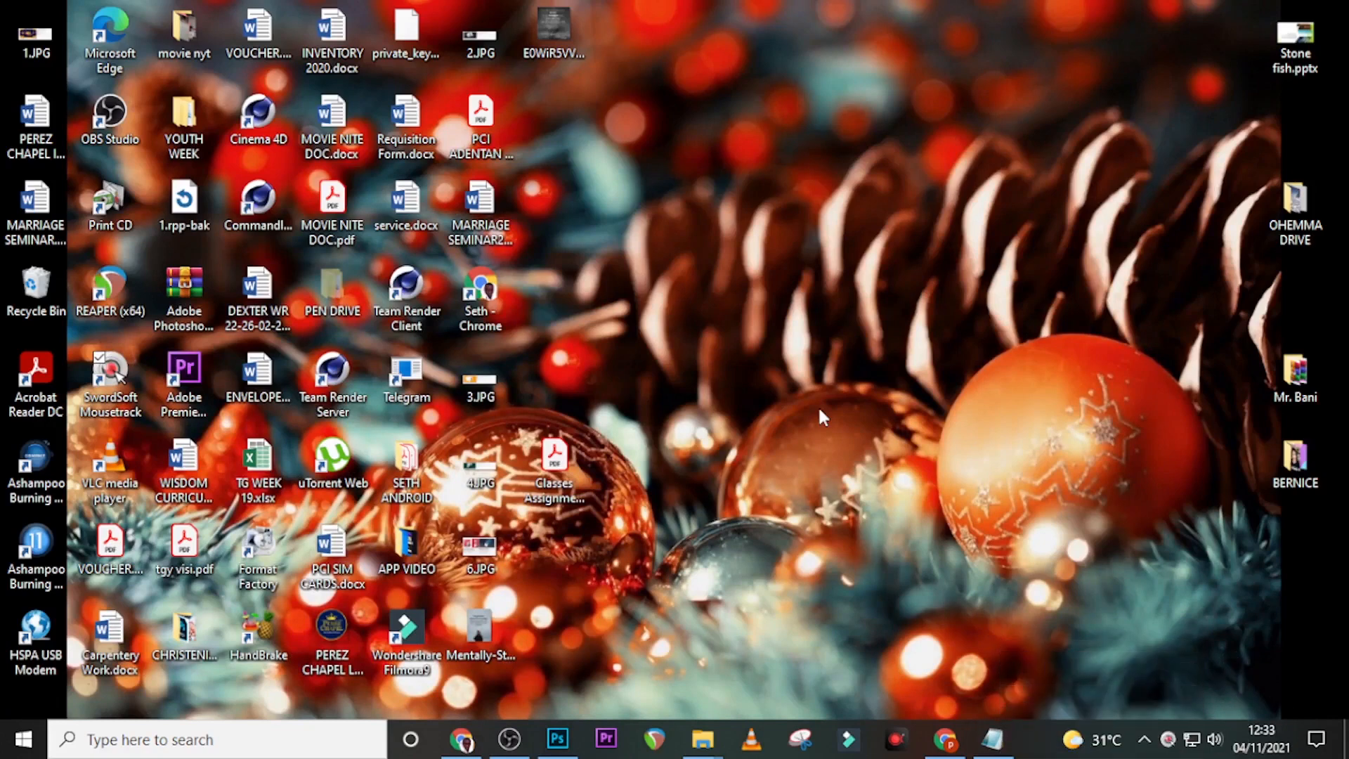
# - Bring Photoshop to the front and open the New Document dialog with Ctrl+N
pyautogui.click(557, 739)
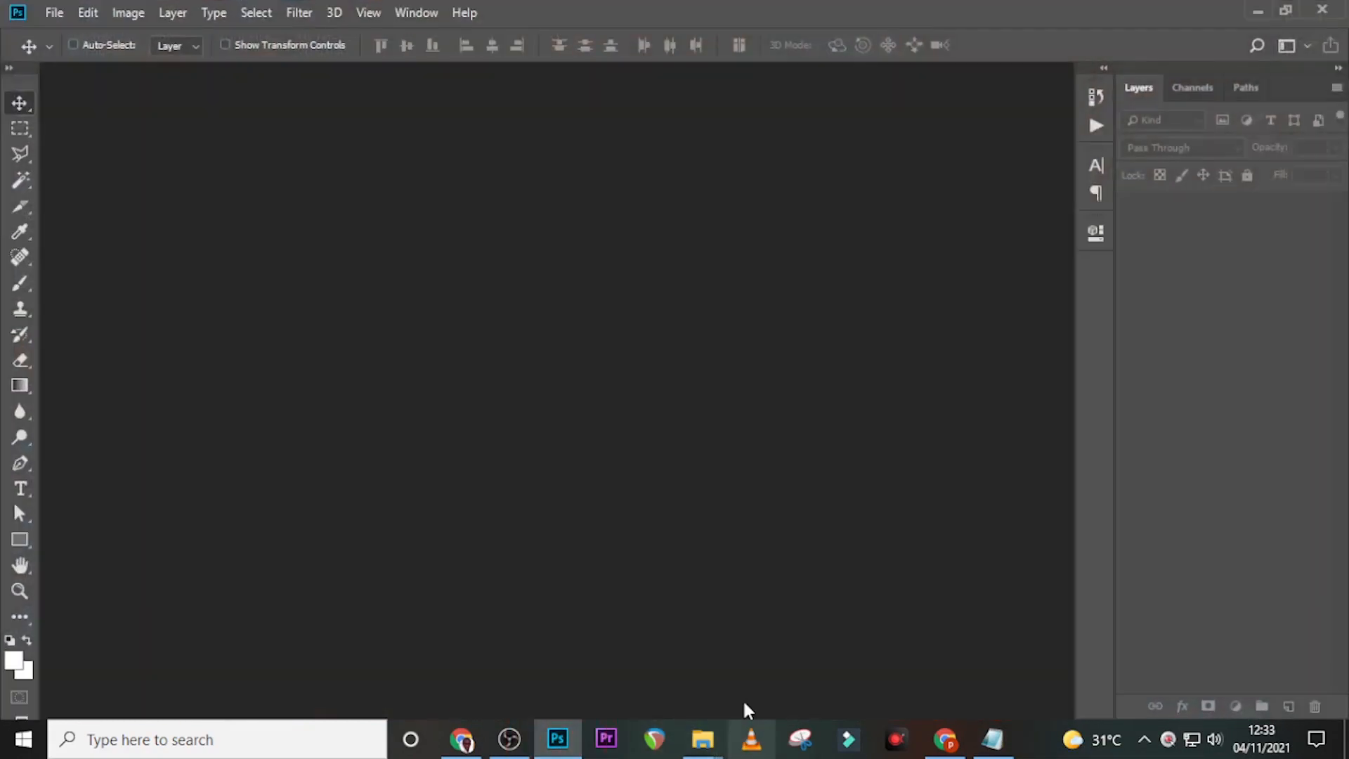
pyautogui.hotkey('ctrl', 'n')
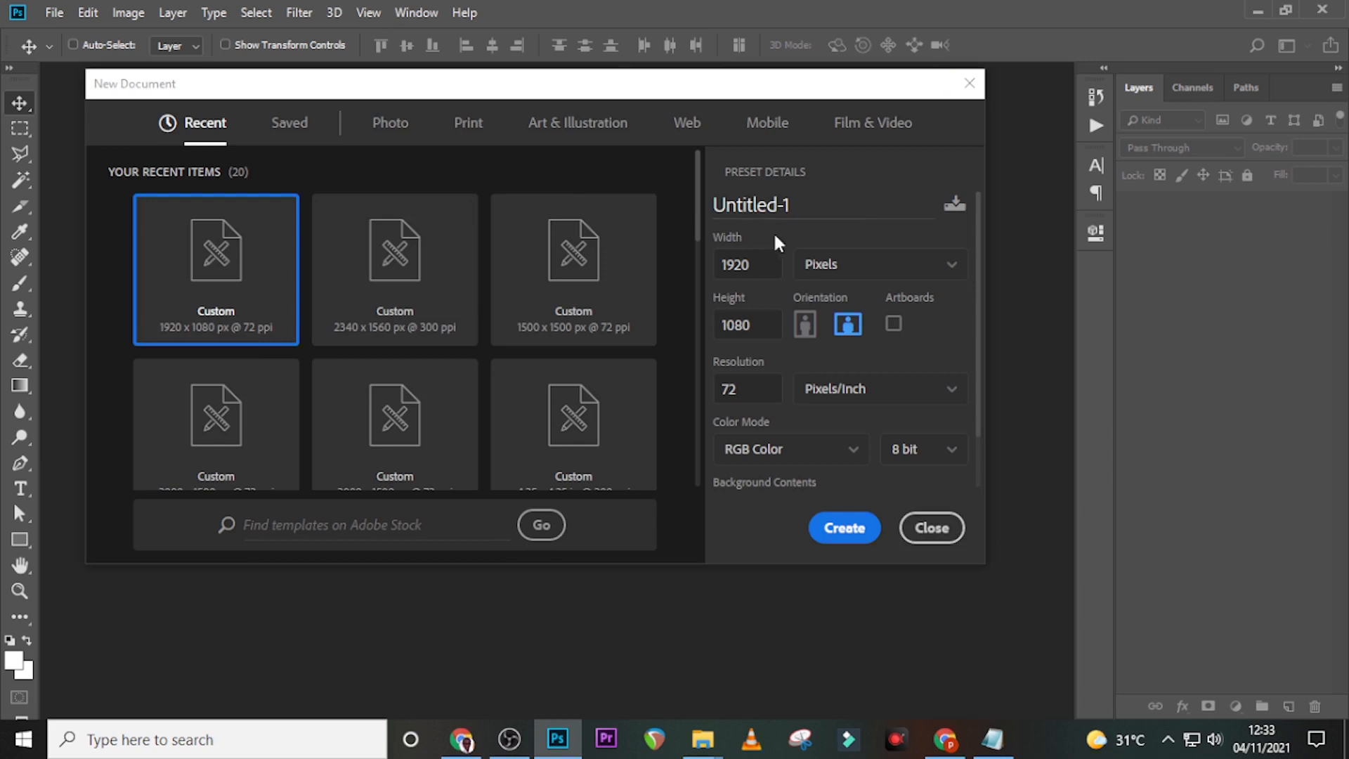
# - Create a 1275 × 1275 px, 300 ppi document in pixels named EVENT FLYER
pyautogui.doubleClick(766, 263)
pyautogui.write('12')
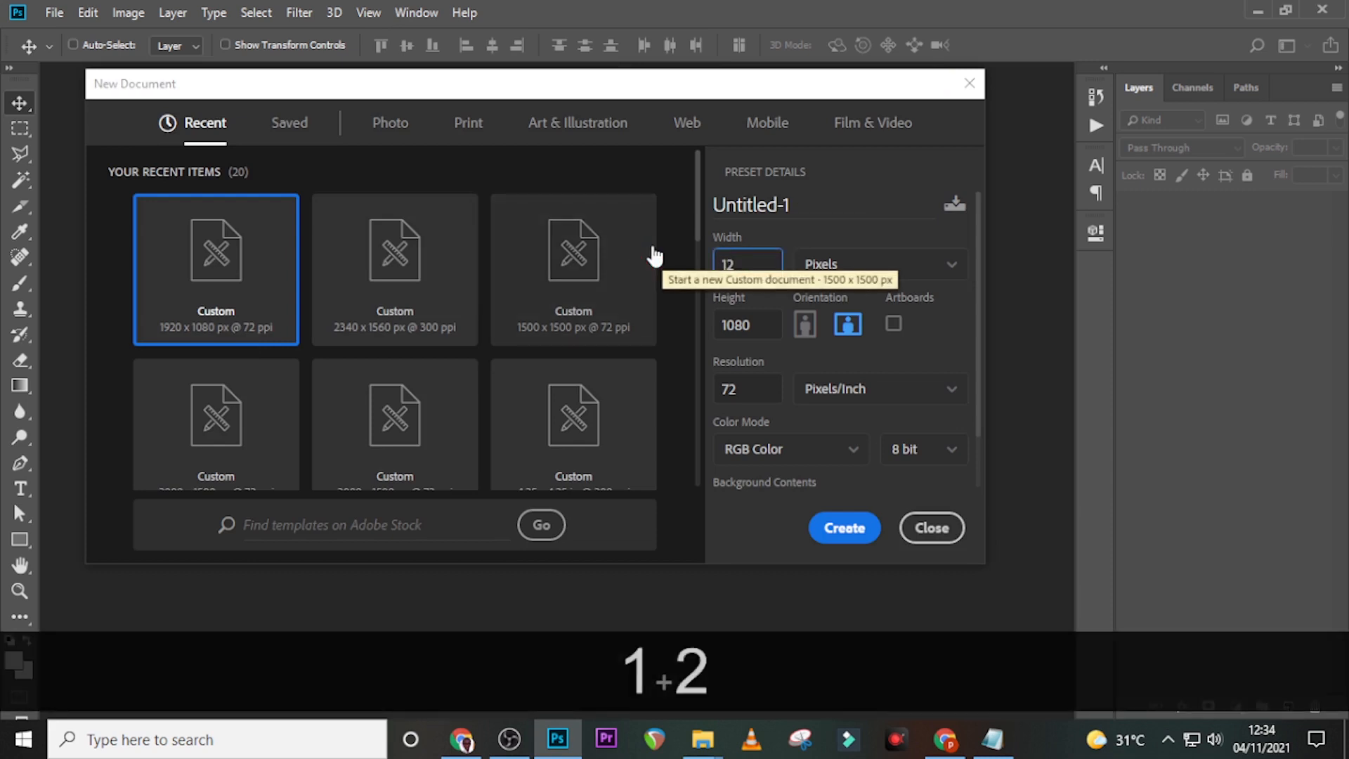
pyautogui.write('75')
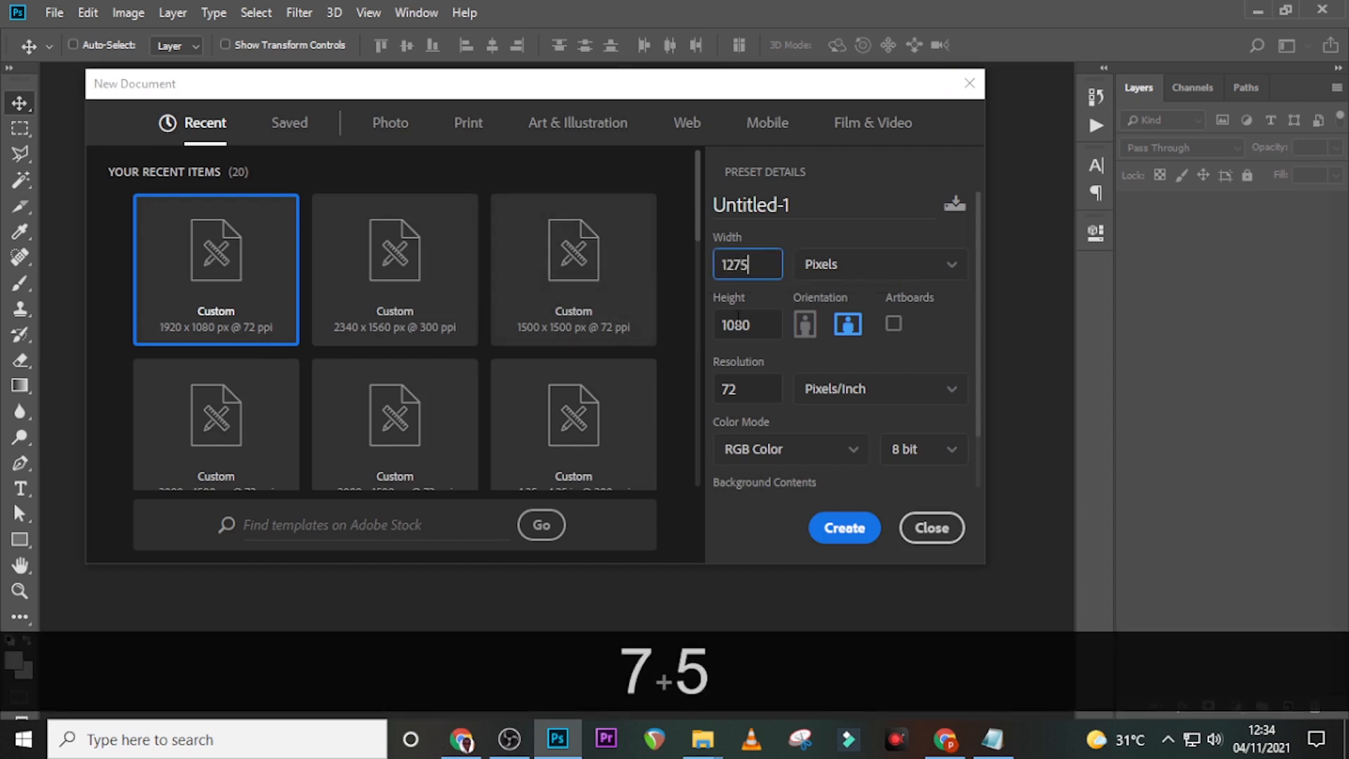
pyautogui.doubleClick(761, 325)
pyautogui.write('1275')
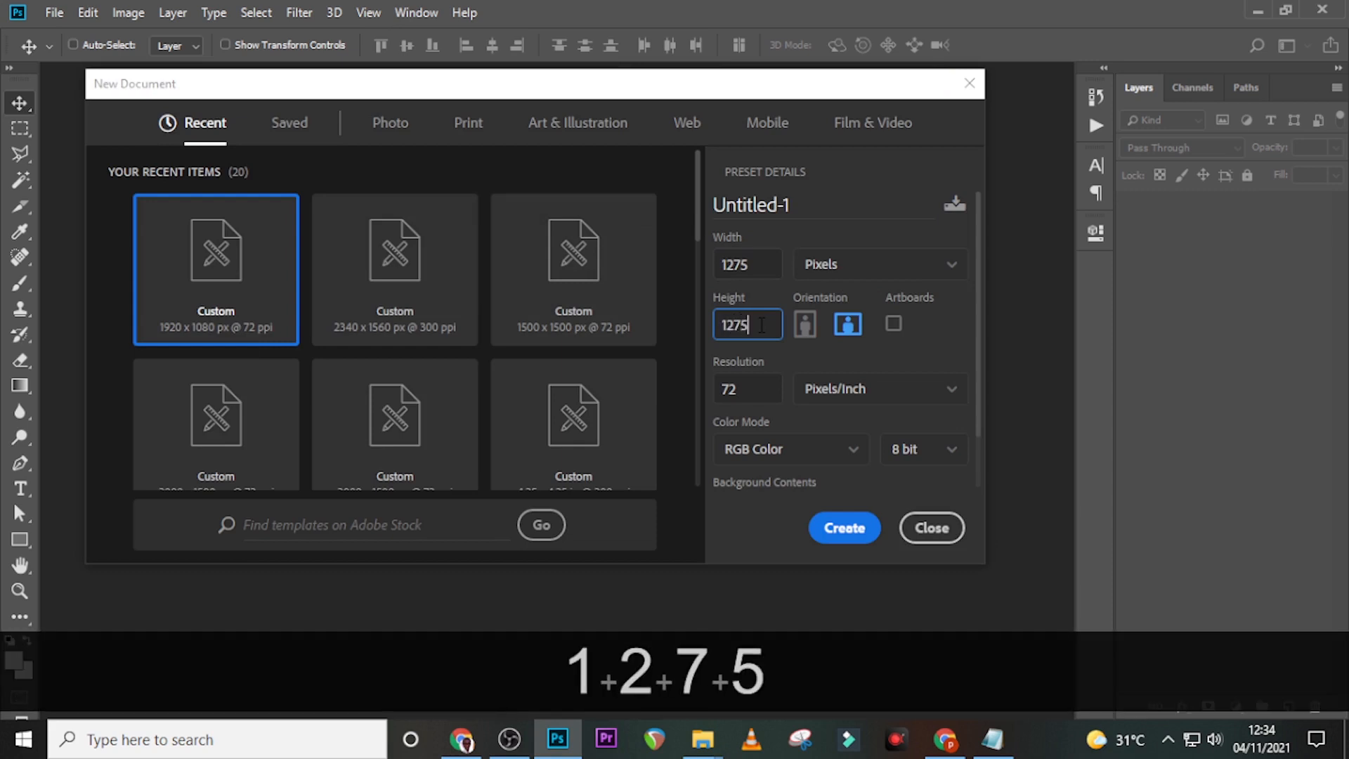
pyautogui.doubleClick(763, 394)
pyautogui.write('300')
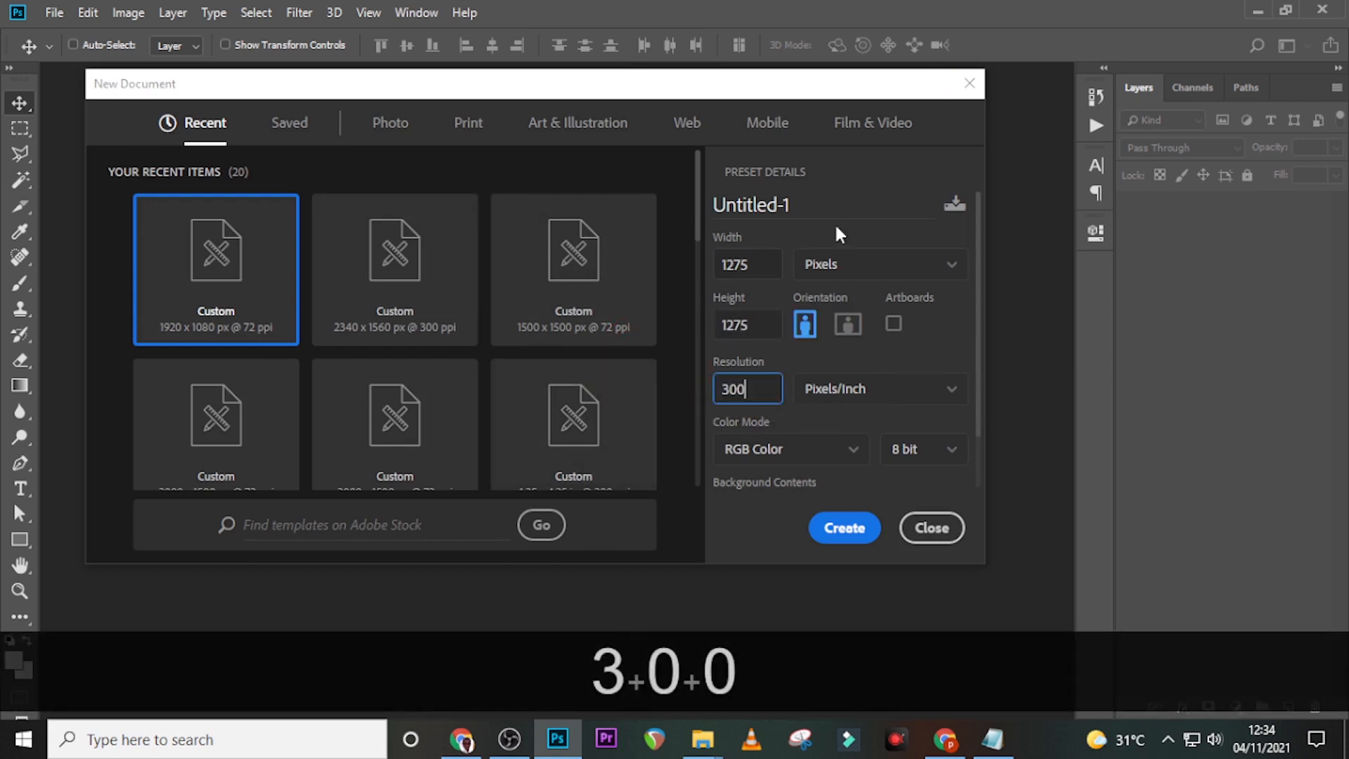
pyautogui.click(842, 267)
pyautogui.click(840, 295)
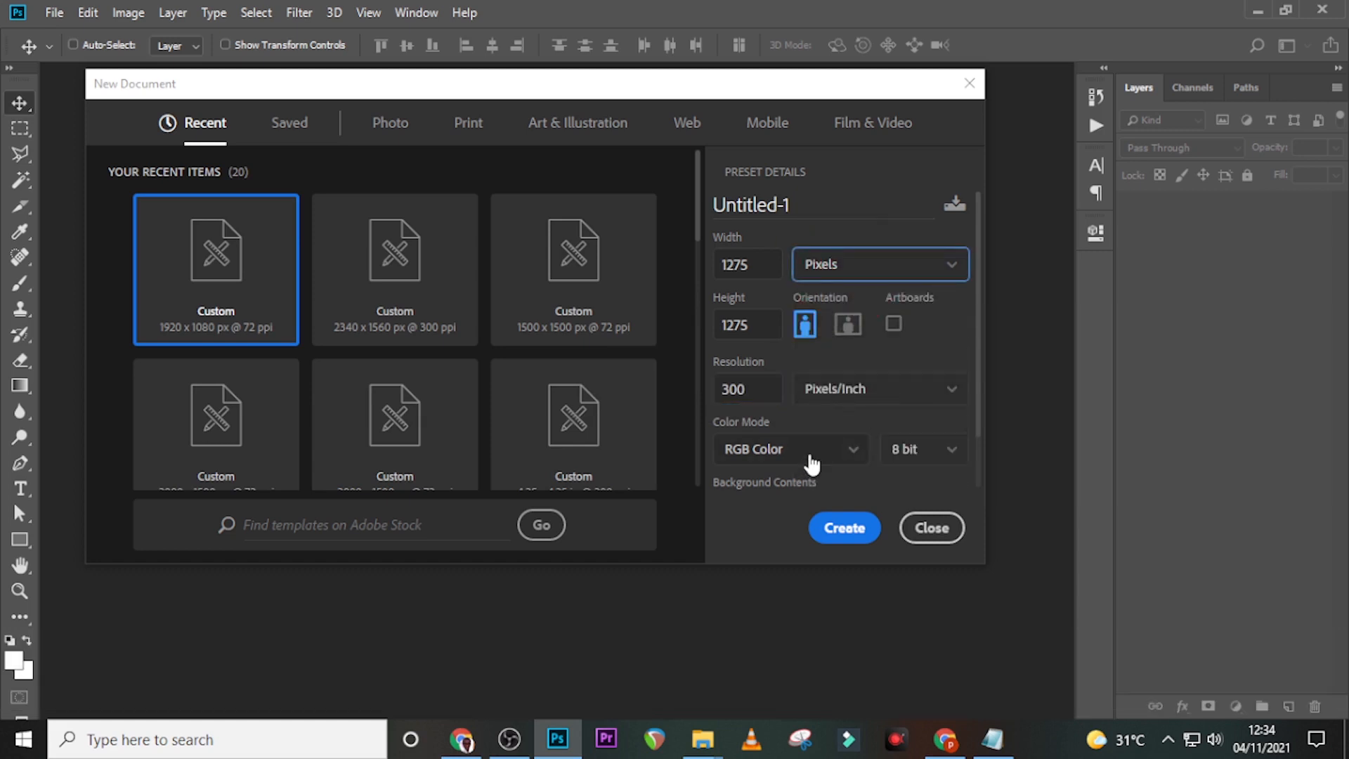
pyautogui.scroll(-1, 812, 458)
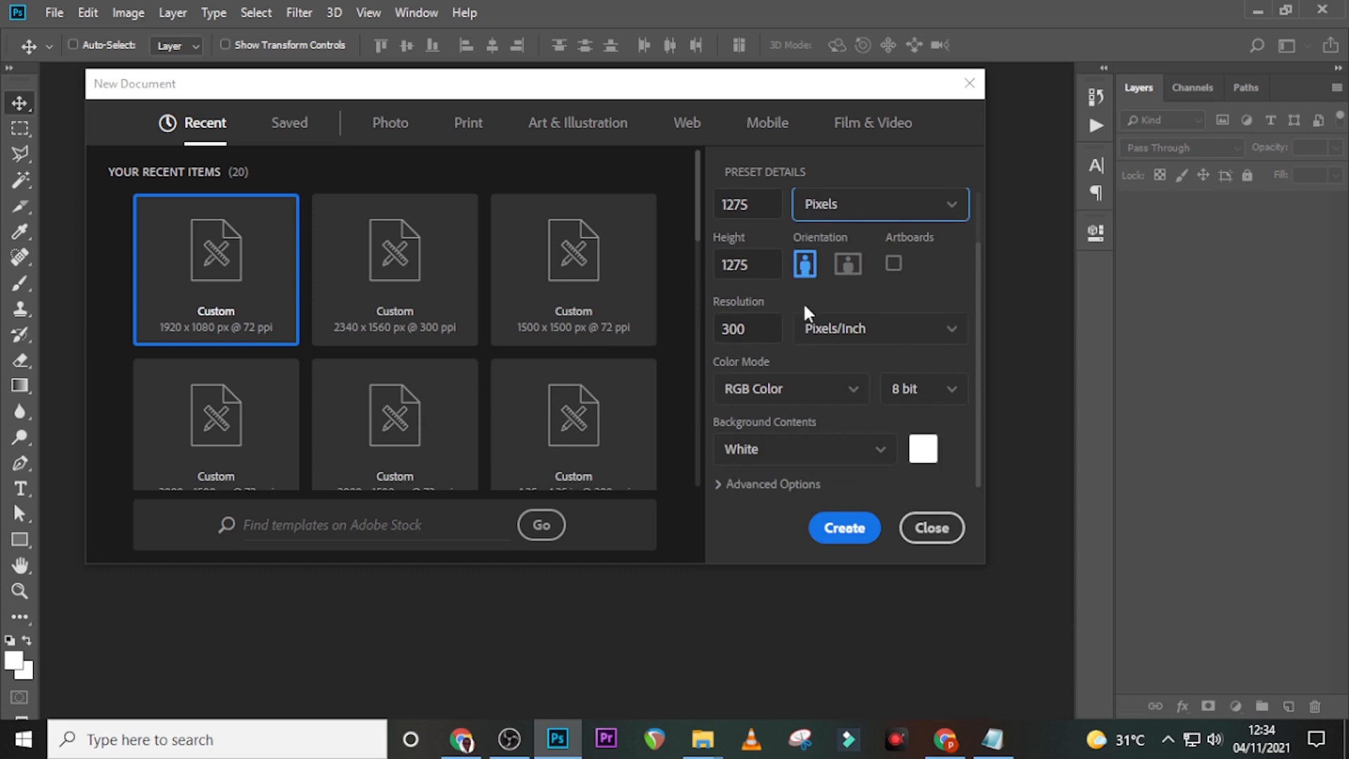
pyautogui.scroll(1, 805, 306)
pyautogui.click(818, 213)
pyautogui.write('EVENT')
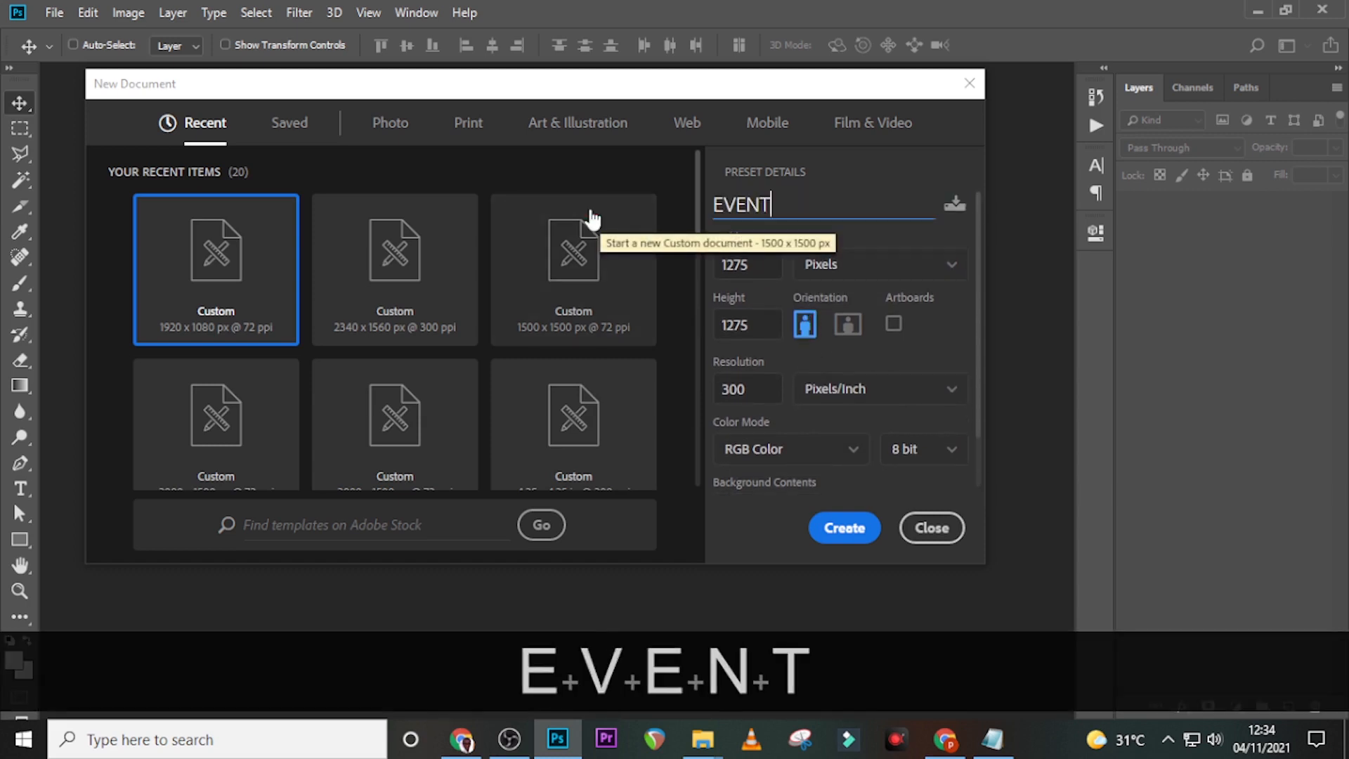
pyautogui.write(' FLYER')
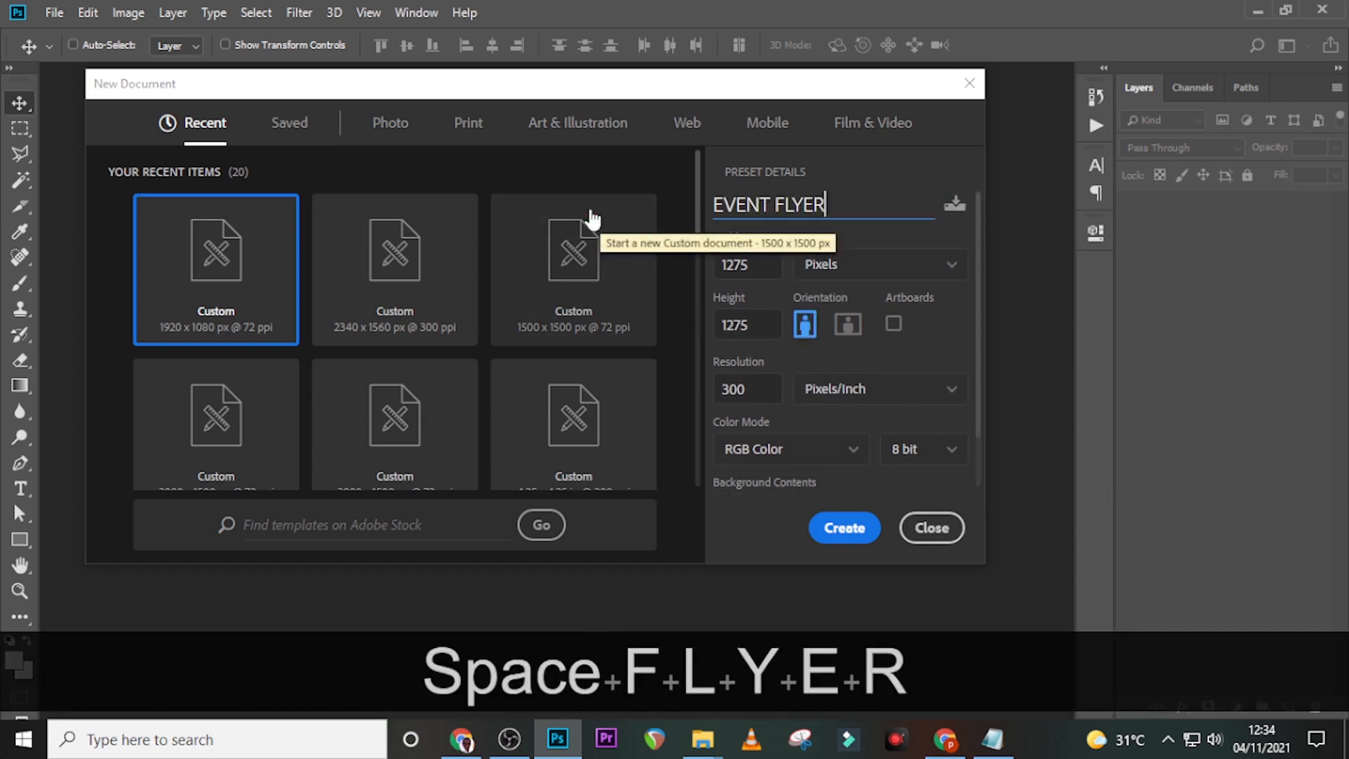
pyautogui.click(844, 529)
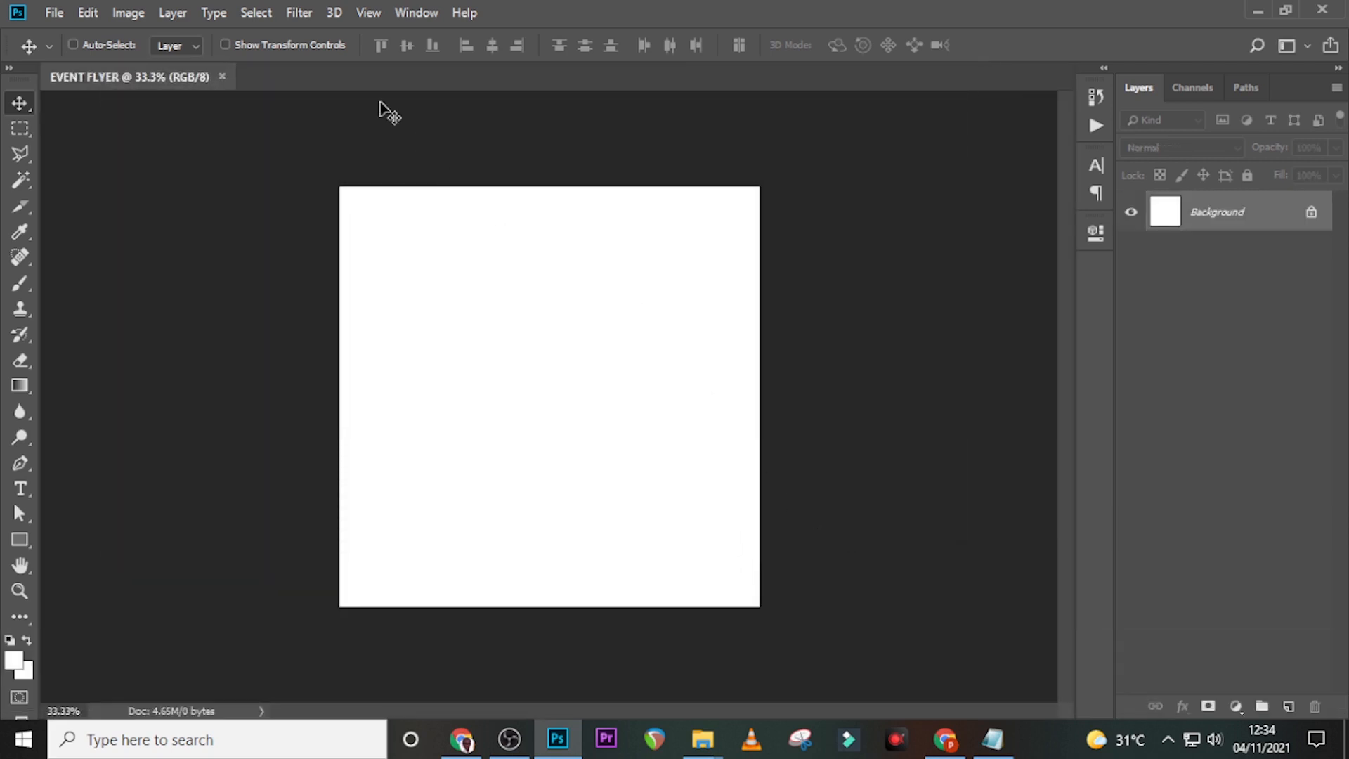
# - Add a guide layout with no rows and 0.25 in margins, then fit the canvas on screen
pyautogui.click(370, 11)
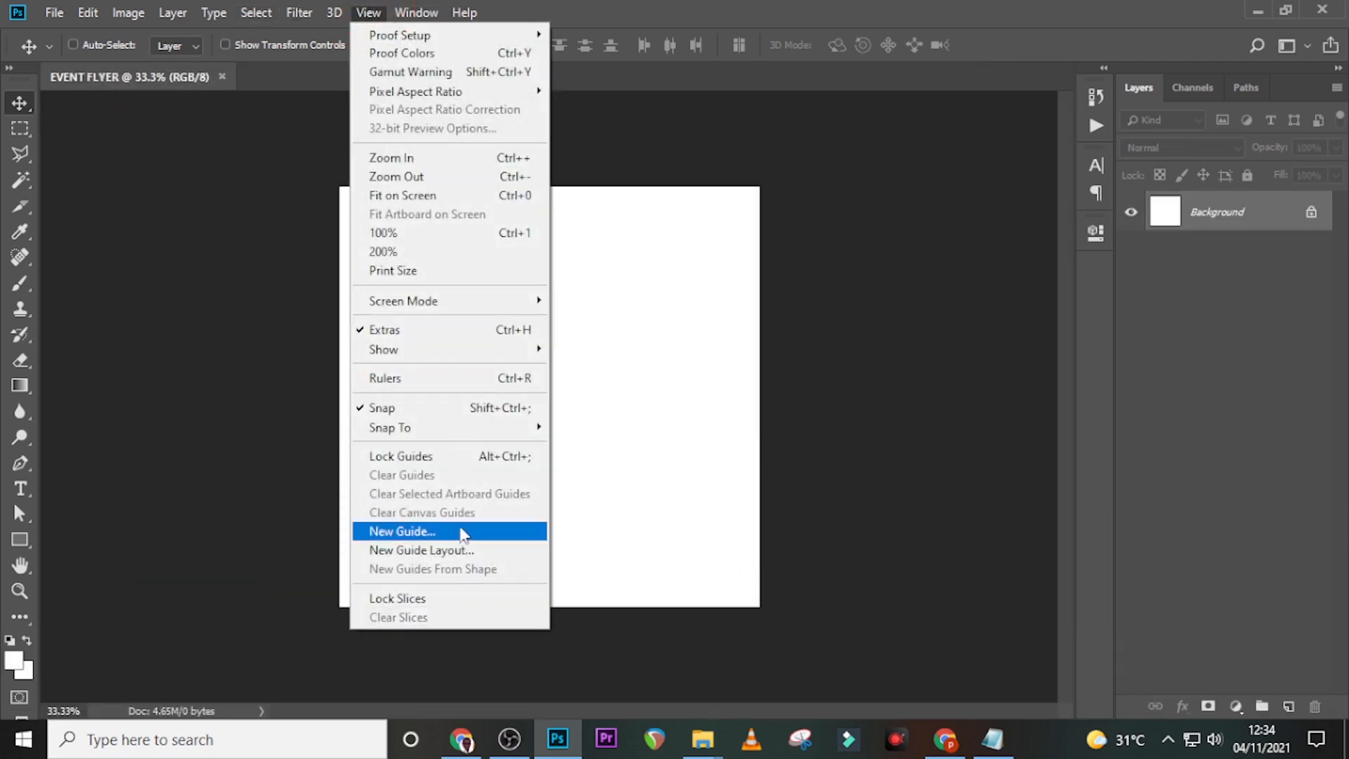
pyautogui.click(450, 553)
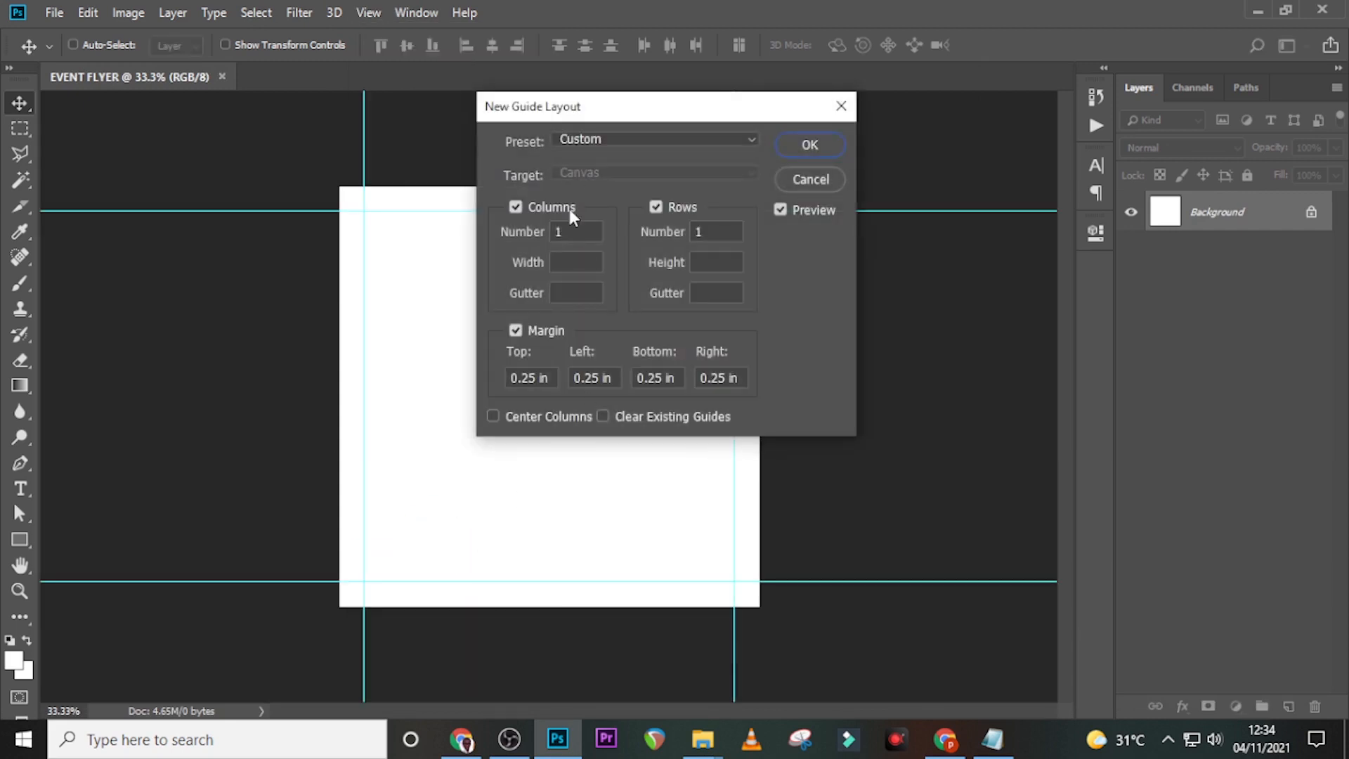
pyautogui.click(527, 233)
pyautogui.click(668, 238)
pyautogui.press('BackSpace')
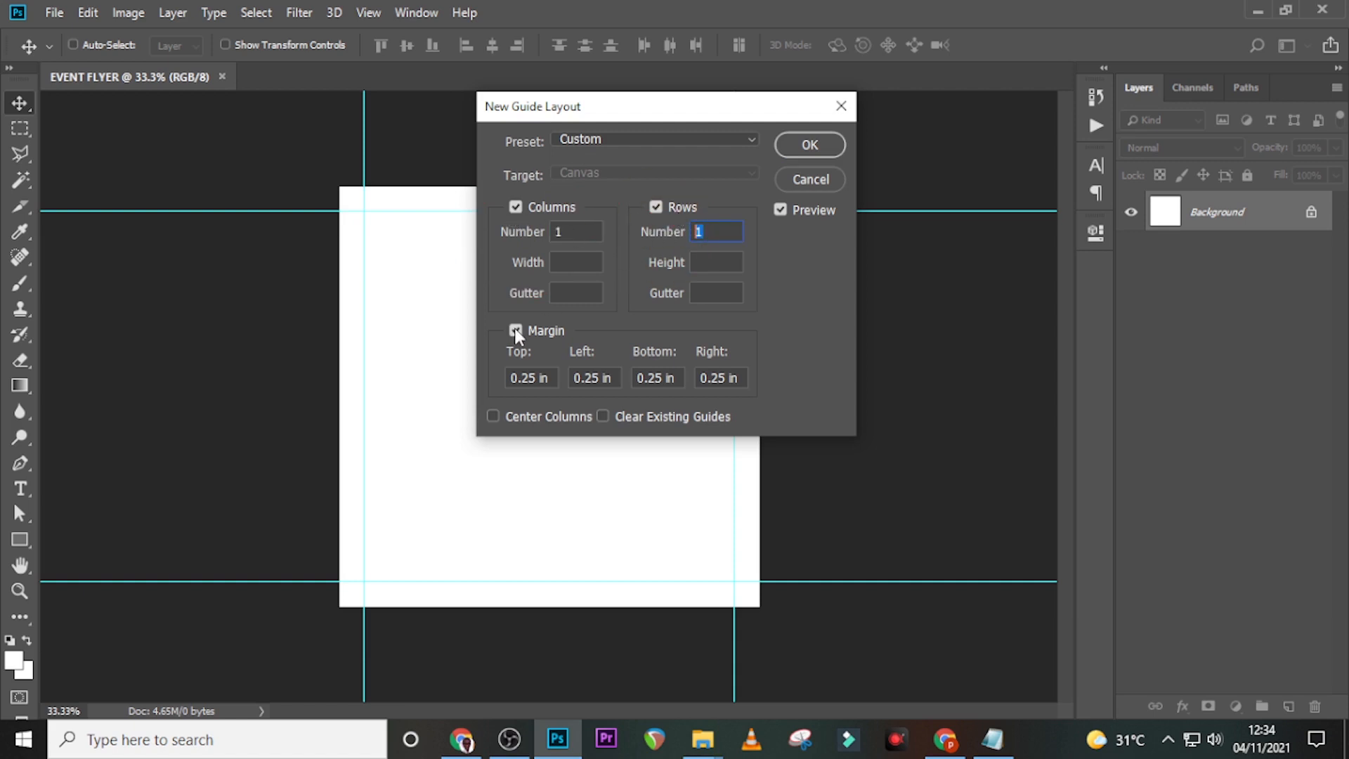
pyautogui.moveTo(539, 380); pyautogui.dragTo(487, 379)
pyautogui.write('0.2')
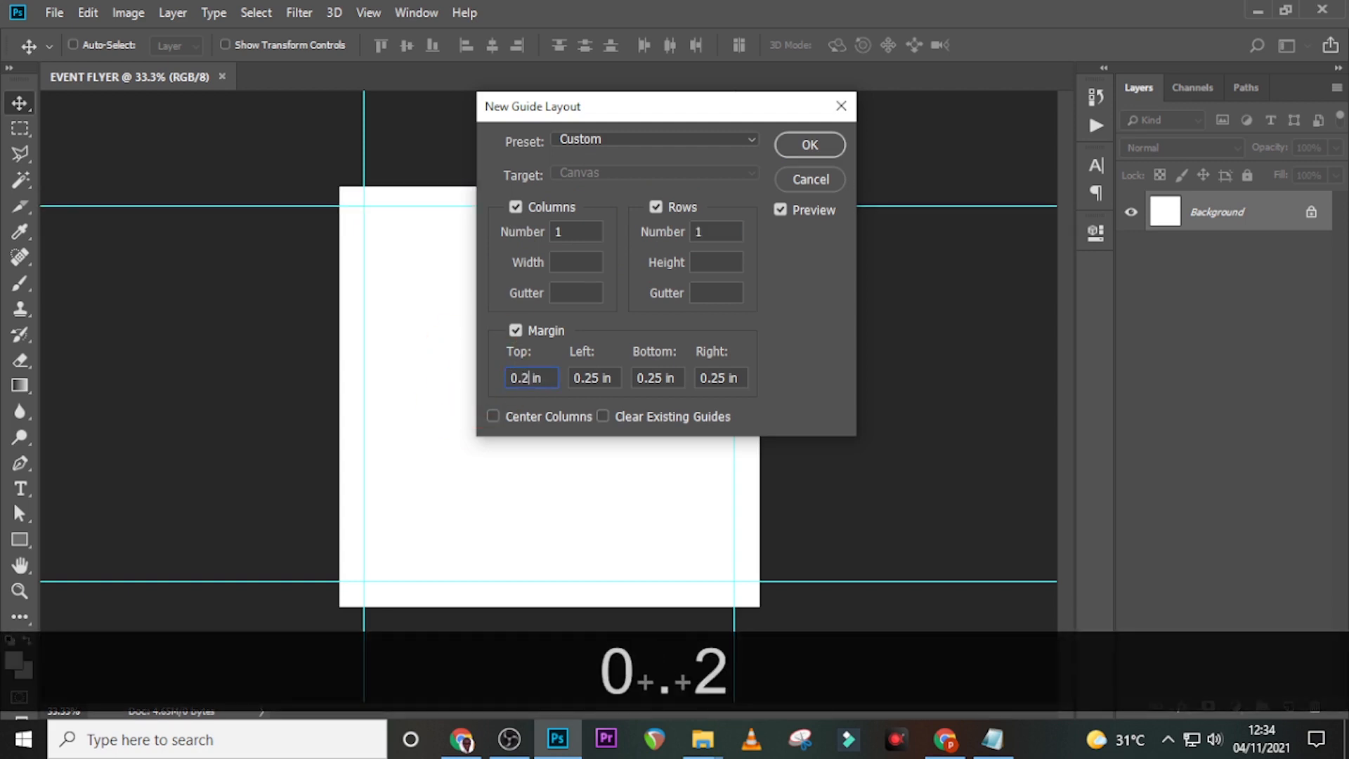
pyautogui.write('5')
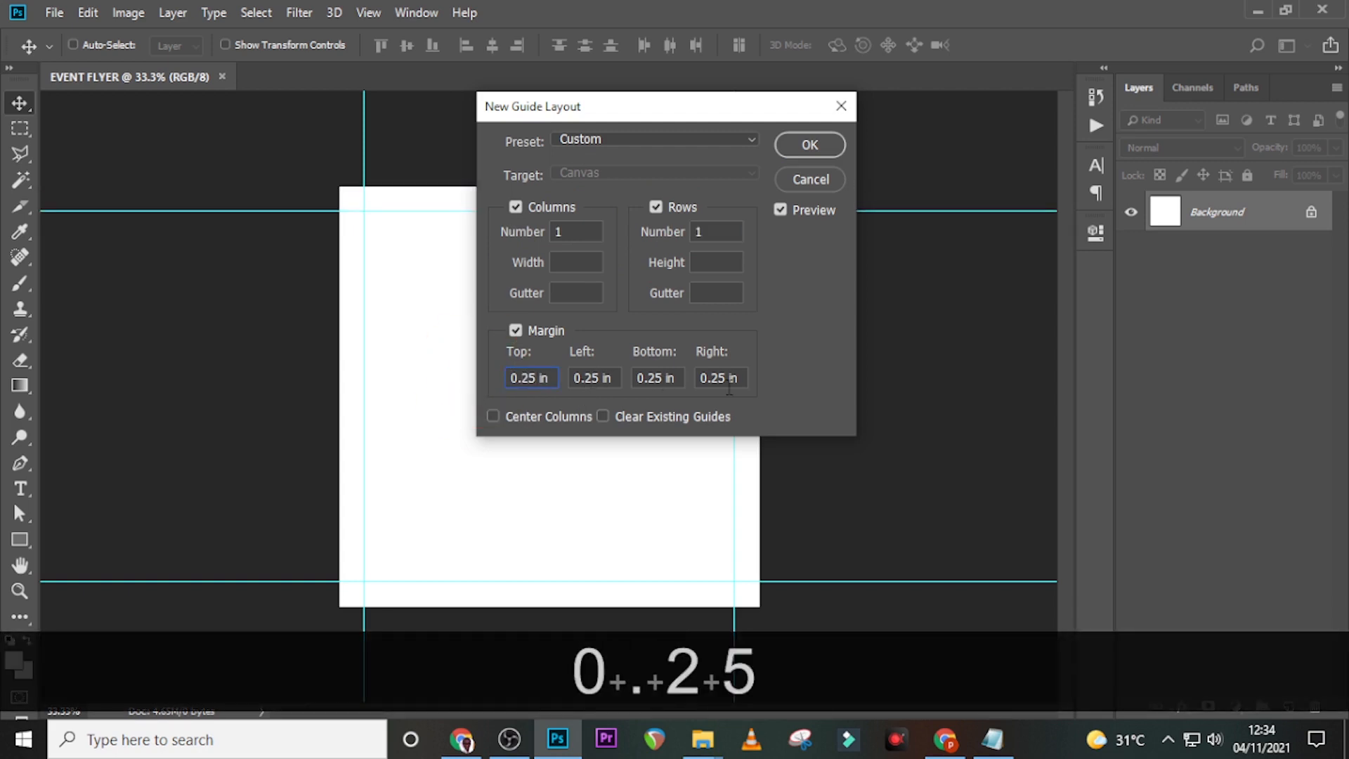
pyautogui.click(808, 145)
pyautogui.hotkey('ctrl', '0')
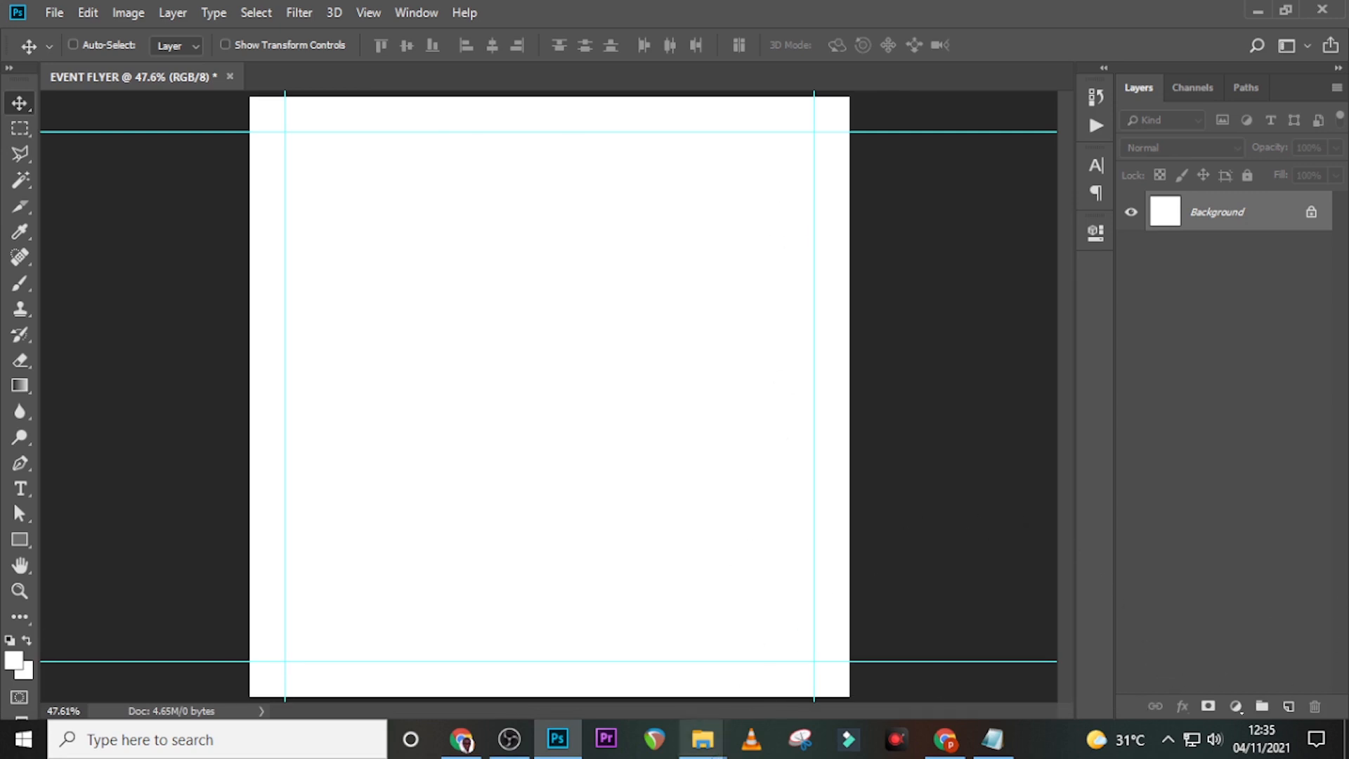
# - Place the black-and-white portrait photo, flip it horizontally, and nudge it slightly right
pyautogui.click(596, 660)
pyautogui.click(224, 239)
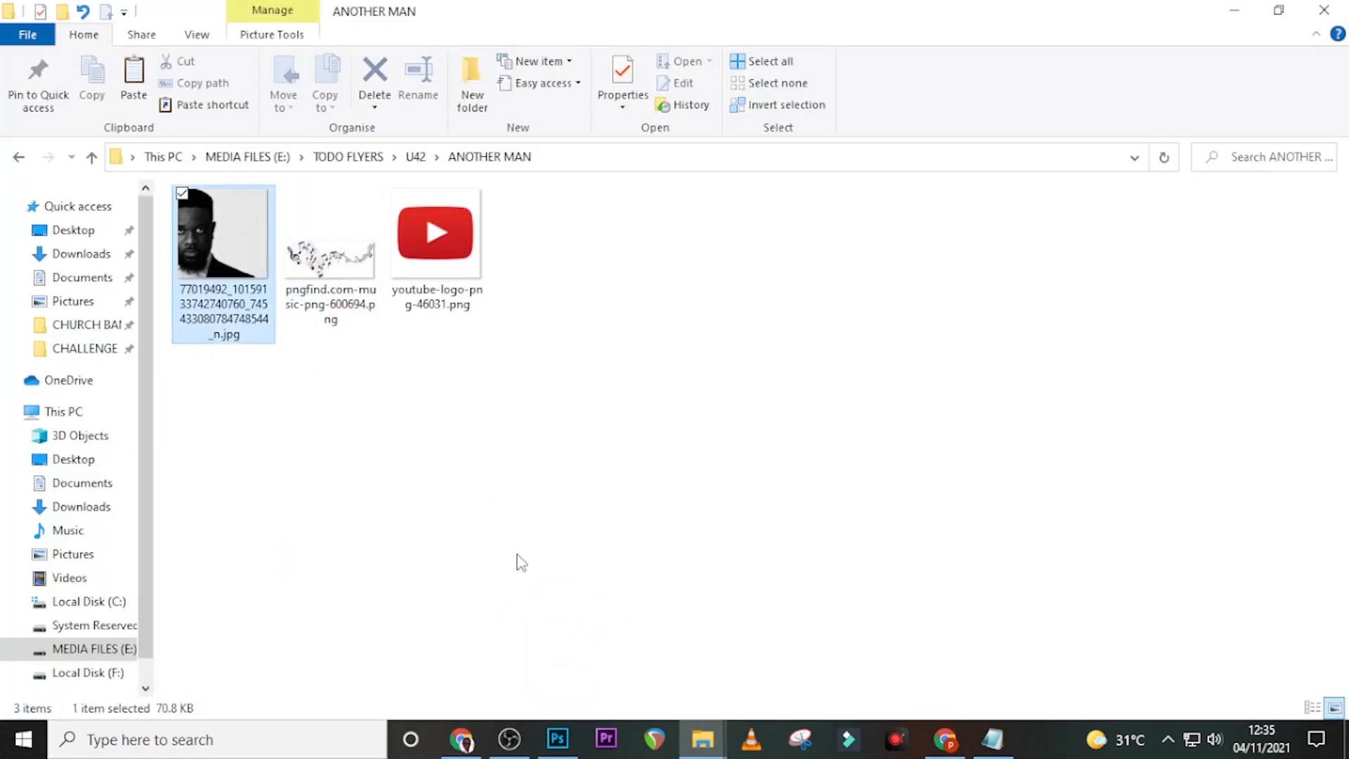
pyautogui.moveTo(552, 695); pyautogui.dragTo(548, 566)
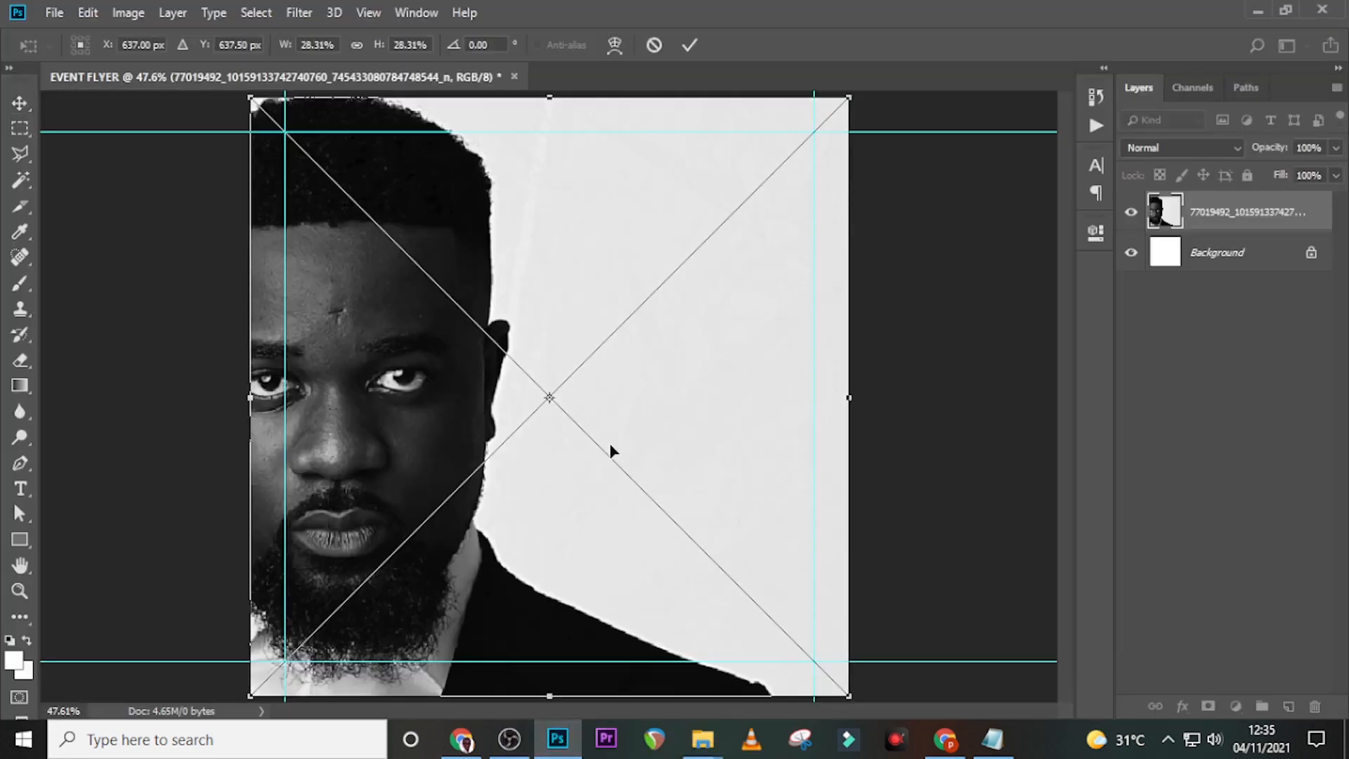
pyautogui.rightClick(570, 414)
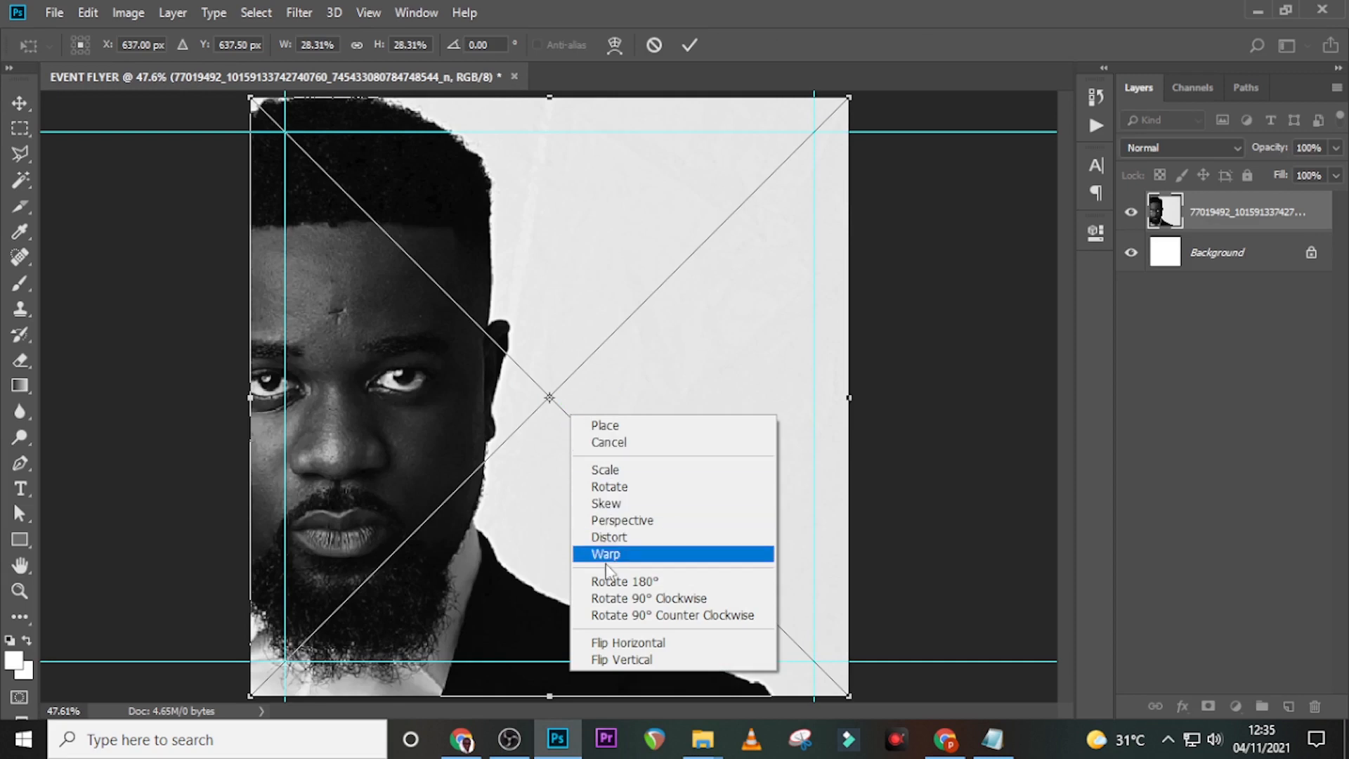
pyautogui.click(635, 644)
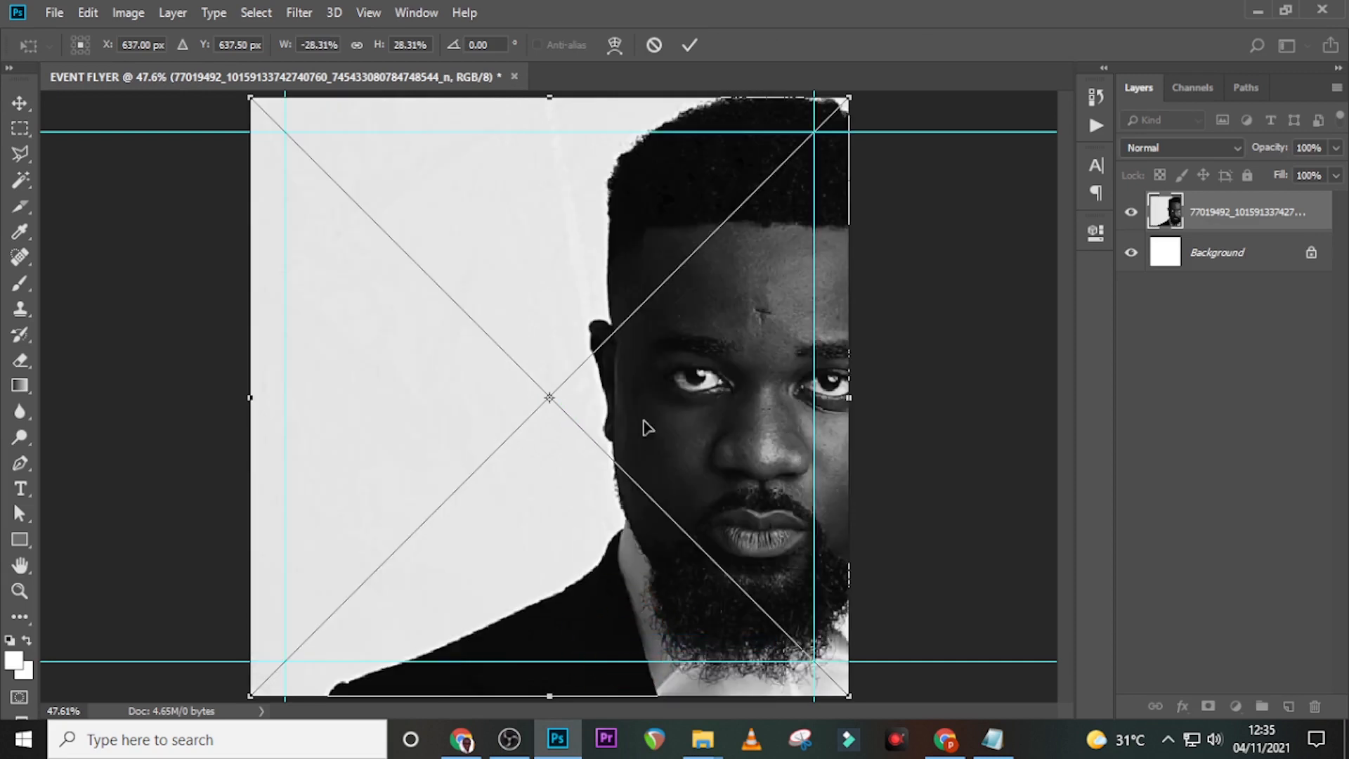
pyautogui.press('Return')
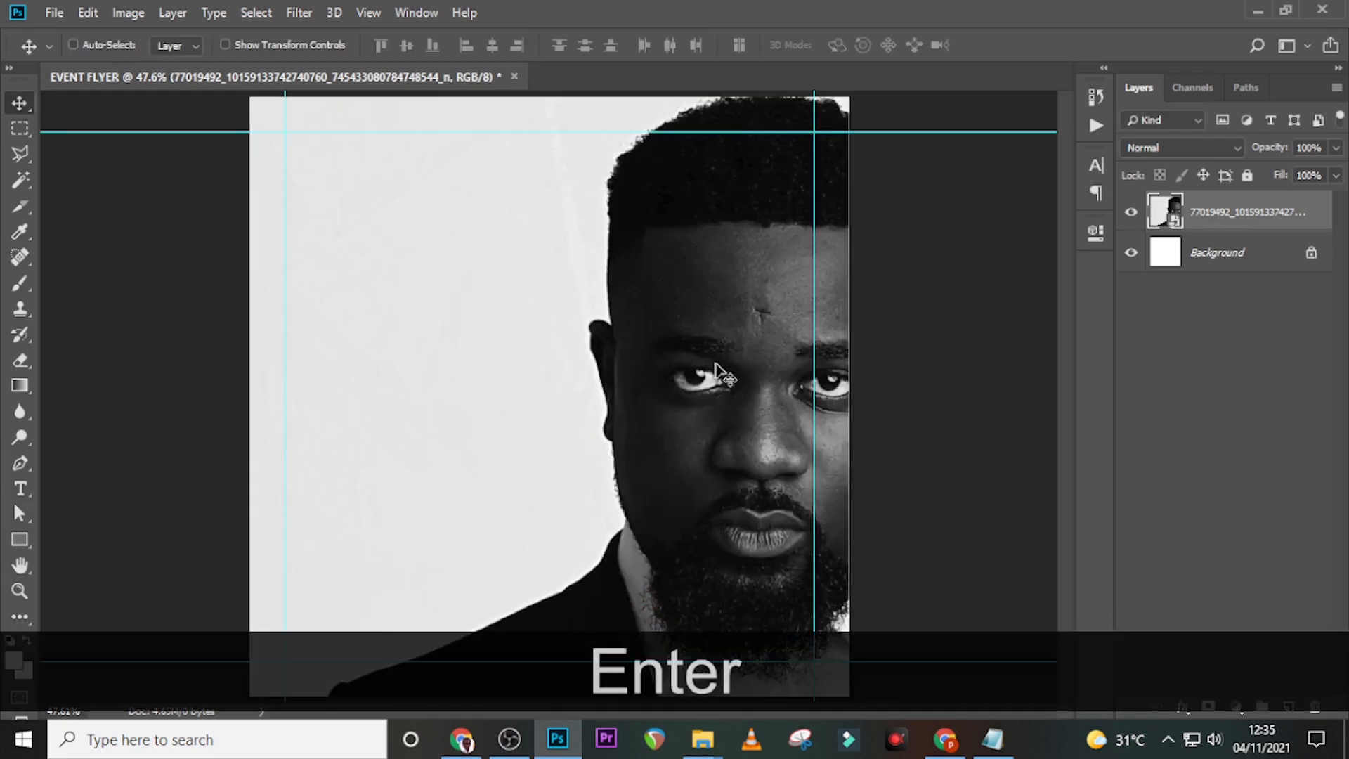
pyautogui.press('v')
pyautogui.press('Right')
pyautogui.press('Right')
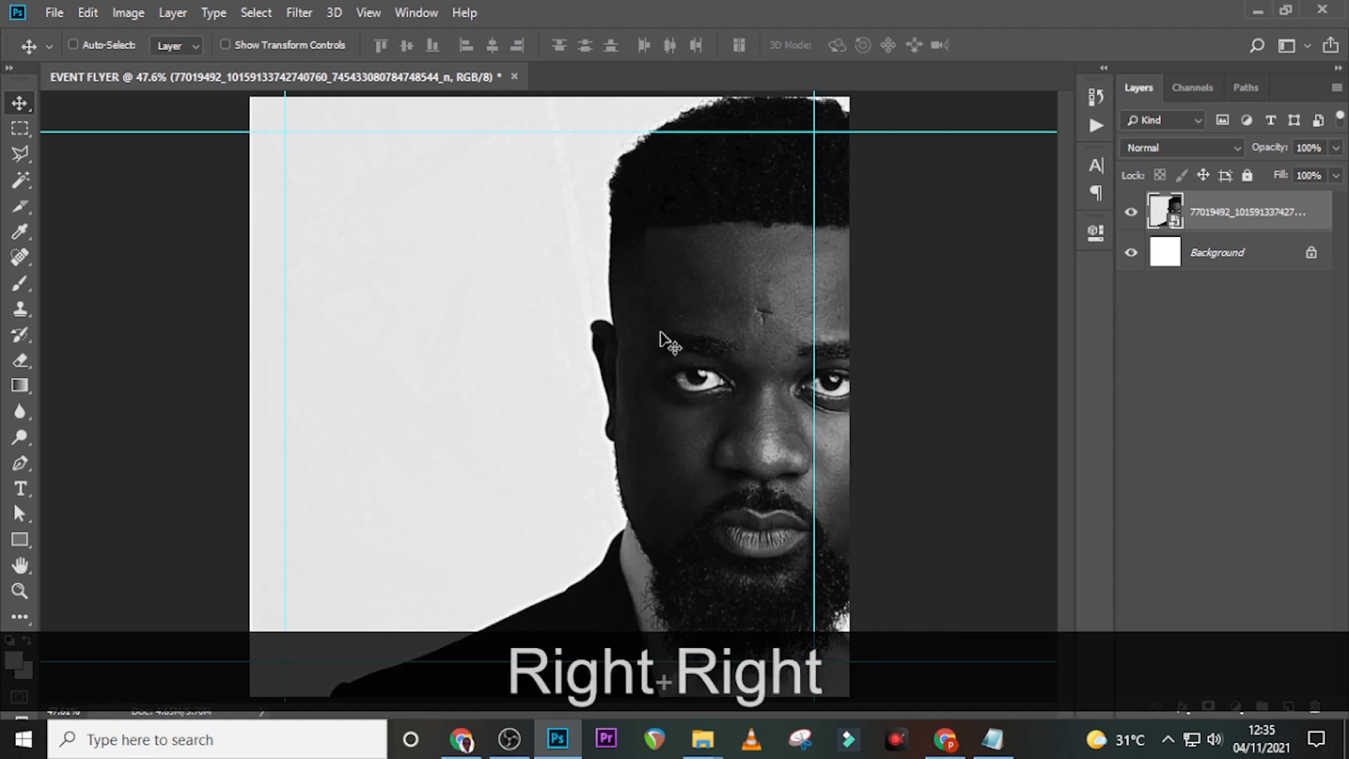
# - Add a new empty layer and set up a soft round brush painting white
pyautogui.click(1289, 706)
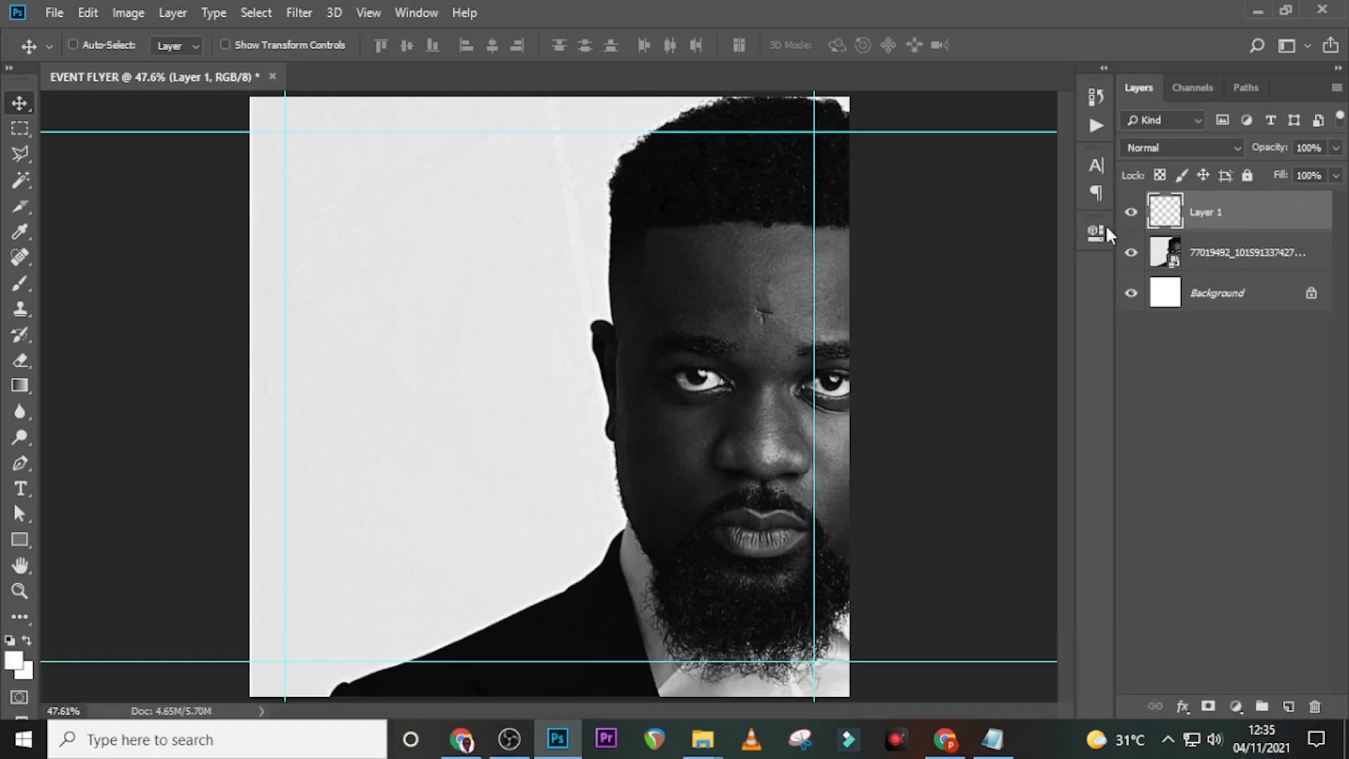
pyautogui.press('b')
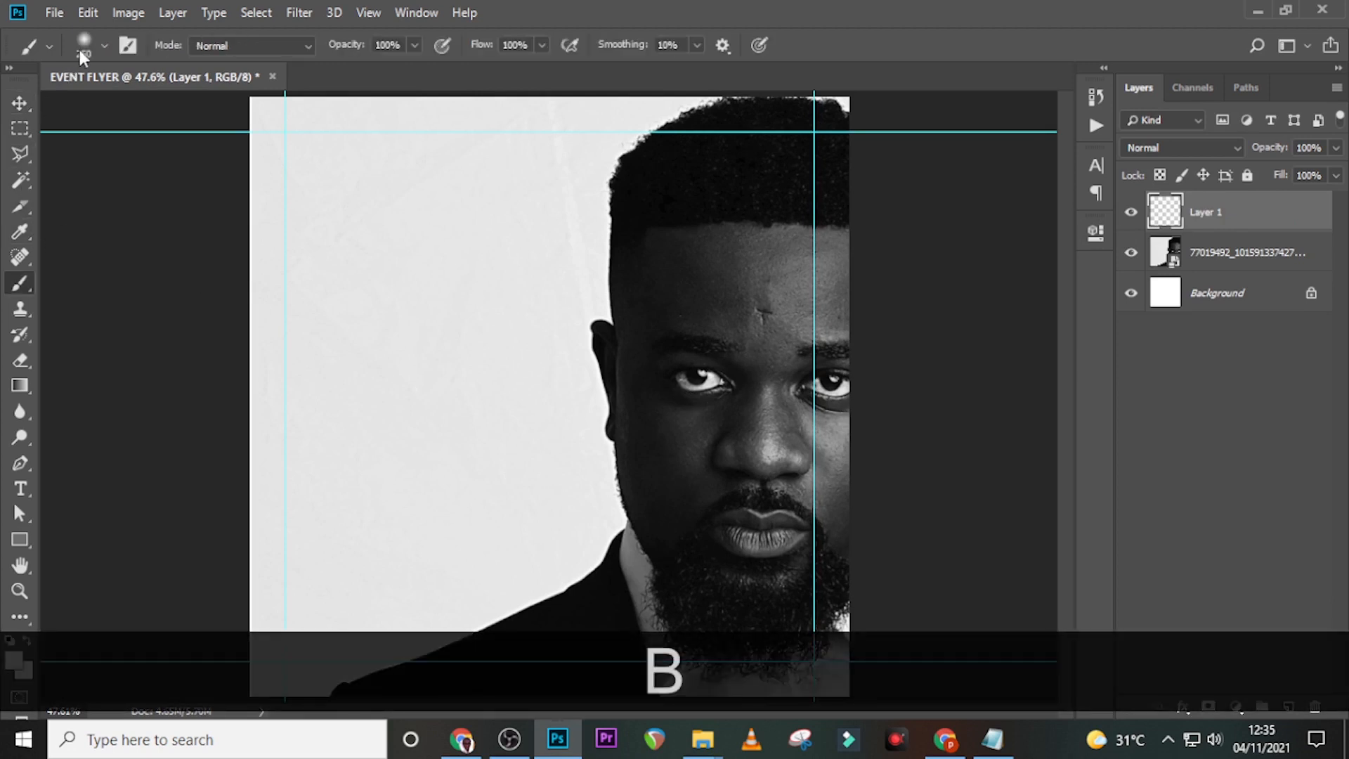
pyautogui.click(82, 45)
pyautogui.doubleClick(90, 265)
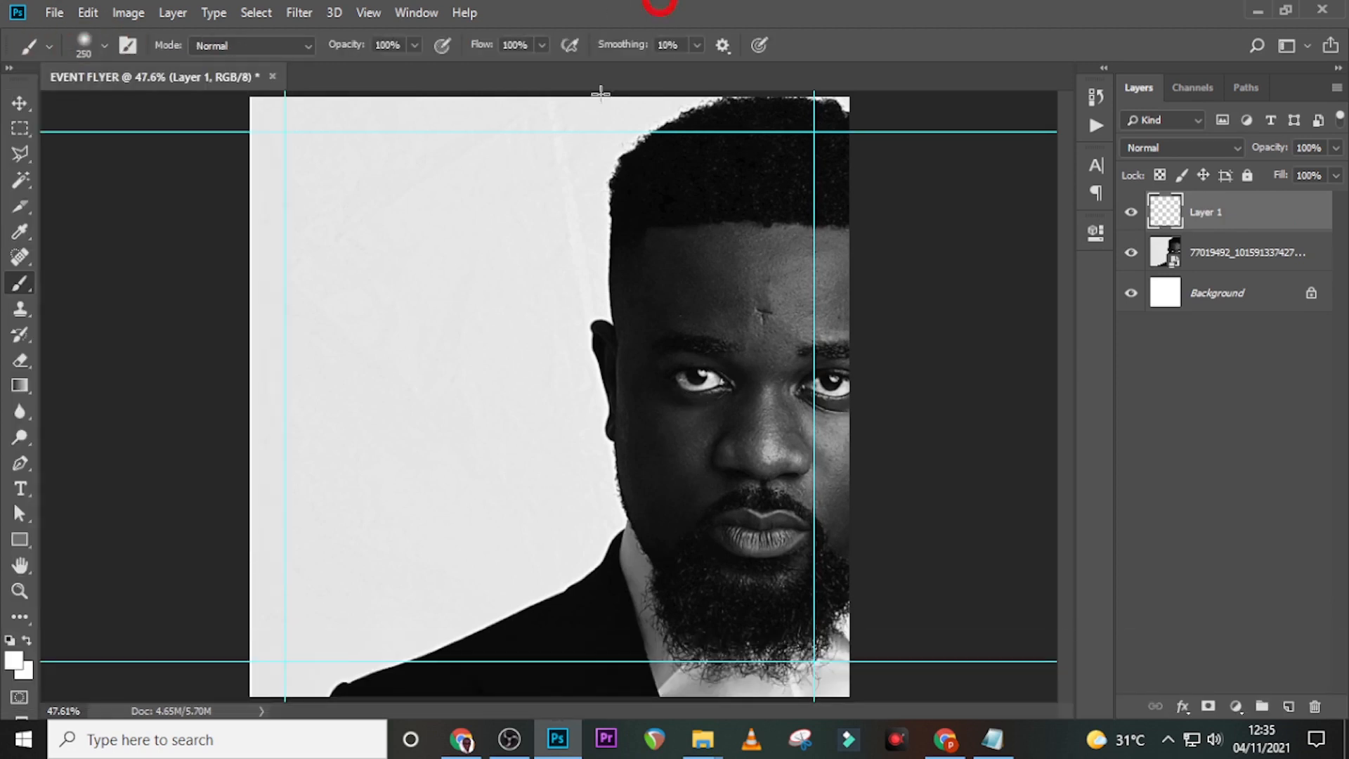
pyautogui.click(14, 664)
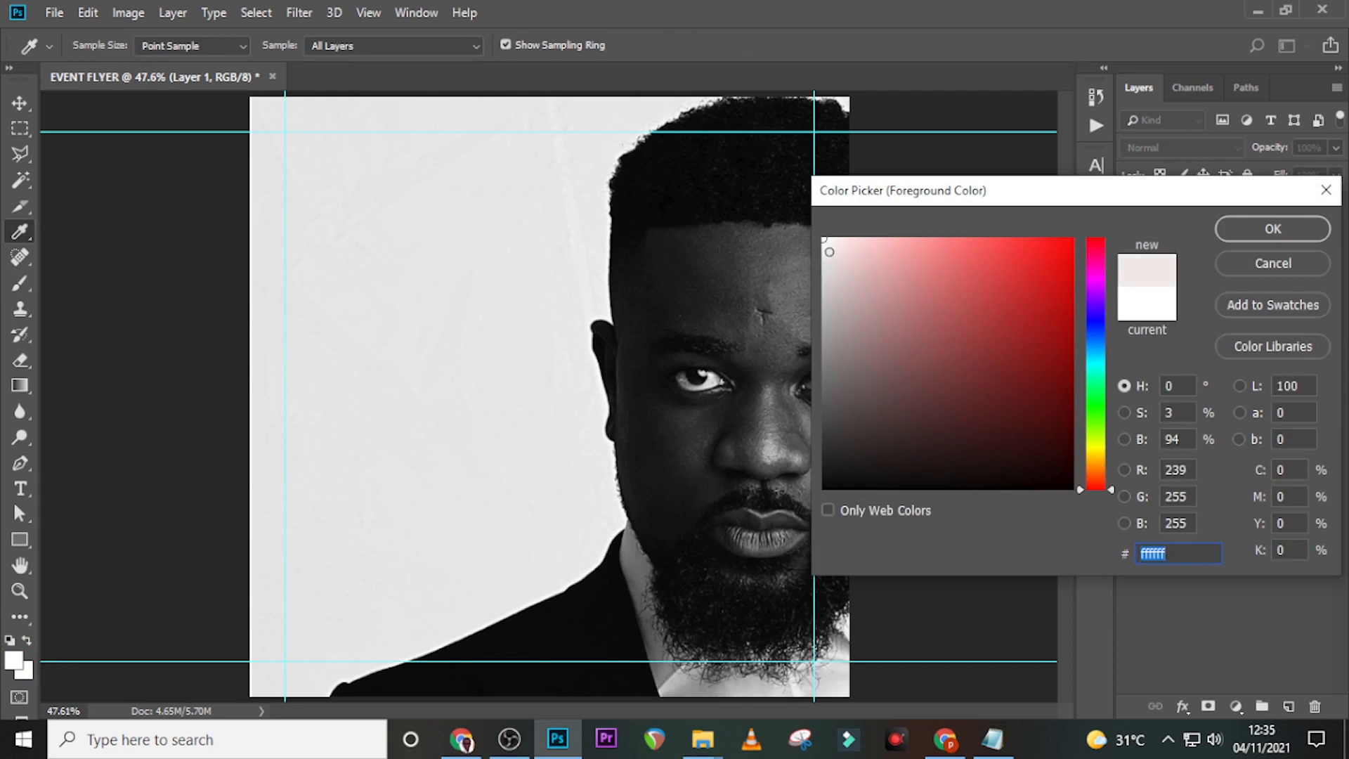
pyautogui.click(1301, 231)
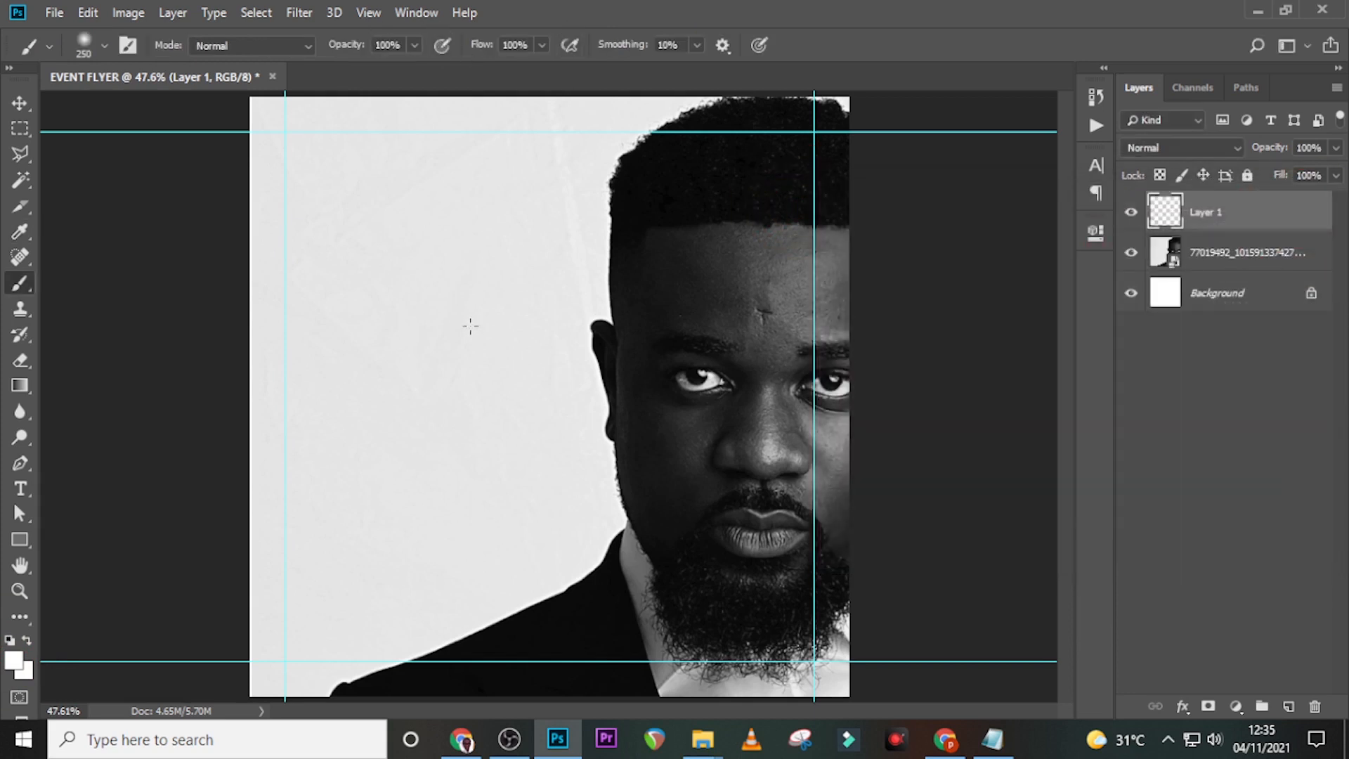
# - Paint white over the left and lower-left background around the portrait, toggling the layer to compare
pyautogui.press('capslock')
pyautogui.press(']')
pyautogui.press(']')
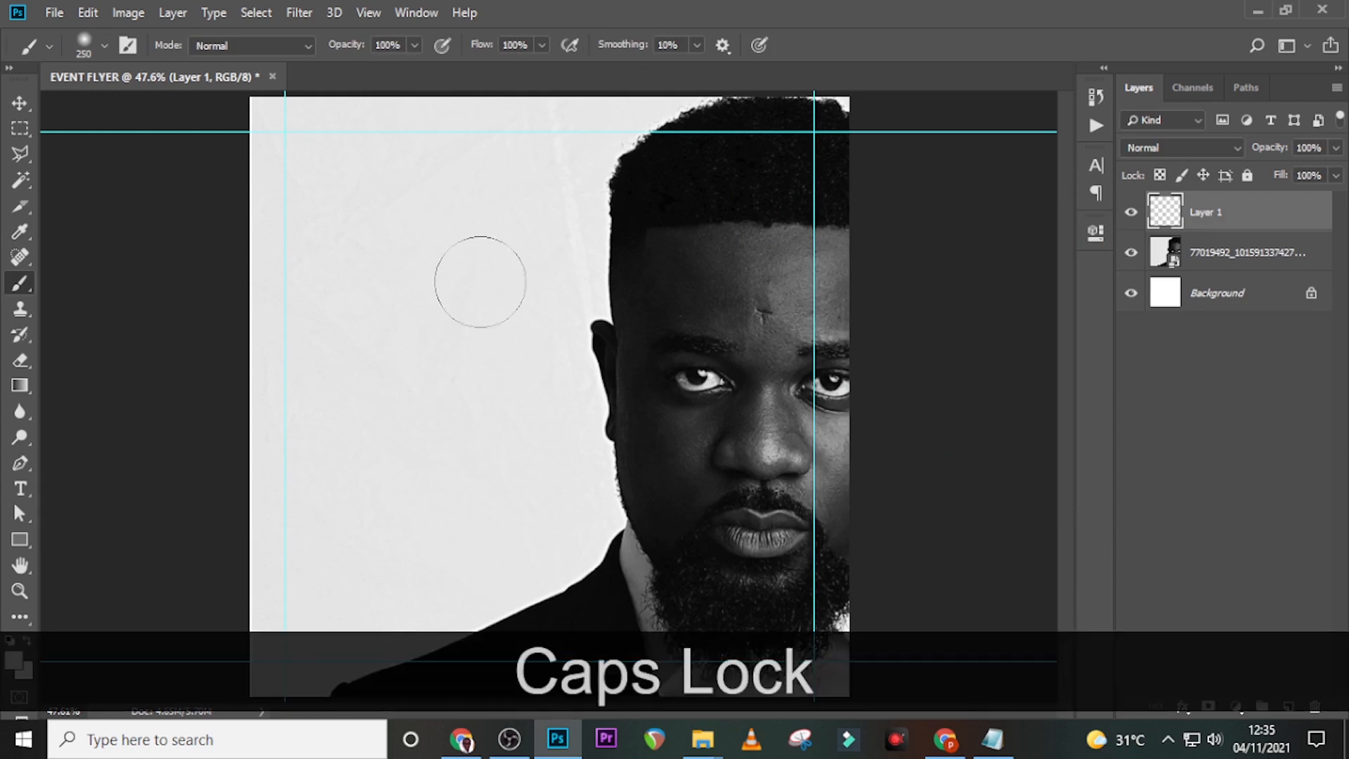
pyautogui.press(']')
pyautogui.press(']')
pyautogui.moveTo(445, 175)
pyautogui.mouseDown()
pyautogui.moveTo(423, 114)
pyautogui.moveTo(336, 180)
pyautogui.moveTo(263, 315)
pyautogui.moveTo(300, 487)
pyautogui.moveTo(329, 539)
pyautogui.moveTo(343, 485)
pyautogui.moveTo(367, 531)
pyautogui.moveTo(477, 442)
pyautogui.moveTo(480, 275)
pyautogui.moveTo(467, 236)
pyautogui.moveTo(501, 75)
pyautogui.mouseUp()
pyautogui.press('[')
pyautogui.press('[')
pyautogui.press('[')
pyautogui.click(452, 511)
pyautogui.press(']')
pyautogui.press(']')
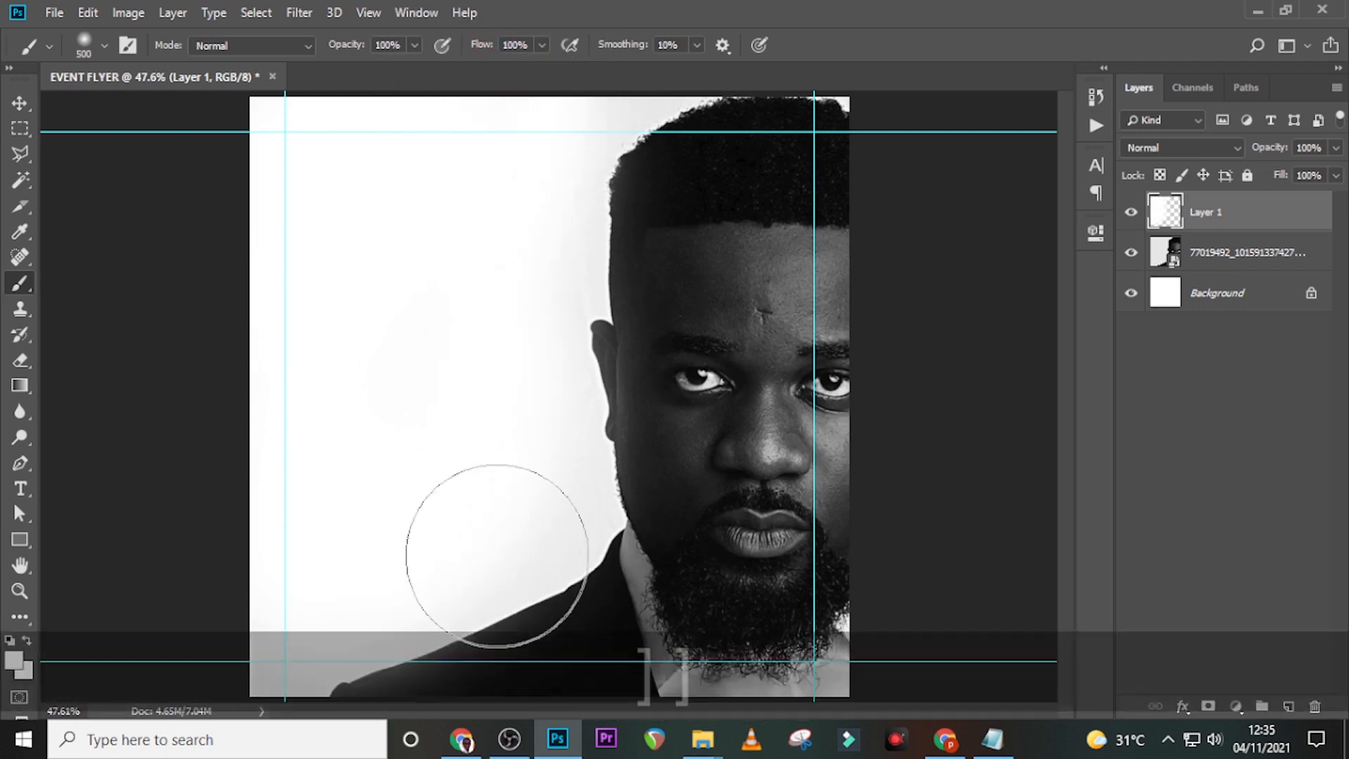
pyautogui.click(458, 523)
pyautogui.click(502, 481)
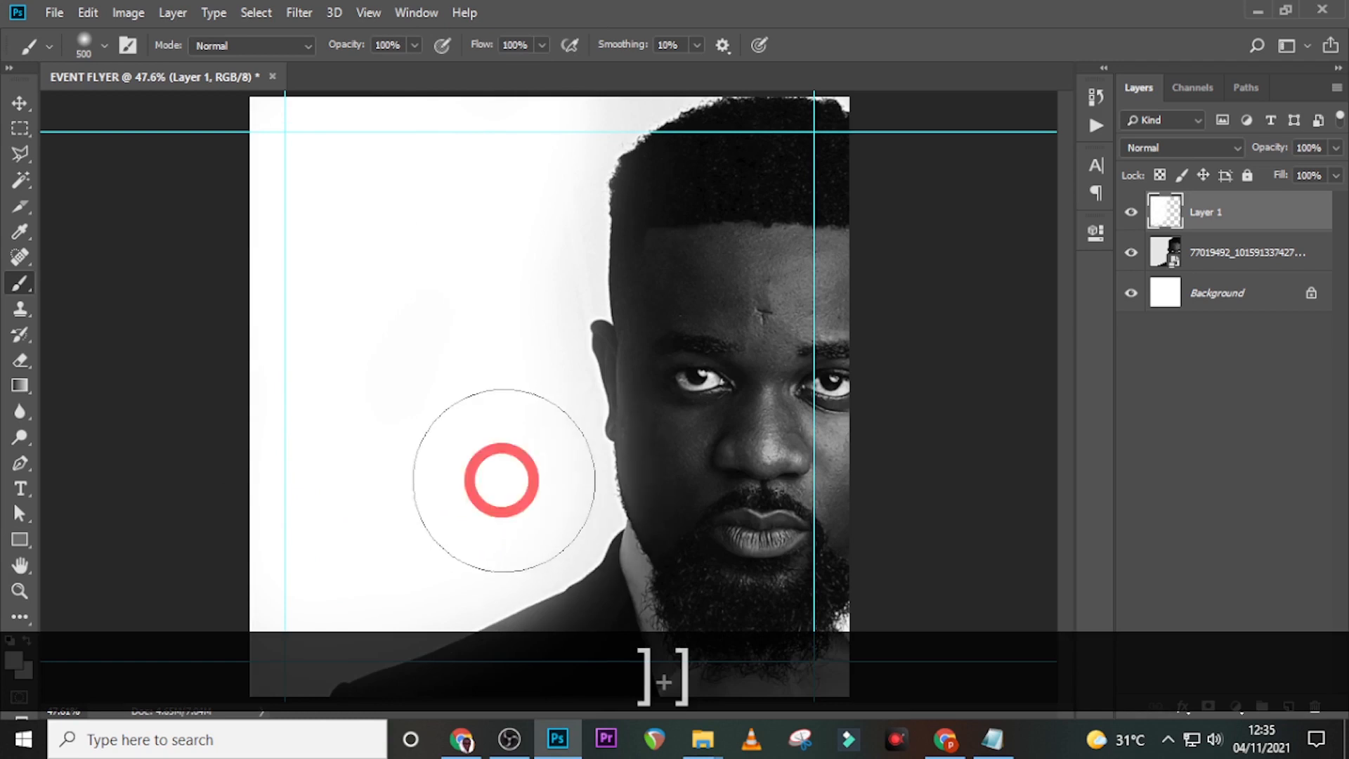
pyautogui.click(482, 532)
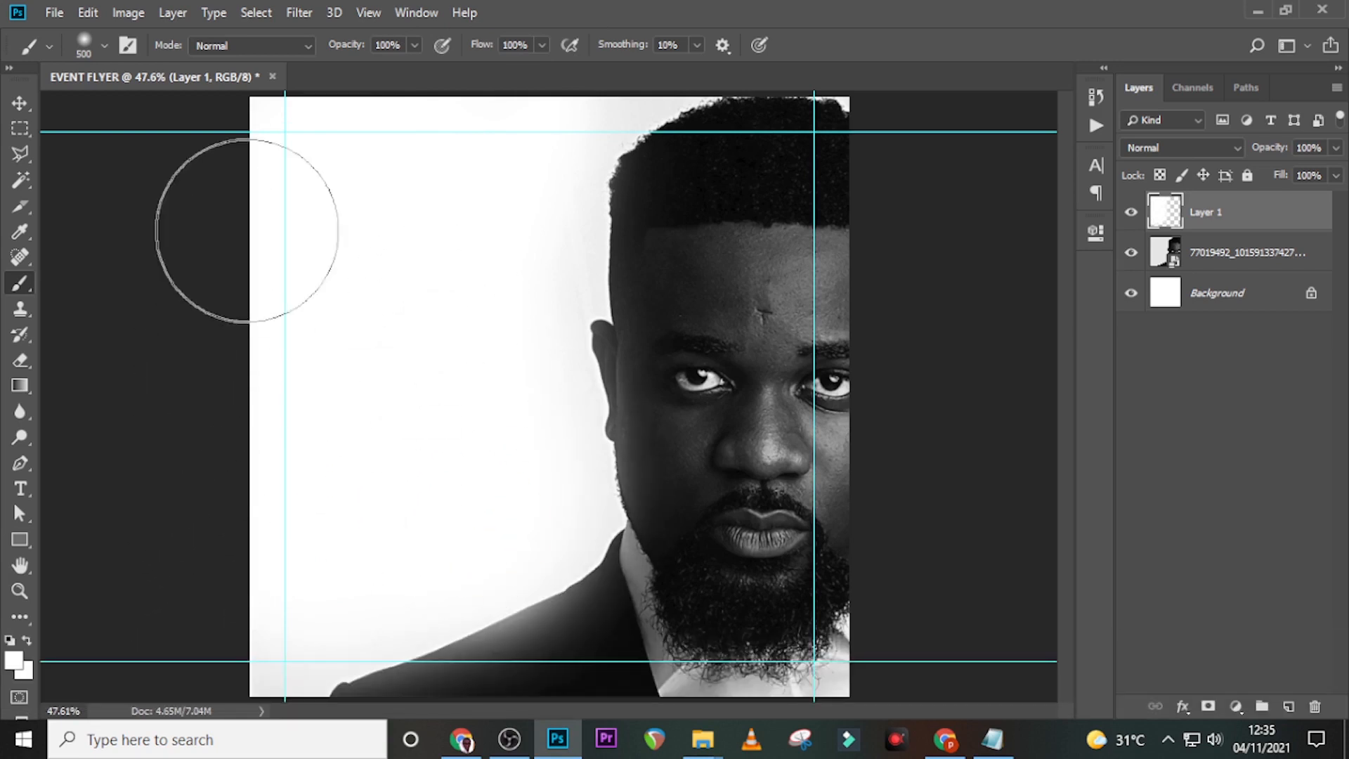
pyautogui.click(492, 84)
pyautogui.moveTo(247, 609); pyautogui.dragTo(86, 568)
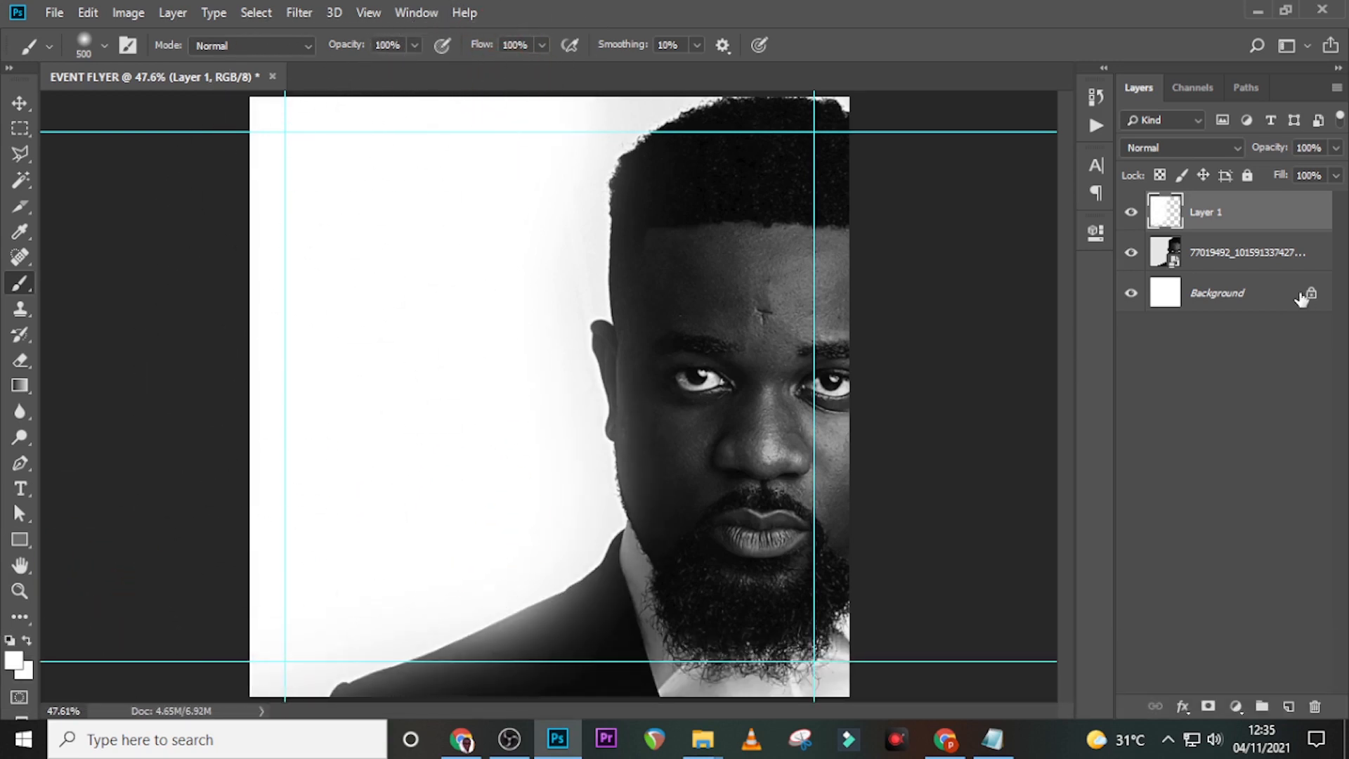
pyautogui.click(1131, 213)
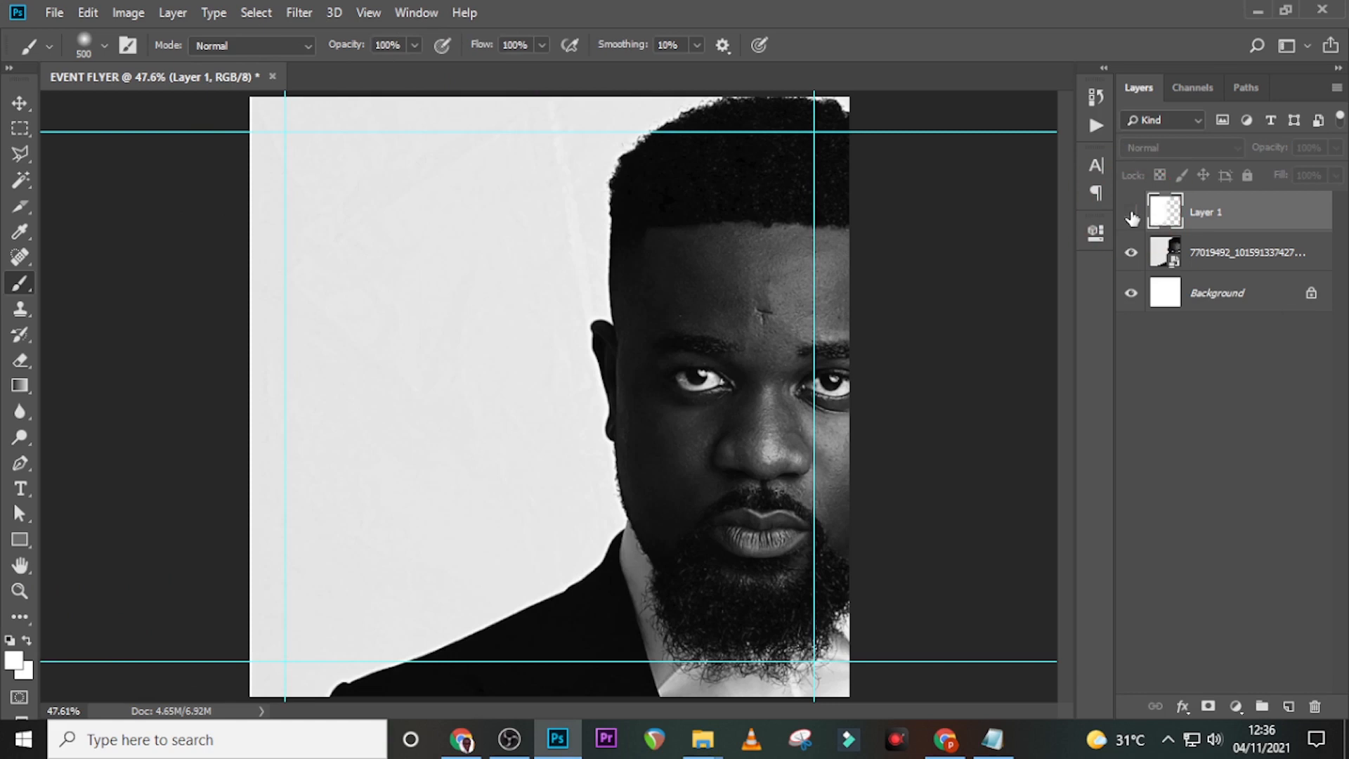
pyautogui.click(1131, 213)
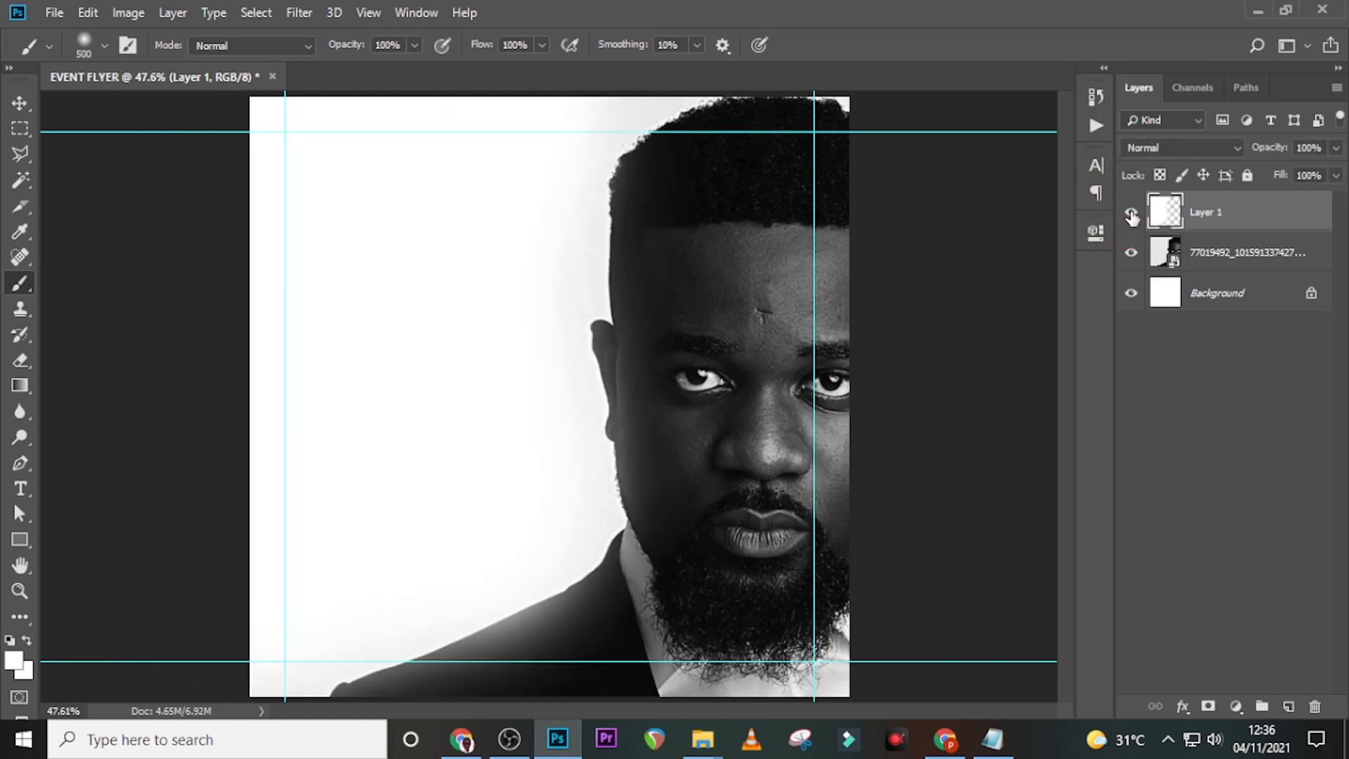
# - Group the white-paint layer with the portrait layer as BG
pyautogui.keyDown('ctrl'); pyautogui.click(1220, 248); pyautogui.keyUp('ctrl')
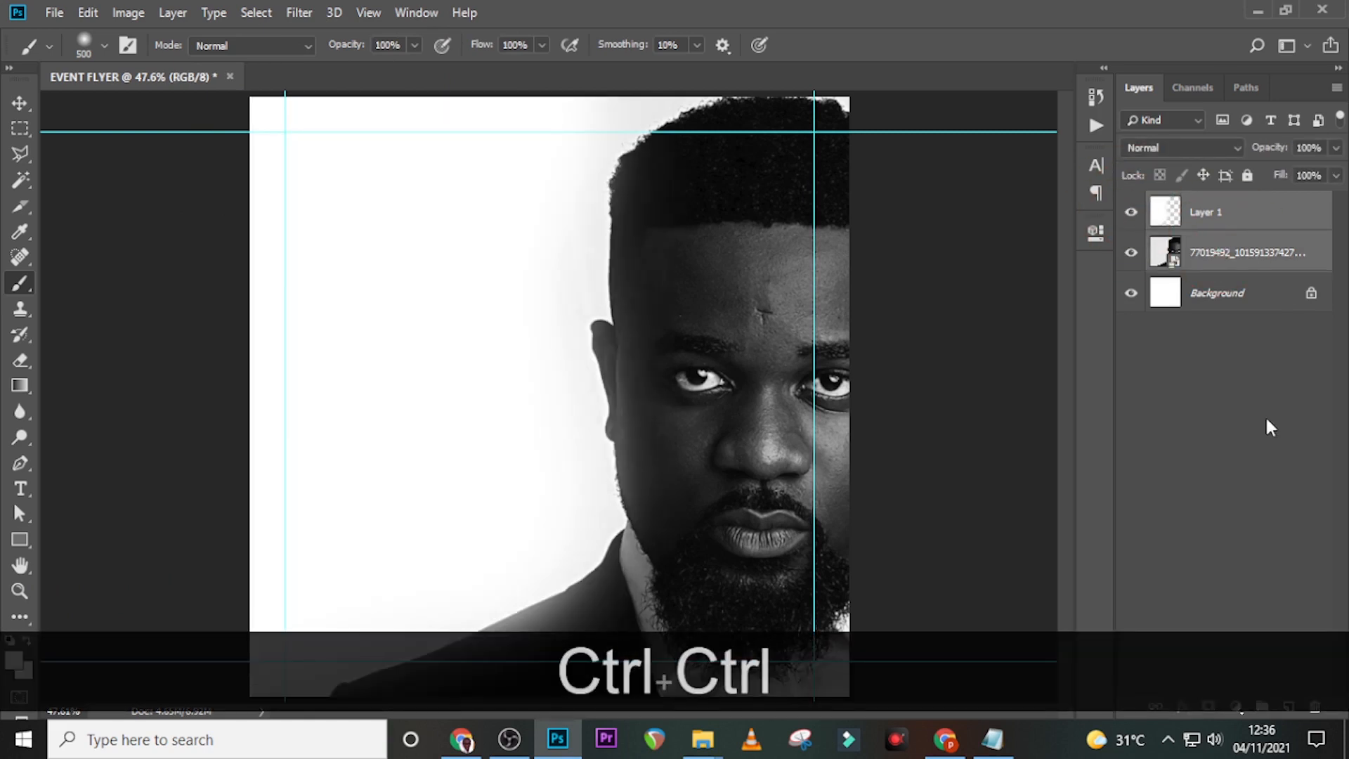
pyautogui.hotkey('ctrl', 'g')
pyautogui.doubleClick(1209, 205)
pyautogui.press('capslock')
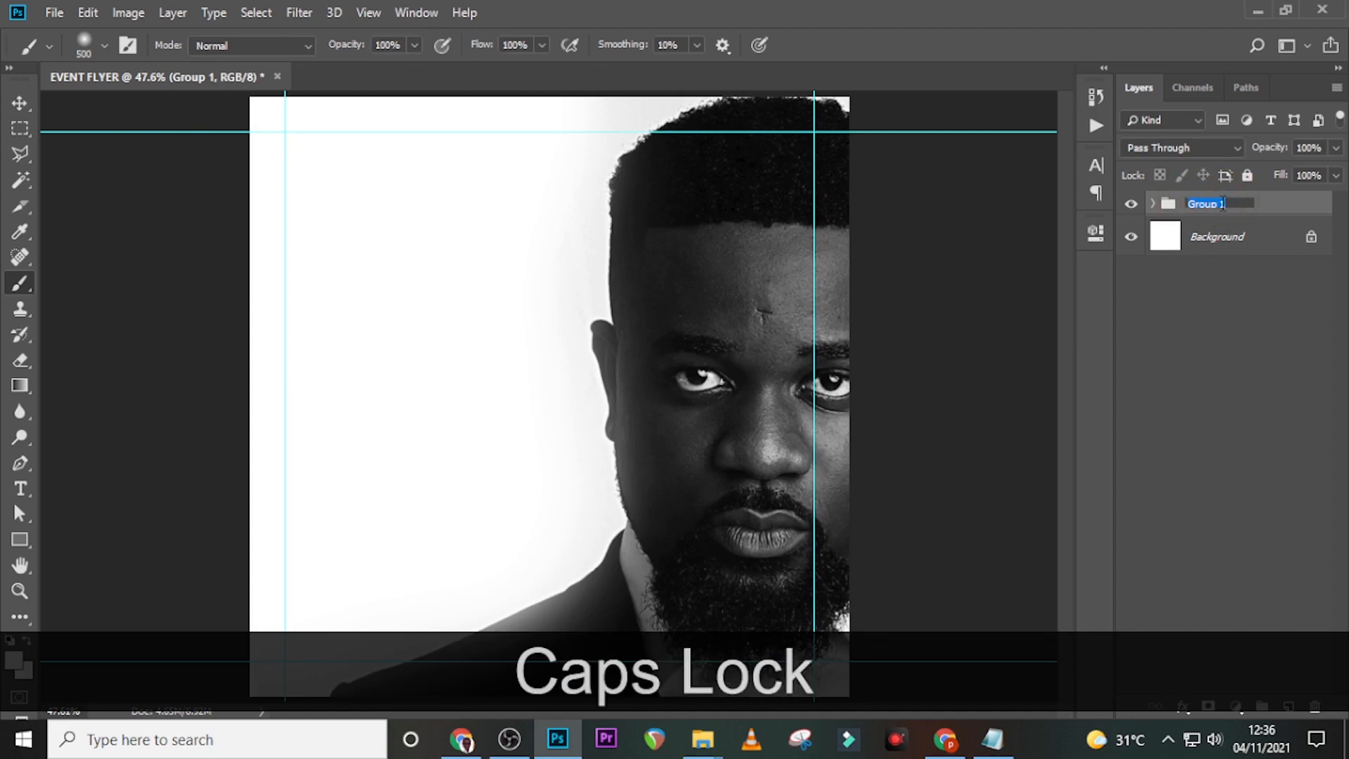
pyautogui.write('BG')
pyautogui.press('Return')
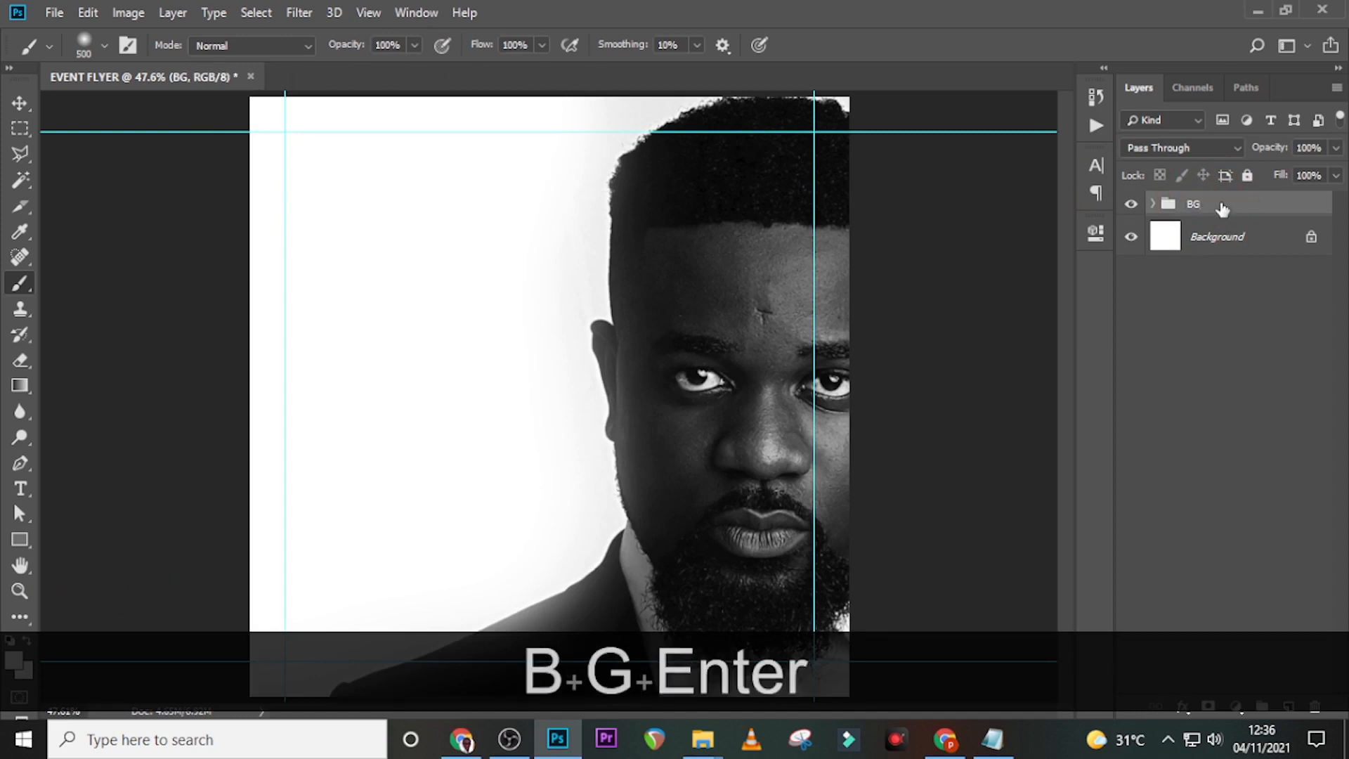
pyautogui.press('t')
# - Paste the header line copied from Notepad as a text layer near the top-left
pyautogui.click(347, 163)
pyautogui.hotkey('alt', 'Tab')
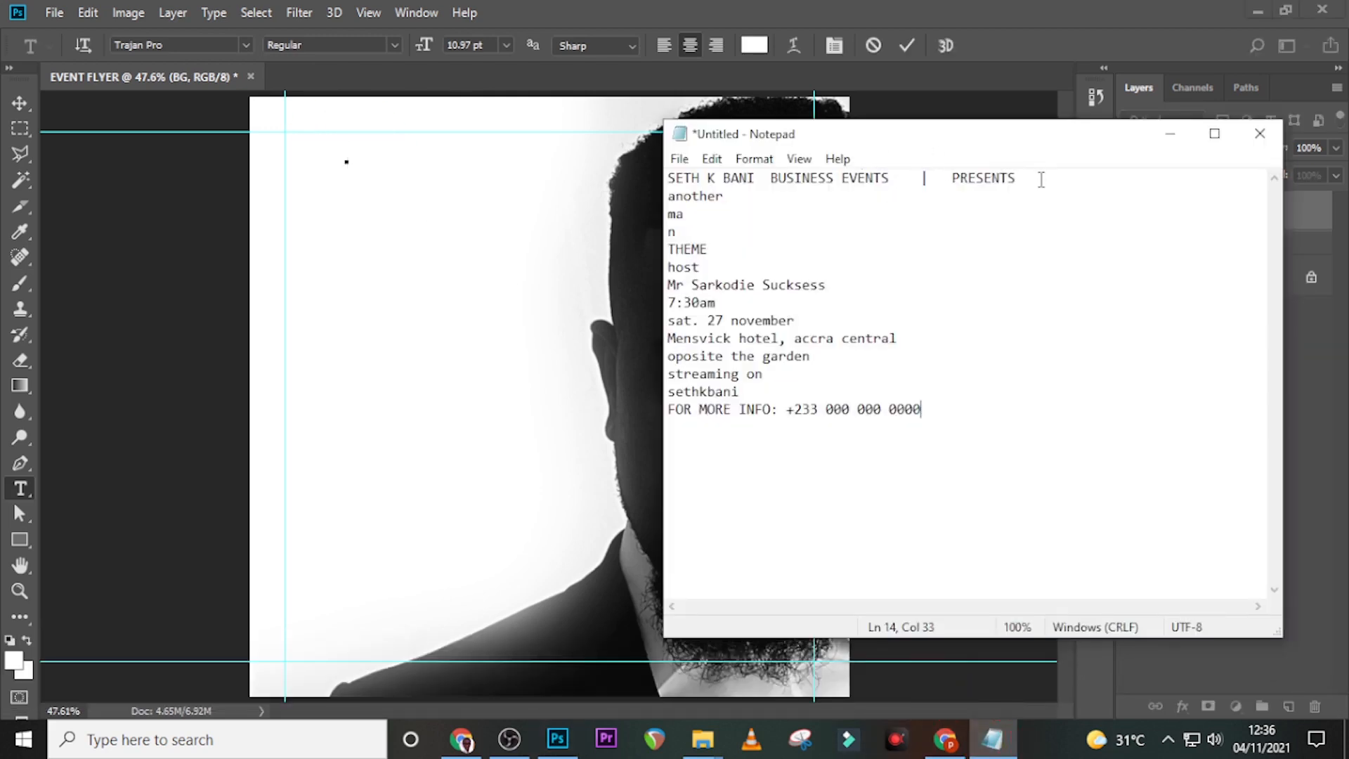
pyautogui.moveTo(1042, 180); pyautogui.dragTo(630, 180)
pyautogui.hotkey('ctrl', 'c')
pyautogui.hotkey('alt', 'Tab')
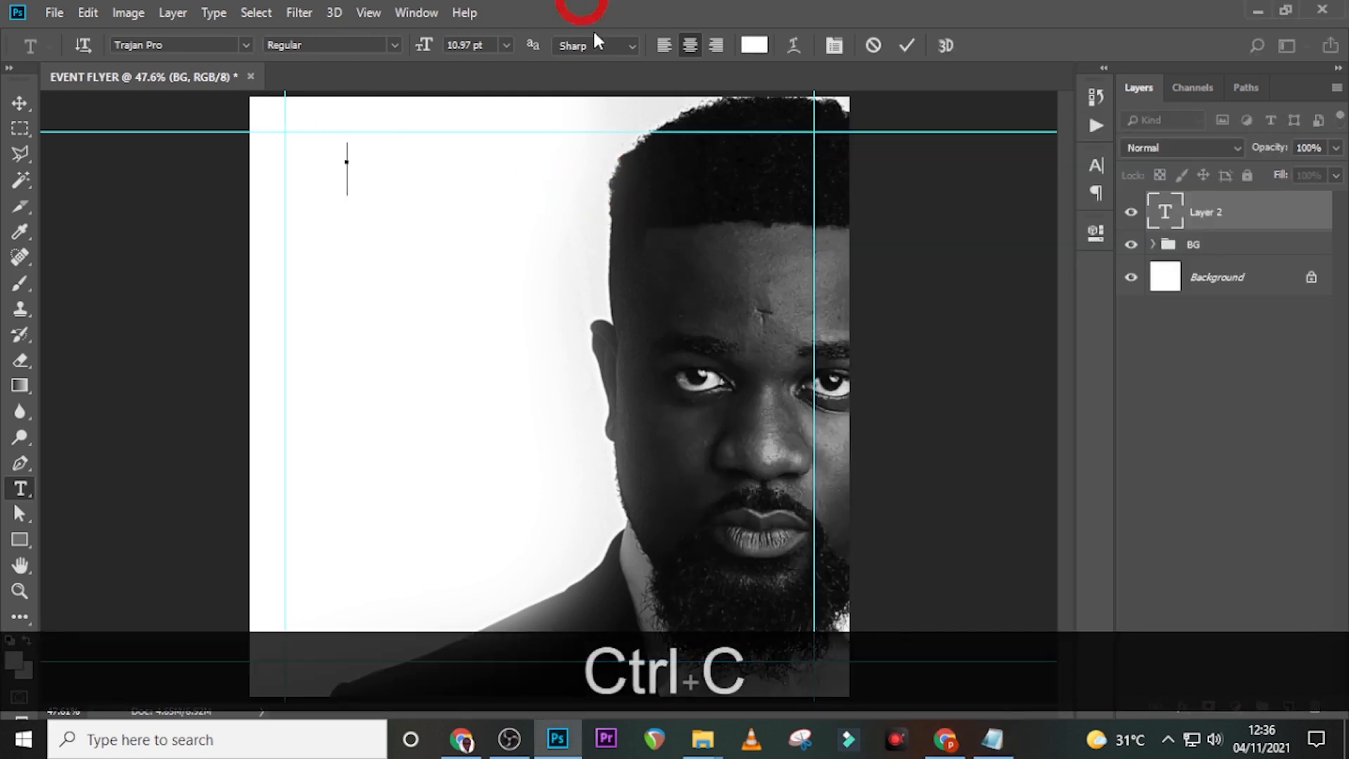
pyautogui.hotkey('ctrl', 'v')
pyautogui.click(1164, 211)
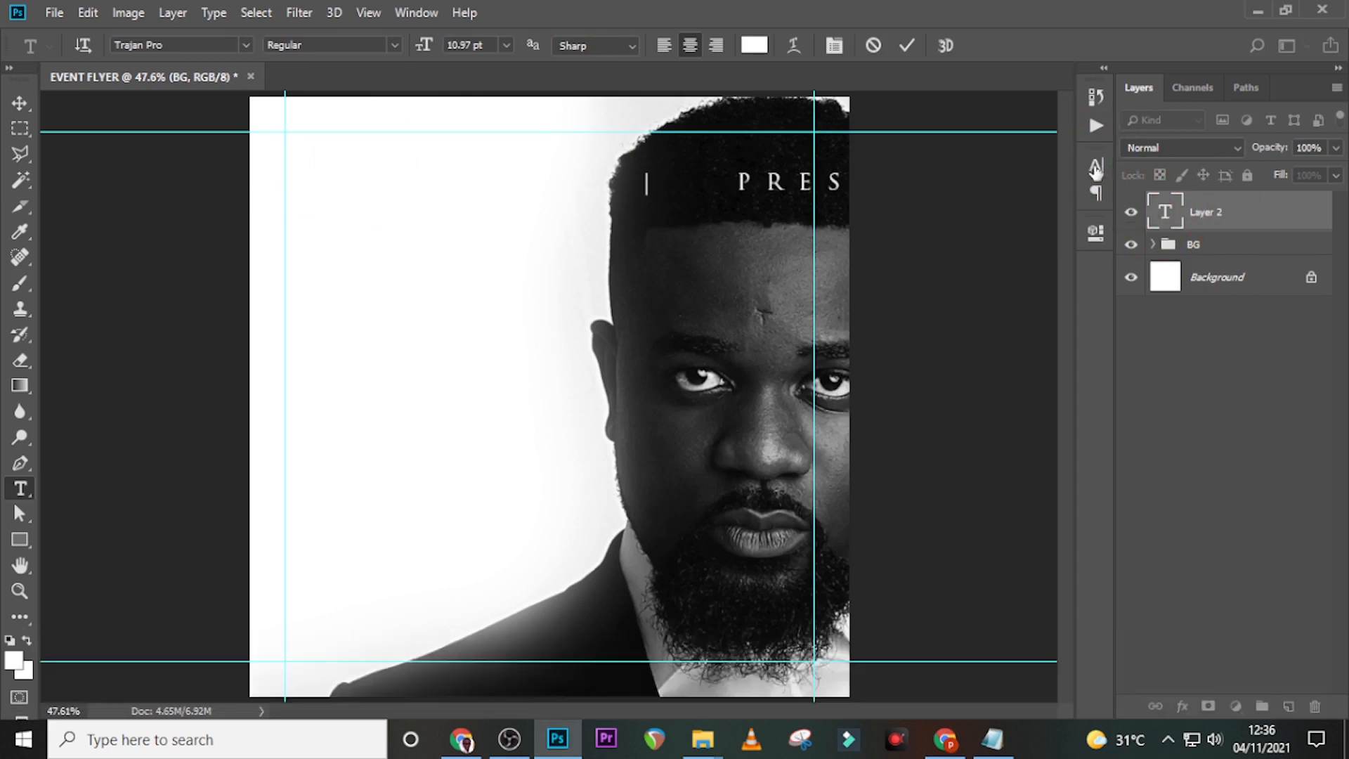
# - Set the header text to Raleway Bold, 5.5 pt, with tracking 0
pyautogui.click(1095, 167)
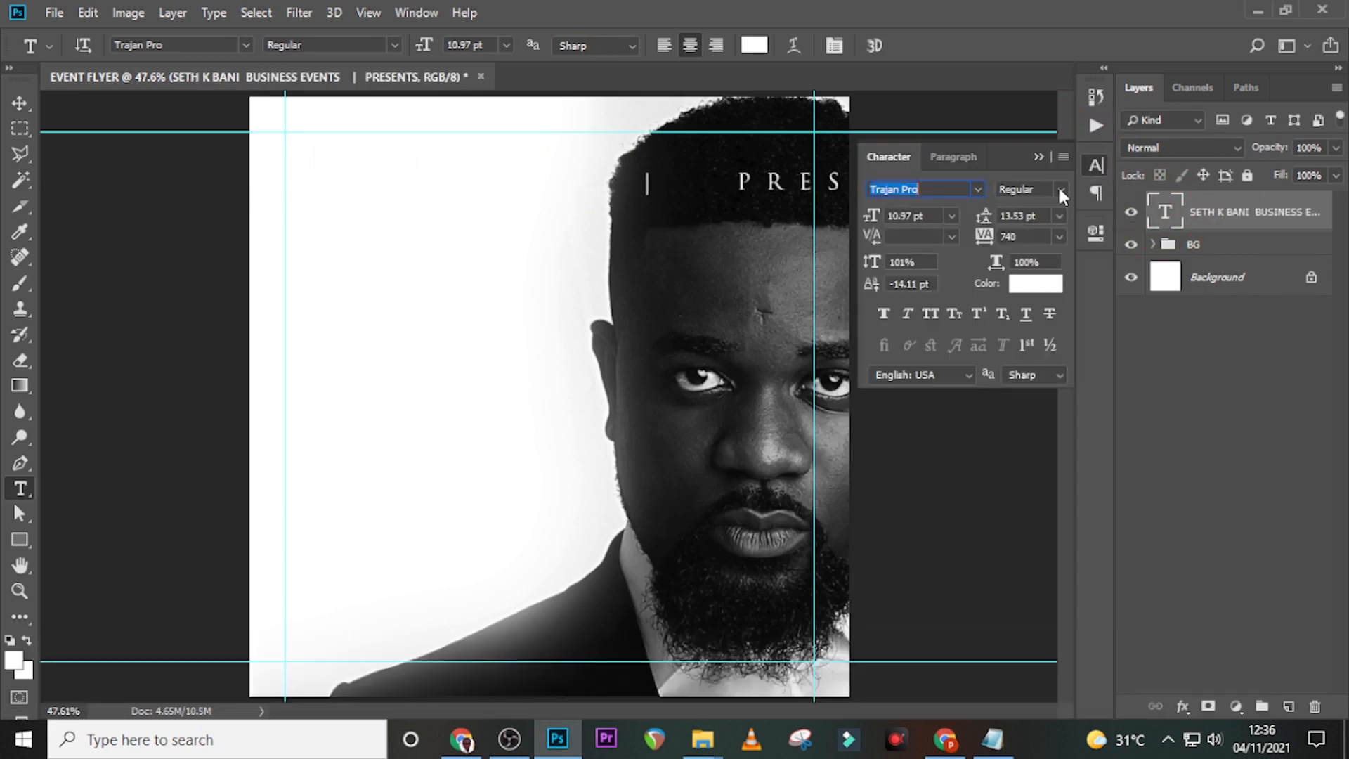
pyautogui.click(980, 190)
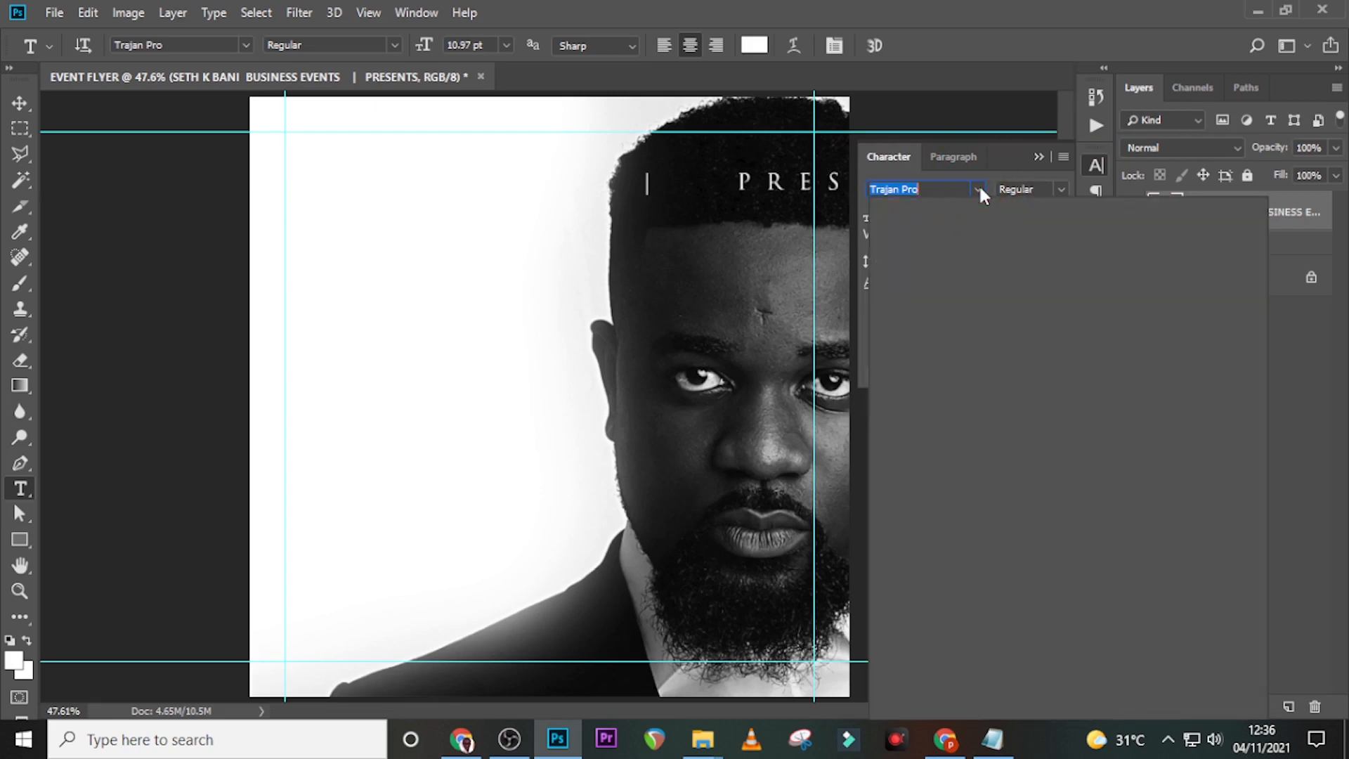
pyautogui.write('ra')
pyautogui.click(949, 254)
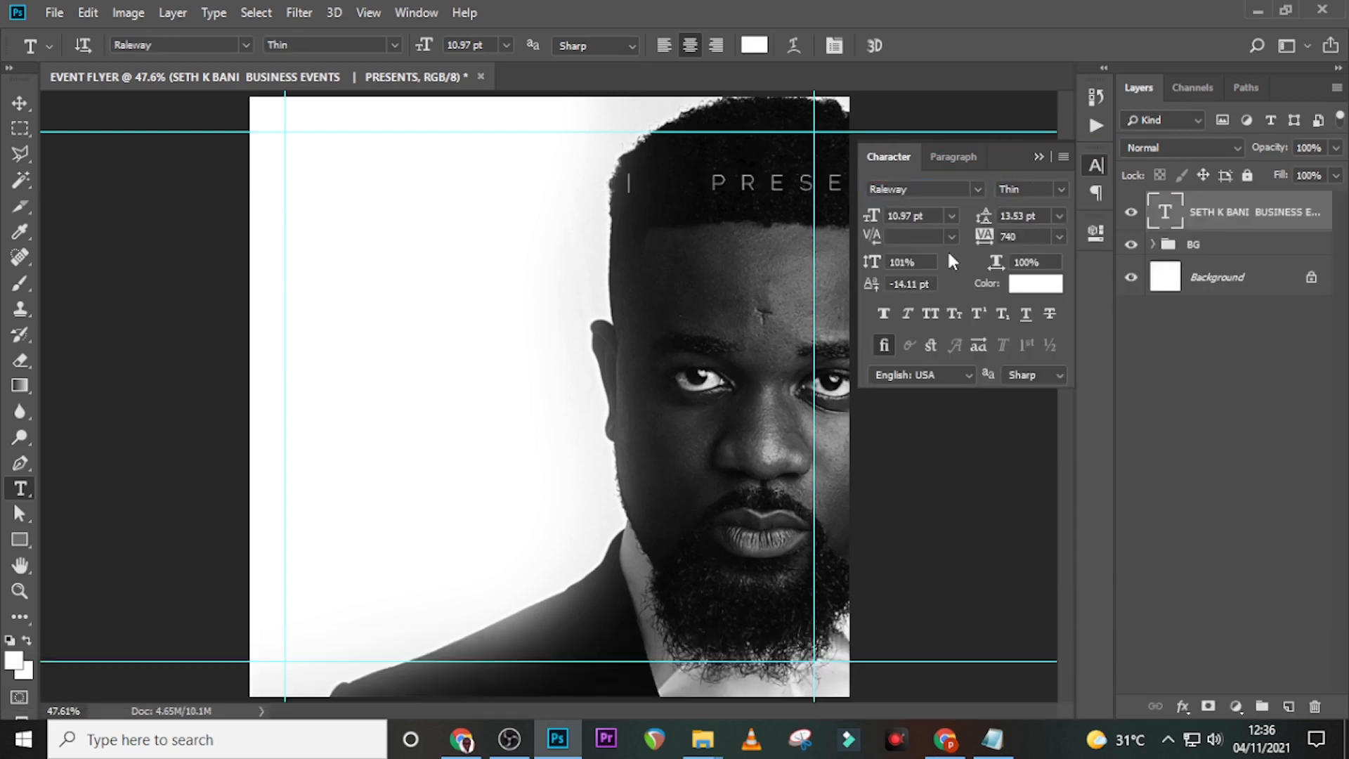
pyautogui.click(1063, 187)
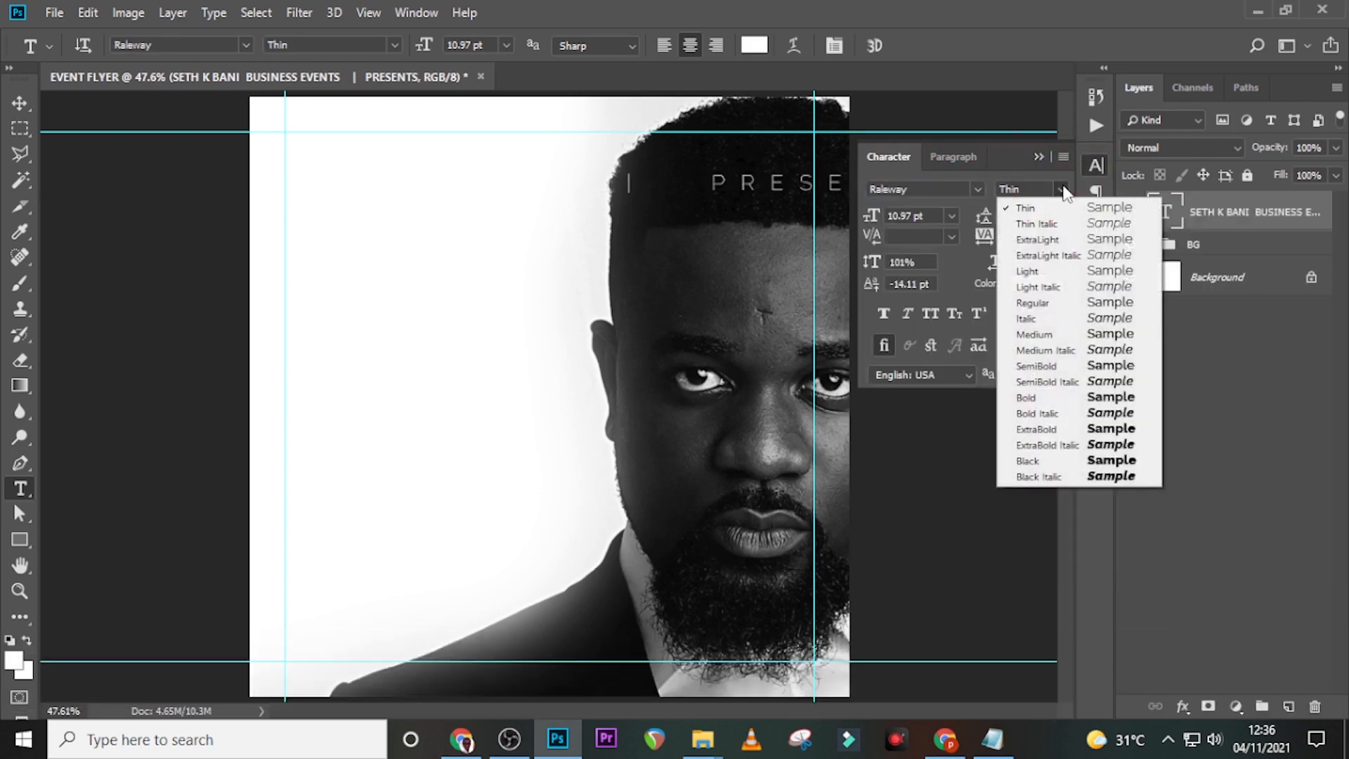
pyautogui.click(1026, 398)
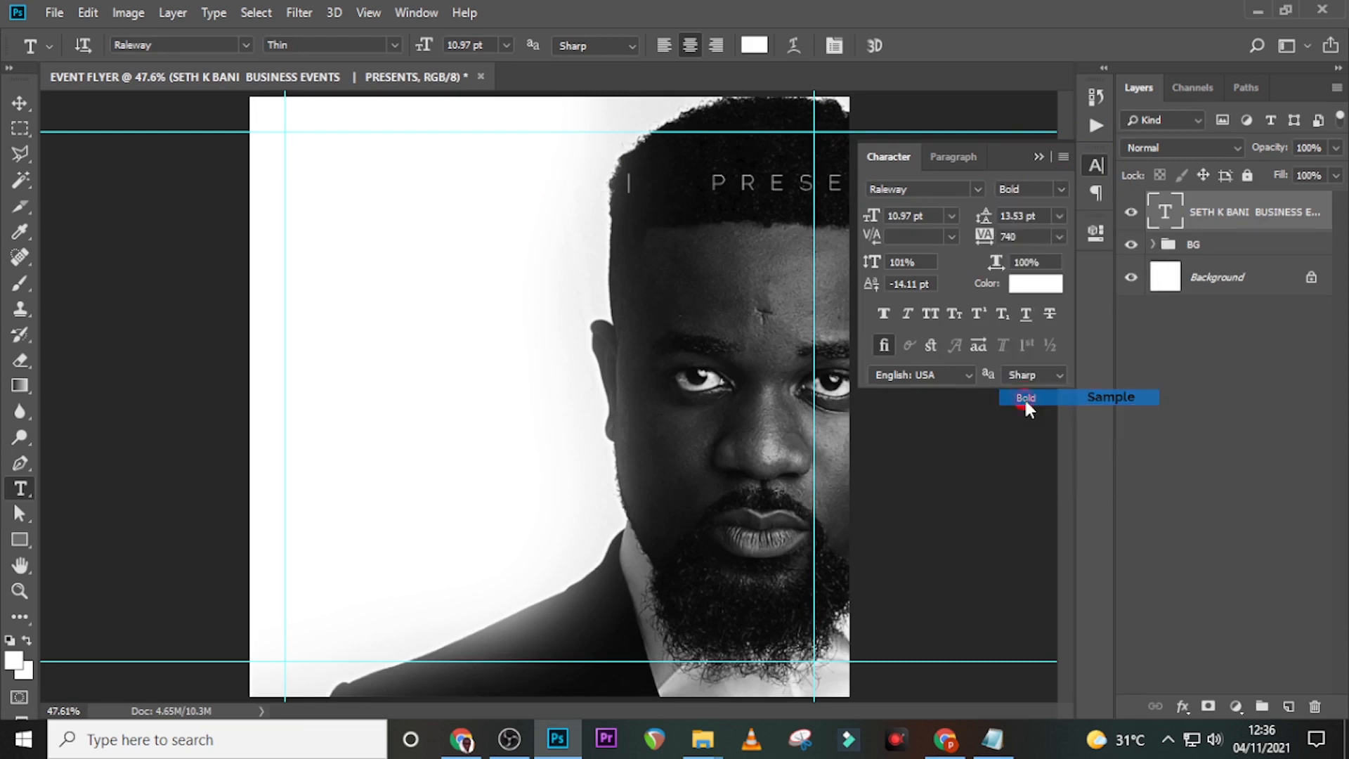
pyautogui.doubleClick(929, 215)
pyautogui.write('5.5')
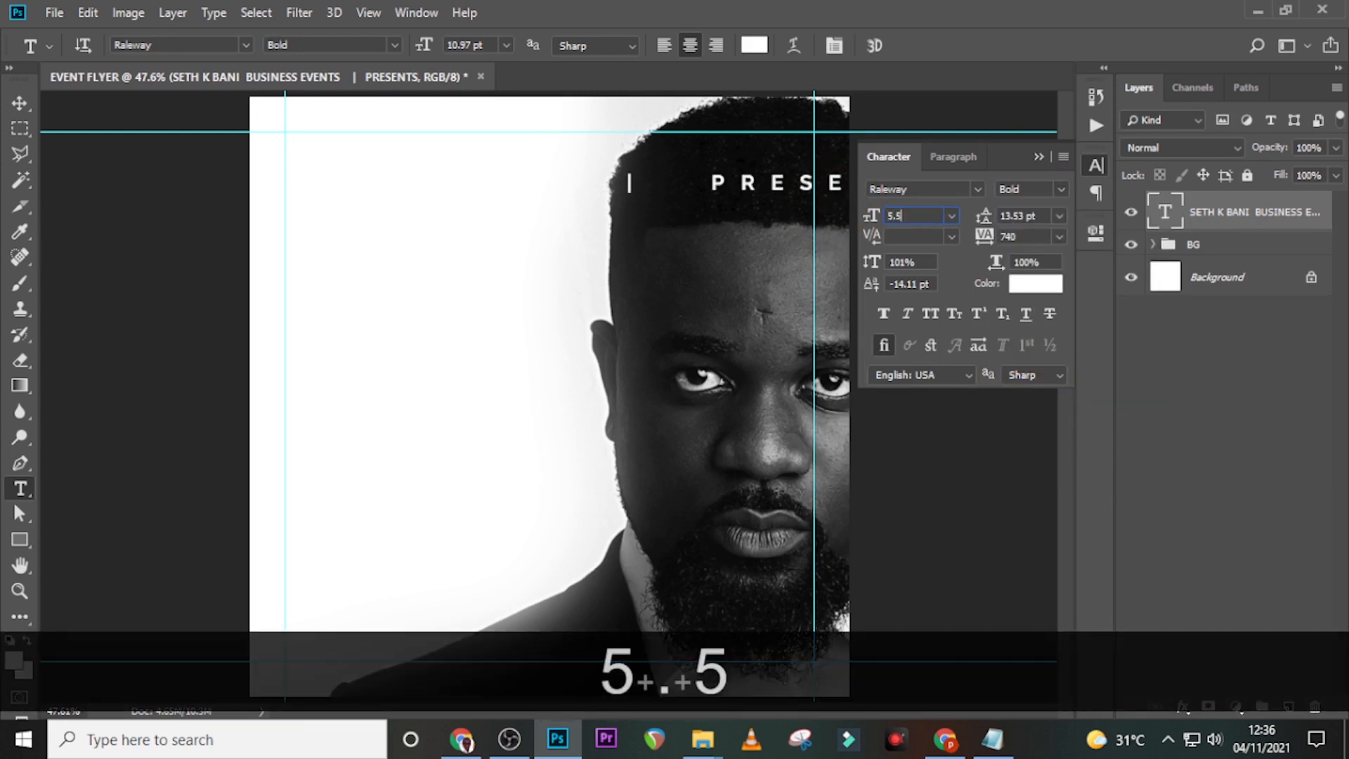
pyautogui.press('Return')
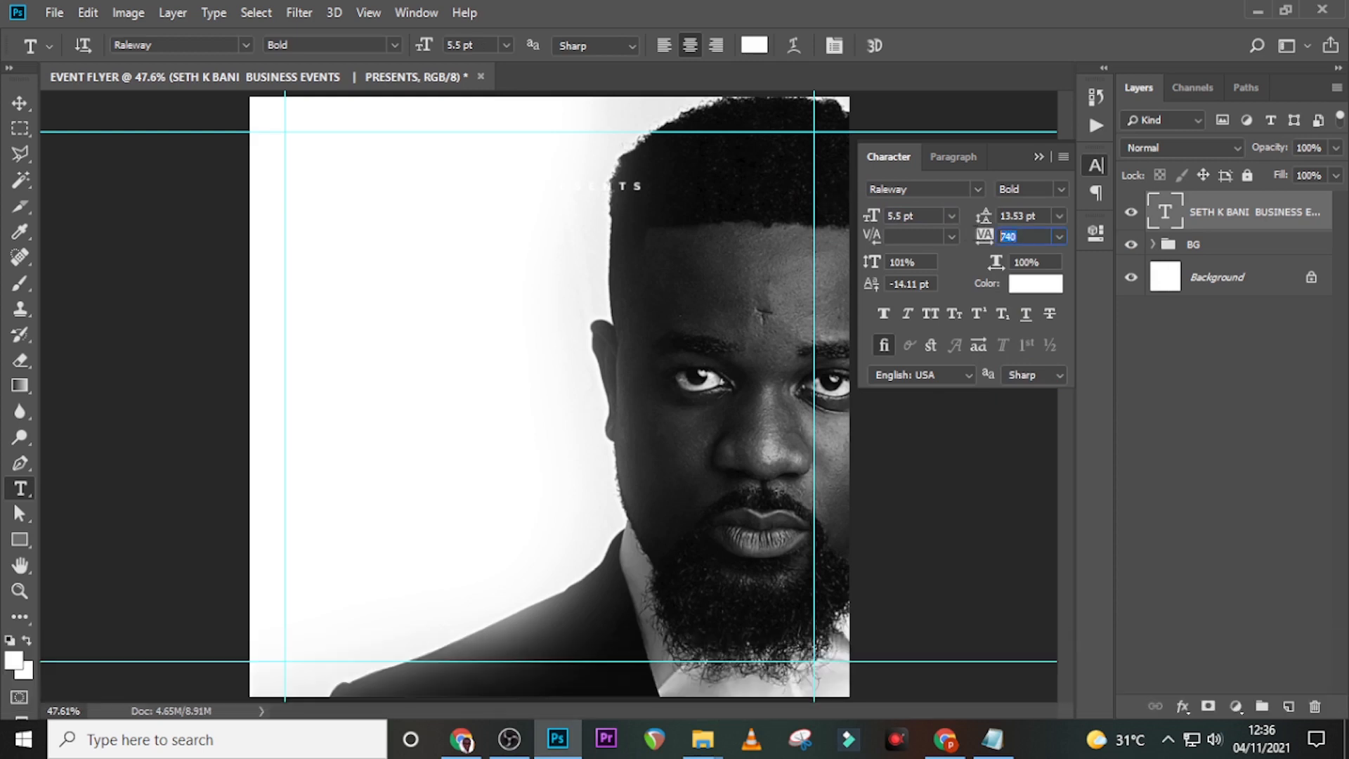
pyautogui.write('0')
pyautogui.press('Return')
# - Make the header text black and move it up to the top-left margin guide
pyautogui.click(1033, 284)
pyautogui.click(790, 510)
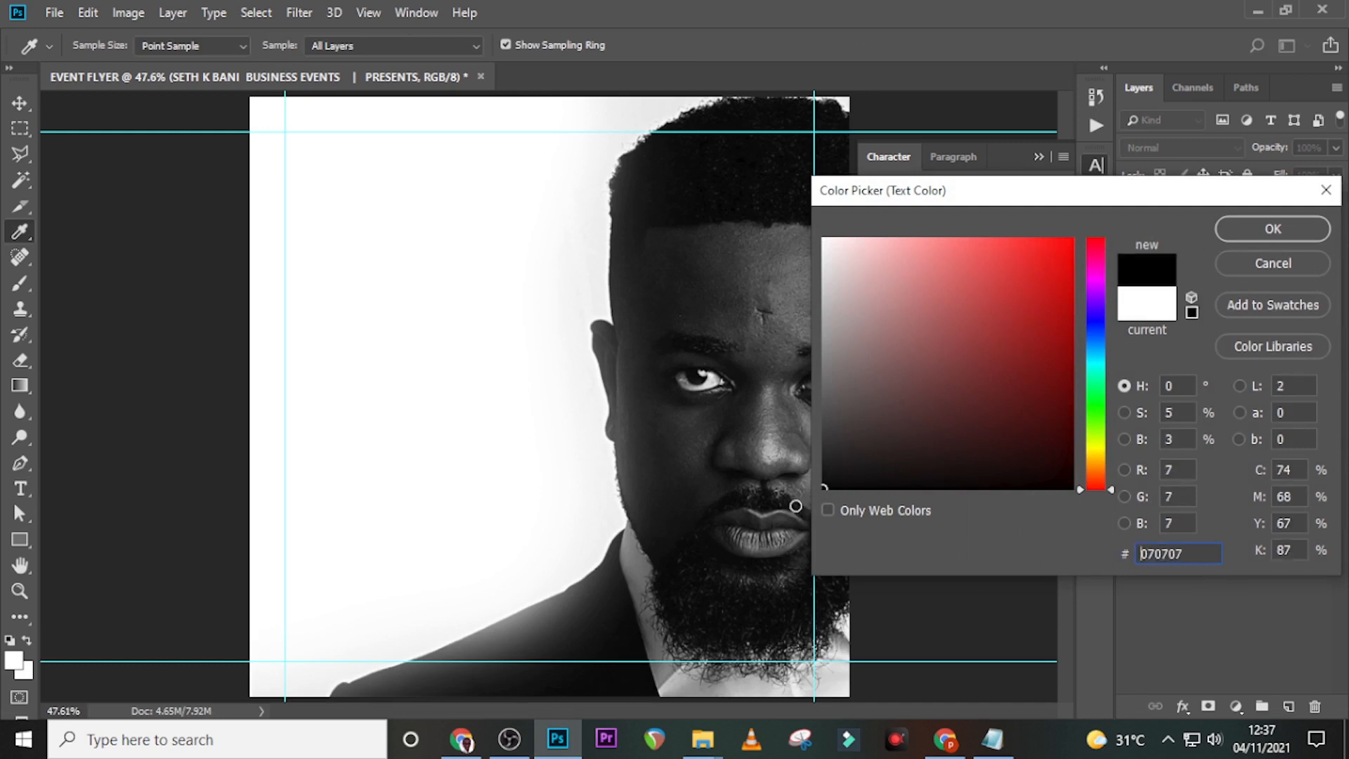
pyautogui.click(1272, 230)
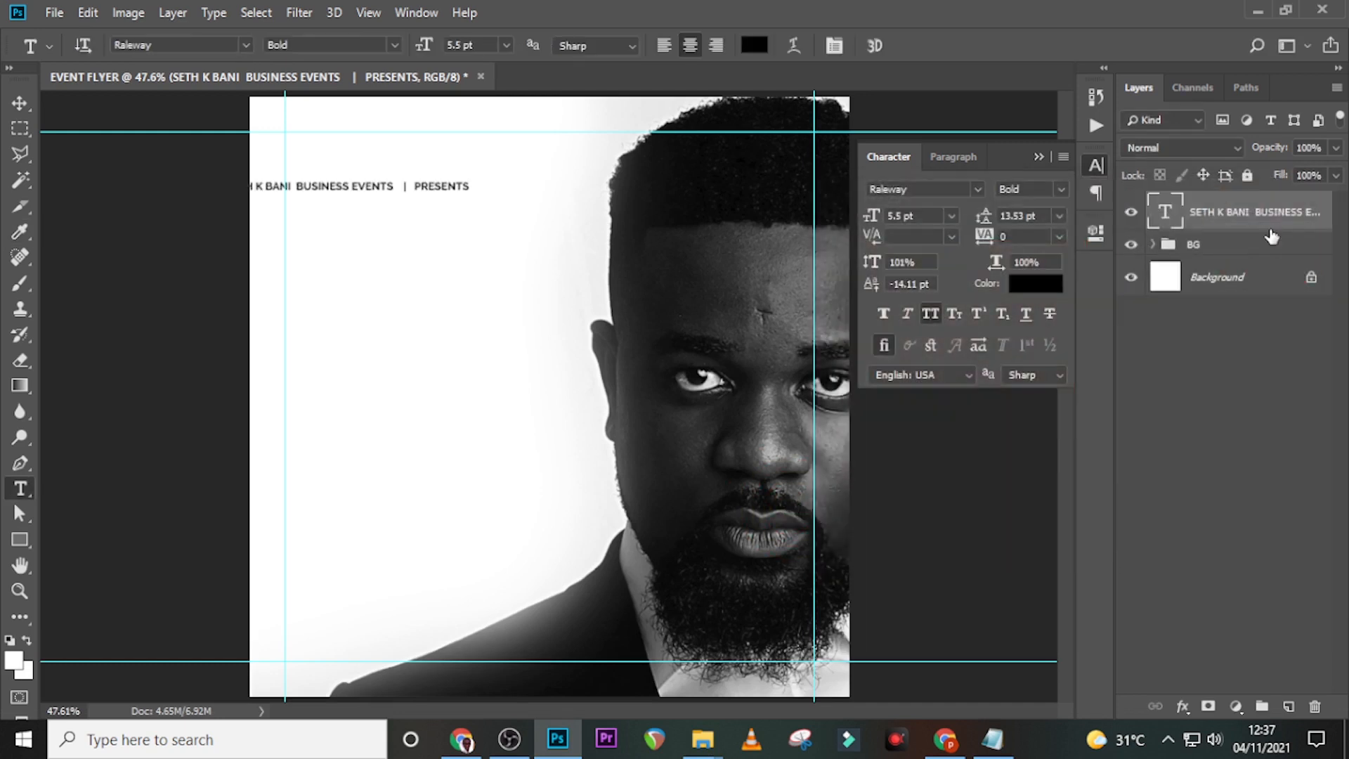
pyautogui.press('v')
pyautogui.moveTo(363, 187); pyautogui.dragTo(423, 137)
pyautogui.hotkey('ctrl', '+')
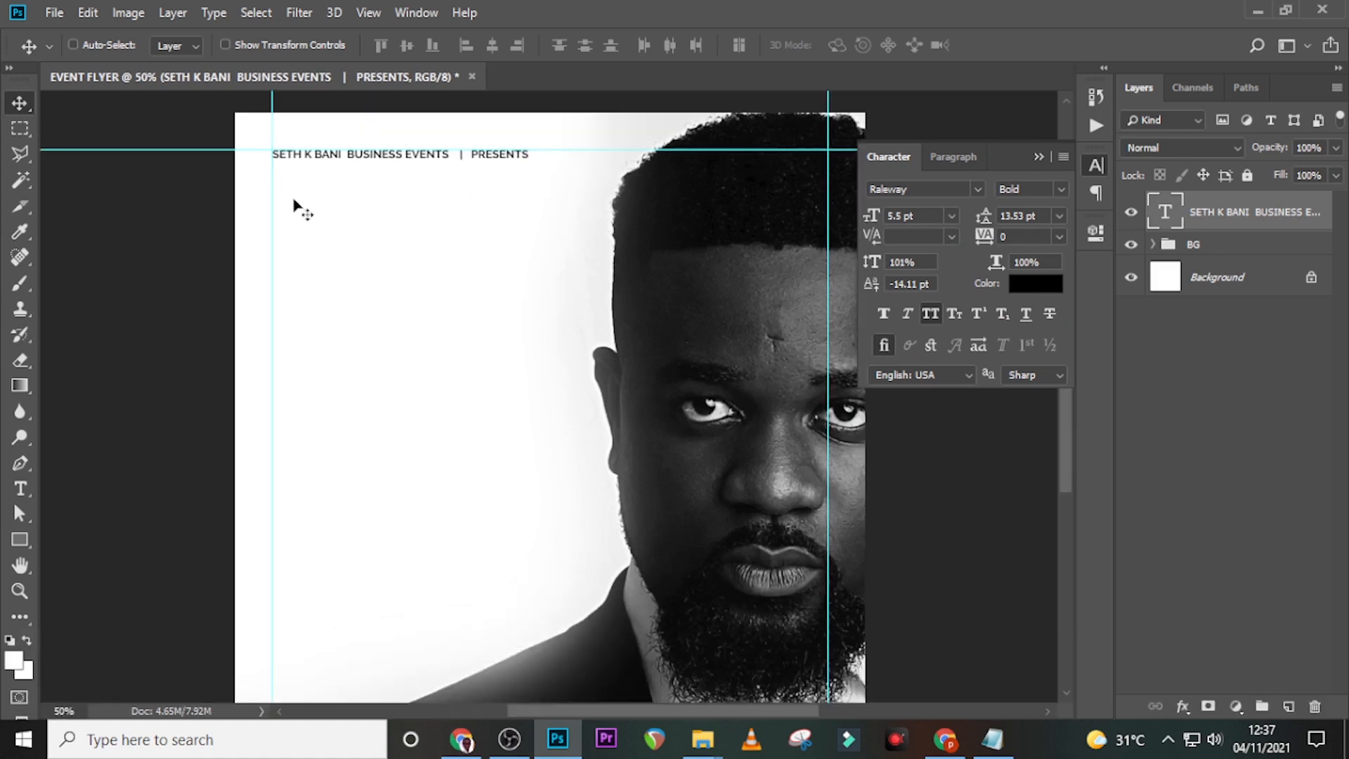
pyautogui.press('Right')
pyautogui.hotkey('ctrl', '0')
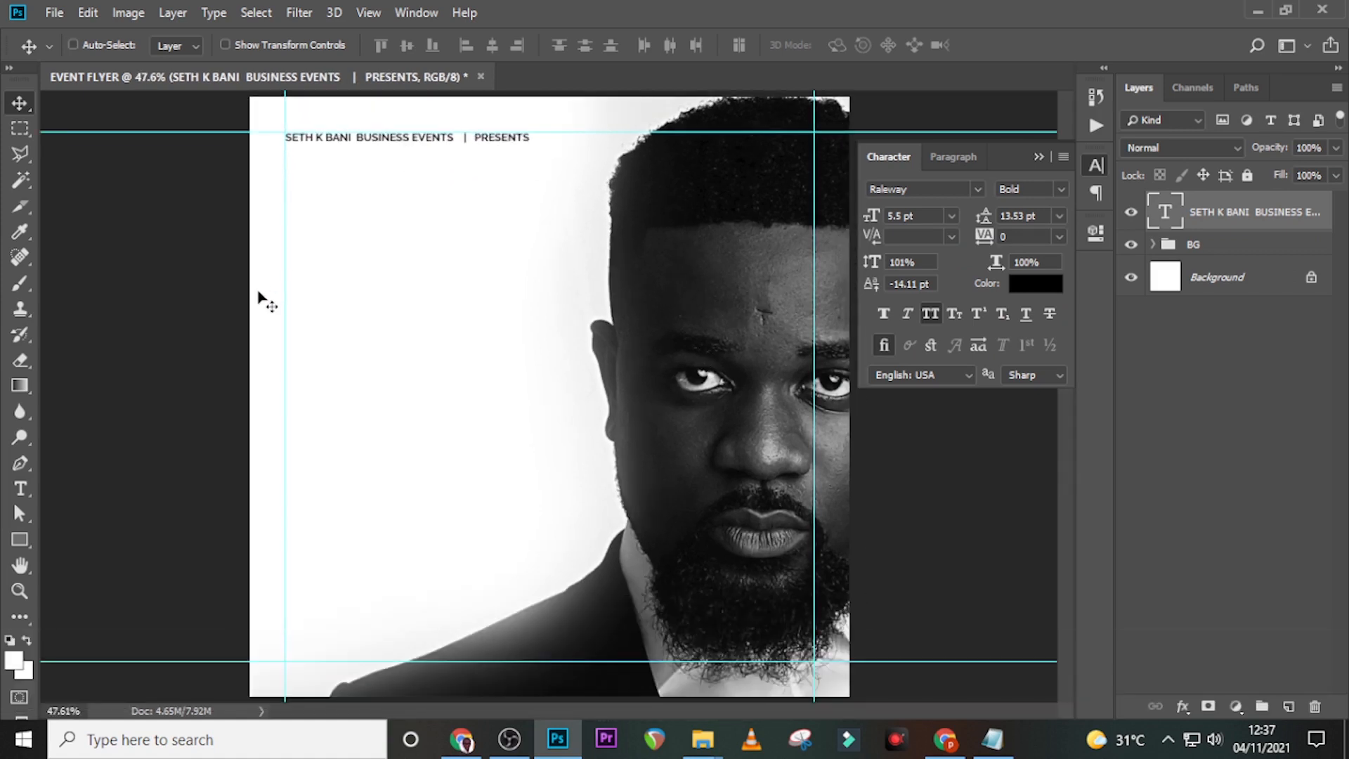
# - Place the music-notes PNG, scale it down proportionally, and position it under the header line
pyautogui.moveTo(702, 739)
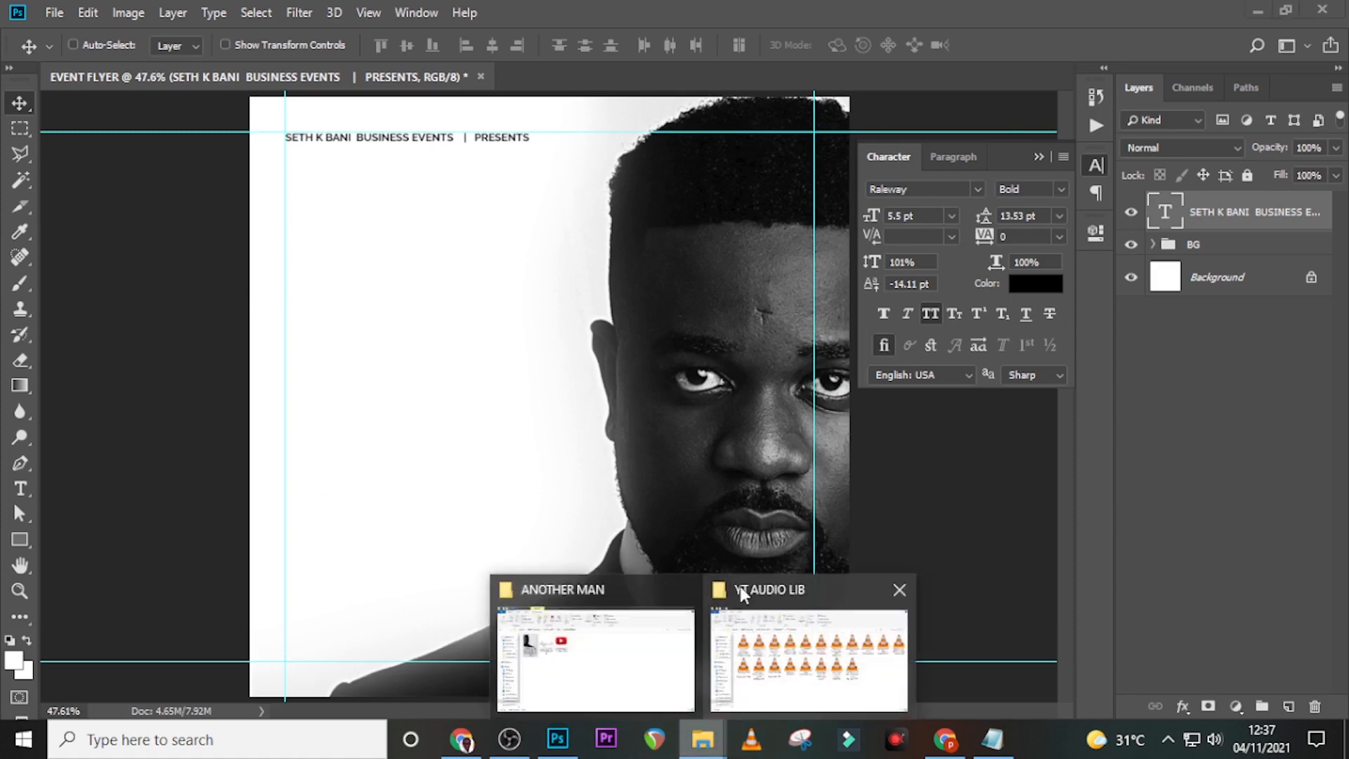
pyautogui.click(602, 631)
pyautogui.moveTo(330, 258); pyautogui.dragTo(499, 461)
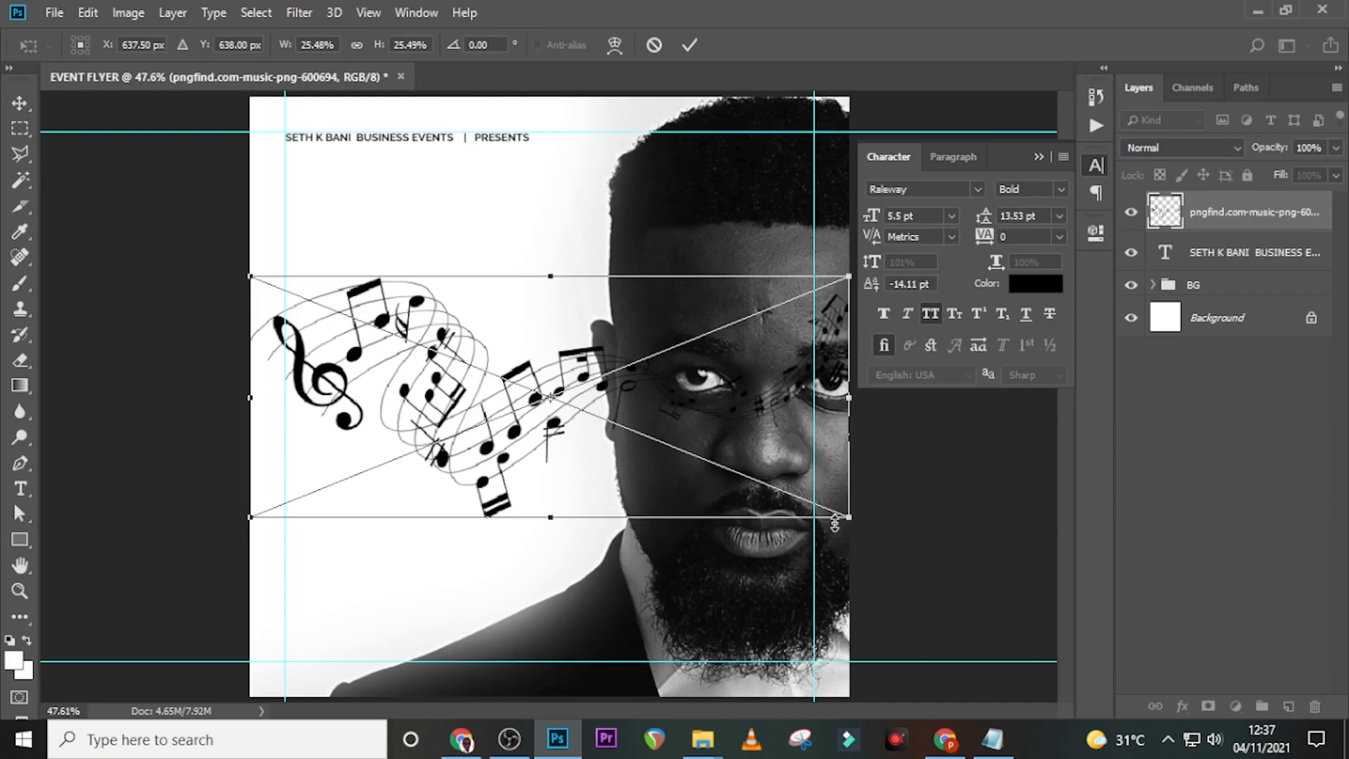
pyautogui.moveTo(850, 520); pyautogui.dragTo(534, 270)
pyautogui.moveTo(435, 344); pyautogui.dragTo(479, 237)
pyautogui.hotkey('shift', 'Right')
pyautogui.hotkey('shift', 'Right')
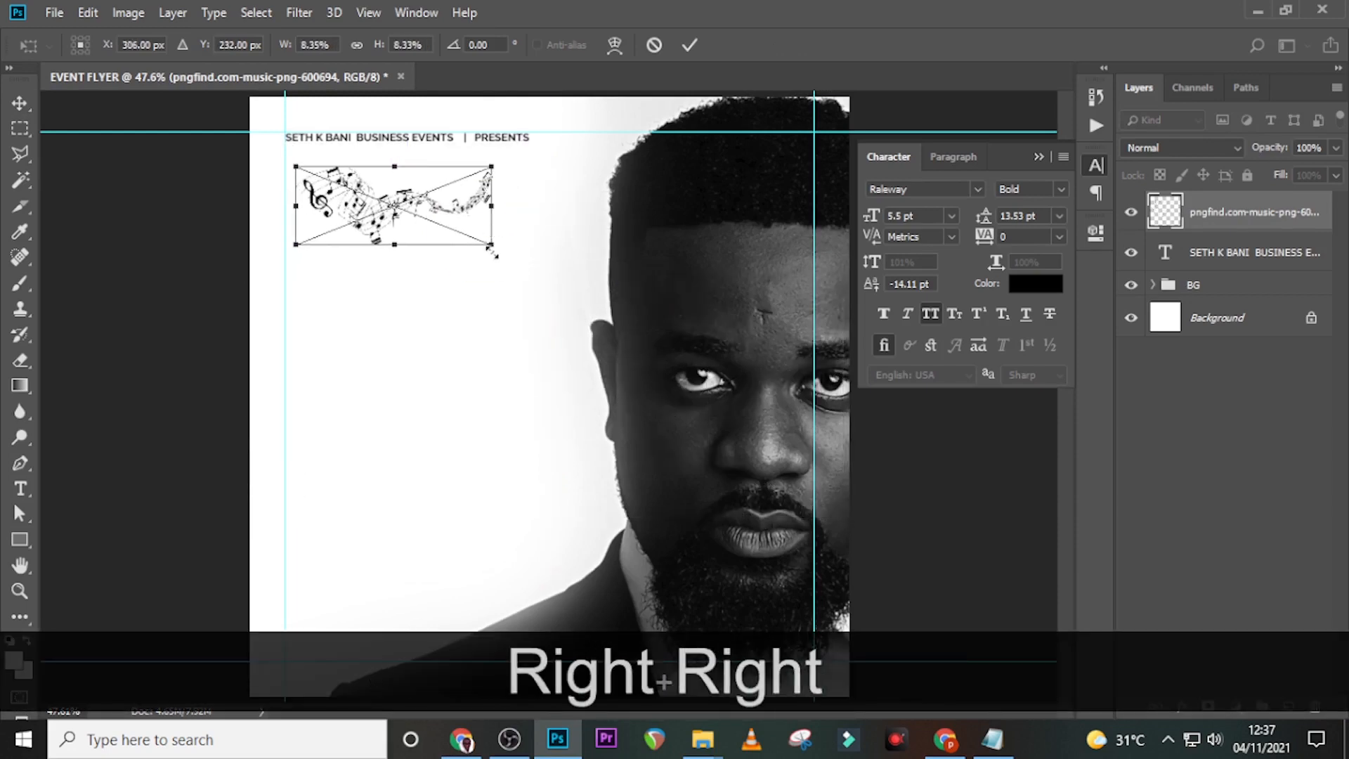
pyautogui.hotkey('shift', 'Return')
pyautogui.hotkey('ctrl', 'z')
# - Group the music-notes graphic with the header text as PRESENTS
pyautogui.keyDown('ctrl'); pyautogui.click(1205, 253); pyautogui.keyUp('ctrl')
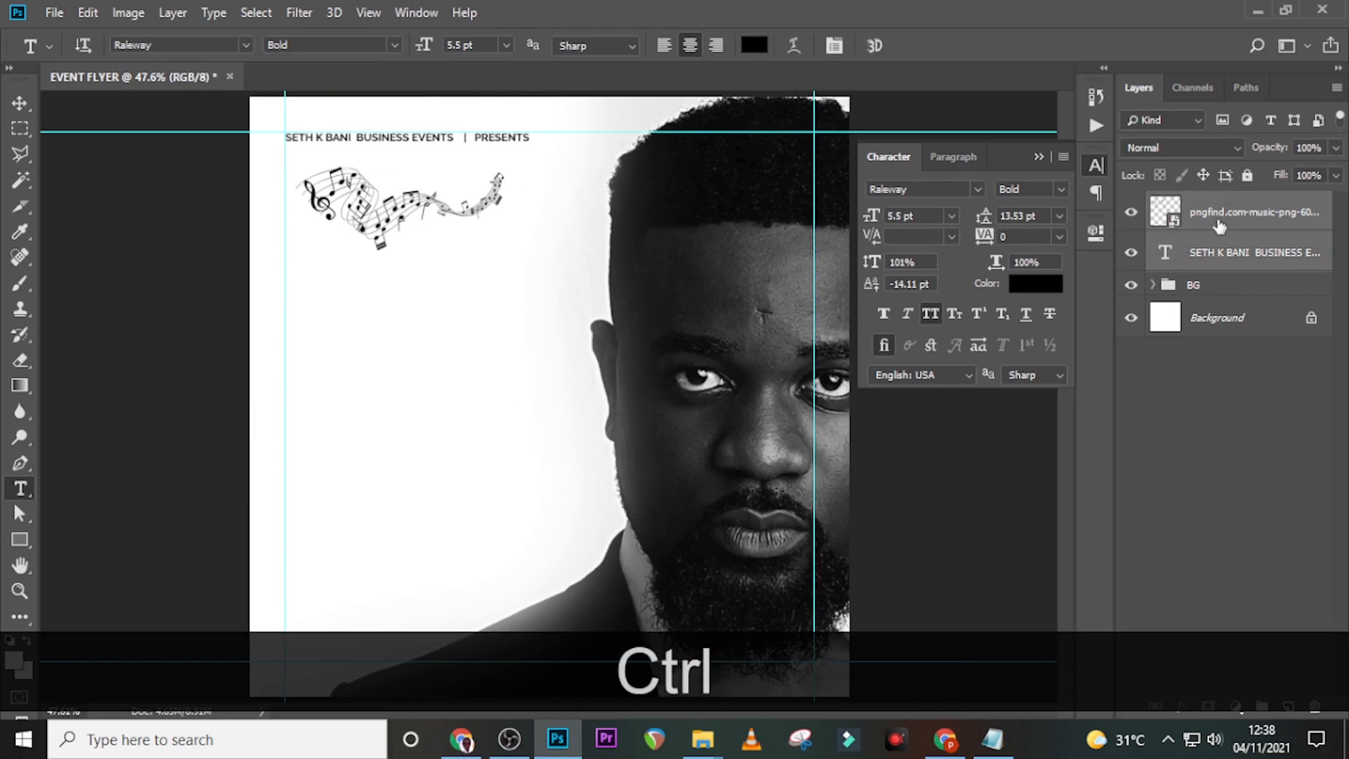
pyautogui.hotkey('ctrl', 'g')
pyautogui.doubleClick(1206, 204)
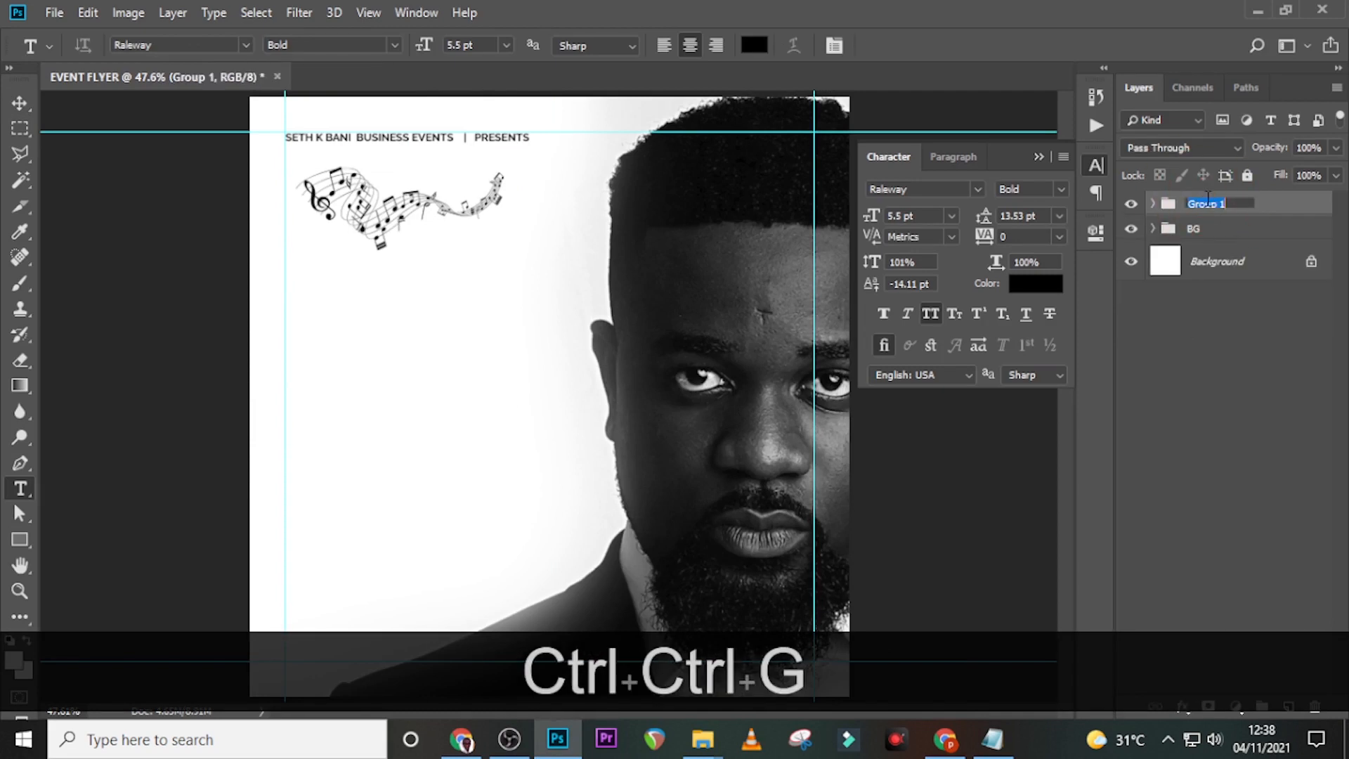
pyautogui.write('PRESENTS')
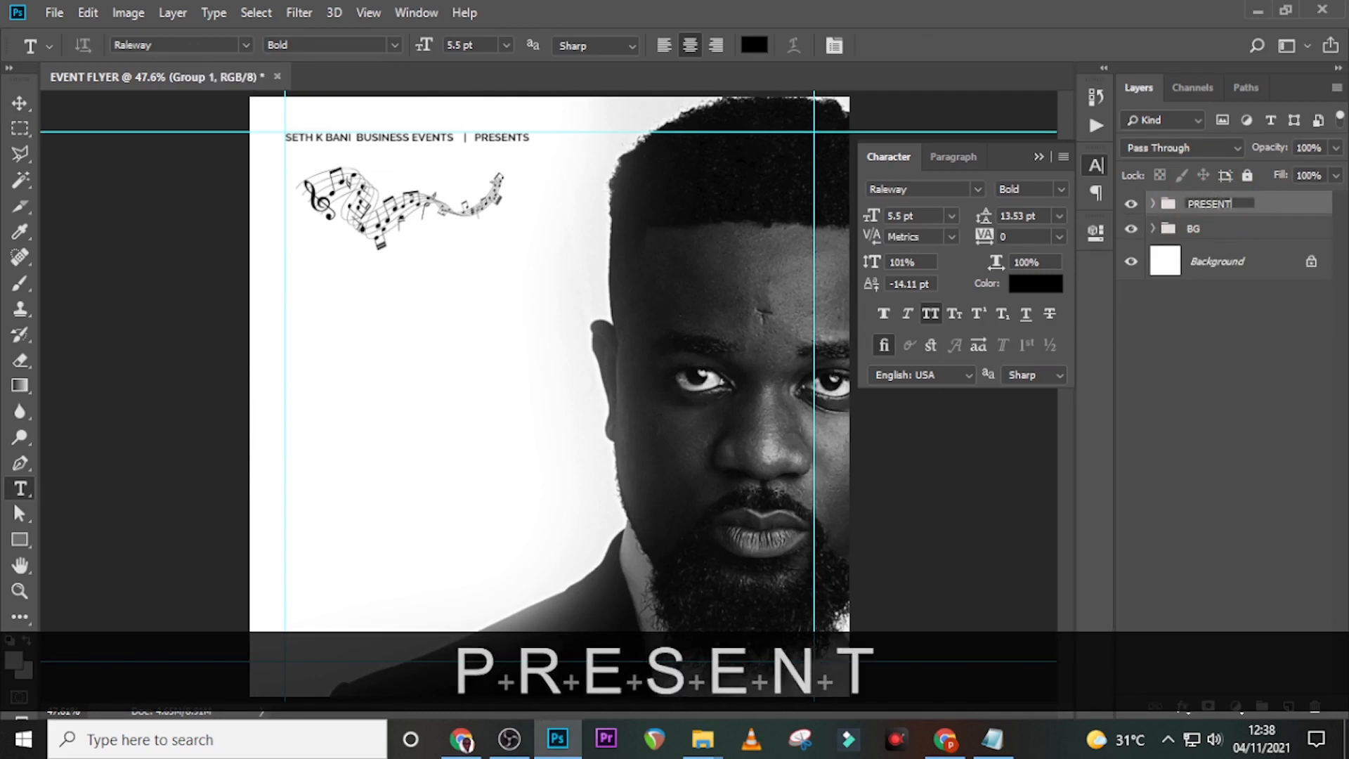
pyautogui.press('Return')
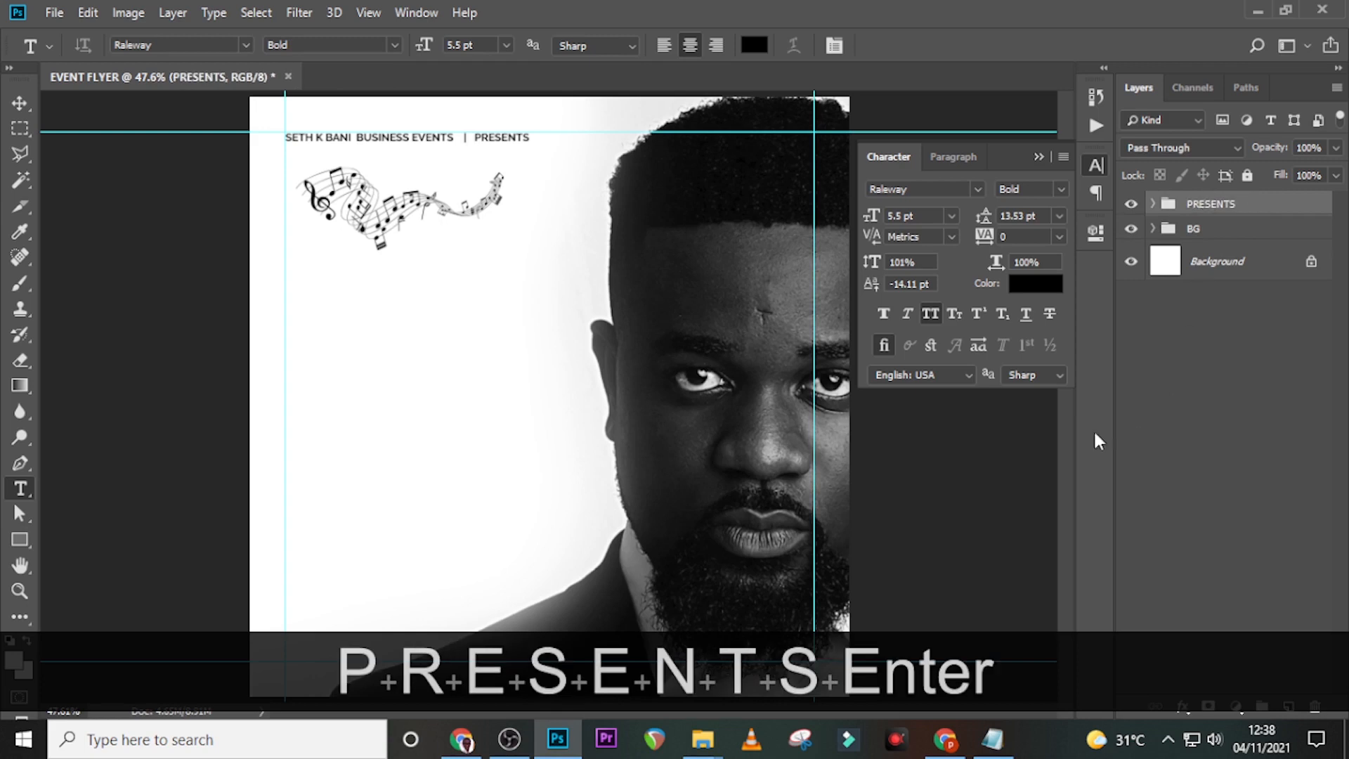
pyautogui.press('t')
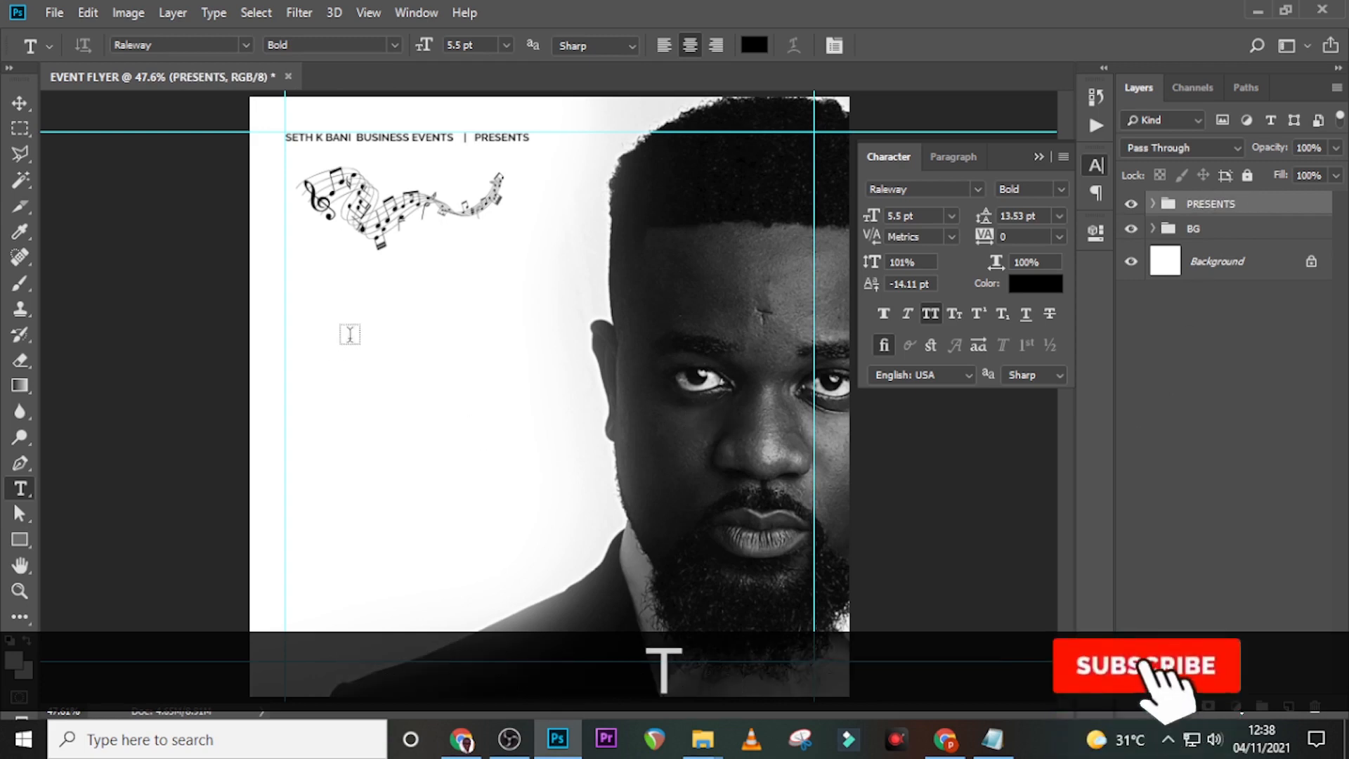
# - Paste the word 'another' from Notepad as a new text layer on the flyer
pyautogui.click(350, 335)
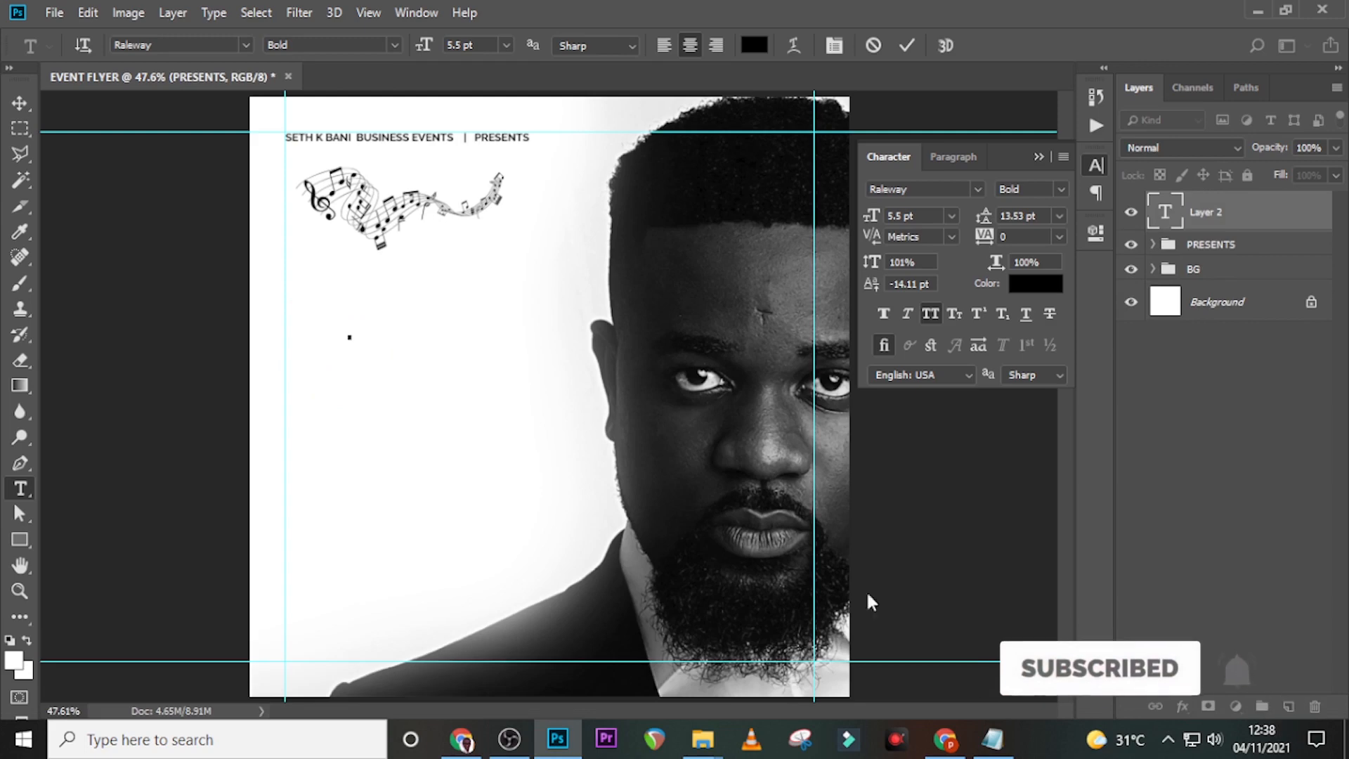
pyautogui.hotkey('alt', 'Tab')
pyautogui.moveTo(737, 208)
pyautogui.mouseDown()
pyautogui.moveTo(668, 197)
pyautogui.moveTo(725, 199)
pyautogui.mouseUp()
pyautogui.hotkey('ctrl', 'c')
pyautogui.hotkey('alt', 'Tab')
pyautogui.hotkey('ctrl', 'v')
pyautogui.click(908, 45)
# - Style ANOTHER in Mermaid Bold, 29 pt, colour #181818
pyautogui.click(977, 189)
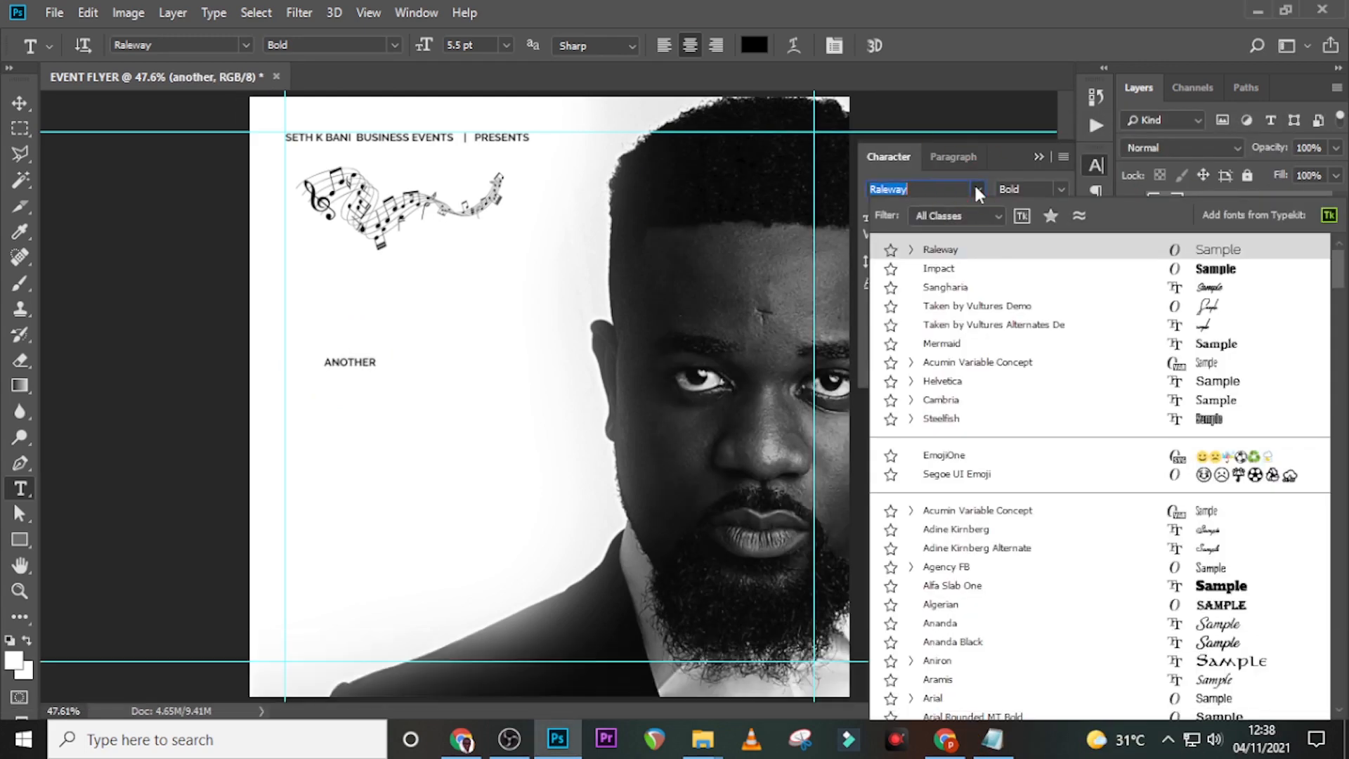
pyautogui.click(941, 343)
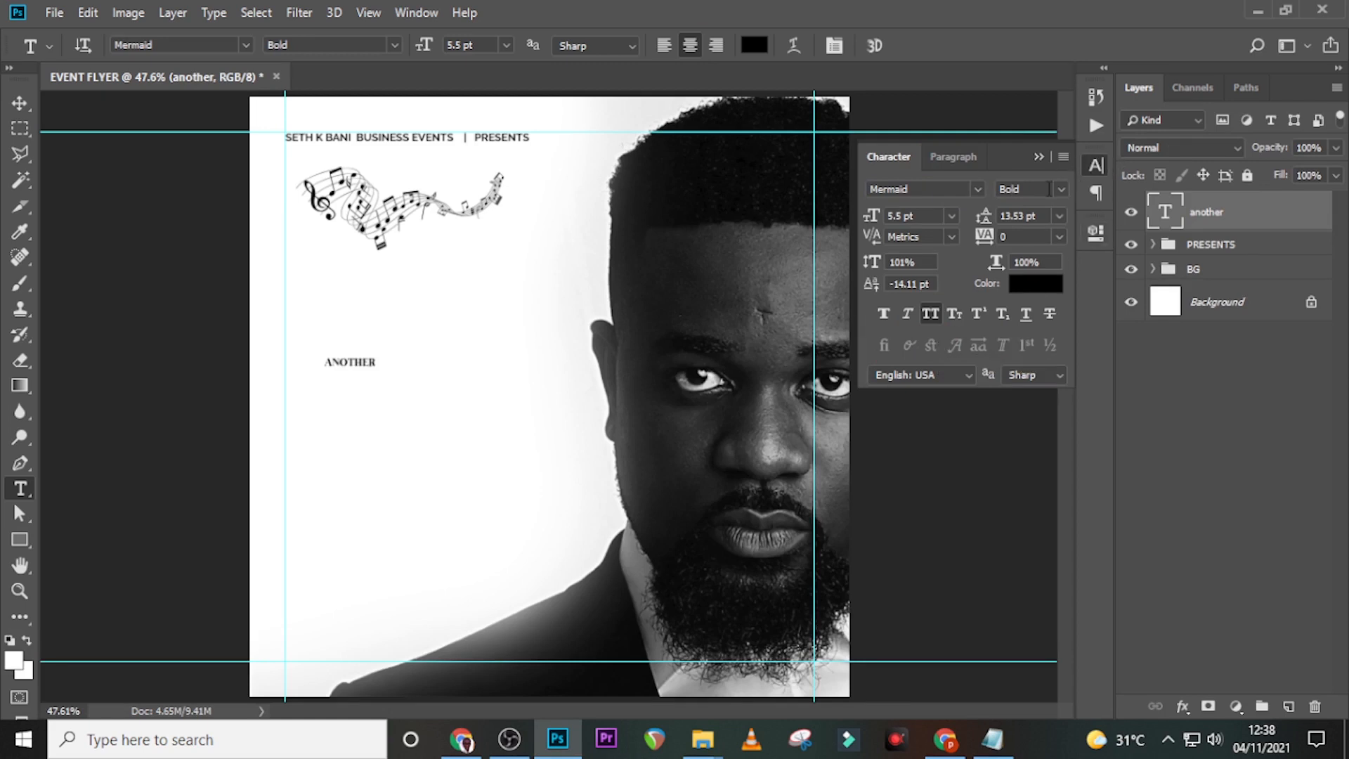
pyautogui.click(1031, 188)
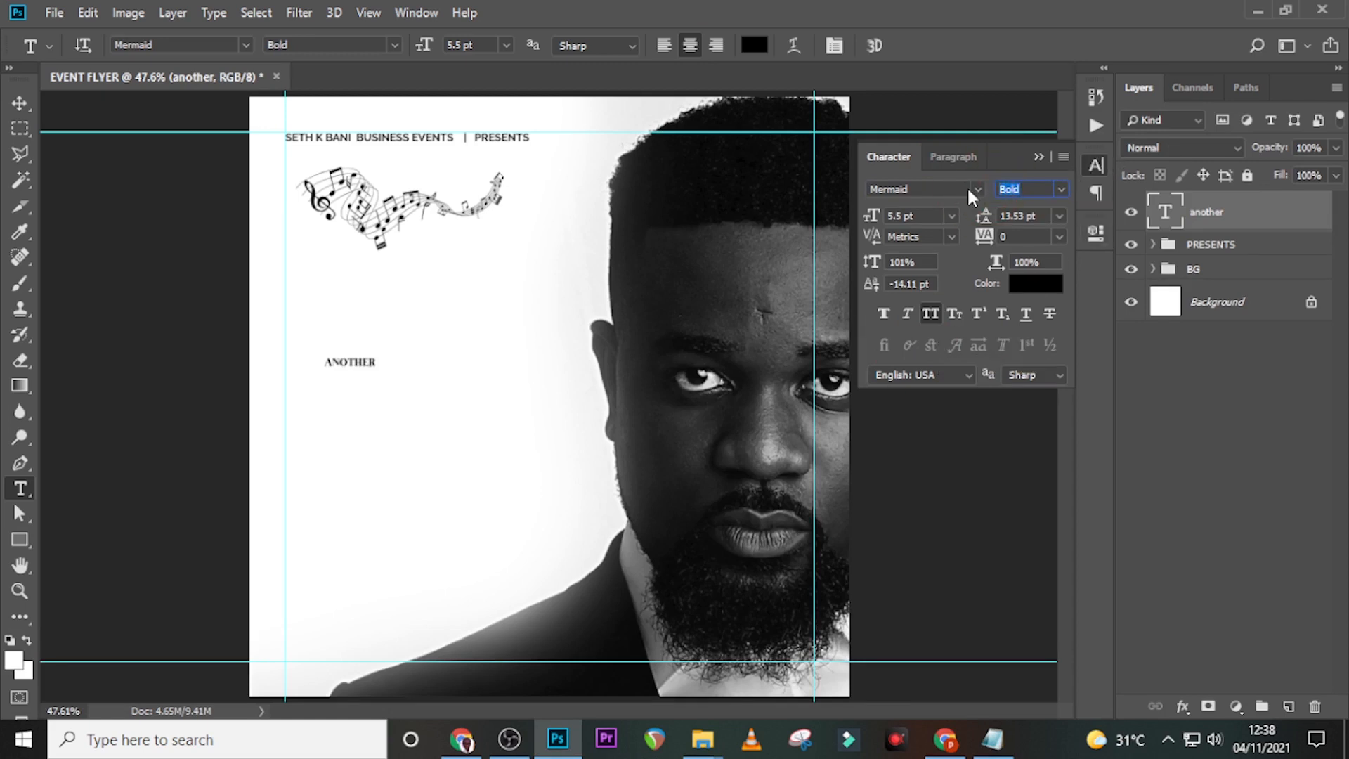
pyautogui.click(925, 217)
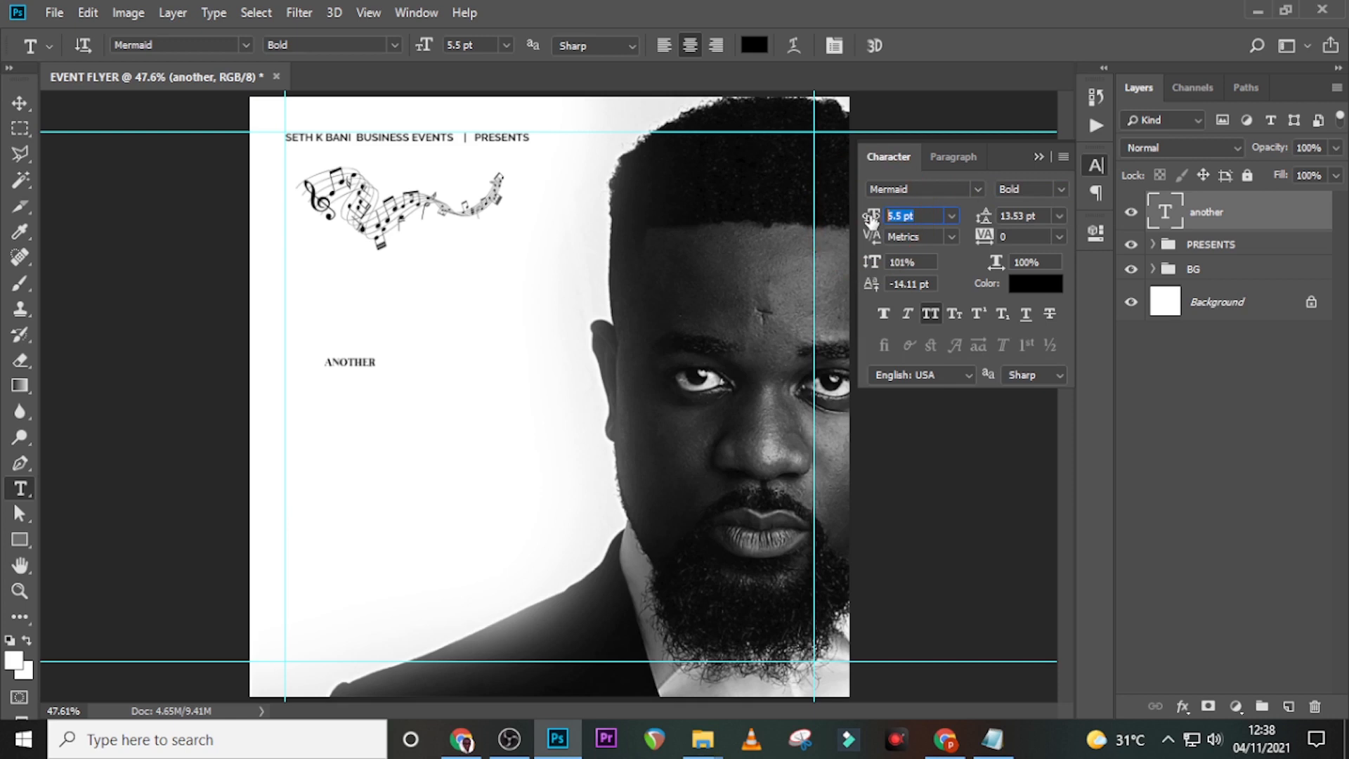
pyautogui.write('29')
pyautogui.press('Return')
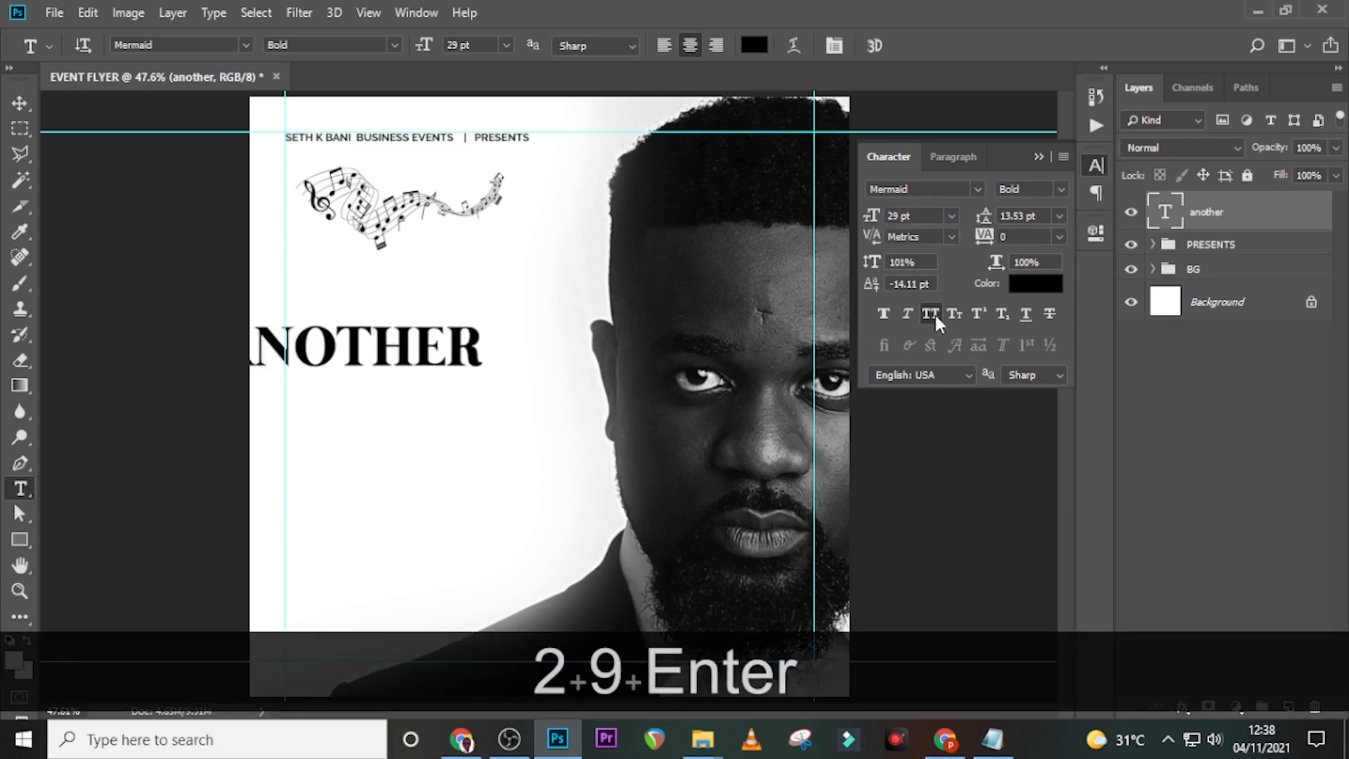
pyautogui.click(1028, 284)
pyautogui.write('1')
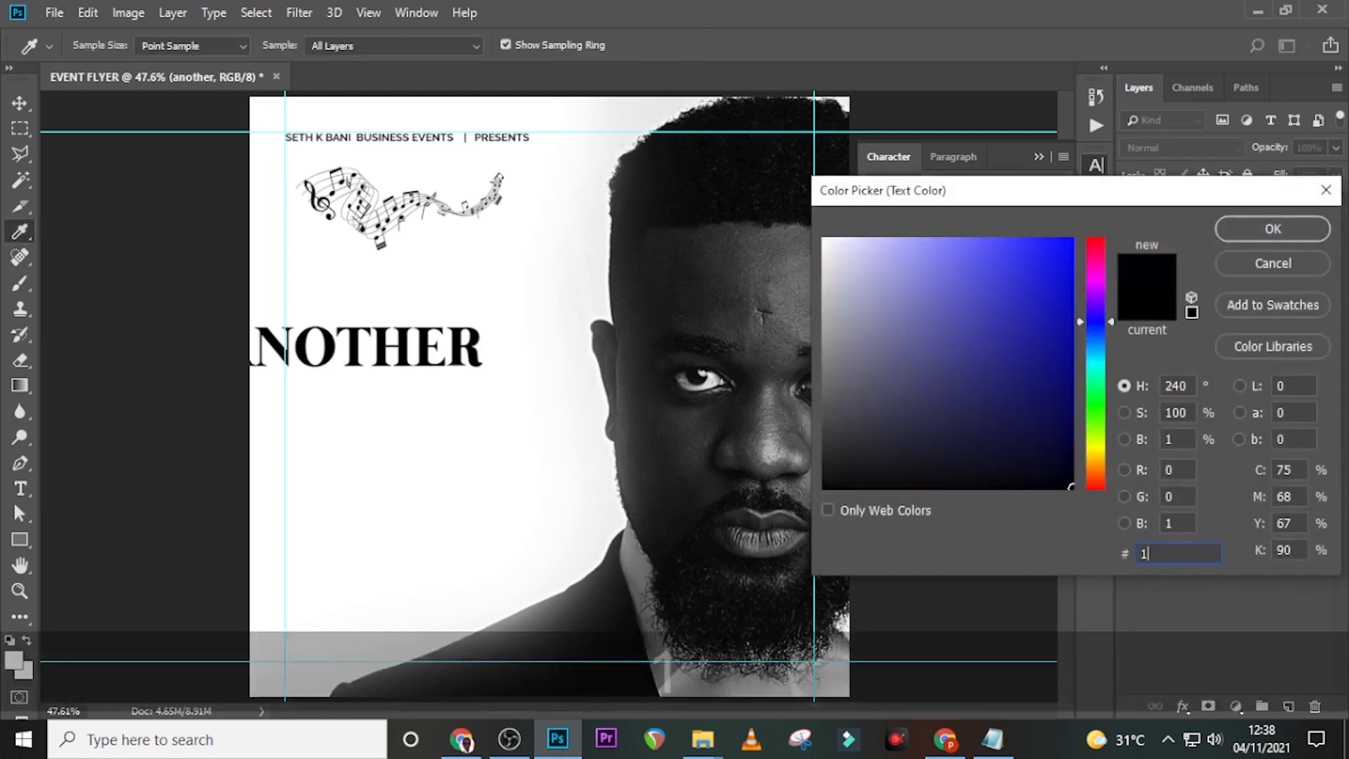
pyautogui.write('81818')
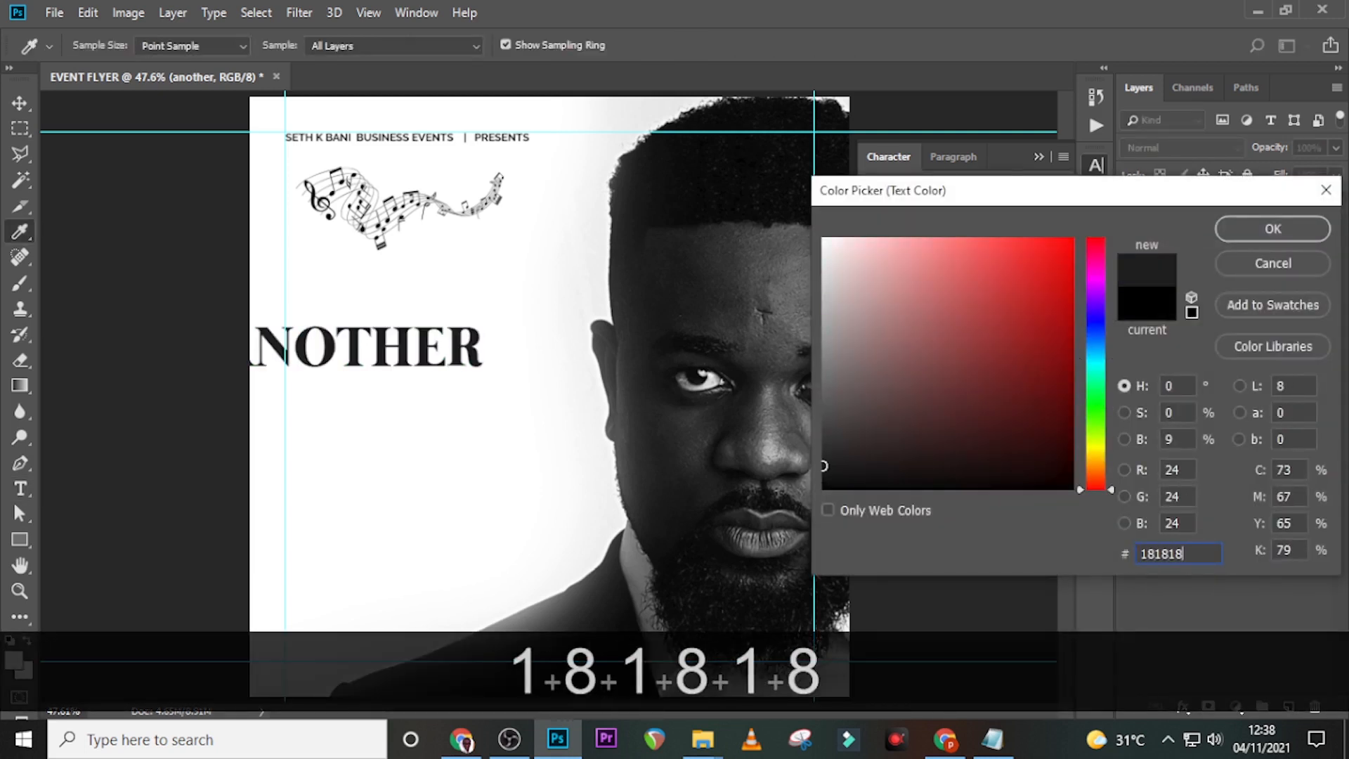
pyautogui.click(1270, 226)
# - Move ANOTHER onto the flyer's left side and stack a duplicate just below it
pyautogui.press('v')
pyautogui.moveTo(385, 355); pyautogui.dragTo(456, 318)
pyautogui.press('Down')
pyautogui.press('Down')
pyautogui.press('Down')
pyautogui.press('Down')
pyautogui.hotkey('ctrl', 'j')
pyautogui.hotkey('shift', 'Down')
pyautogui.hotkey('shift', 'Down')
pyautogui.hotkey('shift', 'Down')
pyautogui.hotkey('shift', 'Down')
pyautogui.hotkey('shift', 'Down')
pyautogui.hotkey('shift', 'Down')
pyautogui.hotkey('shift', 'Down')
pyautogui.hotkey('shift', 'Down')
pyautogui.hotkey('shift', 'Down')
pyautogui.hotkey('shift', 'Down')
pyautogui.hotkey('shift', 'Down')
pyautogui.hotkey('shift', 'Down')
pyautogui.hotkey('shift', 'Down')
pyautogui.hotkey('shift', 'Down')
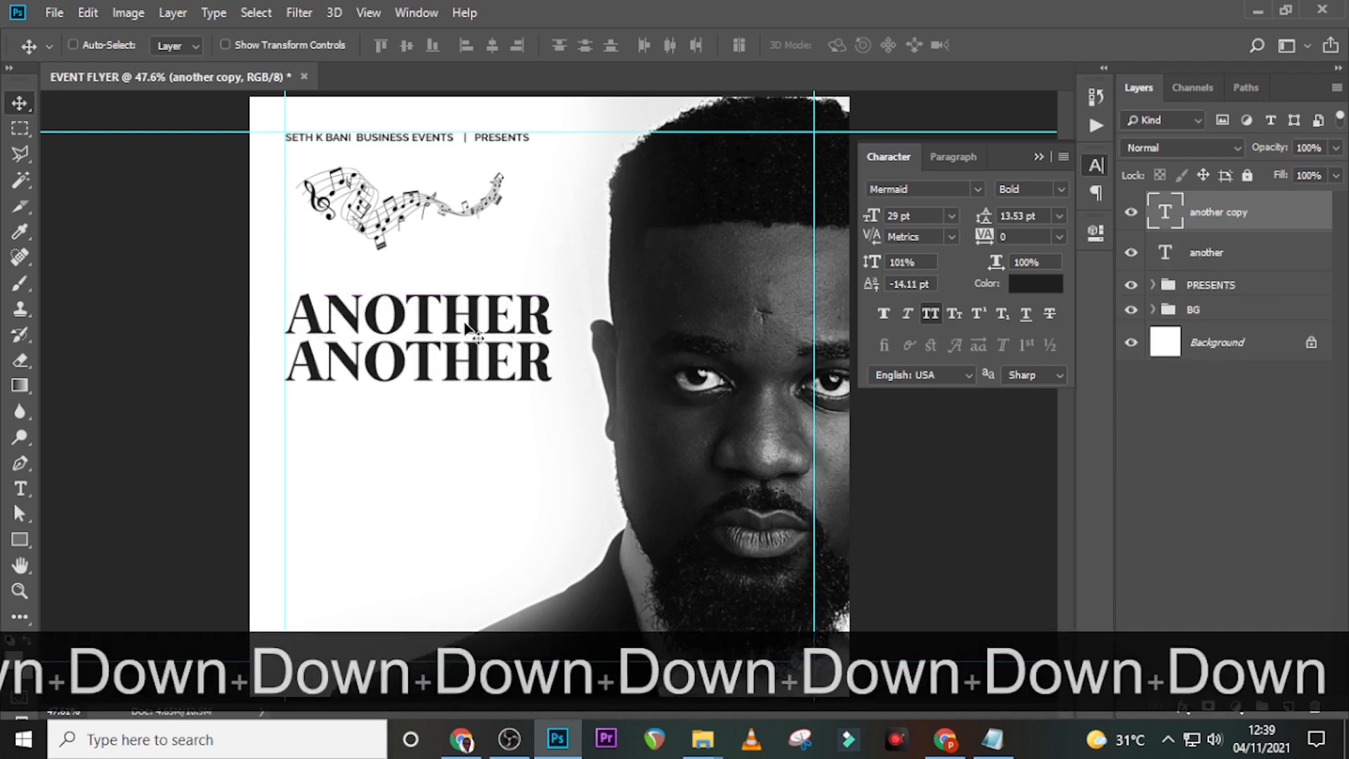
# - Replace the duplicate ANOTHER line's text with 'ma' copied from Notepad
pyautogui.click(992, 740)
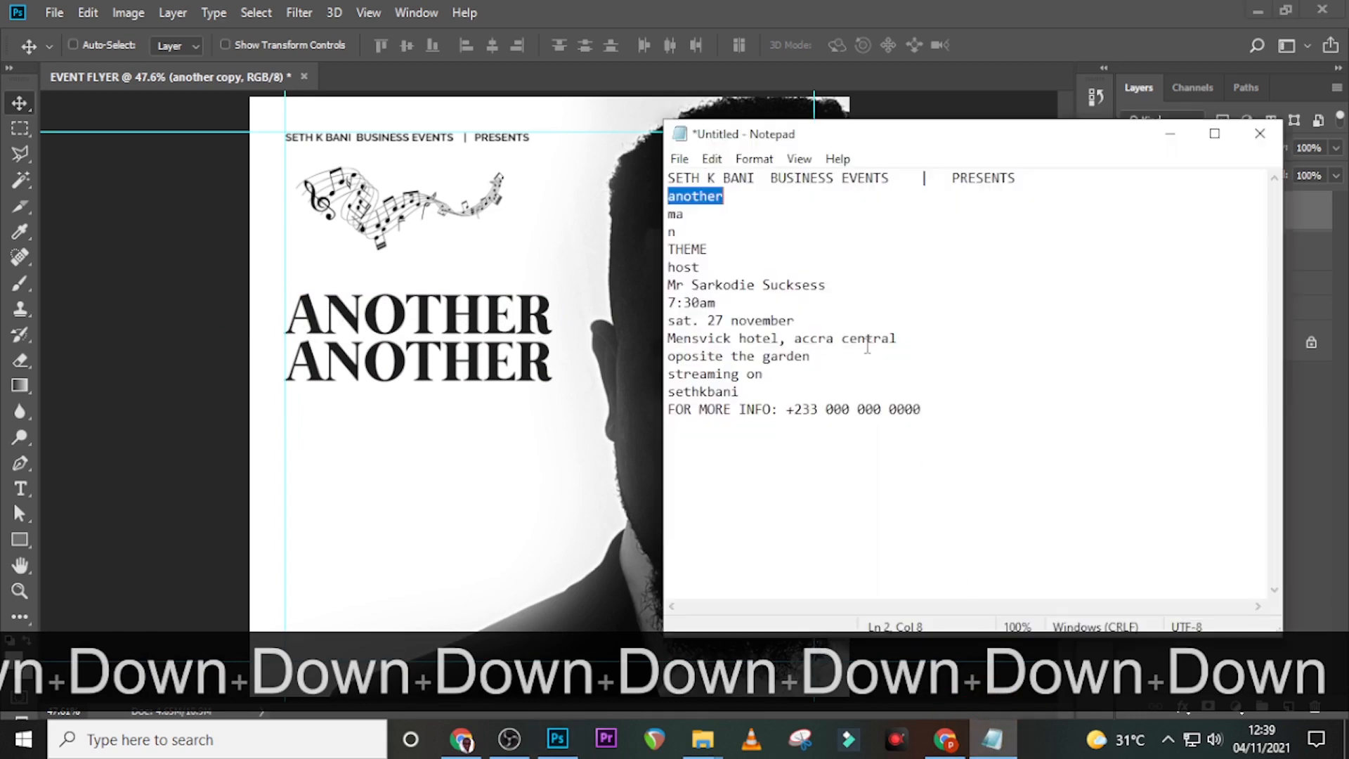
pyautogui.moveTo(714, 215); pyautogui.dragTo(611, 209)
pyautogui.hotkey('ctrl', 'c')
pyautogui.click(601, 53)
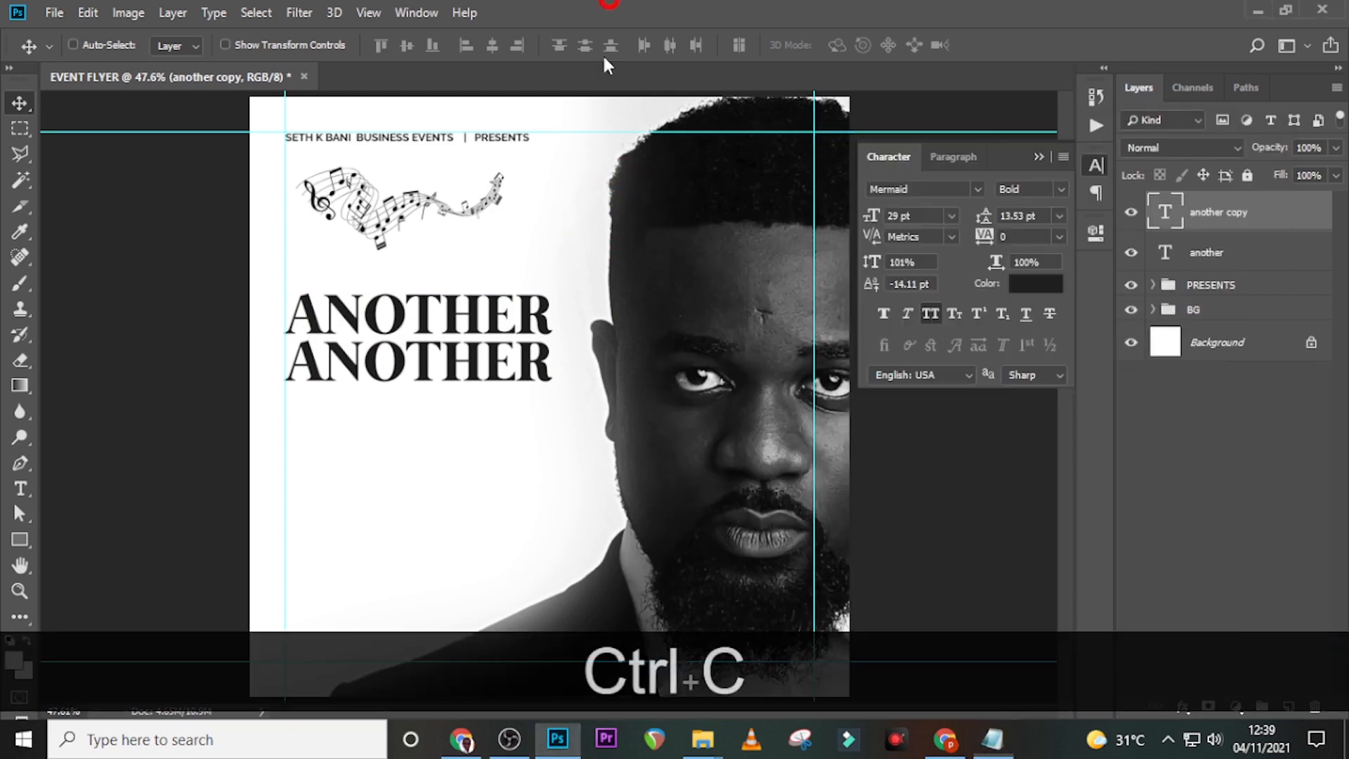
pyautogui.doubleClick(1165, 220)
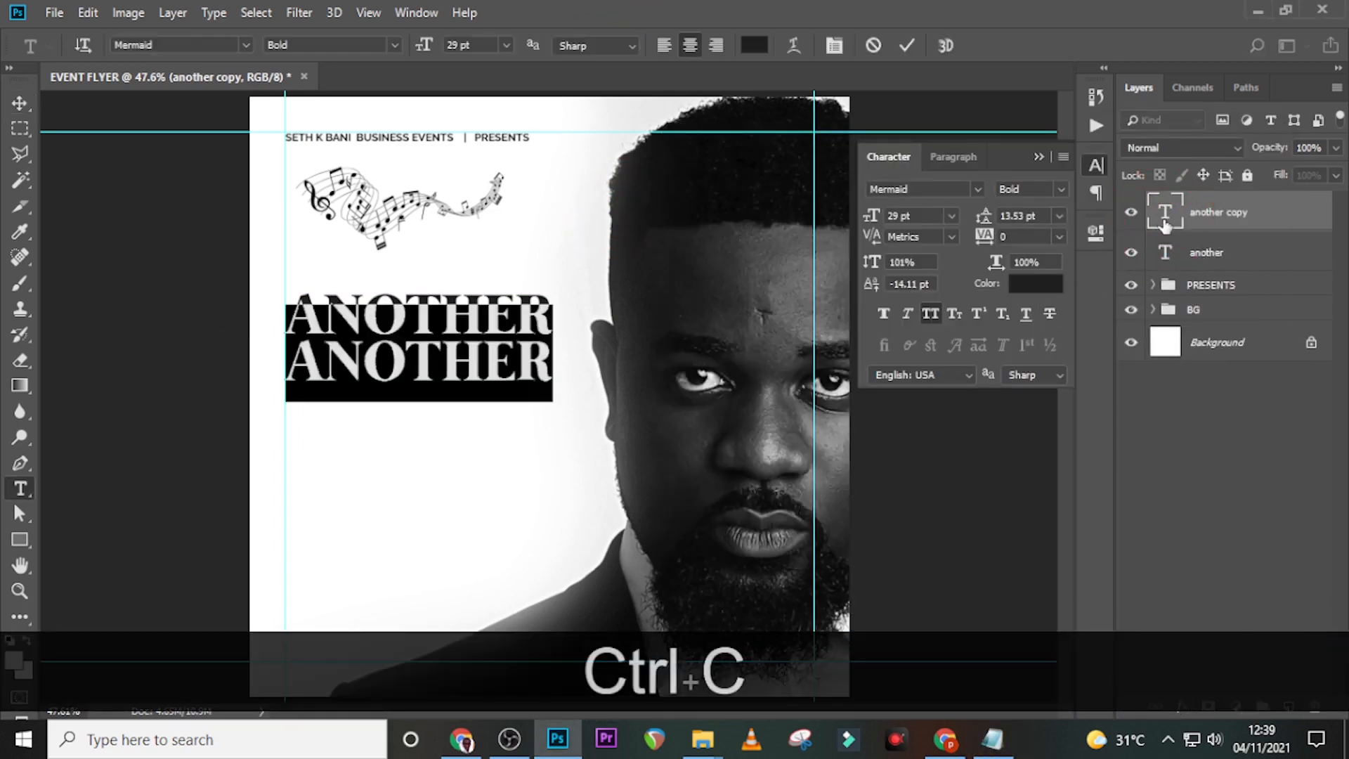
pyautogui.hotkey('ctrl', 'v')
pyautogui.click(1166, 223)
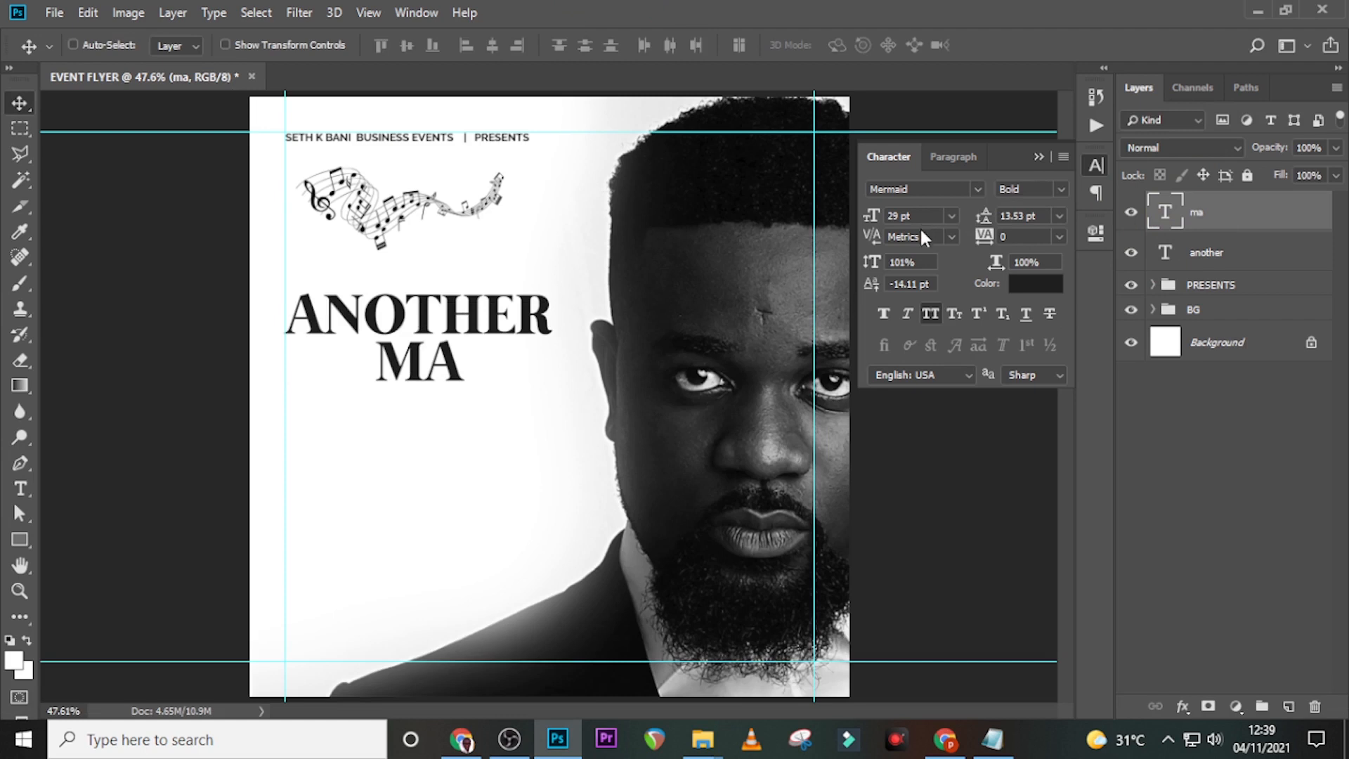
# - Set MA to 64 pt with -60 tracking
pyautogui.moveTo(920, 215); pyautogui.dragTo(837, 216)
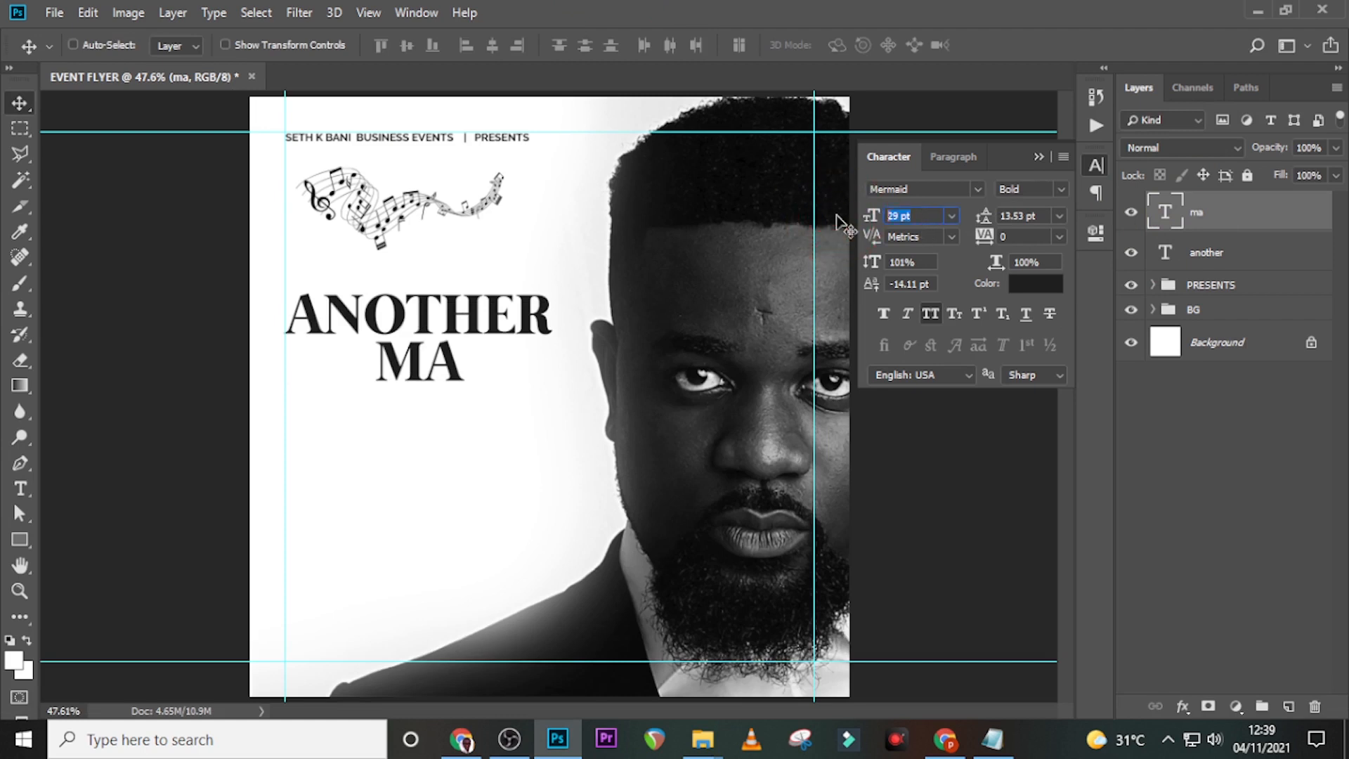
pyautogui.write('64')
pyautogui.press('Return')
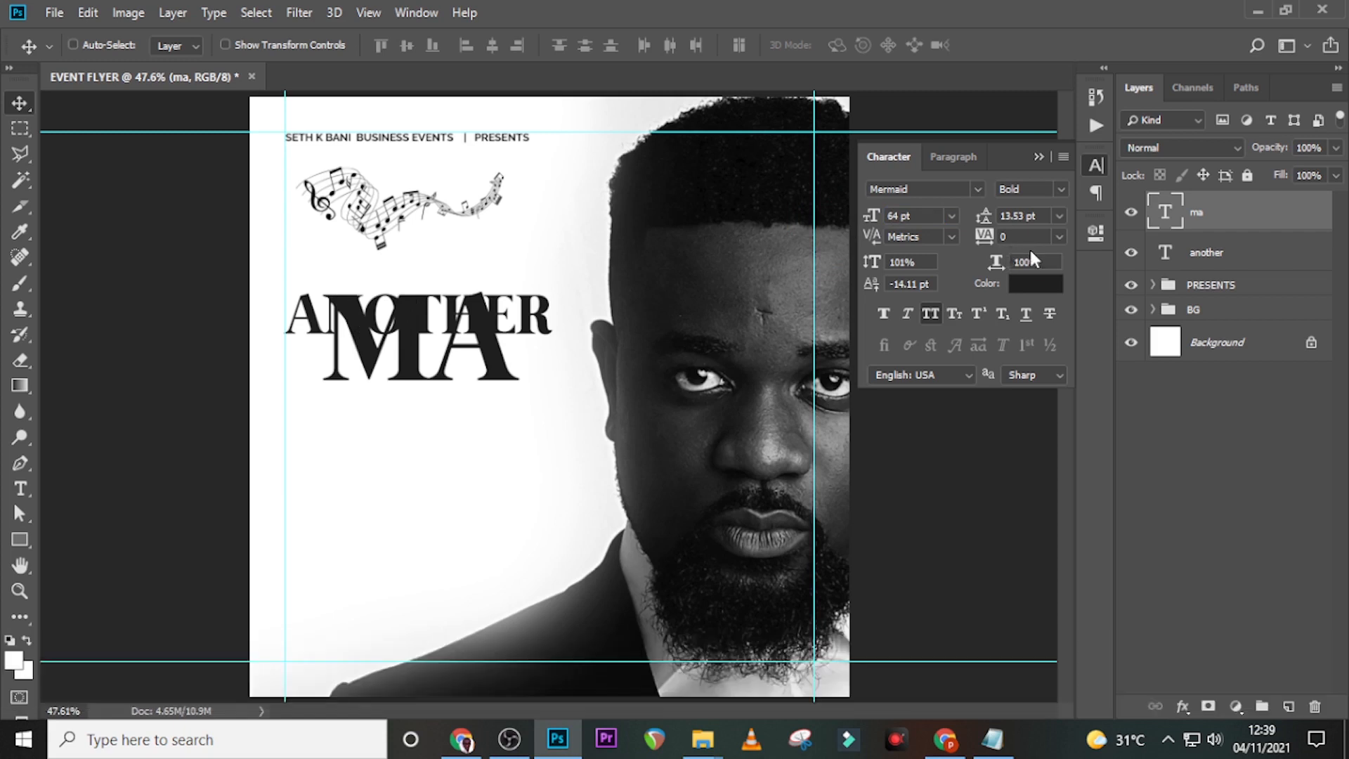
pyautogui.click(1005, 236)
pyautogui.write('-60')
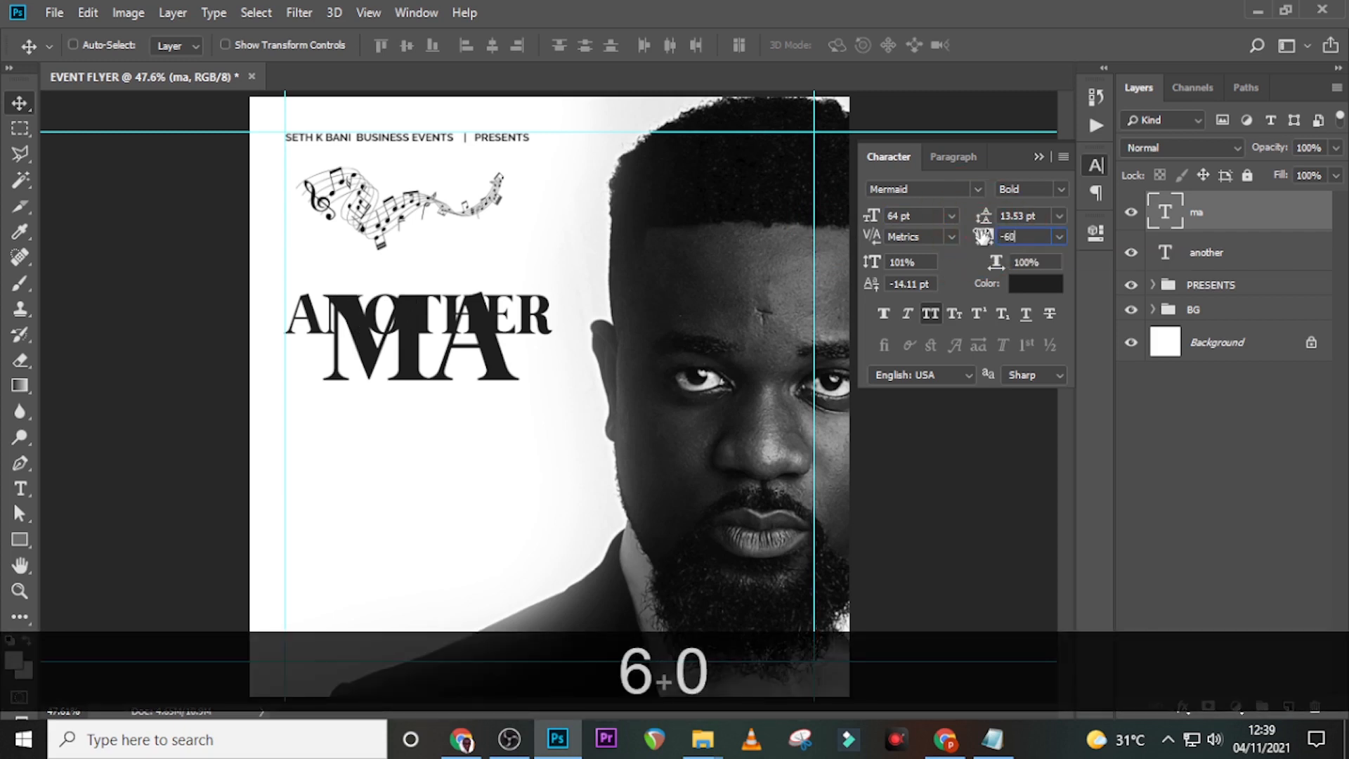
pyautogui.press('Return')
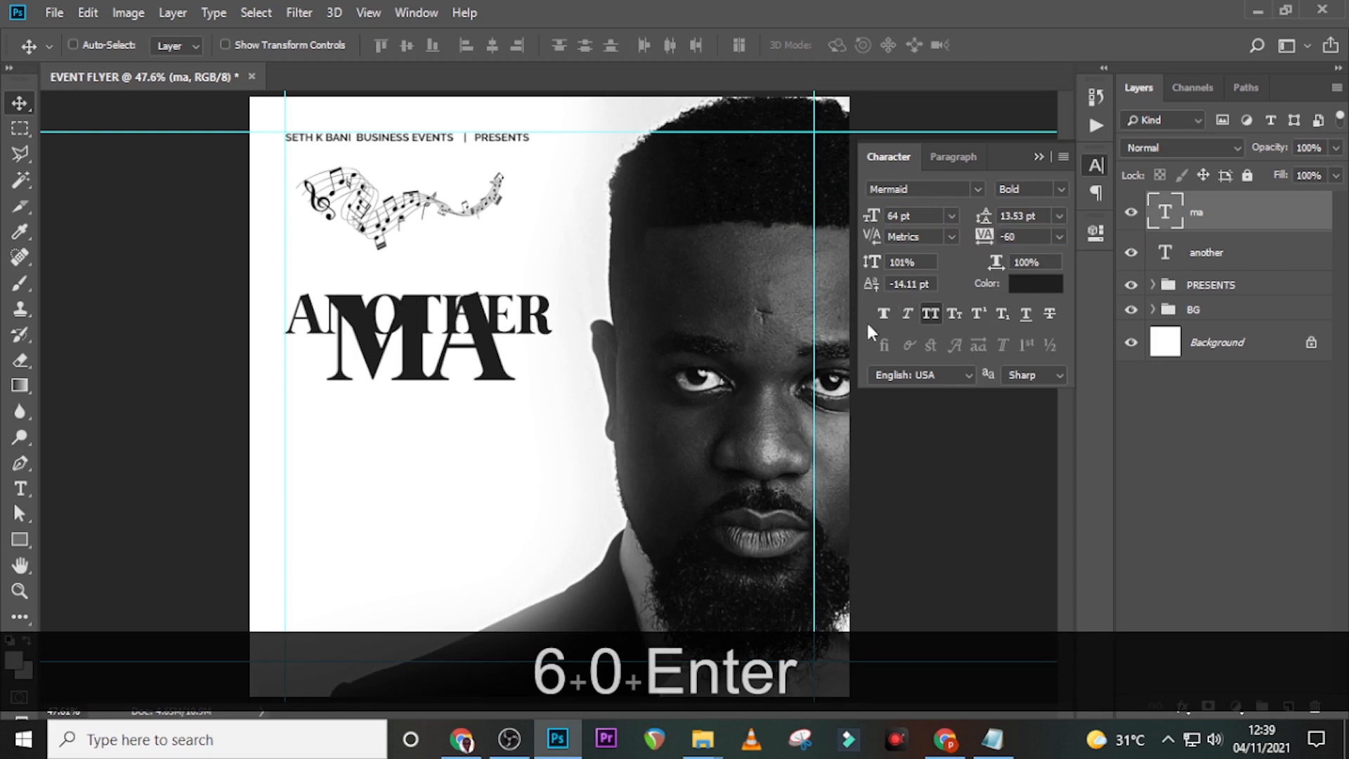
# - Move MA beneath ANOTHER against the left guide and duplicate it
pyautogui.moveTo(453, 321); pyautogui.dragTo(453, 366)
pyautogui.moveTo(453, 366); pyautogui.dragTo(416, 366)
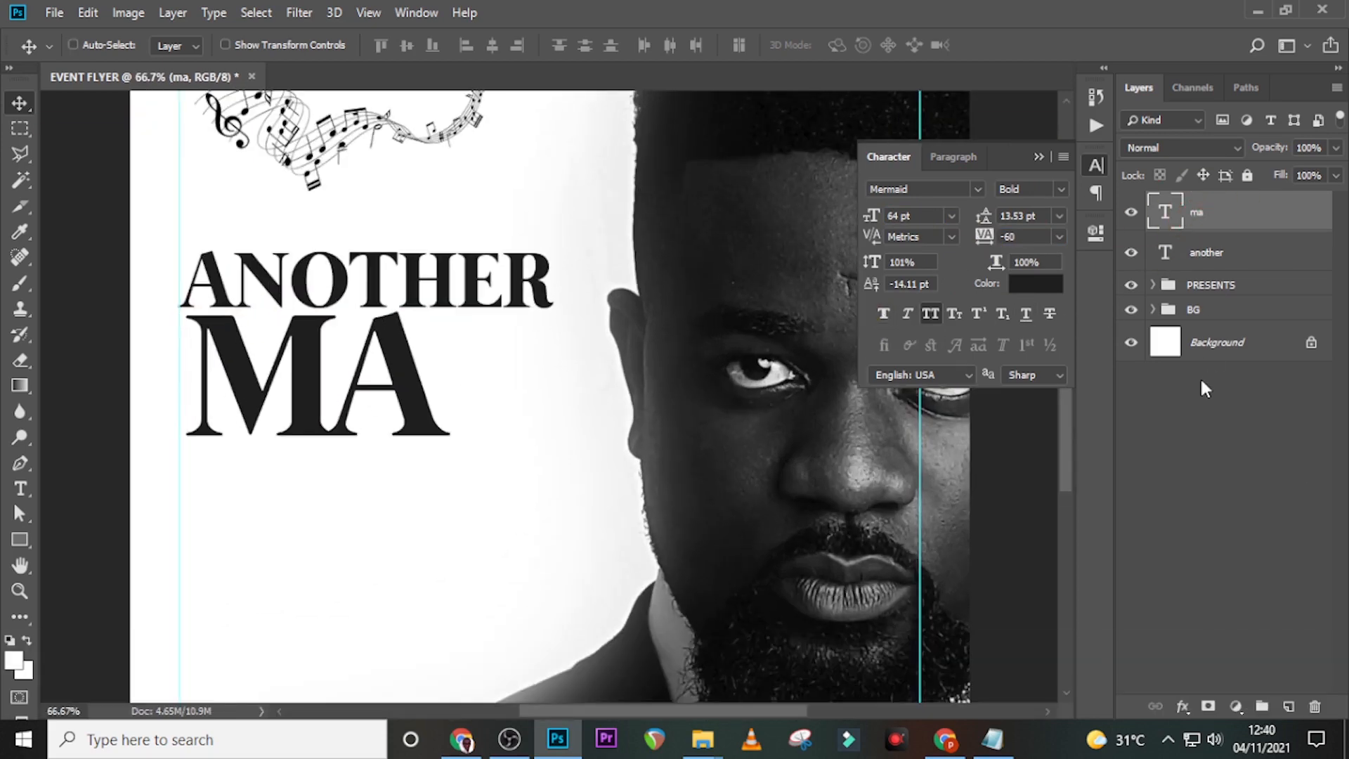
pyautogui.press('Left')
pyautogui.press('Left')
pyautogui.press('Left')
pyautogui.press('Left')
pyautogui.press('Left')
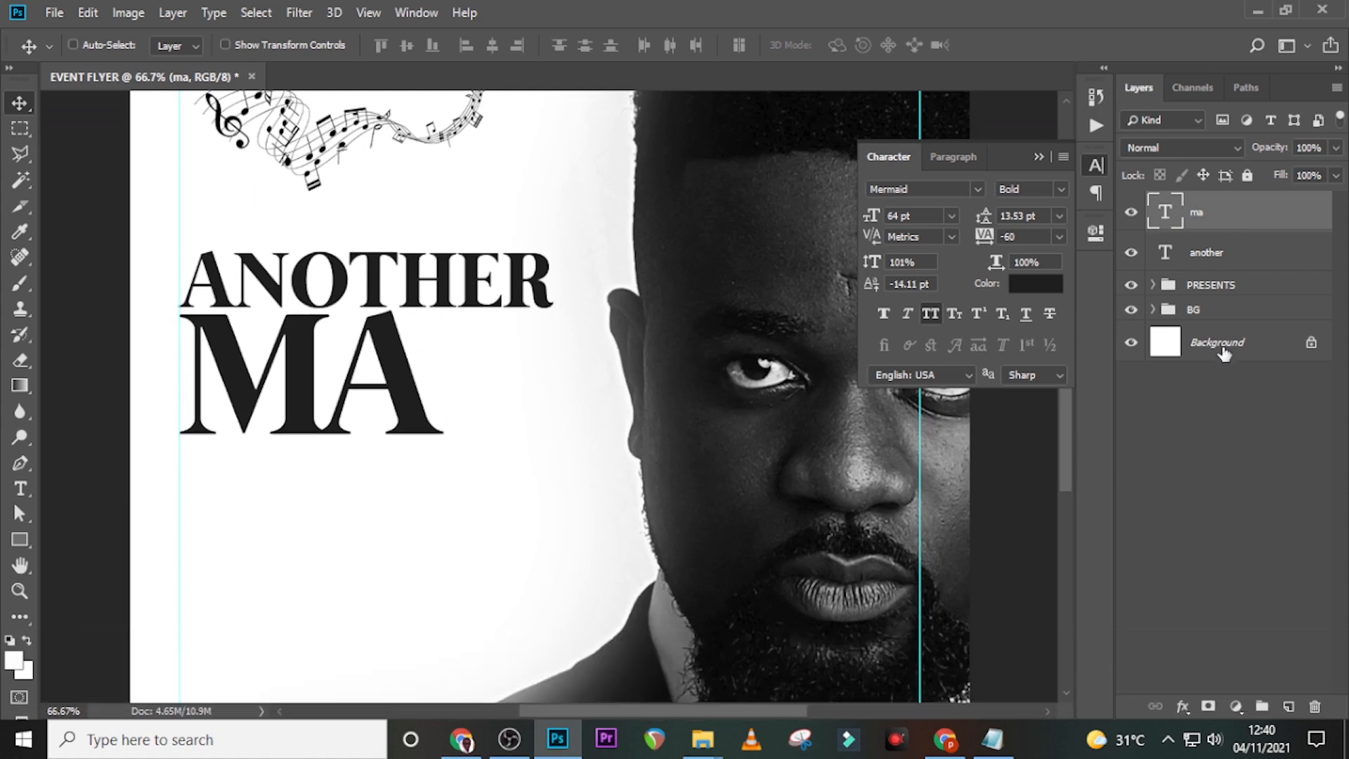
pyautogui.hotkey('ctrl', 'j')
# - Move the MA copy to the right, retype it as N and nudge it beside MA
pyautogui.moveTo(303, 390); pyautogui.dragTo(556, 394)
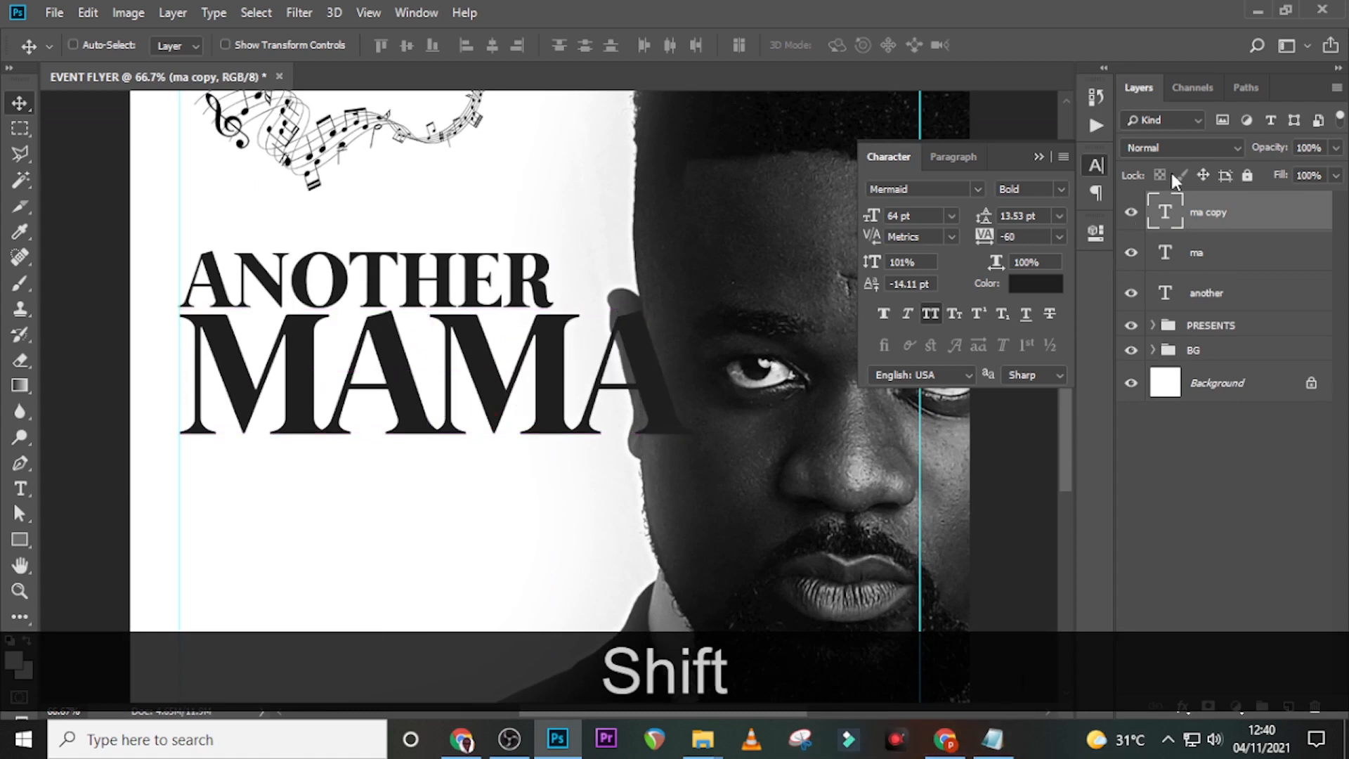
pyautogui.doubleClick(1166, 213)
pyautogui.write('N')
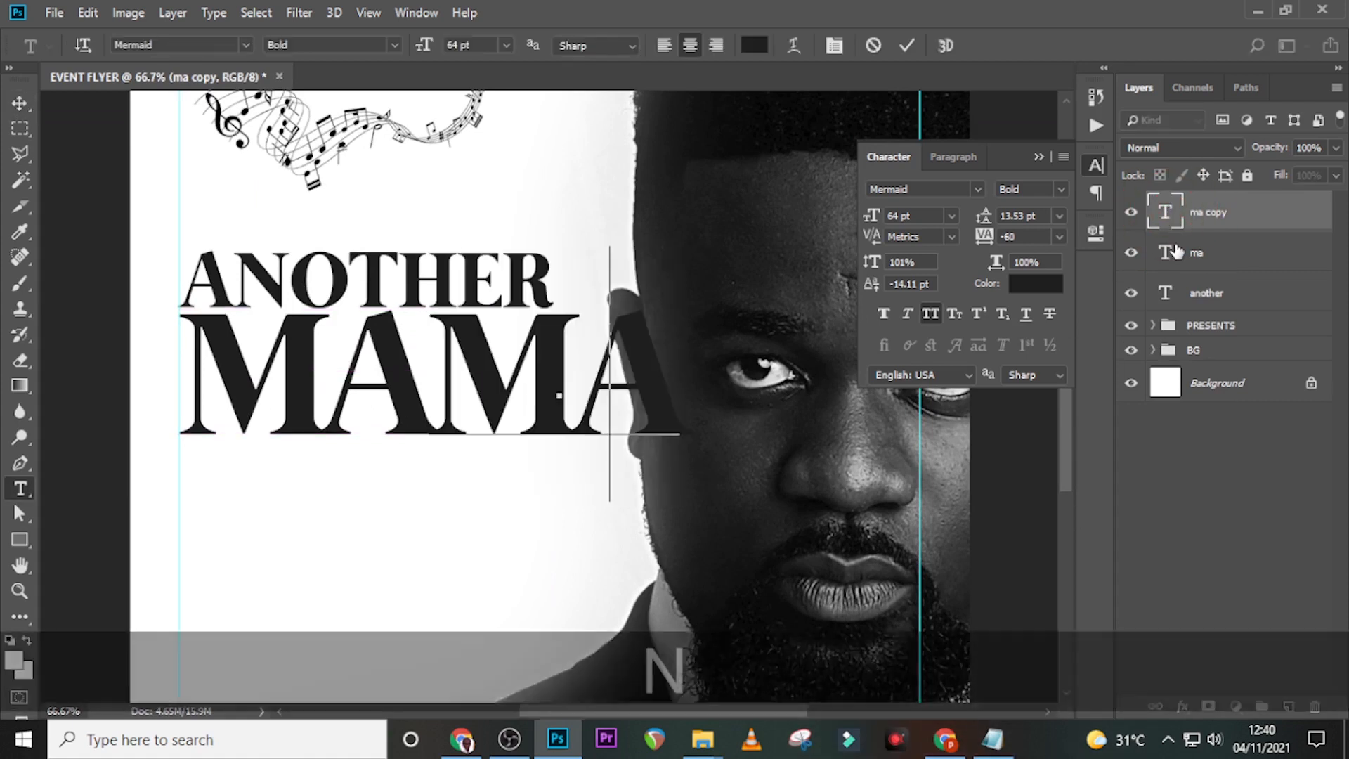
pyautogui.click(1168, 215)
pyautogui.press('v')
pyautogui.hotkey('shift', 'Left')
pyautogui.hotkey('shift', 'Left')
pyautogui.hotkey('shift', 'Left')
pyautogui.hotkey('shift', 'Left')
pyautogui.hotkey('shift', 'Left')
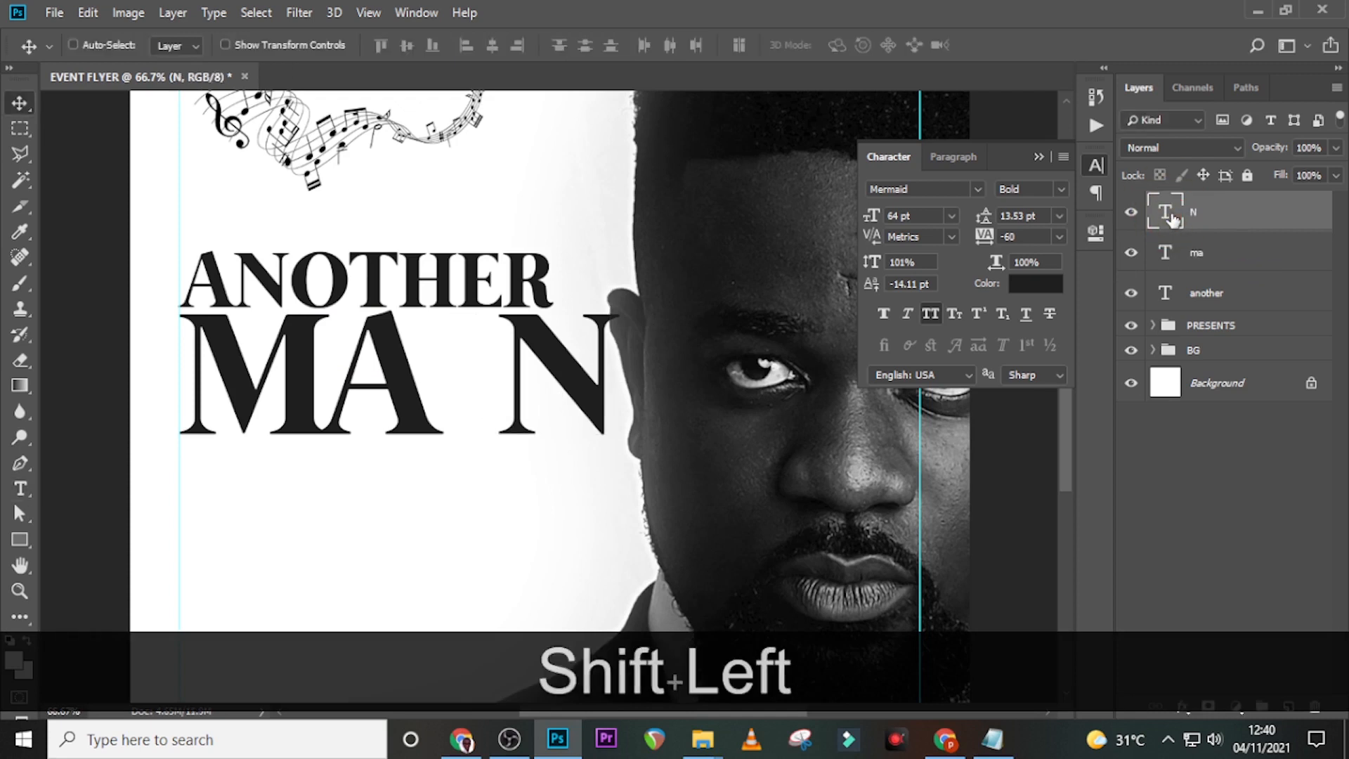
pyautogui.hotkey('shift', 'Left')
pyautogui.hotkey('shift', 'Left')
pyautogui.hotkey('shift', 'Left')
pyautogui.hotkey('shift', 'Left')
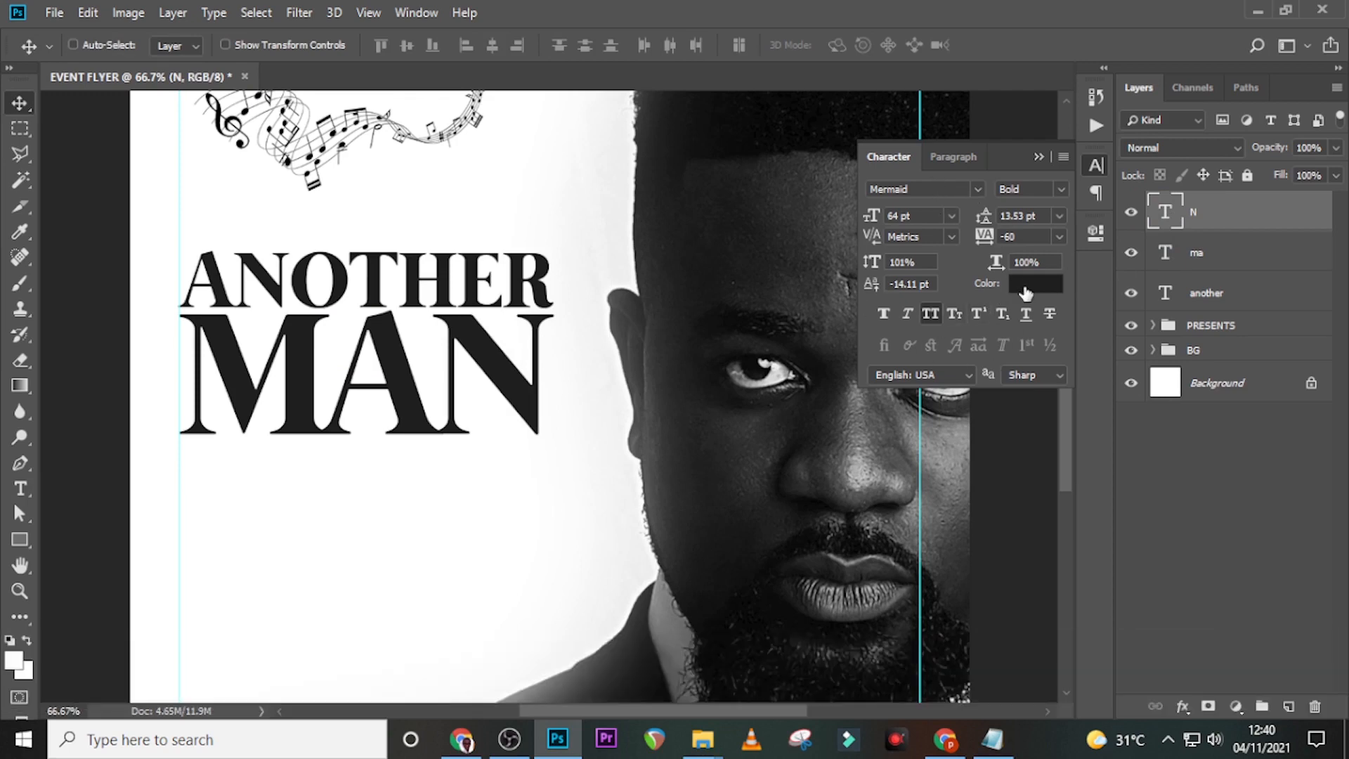
# - Colour the N orange #F78632 and nudge it slightly right
pyautogui.click(1025, 290)
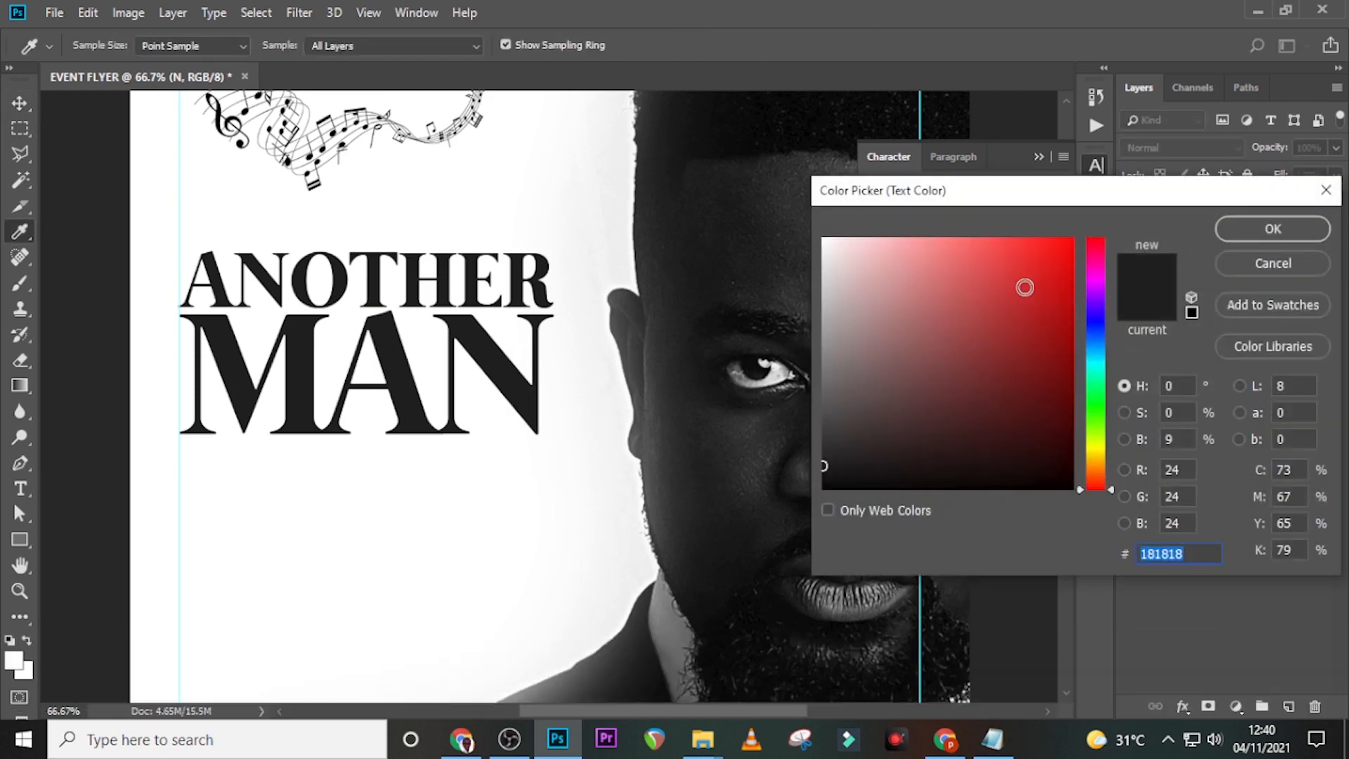
pyautogui.write('F')
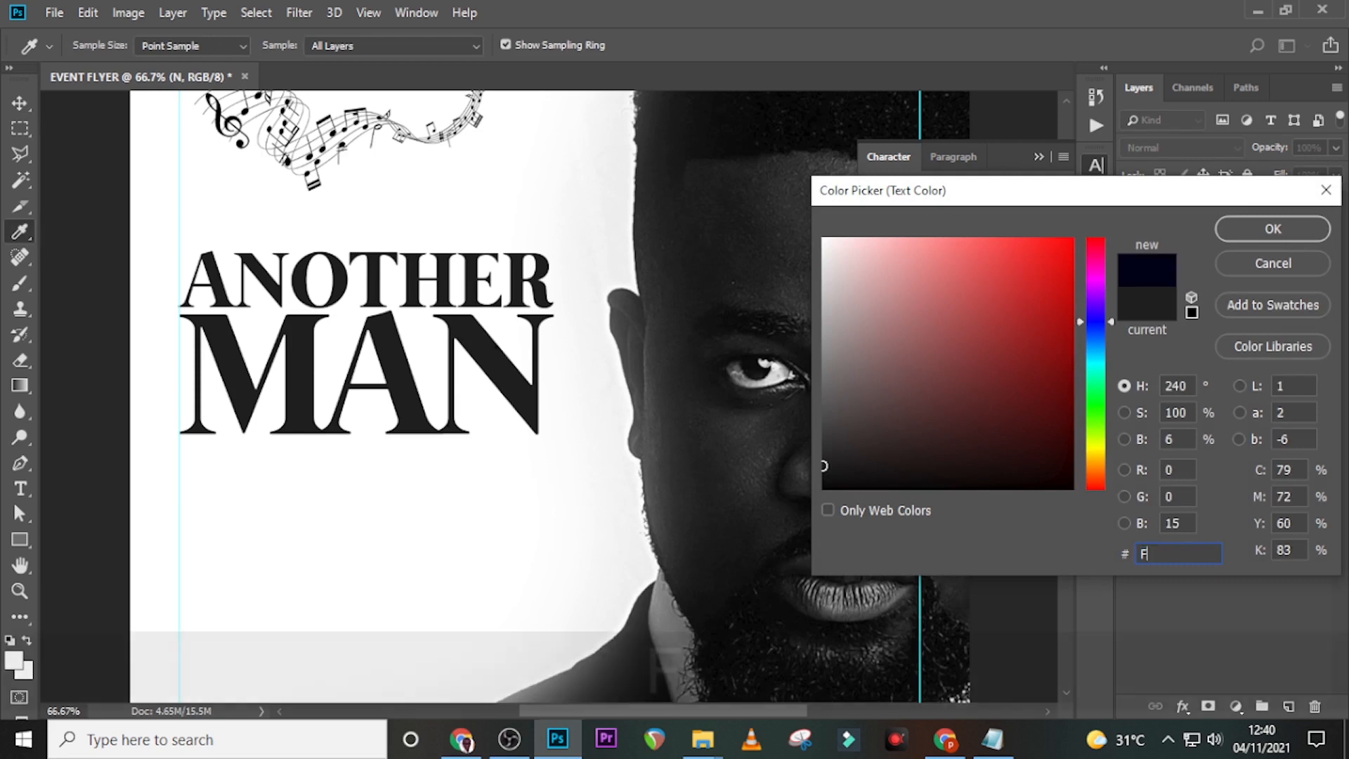
pyautogui.write('7')
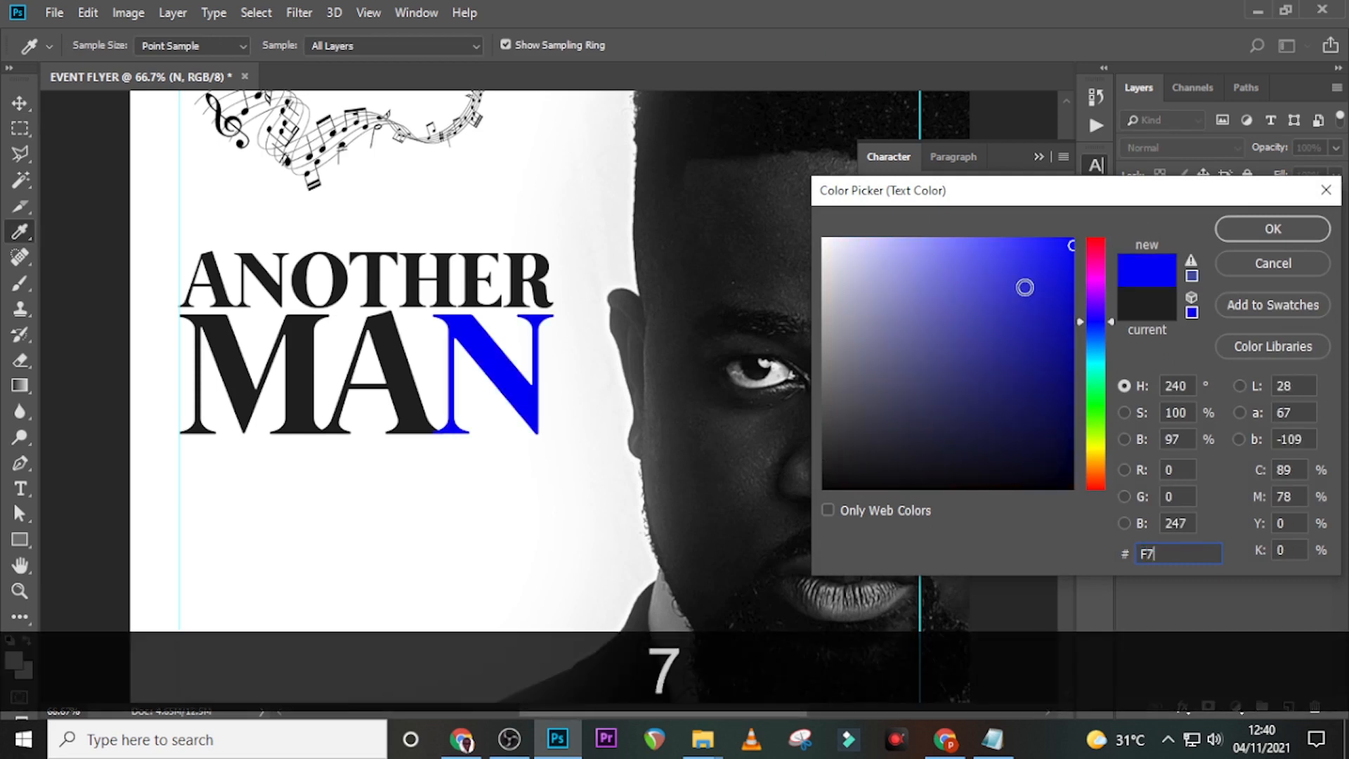
pyautogui.write('8632')
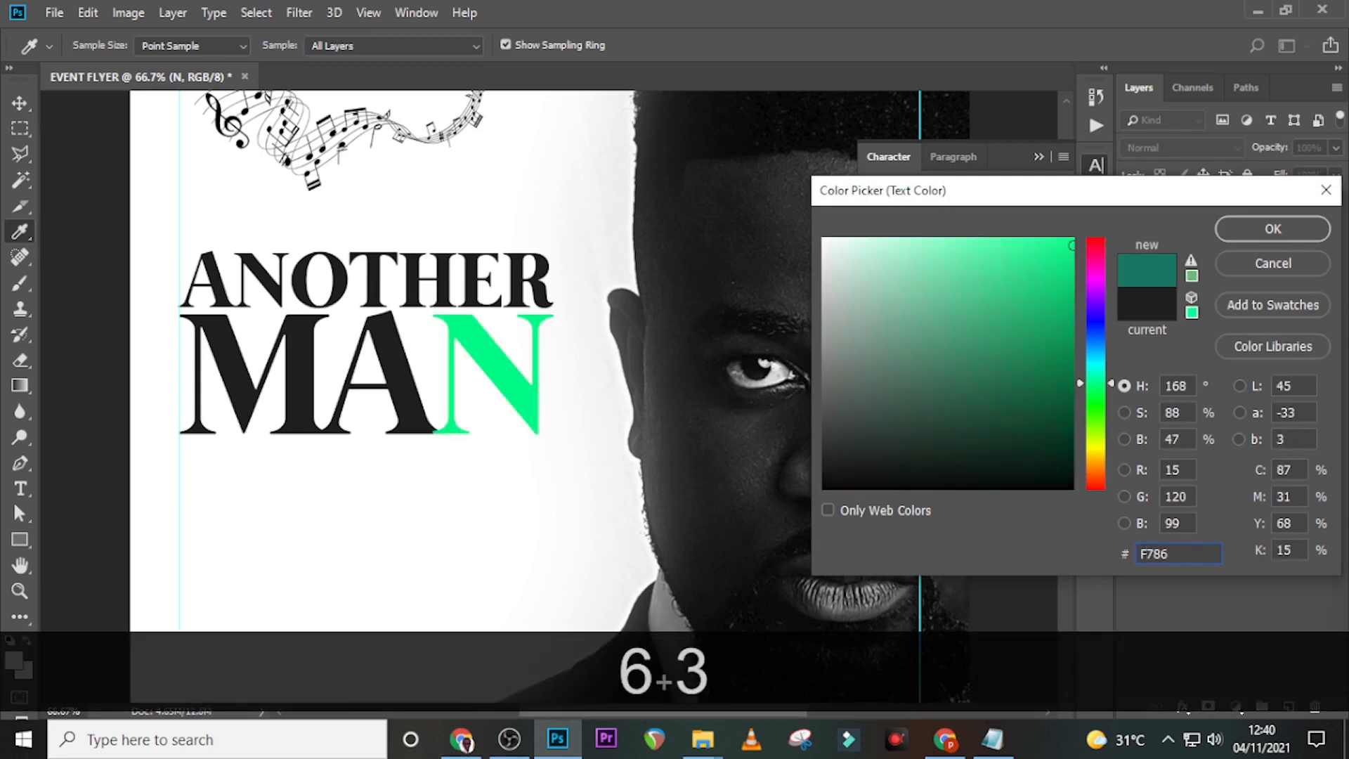
pyautogui.click(1273, 229)
pyautogui.press('Right')
pyautogui.press('Right')
pyautogui.press('Right')
pyautogui.press('Right')
pyautogui.press('Right')
pyautogui.press('Right')
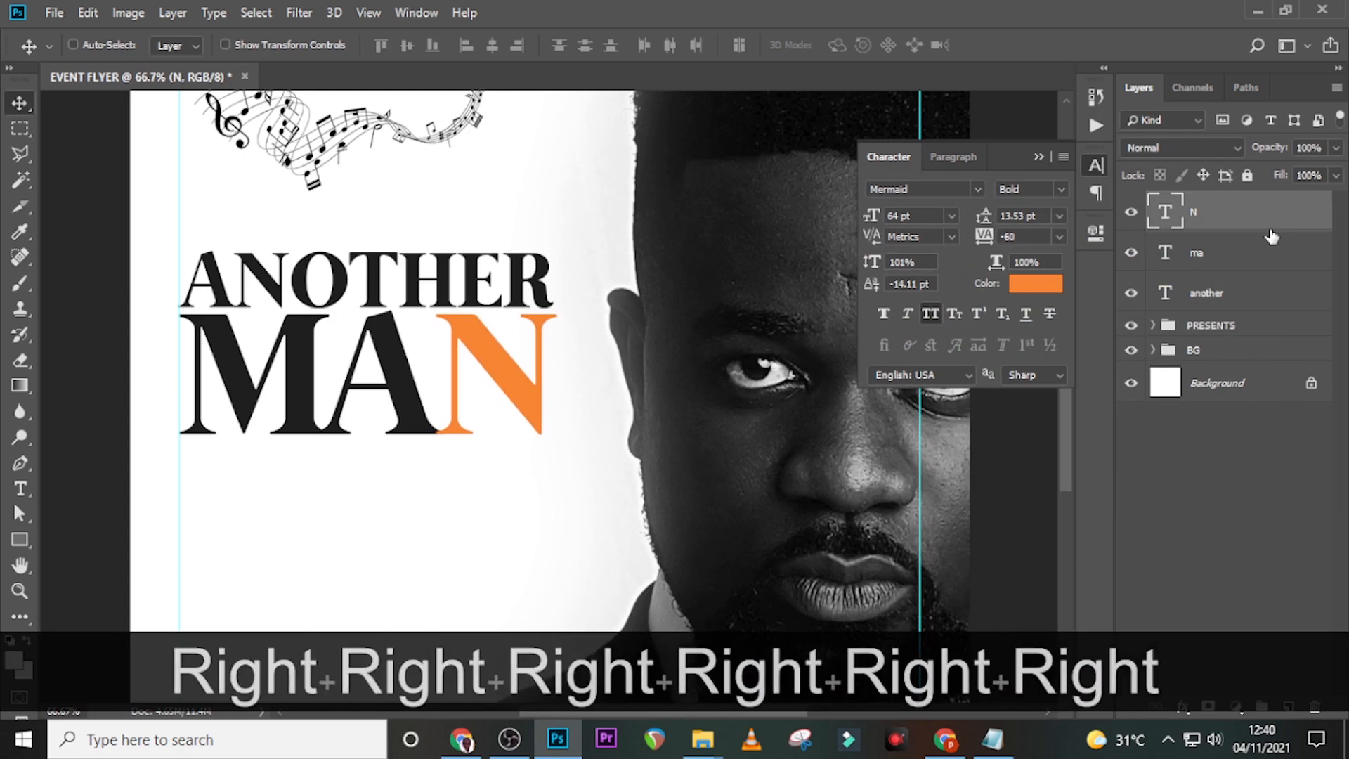
pyautogui.press('Right')
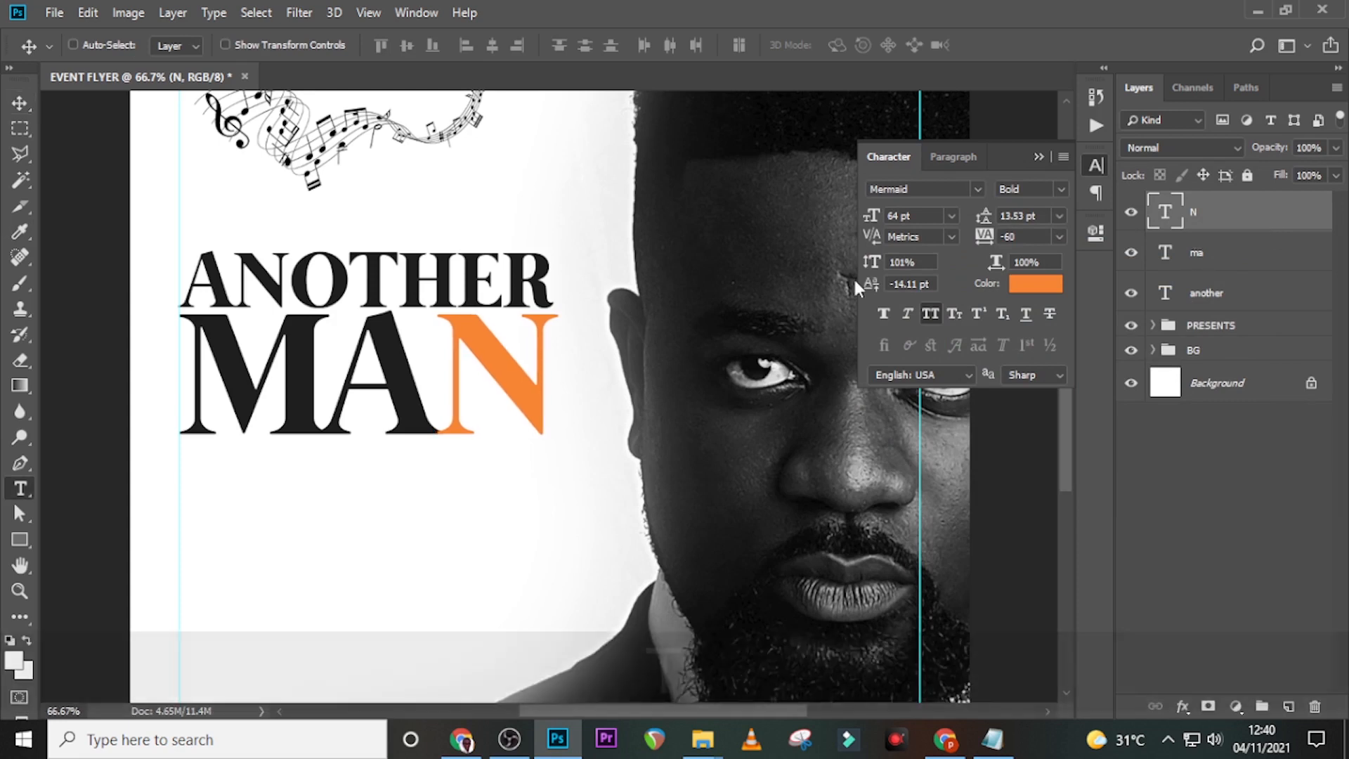
# - Add a new text layer above ANOTHER containing THEME, pasted from the notes
pyautogui.press('t')
pyautogui.click(213, 229)
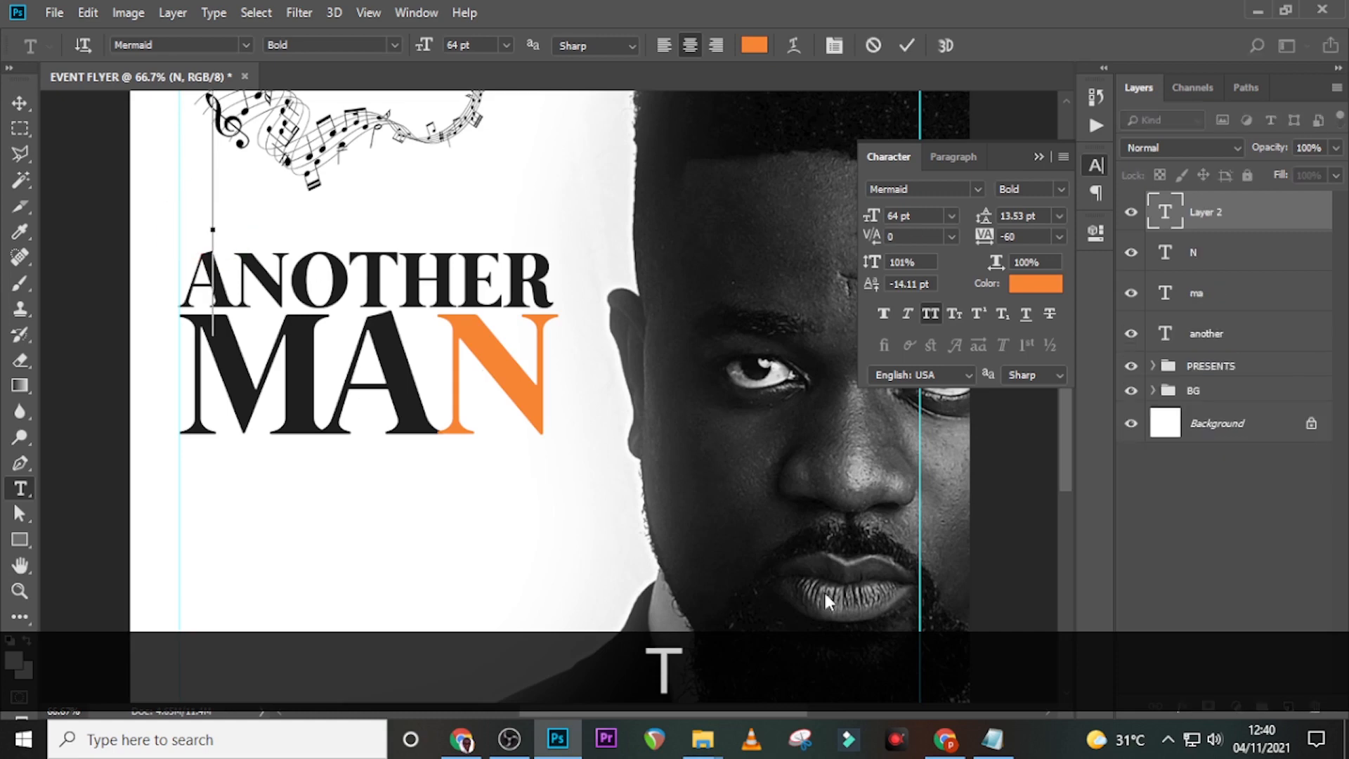
pyautogui.click(992, 739)
pyautogui.moveTo(719, 251); pyautogui.dragTo(611, 255)
pyautogui.hotkey('ctrl', 'c')
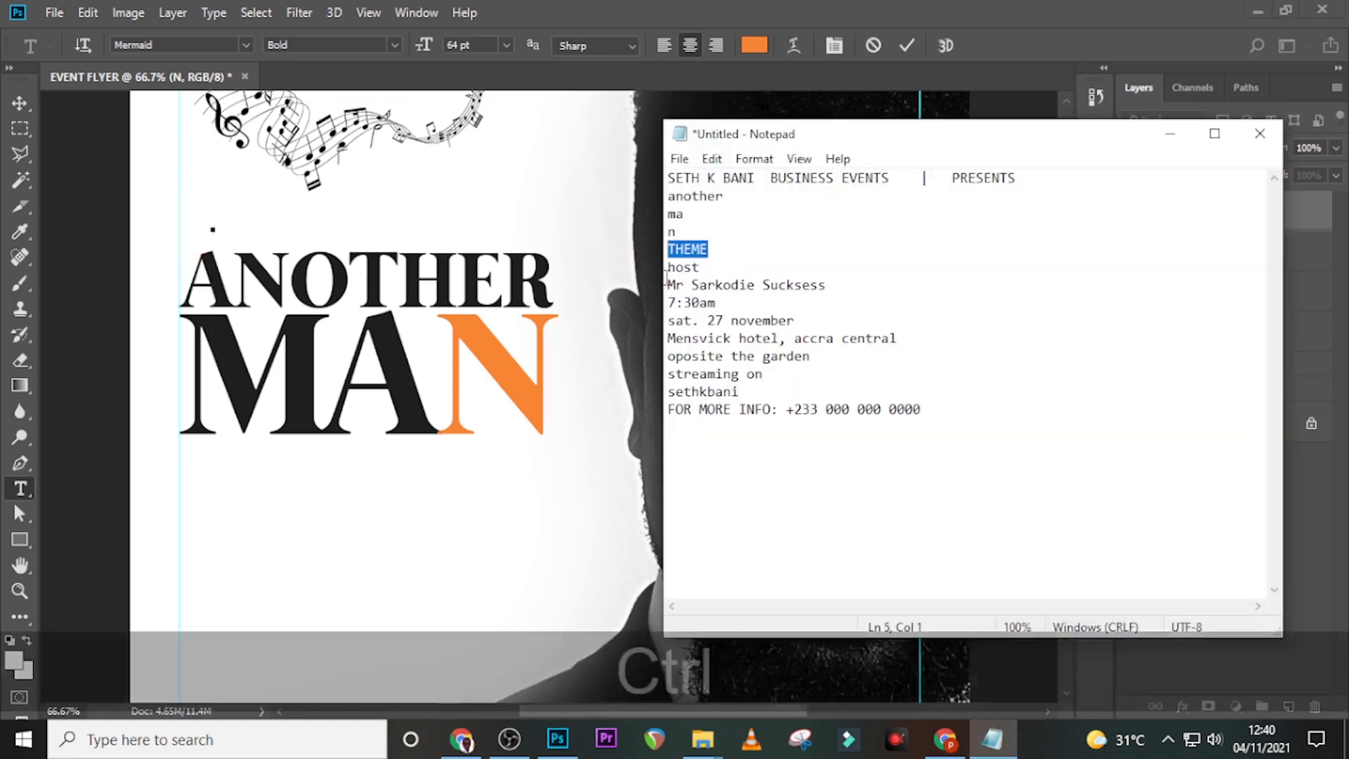
pyautogui.click(795, 9)
pyautogui.hotkey('ctrl', 'v')
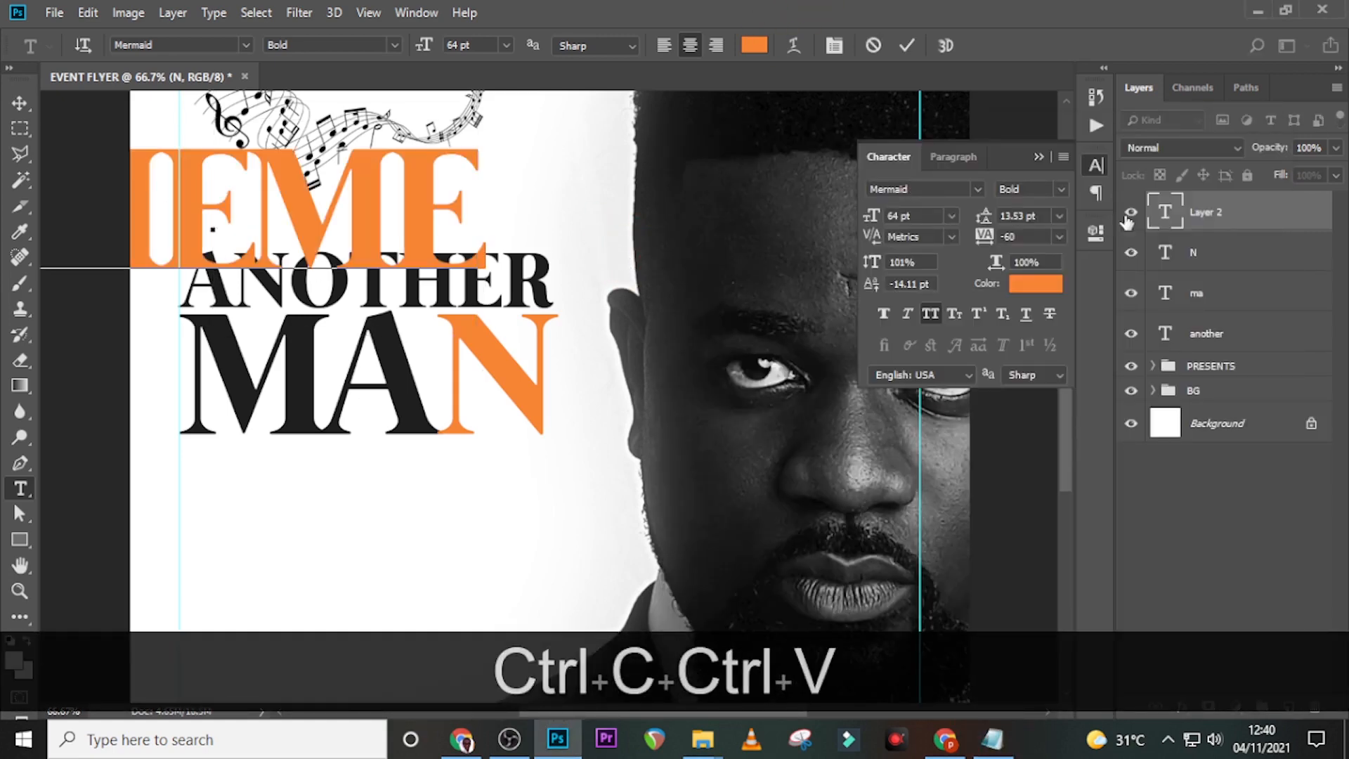
pyautogui.click(1211, 223)
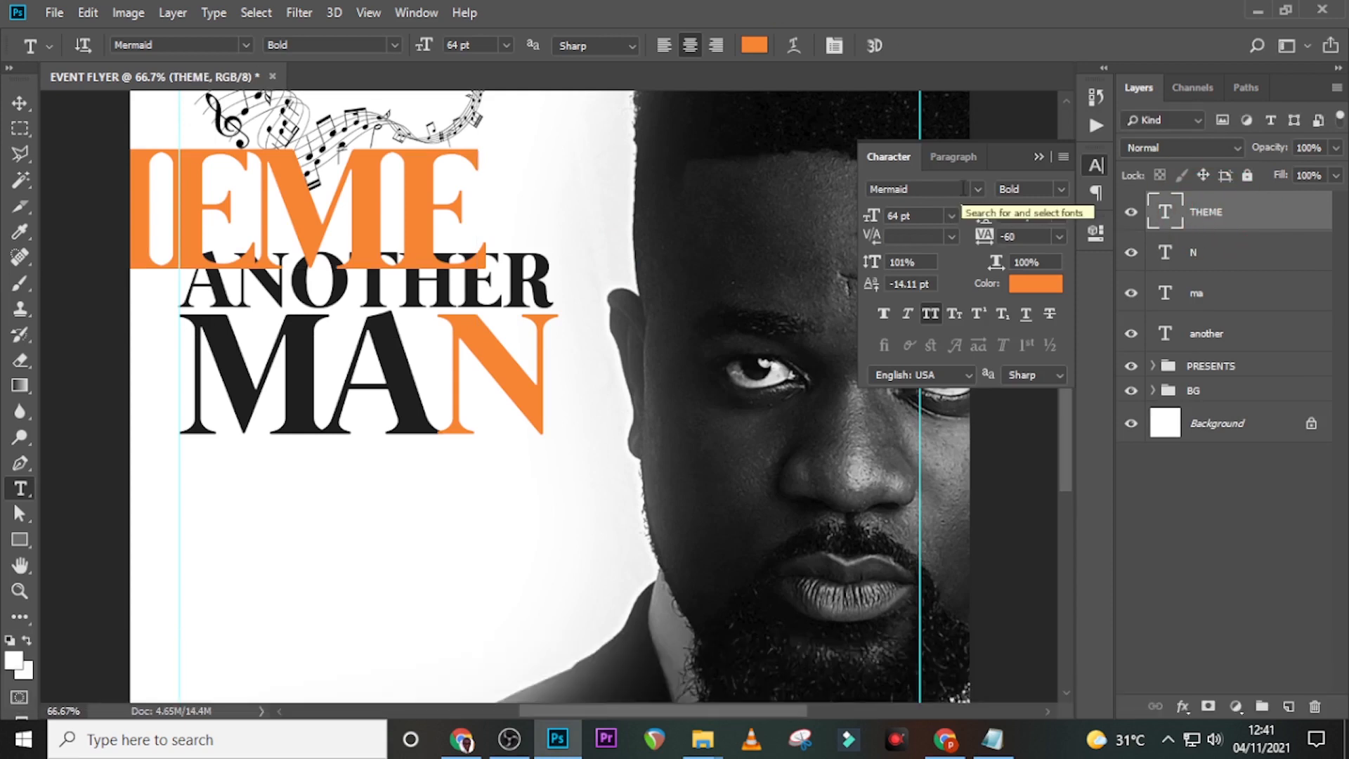
# - Make THEME 6.6 pt, Faux Bold and black, sampled from the portrait
pyautogui.click(907, 216)
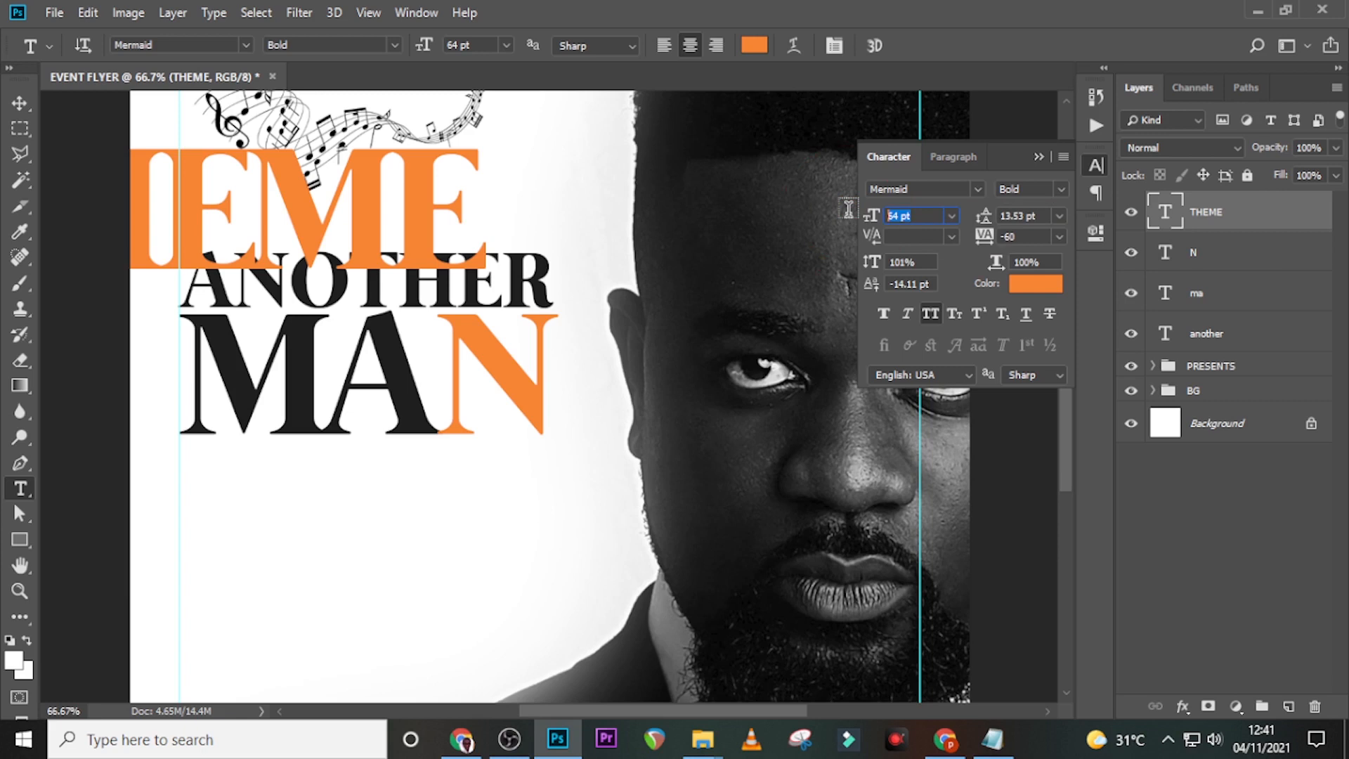
pyautogui.write('6.6')
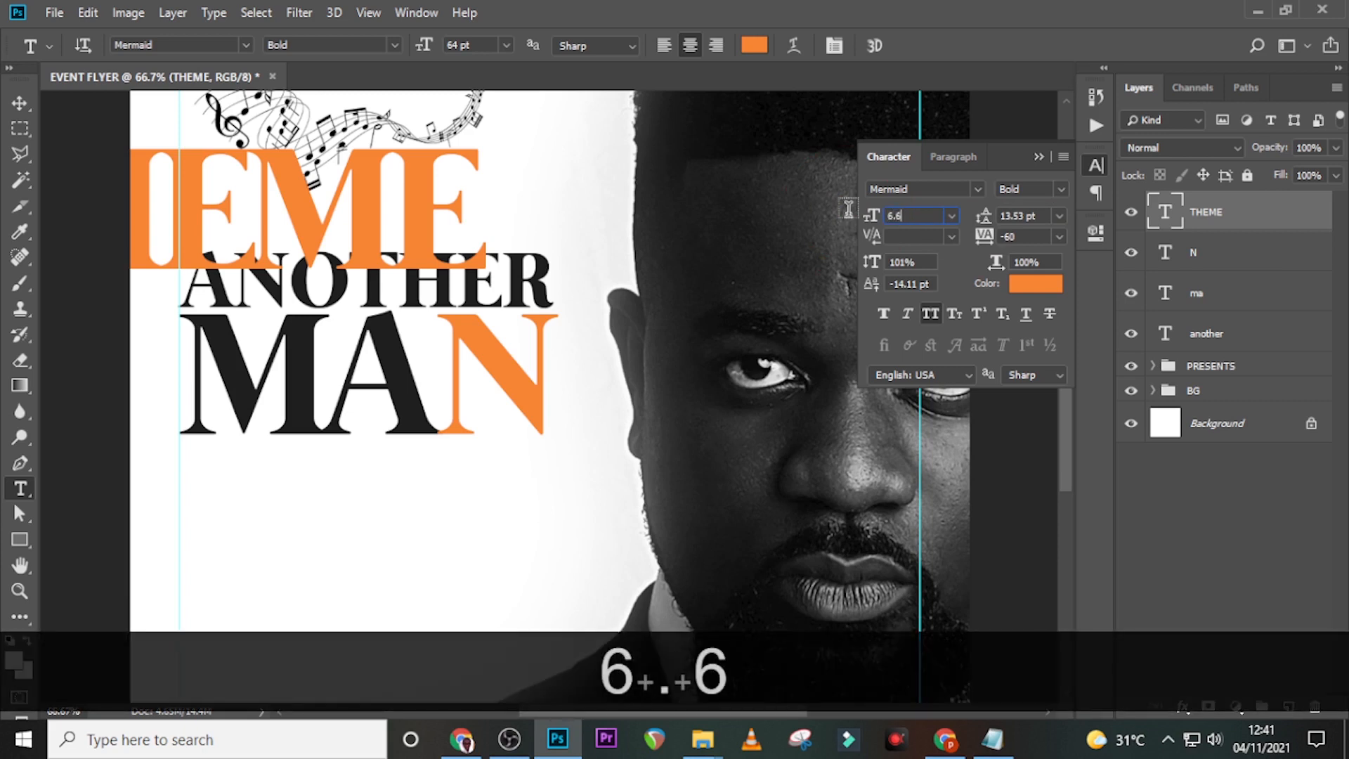
pyautogui.press('Return')
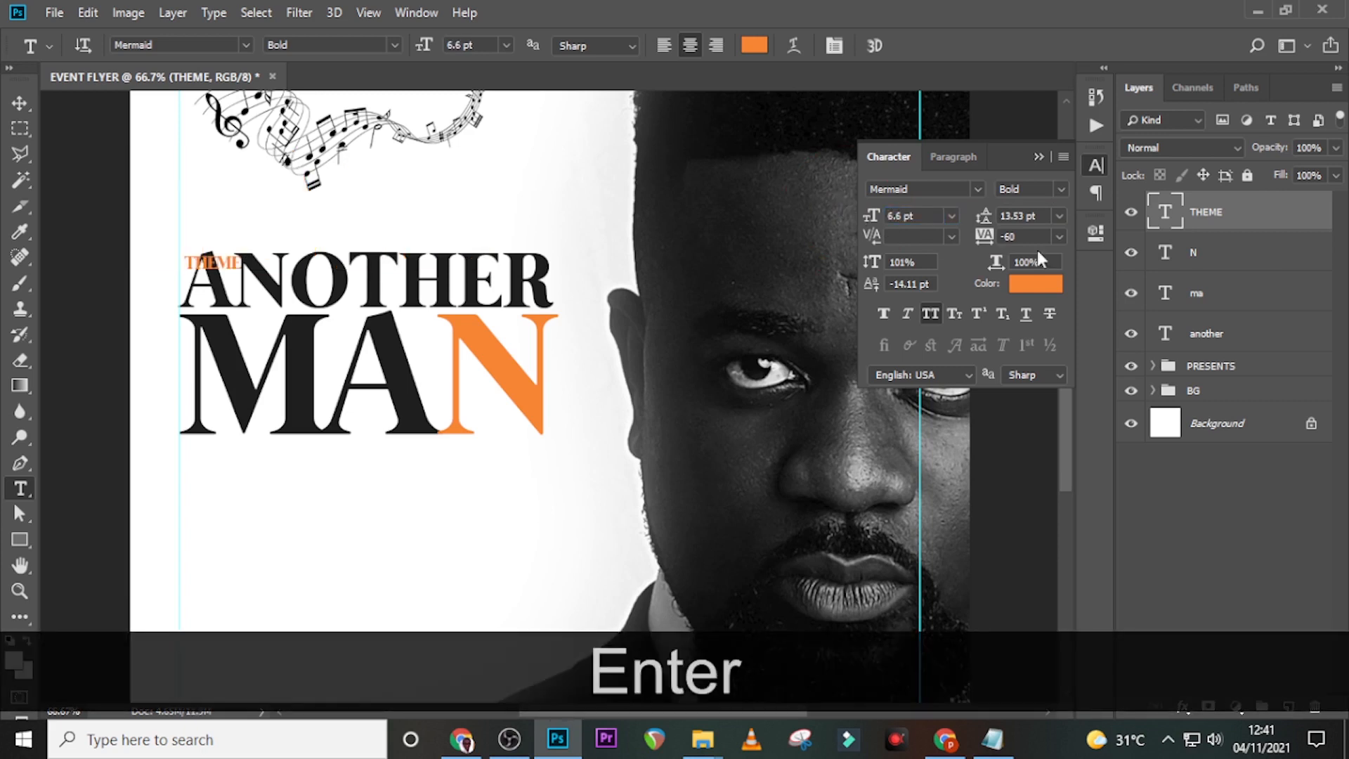
pyautogui.click(972, 239)
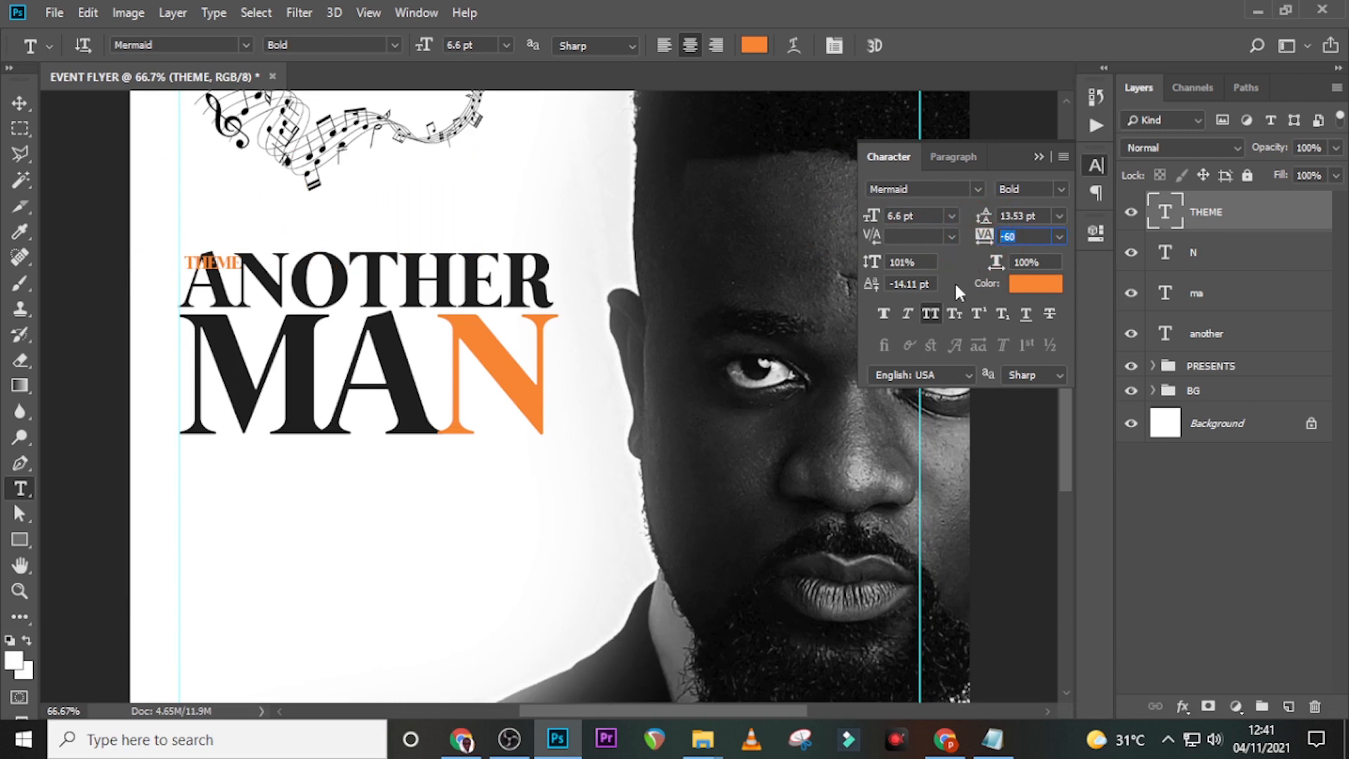
pyautogui.click(883, 315)
pyautogui.click(1020, 285)
pyautogui.click(768, 513)
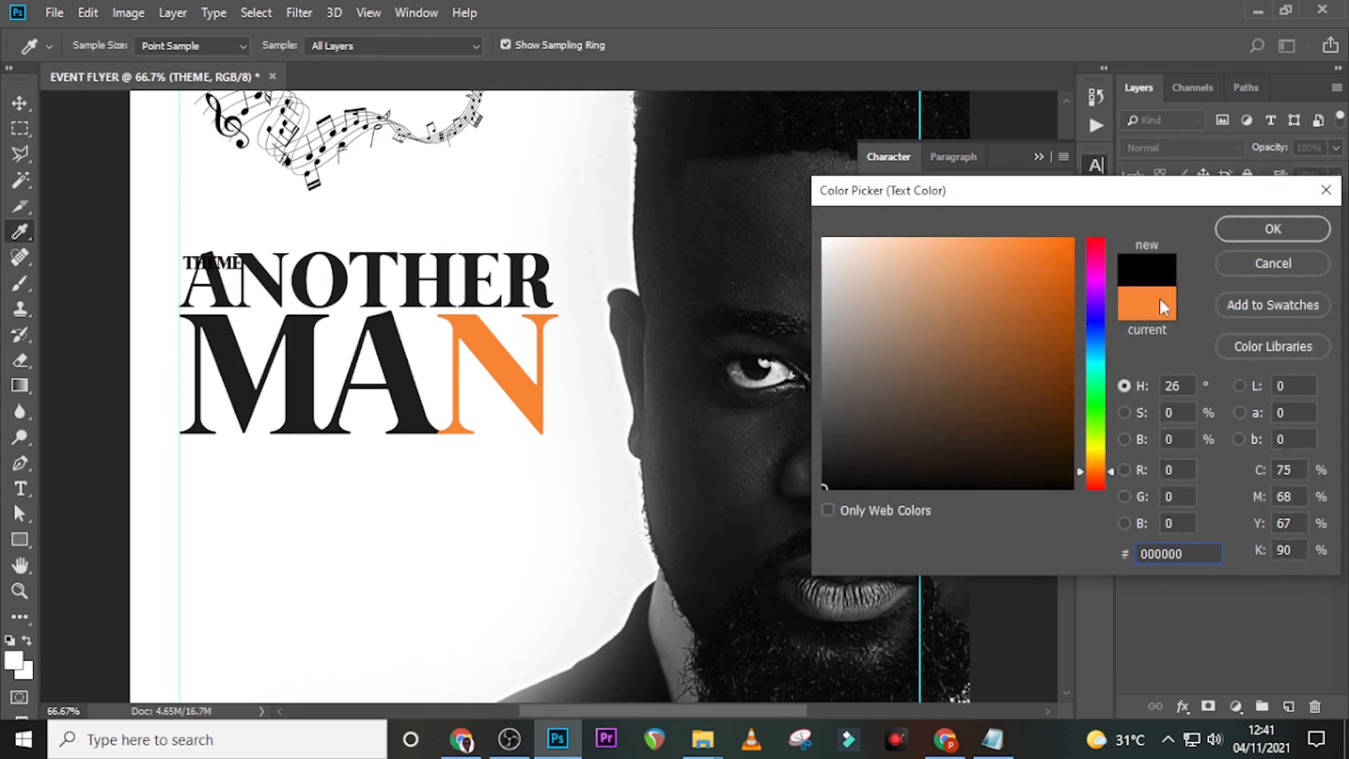
pyautogui.click(1259, 229)
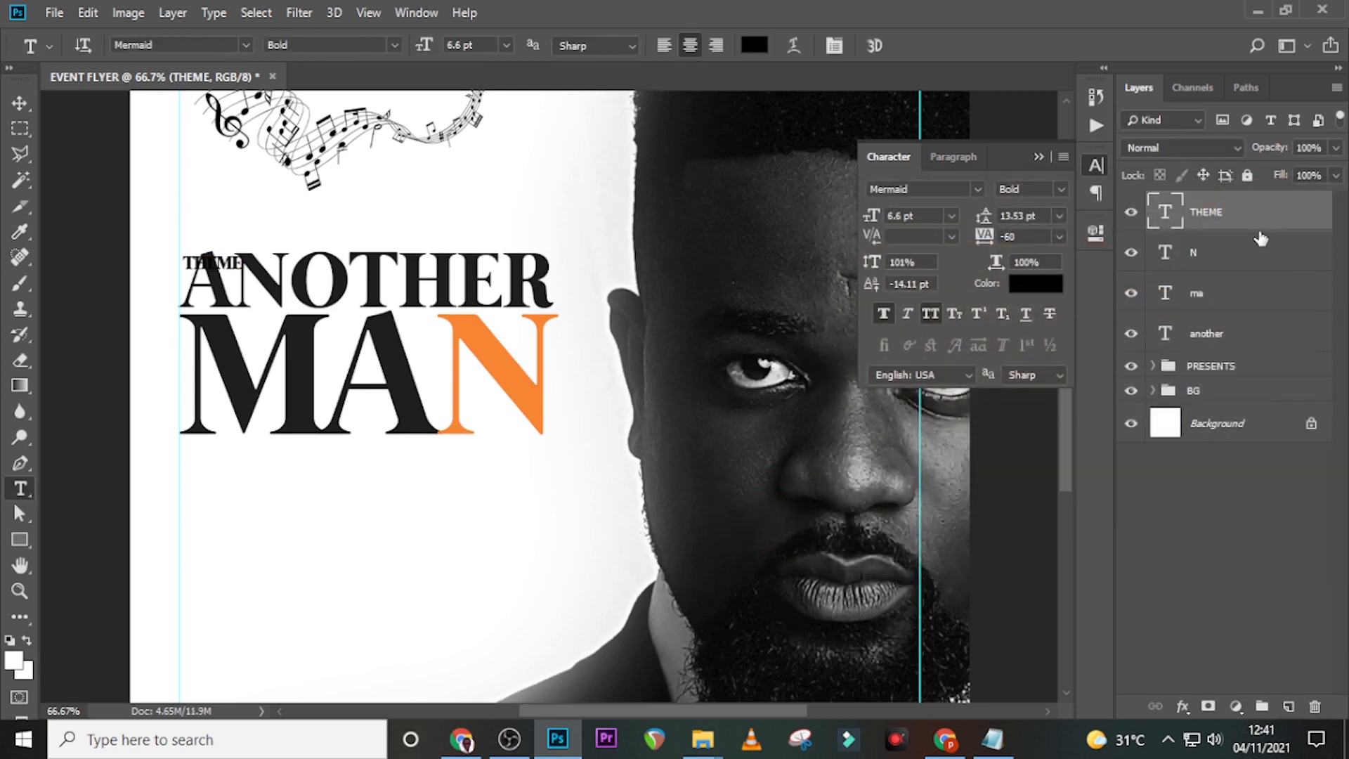
# - Nudge the THEME text up until it sits just above ANOTHER
pyautogui.press('Up')
pyautogui.press('Up')
pyautogui.press('Up')
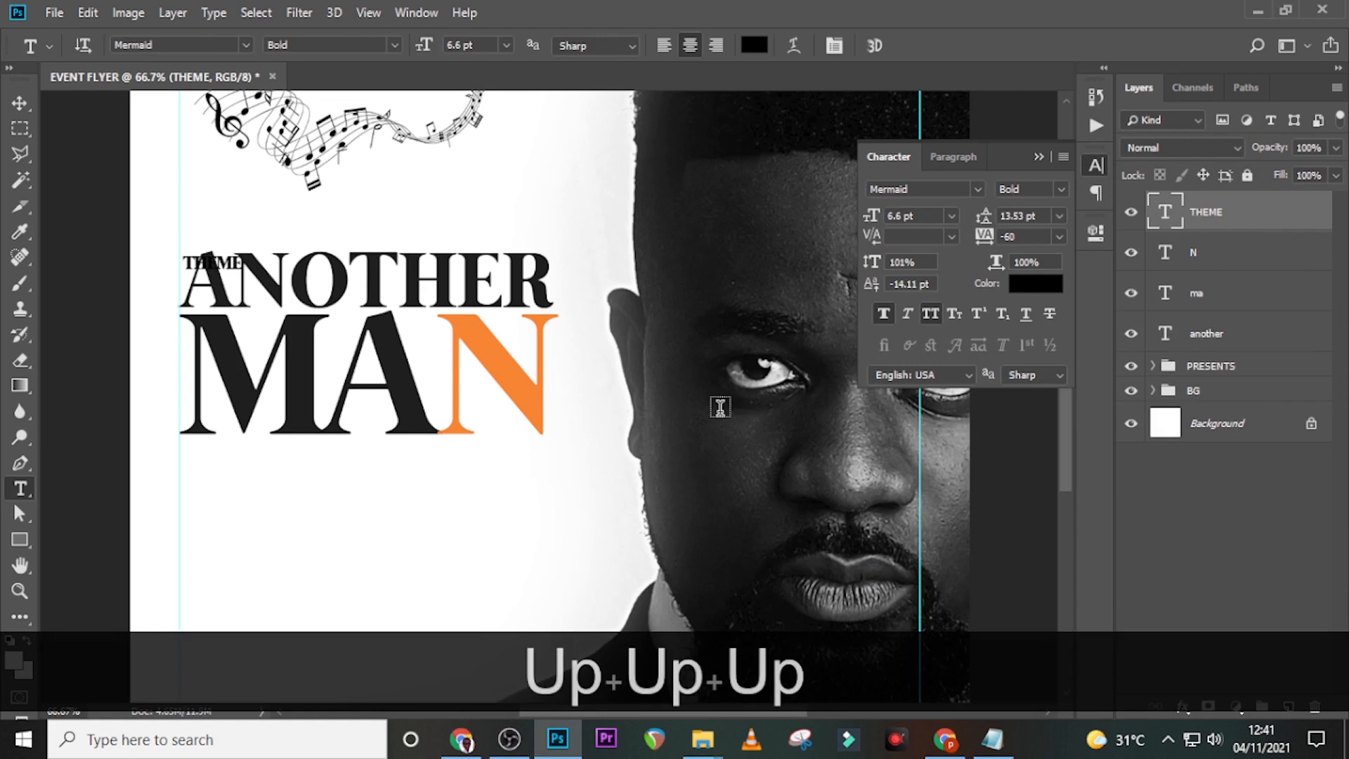
pyautogui.press('v')
pyautogui.press('Up')
pyautogui.press('Up')
pyautogui.press('Up')
pyautogui.press('Up')
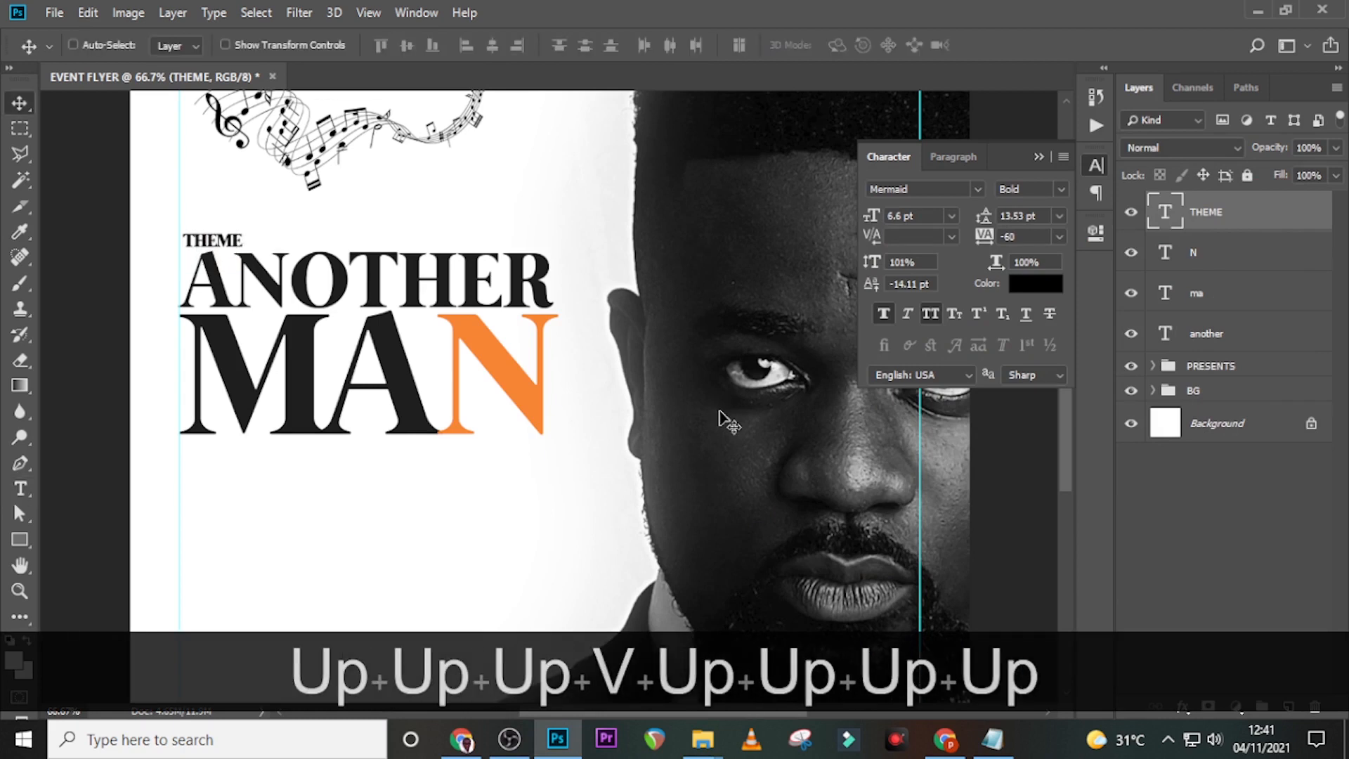
pyautogui.press('Up')
pyautogui.press('Up')
pyautogui.press('Up')
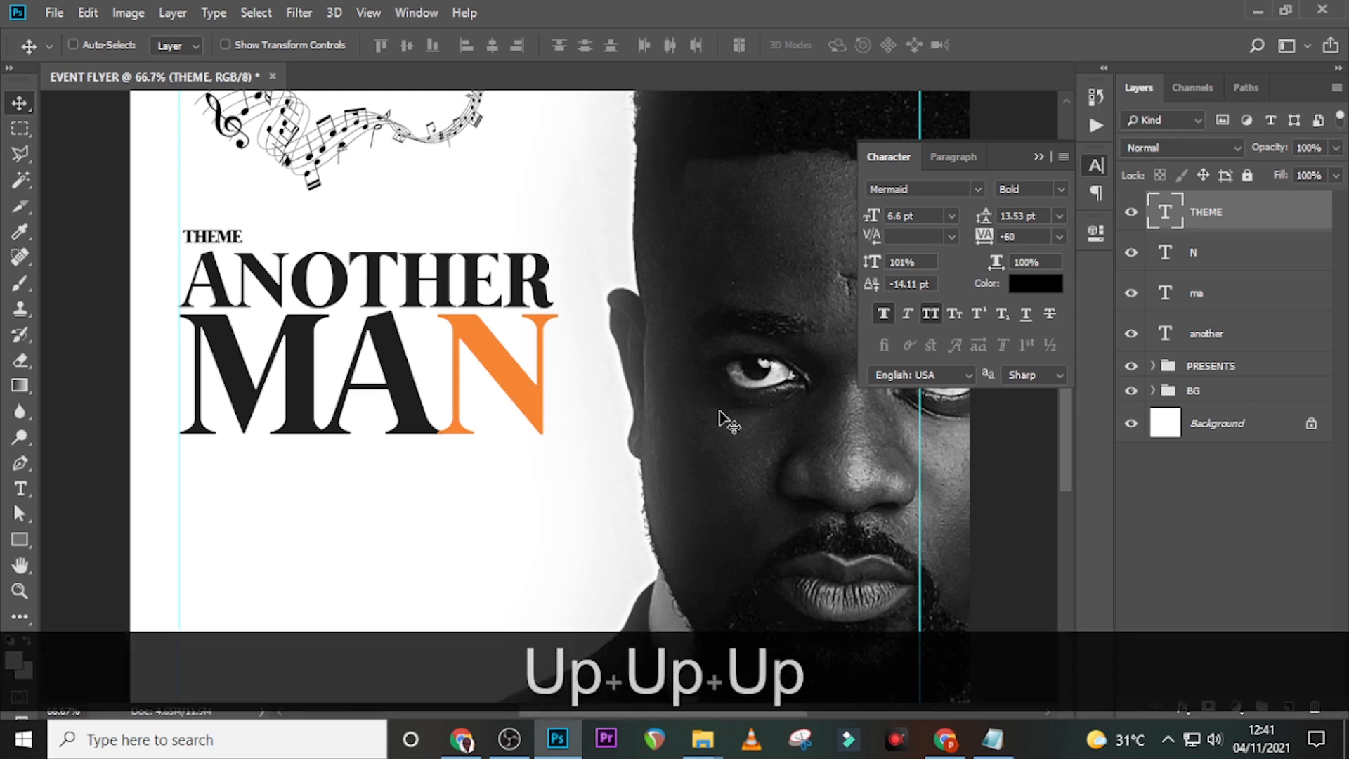
pyautogui.click(20, 543)
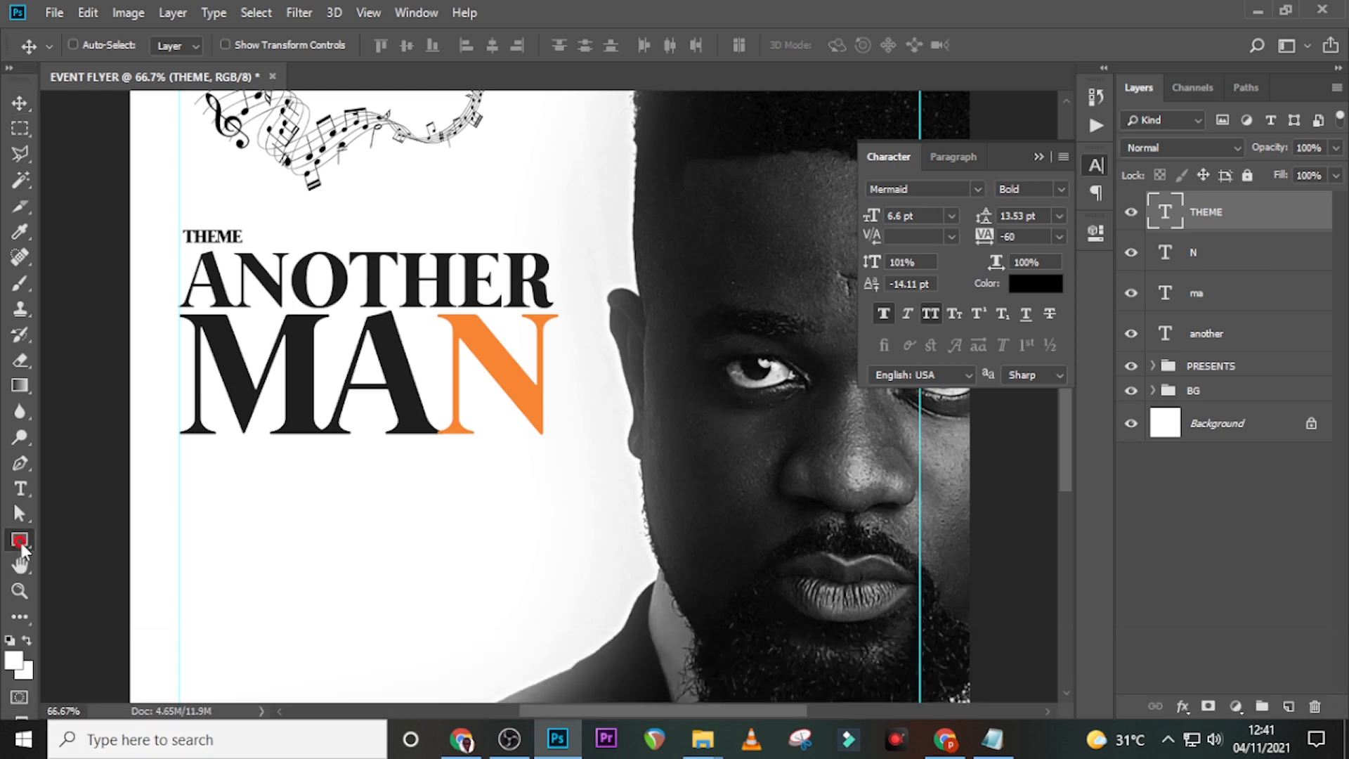
# - Draw a rectangle around THEME and move its layer beneath the THEME text
pyautogui.hotkey('ctrl', '=')
pyautogui.hotkey('ctrl', '=')
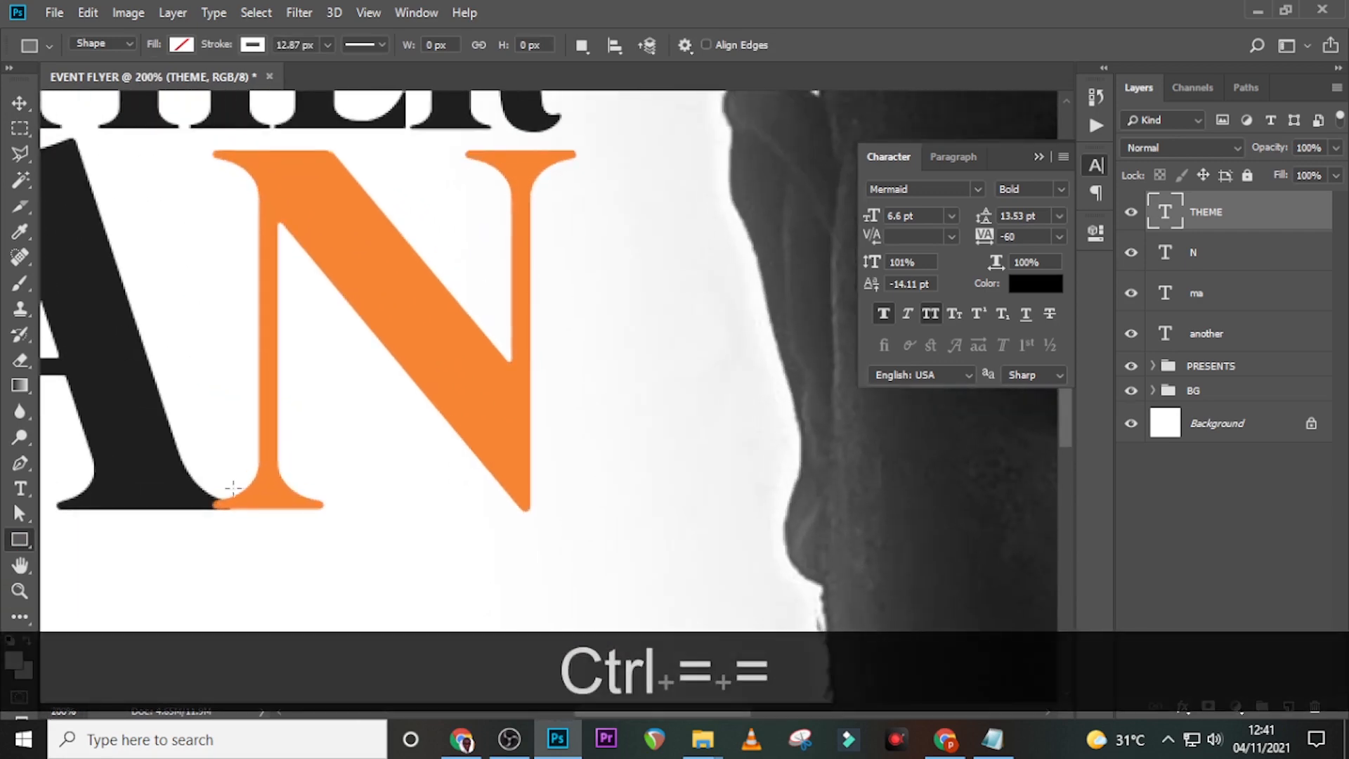
pyautogui.moveTo(685, 706); pyautogui.dragTo(535, 699)
pyautogui.scroll(5, 616, 419)
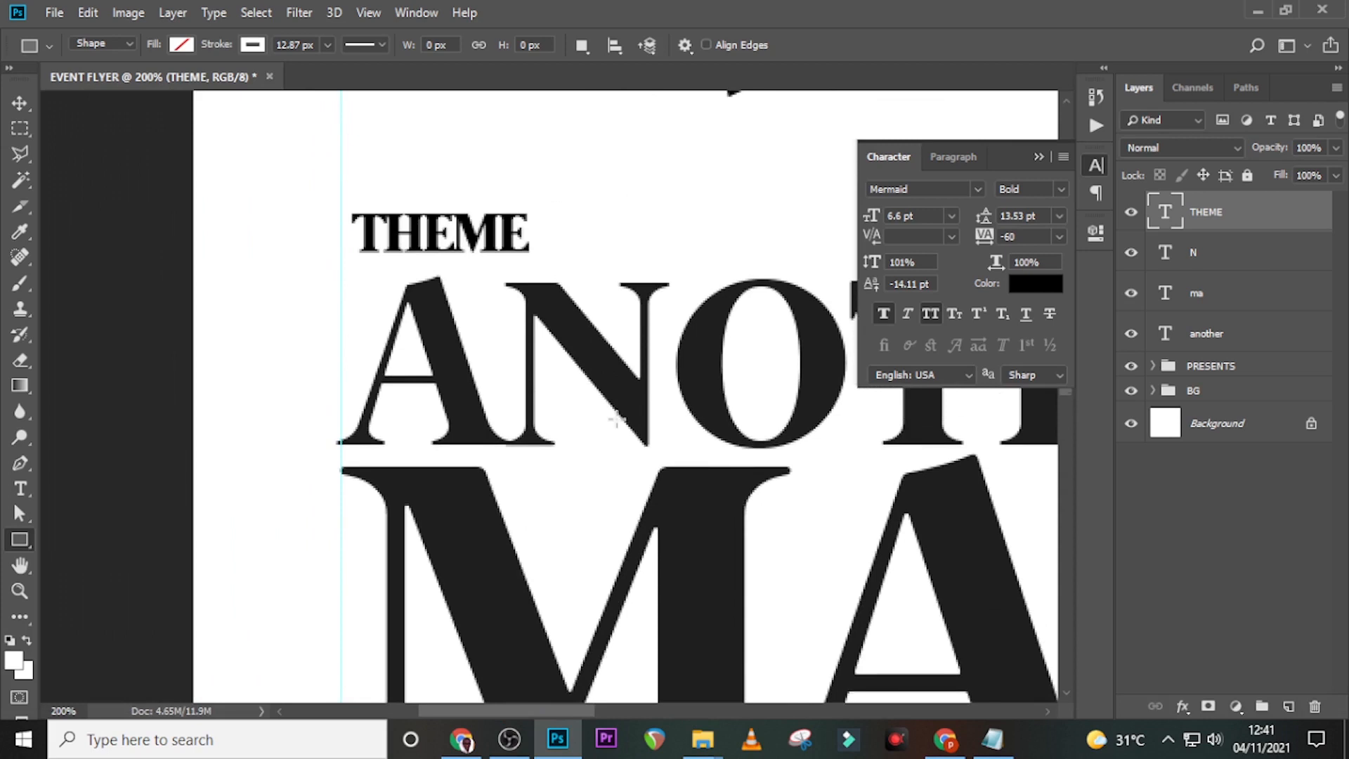
pyautogui.scroll(2, 616, 420)
pyautogui.moveTo(339, 248)
pyautogui.mouseDown()
pyautogui.moveTo(467, 266)
pyautogui.moveTo(557, 302)
pyautogui.moveTo(548, 310)
pyautogui.mouseUp()
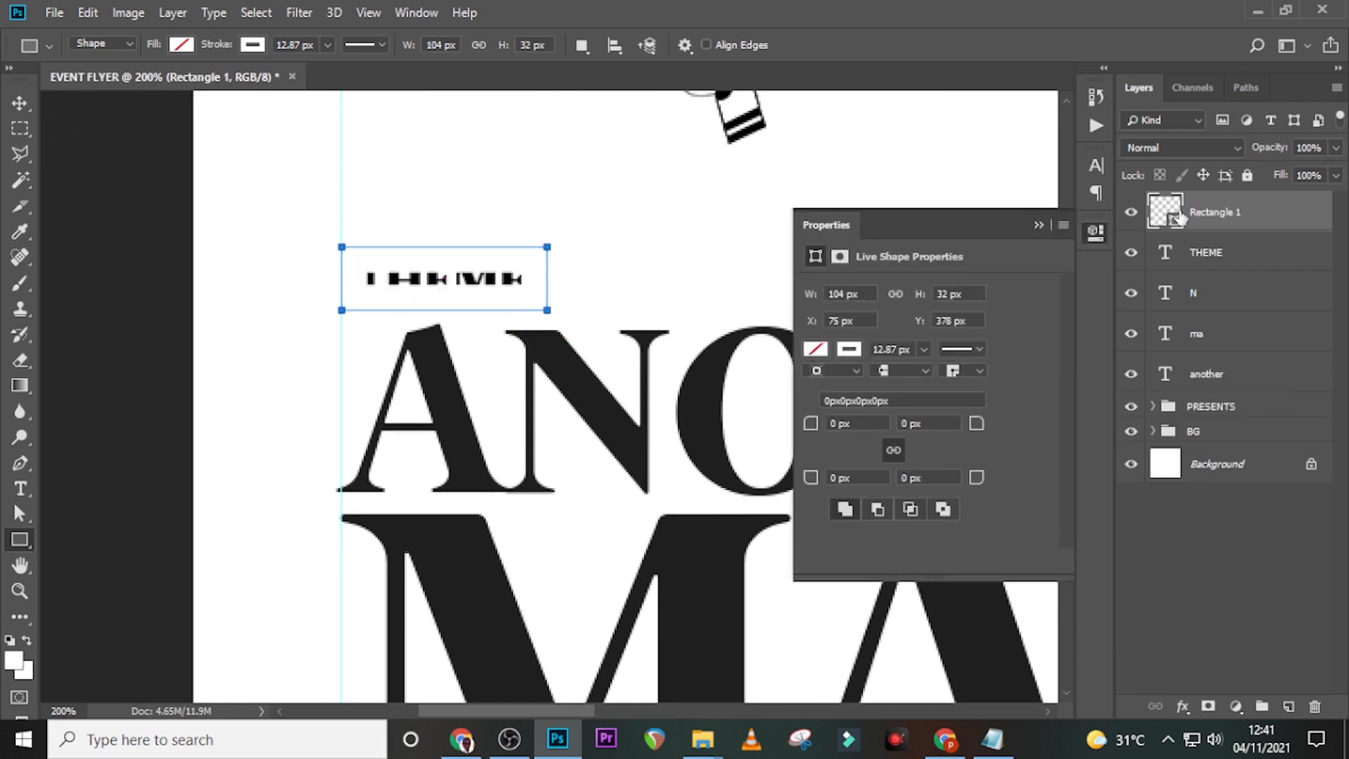
pyautogui.moveTo(1213, 218); pyautogui.dragTo(1218, 269)
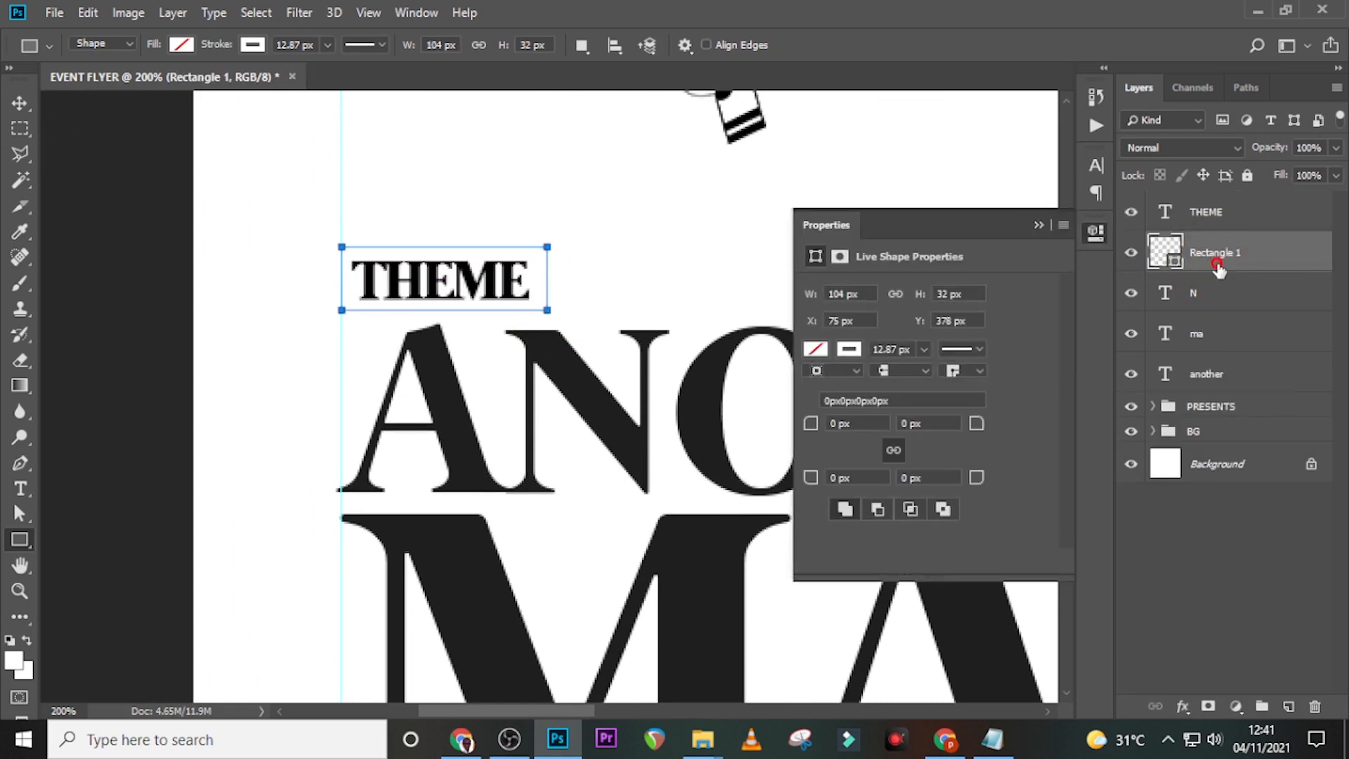
# - Remove the rectangle's outline and fill it with orange #F78632
pyautogui.click(251, 44)
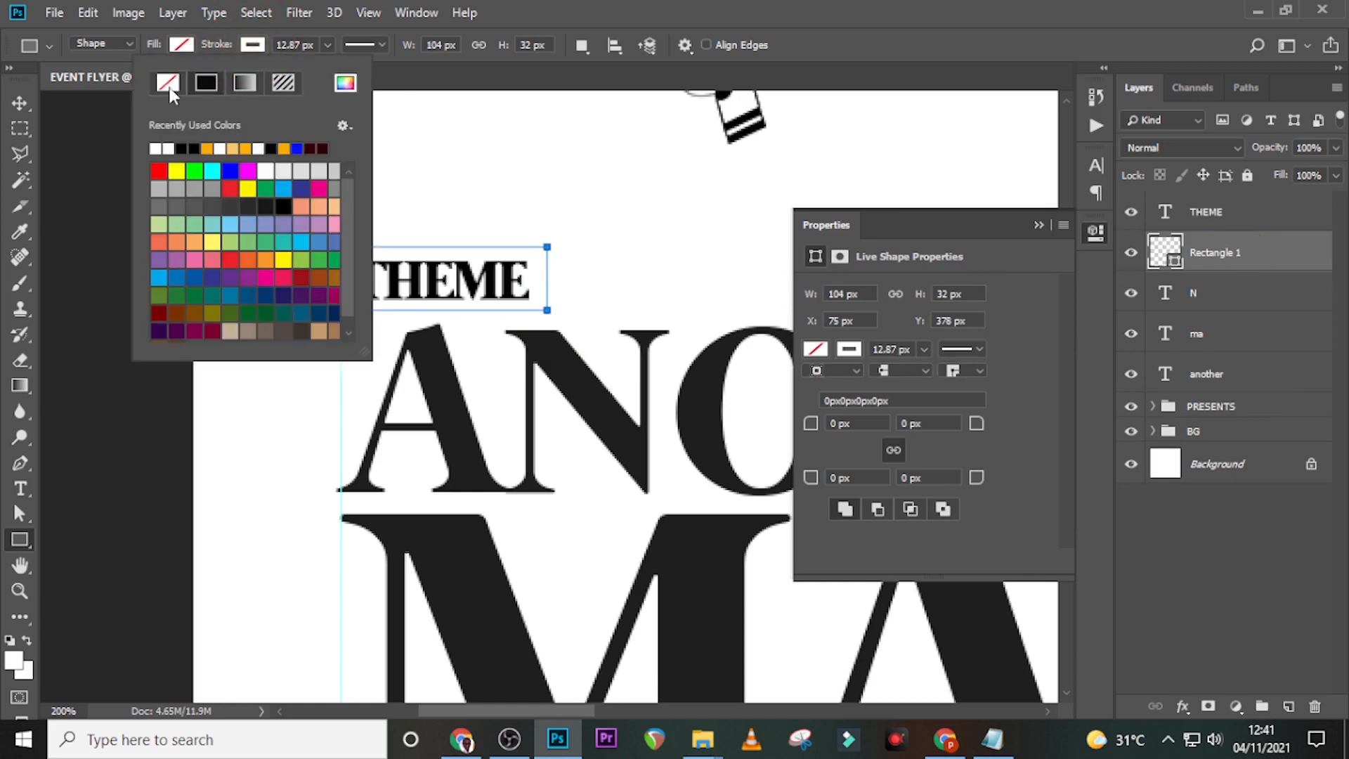
pyautogui.click(167, 84)
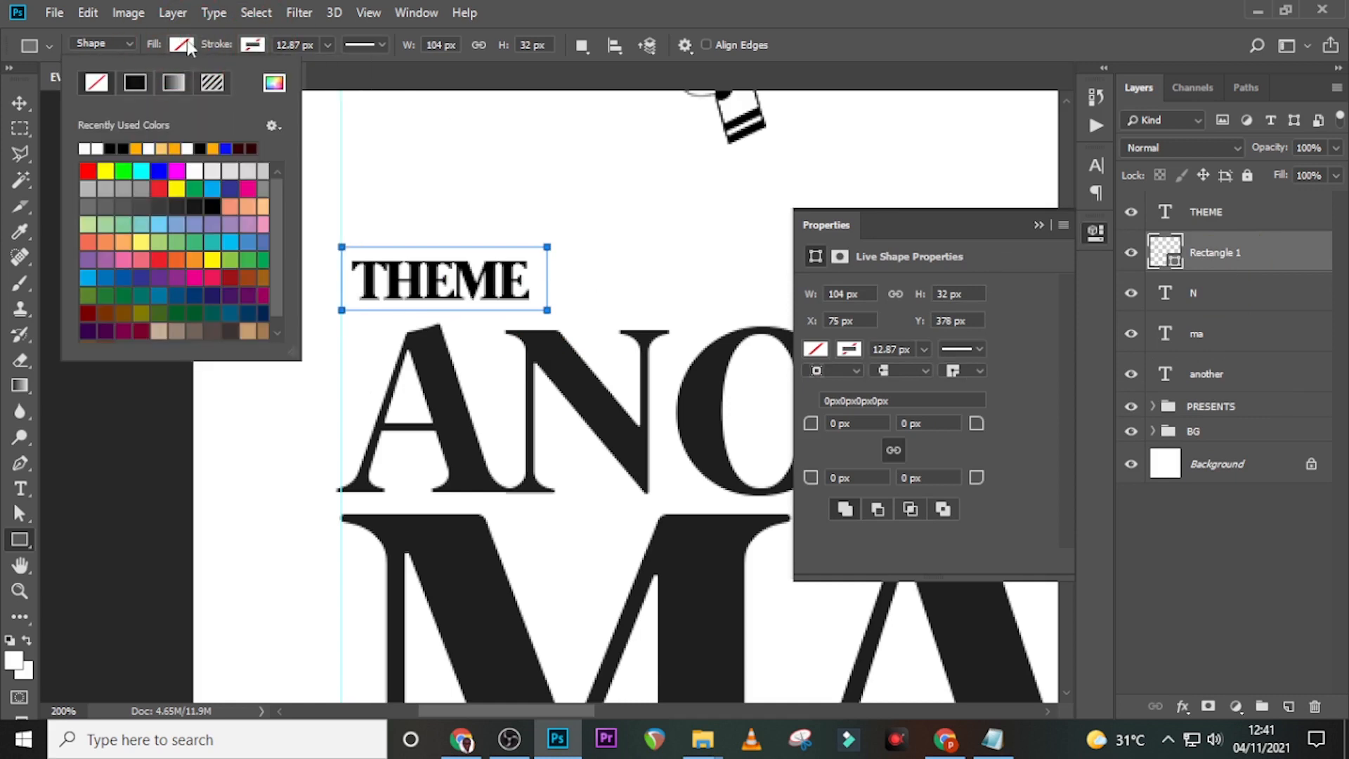
pyautogui.click(275, 85)
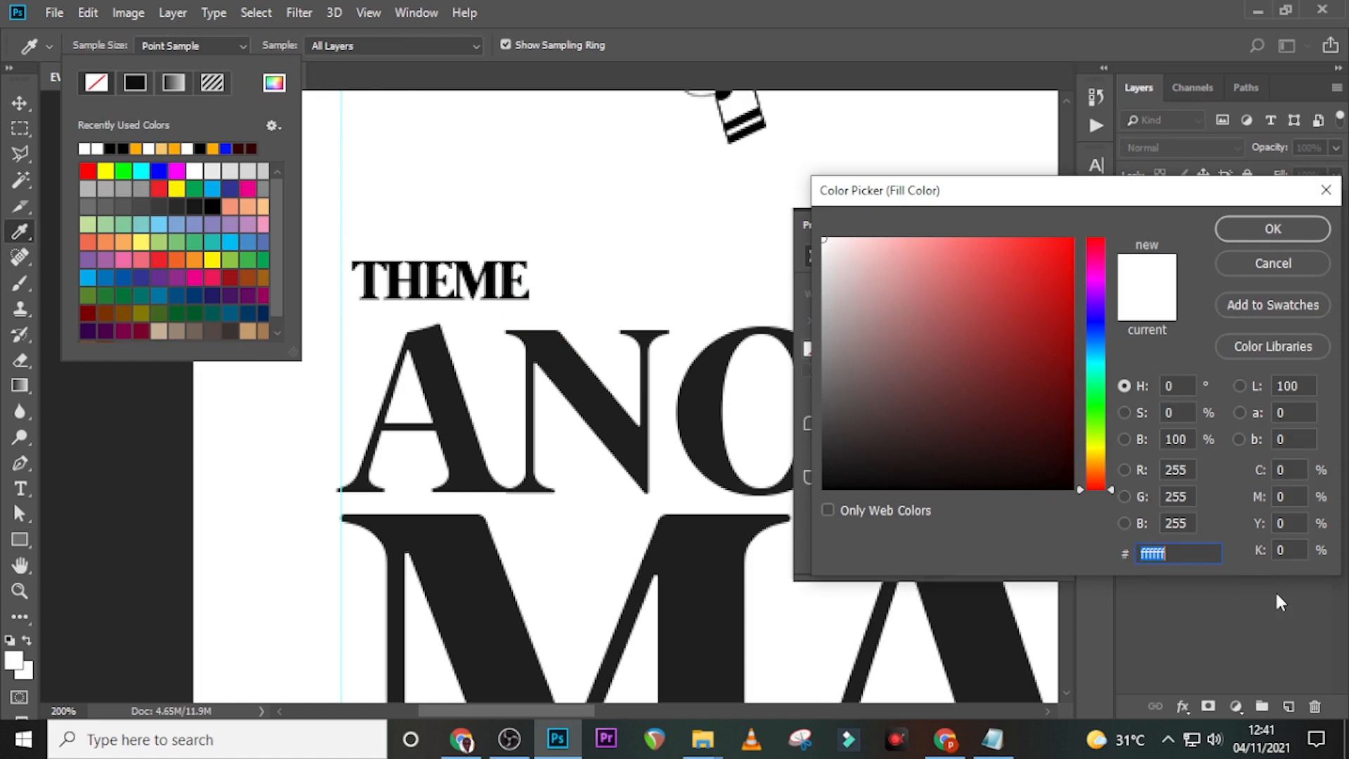
pyautogui.write('F7')
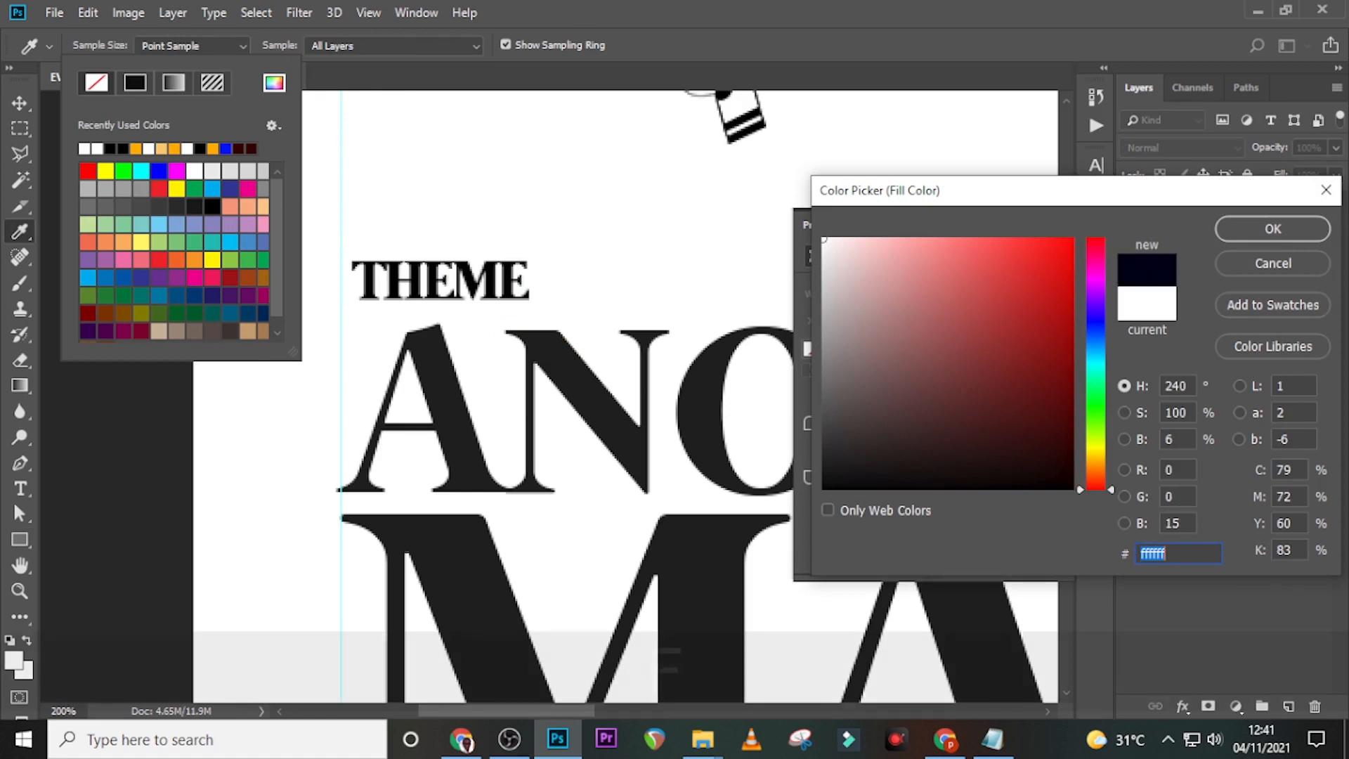
pyautogui.write('8')
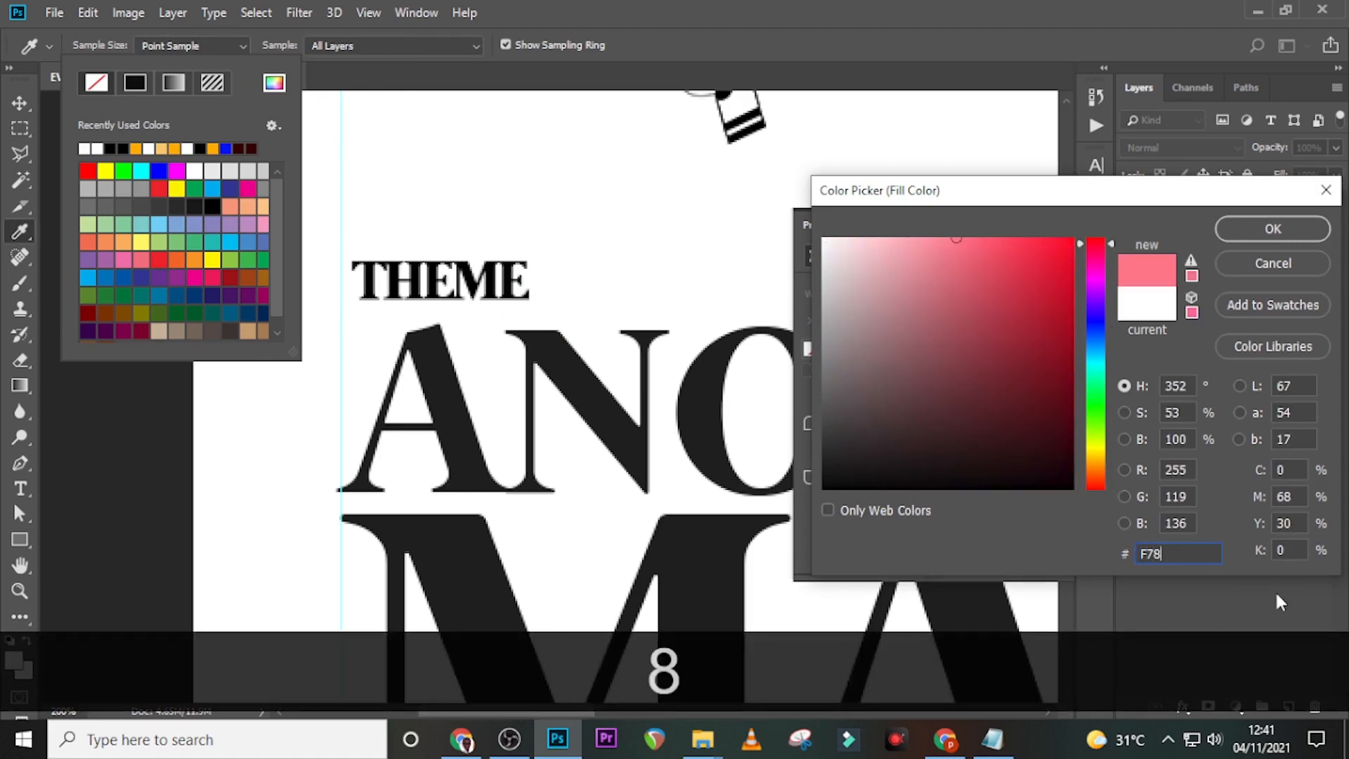
pyautogui.write('632')
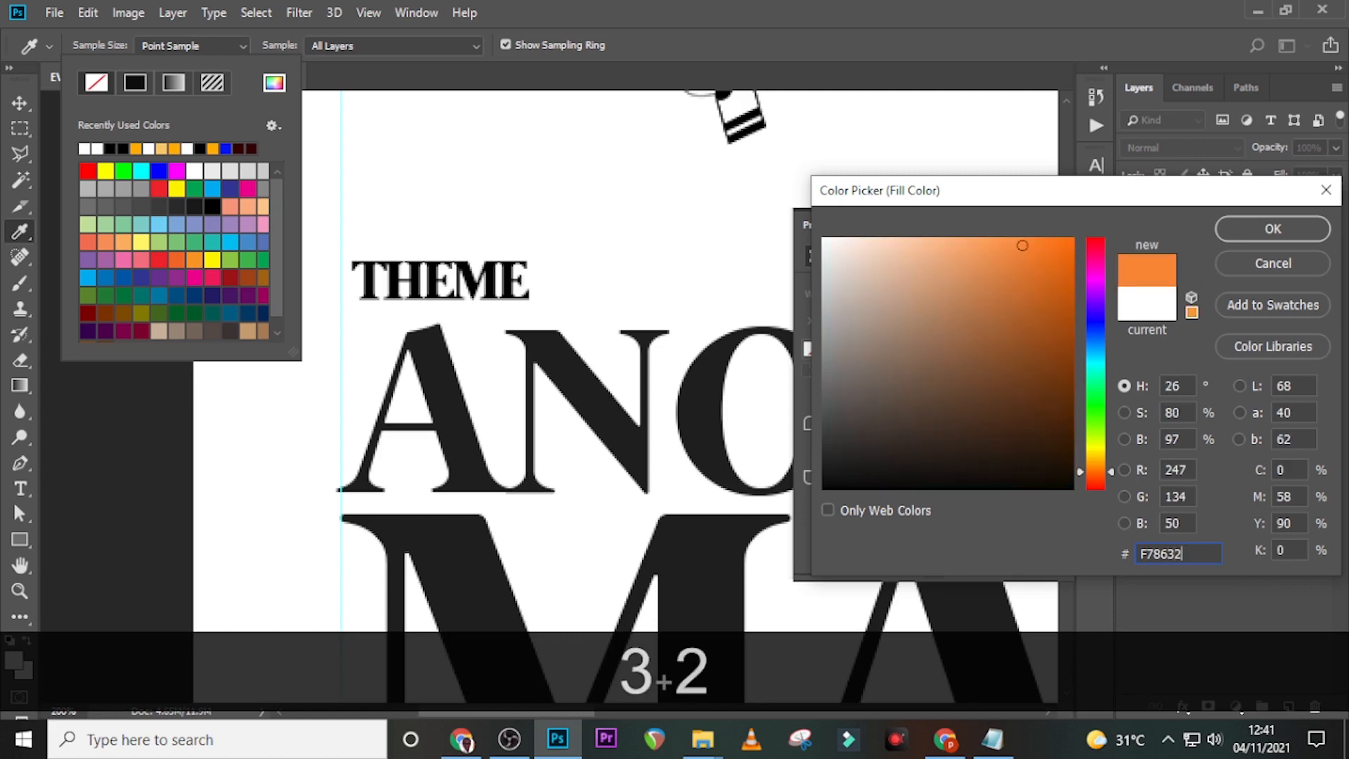
pyautogui.click(1269, 229)
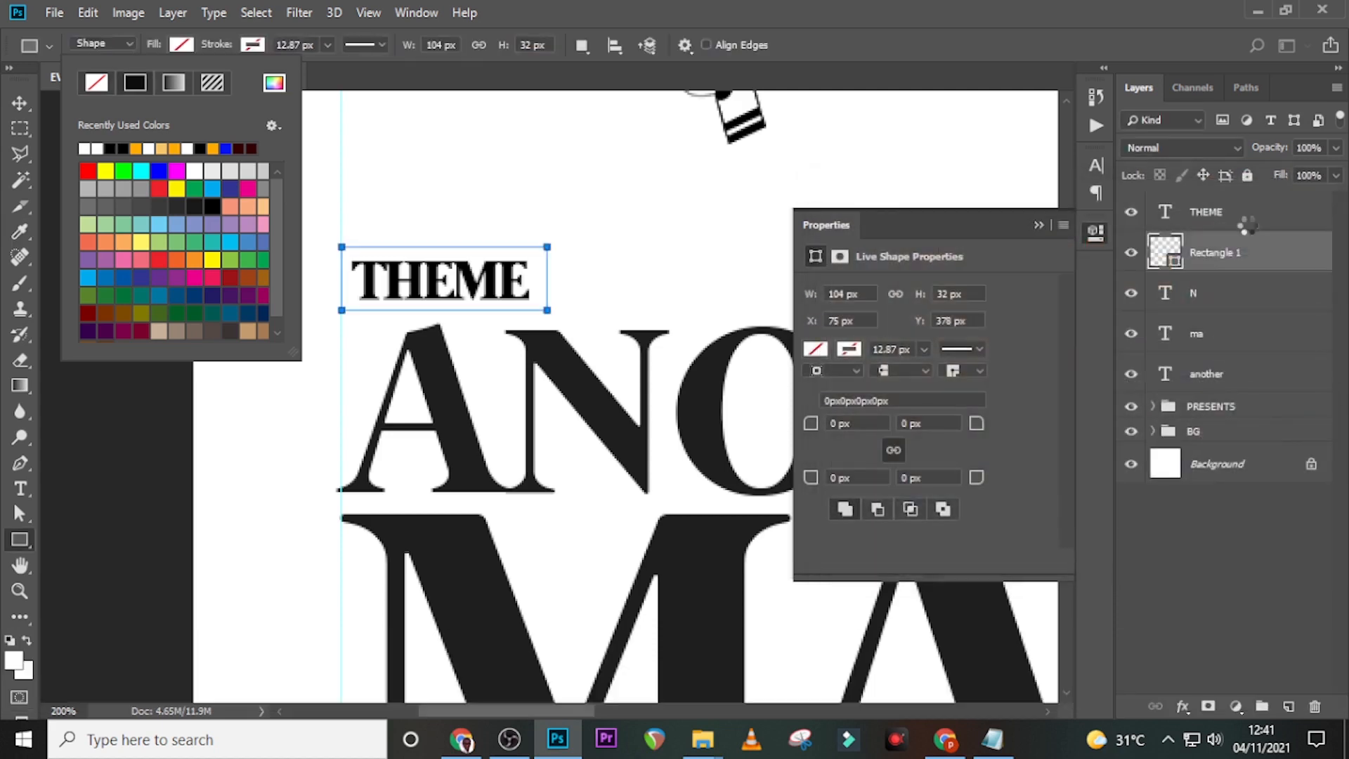
pyautogui.click(1263, 271)
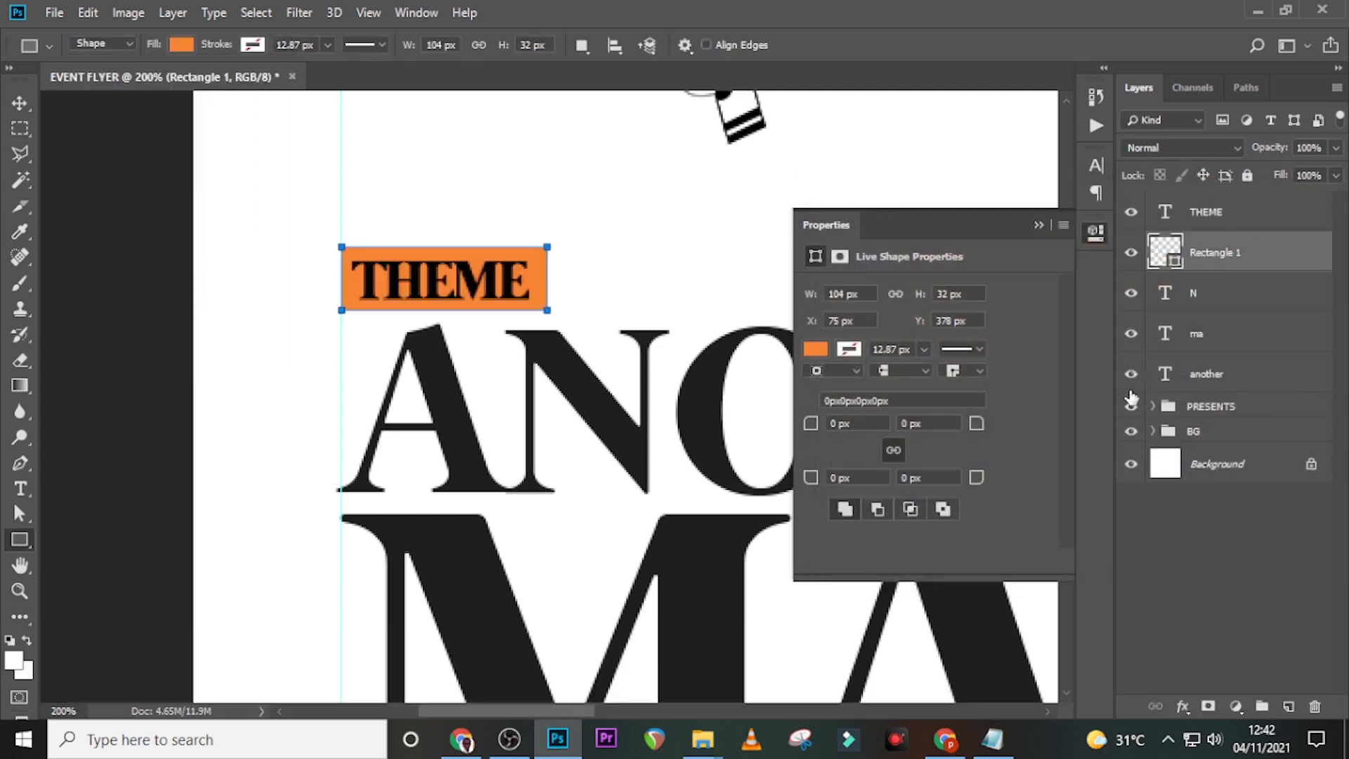
# - Fine-tune the THEME text's vertical position with arrow-key nudges
pyautogui.click(1218, 217)
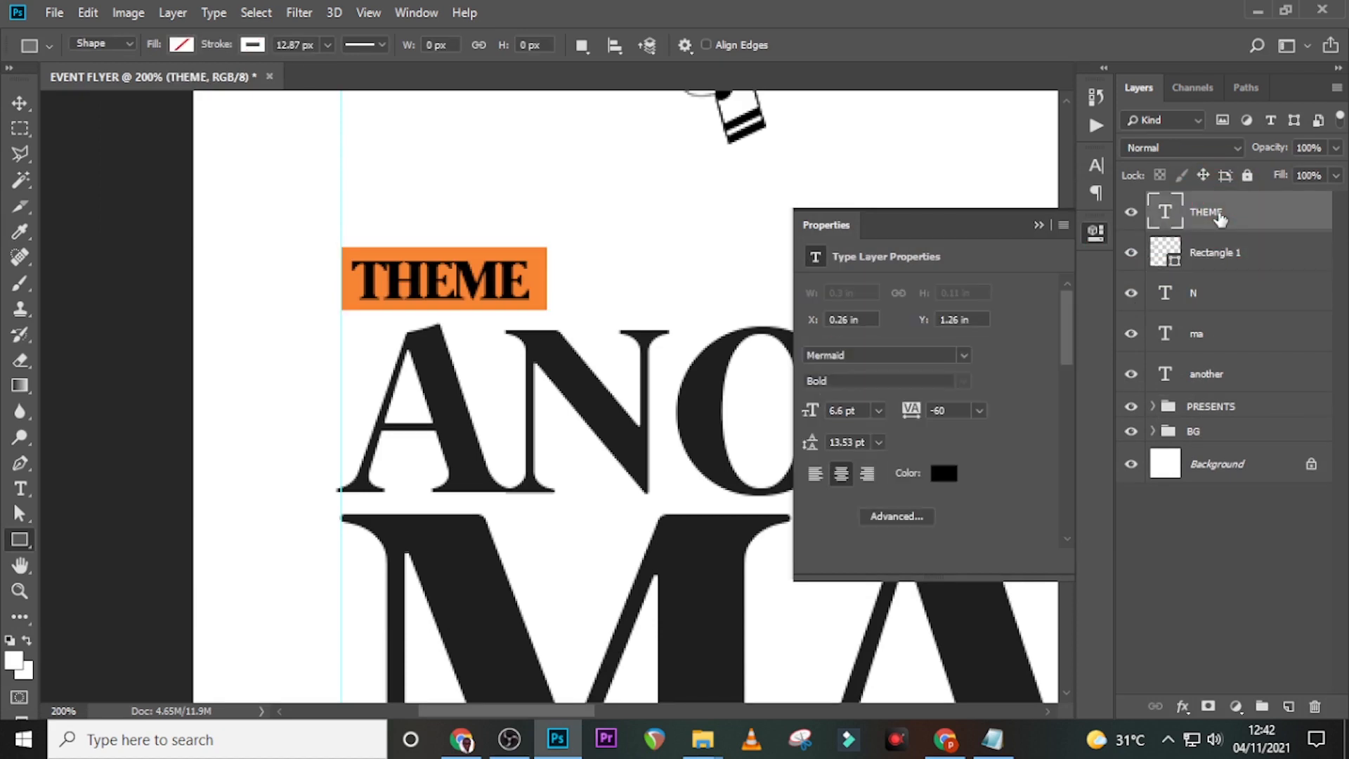
pyautogui.press('Up')
pyautogui.press('v')
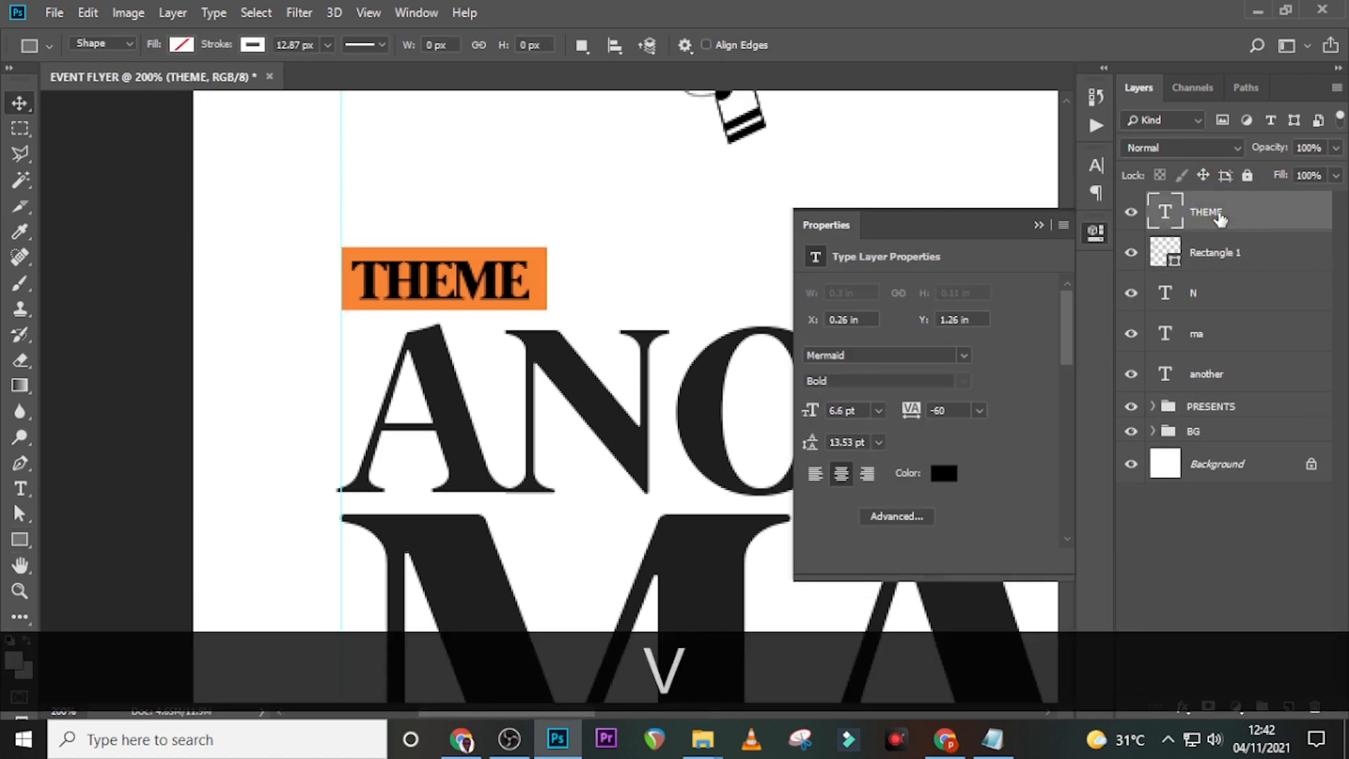
pyautogui.press('Up')
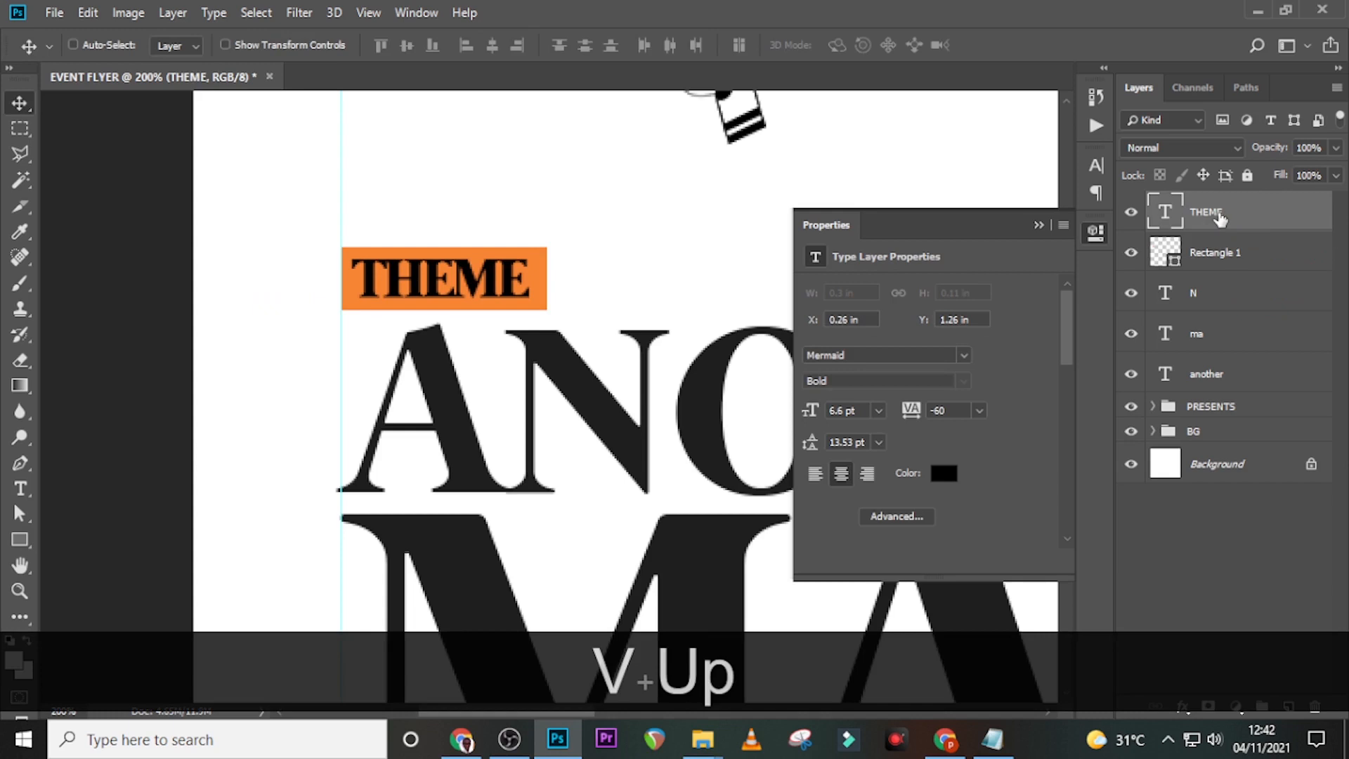
pyautogui.press('Down')
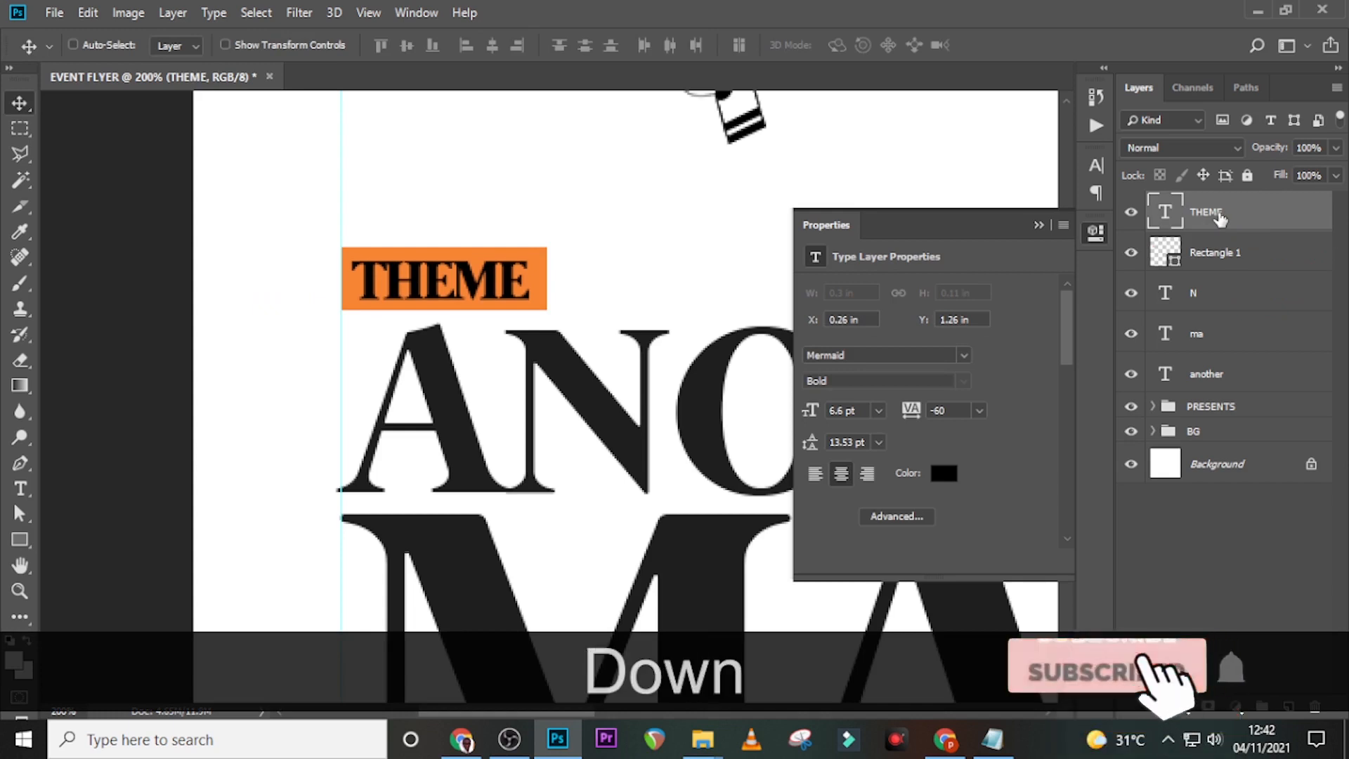
# - Draw a thin bar under the THEME box with an orange outline sampled from the box
pyautogui.click(19, 540)
pyautogui.moveTo(342, 323); pyautogui.dragTo(645, 328)
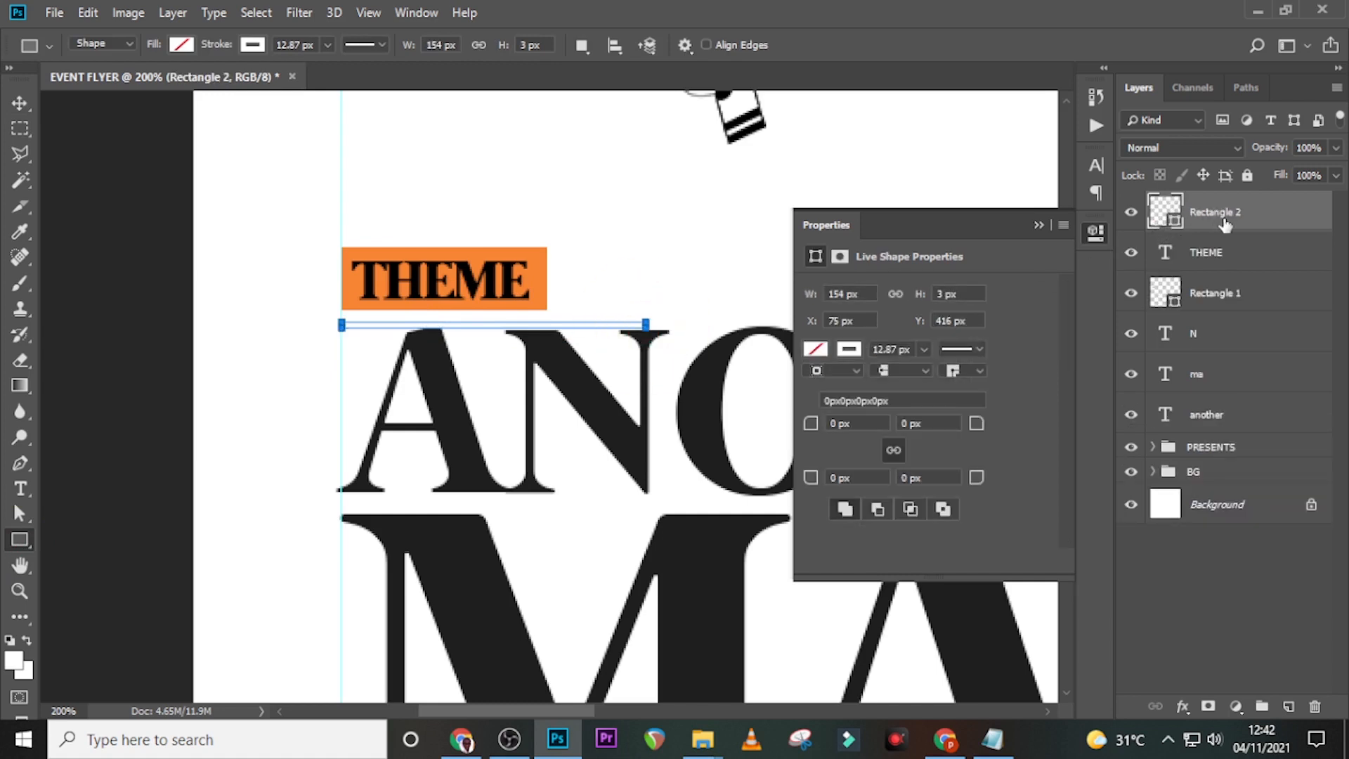
pyautogui.click(182, 44)
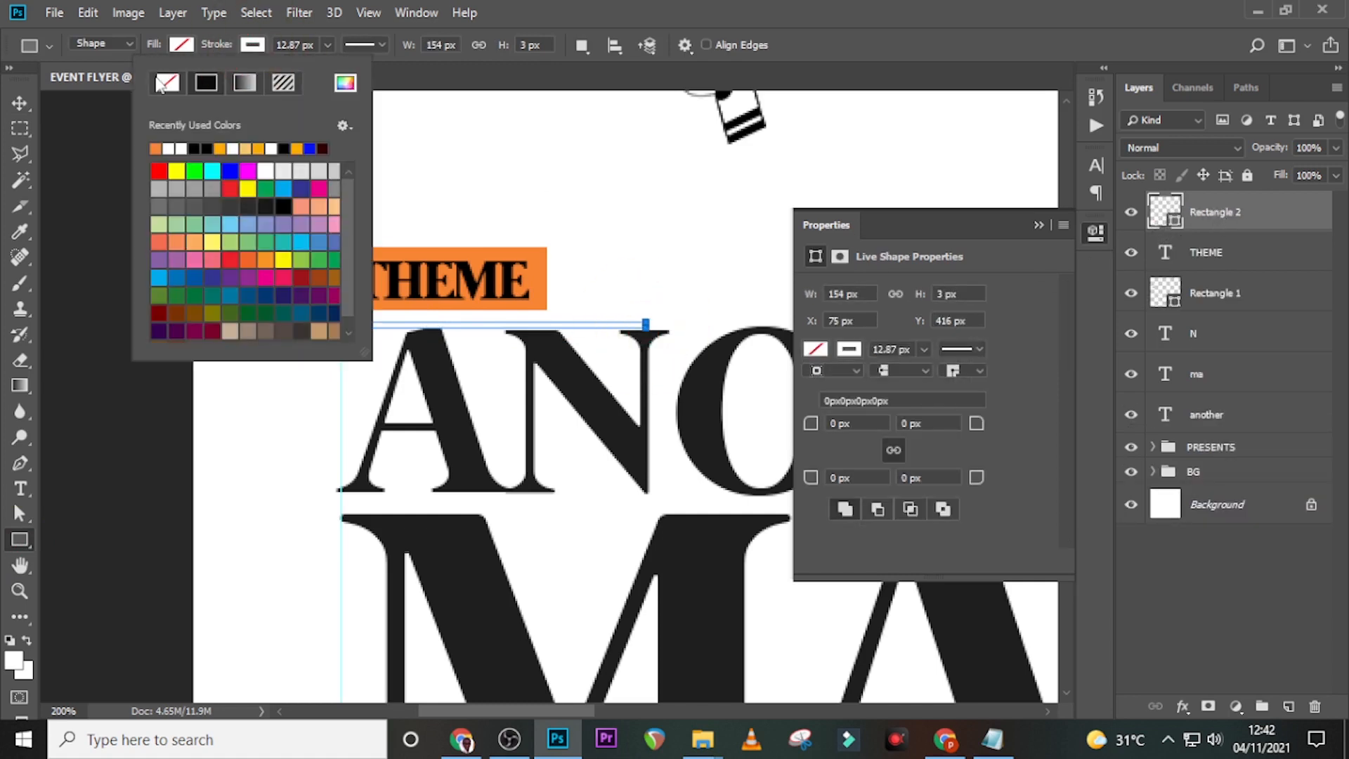
pyautogui.click(250, 48)
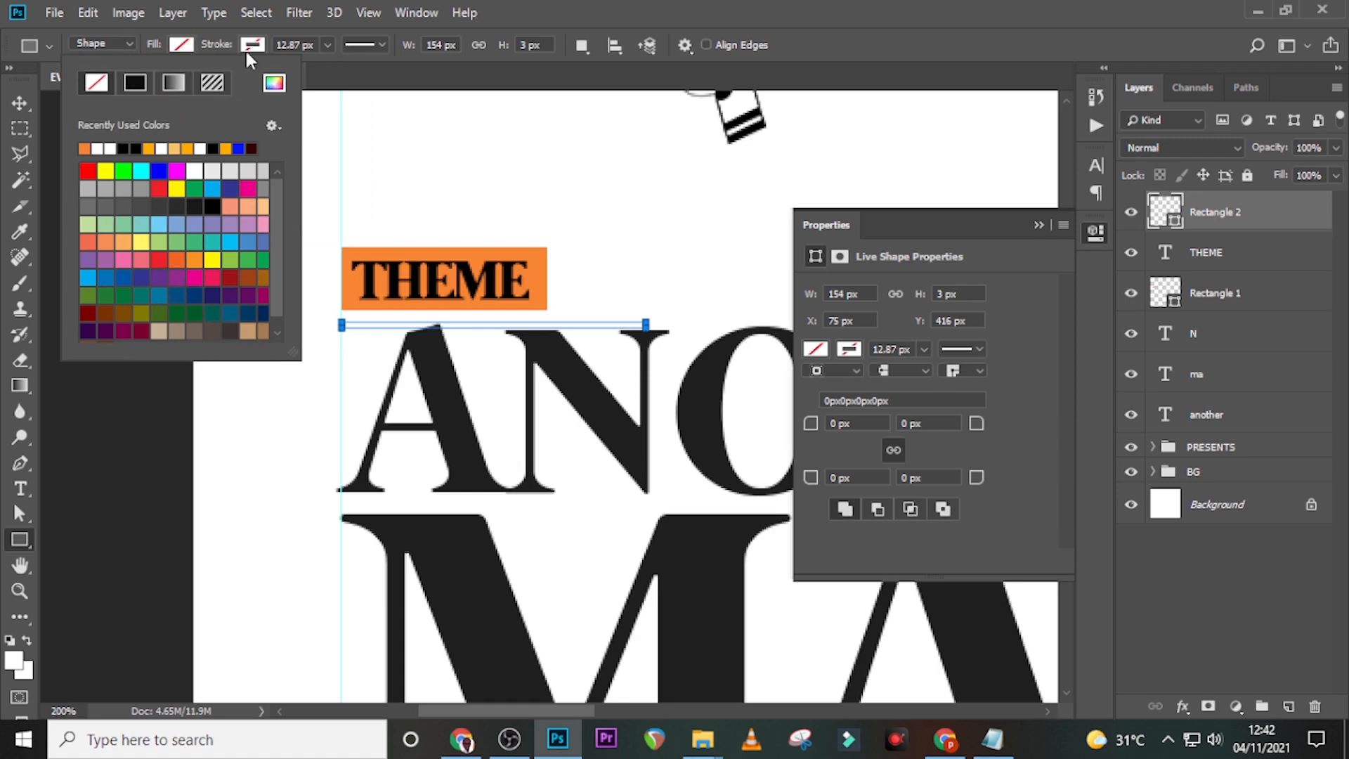
pyautogui.click(273, 83)
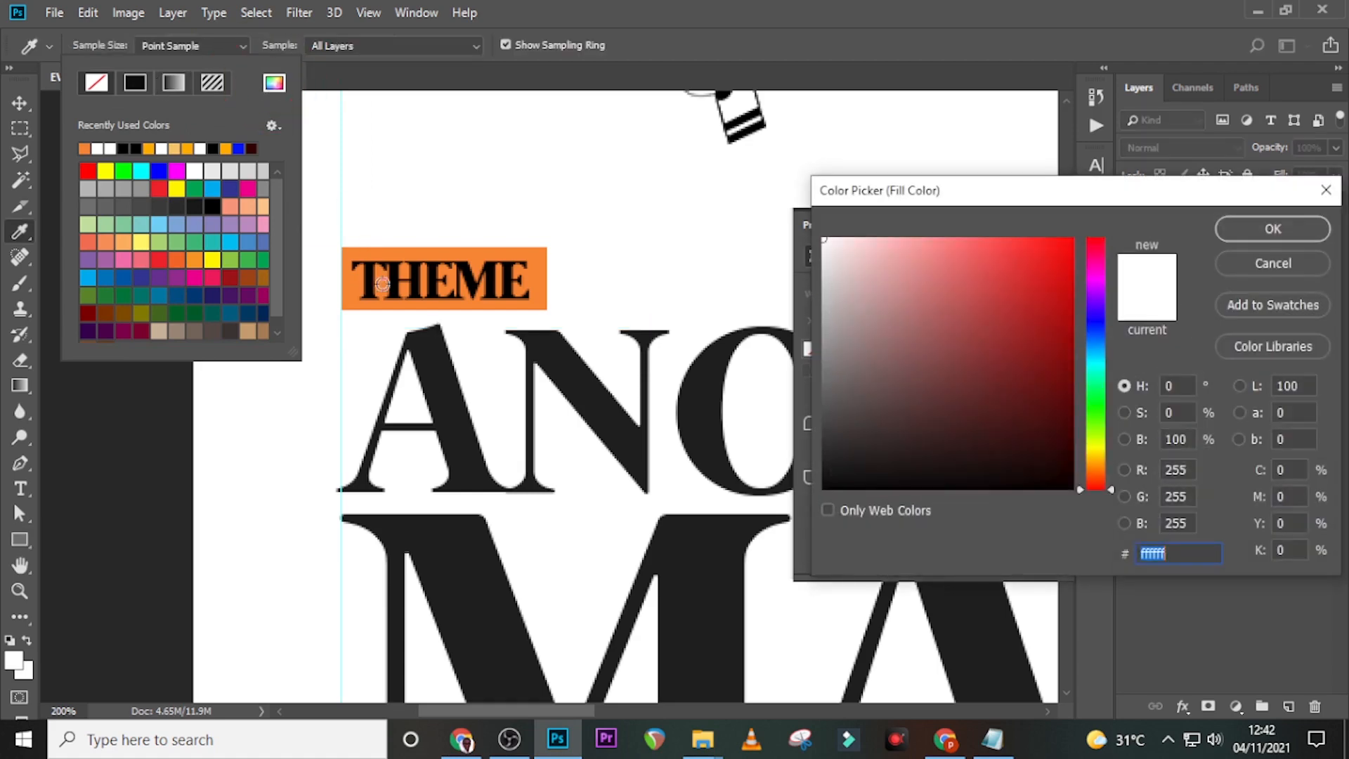
pyautogui.click(369, 259)
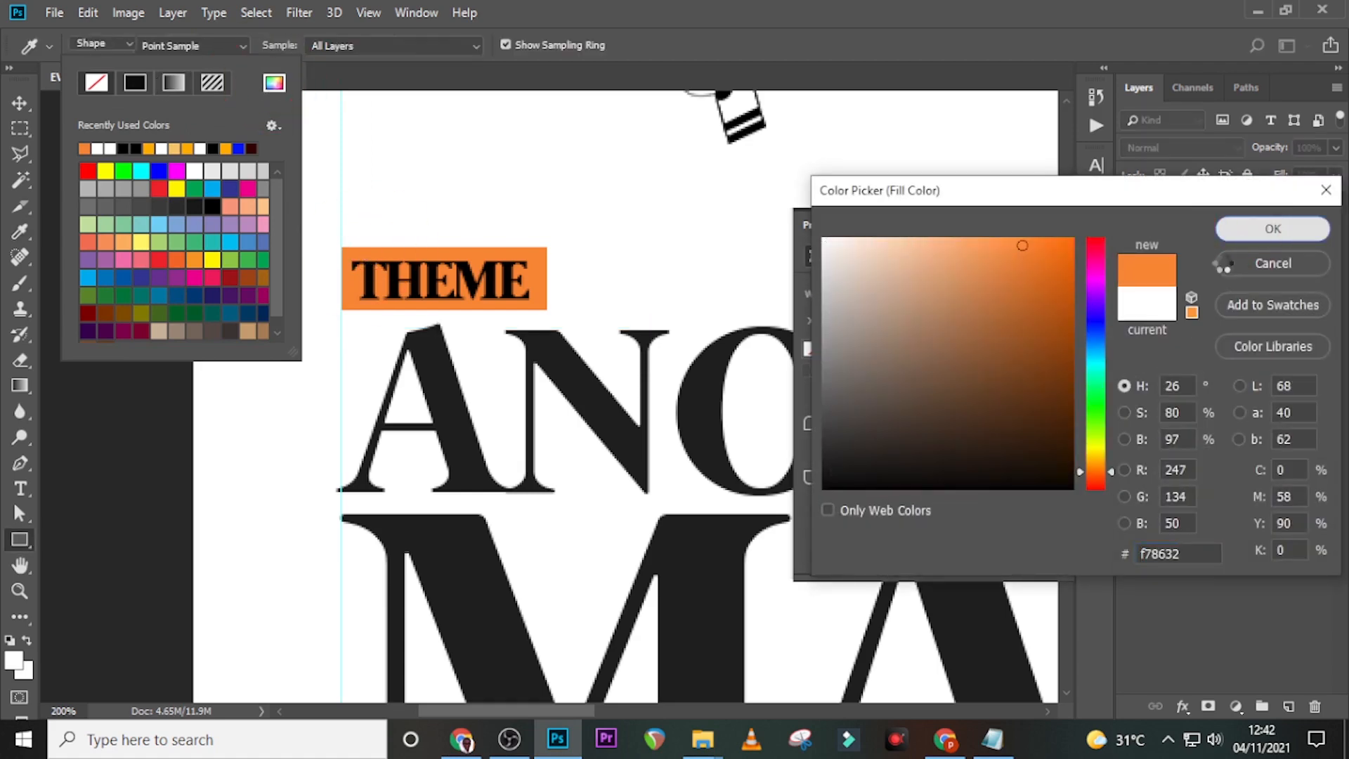
pyautogui.click(1242, 229)
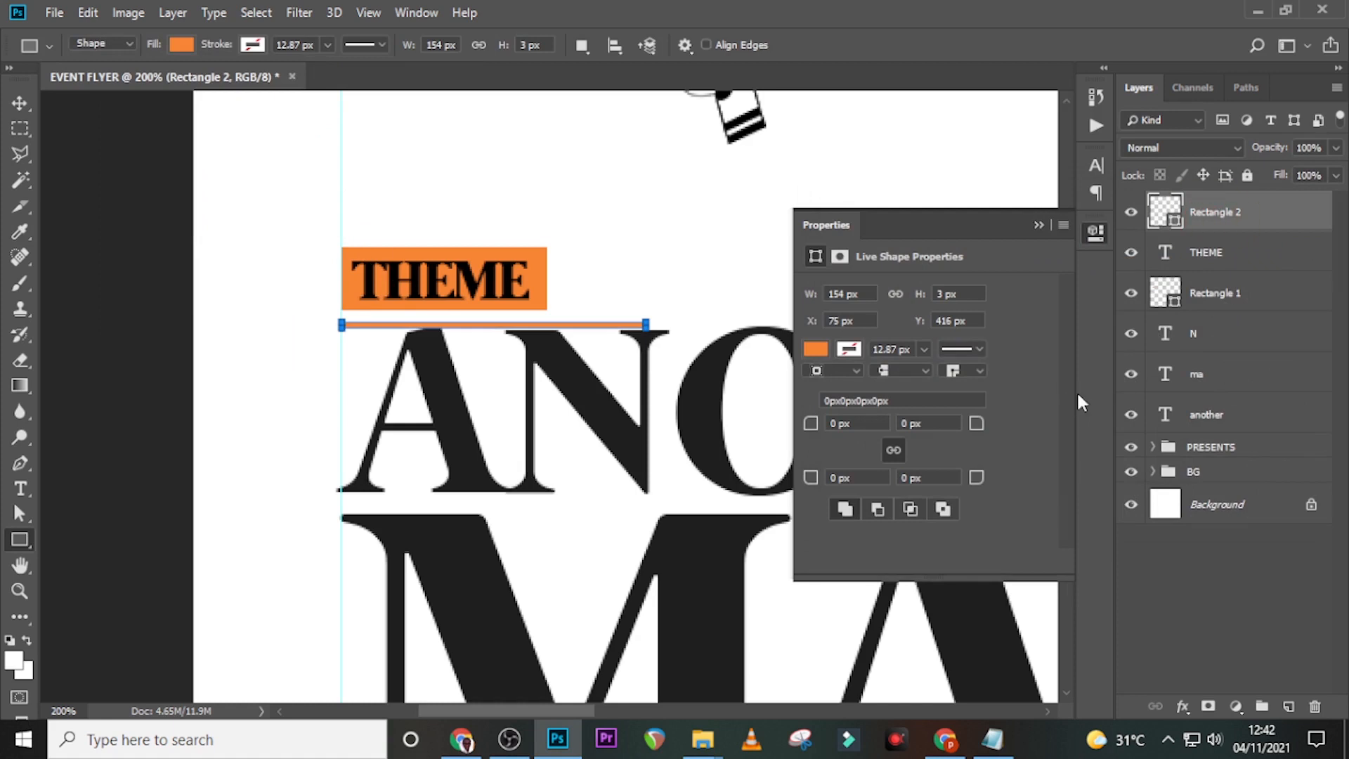
# - Nudge the orange line until it aligns under the THEME box's left edge
pyautogui.press('v')
pyautogui.press('Up')
pyautogui.press('Up')
pyautogui.press('Up')
pyautogui.press('Up')
pyautogui.press('Up')
pyautogui.press('Up')
pyautogui.press('Up')
pyautogui.press('Up')
pyautogui.press('Right')
pyautogui.press('Up')
pyautogui.press('Right')
pyautogui.press('Right')
pyautogui.press('Right')
pyautogui.press('Right')
pyautogui.press('Right')
pyautogui.press('Right')
pyautogui.press('Right')
pyautogui.press('Left')
pyautogui.press('Left')
pyautogui.press('Left')
pyautogui.press('Left')
pyautogui.press('Left')
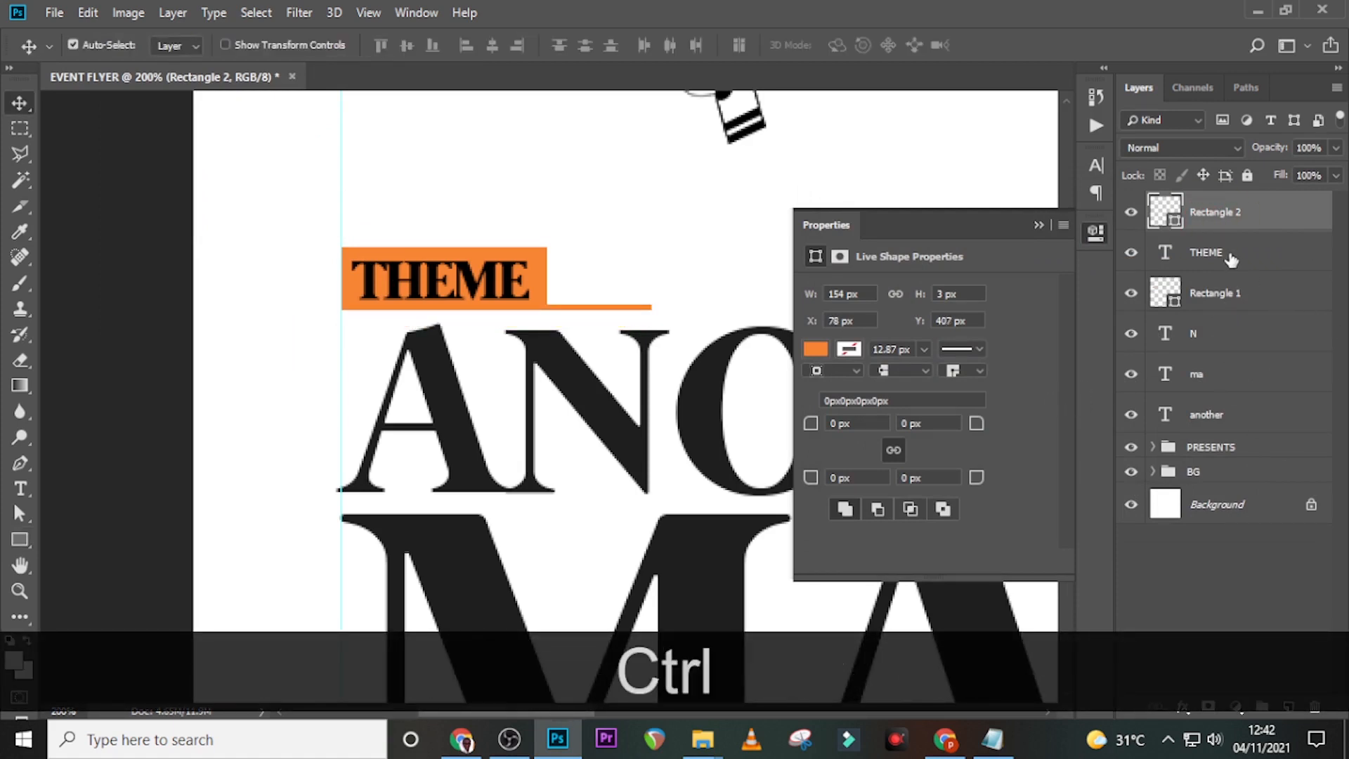
# - Move the THEME text and Rectangle 1 down together by two pixels, then fit the flyer on screen
pyautogui.keyDown('ctrl'); pyautogui.click(1217, 266); pyautogui.keyUp('ctrl')
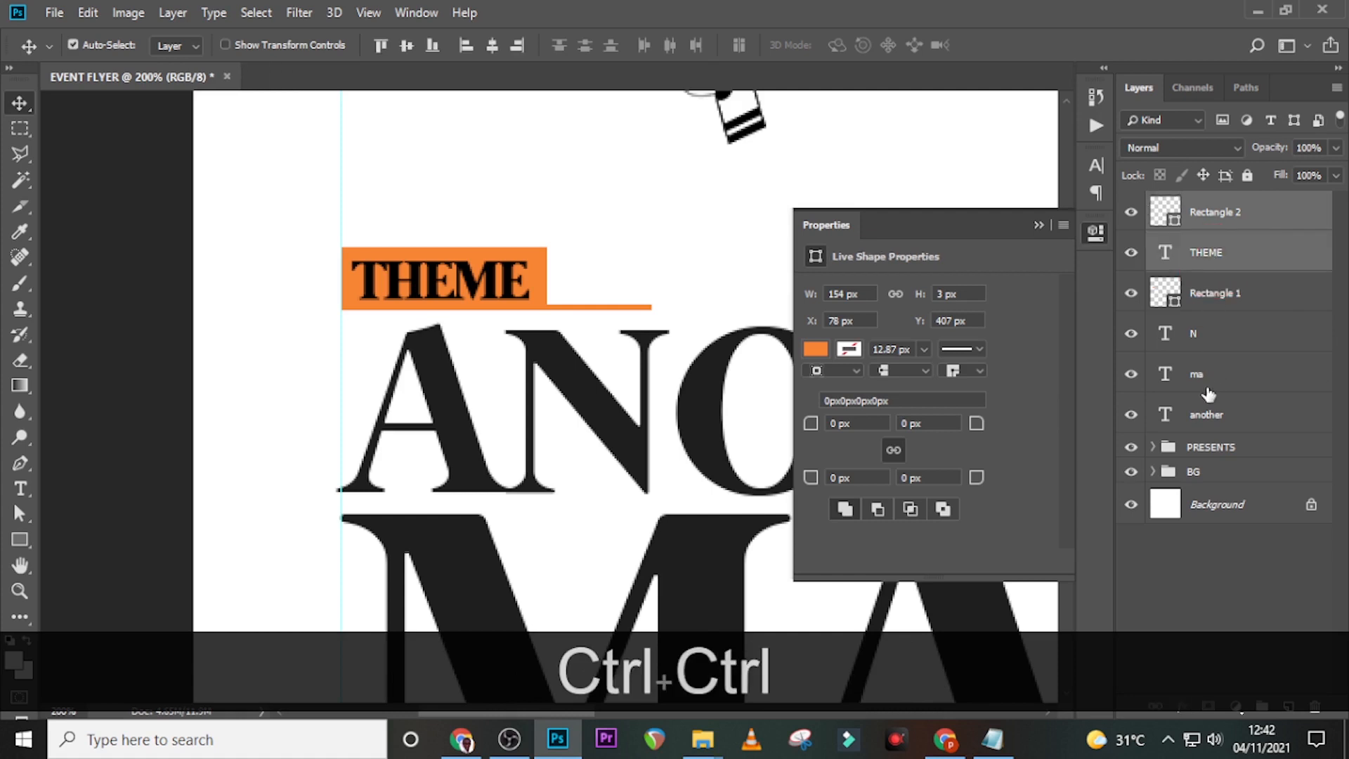
pyautogui.keyDown('ctrl'); pyautogui.click(1207, 296); pyautogui.keyUp('ctrl')
pyautogui.press('Down')
pyautogui.press('Down')
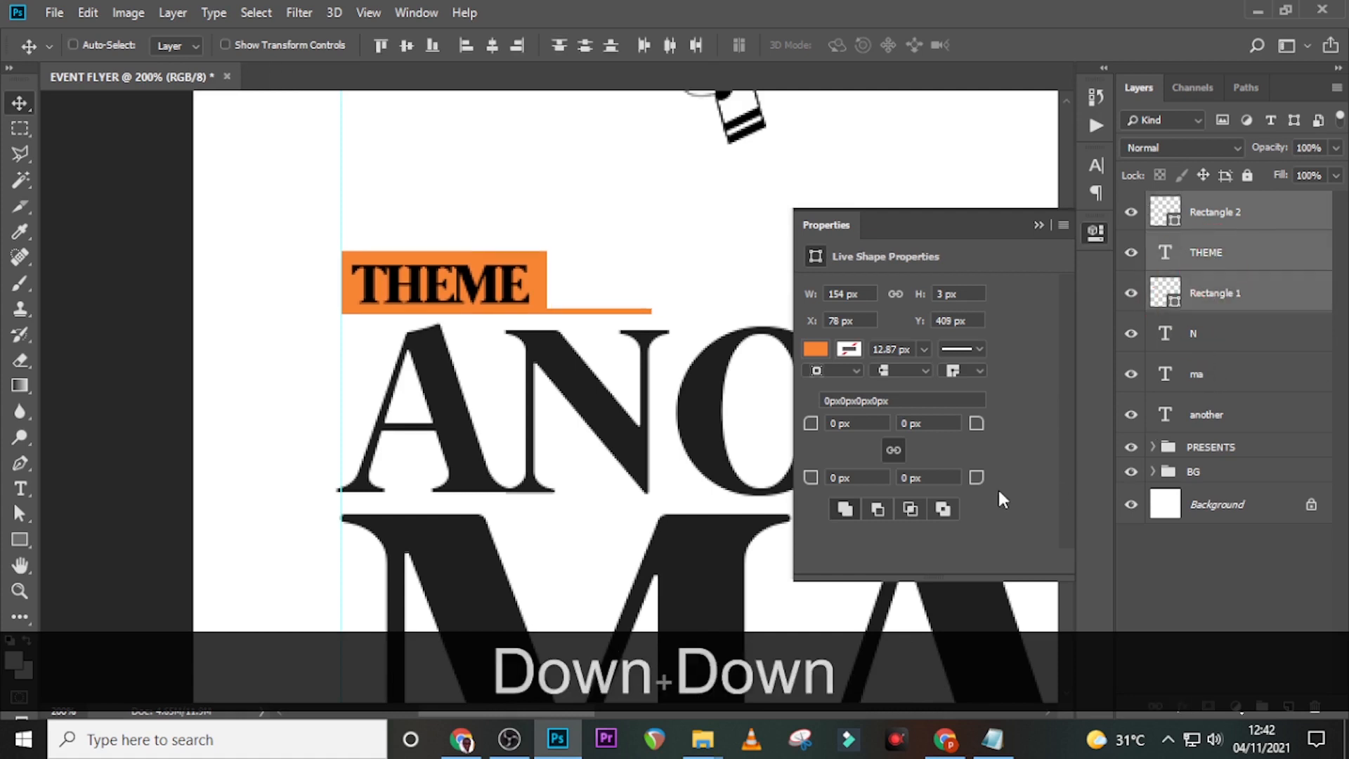
pyautogui.press('Down')
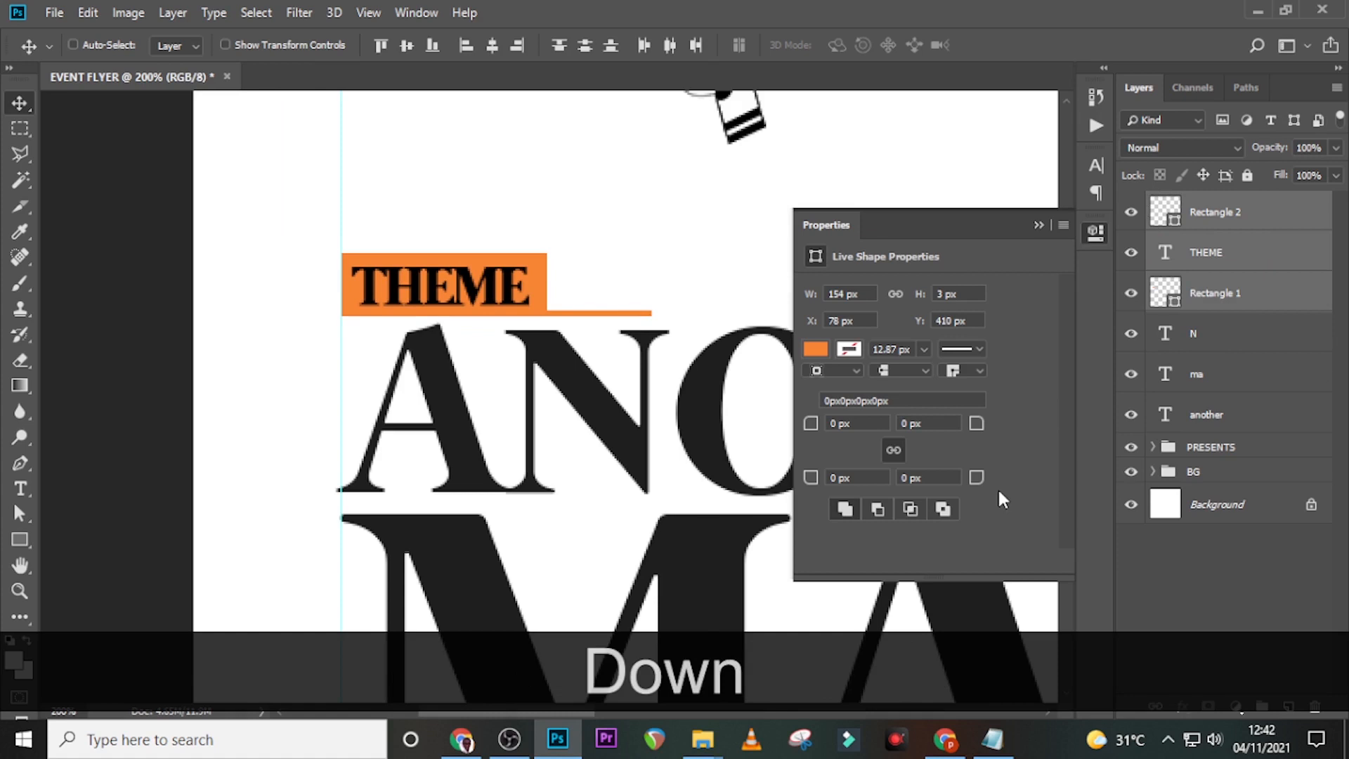
pyautogui.hotkey('ctrl', '0')
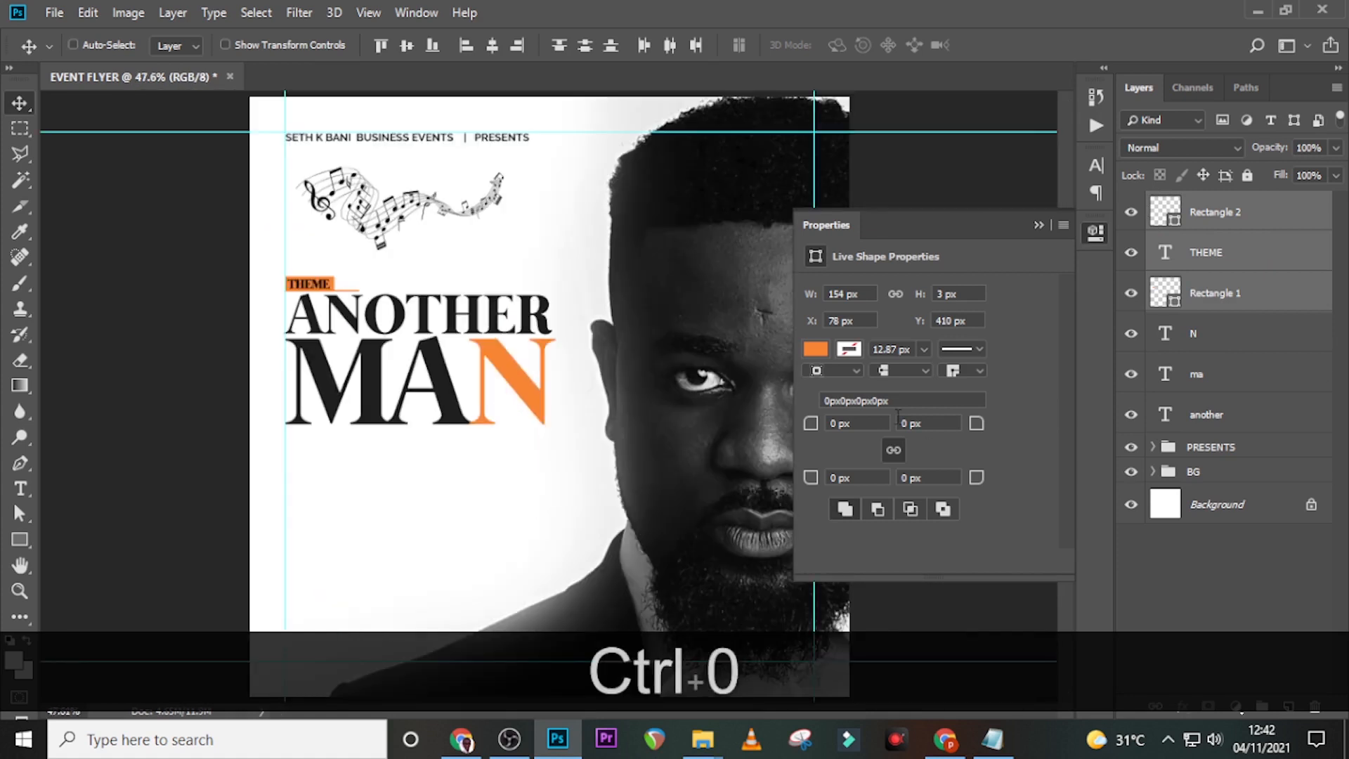
# - Reorder layers so Rectangle 1 sits above the box and THEME text is on top
pyautogui.click(1039, 225)
pyautogui.moveTo(1224, 309); pyautogui.dragTo(1233, 254)
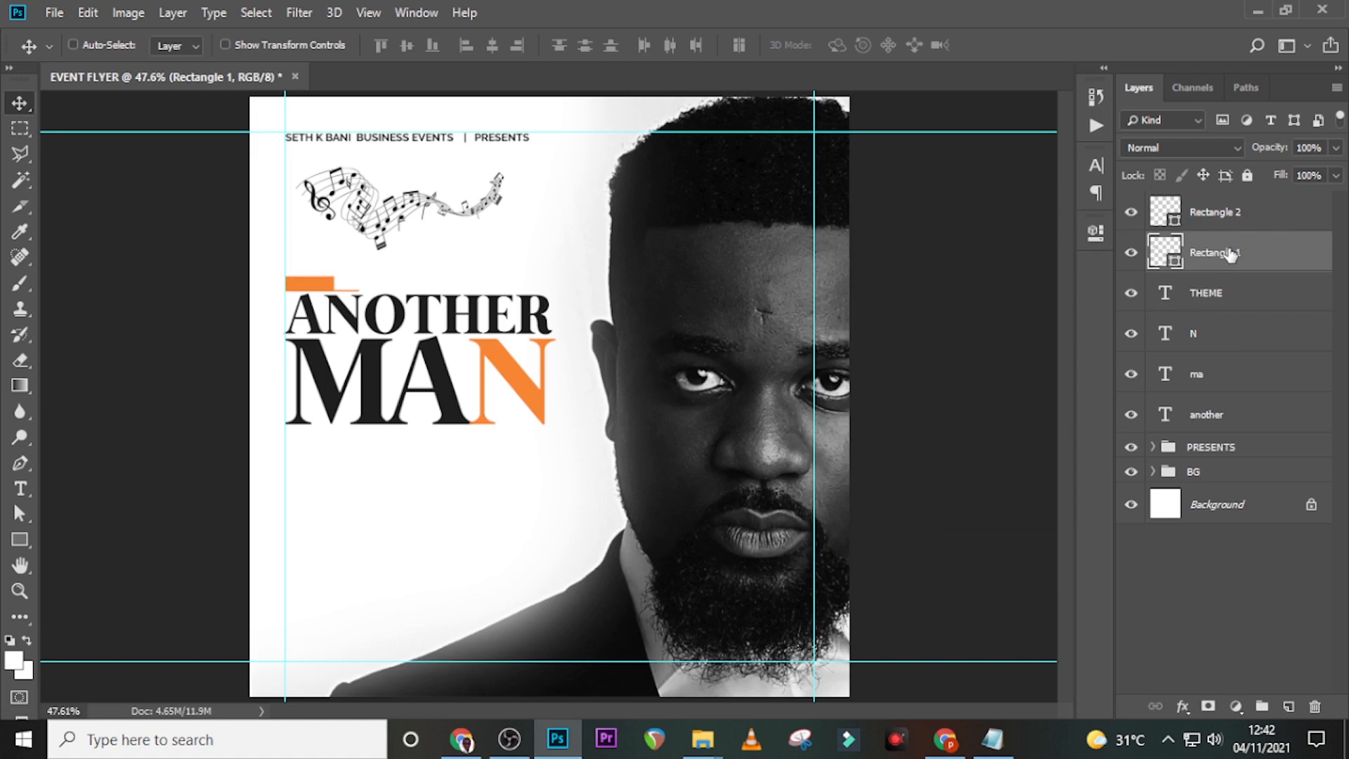
pyautogui.click(1208, 293)
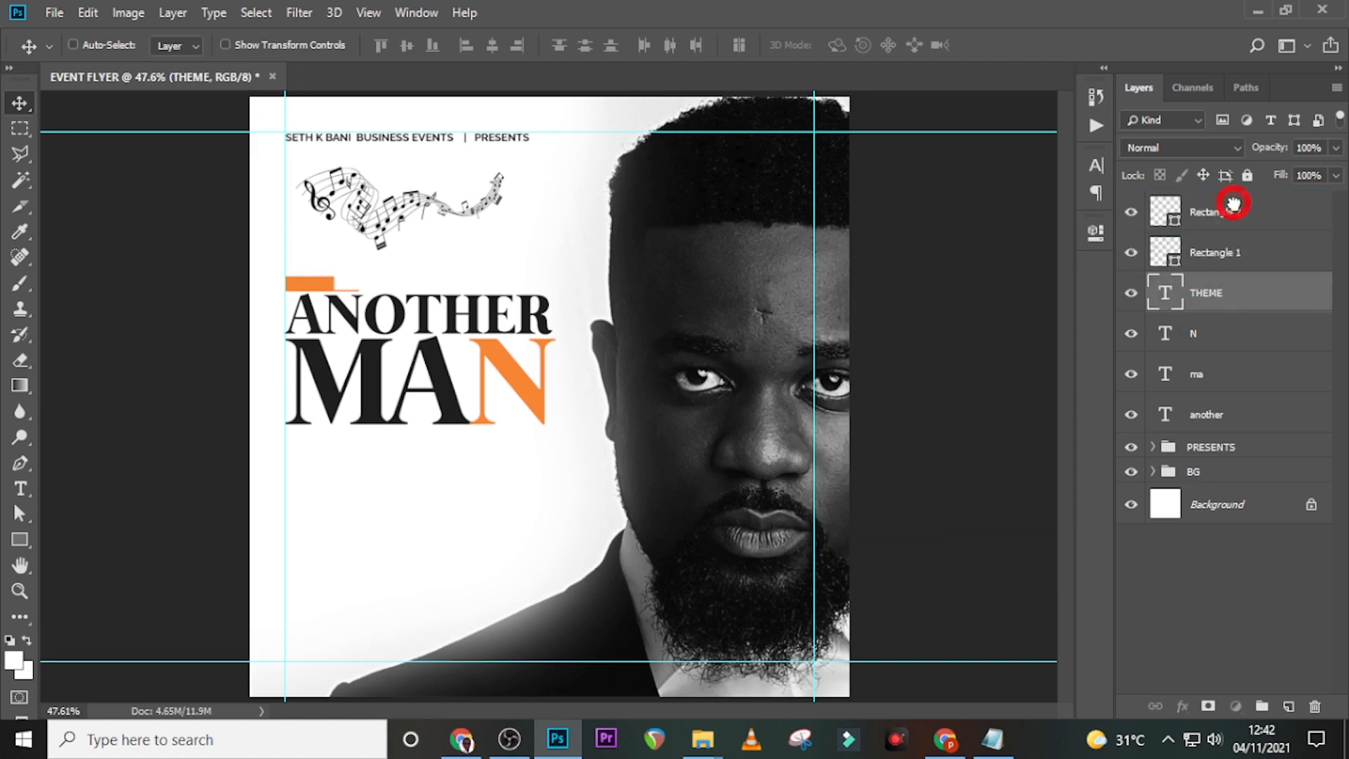
pyautogui.moveTo(1233, 203); pyautogui.dragTo(1233, 206)
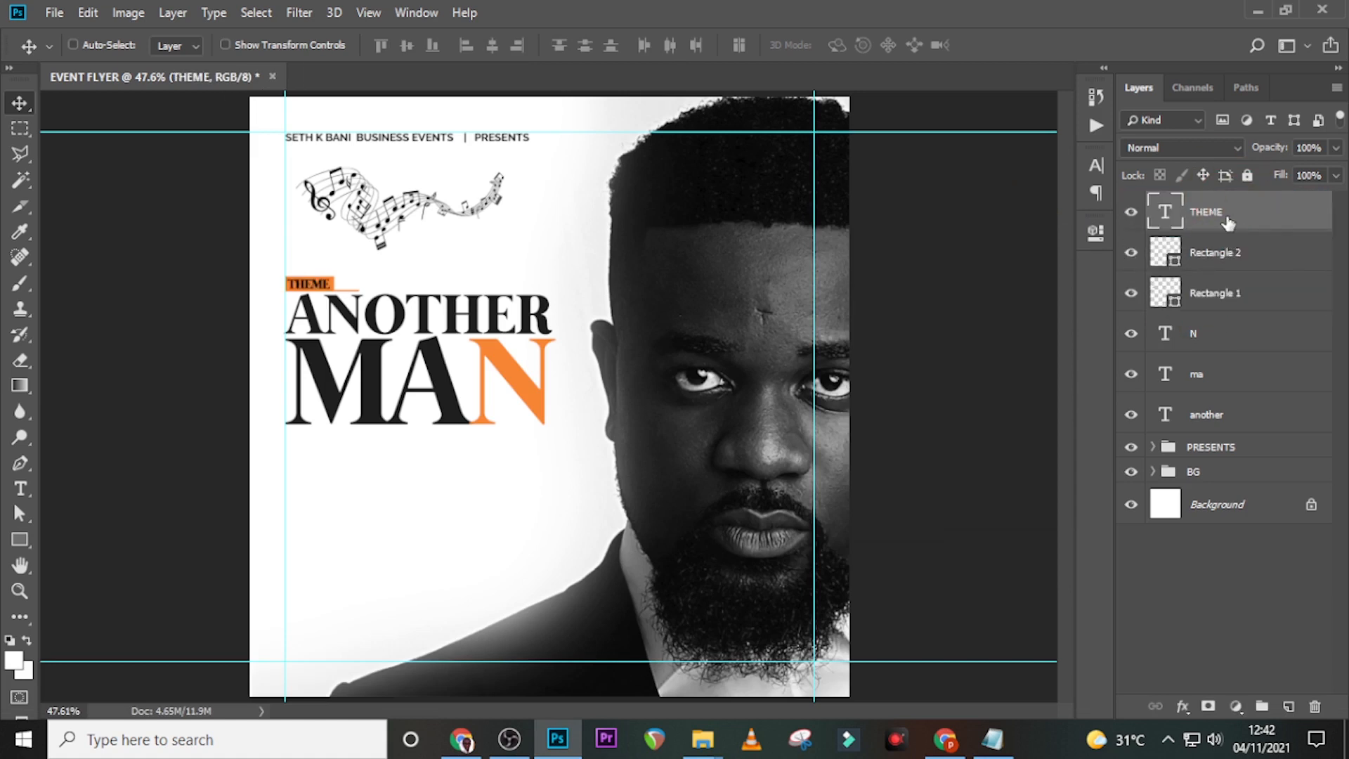
# - Group the layers from THEME down to 'another' and name the group THENE
pyautogui.keyDown('shift'); pyautogui.click(1215, 408); pyautogui.keyUp('shift')
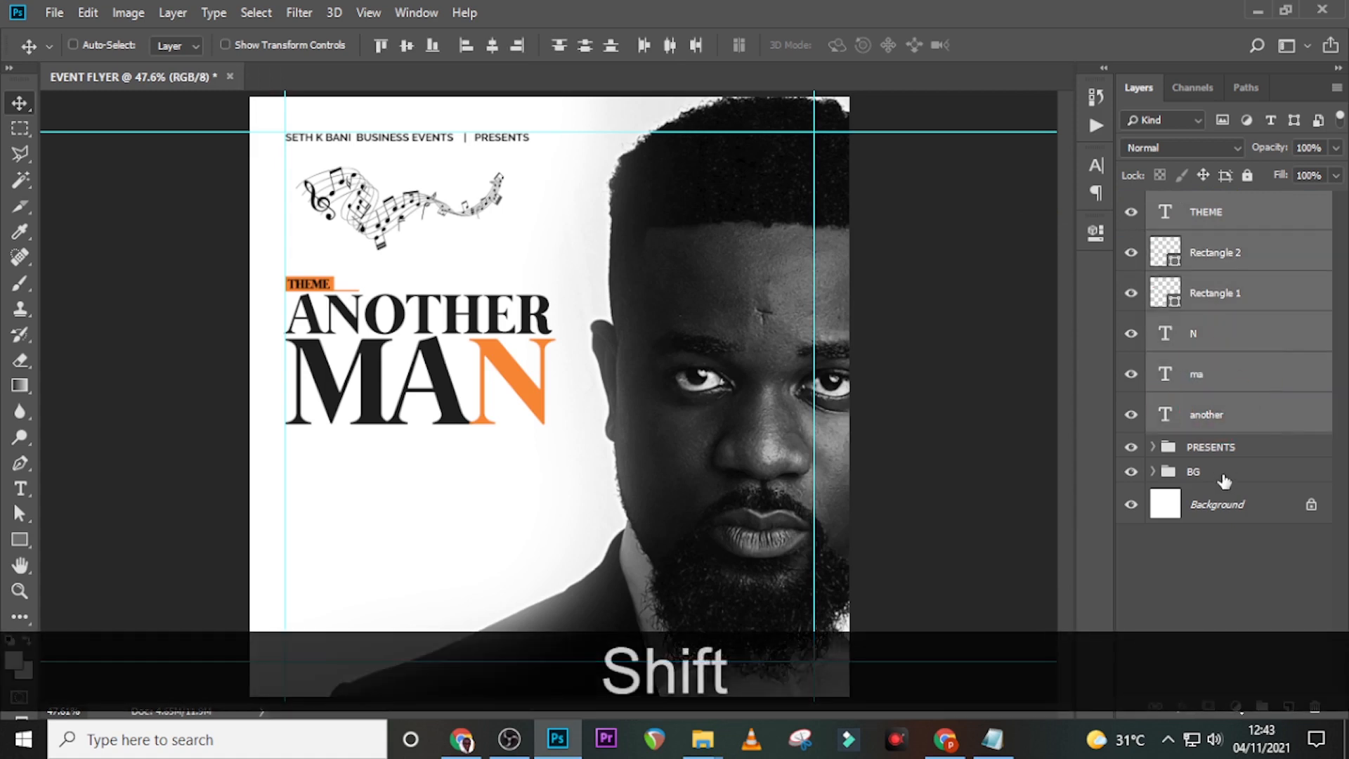
pyautogui.hotkey('ctrl', 'g')
pyautogui.click(1206, 204)
pyautogui.doubleClick(1206, 204)
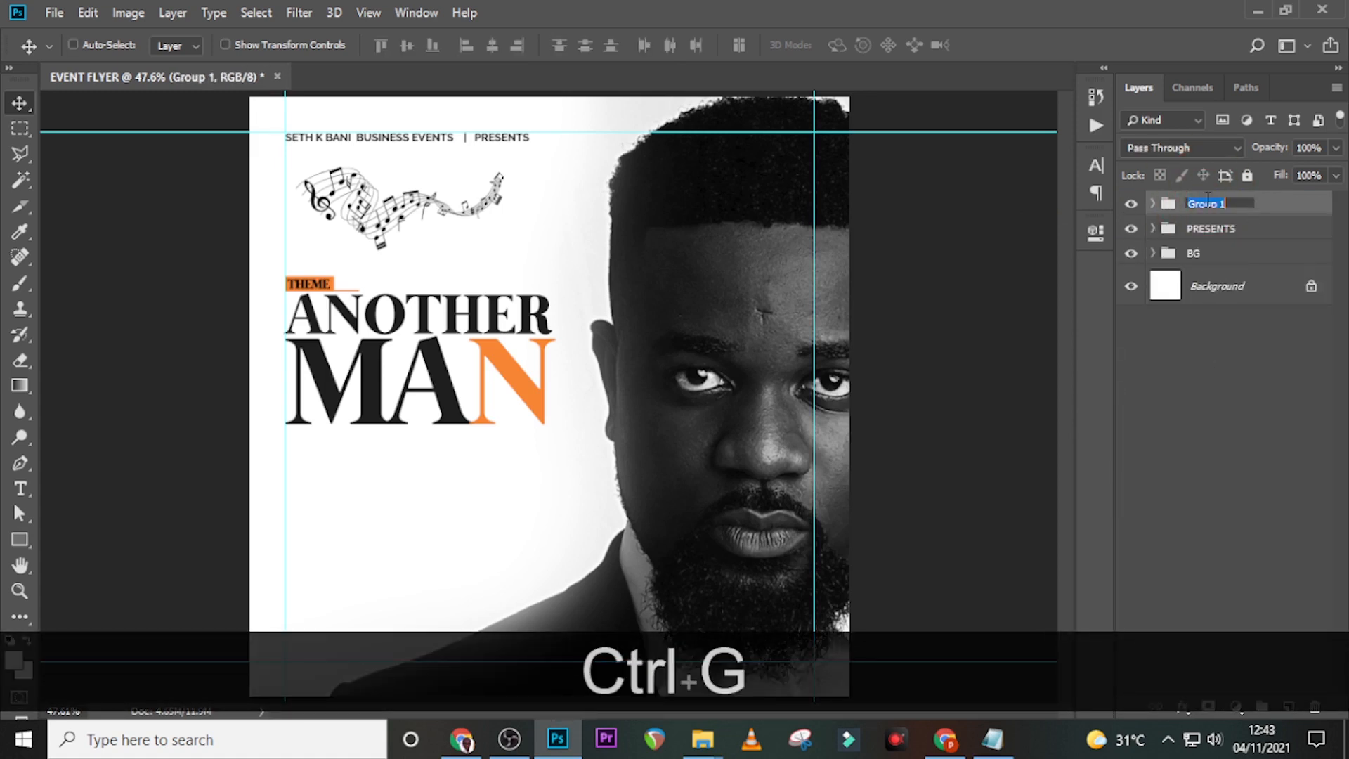
pyautogui.write('THENE')
pyautogui.press('Return')
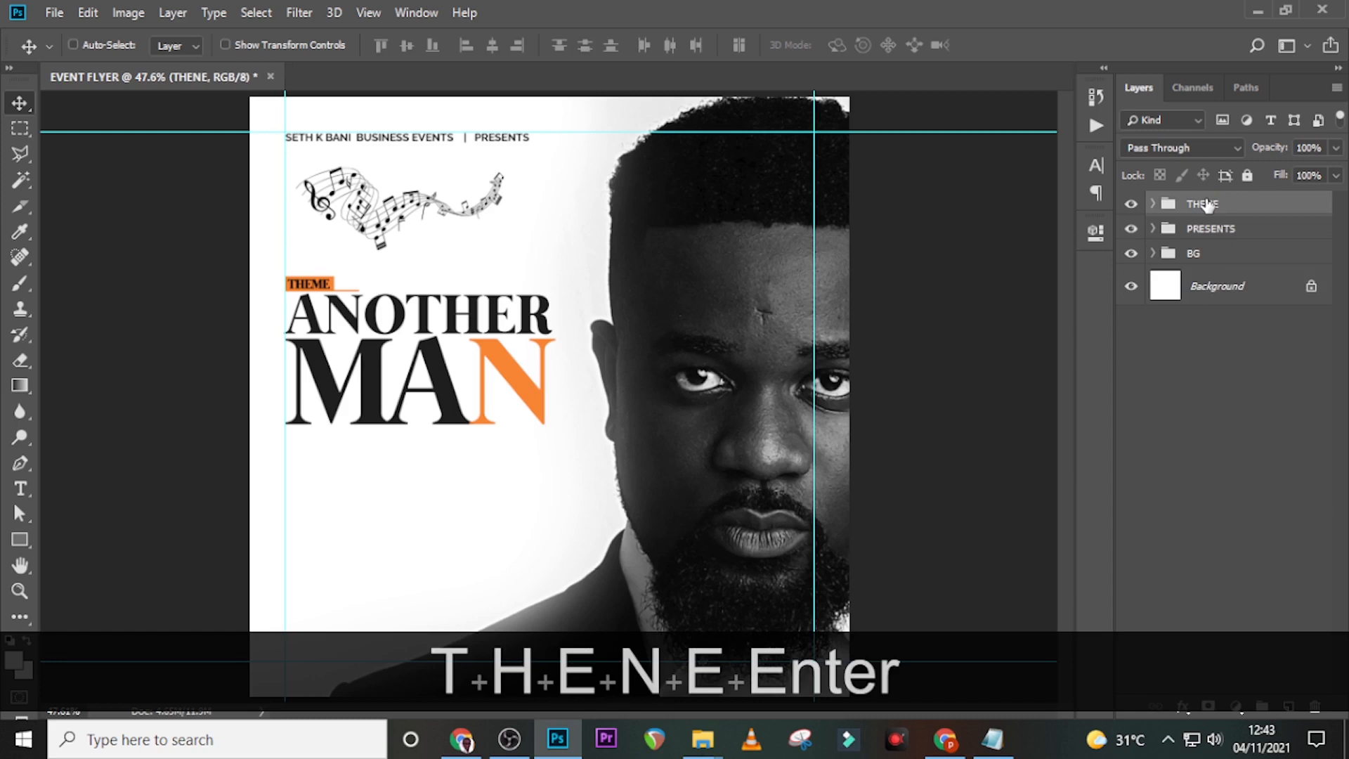
pyautogui.click(1131, 205)
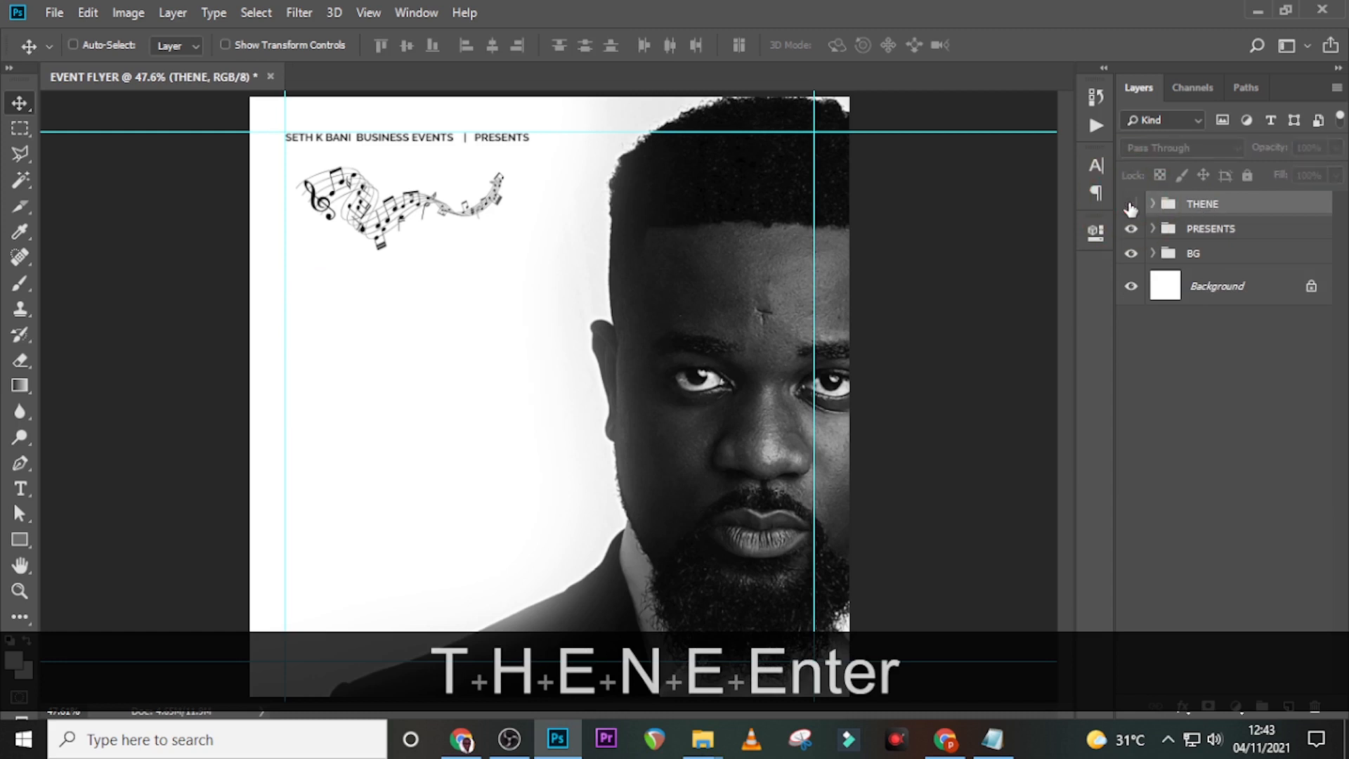
pyautogui.click(1131, 205)
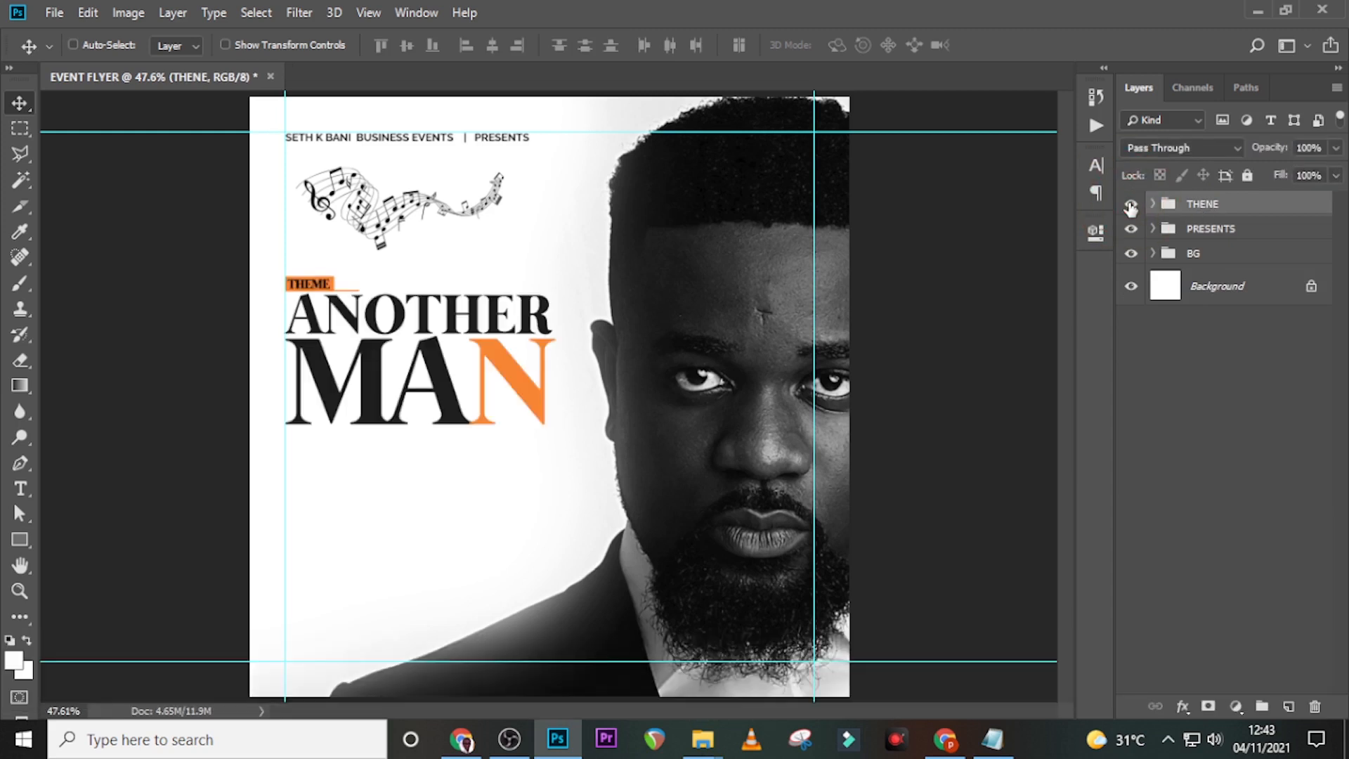
# - Add a new text layer below MAN with the host's name pasted from the notes
pyautogui.press('t')
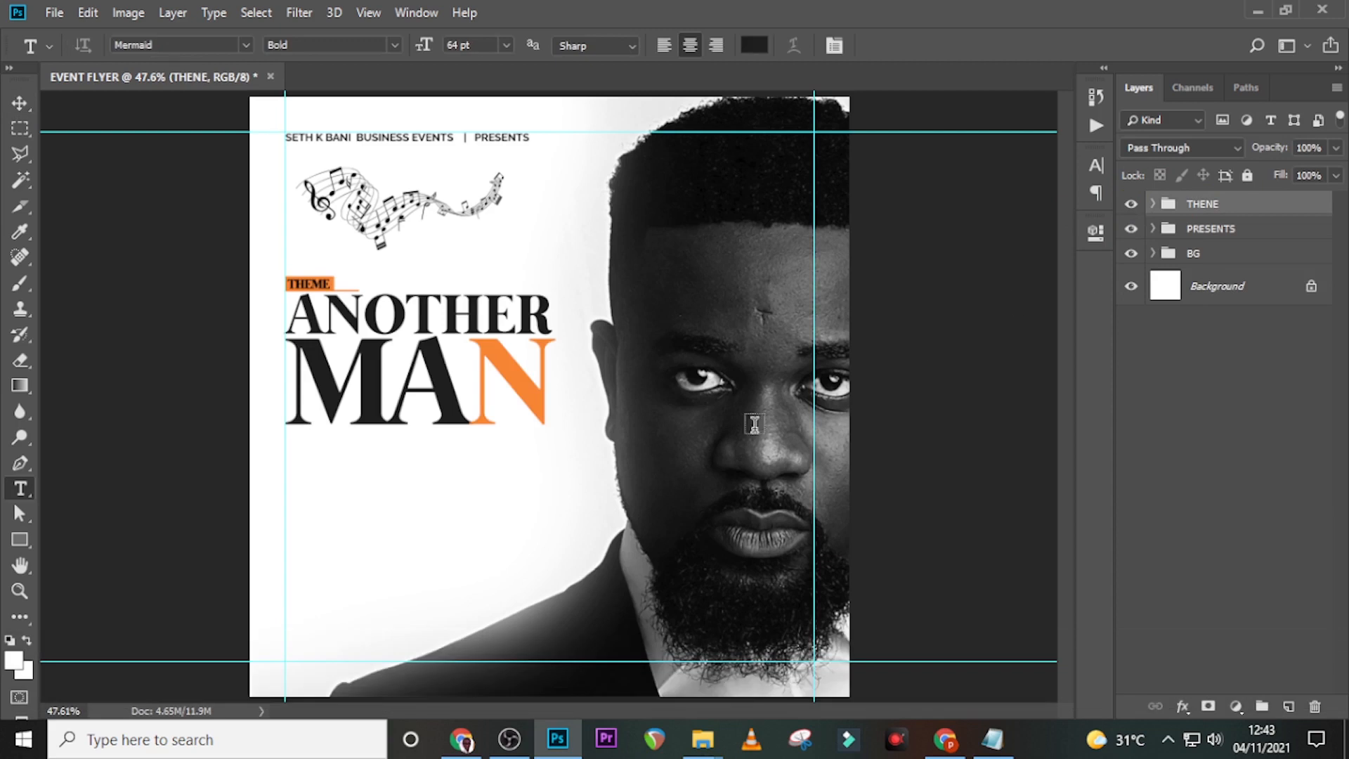
pyautogui.click(372, 522)
pyautogui.click(993, 739)
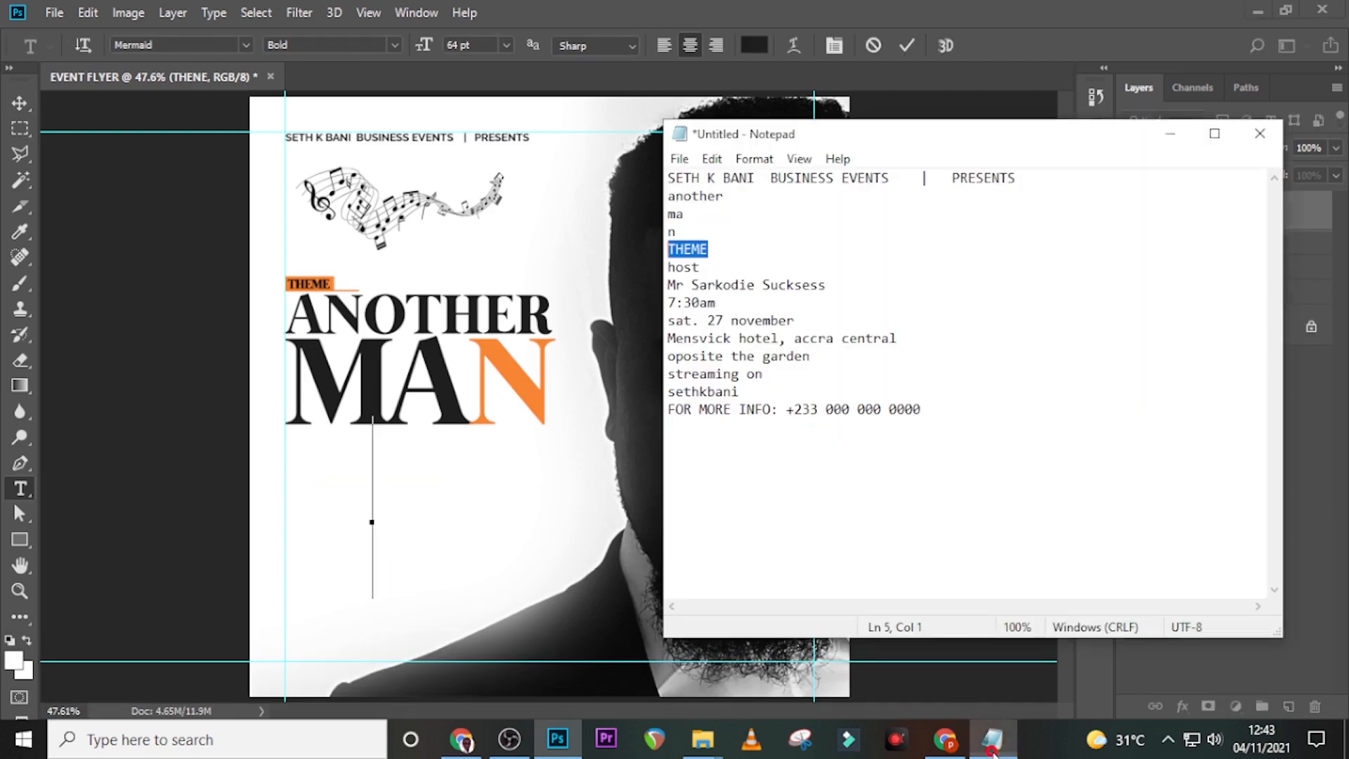
pyautogui.moveTo(849, 286); pyautogui.dragTo(667, 286)
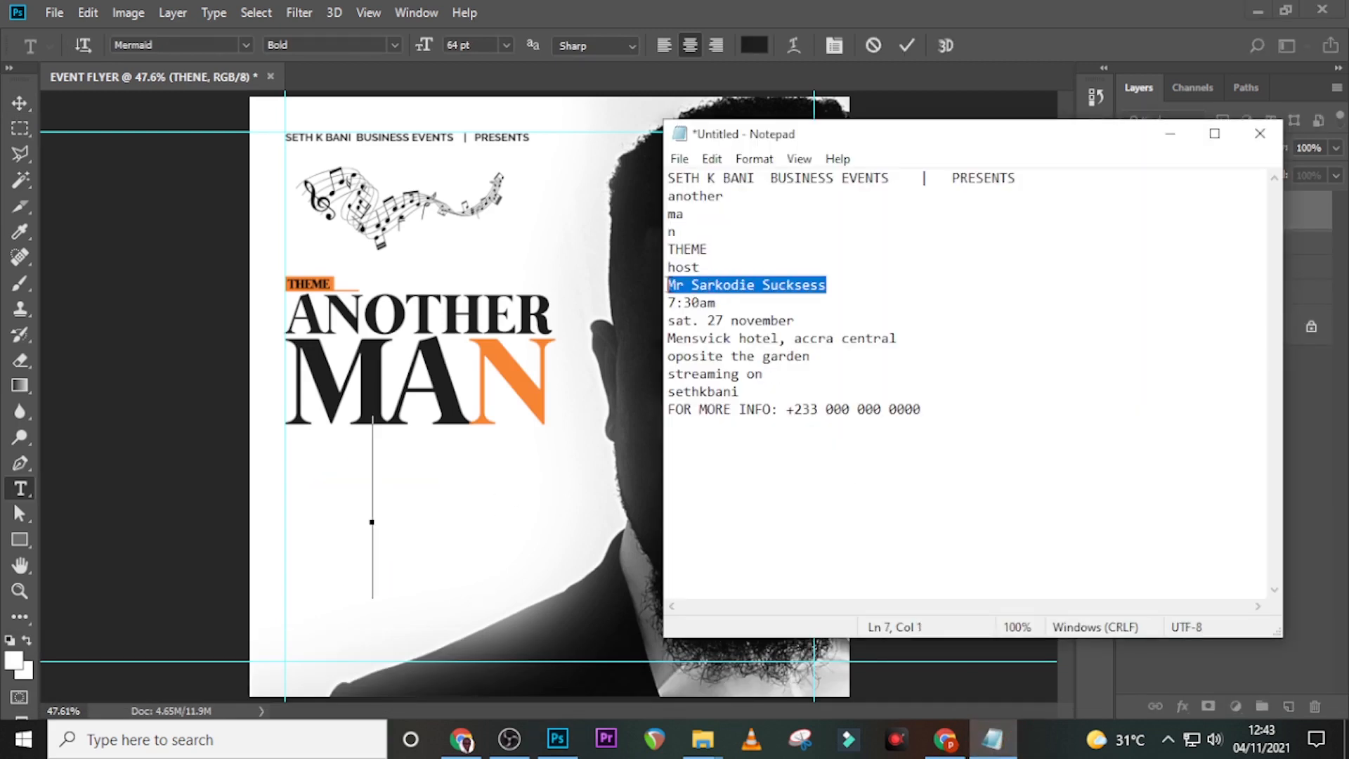
pyautogui.hotkey('ctrl', 'c')
pyautogui.click(681, 9)
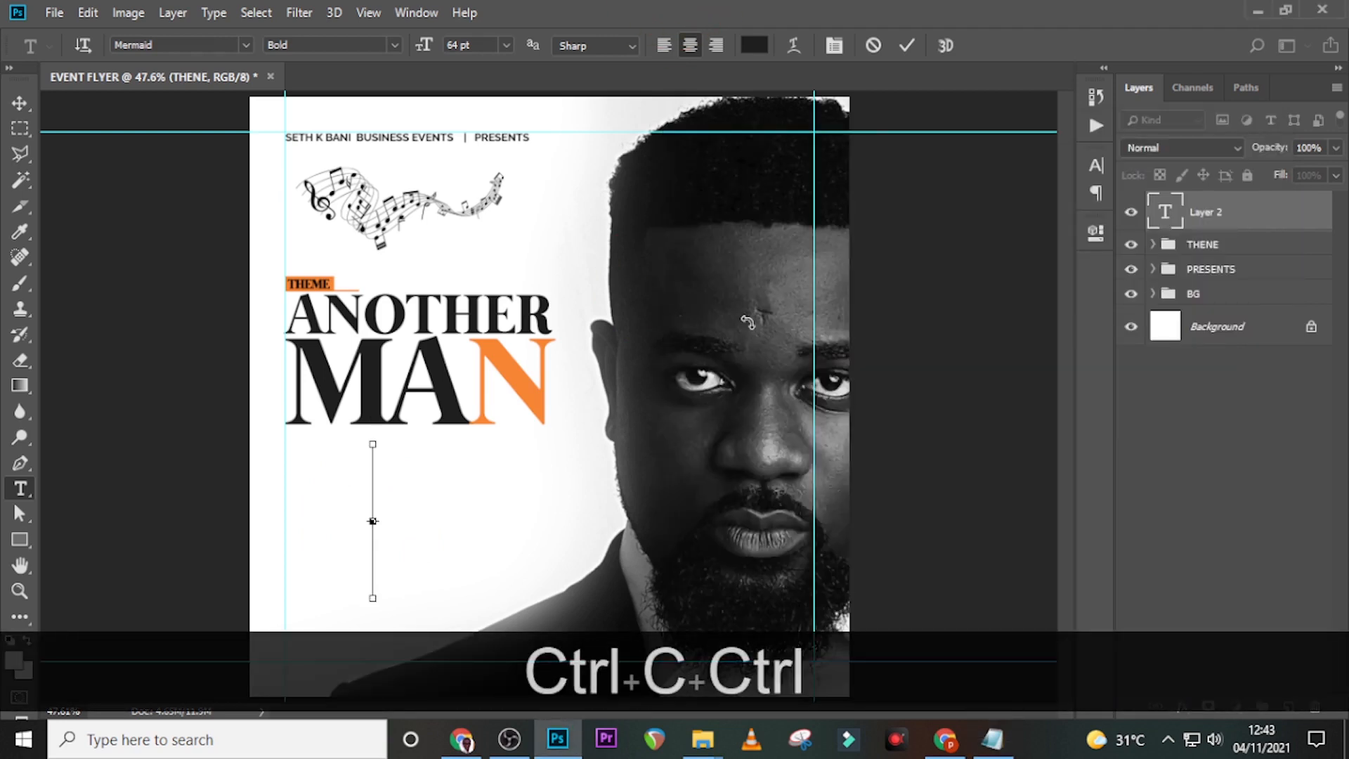
pyautogui.hotkey('ctrl', 'v')
pyautogui.click(1167, 217)
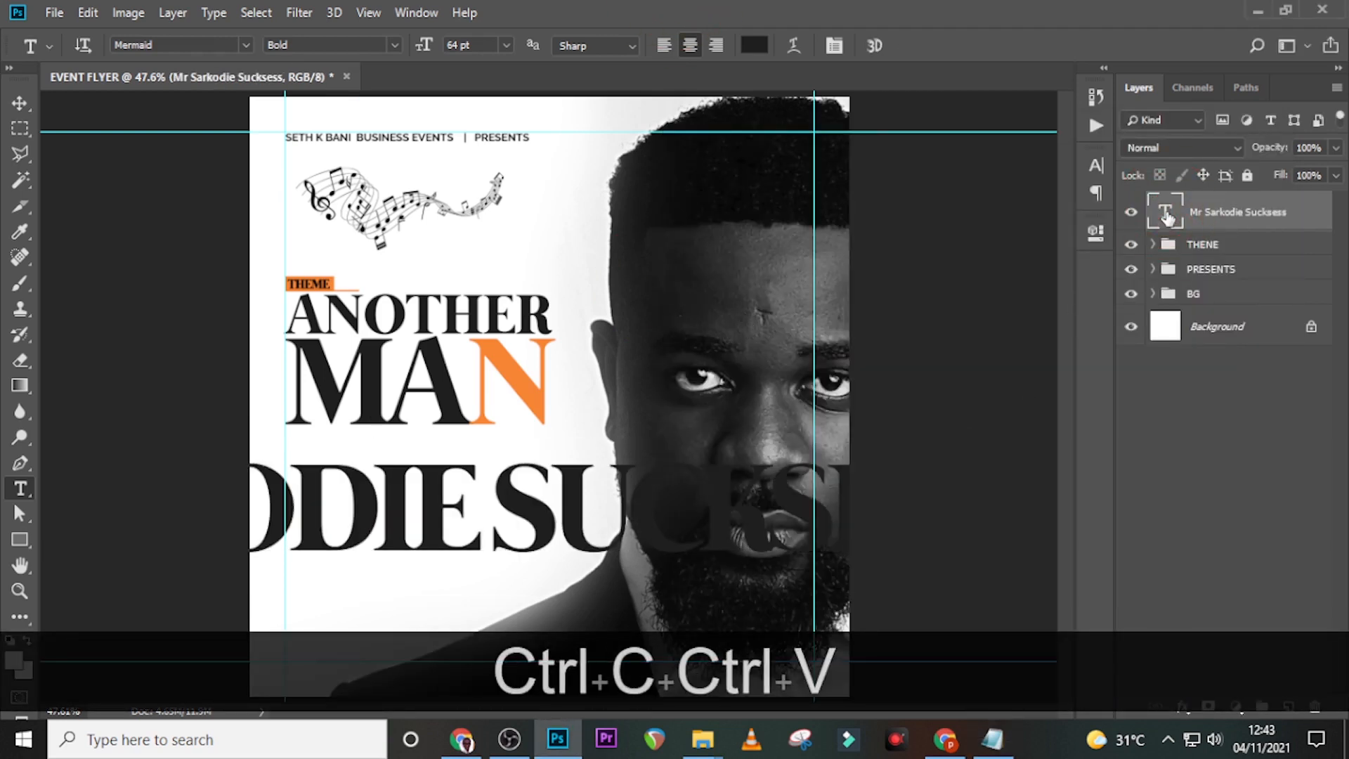
# - Style the name in Taken by Vultures Demo, 15 pt, 0 tracking, no caps, colour #6F0202
pyautogui.click(1096, 165)
pyautogui.click(975, 190)
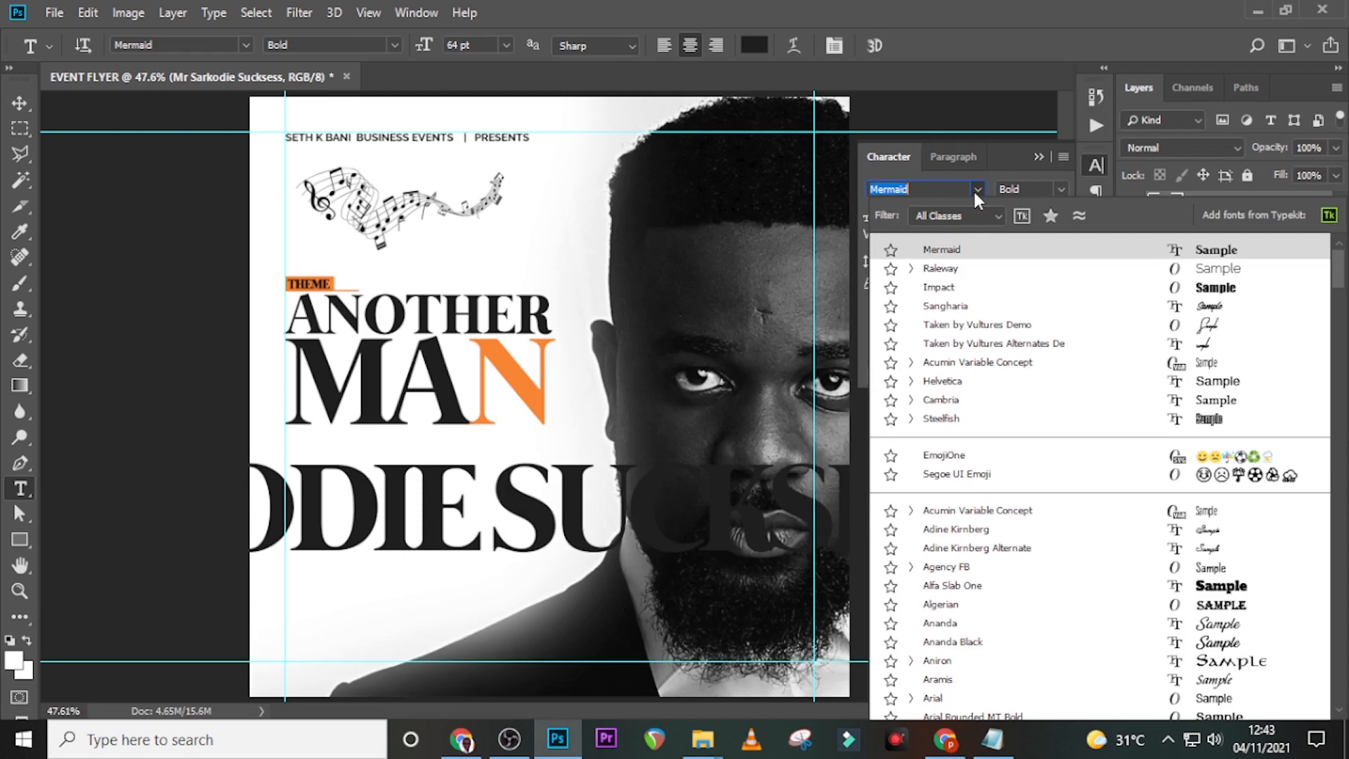
pyautogui.click(972, 324)
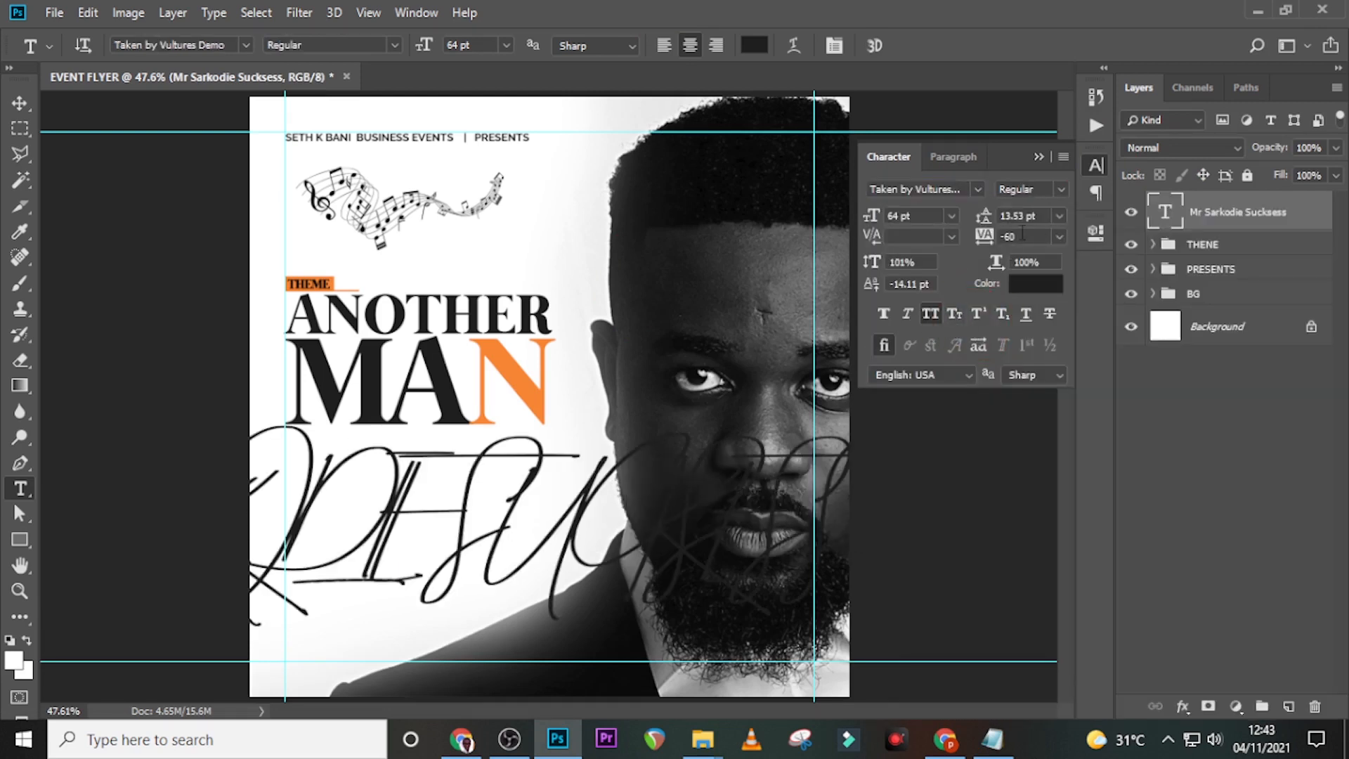
pyautogui.click(934, 316)
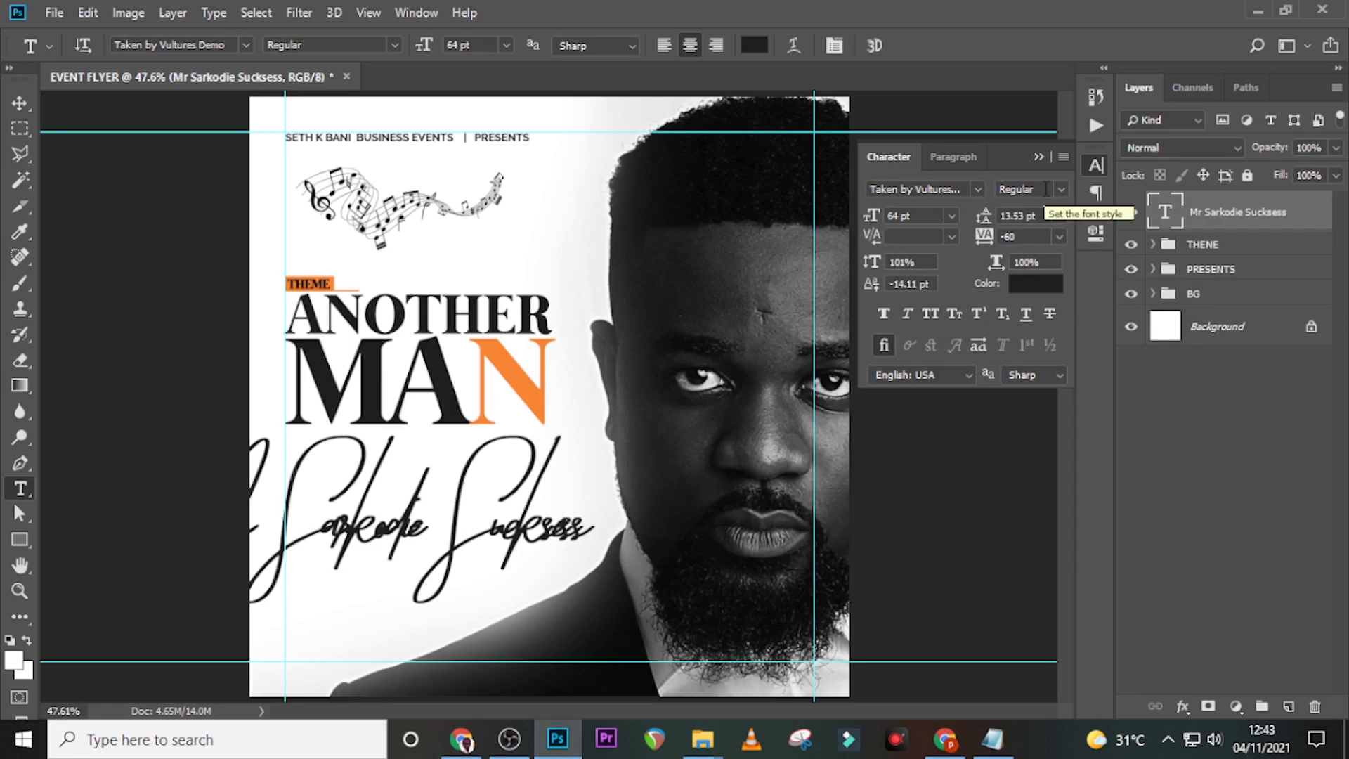
pyautogui.click(924, 217)
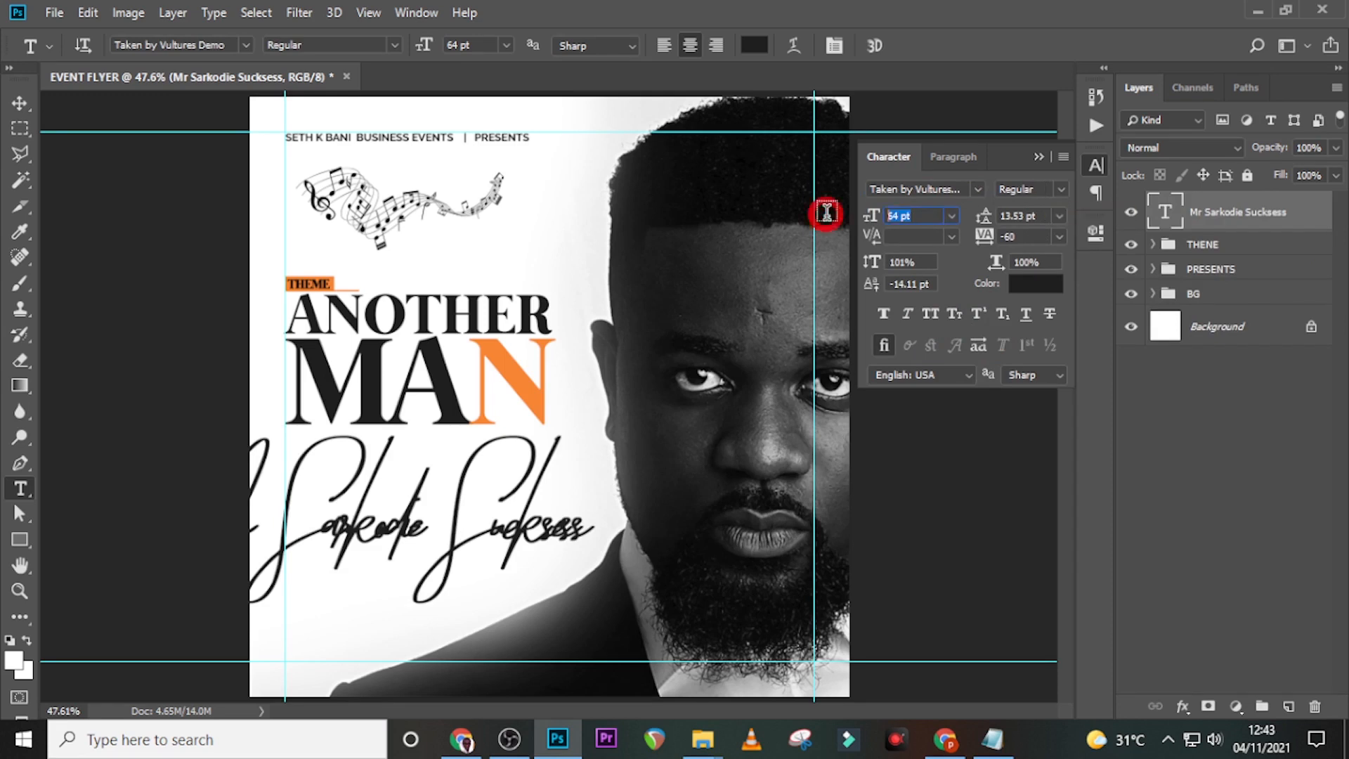
pyautogui.write('15')
pyautogui.press('Return')
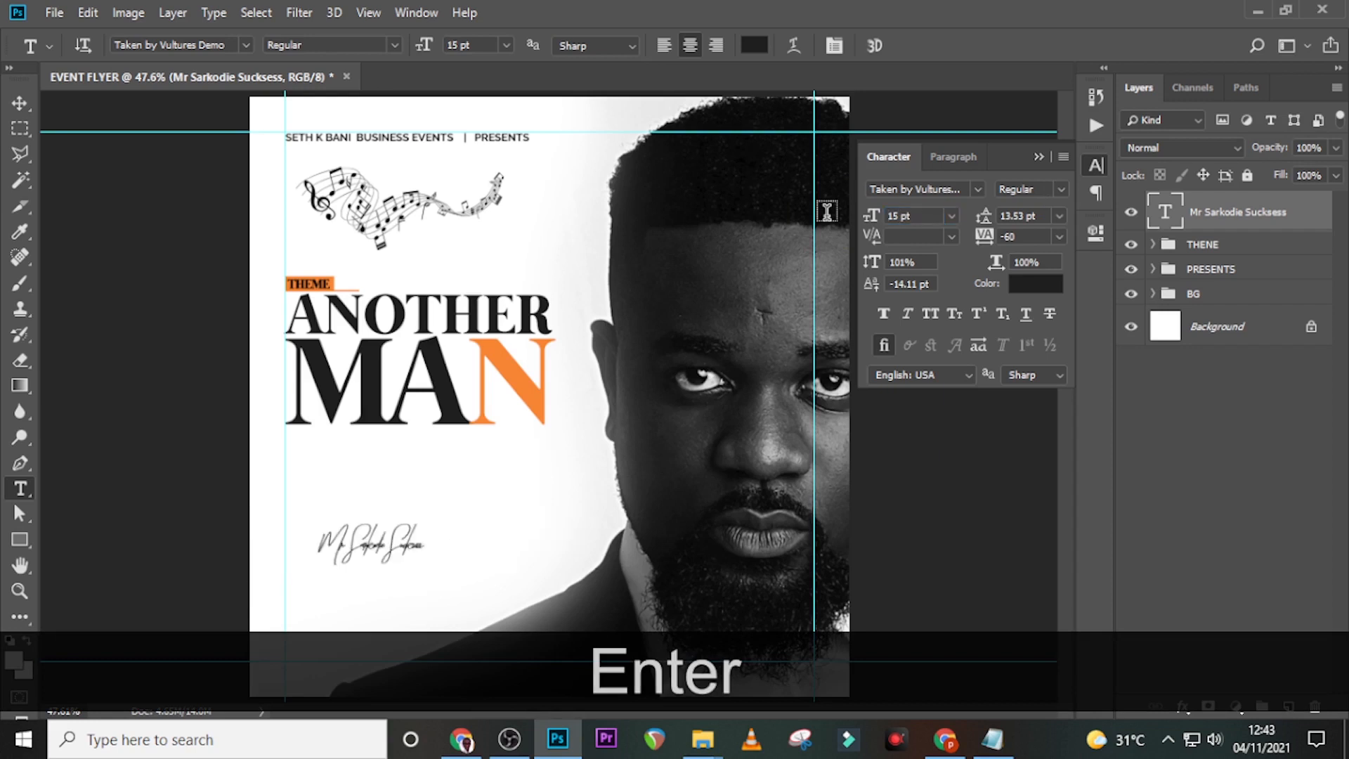
pyautogui.click(1029, 235)
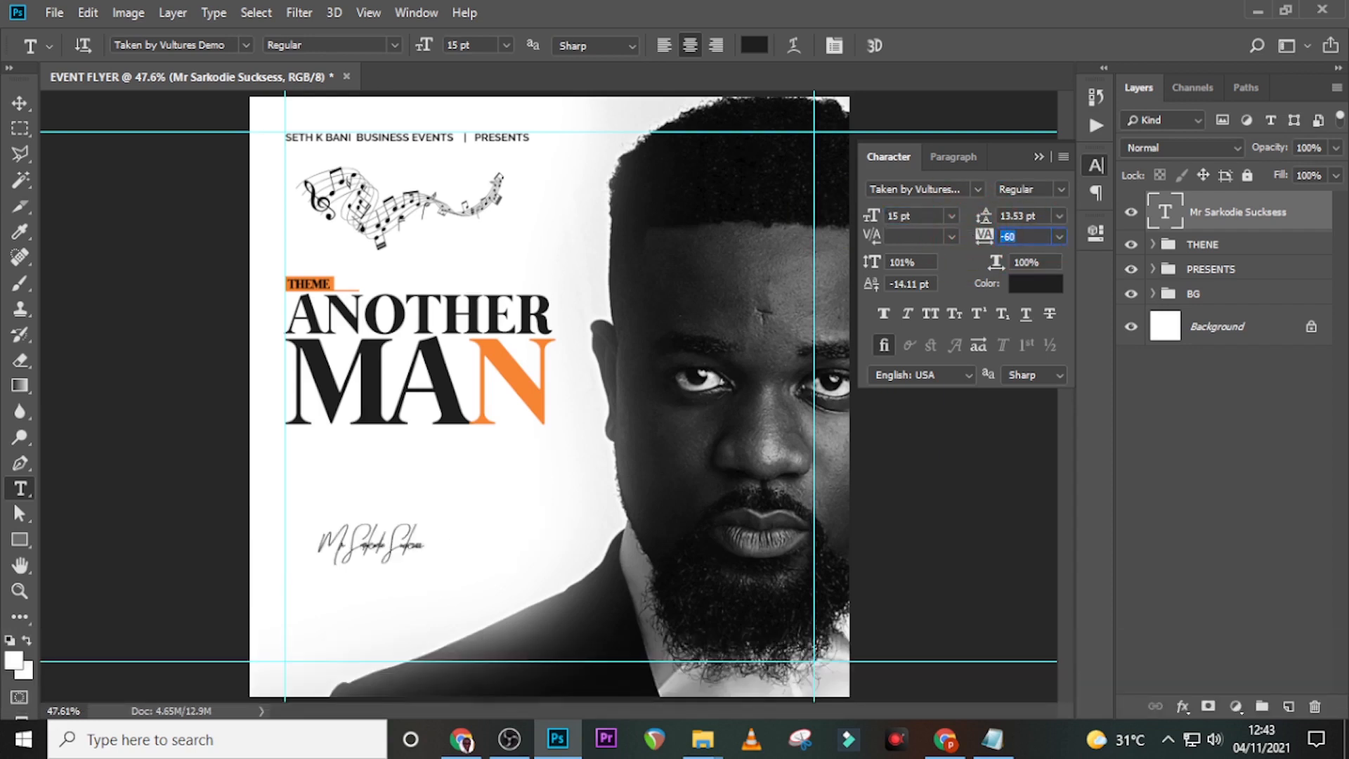
pyautogui.write('0')
pyautogui.press('Return')
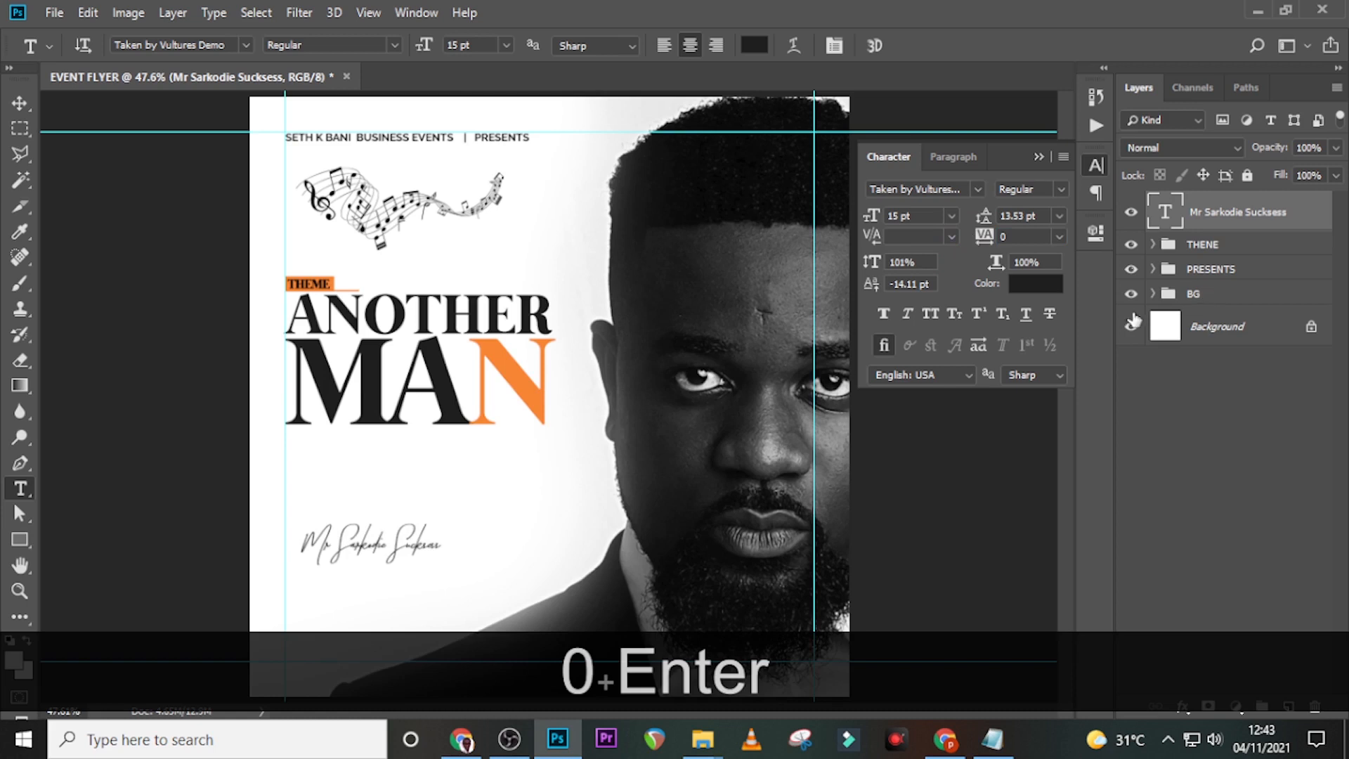
pyautogui.click(1036, 283)
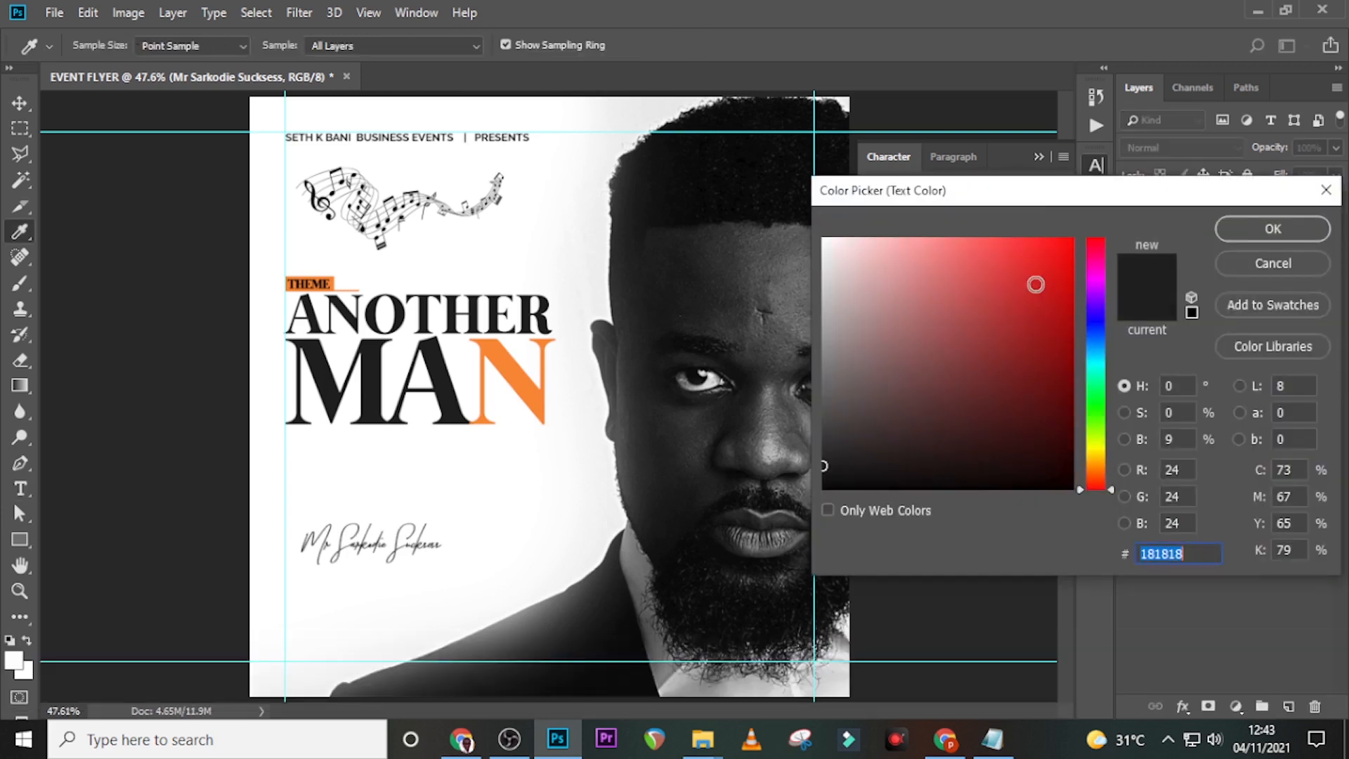
pyautogui.write('6')
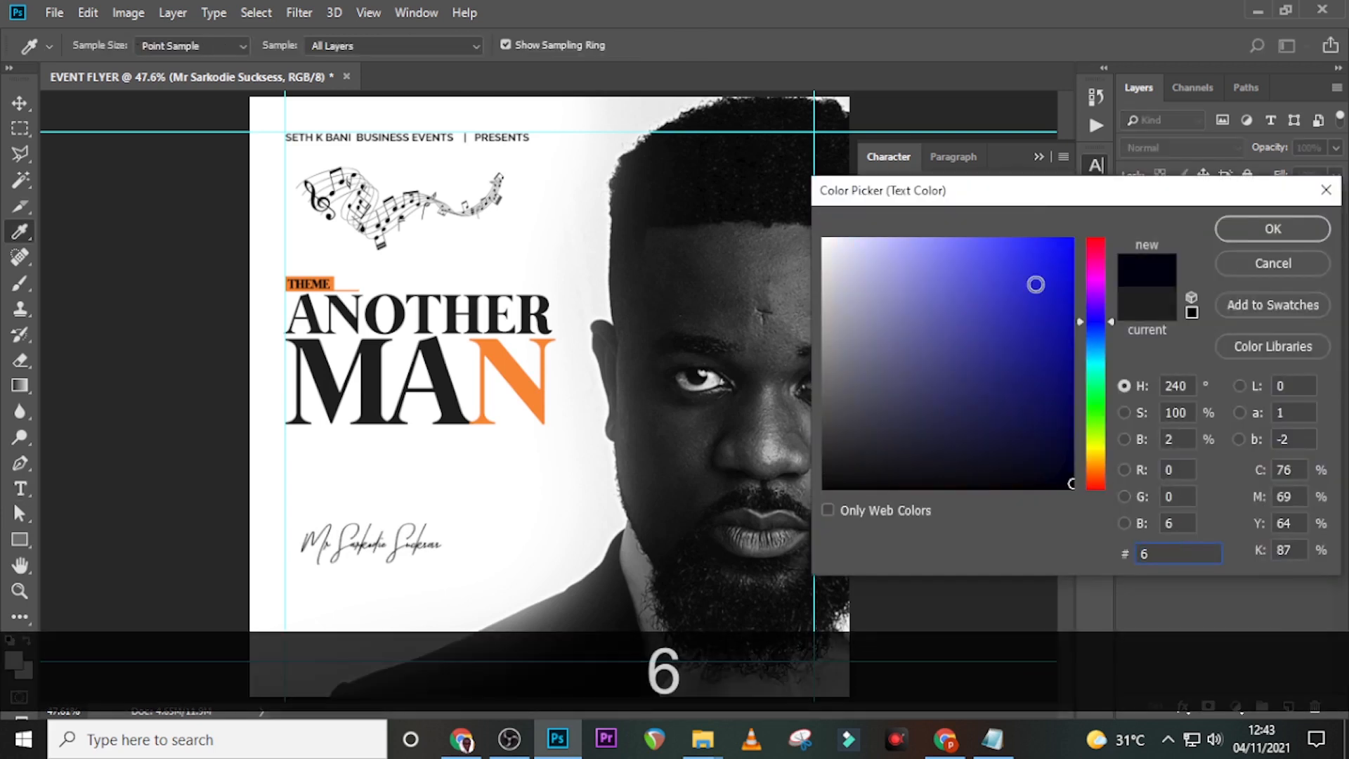
pyautogui.write('F02')
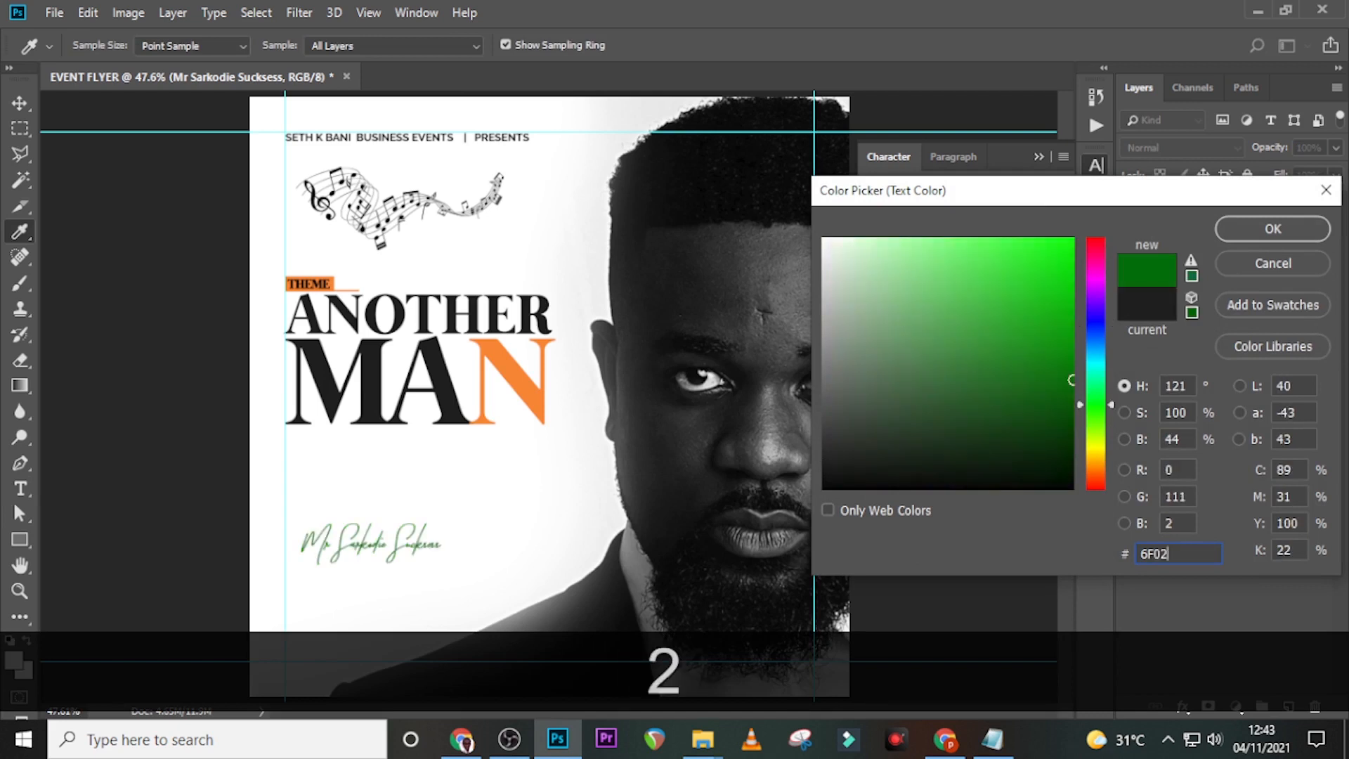
pyautogui.write('02')
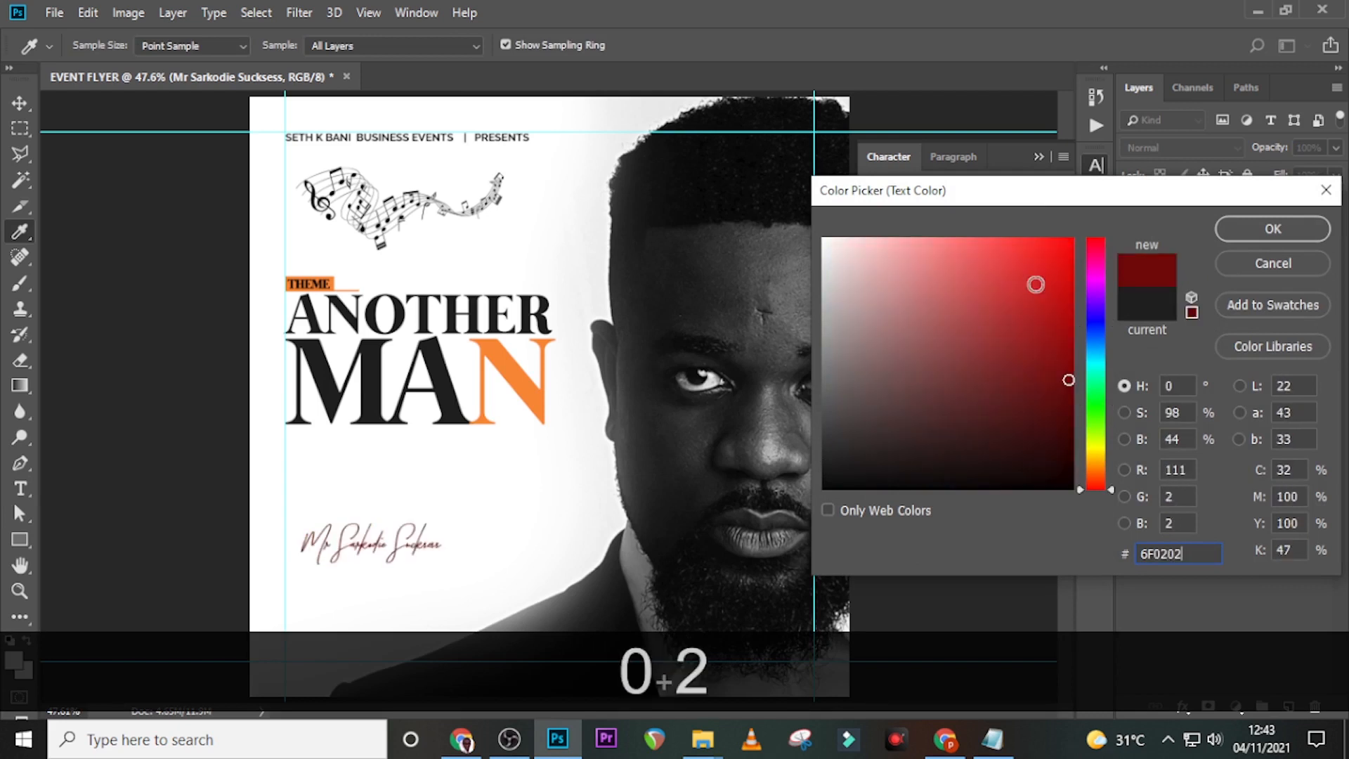
pyautogui.click(1286, 230)
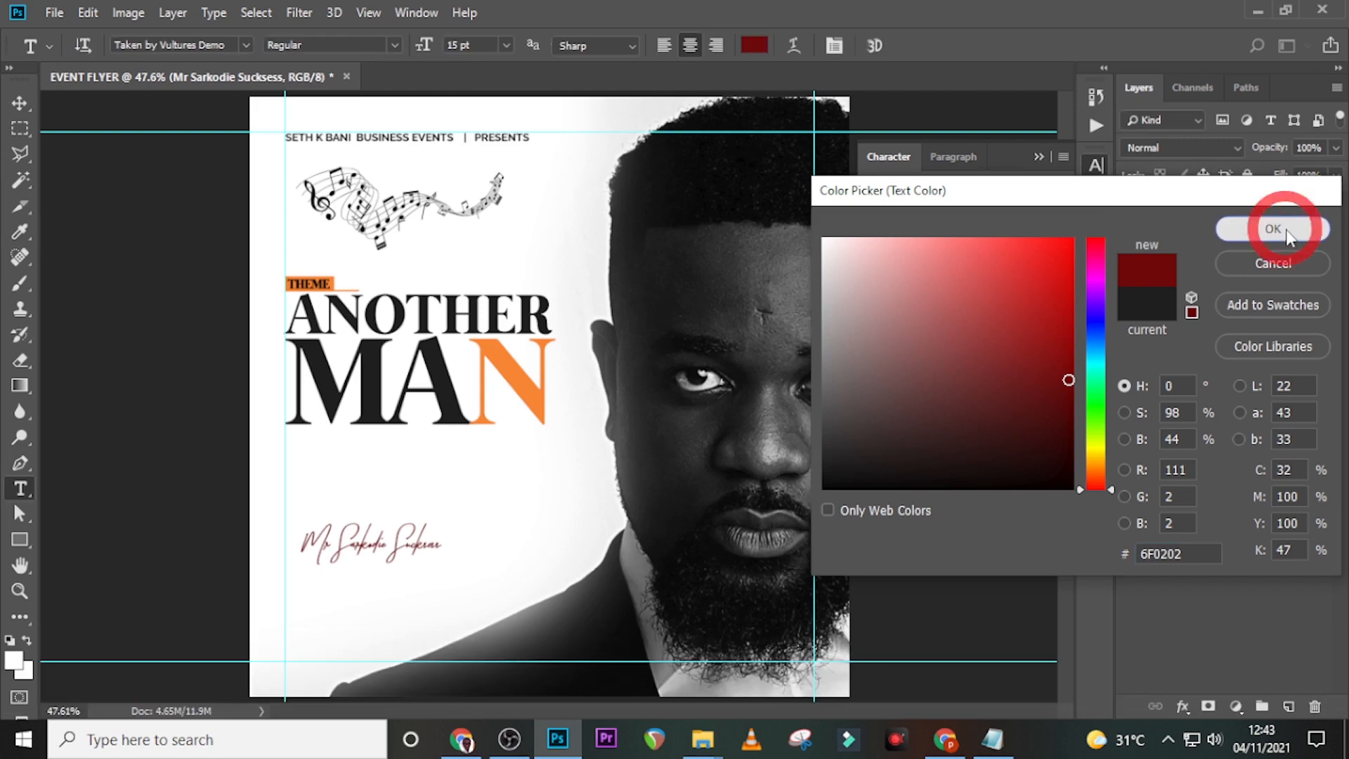
# - Move the script name up to sit just below the ANOTHER MAN title
pyautogui.press('v')
pyautogui.moveTo(412, 558); pyautogui.dragTo(494, 492)
pyautogui.press('Up')
pyautogui.press('Up')
pyautogui.press('Up')
pyautogui.press('Up')
pyautogui.press('Up')
pyautogui.hotkey('shift', 'Left')
pyautogui.hotkey('shift', 'Left')
pyautogui.hotkey('shift', 'Left')
pyautogui.hotkey('shift', 'Left')
pyautogui.hotkey('shift', 'Left')
pyautogui.hotkey('shift', 'Left')
pyautogui.hotkey('shift', 'Left')
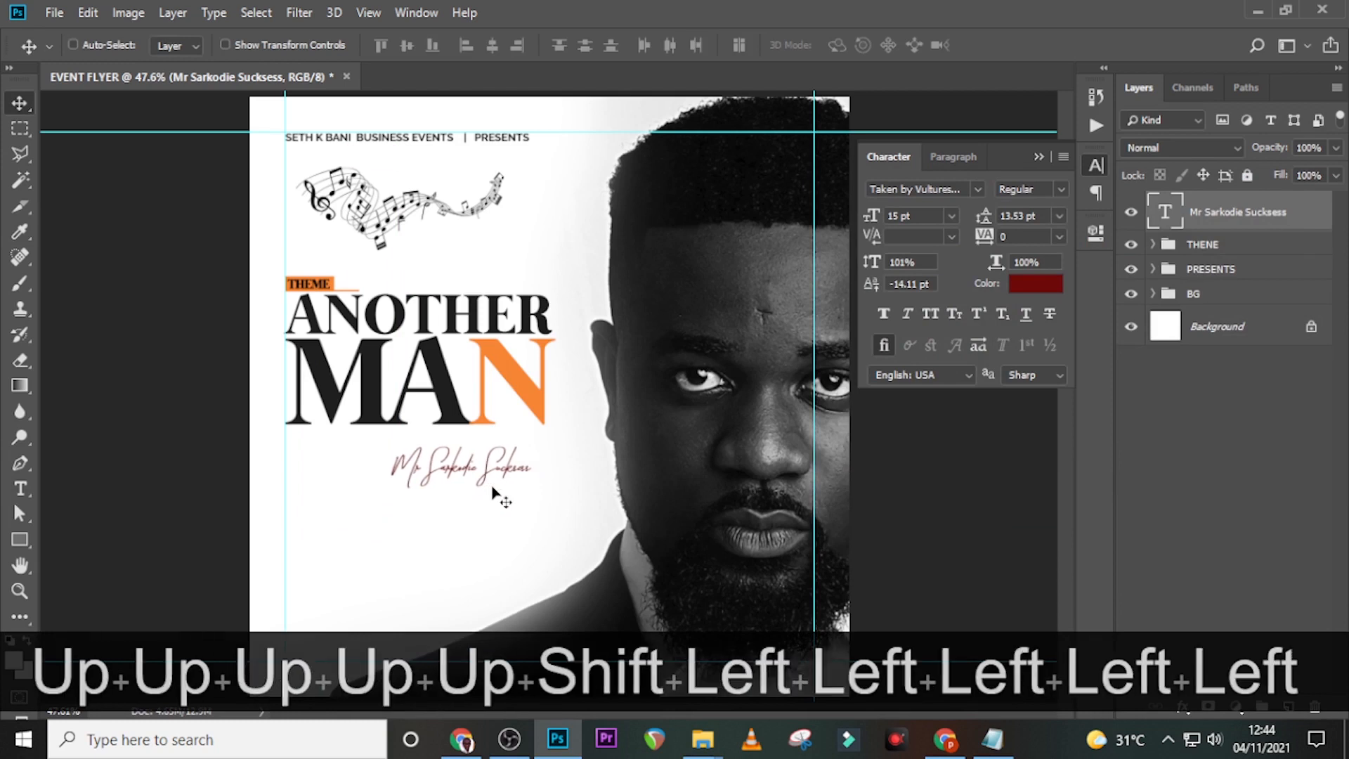
pyautogui.press('Down')
# - Add a new text layer with the word 'host' pasted from Notepad
pyautogui.press('t')
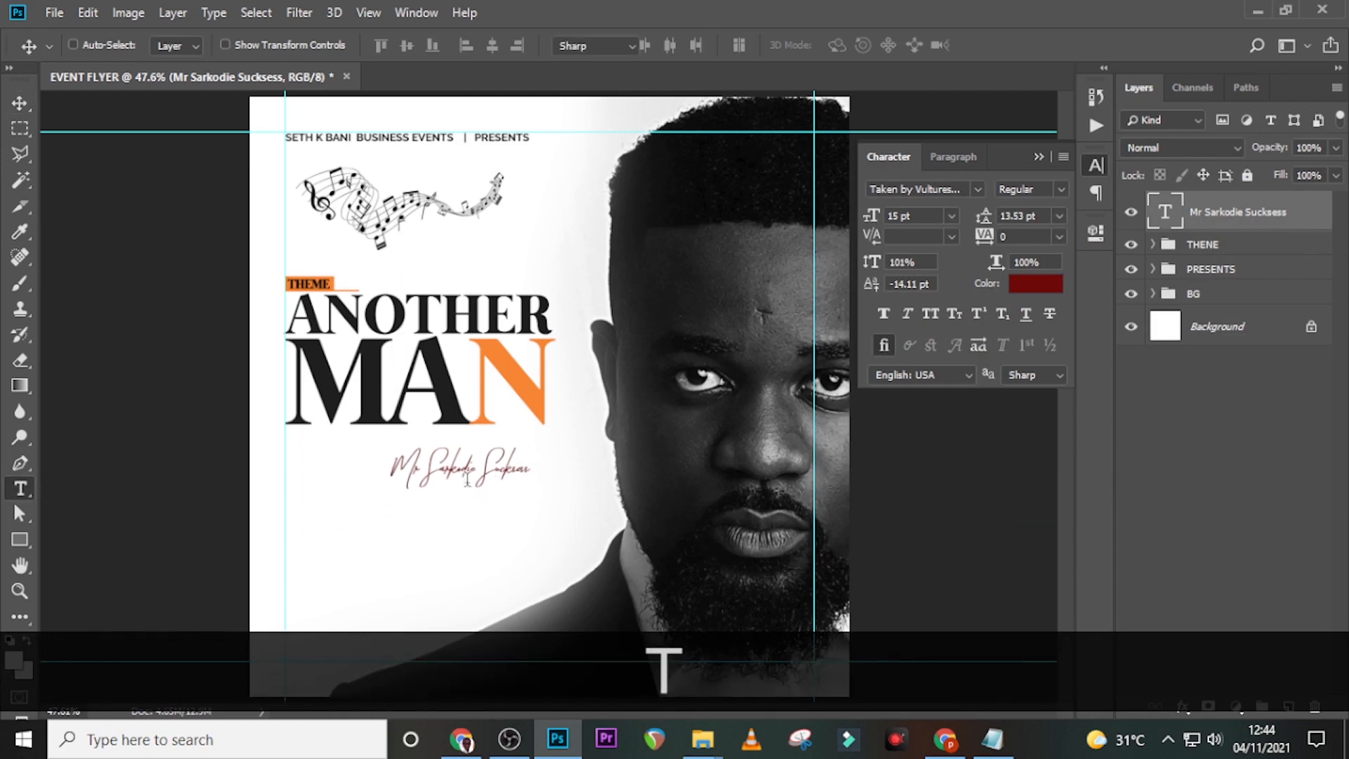
pyautogui.click(324, 481)
pyautogui.click(1003, 741)
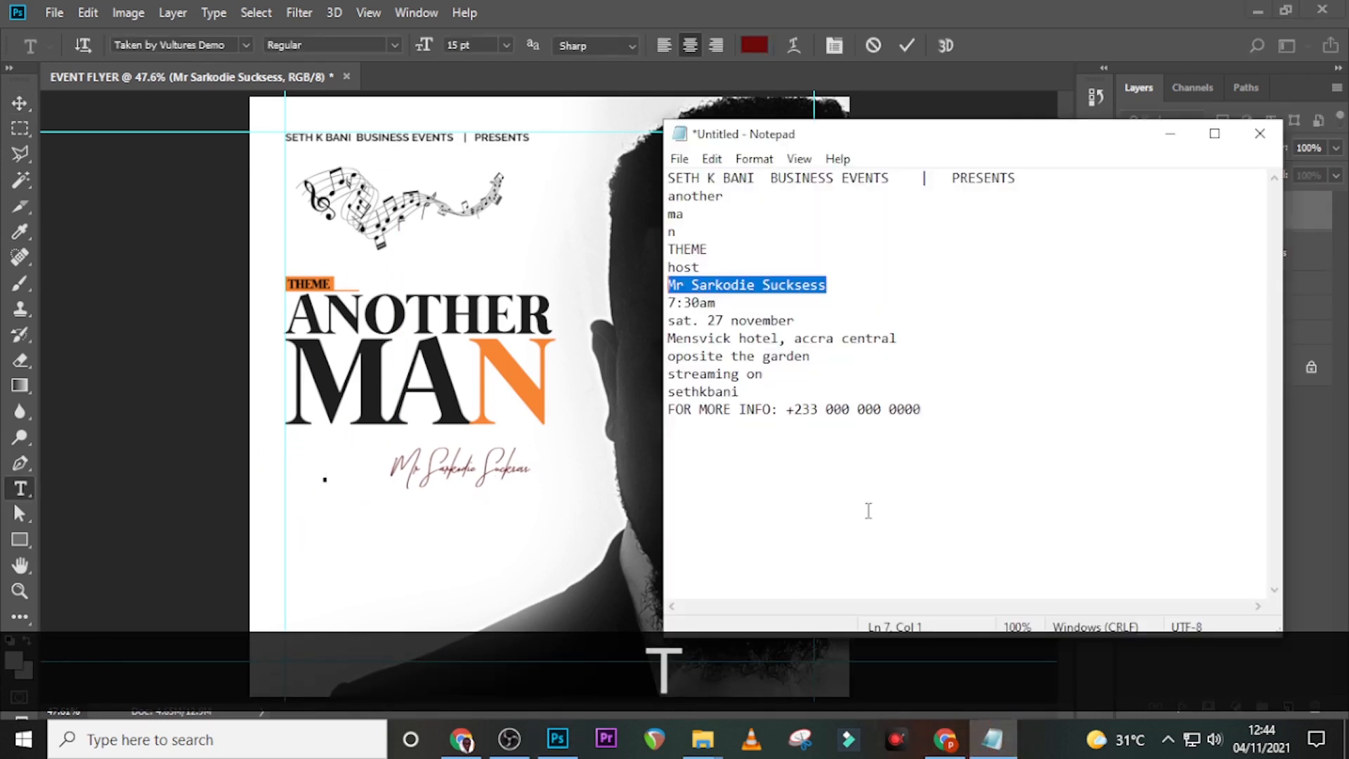
pyautogui.moveTo(718, 271); pyautogui.dragTo(652, 266)
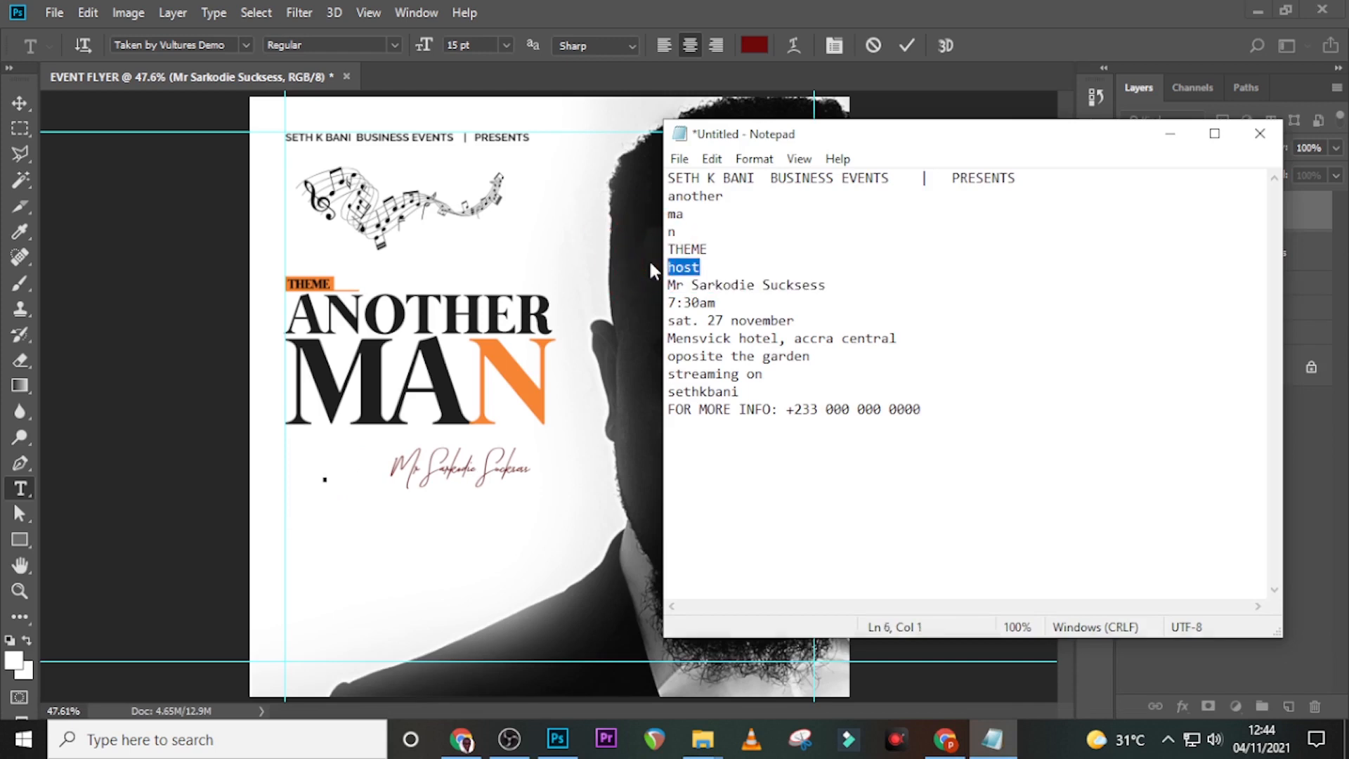
pyautogui.hotkey('ctrl', 'c')
pyautogui.hotkey('alt', 'Tab')
pyautogui.hotkey('ctrl', 'v')
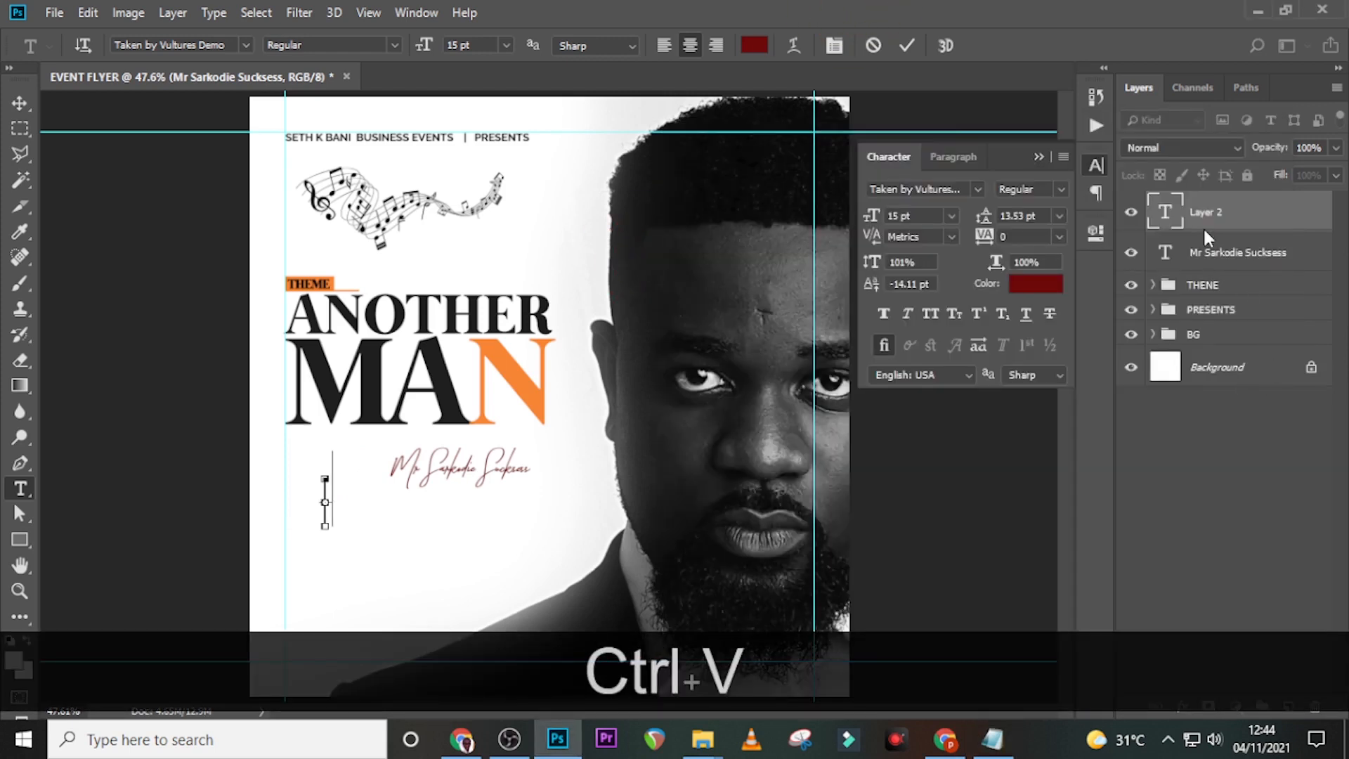
pyautogui.click(1172, 217)
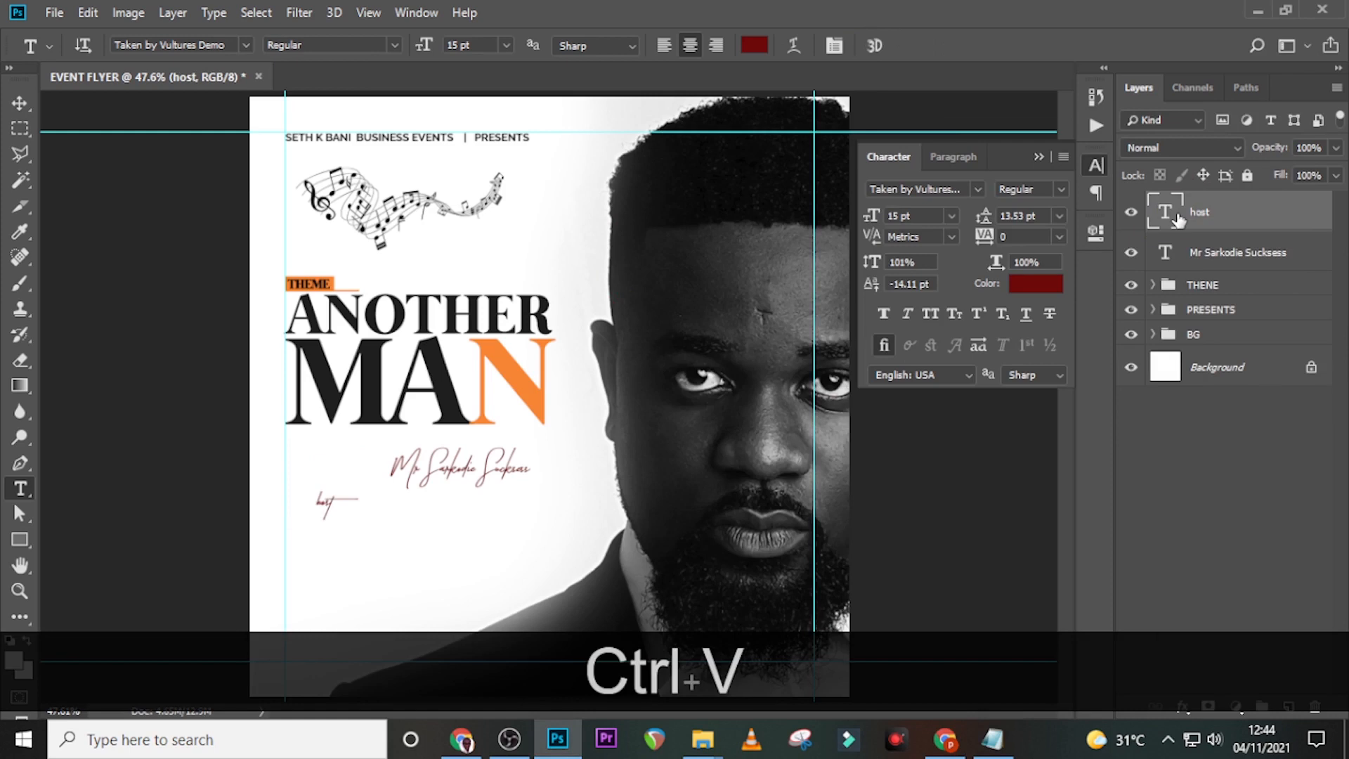
# - Format the host text as Mermaid all caps, black, 7 pt
pyautogui.click(978, 189)
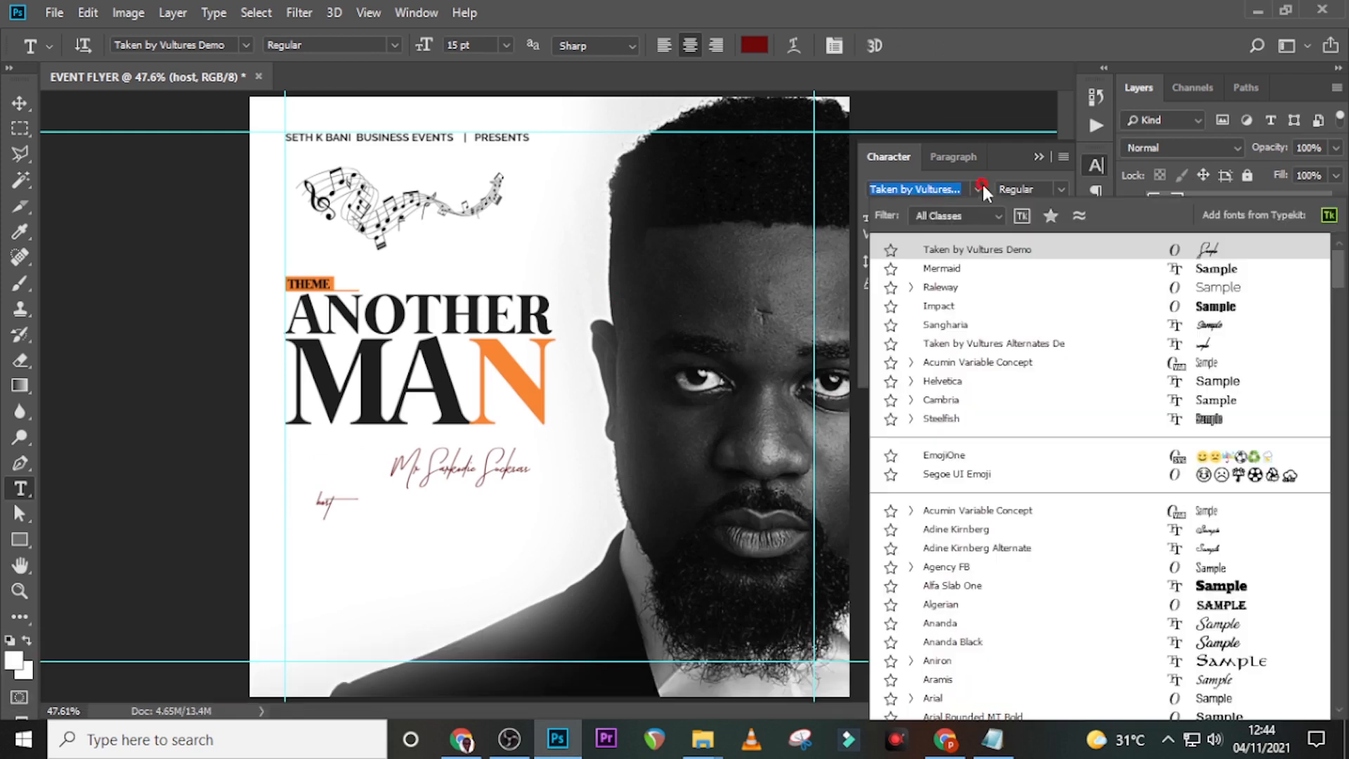
pyautogui.click(953, 271)
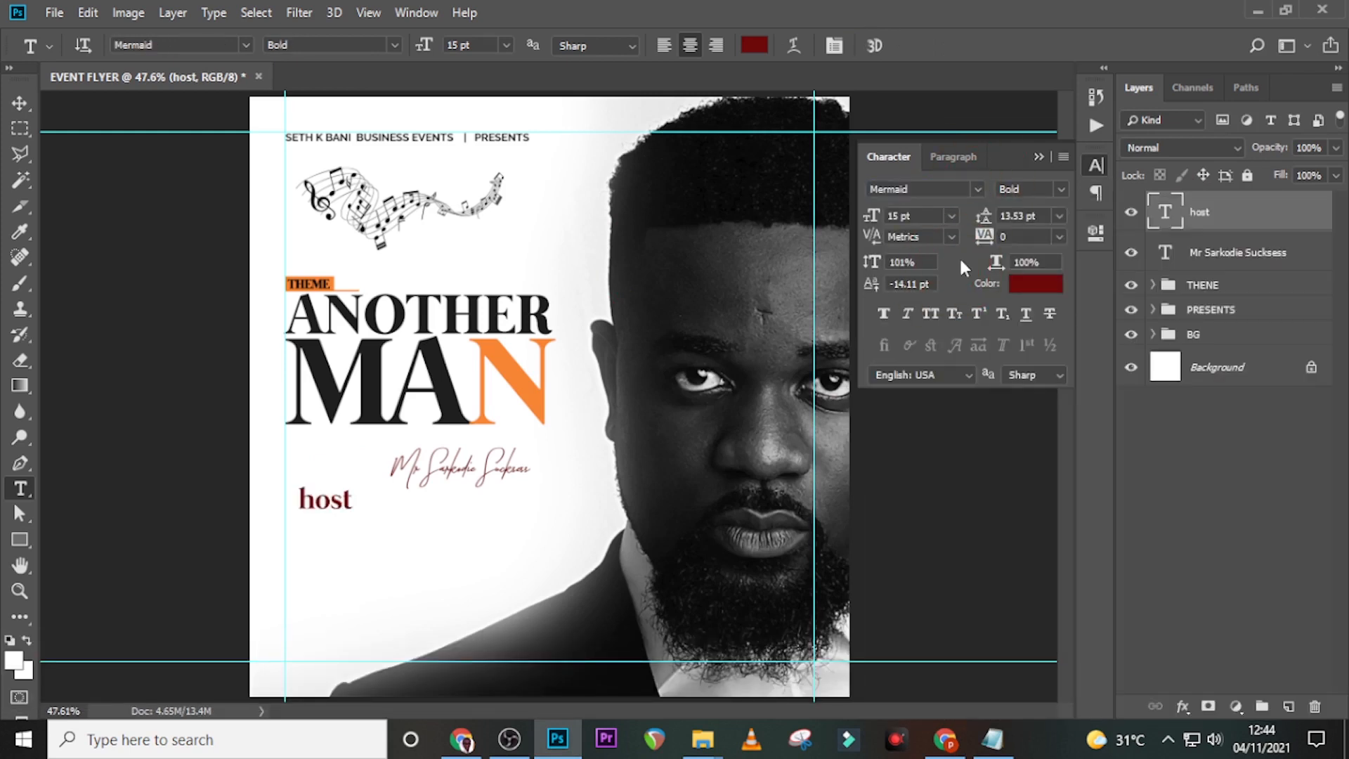
pyautogui.click(932, 313)
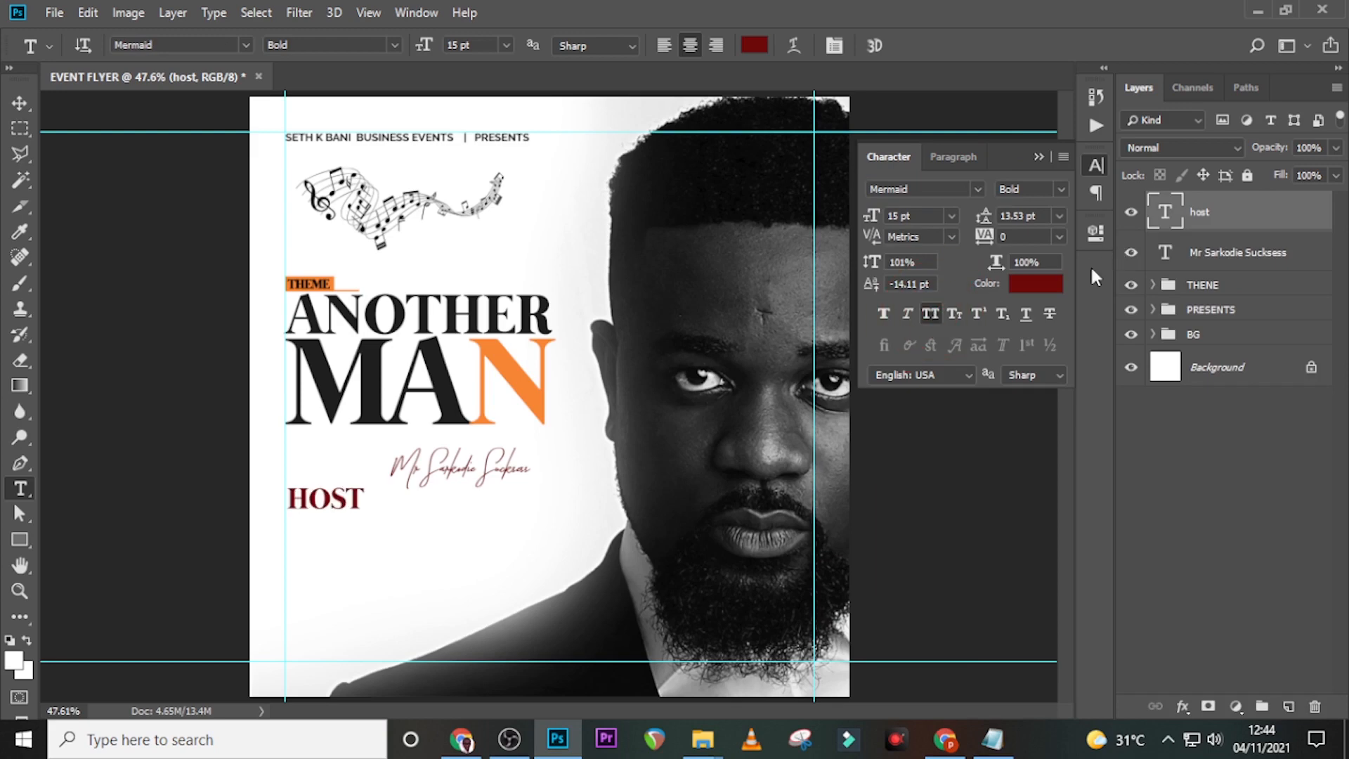
pyautogui.click(1035, 283)
pyautogui.click(447, 402)
pyautogui.click(1239, 230)
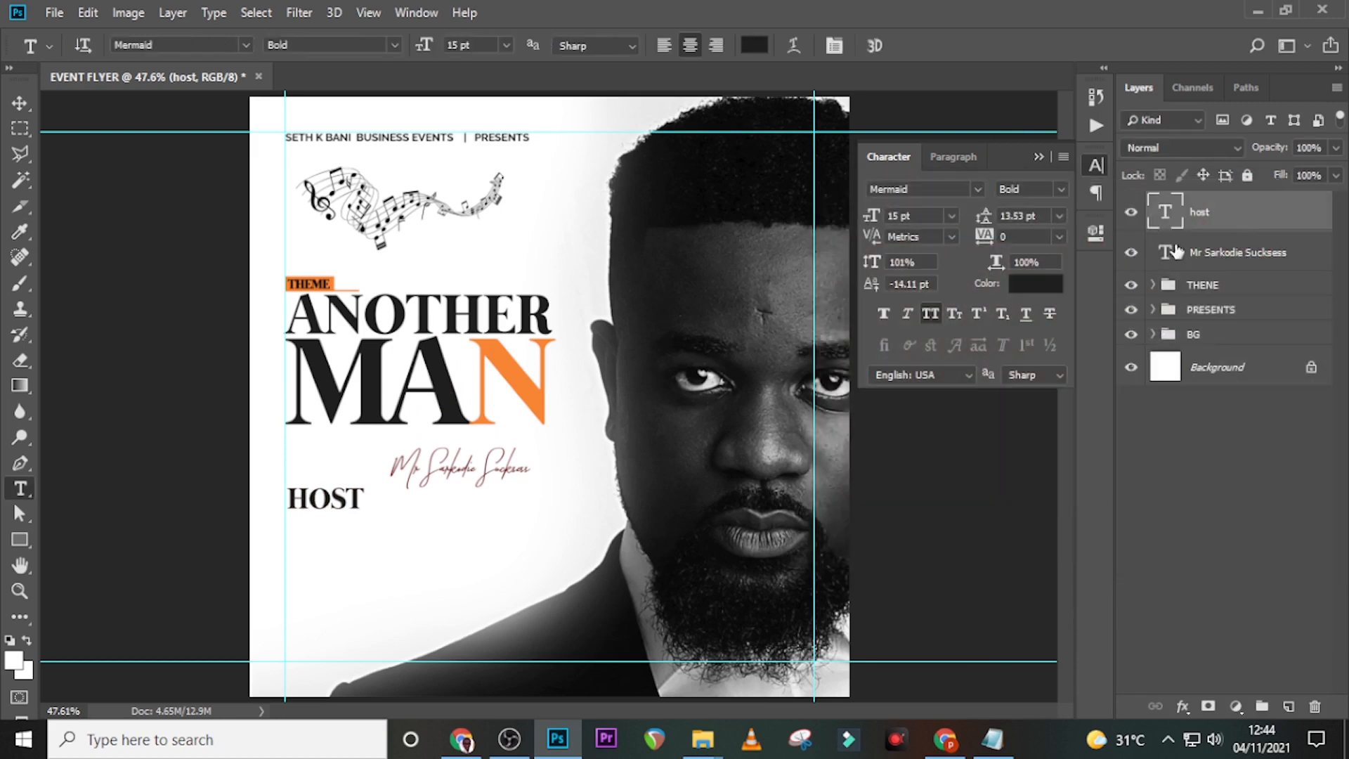
pyautogui.click(928, 218)
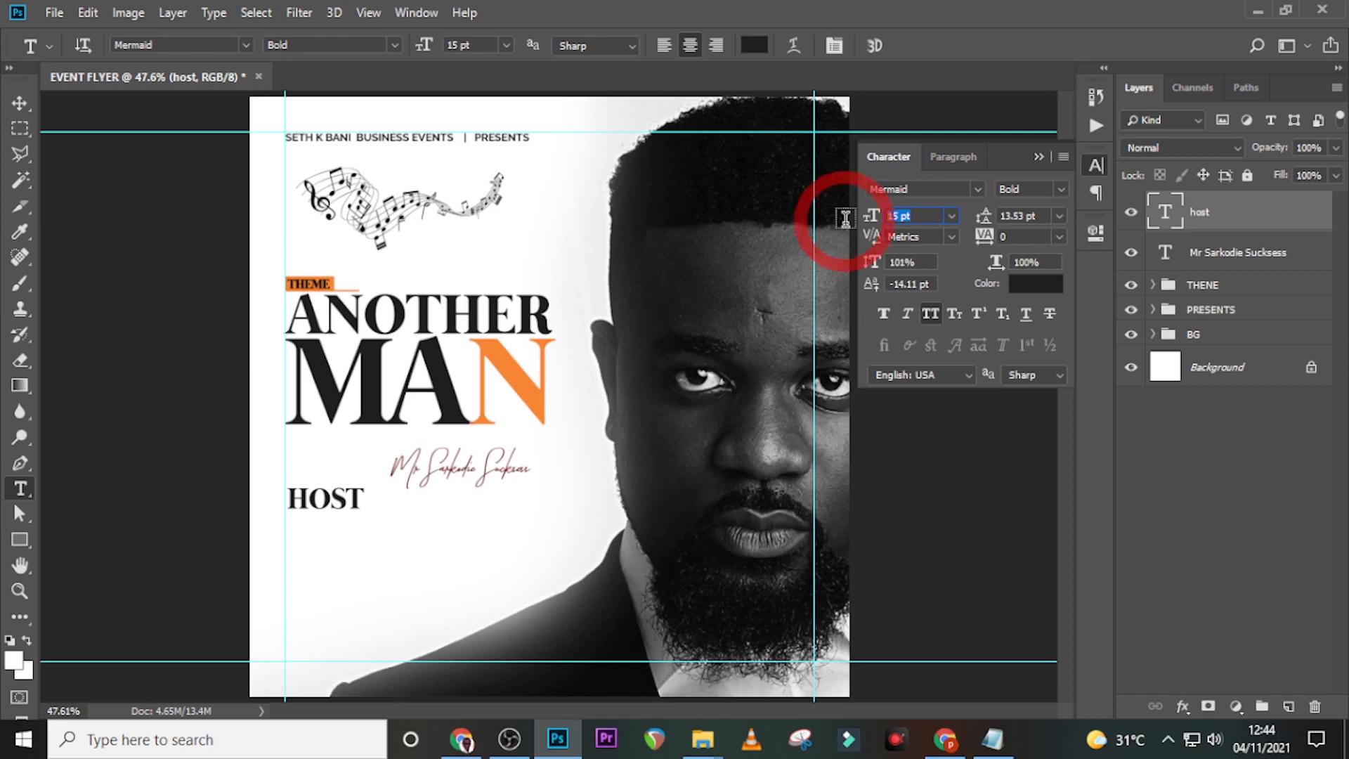
pyautogui.write('7')
pyautogui.press('Return')
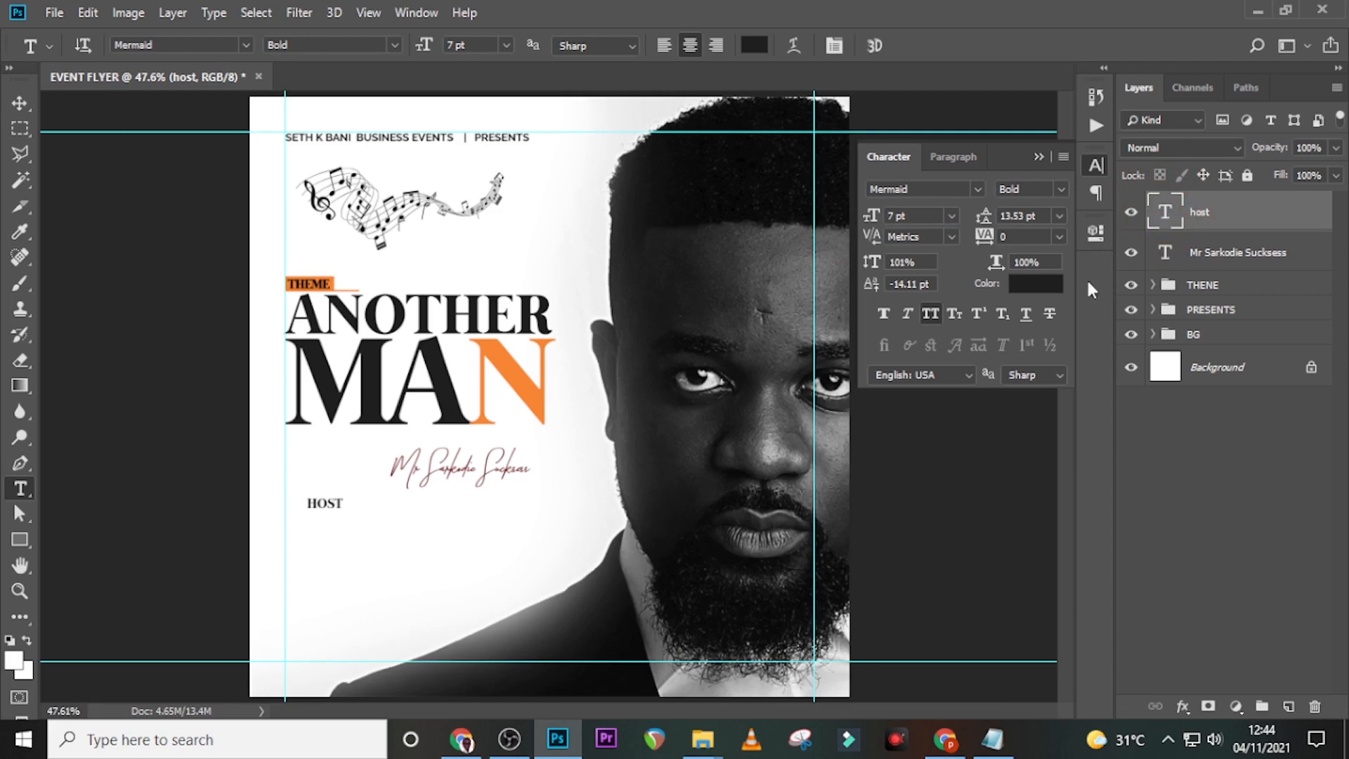
# - Position HOST just left of the host's script name
pyautogui.press('v')
pyautogui.moveTo(315, 509)
pyautogui.mouseDown()
pyautogui.moveTo(349, 460)
pyautogui.moveTo(357, 471)
pyautogui.mouseUp()
pyautogui.press('Right')
pyautogui.press('Right')
pyautogui.press('Right')
pyautogui.press('Right')
pyautogui.press('Right')
pyautogui.press('Right')
pyautogui.press('Right')
pyautogui.press('Right')
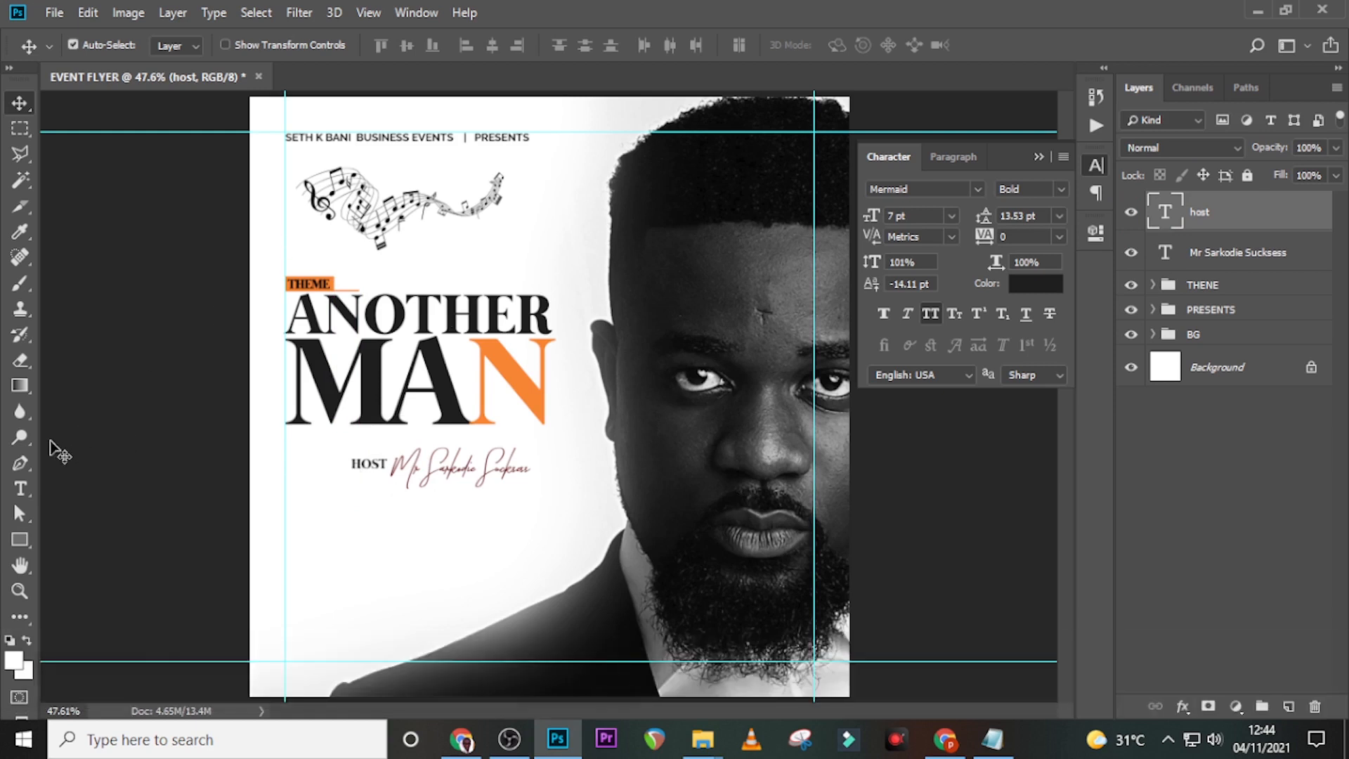
# - Using a temporary vertical guide, nudge the HOST and name layers left together
pyautogui.hotkey('ctrl', 'r')
pyautogui.moveTo(49, 437); pyautogui.dragTo(566, 485)
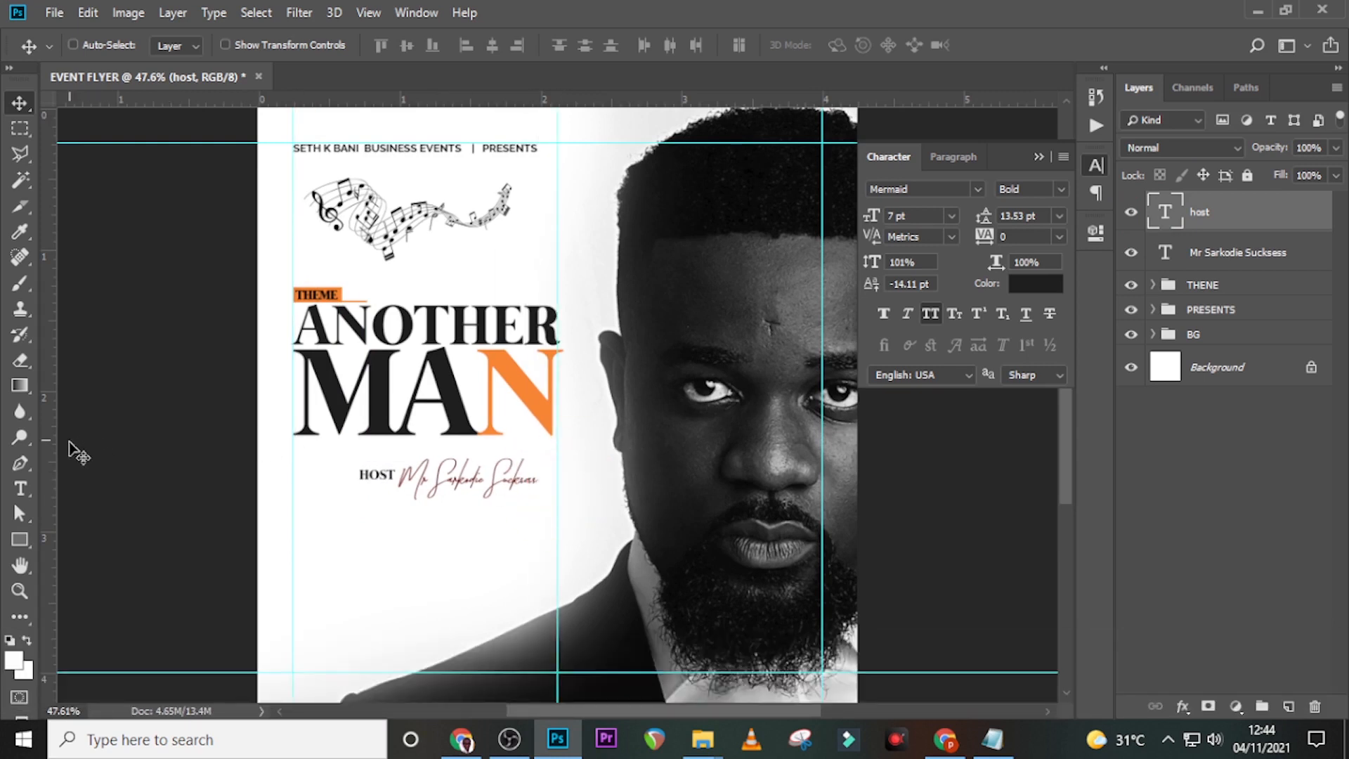
pyautogui.moveTo(49, 455); pyautogui.dragTo(422, 450)
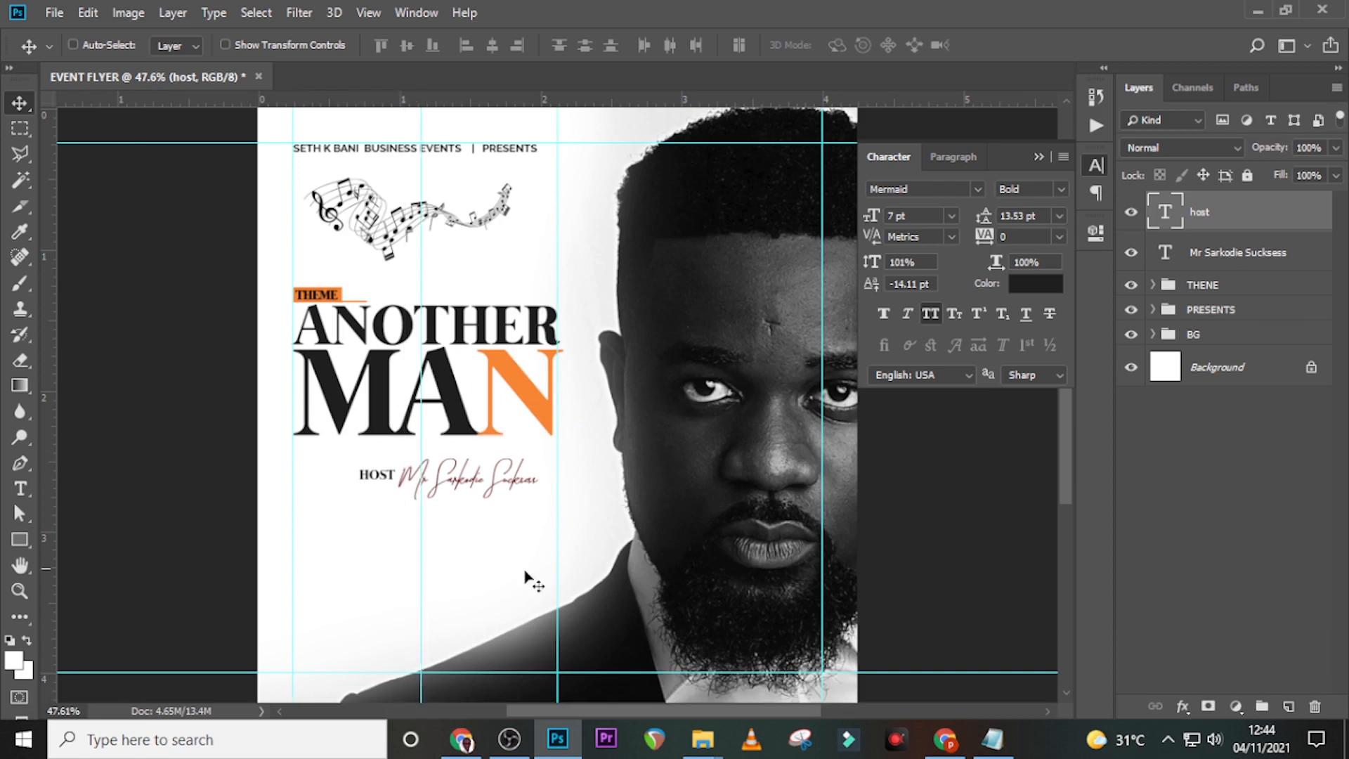
pyautogui.keyDown('shift'); pyautogui.click(1237, 252); pyautogui.keyUp('shift')
pyautogui.press('Left')
pyautogui.press('Left')
pyautogui.press('Left')
pyautogui.press('Left')
pyautogui.press('Left')
pyautogui.press('Left')
pyautogui.press('Down')
pyautogui.hotkey('ctrl', 'h')
pyautogui.hotkey('ctrl', 'h')
pyautogui.moveTo(421, 528); pyautogui.dragTo(35, 535)
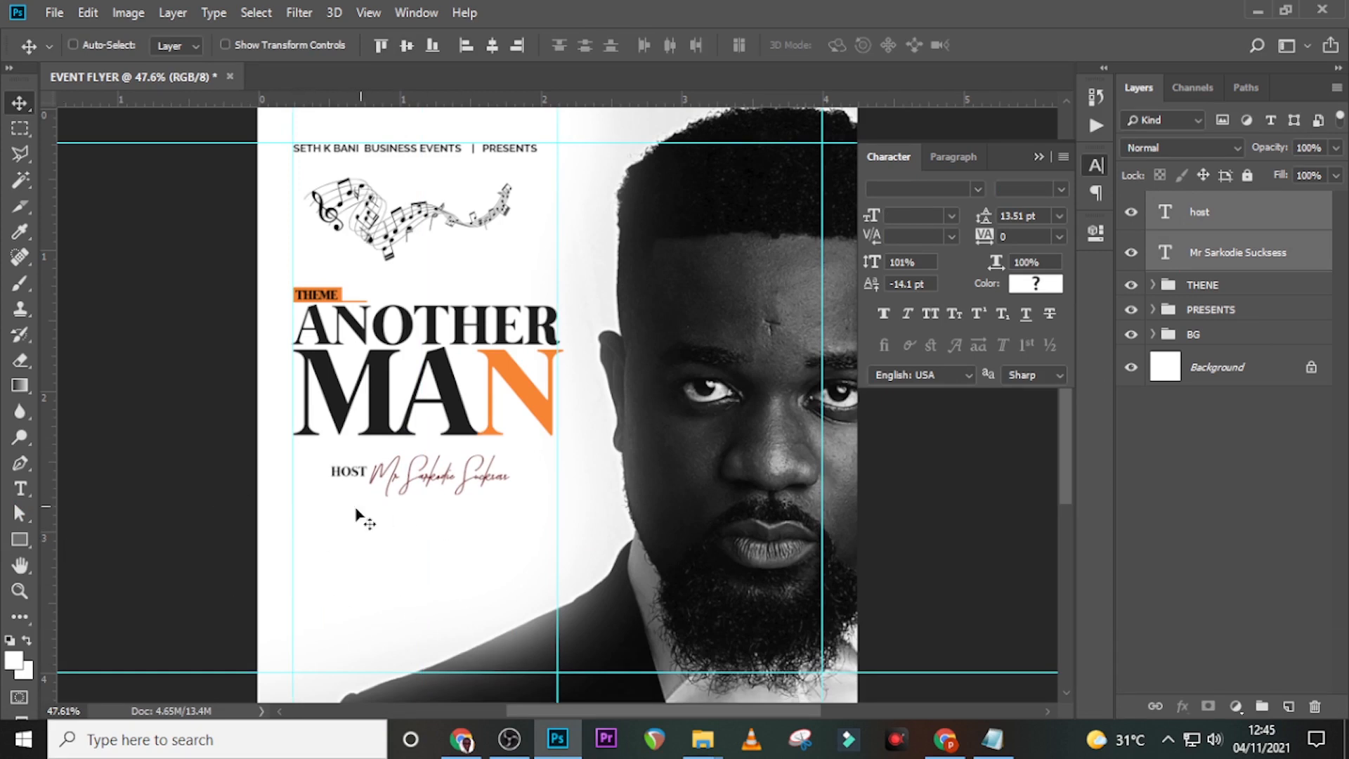
# - Copy the 7:30am text from Notepad and paste it as a new text layer on the flyer
pyautogui.click(993, 740)
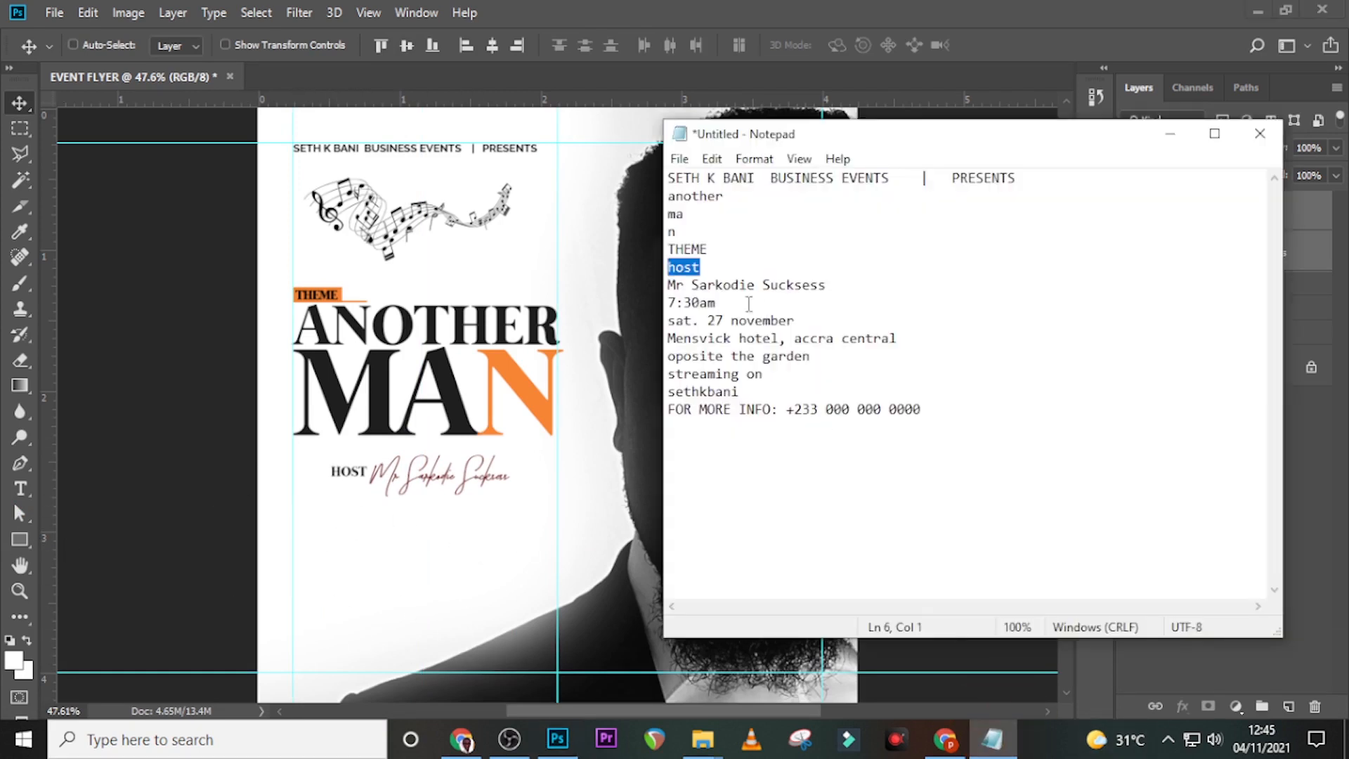
pyautogui.moveTo(720, 304); pyautogui.dragTo(667, 303)
pyautogui.hotkey('ctrl', 'c')
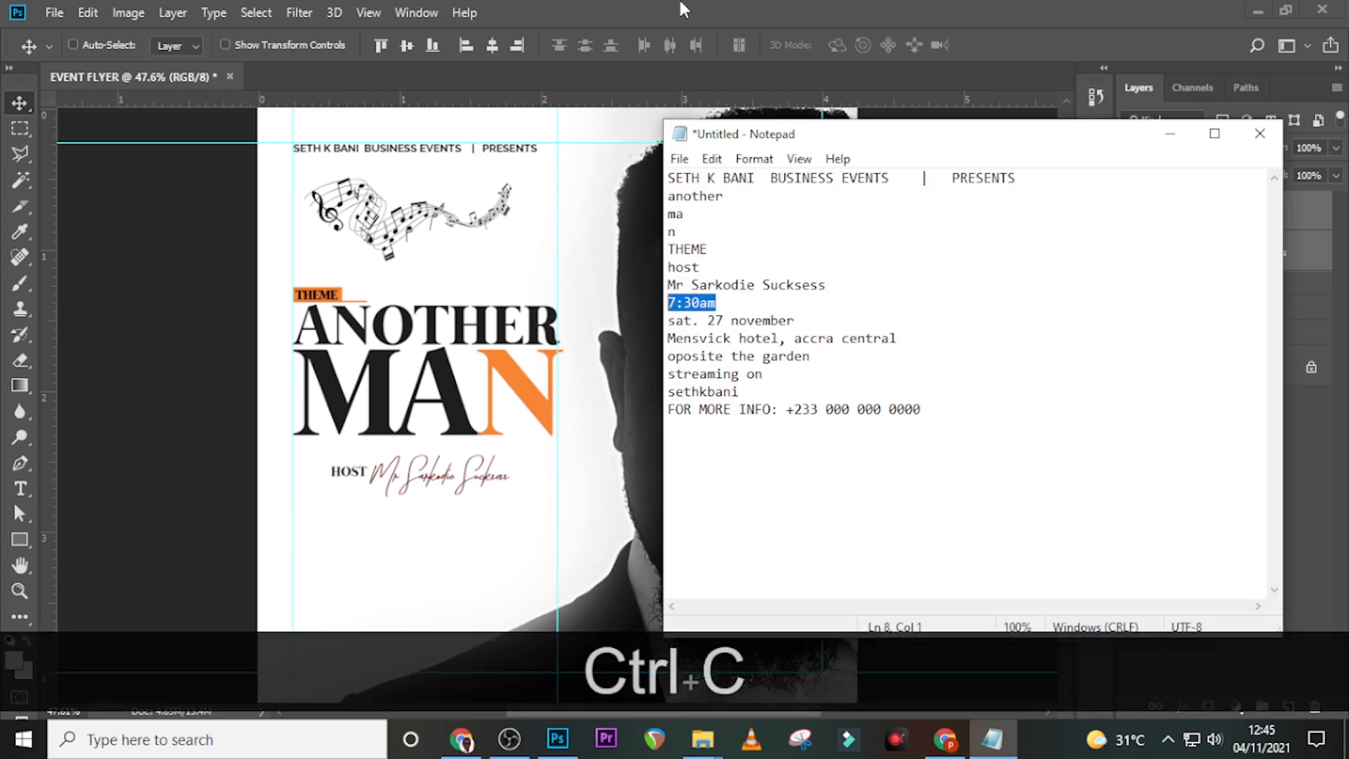
pyautogui.click(532, 426)
pyautogui.press('t')
pyautogui.click(312, 547)
pyautogui.hotkey('ctrl', 'v')
pyautogui.click(1197, 223)
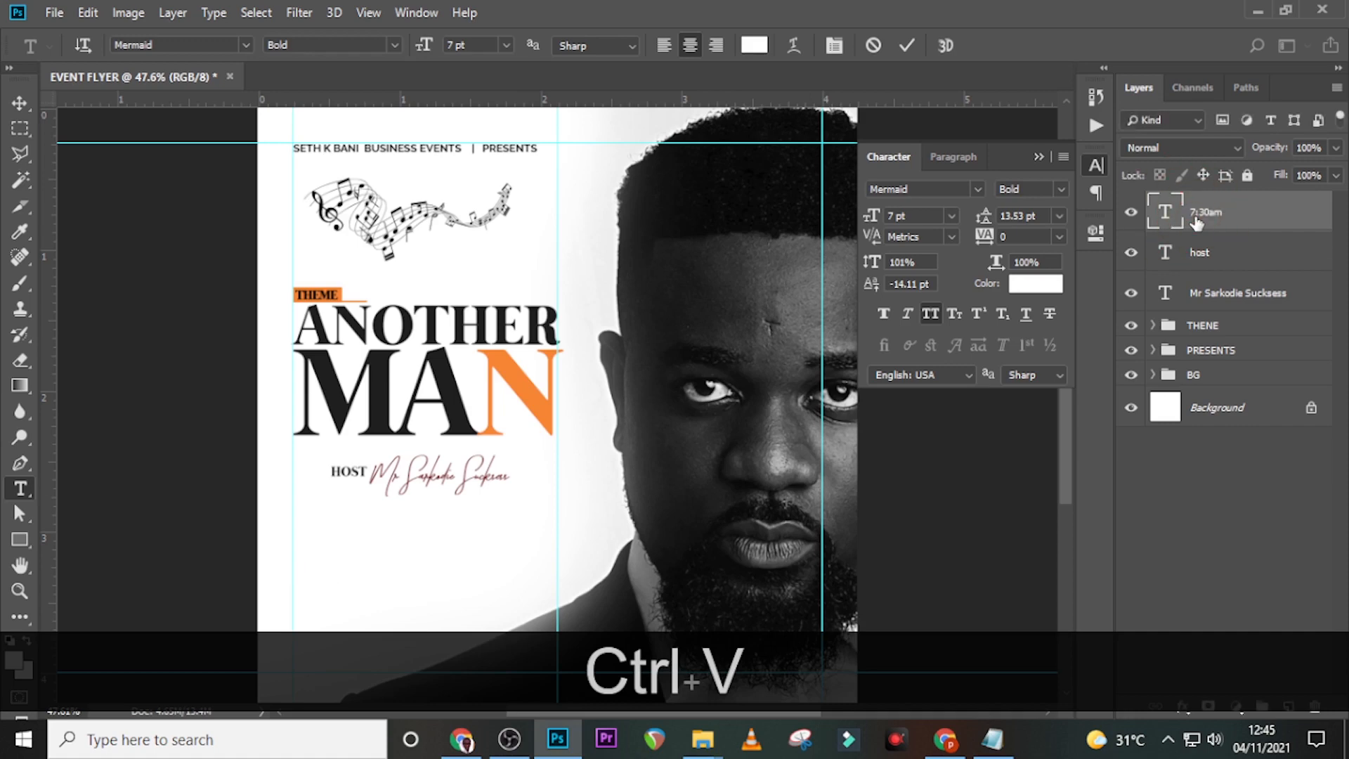
# - Set the time text colour to black and its font to Helvetica
pyautogui.click(1045, 285)
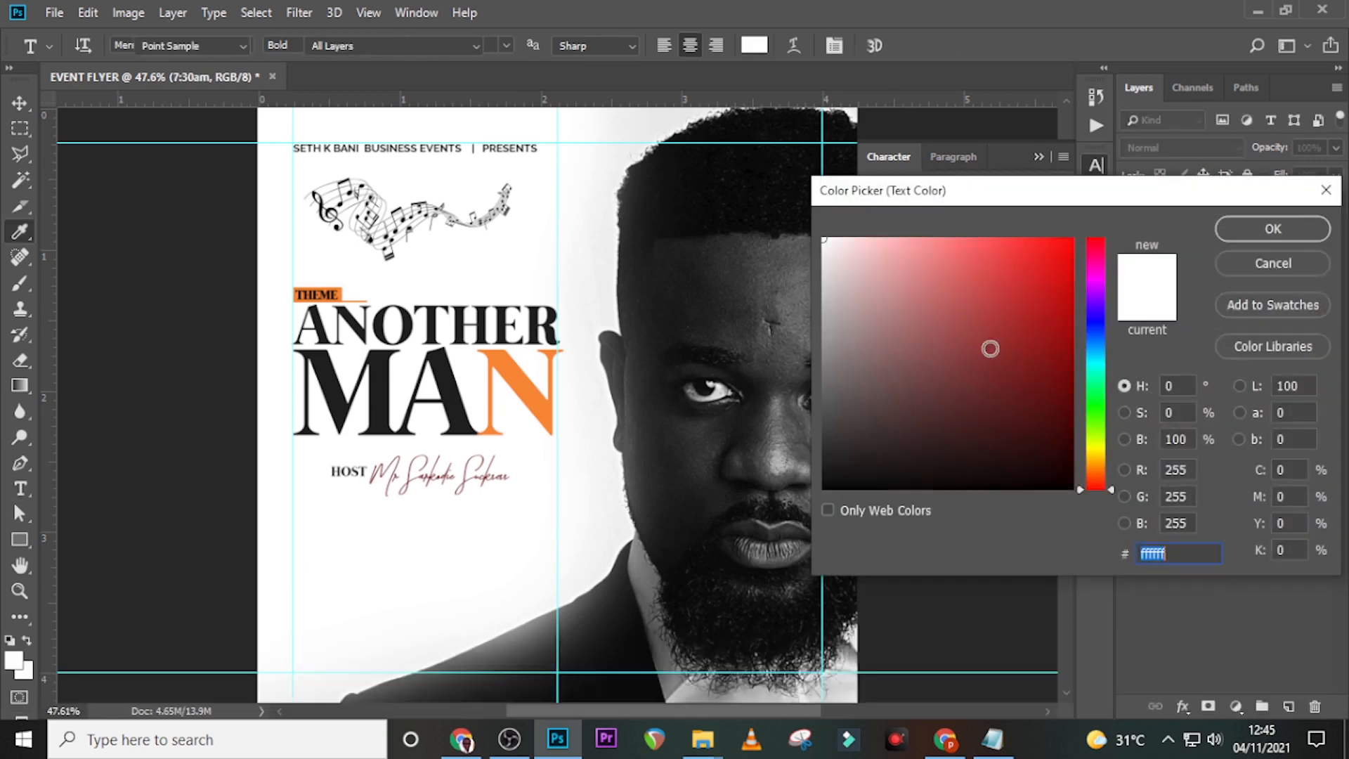
pyautogui.moveTo(848, 435); pyautogui.dragTo(831, 515)
pyautogui.click(1278, 237)
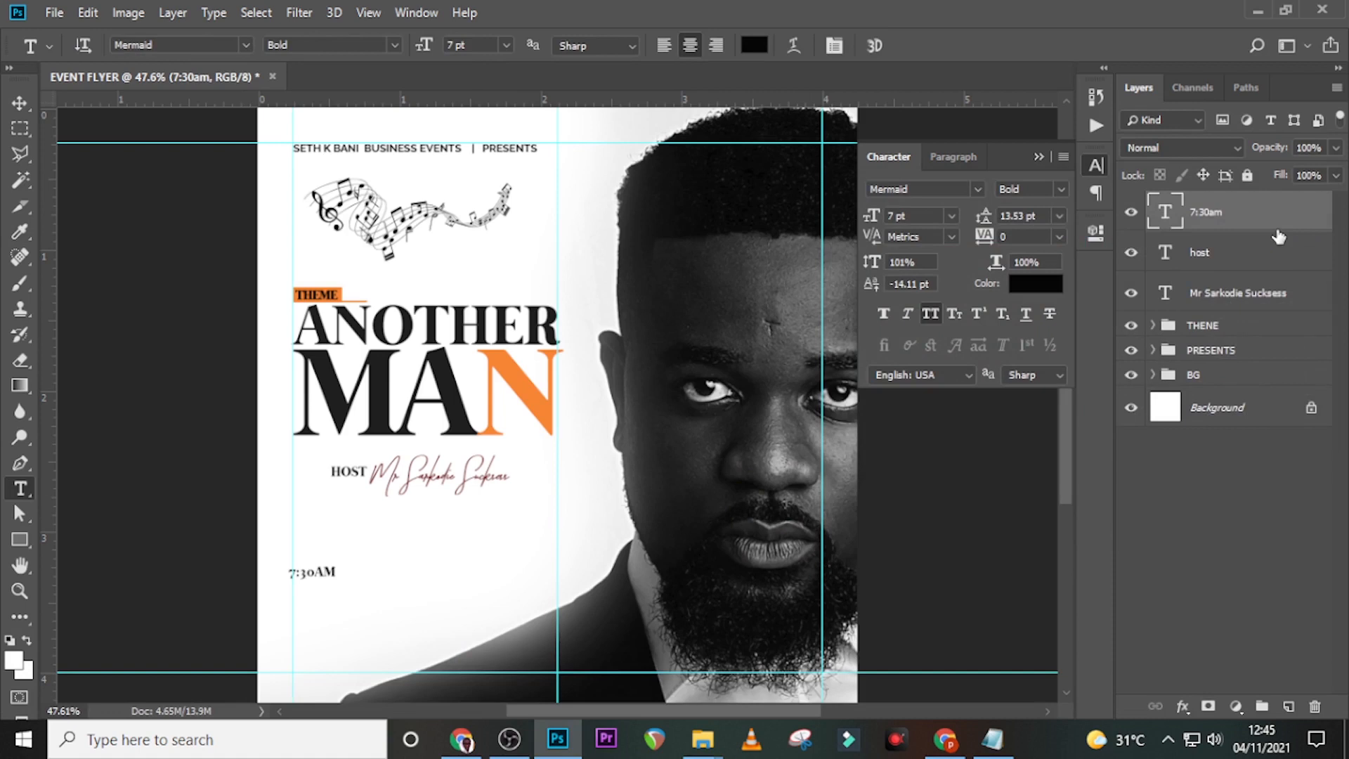
pyautogui.click(976, 191)
pyautogui.press('Down')
pyautogui.press('Down')
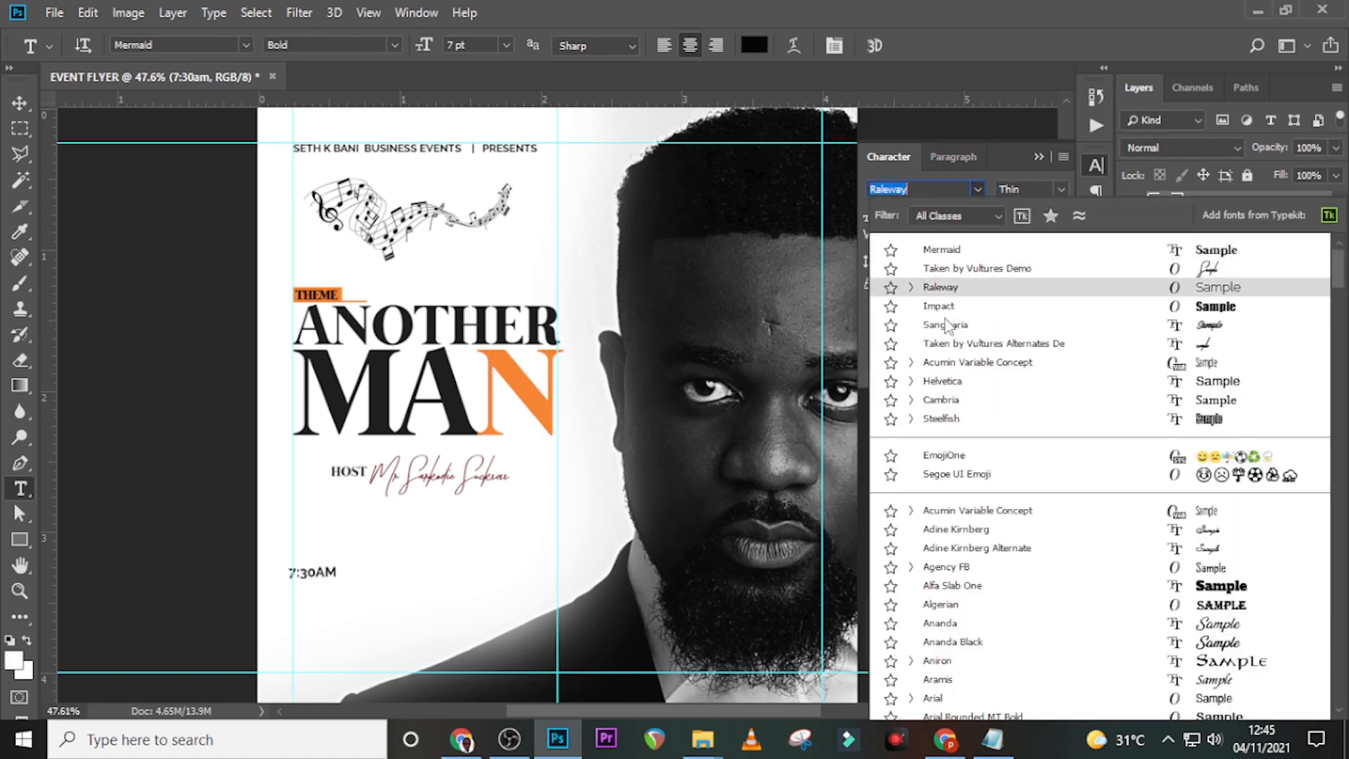
pyautogui.click(945, 381)
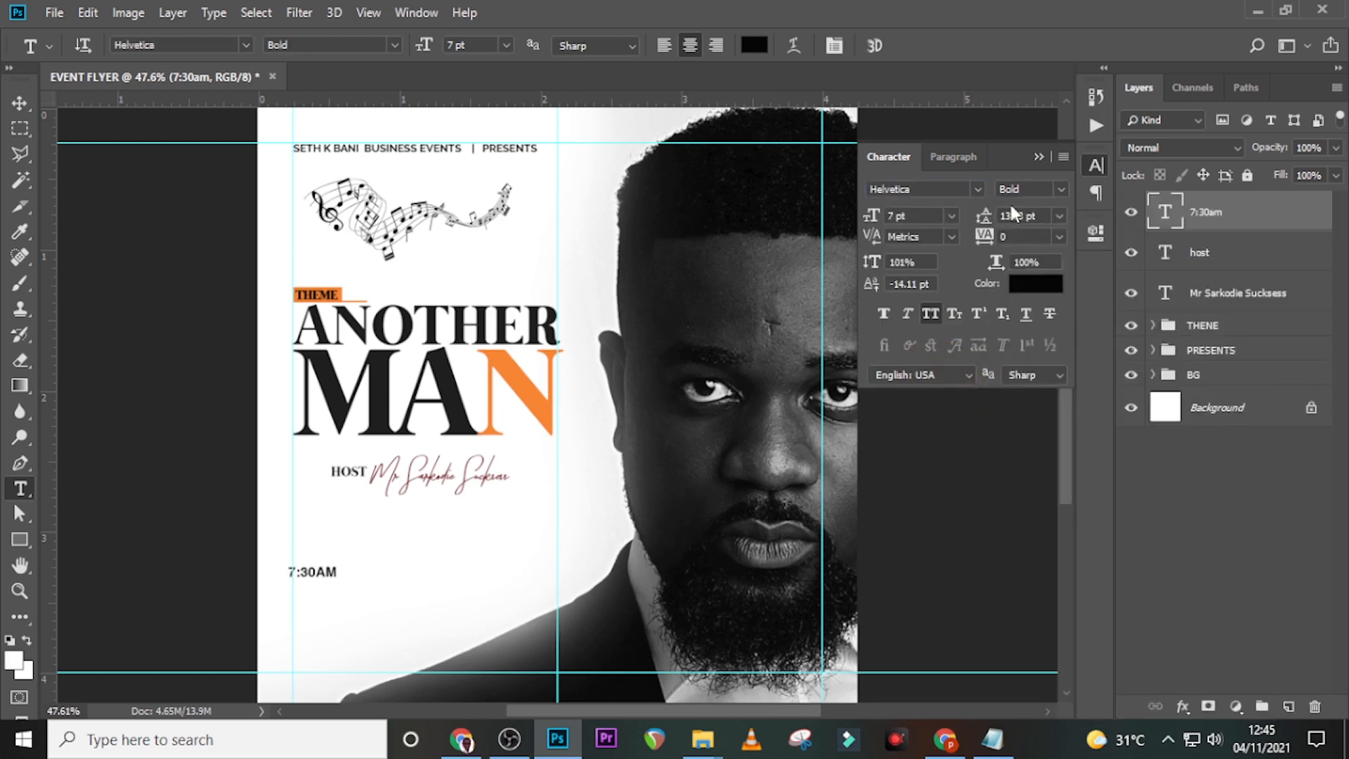
# - Give the time text an 11 pt size, -50 tracking and faux bold
pyautogui.click(913, 222)
pyautogui.write('11')
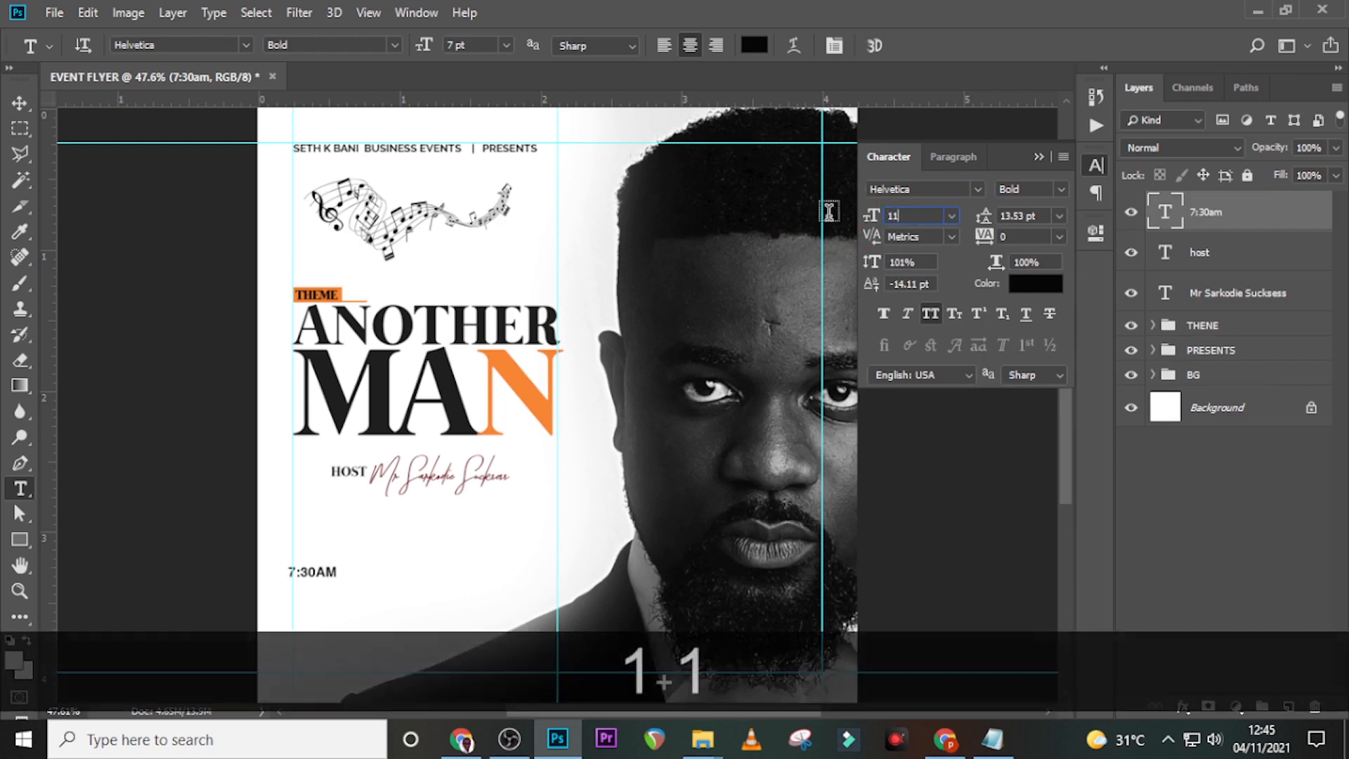
pyautogui.press('Return')
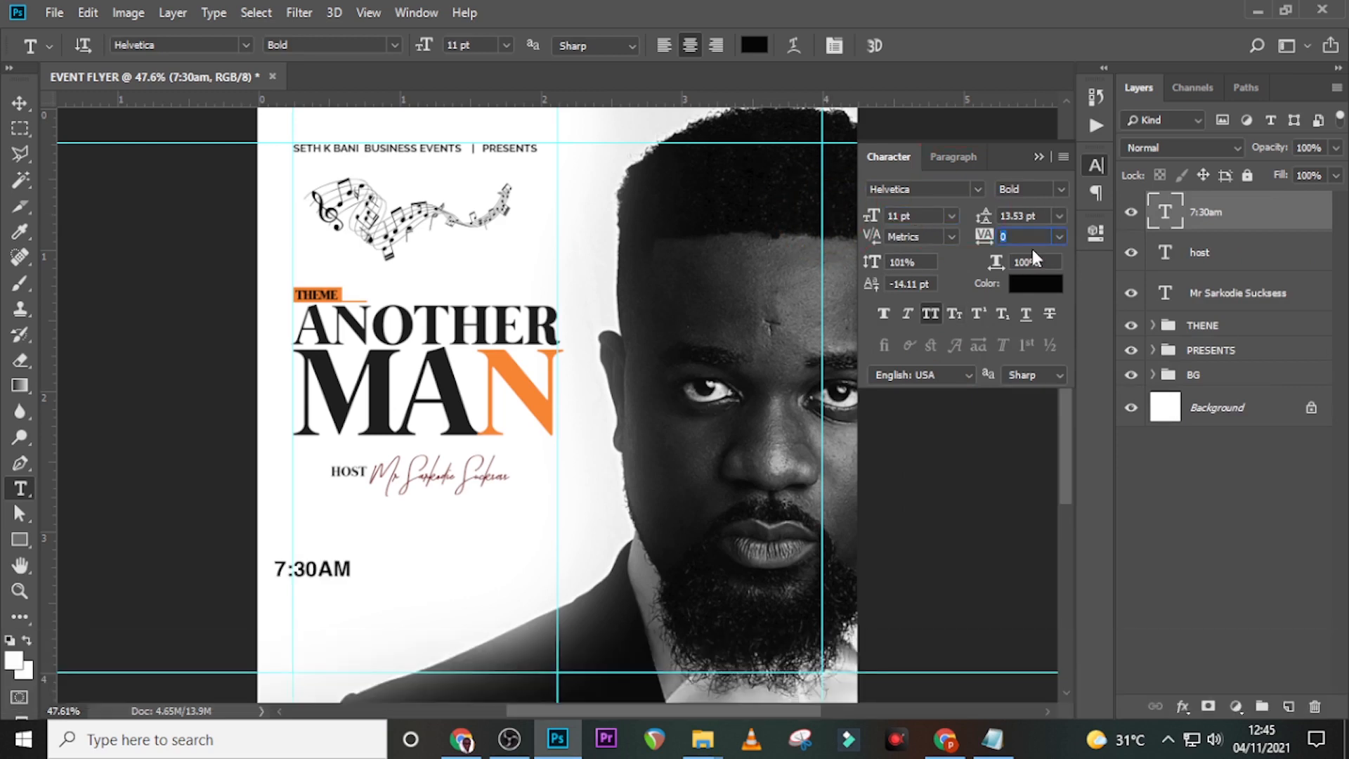
pyautogui.click(987, 236)
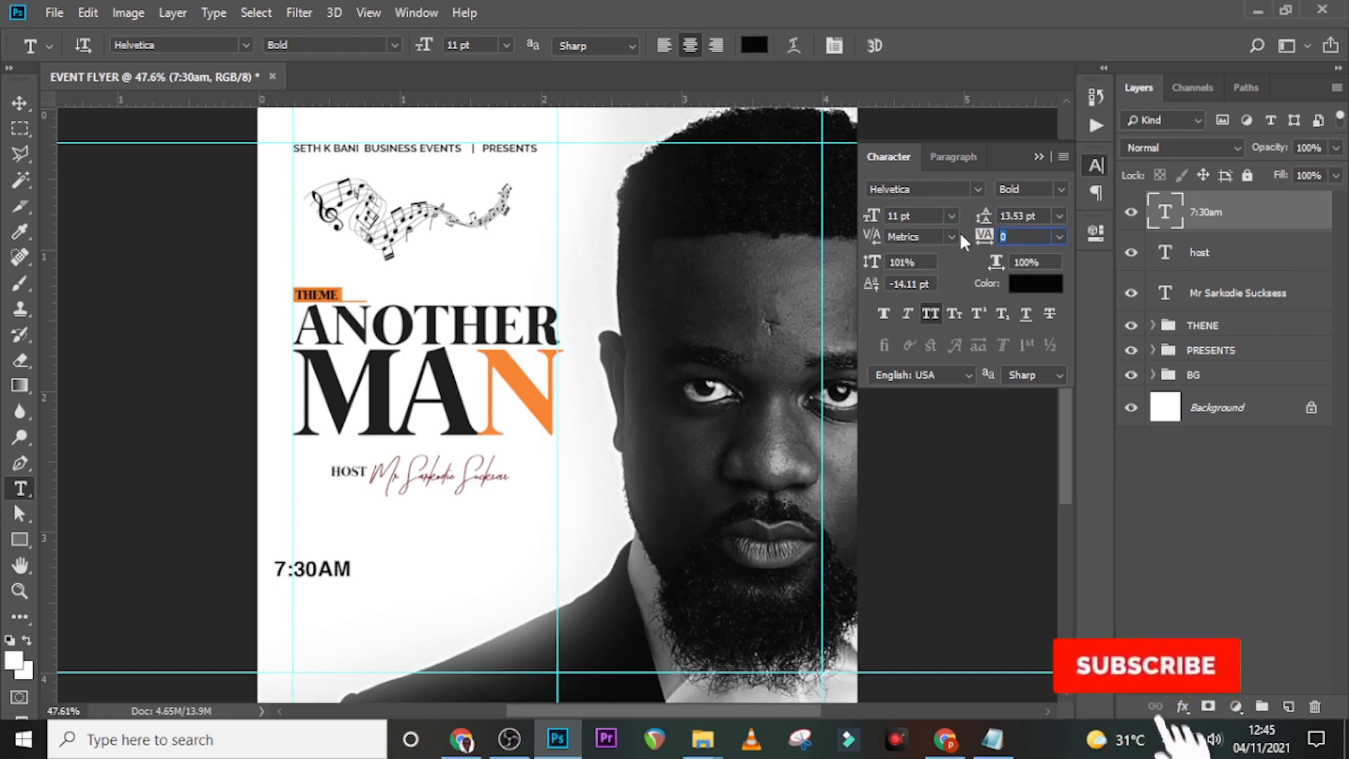
pyautogui.write('-')
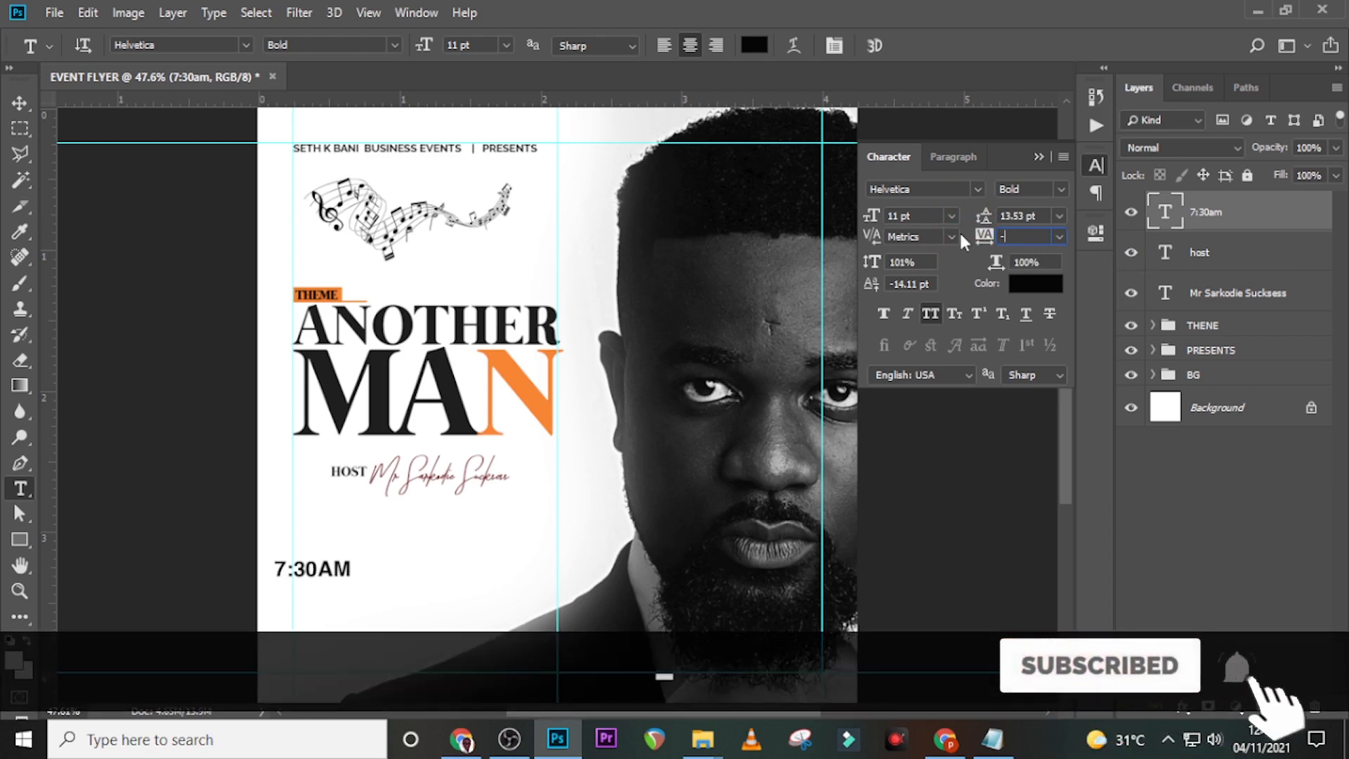
pyautogui.write('50')
pyautogui.press('Return')
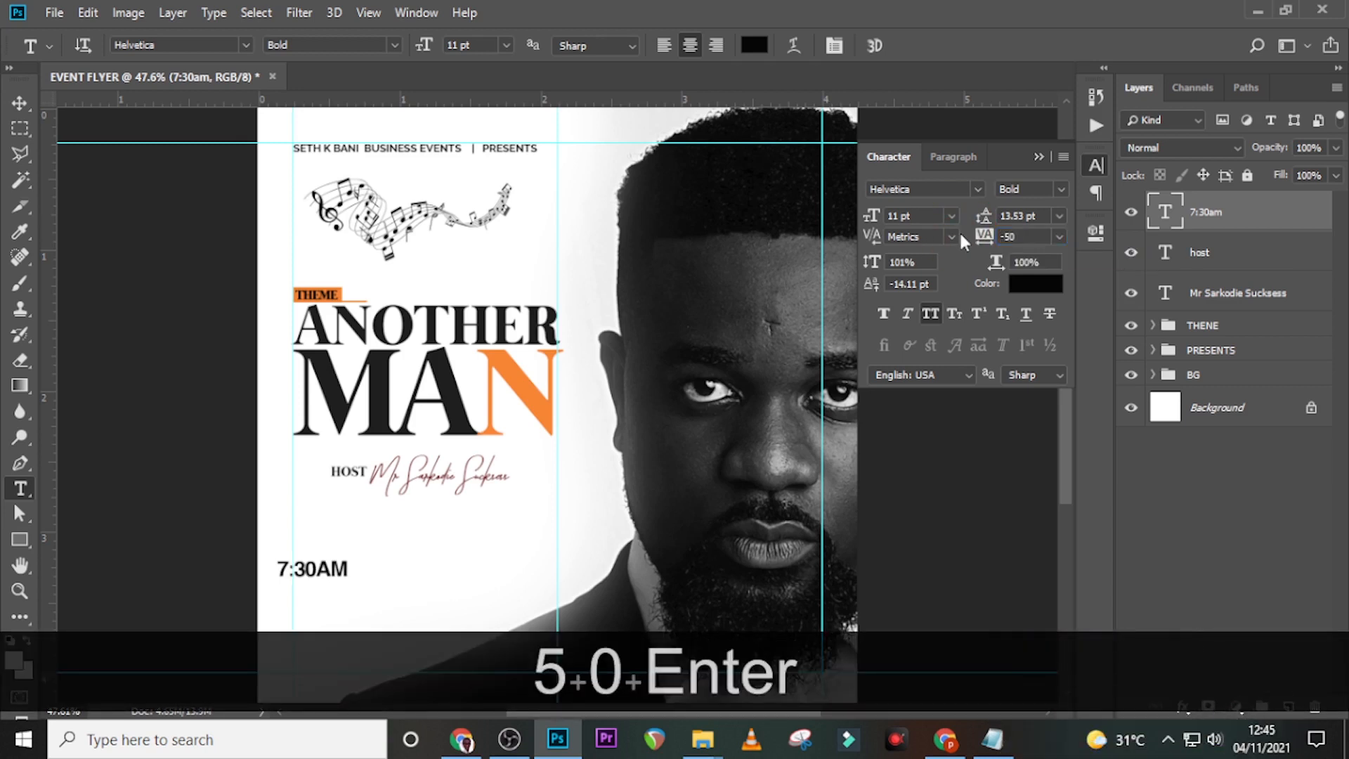
pyautogui.click(884, 314)
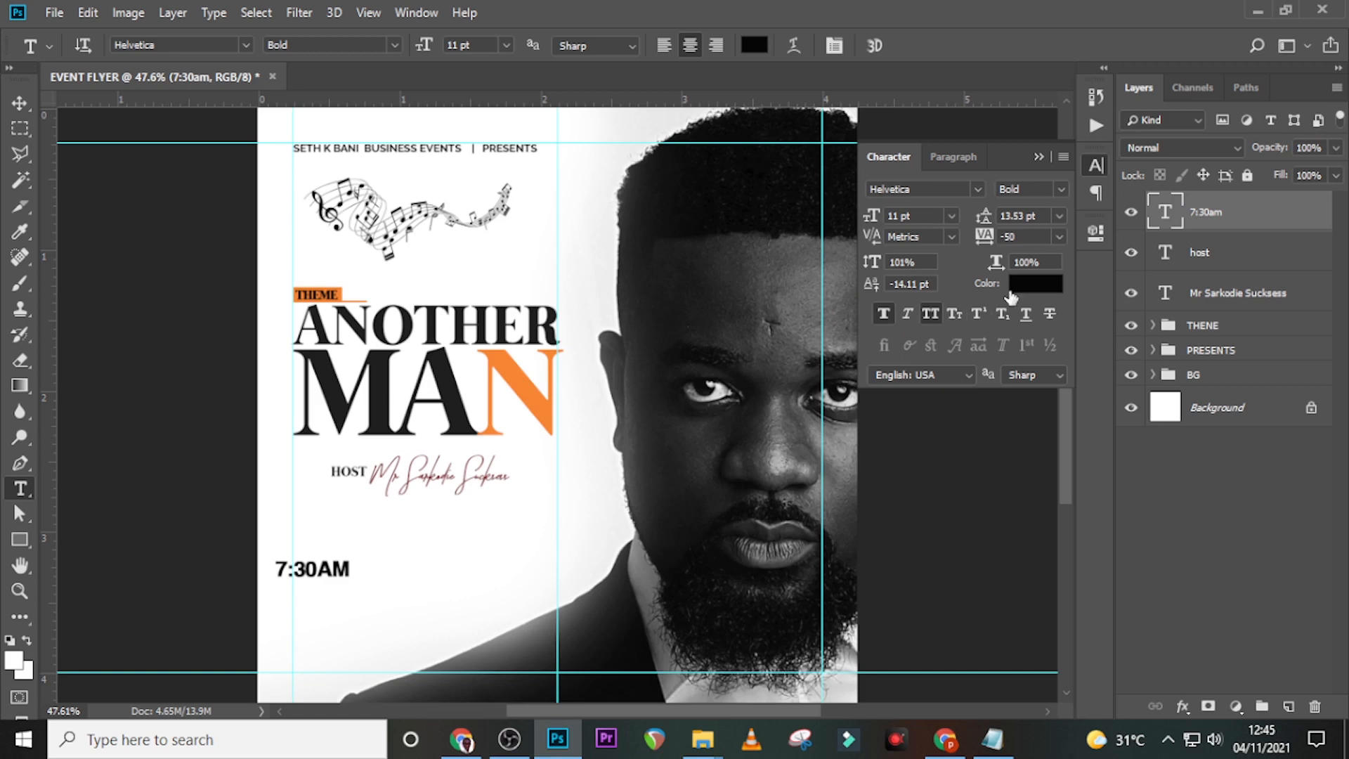
# - Nudge the 7:30AM text up and right until it sits under the HOST line
pyautogui.click(1220, 212)
pyautogui.hotkey('shift', 'Up')
pyautogui.hotkey('shift', 'Up')
pyautogui.hotkey('shift', 'Up')
pyautogui.press('v')
pyautogui.press('Up')
pyautogui.hotkey('shift', 'Up')
pyautogui.hotkey('shift', 'Up')
pyautogui.hotkey('shift', 'Up')
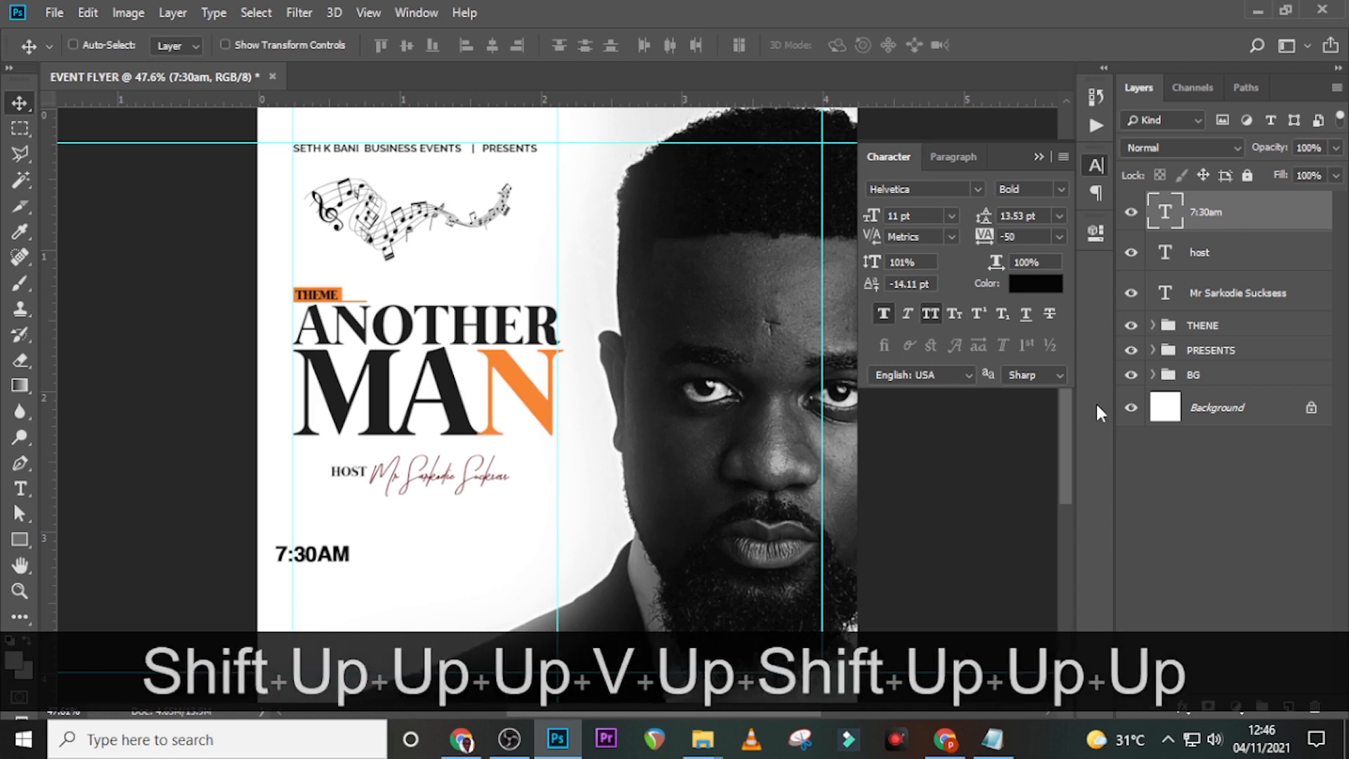
pyautogui.hotkey('shift', 'Up')
pyautogui.hotkey('shift', 'Right')
pyautogui.hotkey('shift', 'Right')
pyautogui.hotkey('shift', 'Right')
pyautogui.hotkey('shift', 'Right')
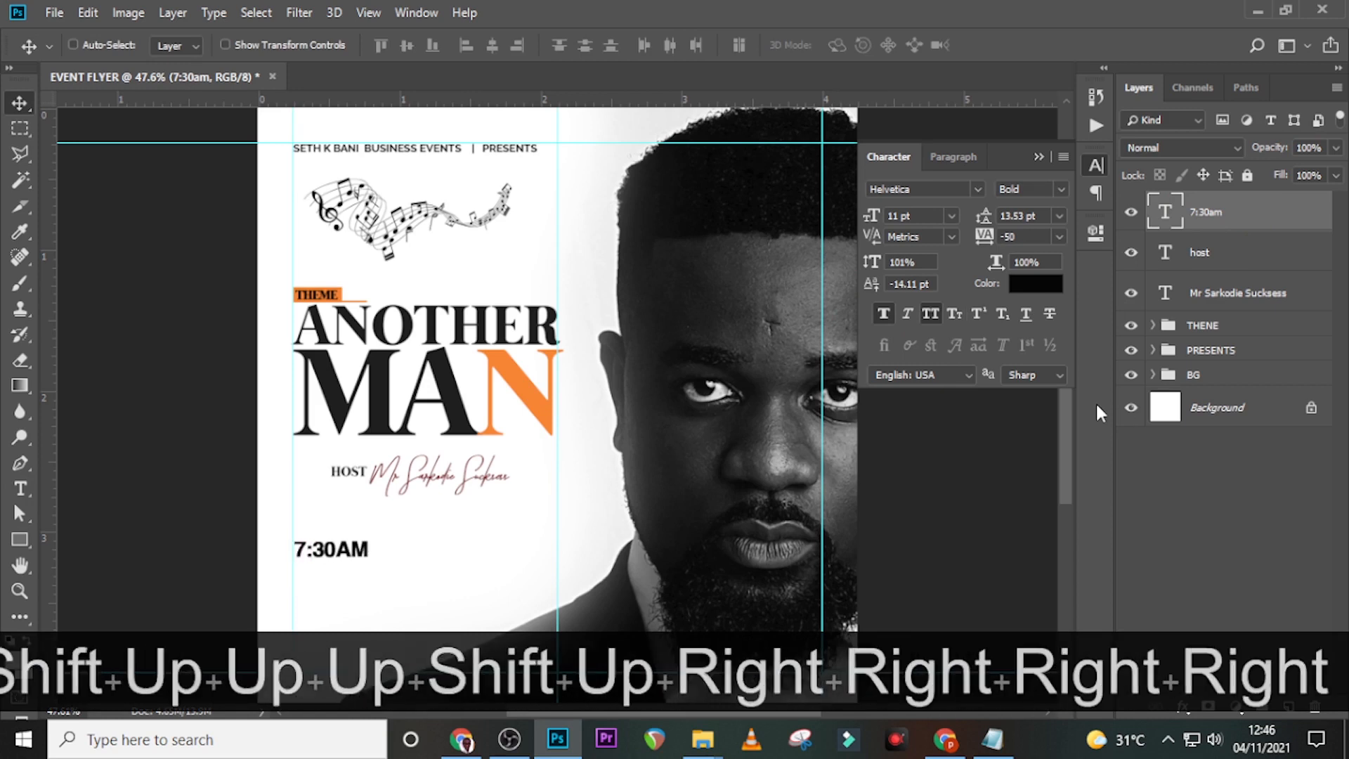
pyautogui.hotkey('shift', 'Up')
pyautogui.hotkey('shift', 'Up')
pyautogui.hotkey('shift', 'Up')
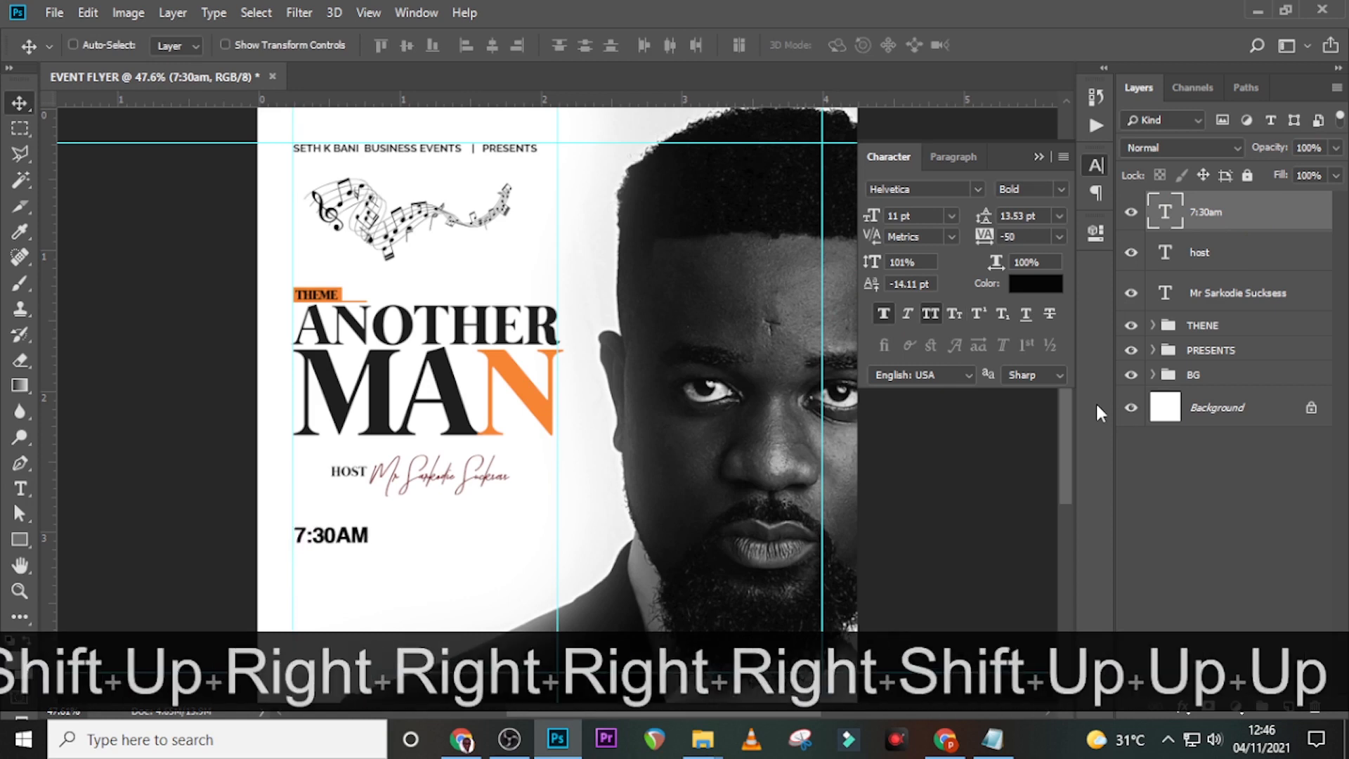
pyautogui.press('Up')
pyautogui.press('Up')
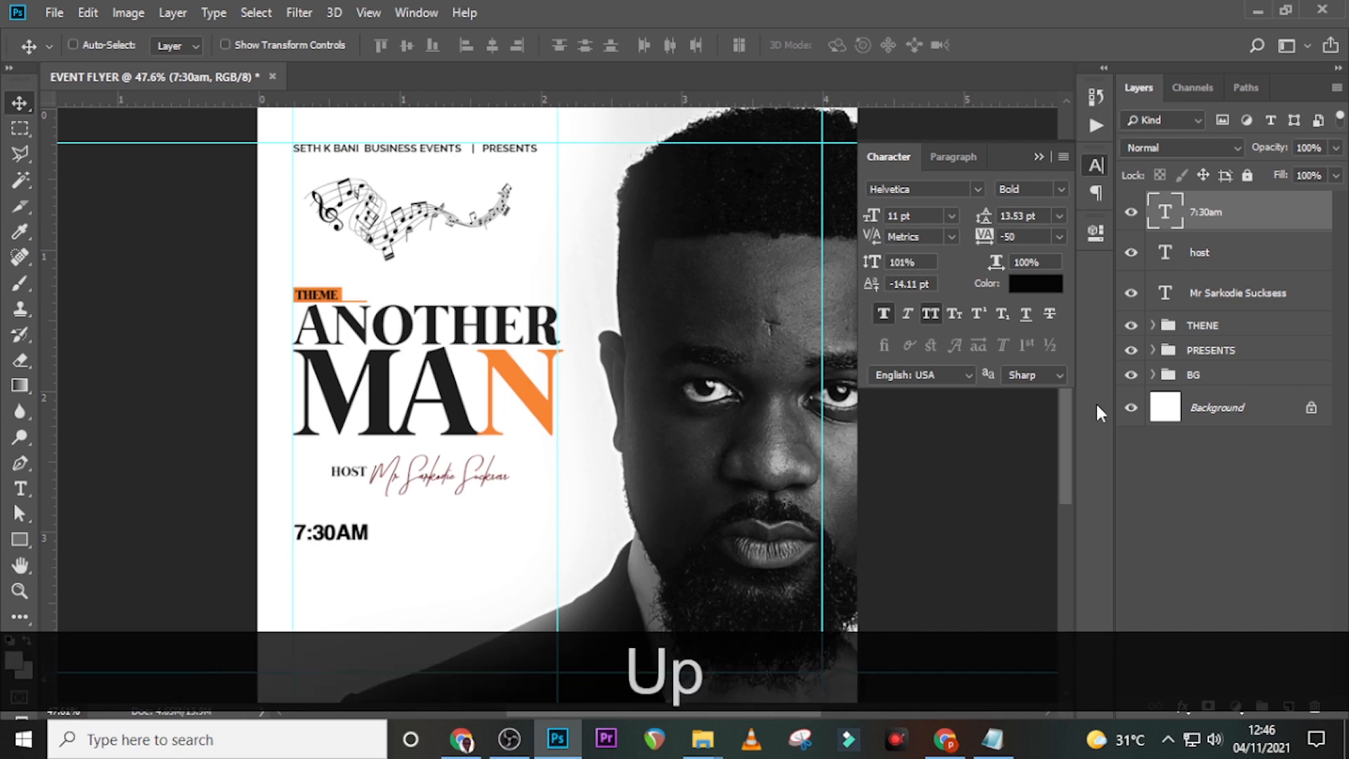
pyautogui.press('Up')
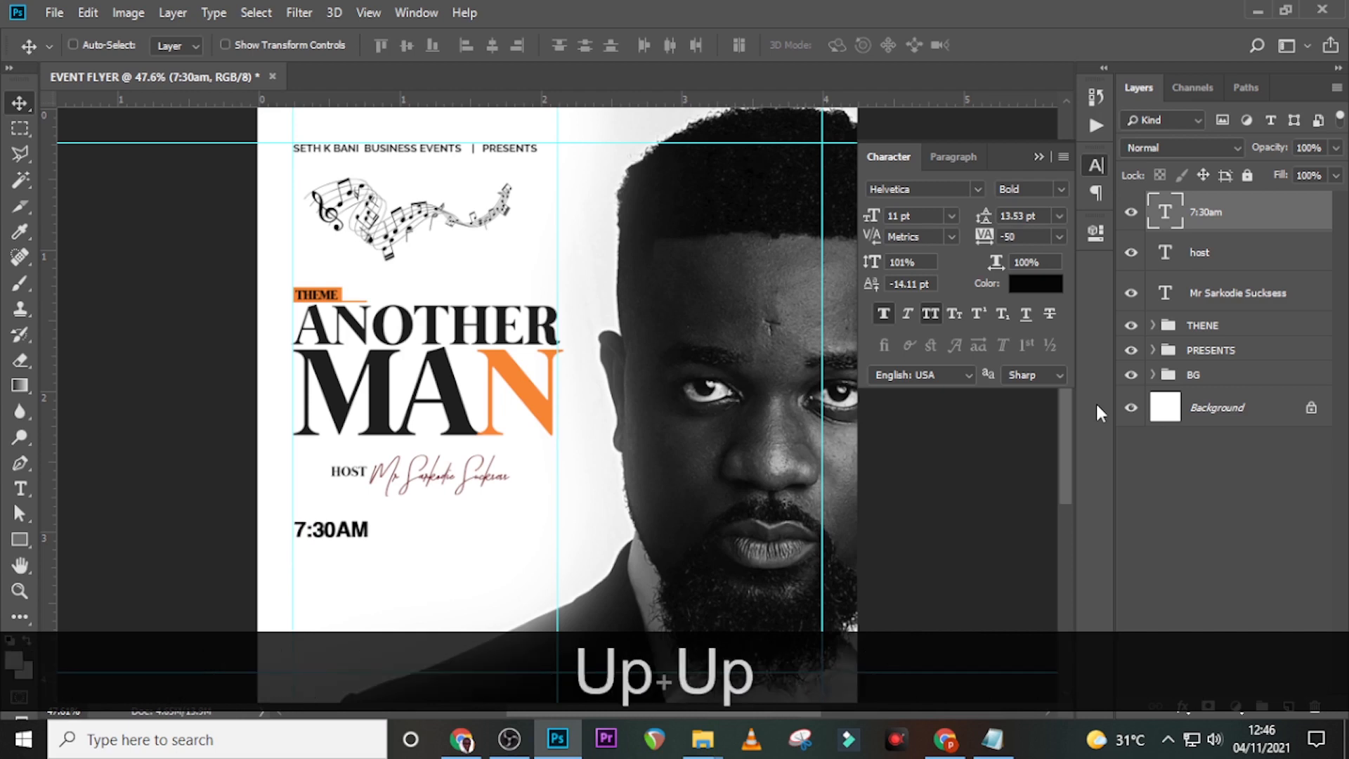
pyautogui.hotkey('ctrl', '=')
pyautogui.hotkey('ctrl', '=')
pyautogui.hotkey('ctrl', '=')
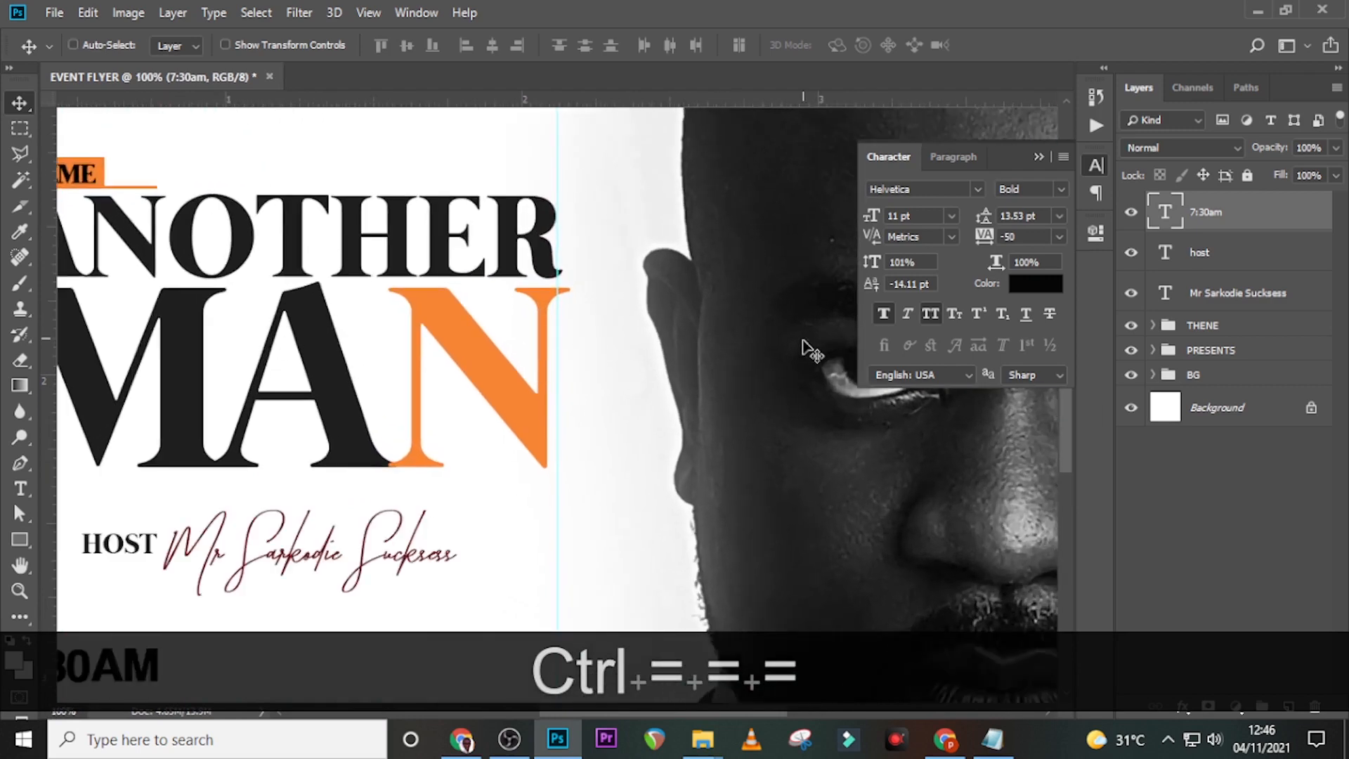
# - Draw a rectangle around the 7:30AM text
pyautogui.moveTo(712, 710); pyautogui.dragTo(626, 710)
pyautogui.click(19, 535)
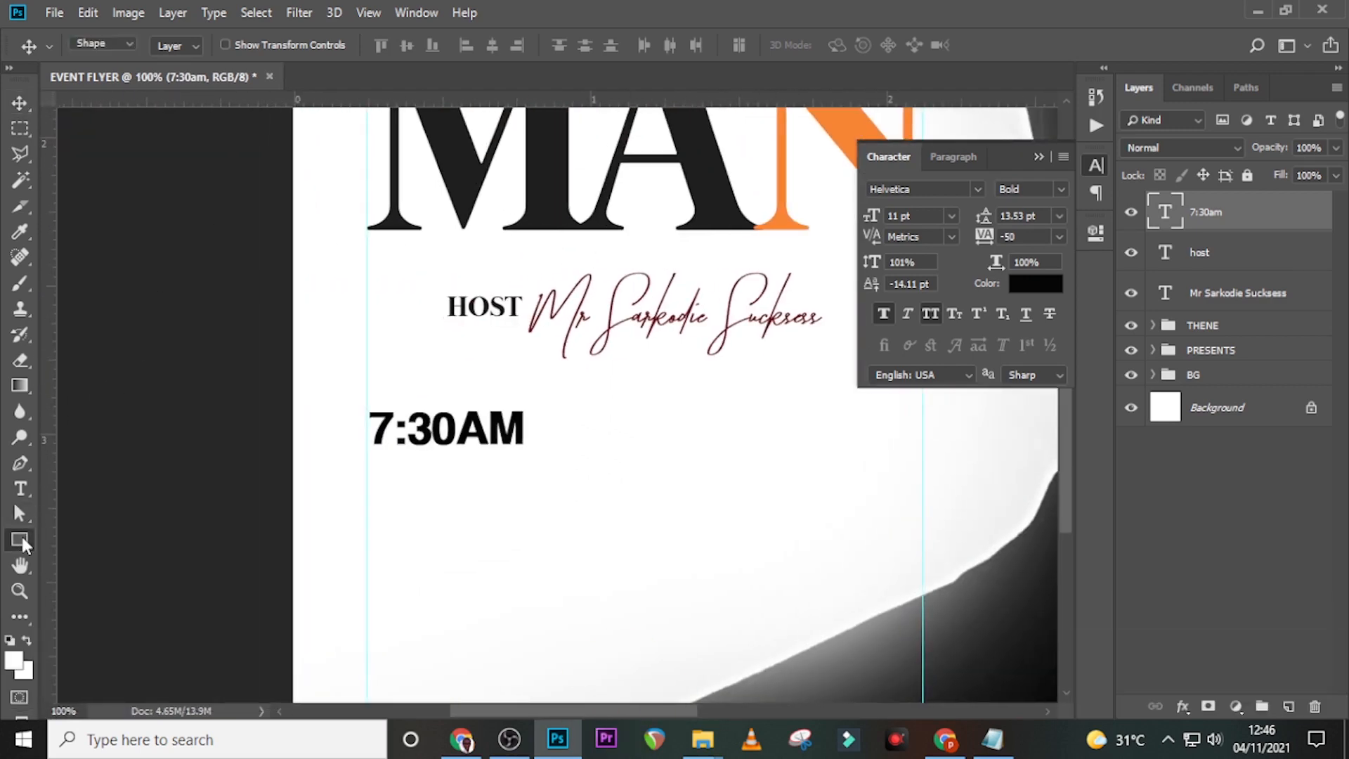
pyautogui.moveTo(366, 403); pyautogui.dragTo(548, 457)
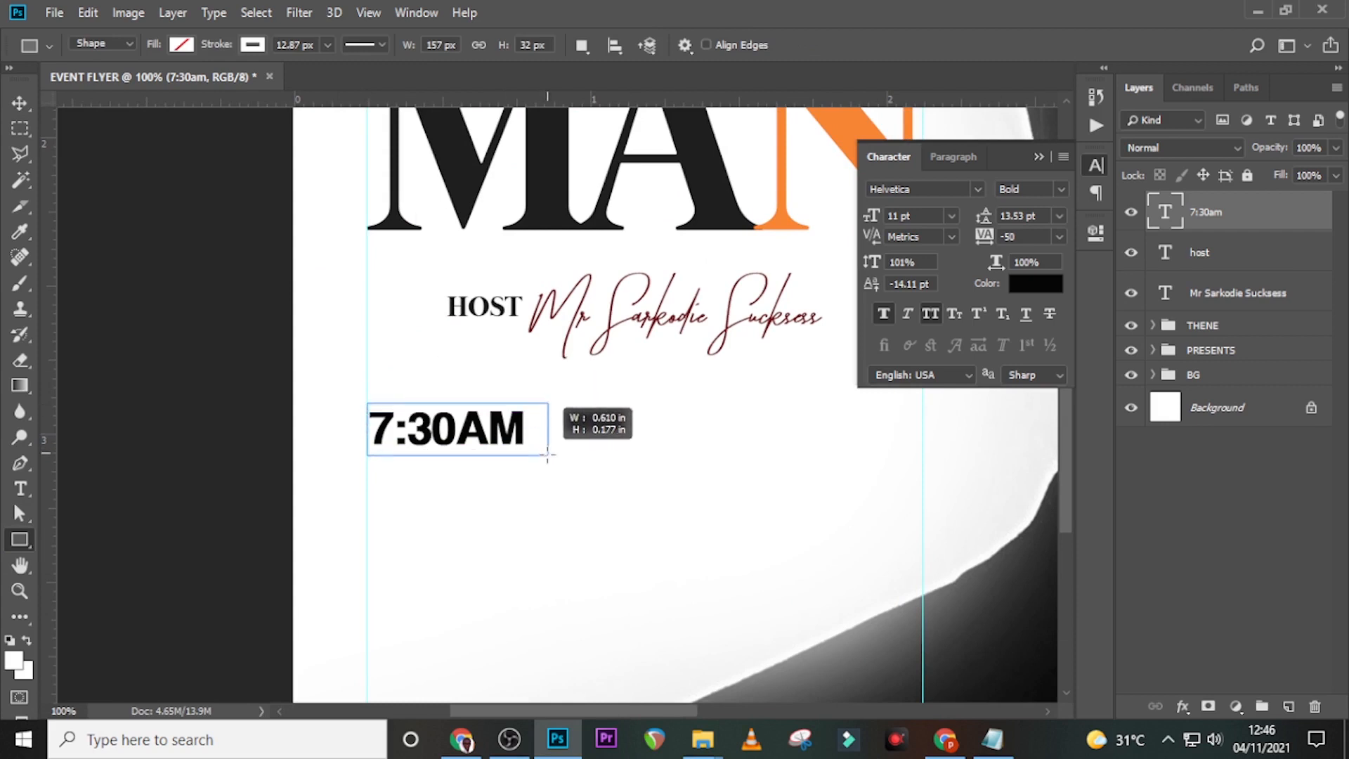
pyautogui.moveTo(547, 455); pyautogui.dragTo(547, 455)
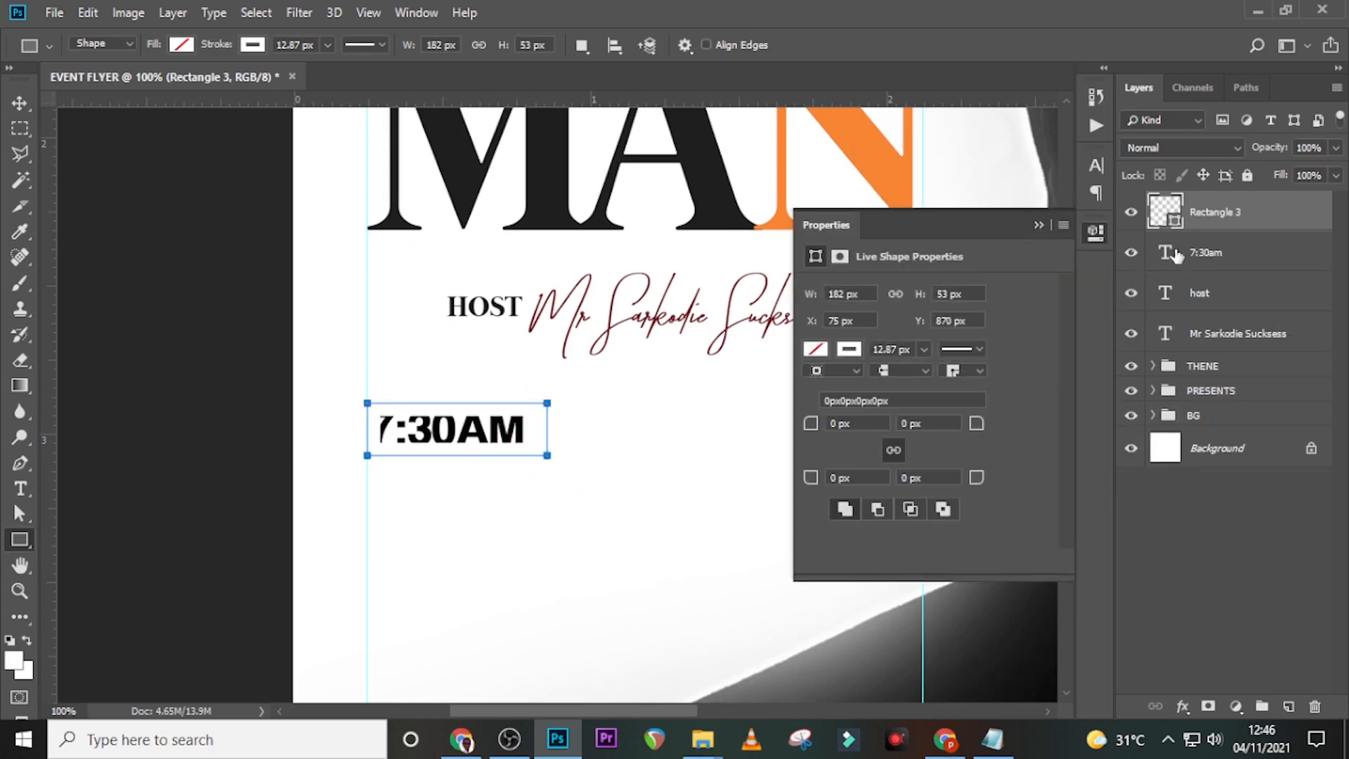
# - Move Rectangle 3 beneath the time text layer and fill it with orange
pyautogui.moveTo(1205, 226); pyautogui.dragTo(1202, 271)
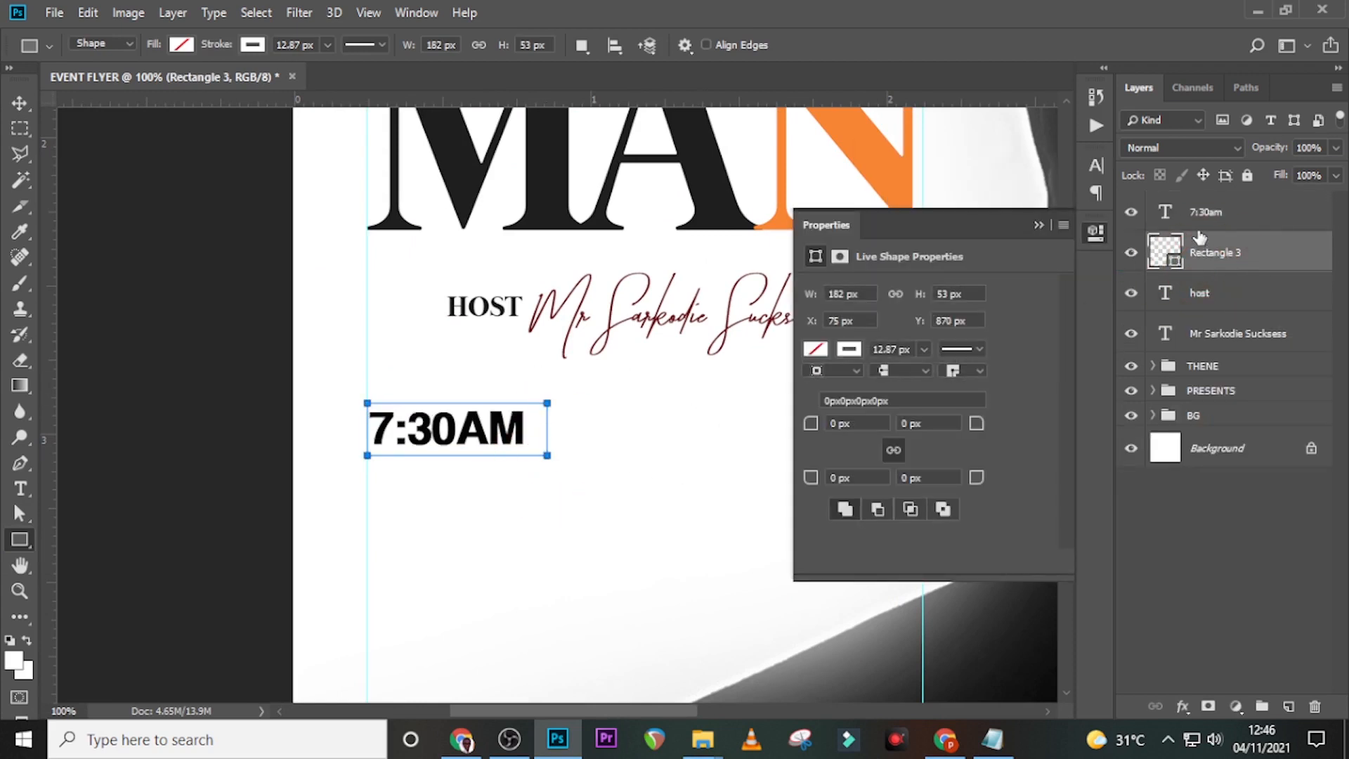
pyautogui.click(253, 45)
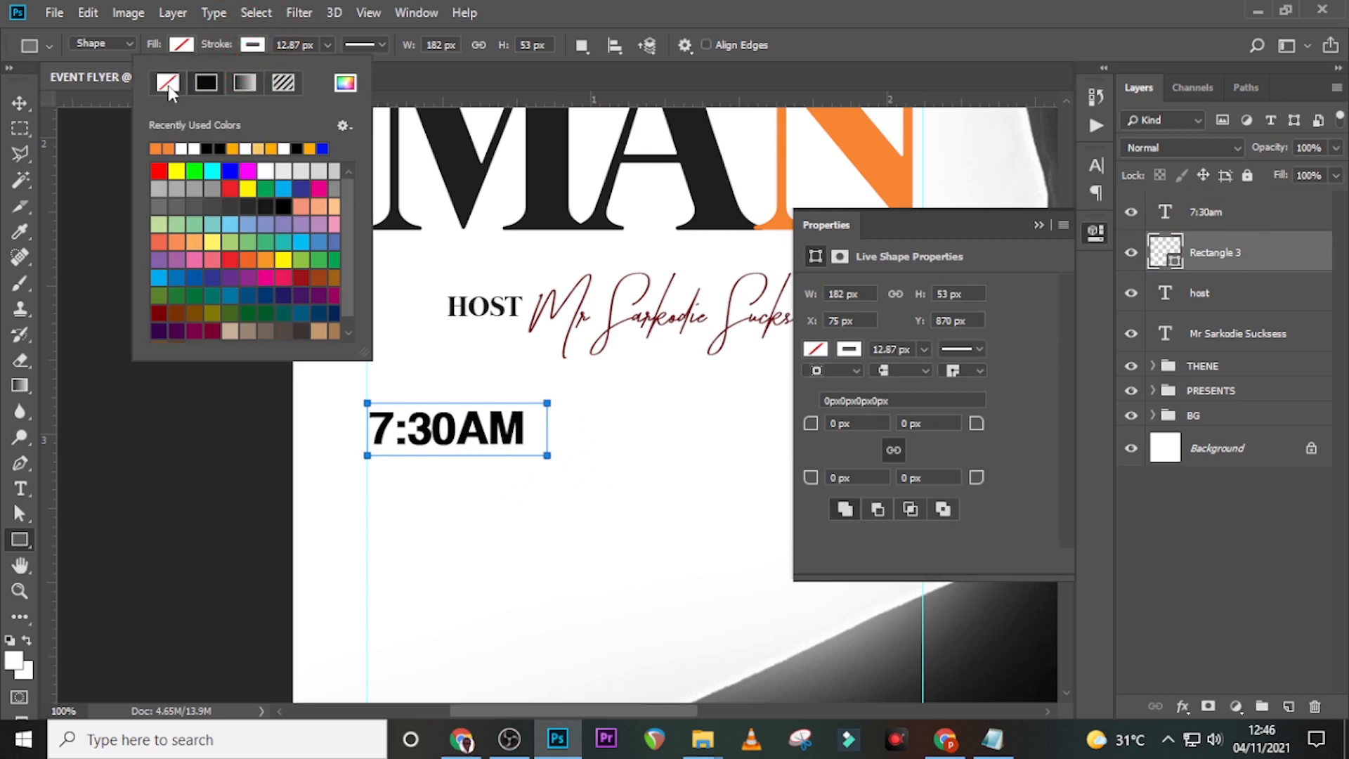
pyautogui.click(181, 45)
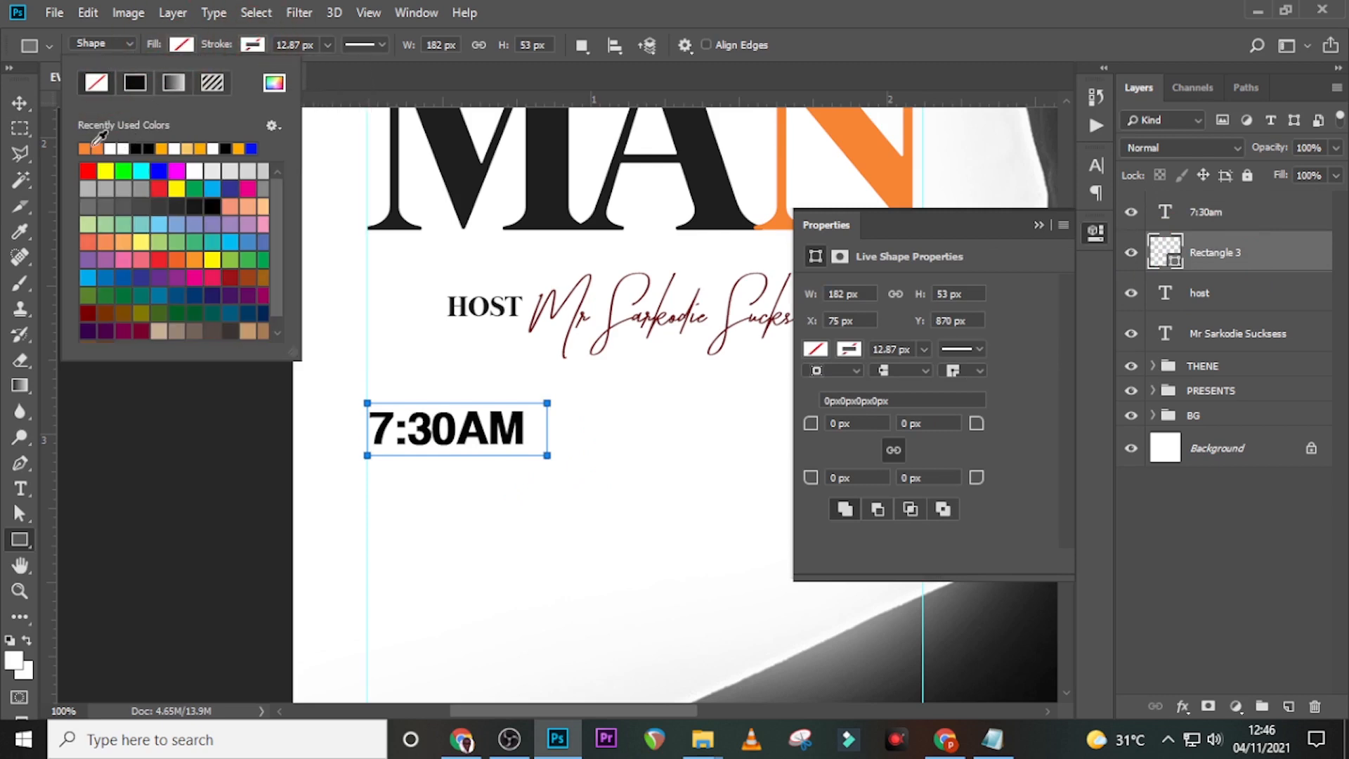
pyautogui.click(85, 148)
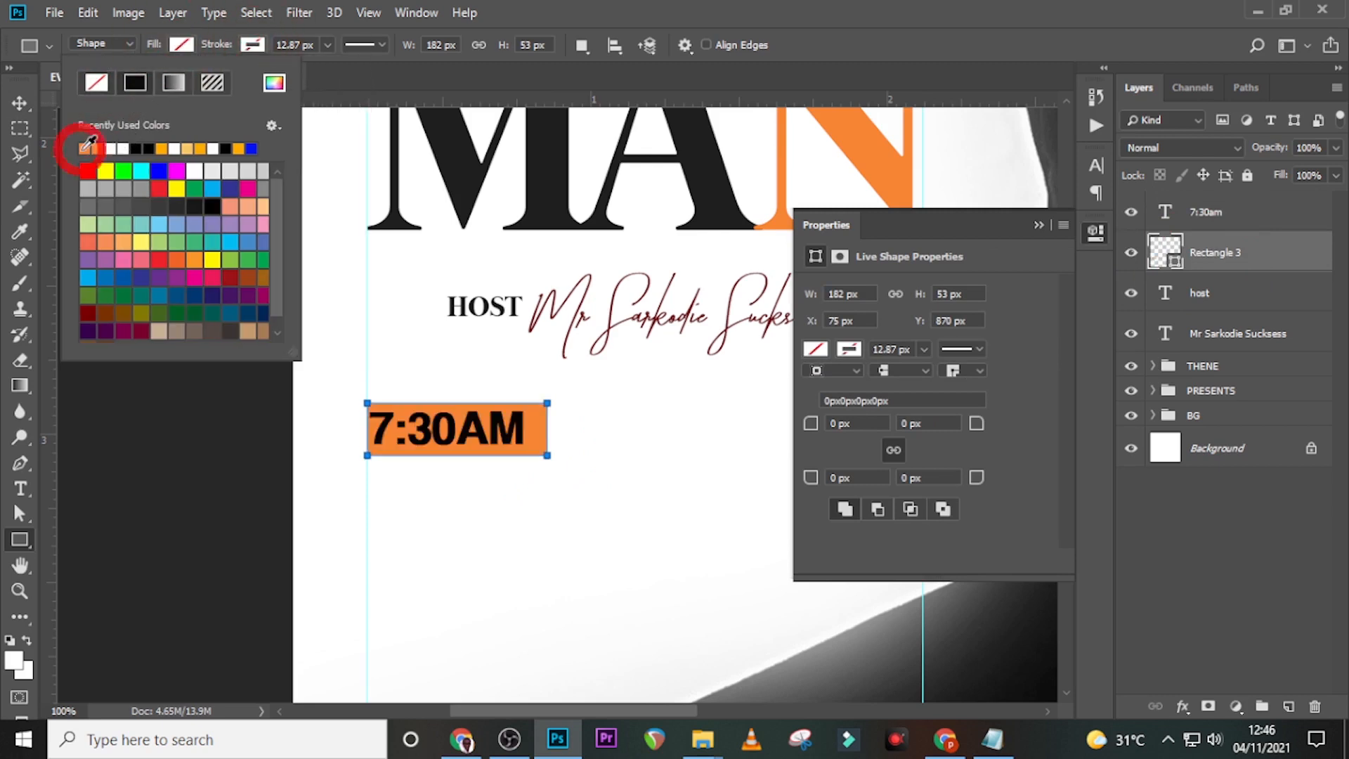
pyautogui.click(1220, 269)
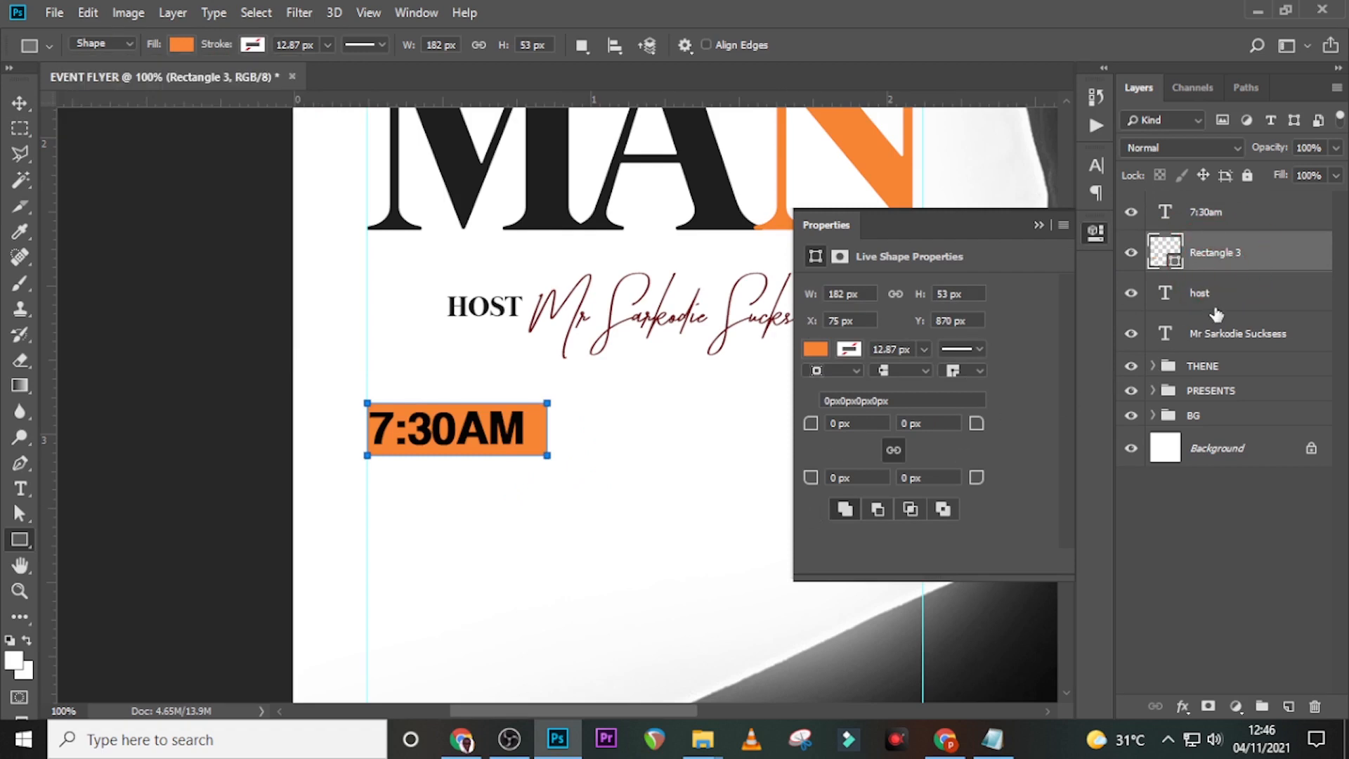
# - Select the 7:30am layer and nudge it right and down inside the orange box
pyautogui.hotkey('alt', ']')
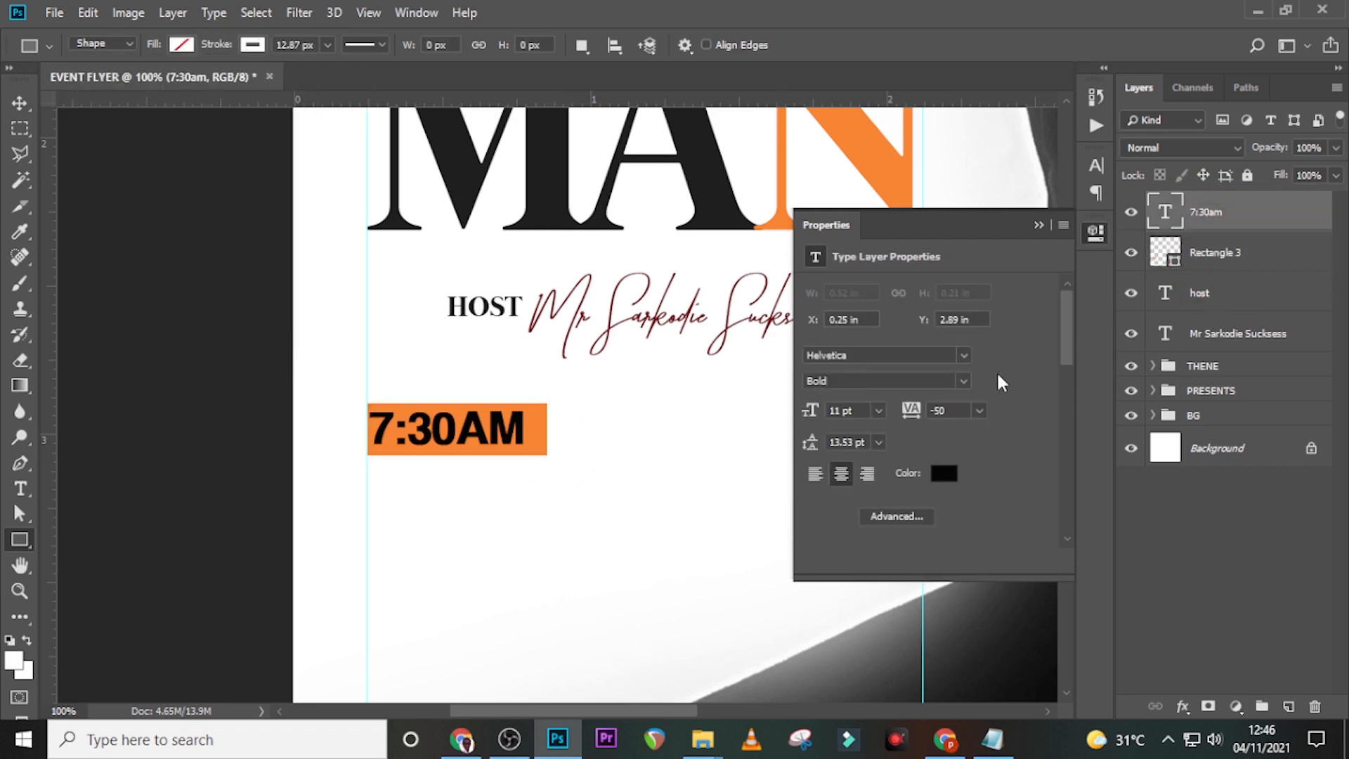
pyautogui.press('v')
pyautogui.press('Right')
pyautogui.press('Right')
pyautogui.press('Right')
pyautogui.press('Right')
pyautogui.press('Right')
pyautogui.press('Right')
pyautogui.press('Right')
pyautogui.press('Right')
pyautogui.press('Right')
pyautogui.press('Down')
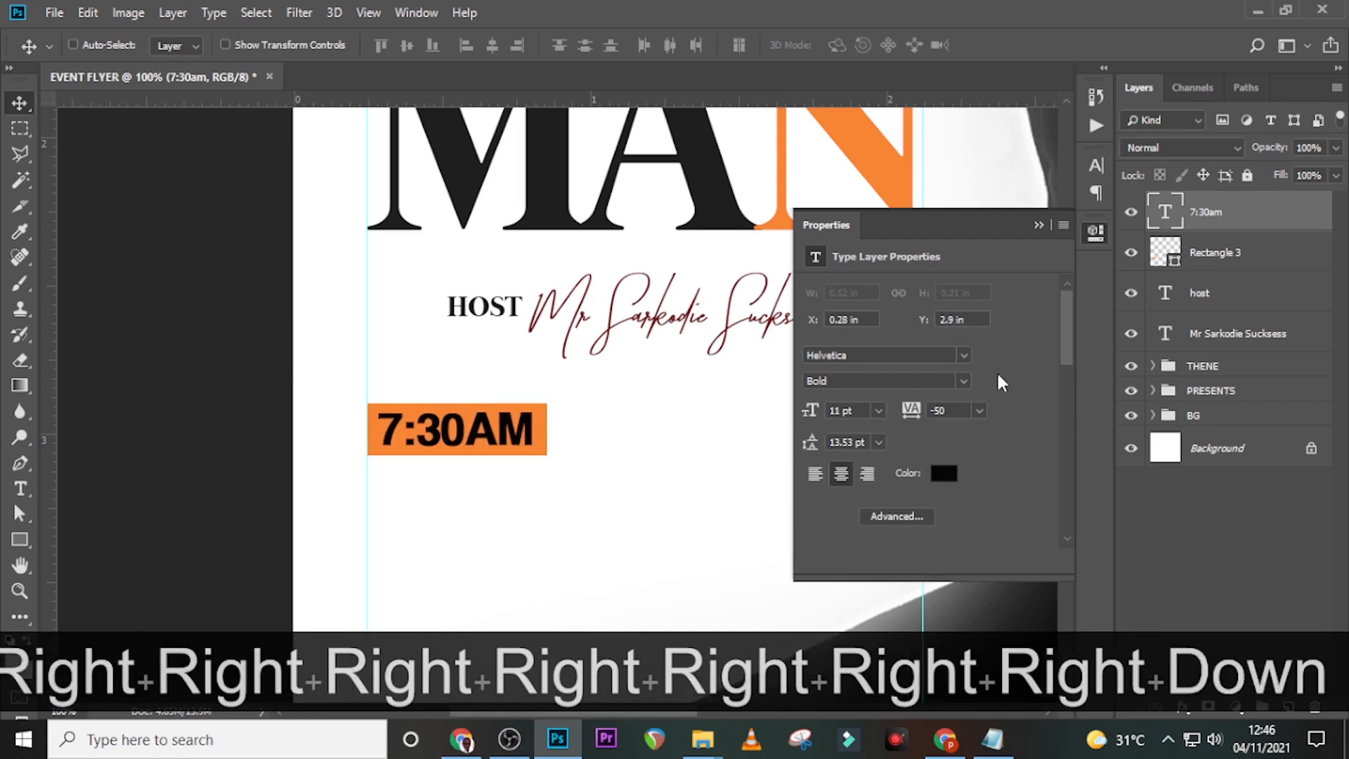
pyautogui.press('Right')
pyautogui.press('Down')
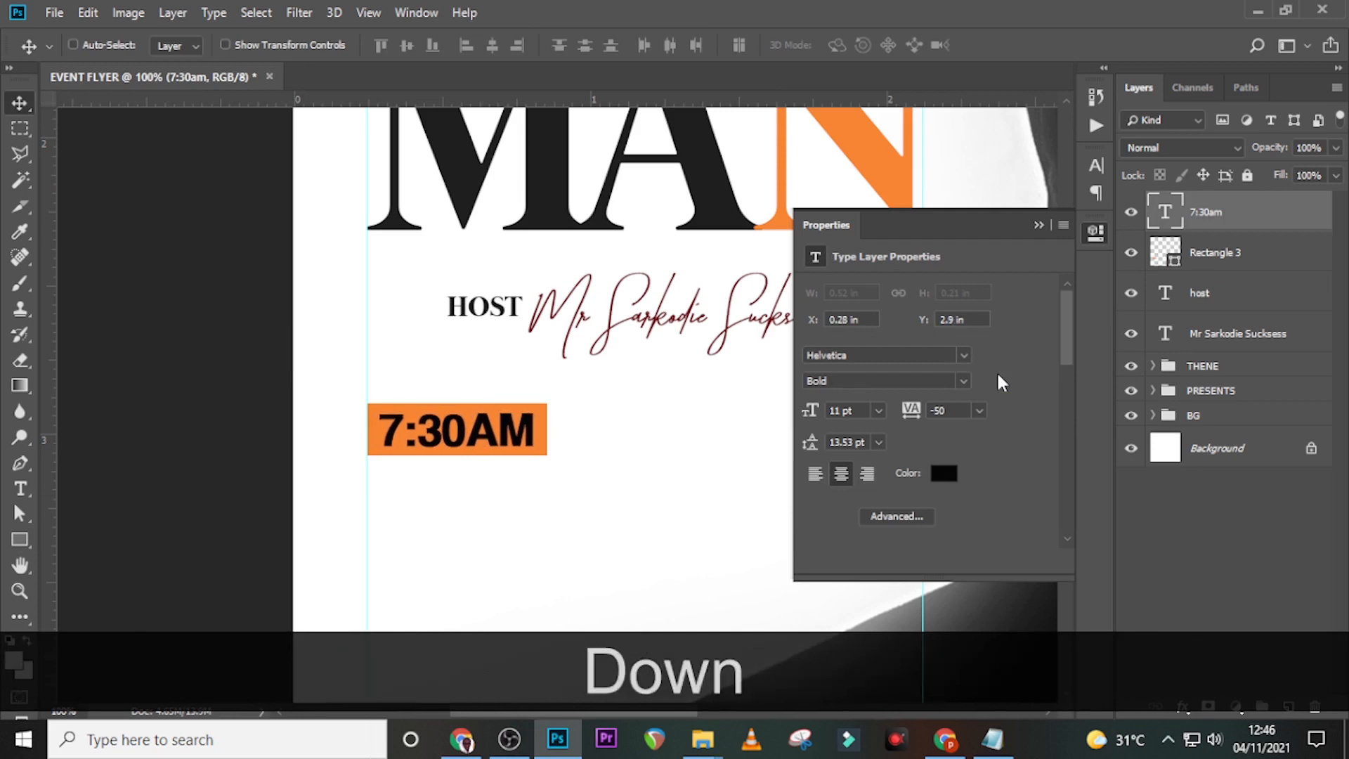
# - Fine-tune the time text vertically with guides hidden, then restore guides and fit the flyer
pyautogui.hotkey('ctrl', 'h')
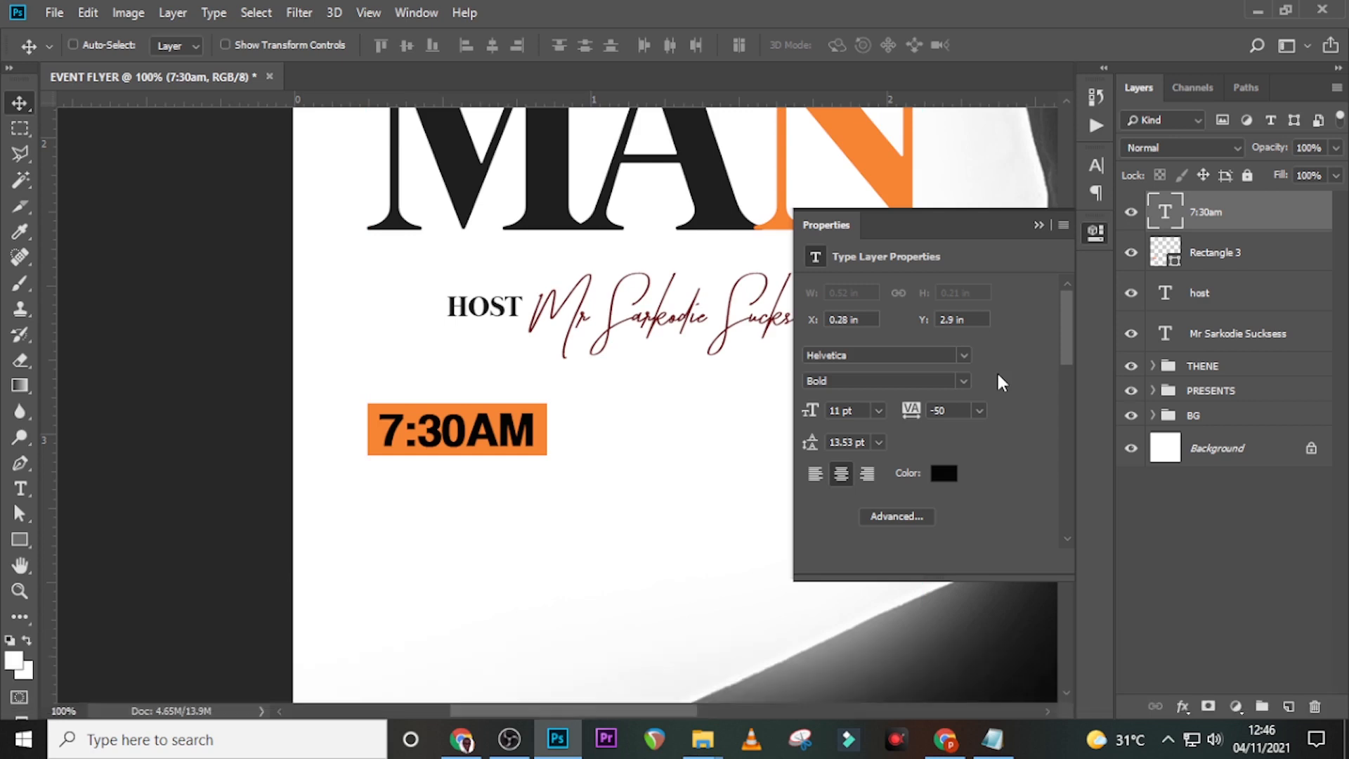
pyautogui.press('Up')
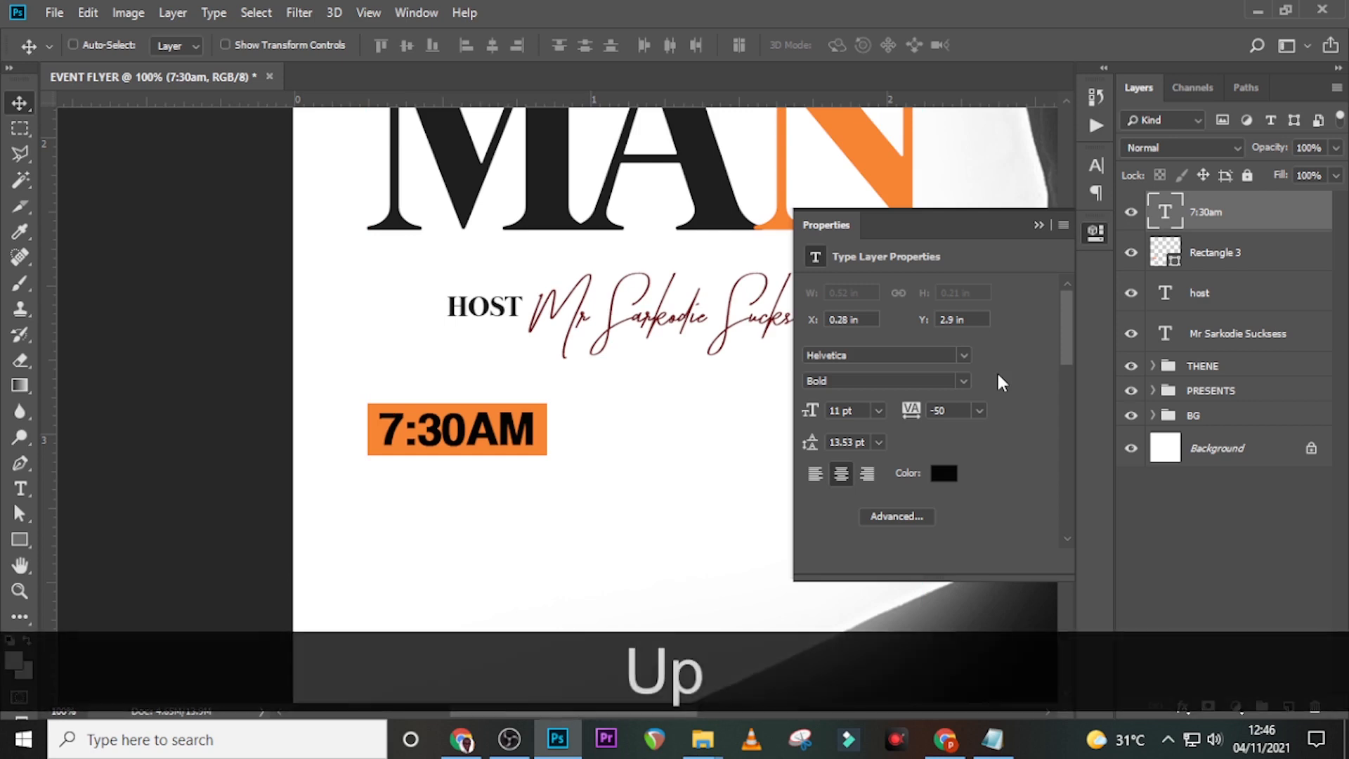
pyautogui.press('Down')
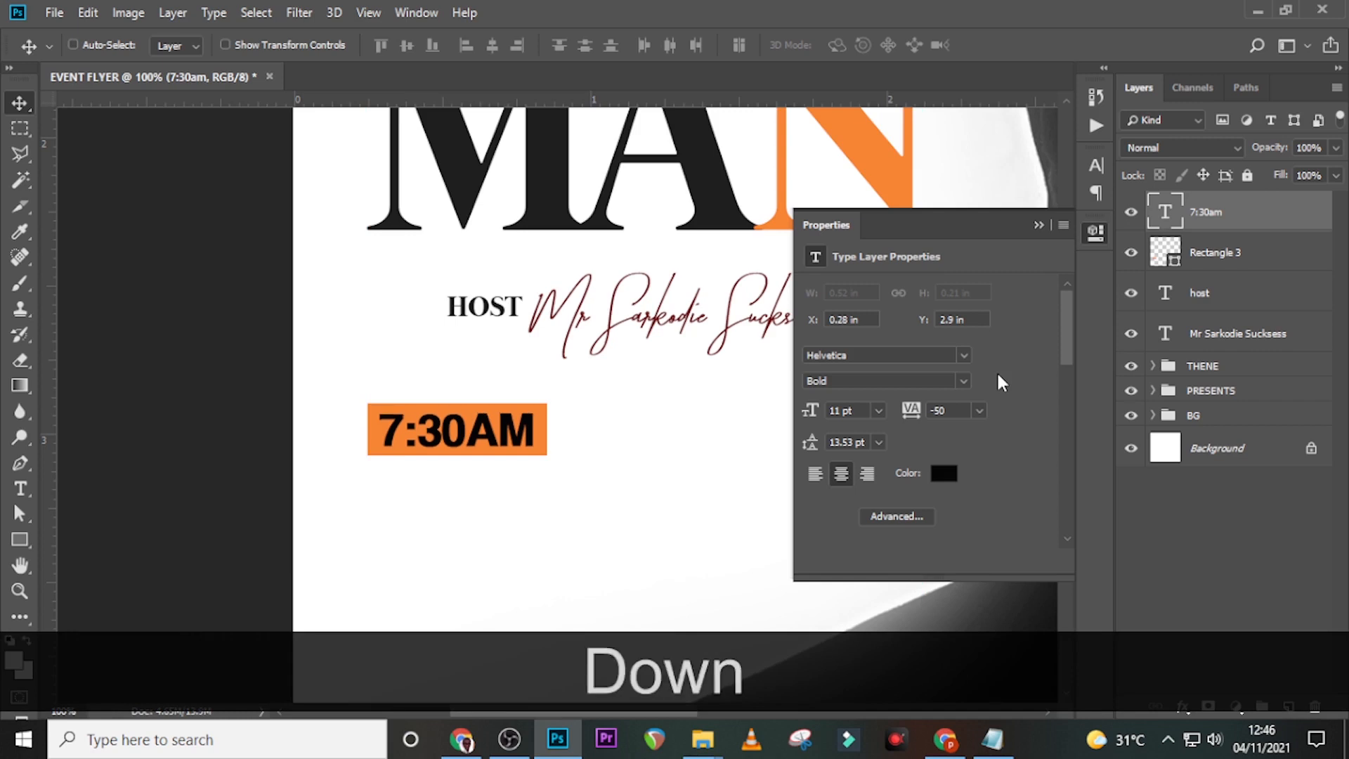
pyautogui.hotkey('ctrl', 'h')
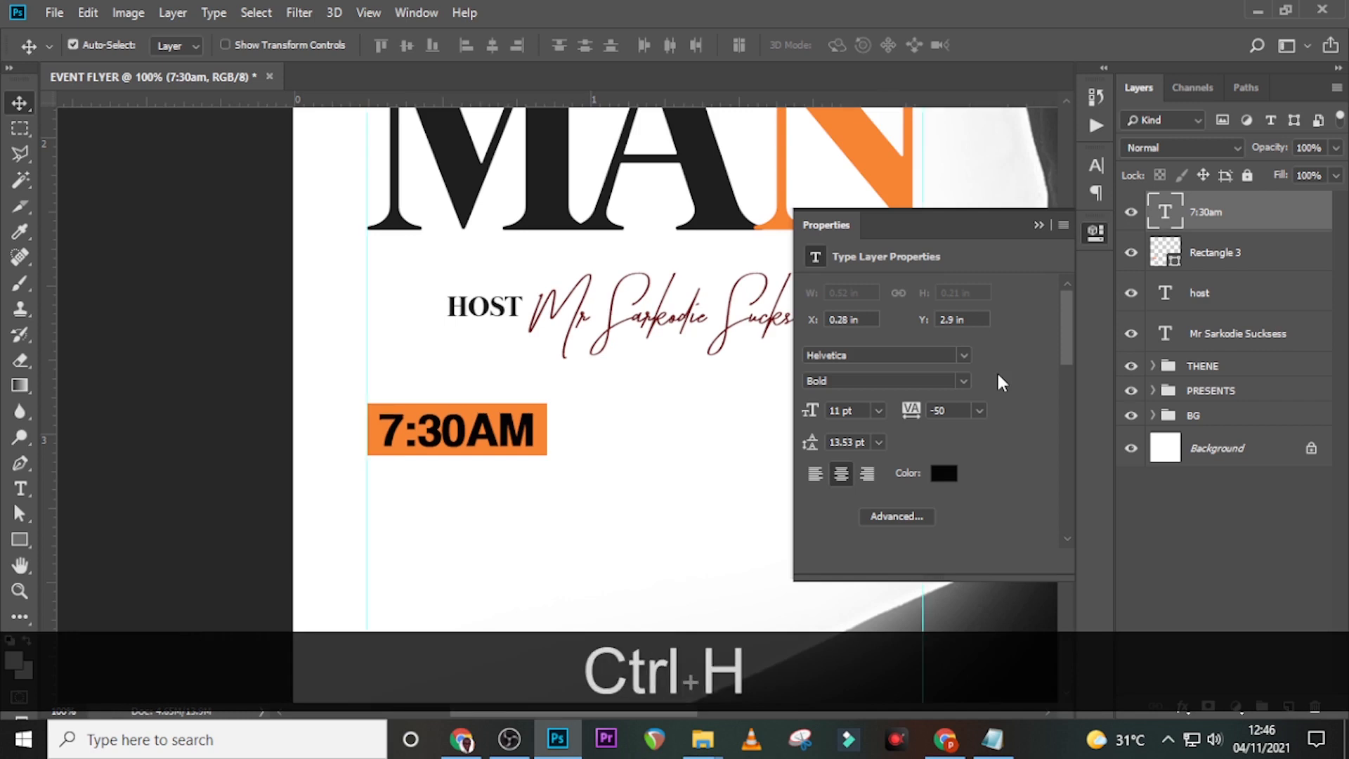
pyautogui.hotkey('ctrl', '=')
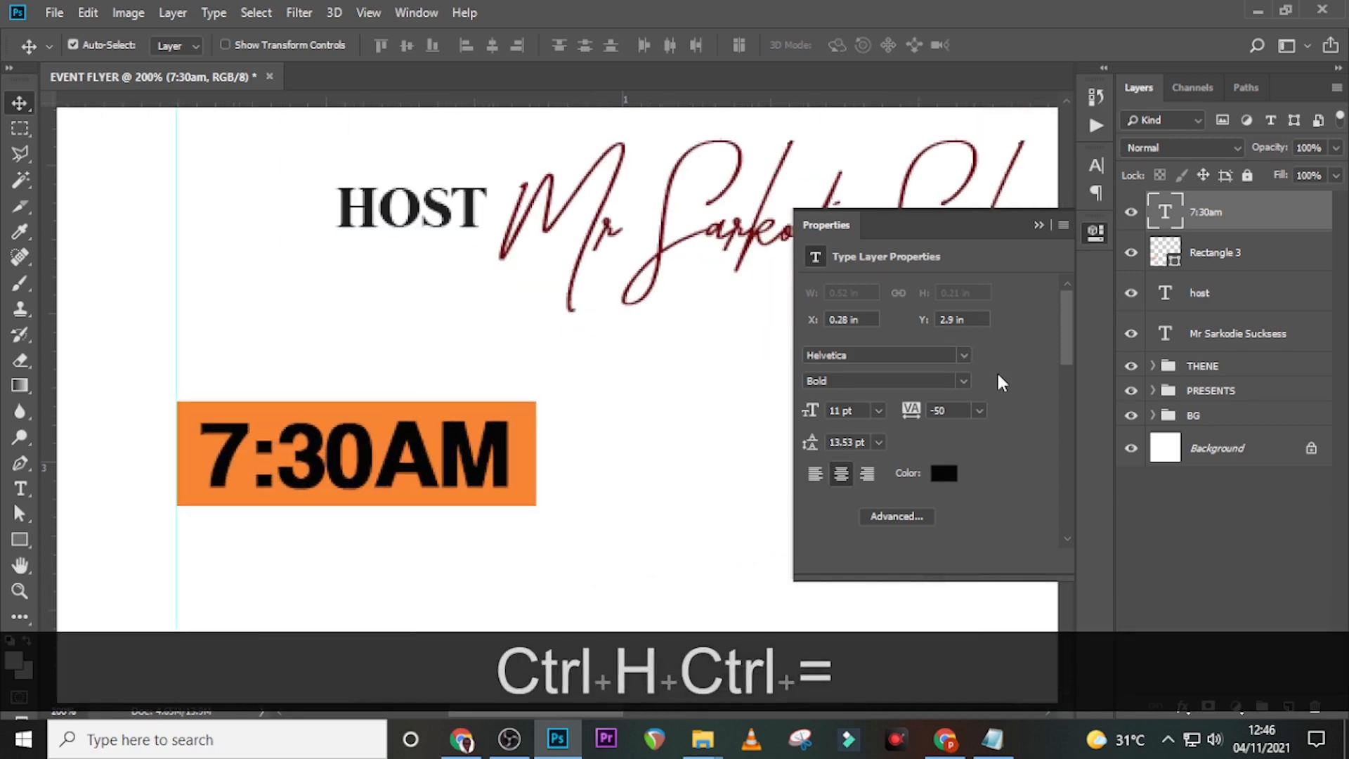
pyautogui.hotkey('ctrl', '0')
pyautogui.click(1037, 225)
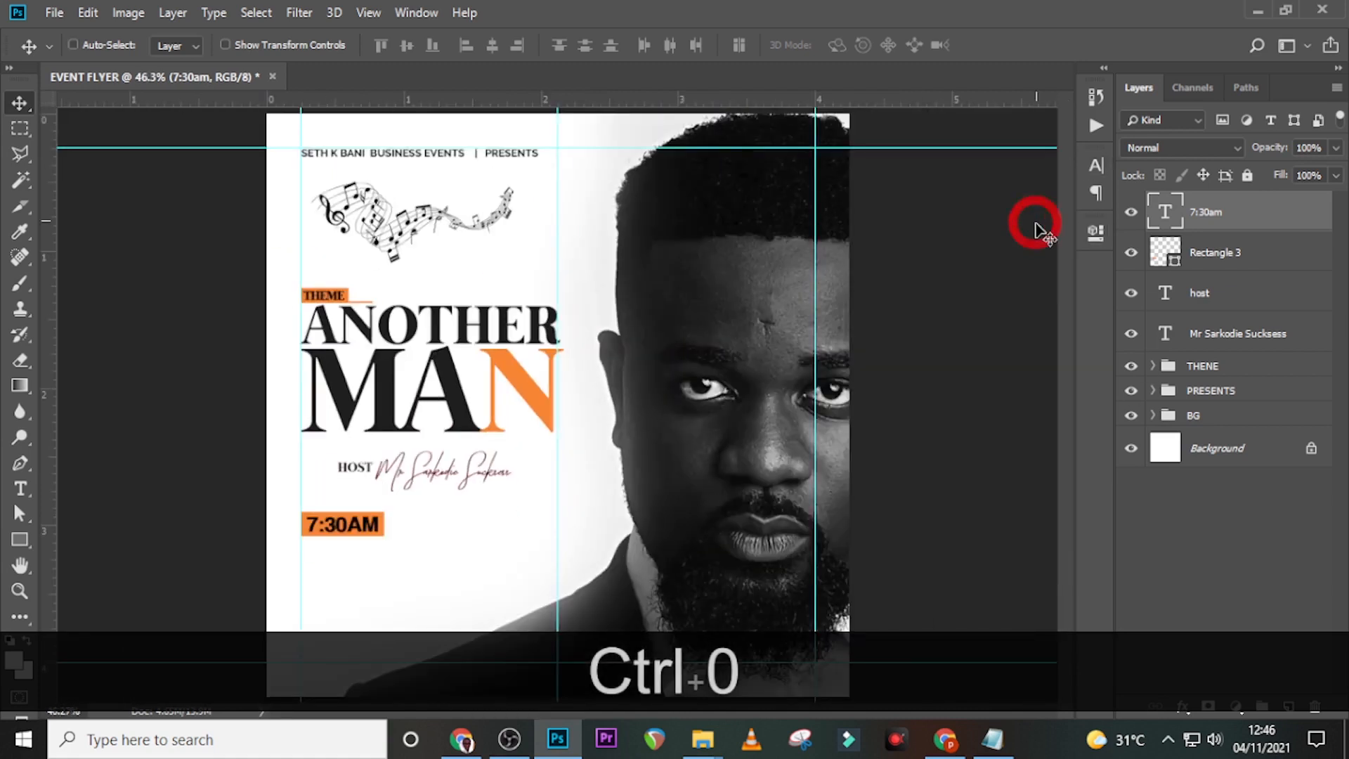
# - Paste SAT. 27 NOVEMBER from Notepad as a new text line and drag it beside the time box
pyautogui.press('t')
pyautogui.click(407, 562)
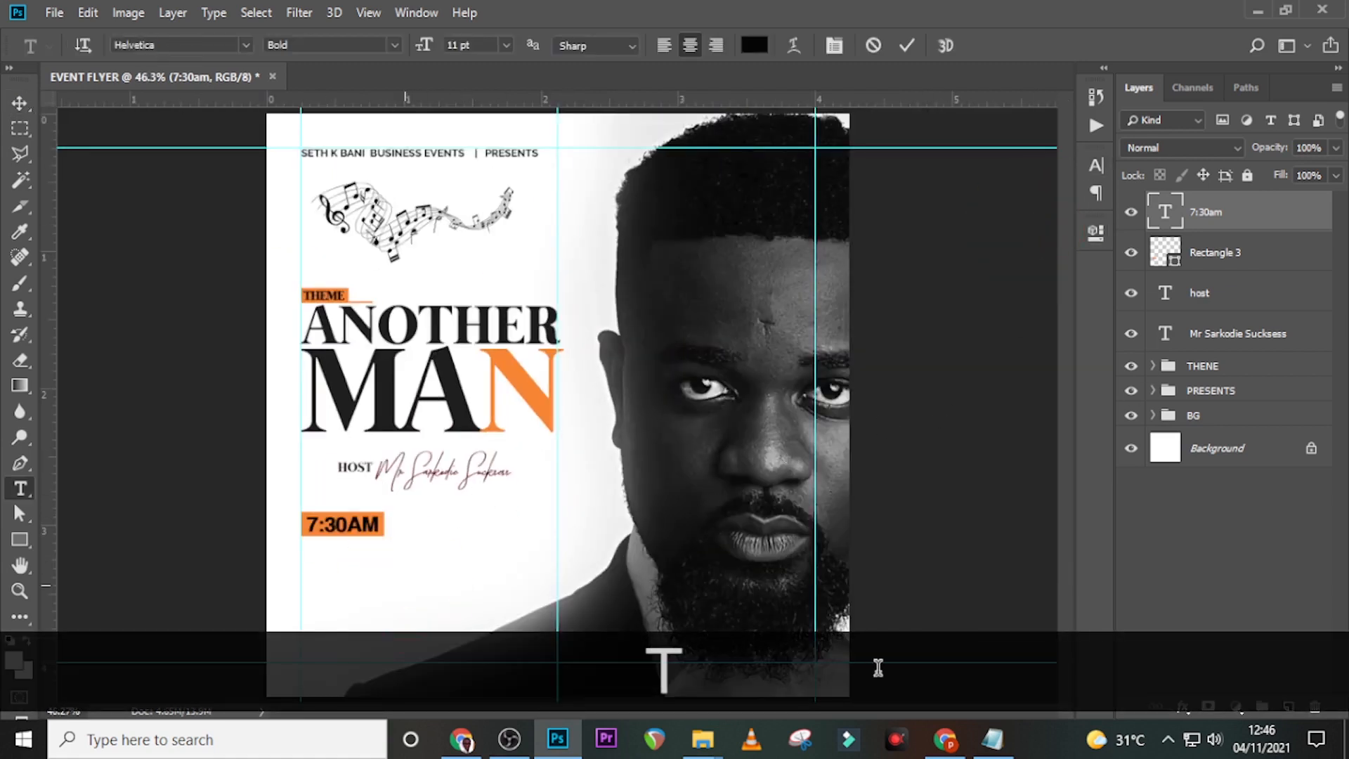
pyautogui.click(993, 739)
pyautogui.moveTo(808, 322); pyautogui.dragTo(647, 331)
pyautogui.hotkey('ctrl', 'c')
pyautogui.click(695, 21)
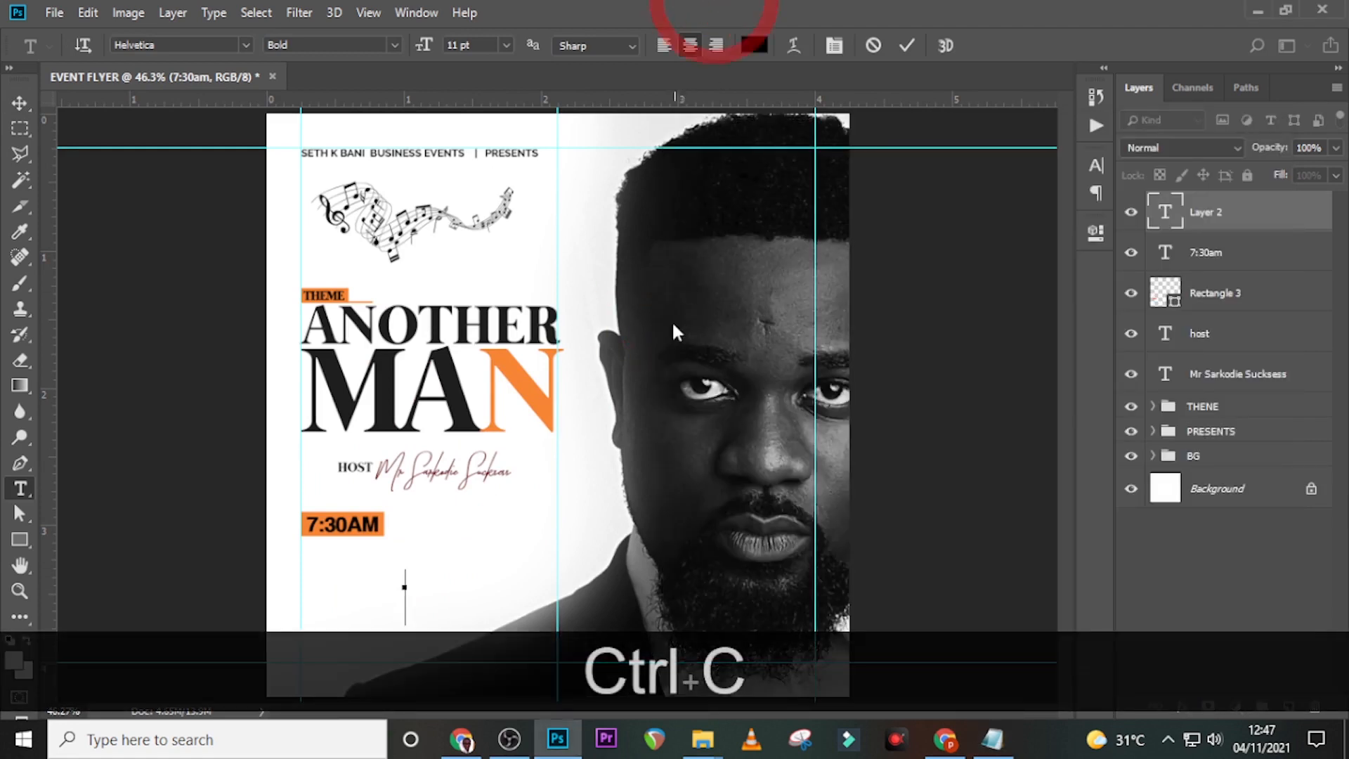
pyautogui.hotkey('ctrl', 'v')
pyautogui.click(1204, 214)
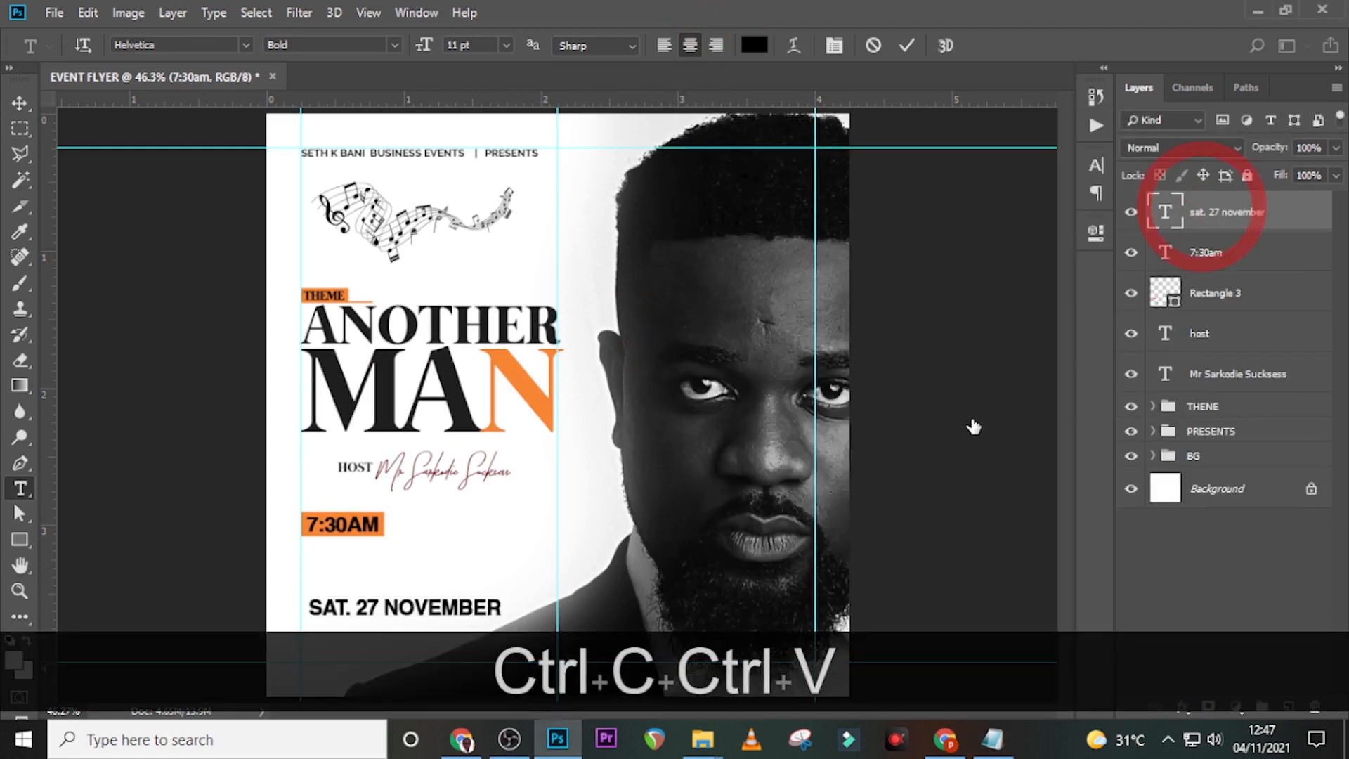
pyautogui.press('v')
pyautogui.moveTo(457, 615); pyautogui.dragTo(518, 522)
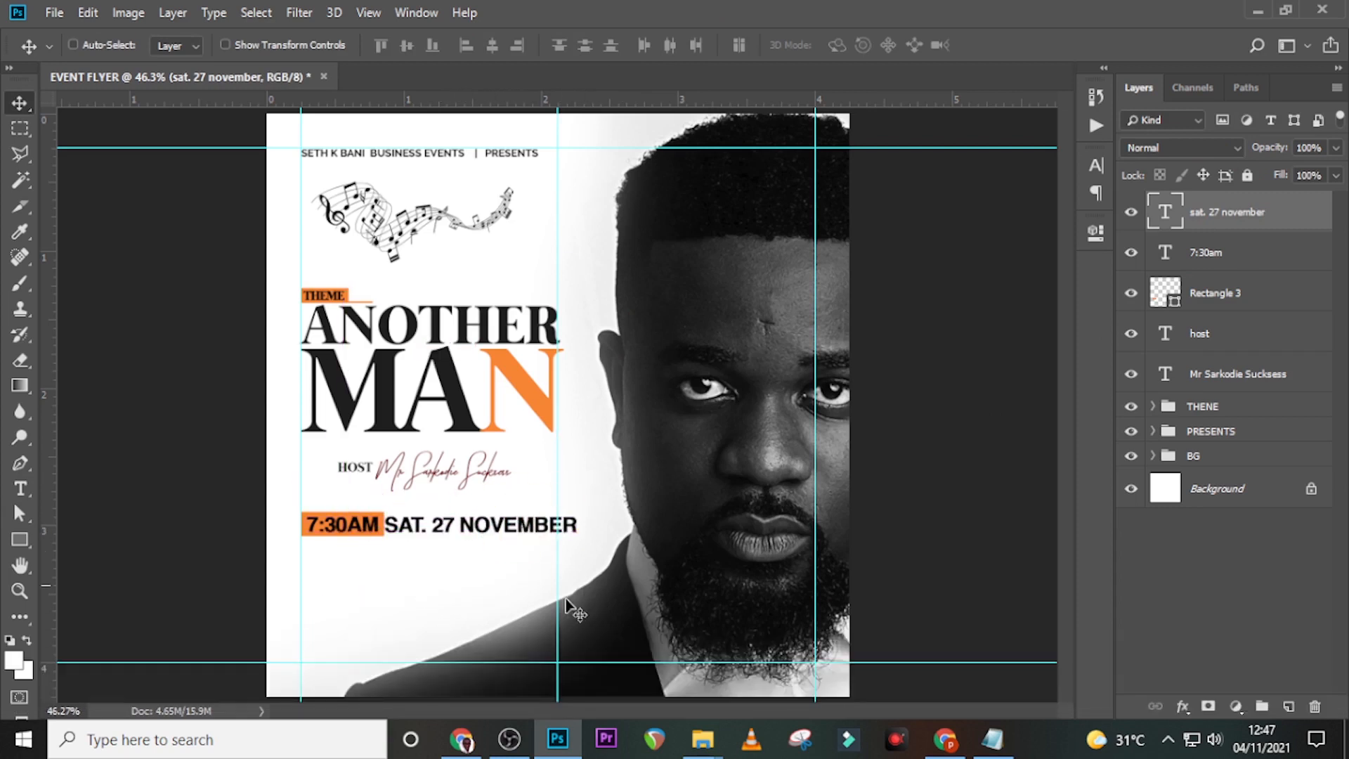
# - Set the date text to 6 pt and nudge it left and up toward the time box
pyautogui.click(1095, 168)
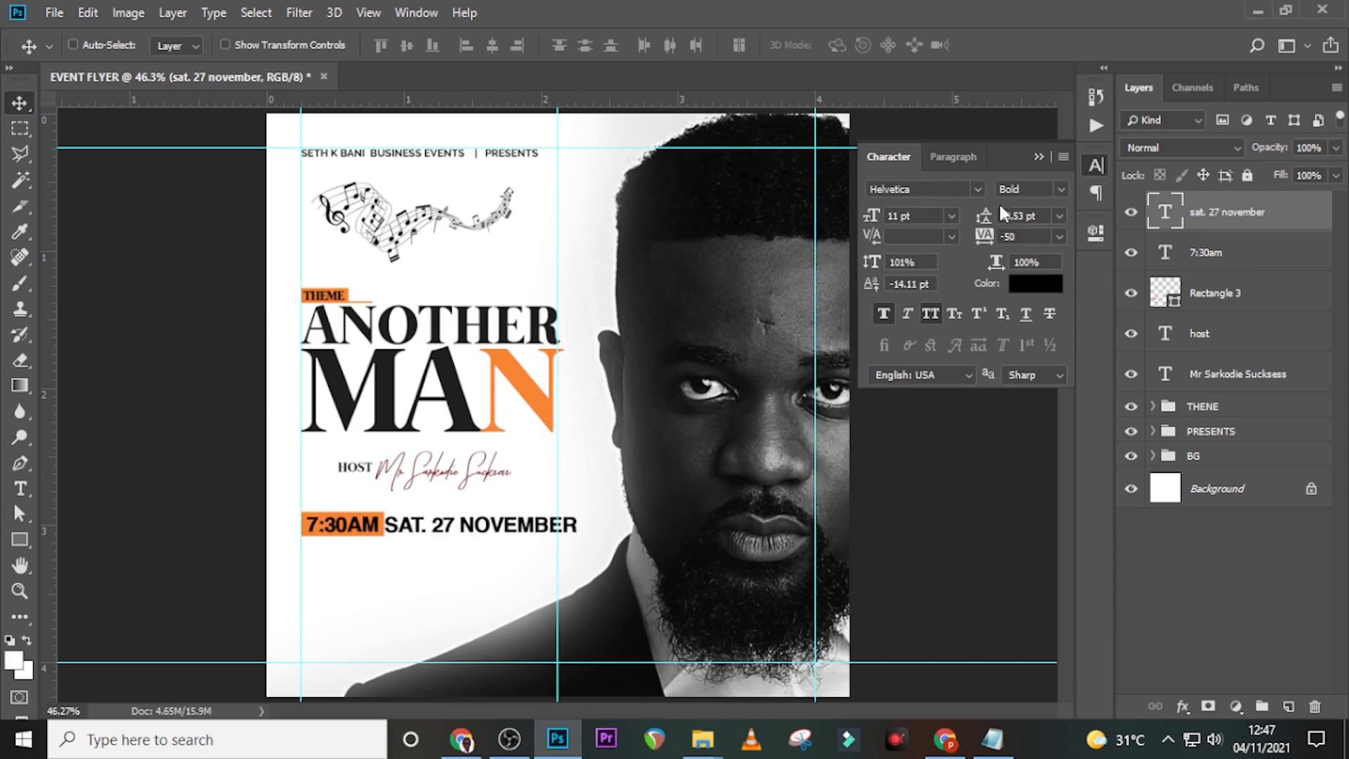
pyautogui.click(918, 219)
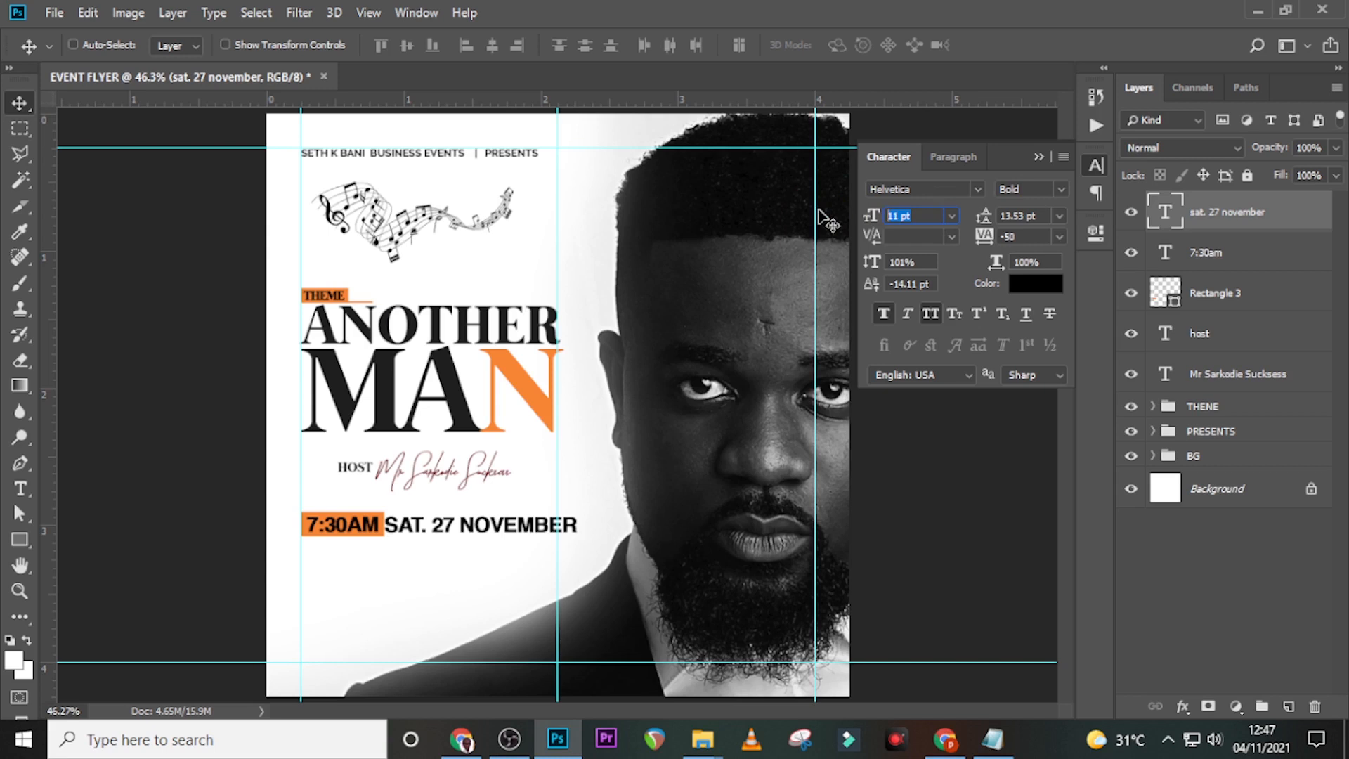
pyautogui.write('6')
pyautogui.press('Return')
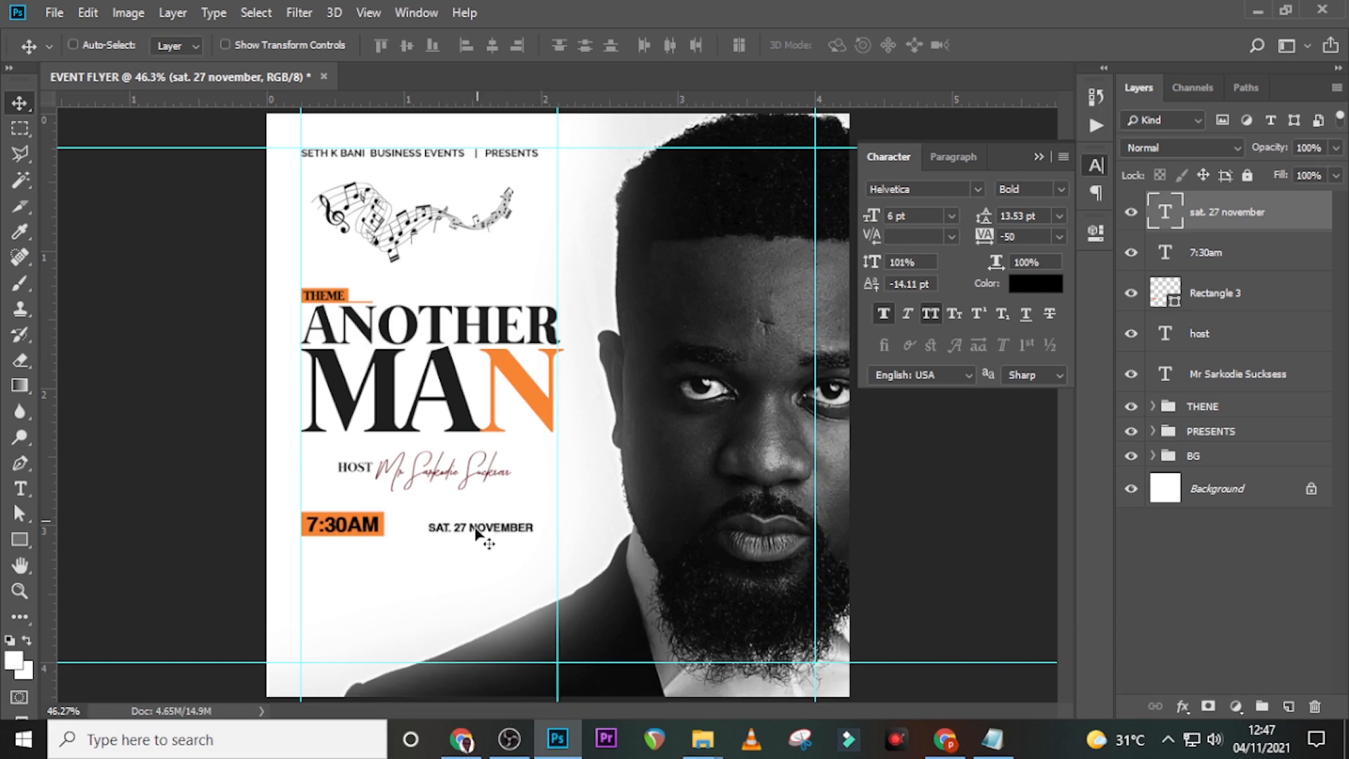
pyautogui.hotkey('shift', 'Left')
pyautogui.hotkey('shift', 'Left')
pyautogui.hotkey('shift', 'Left')
pyautogui.hotkey('shift', 'Left')
pyautogui.hotkey('shift', 'Left')
pyautogui.hotkey('shift', 'Left')
pyautogui.hotkey('shift', 'Left')
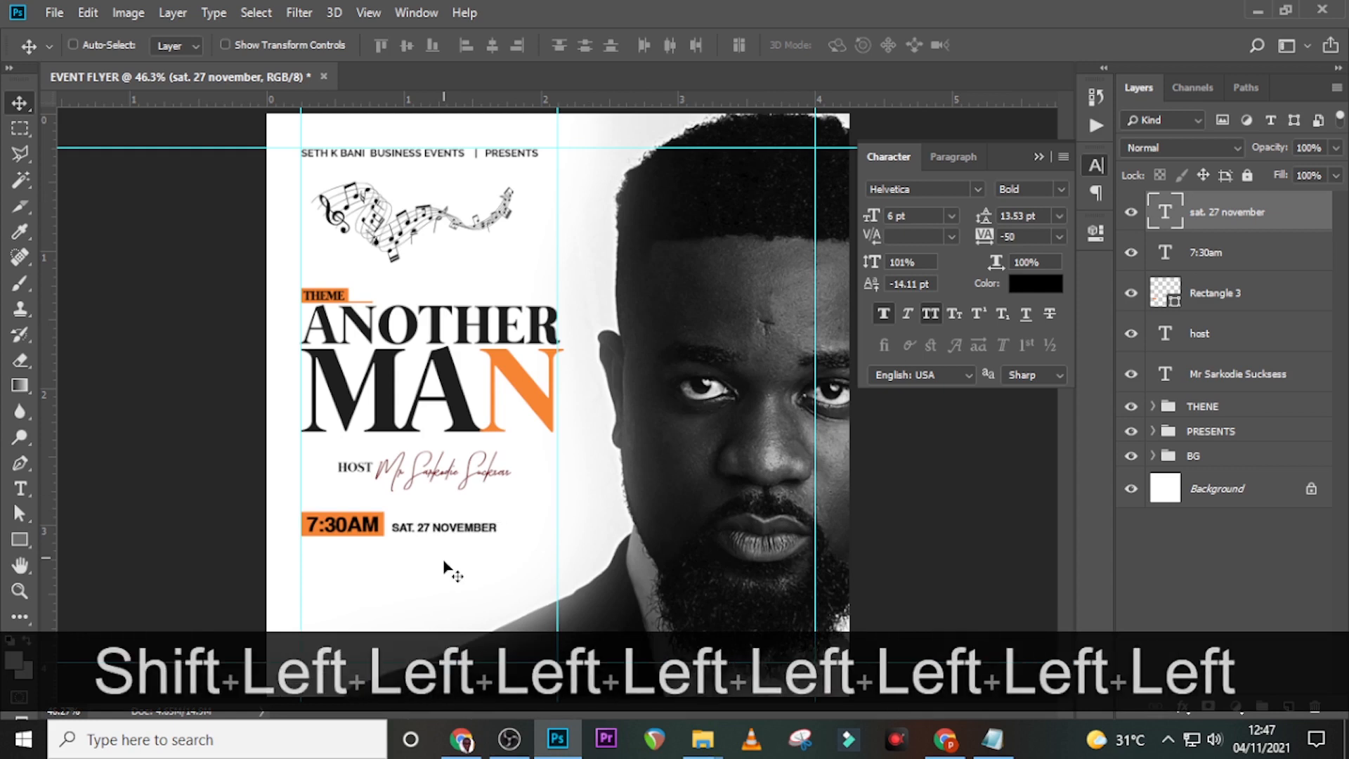
pyautogui.press('Up')
pyautogui.press('Up')
pyautogui.press('Left')
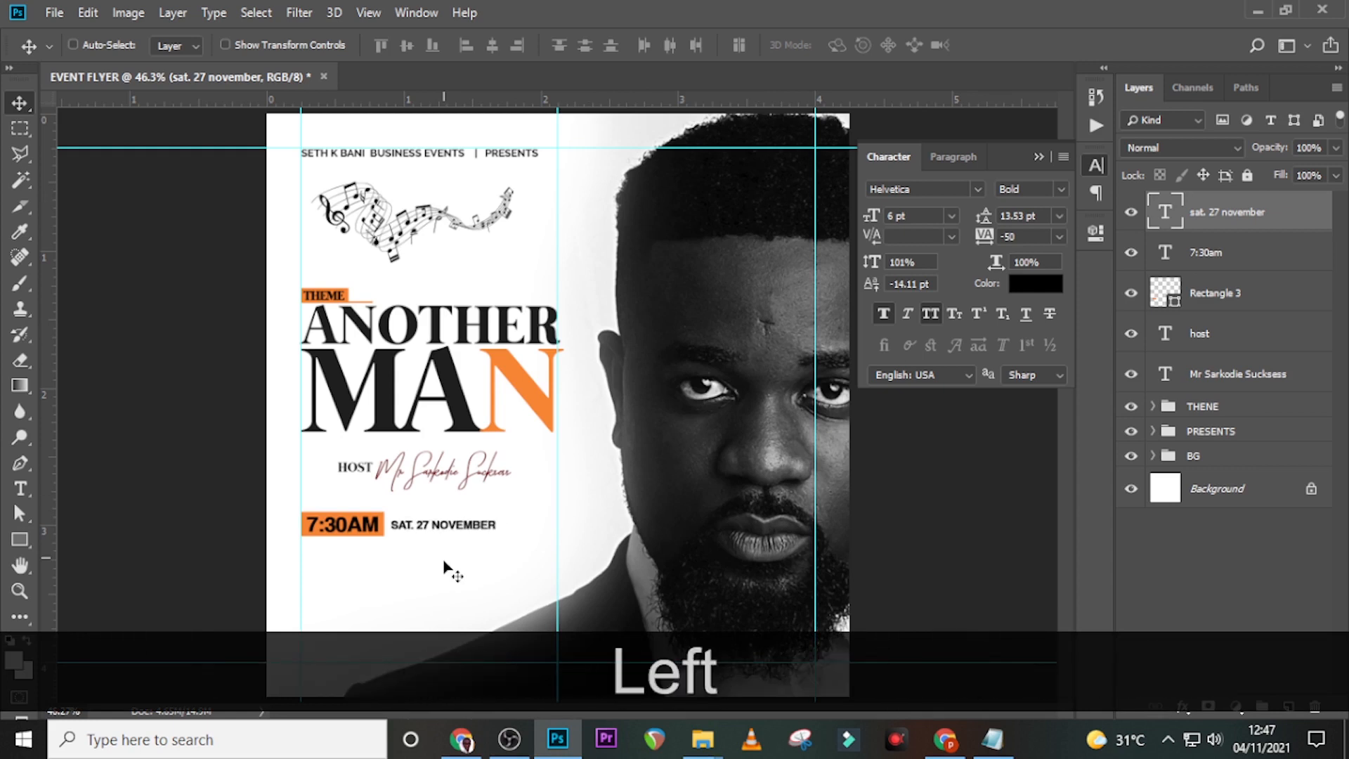
# - Change the date size to 7 pt and nudge it right and slightly down
pyautogui.click(870, 216)
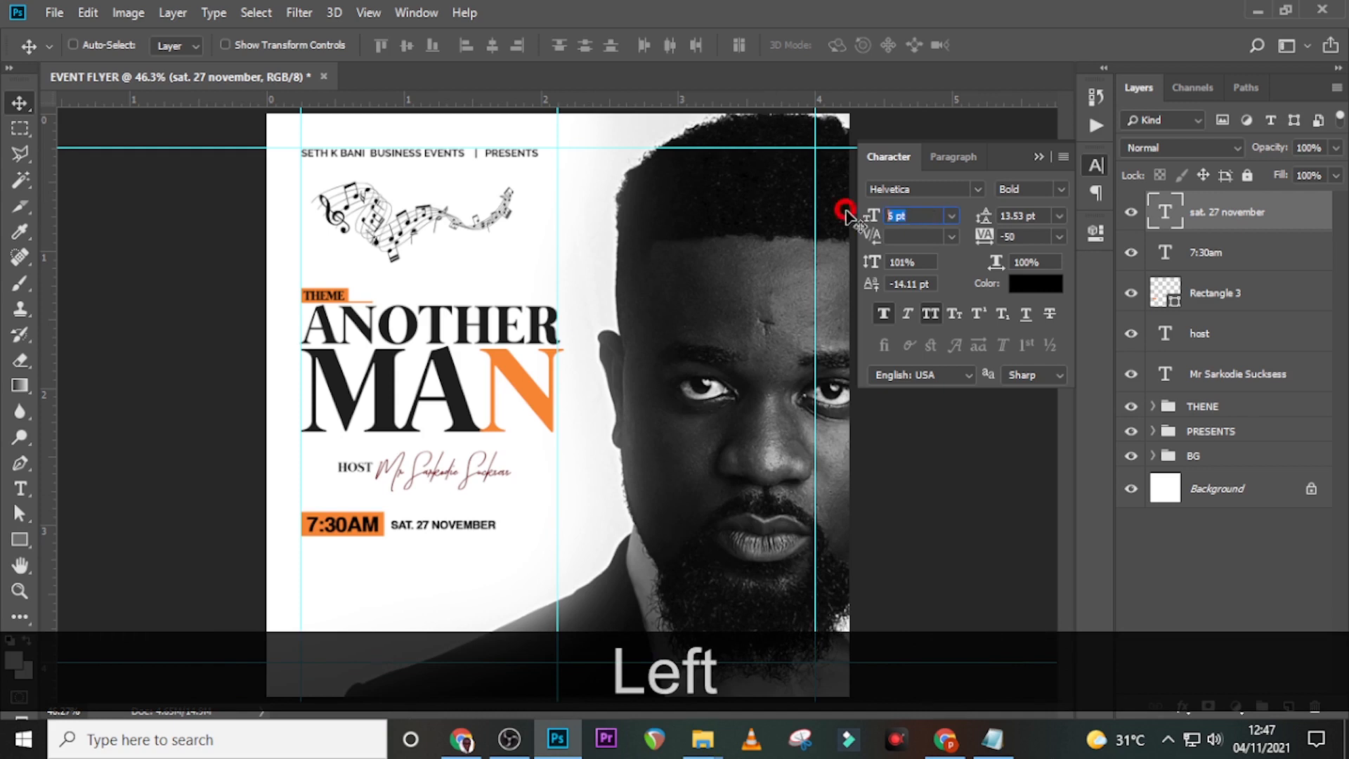
pyautogui.write('7')
pyautogui.press('Return')
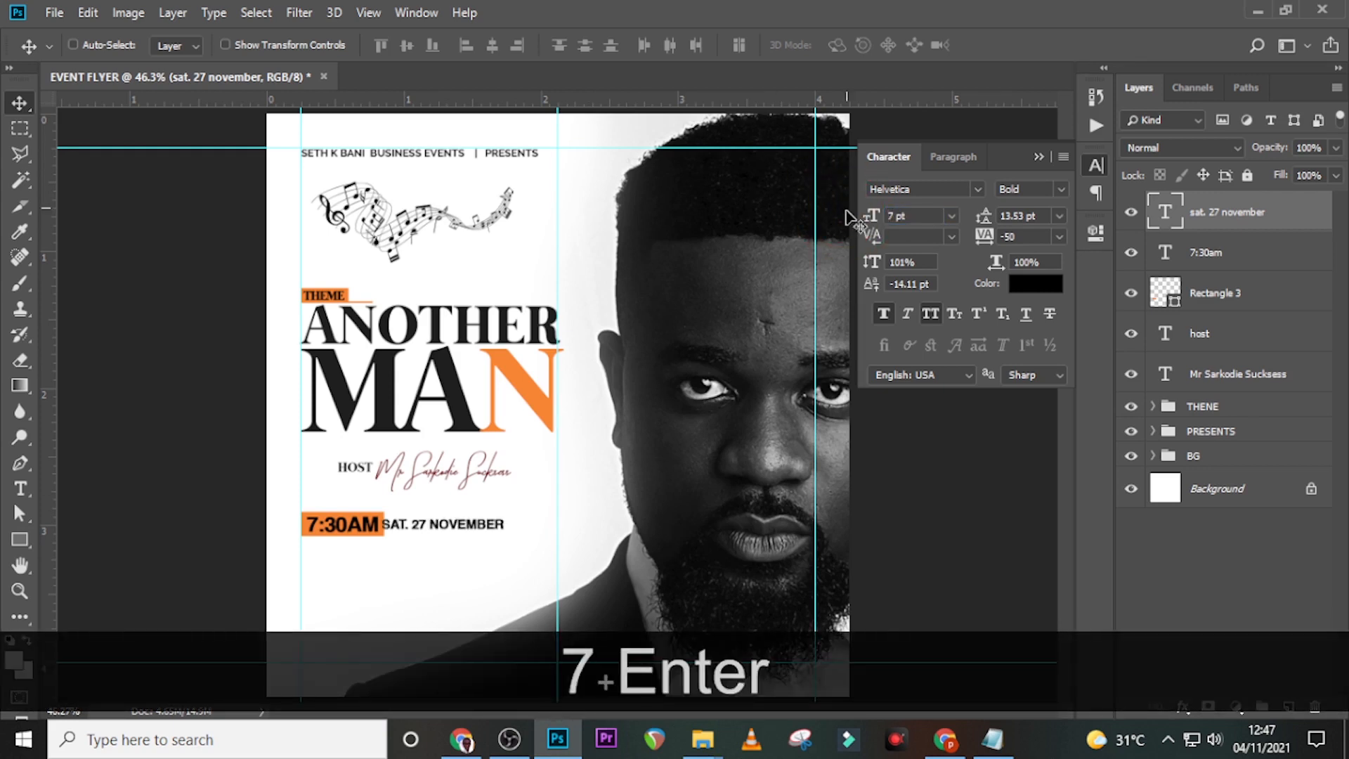
pyautogui.click(1232, 234)
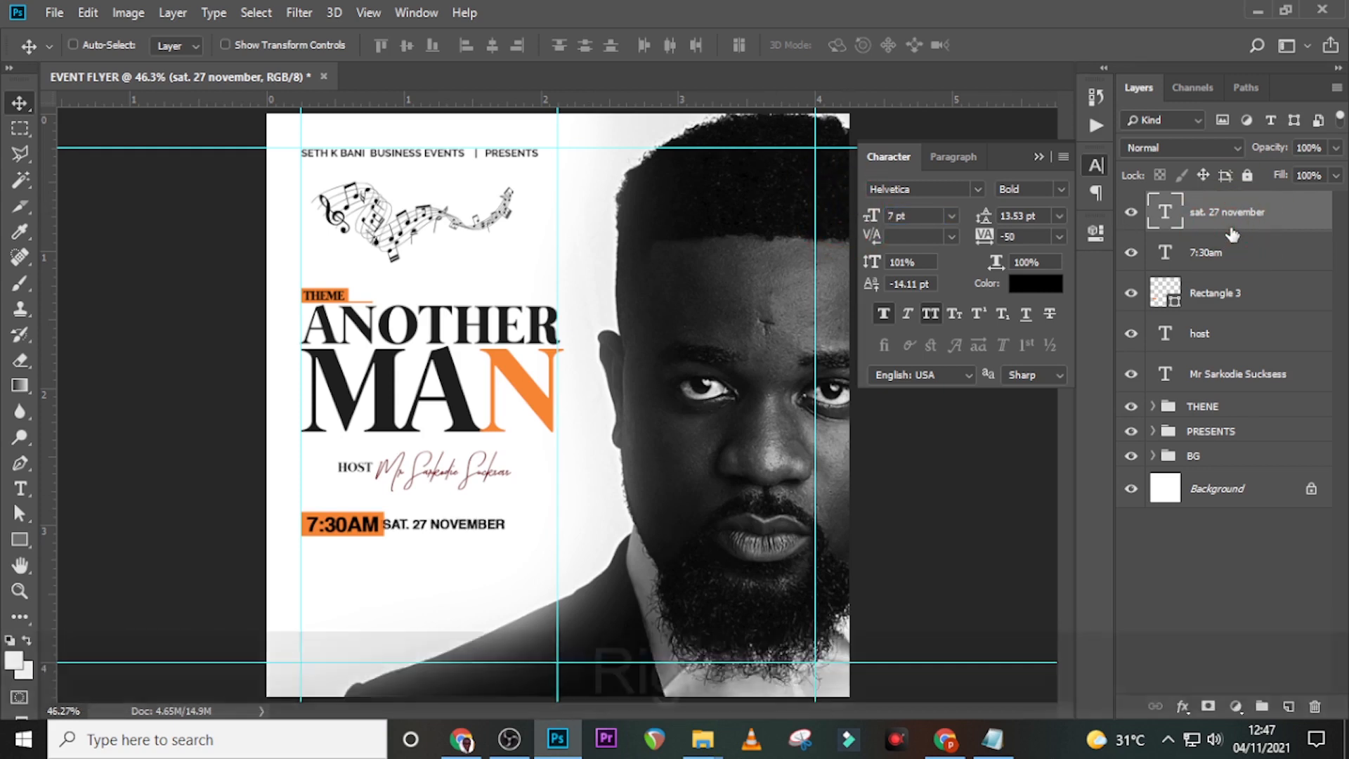
pyautogui.press('Right')
pyautogui.press('Right')
pyautogui.press('Right')
pyautogui.press('Right')
pyautogui.press('Right')
pyautogui.press('Right')
pyautogui.press('Down')
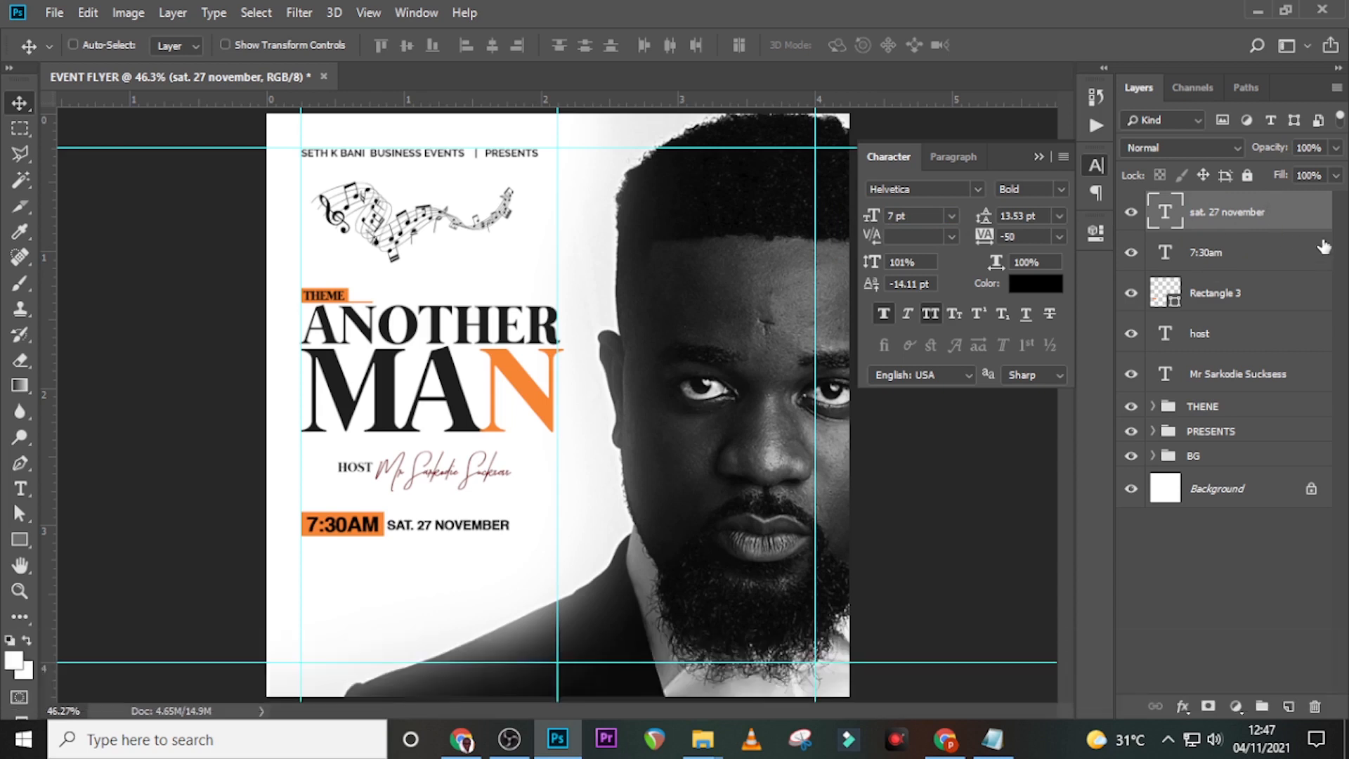
pyautogui.moveTo(1018, 237); pyautogui.dragTo(959, 233)
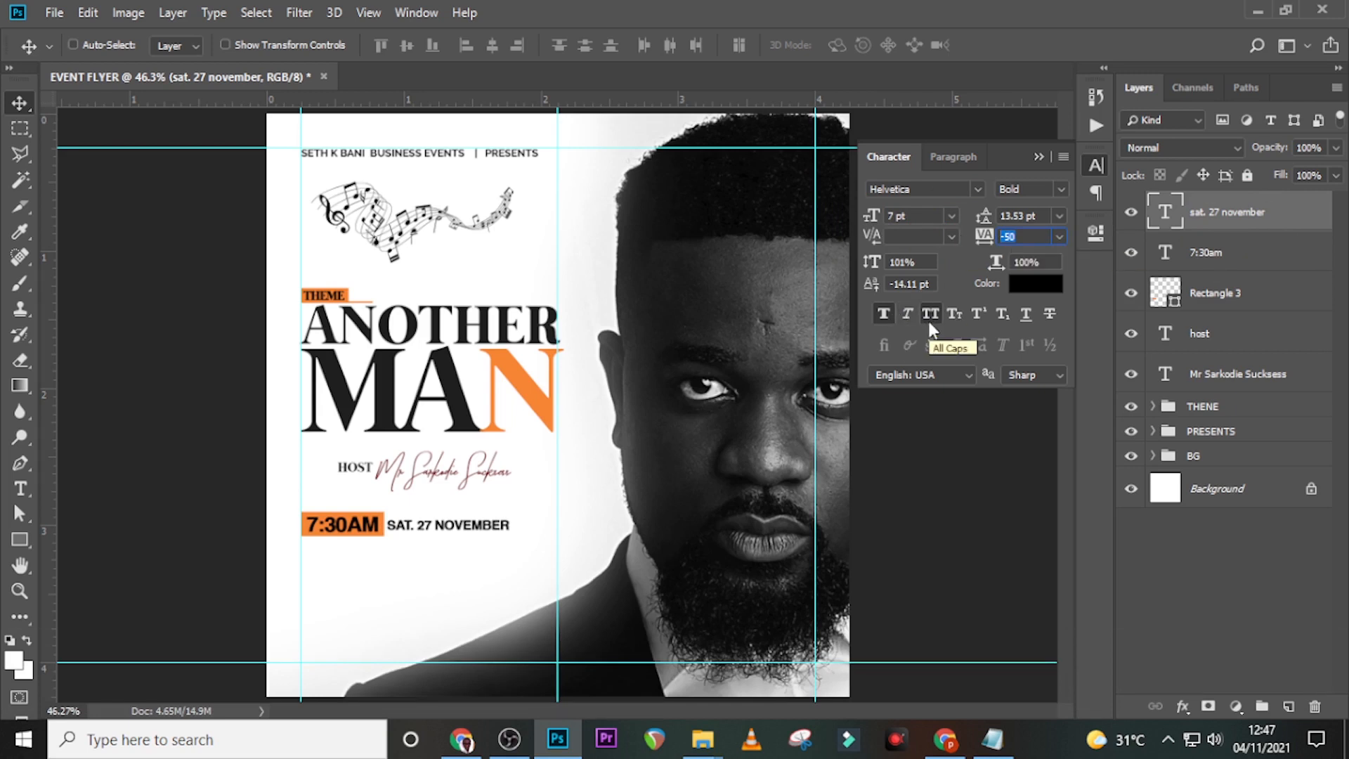
pyautogui.click(1208, 214)
# - Zoom in on the date, nudge it up one pixel, then fit the whole flyer
pyautogui.hotkey('ctrl', '=')
pyautogui.hotkey('ctrl', '=')
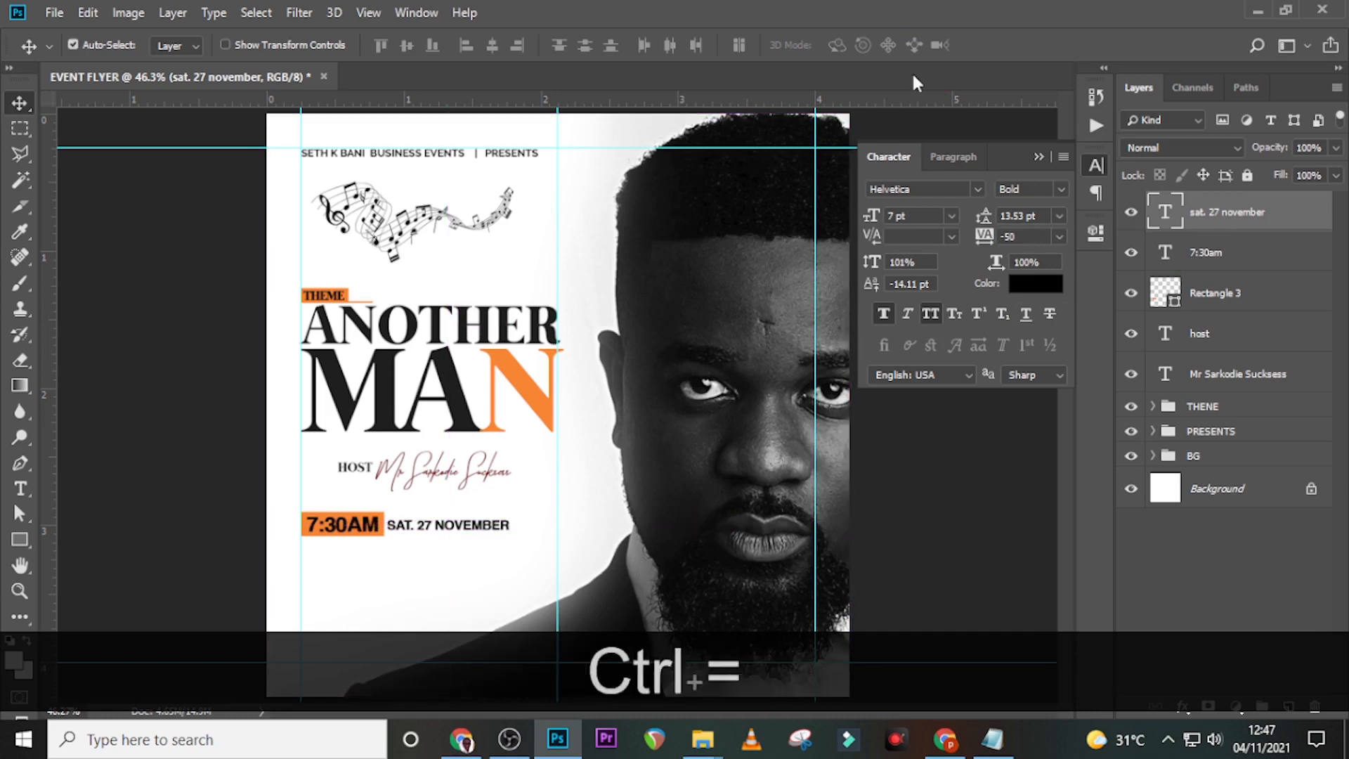
pyautogui.click(1039, 157)
pyautogui.hotkey('ctrl', '=')
pyautogui.hotkey('ctrl', '=')
pyautogui.hotkey('ctrl', '=')
pyautogui.scroll(-3, 632, 400)
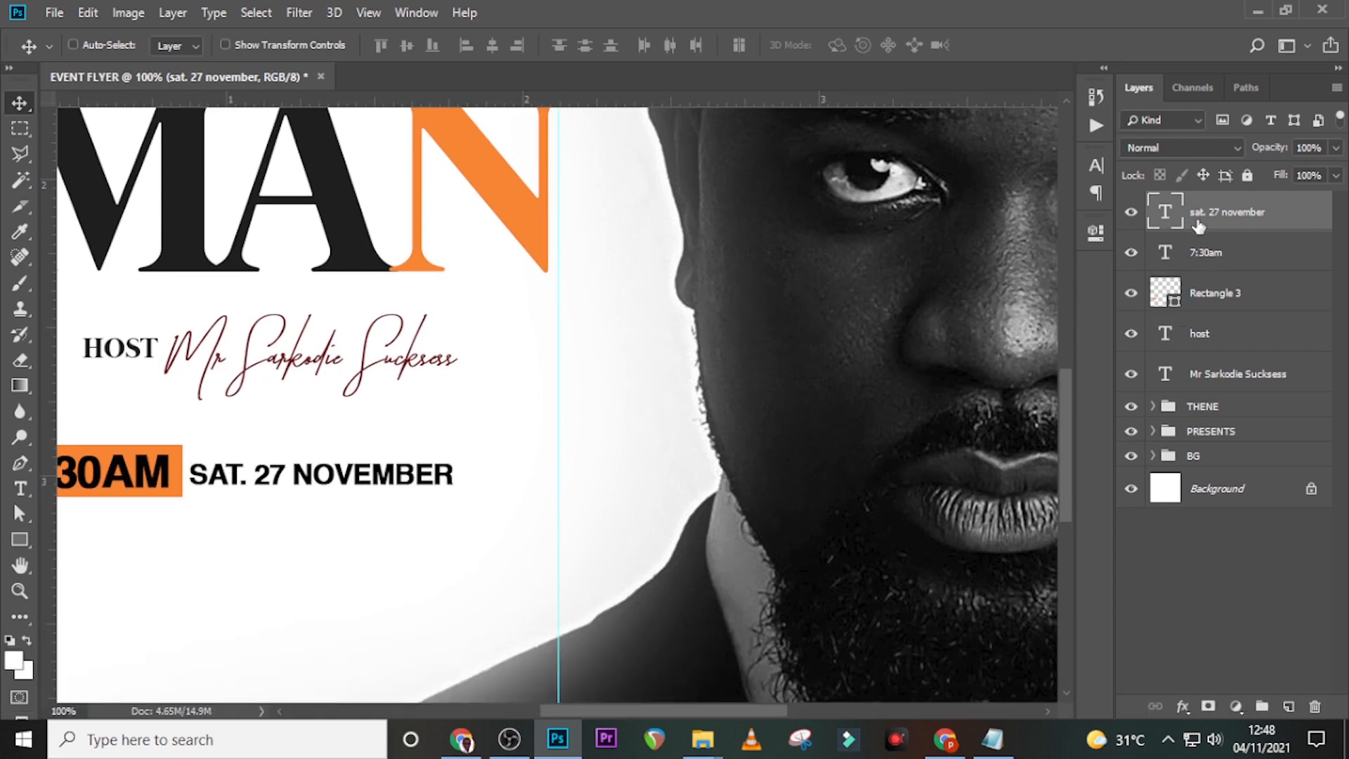
pyautogui.press('Up')
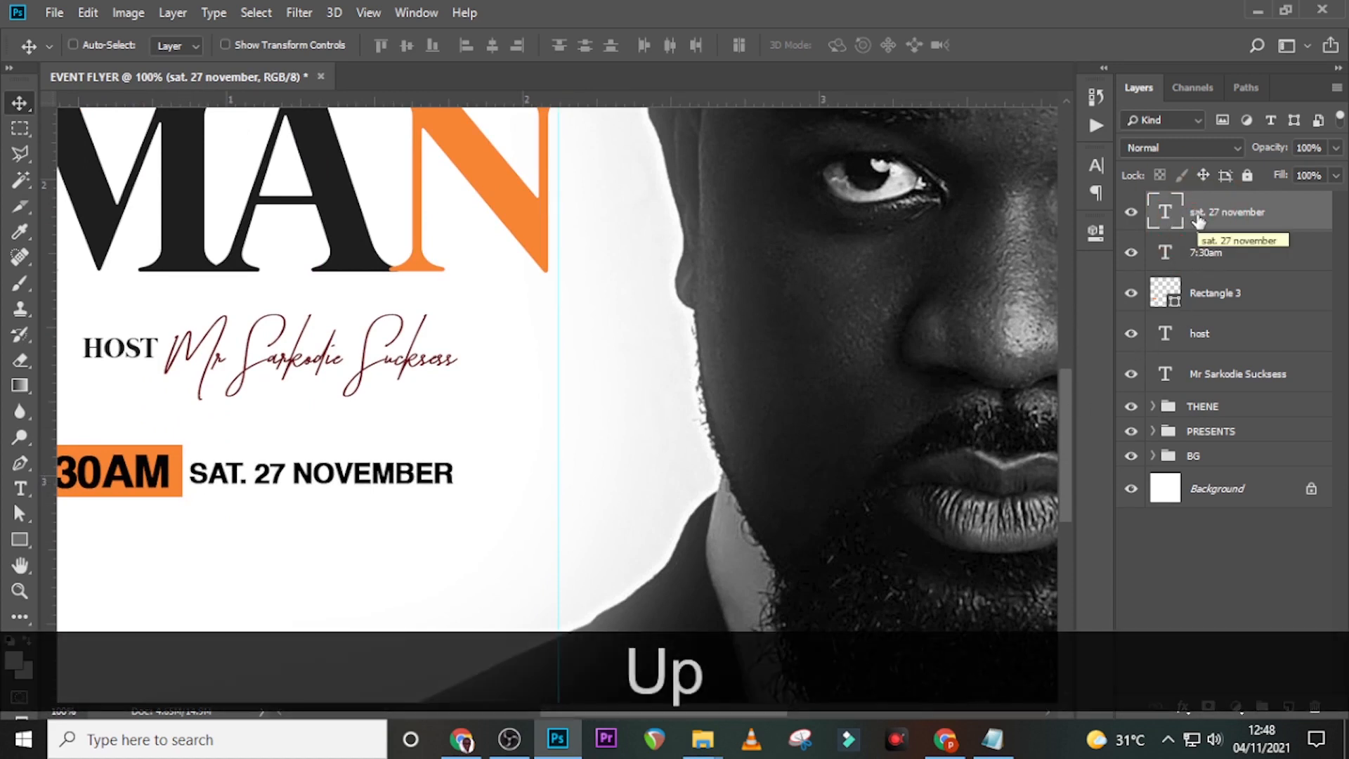
pyautogui.hotkey('ctrl', '0')
# - Paste the two venue lines from Notepad as a new text layer below the date
pyautogui.press('t')
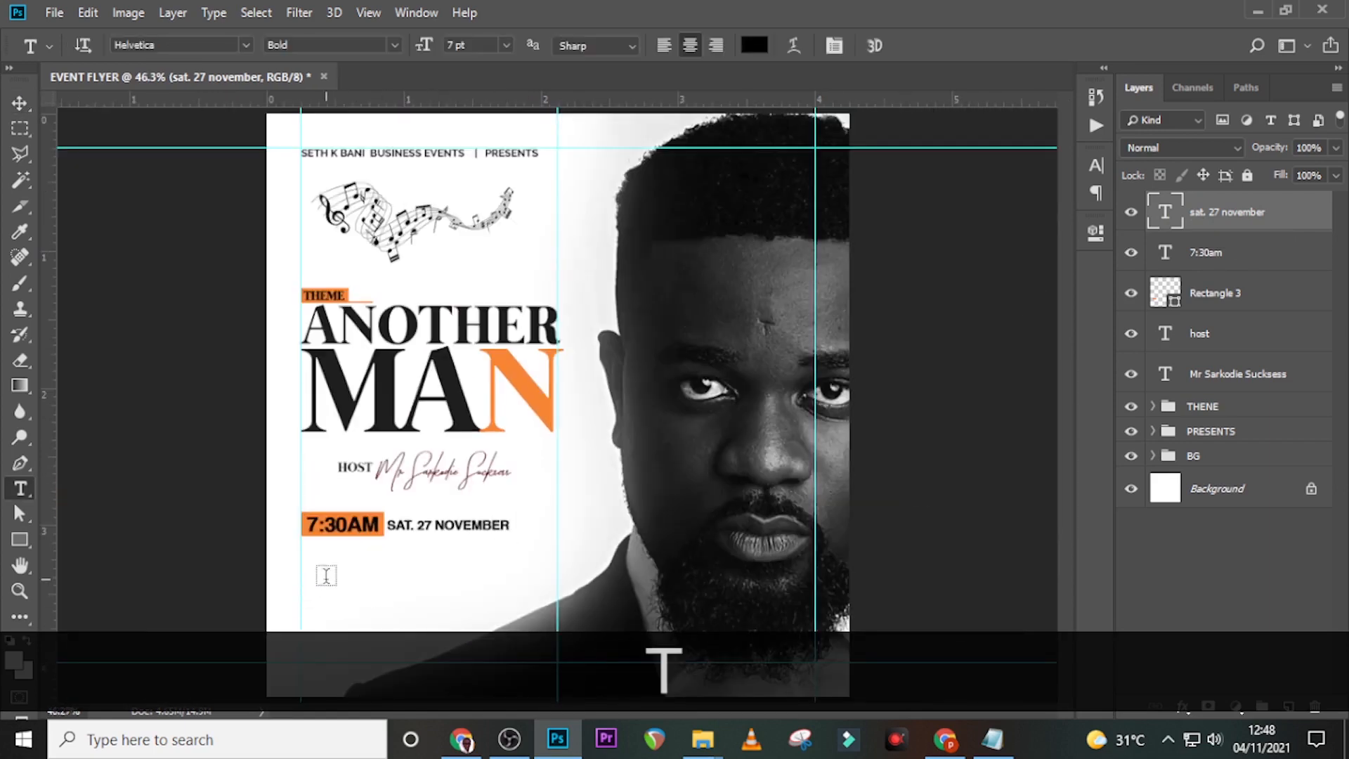
pyautogui.click(326, 579)
pyautogui.click(992, 739)
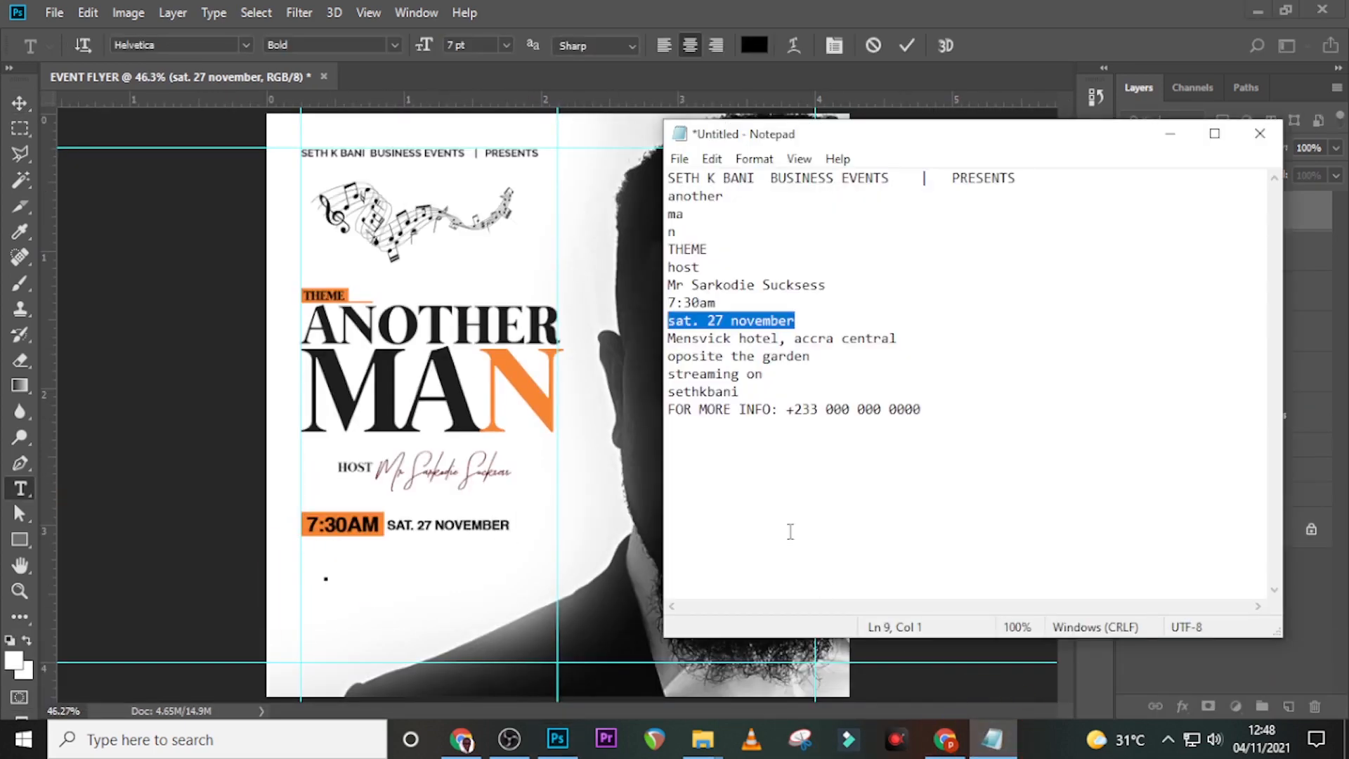
pyautogui.moveTo(810, 356); pyautogui.dragTo(667, 339)
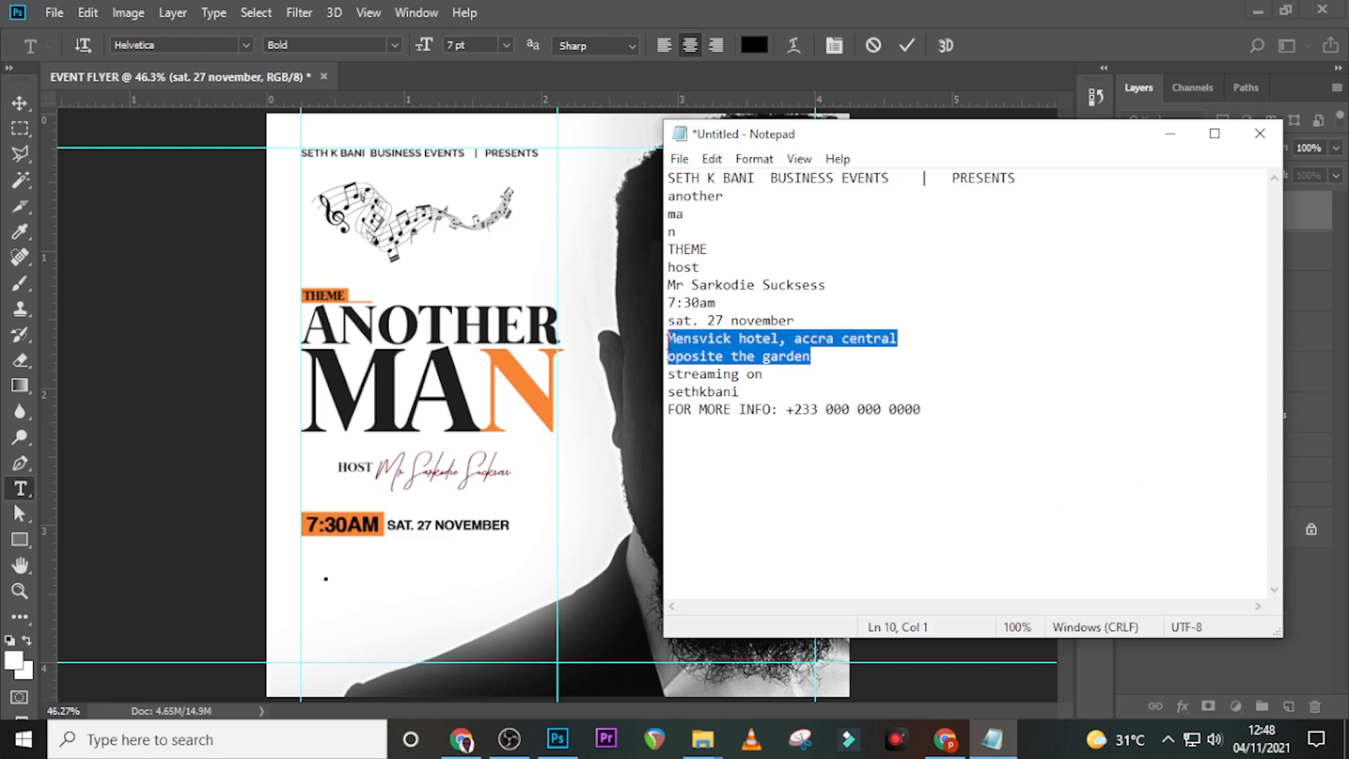
pyautogui.hotkey('ctrl', 'c')
pyautogui.click(558, 739)
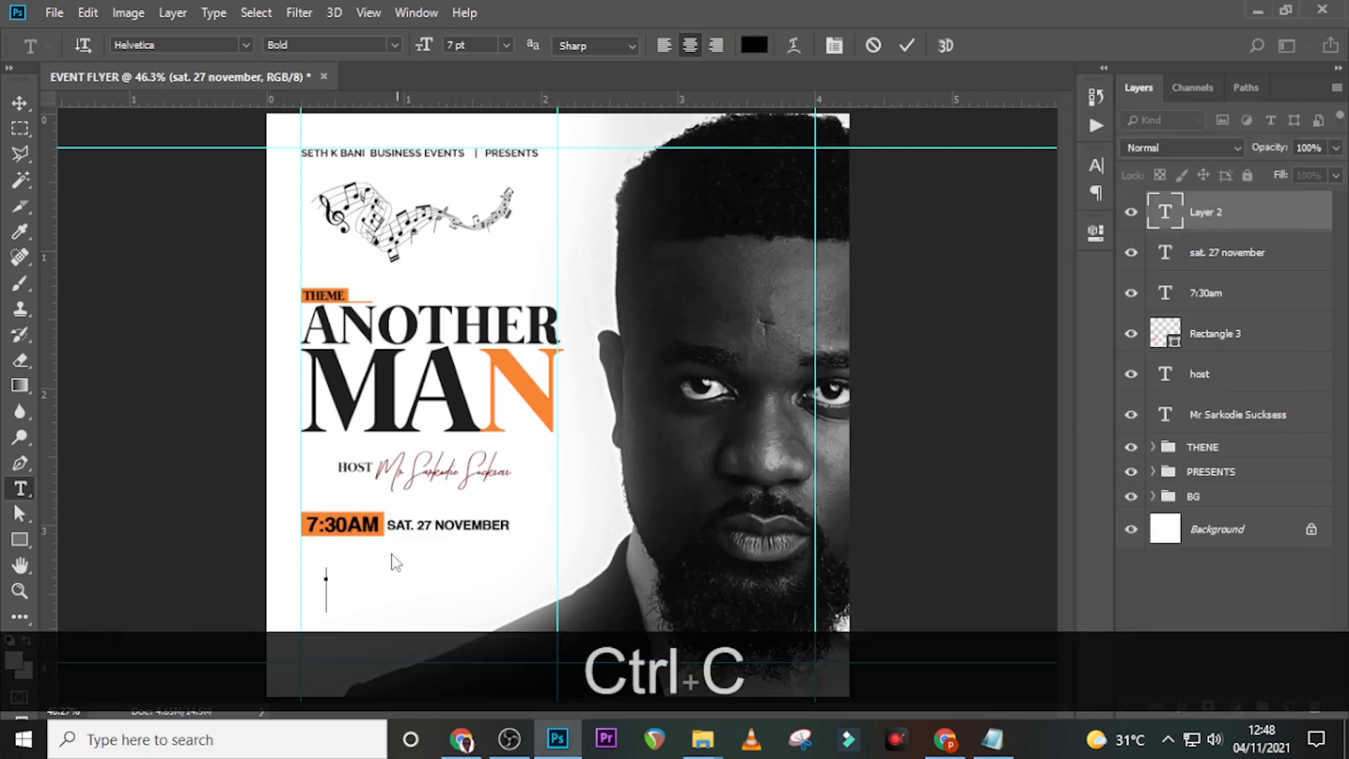
pyautogui.hotkey('ctrl', 'v')
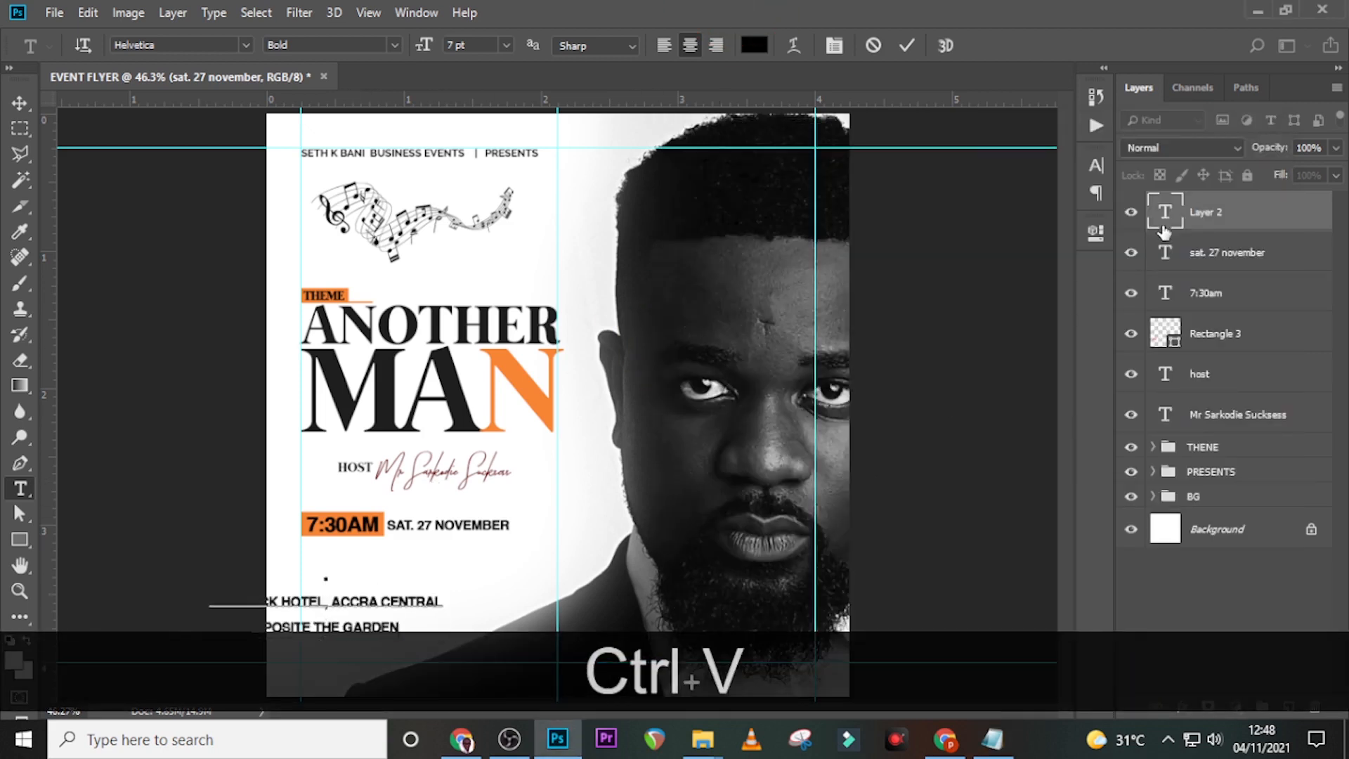
pyautogui.click(1165, 211)
# - Left-align the venue text in the Paragraph panel
pyautogui.click(1095, 166)
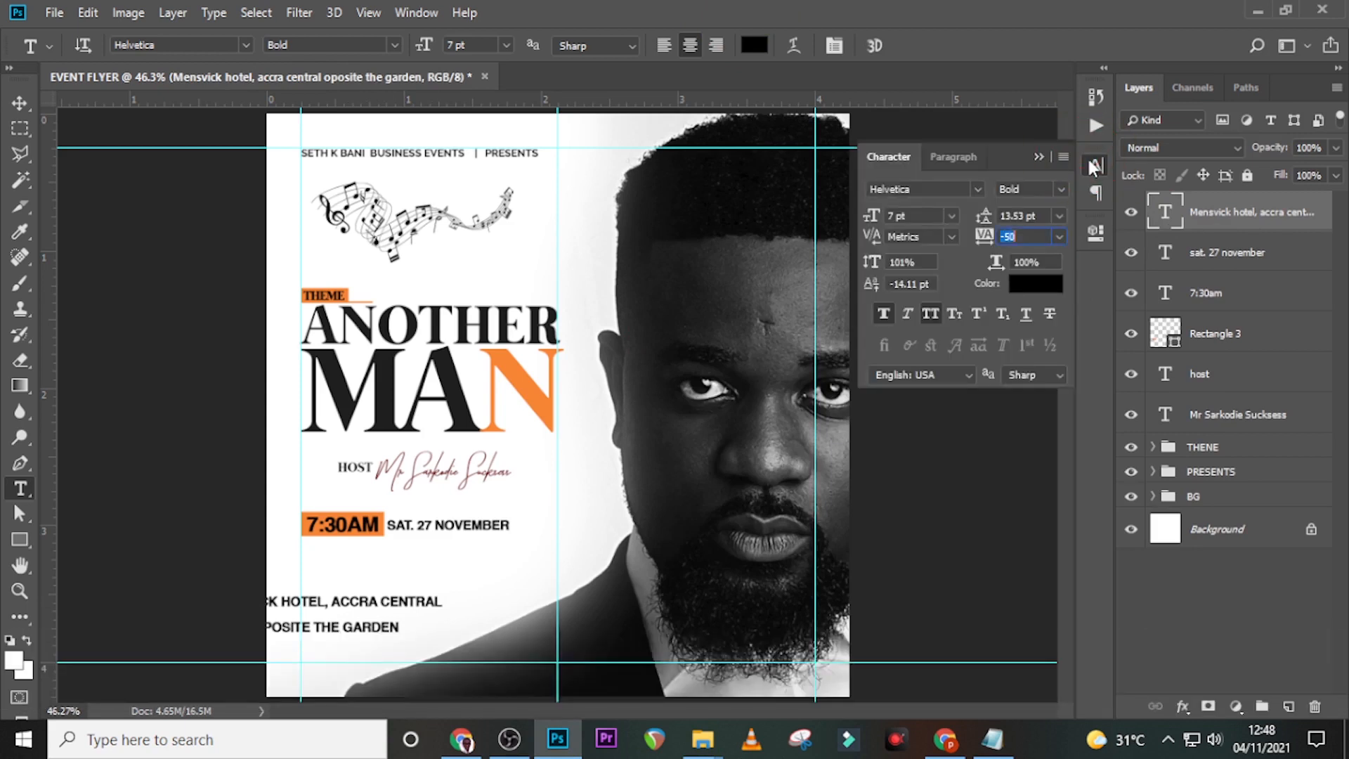
pyautogui.click(950, 162)
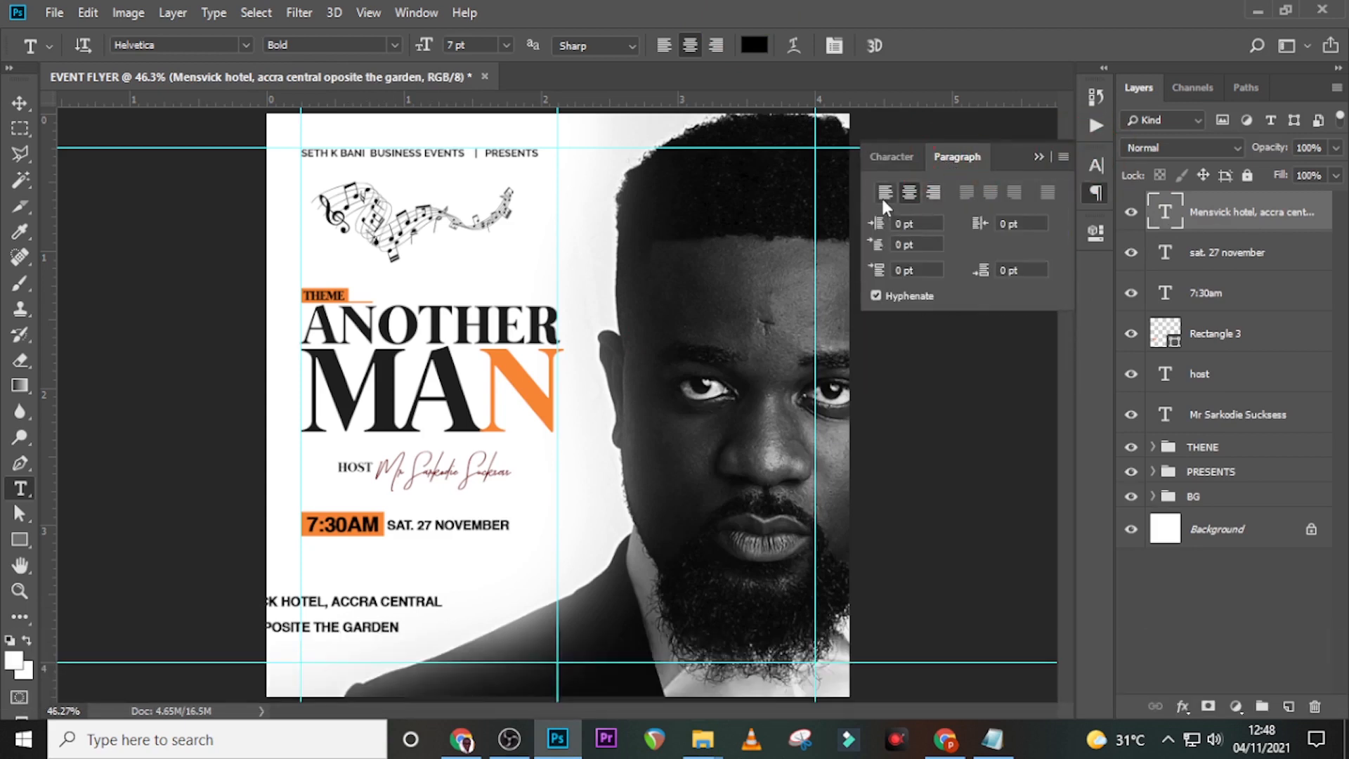
pyautogui.click(883, 198)
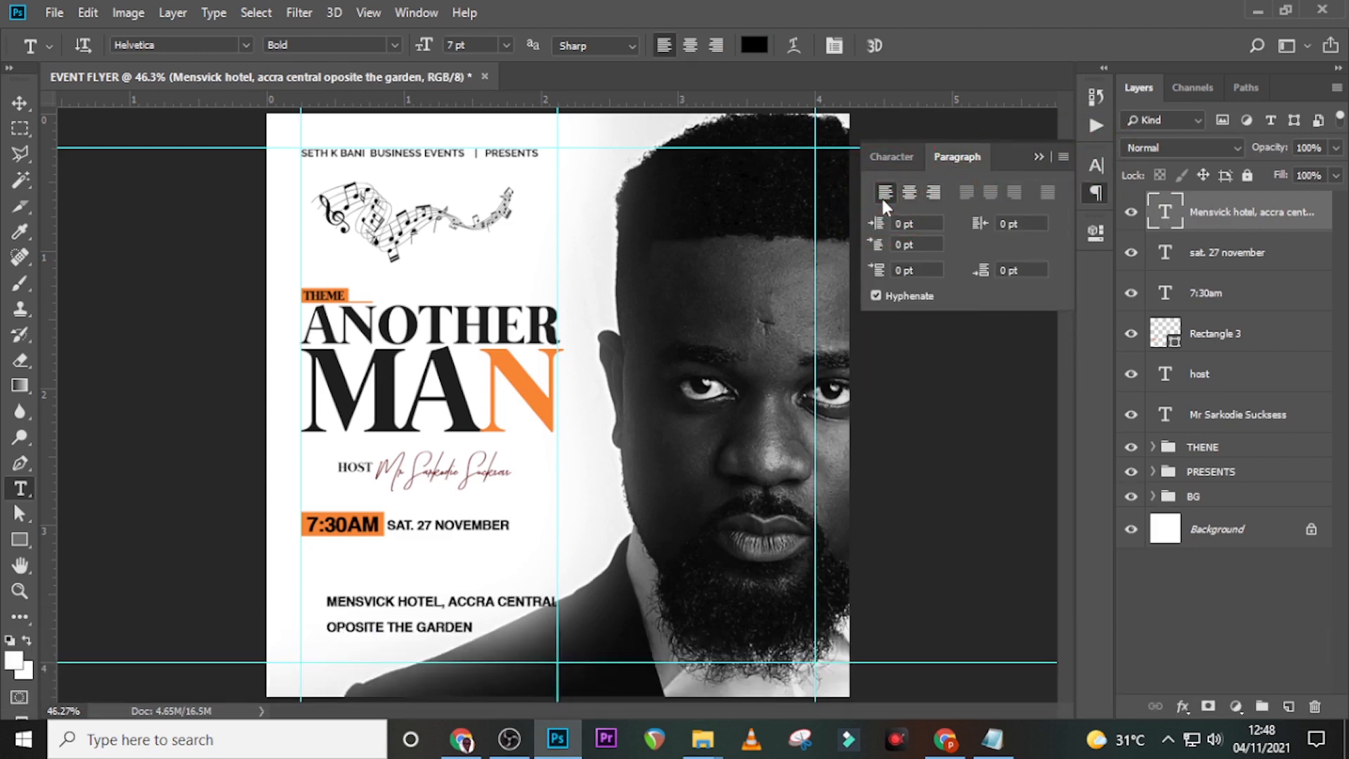
# - Set the venue text to 5 pt size with 5.5 pt leading
pyautogui.click(889, 158)
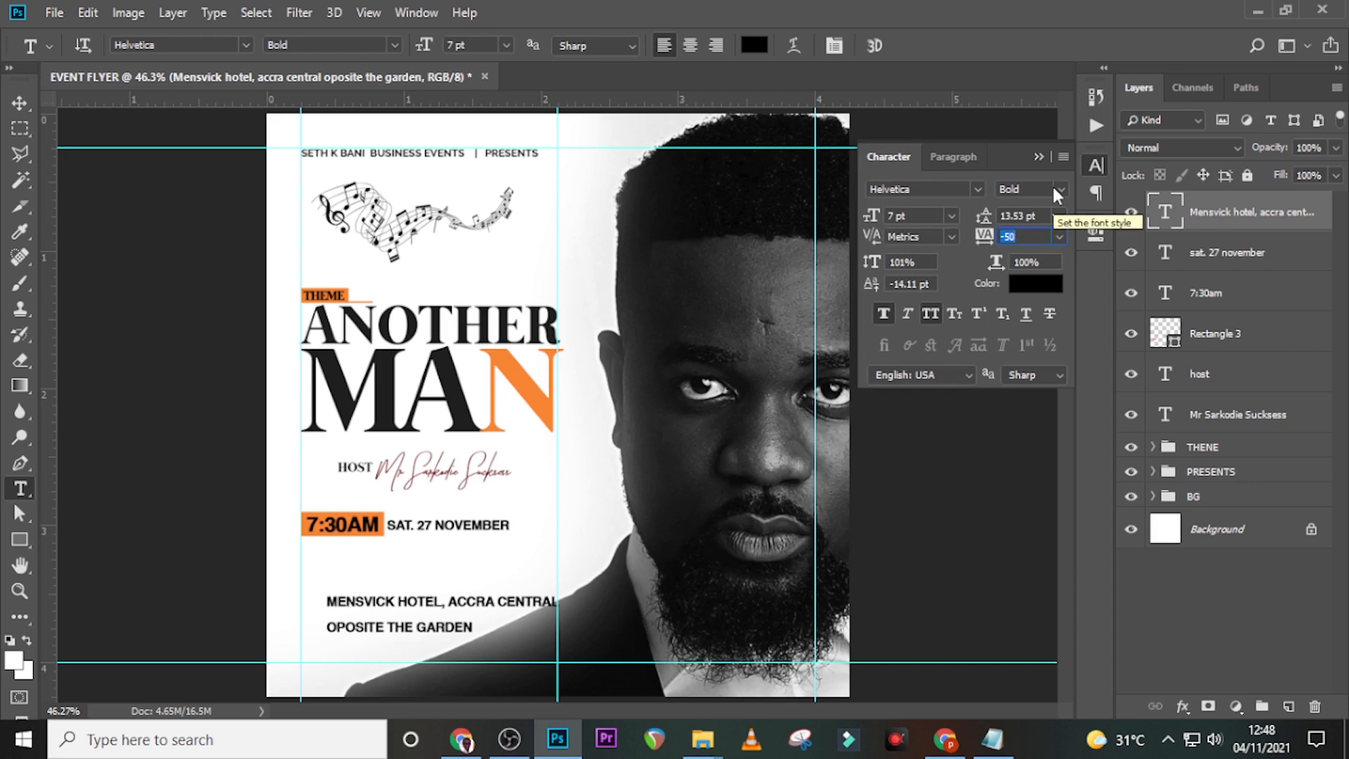
pyautogui.click(906, 215)
pyautogui.write('5')
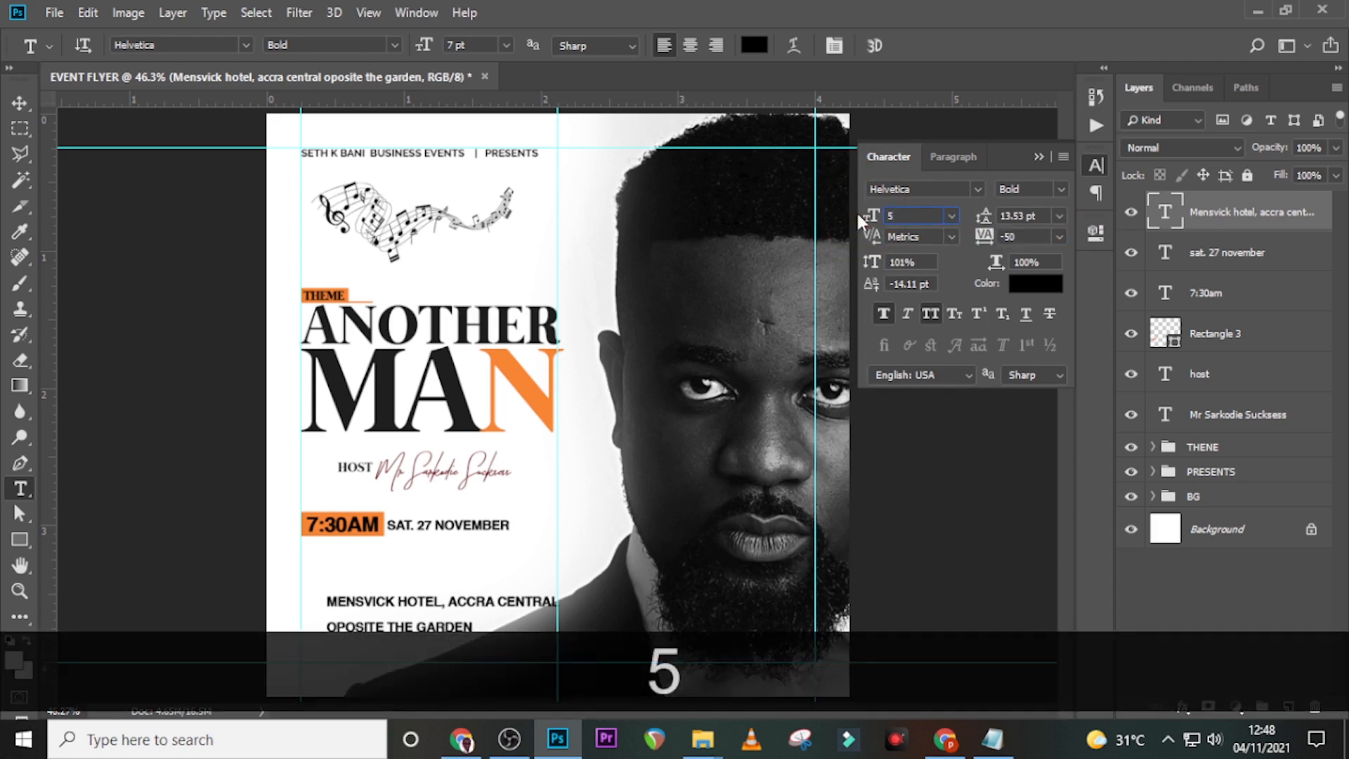
pyautogui.press('Return')
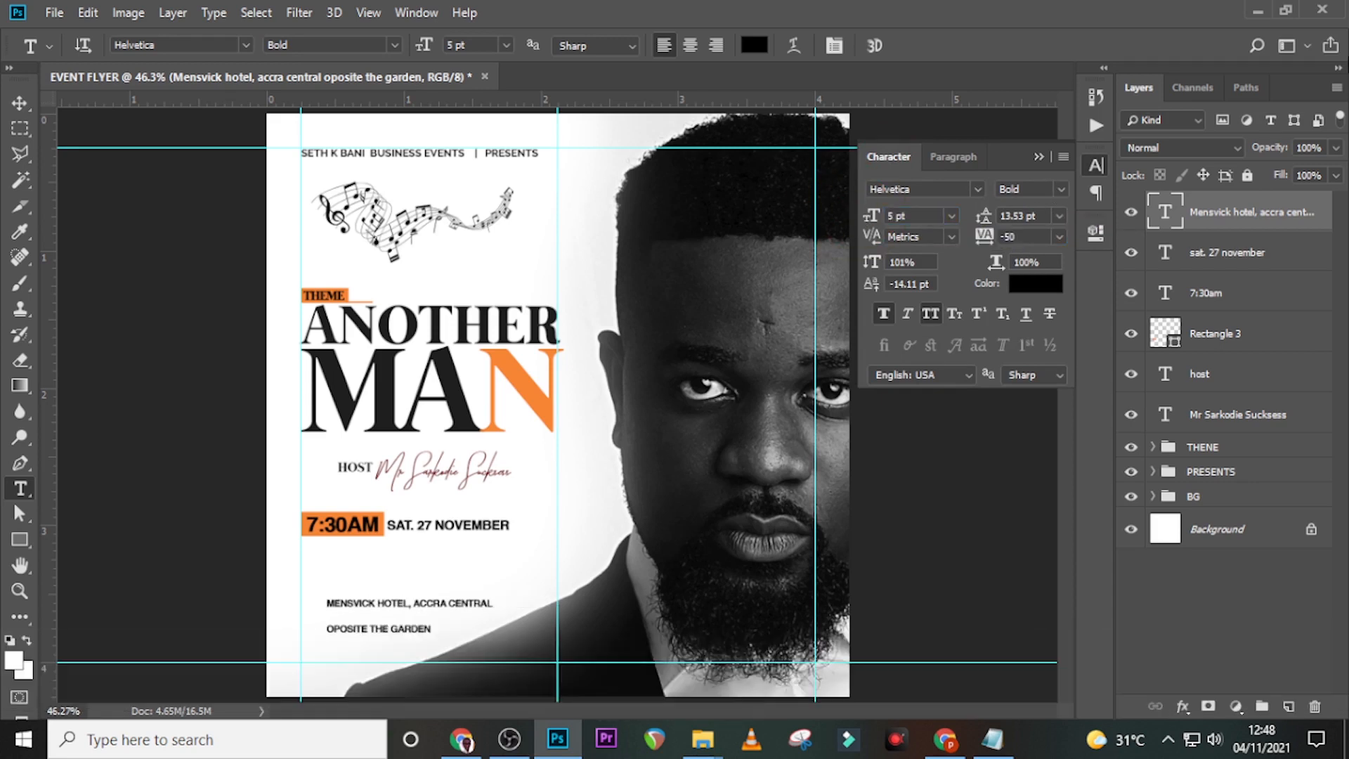
pyautogui.click(1042, 215)
pyautogui.click(951, 215)
pyautogui.write('5.5')
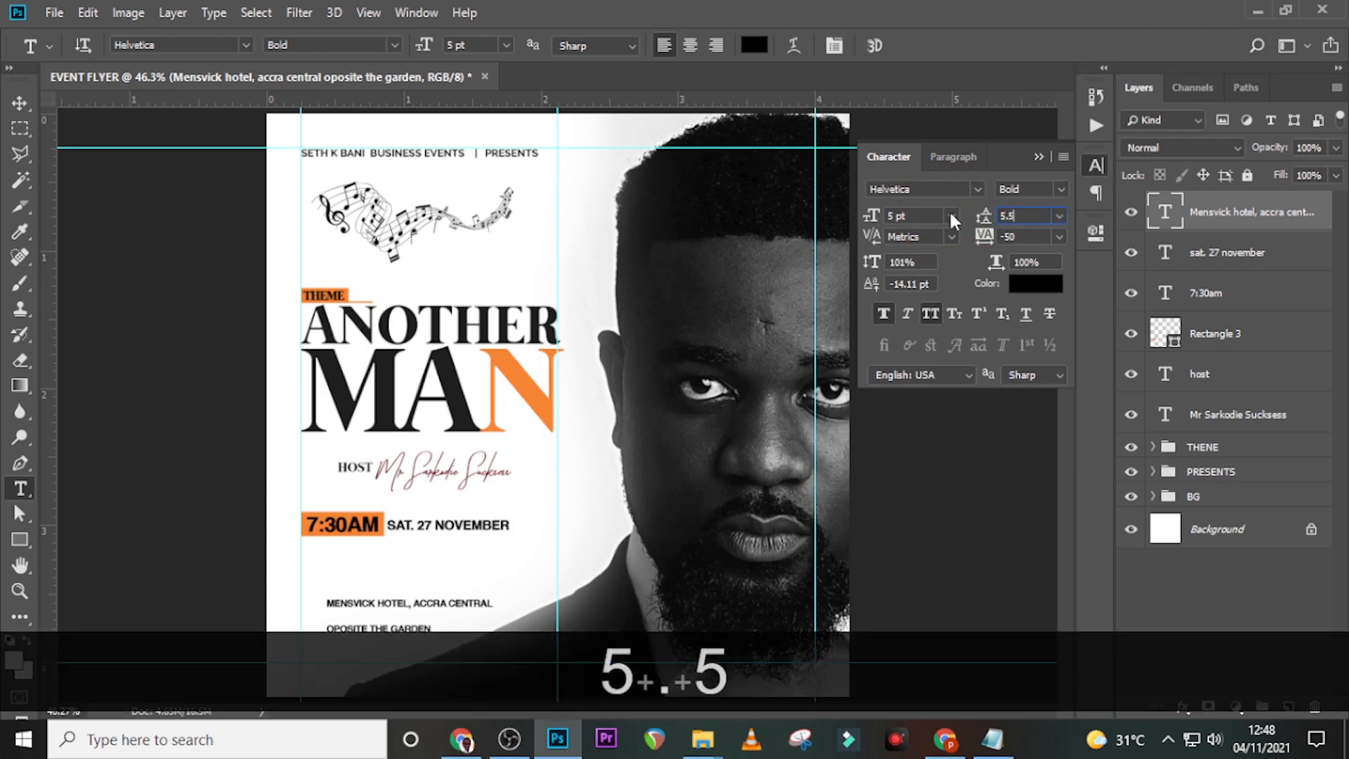
pyautogui.press('Return')
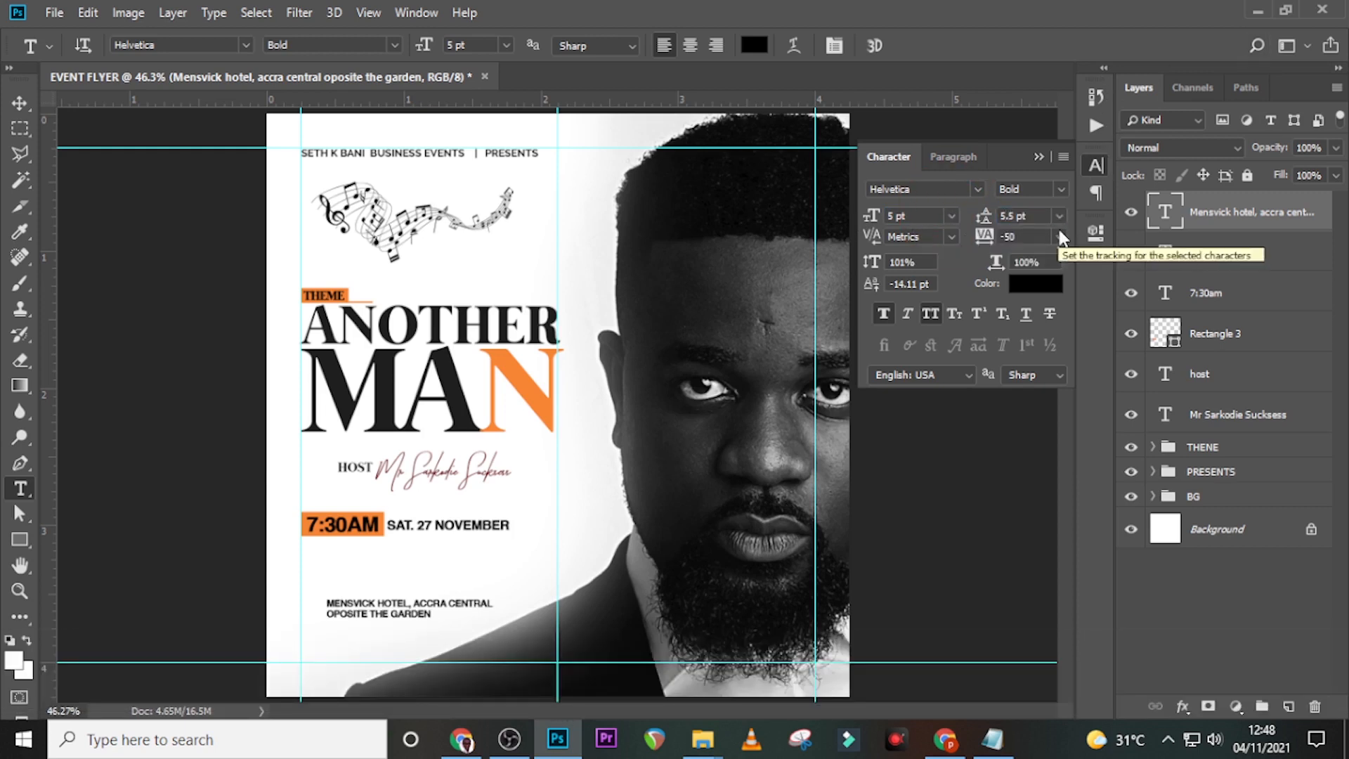
pyautogui.click(1019, 237)
pyautogui.click(1001, 237)
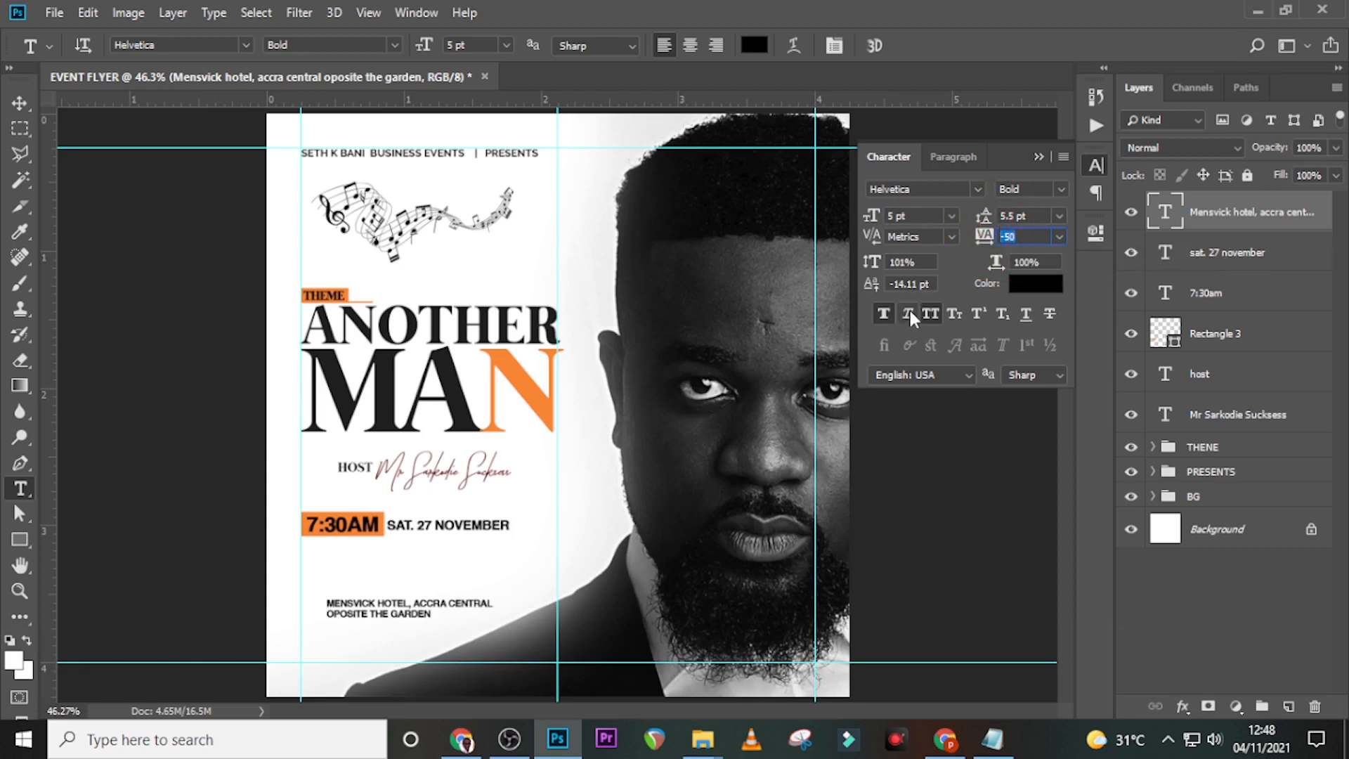
pyautogui.click(1250, 217)
# - Move the venue lines just under the time-and-date row and zoom in to check
pyautogui.press('v')
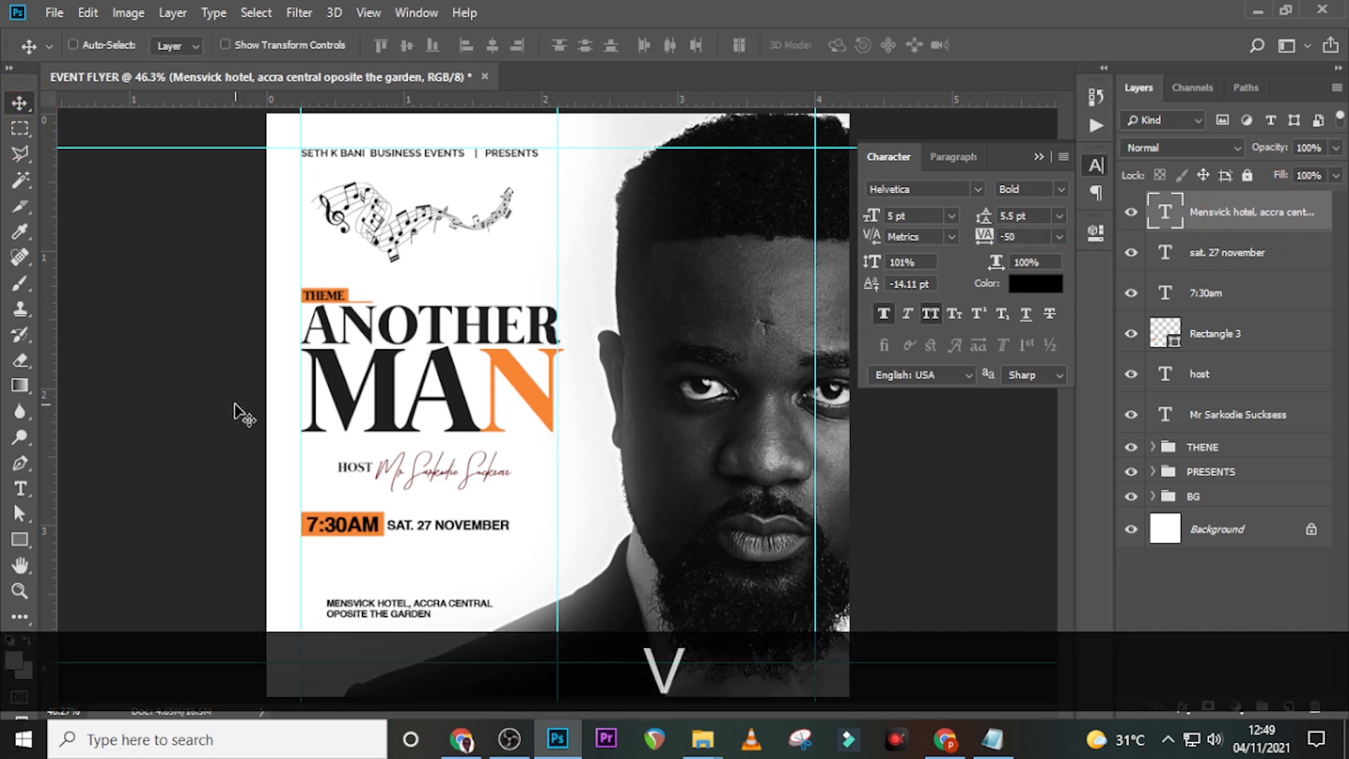
pyautogui.moveTo(376, 605); pyautogui.dragTo(355, 565)
pyautogui.press('Up')
pyautogui.press('Up')
pyautogui.press('Down')
pyautogui.press('Down')
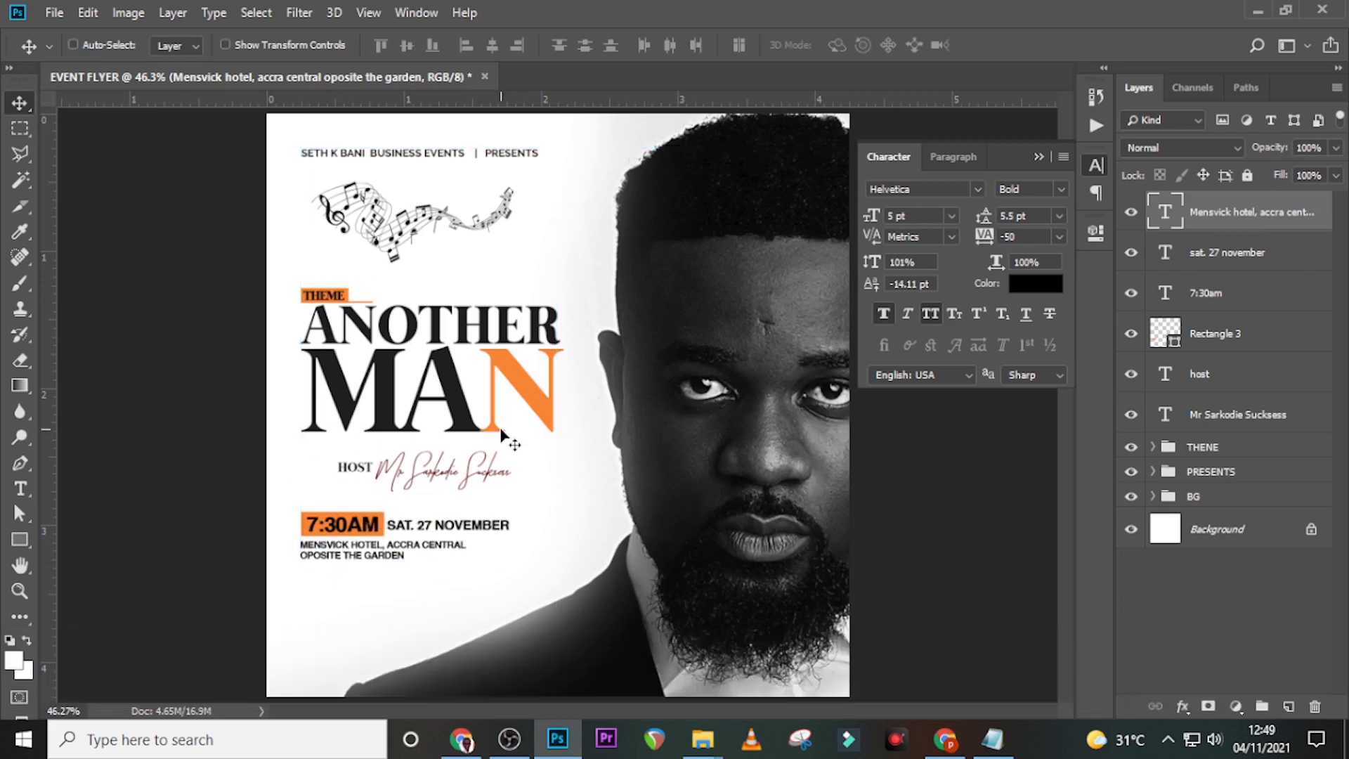
pyautogui.hotkey('ctrl', '=')
pyautogui.hotkey('ctrl', '=')
pyautogui.hotkey('ctrl', '=')
pyautogui.moveTo(605, 706); pyautogui.dragTo(528, 705)
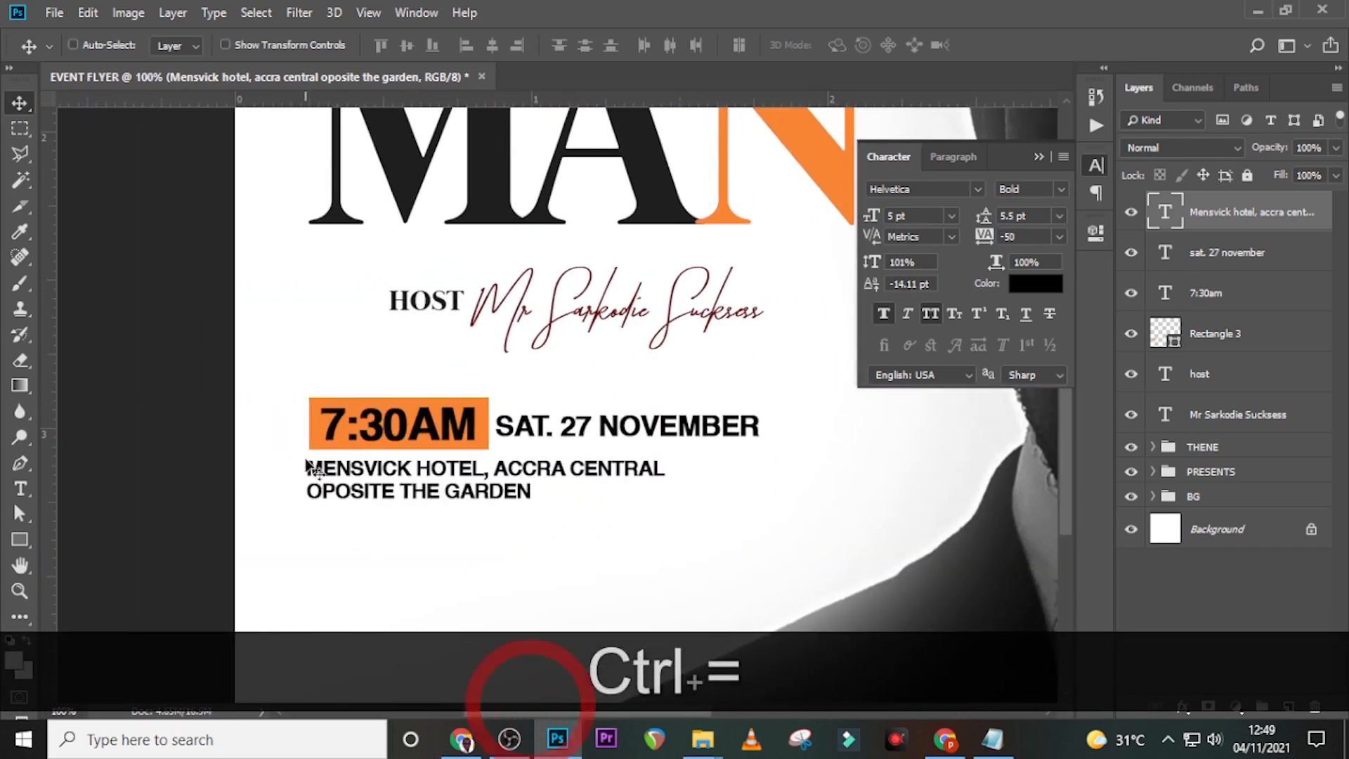
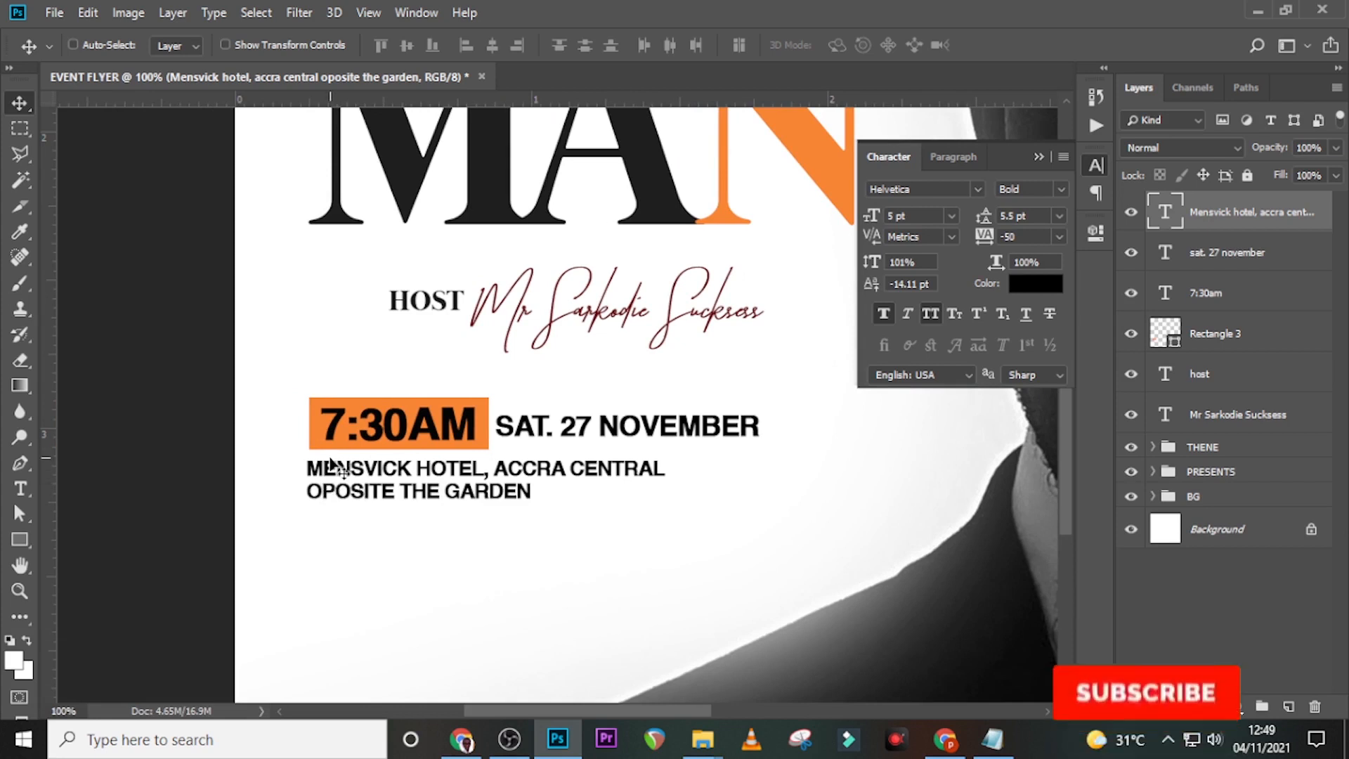
# - Nudge the hotel address lines down slightly, fit the flyer on screen, and bring up Notepad
pyautogui.press('Down')
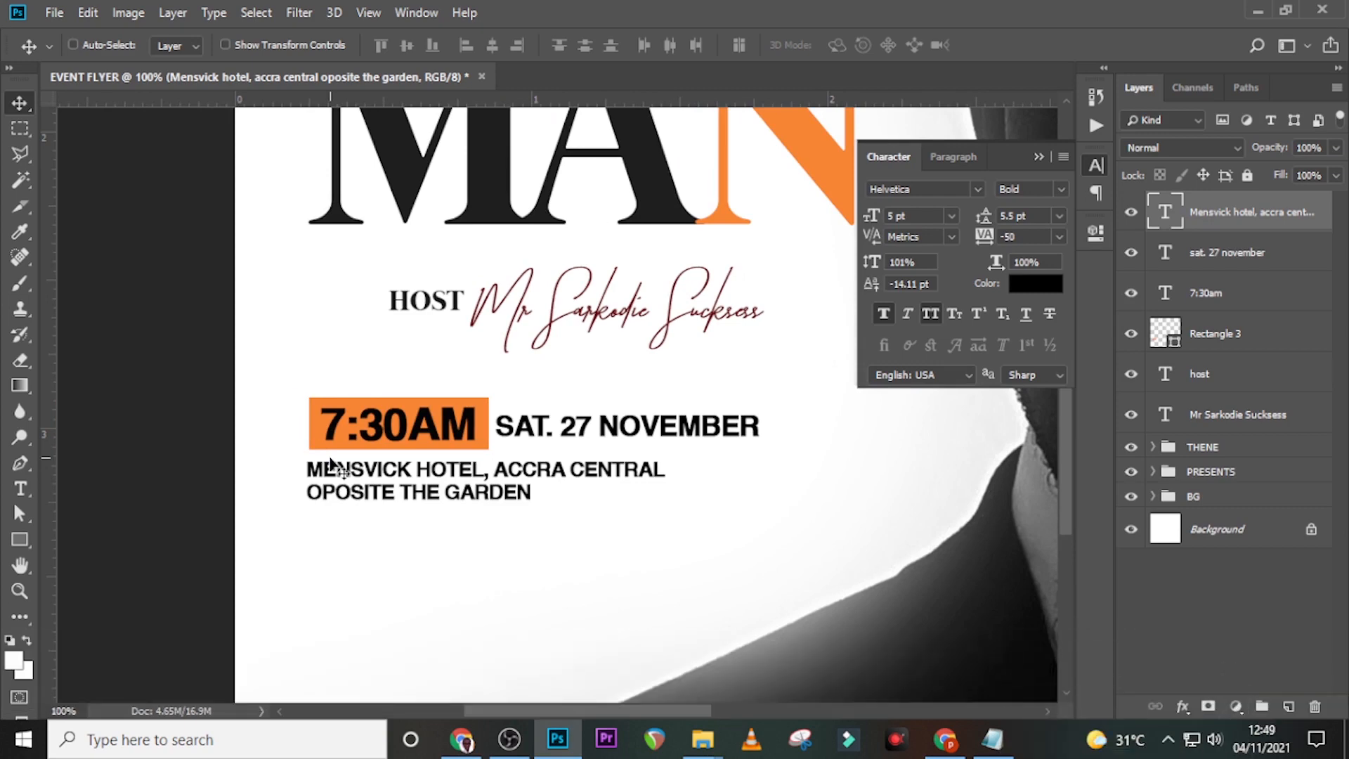
pyautogui.hotkey('ctrl', '0')
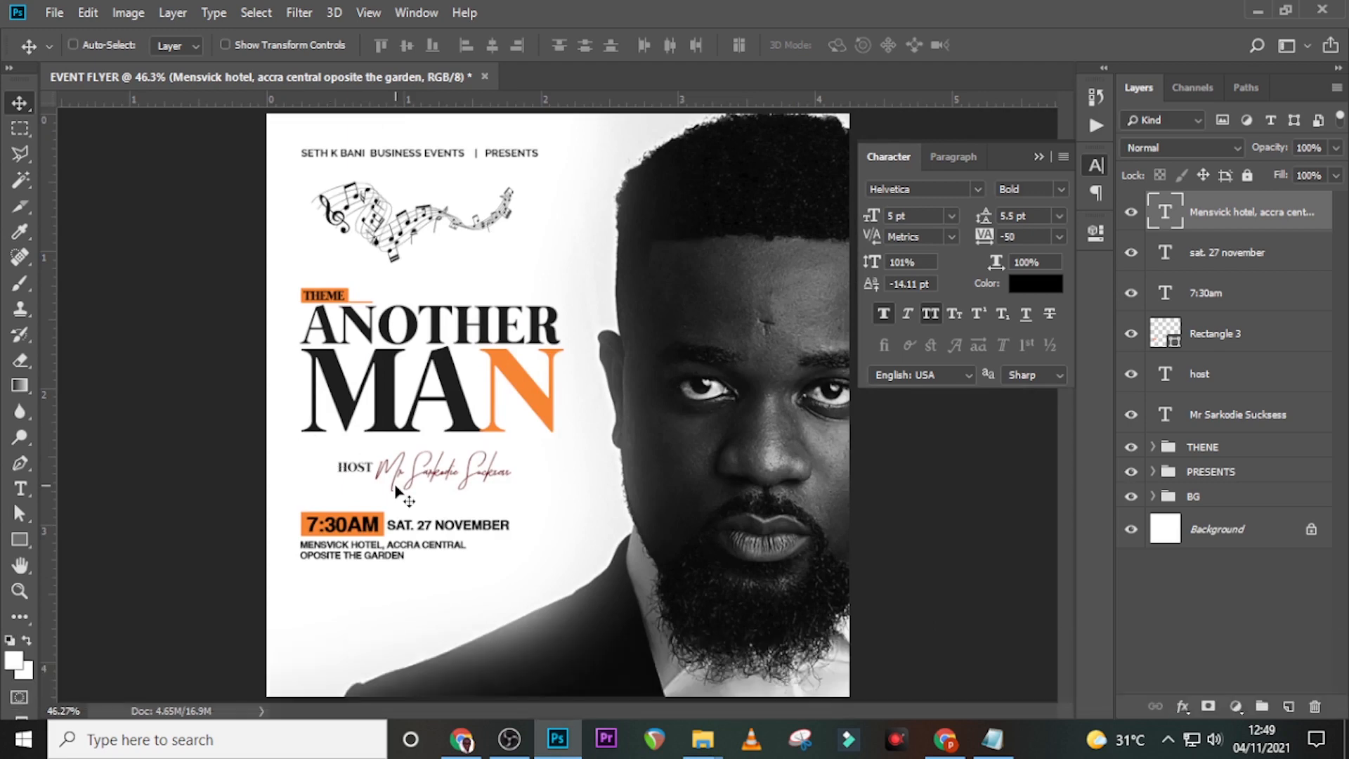
pyautogui.click(993, 739)
# - Paste 'streaming on' from Notepad as new text, placed on the left guide under the address
pyautogui.moveTo(769, 376); pyautogui.dragTo(649, 382)
pyautogui.hotkey('ctrl', 'c')
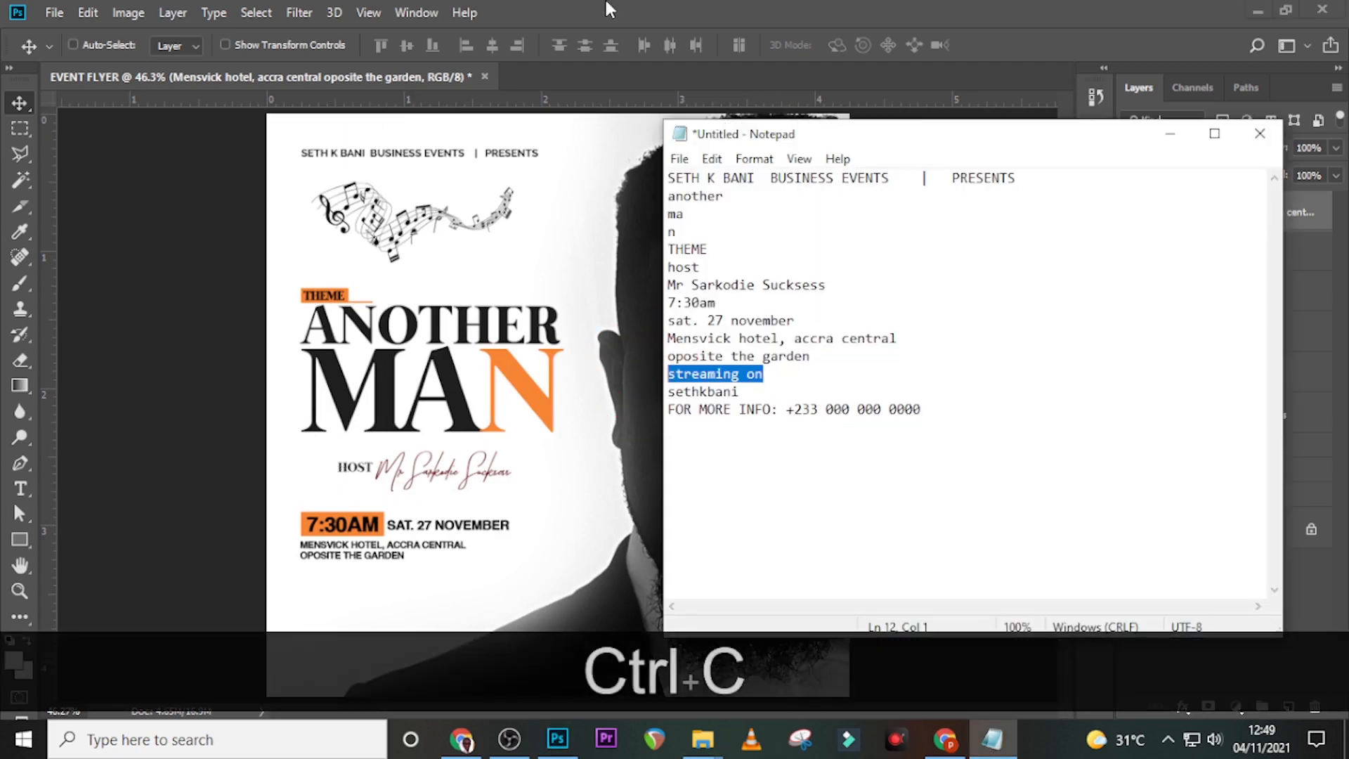
pyautogui.click(650, 383)
pyautogui.press('t')
pyautogui.click(318, 595)
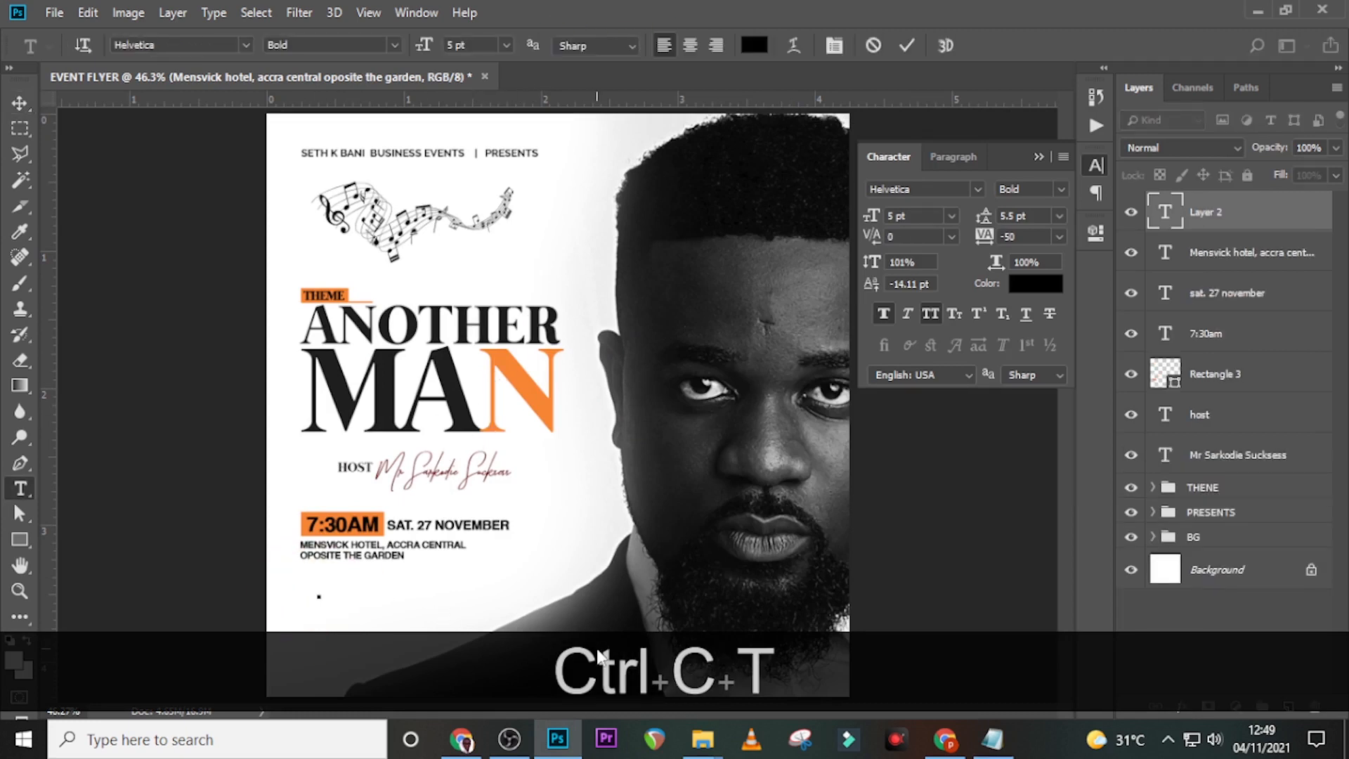
pyautogui.hotkey('ctrl', 'v')
pyautogui.hotkey('ctrl', 'h')
pyautogui.click(1206, 212)
pyautogui.hotkey('ctrl', 'h')
pyautogui.press('v')
pyautogui.moveTo(396, 628); pyautogui.dragTo(376, 591)
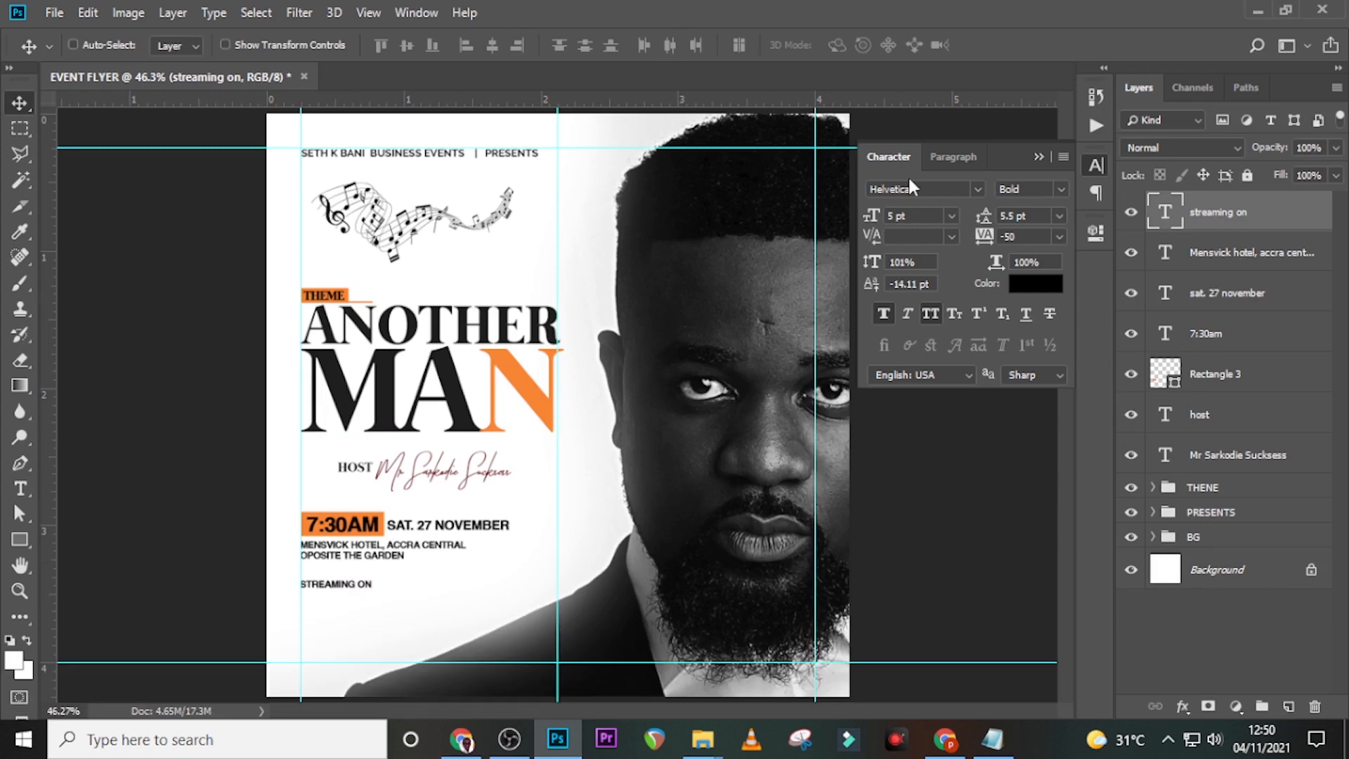
# - Set STREAMING ON to Raleway Medium with -40 tracking
pyautogui.click(977, 189)
pyautogui.click(953, 305)
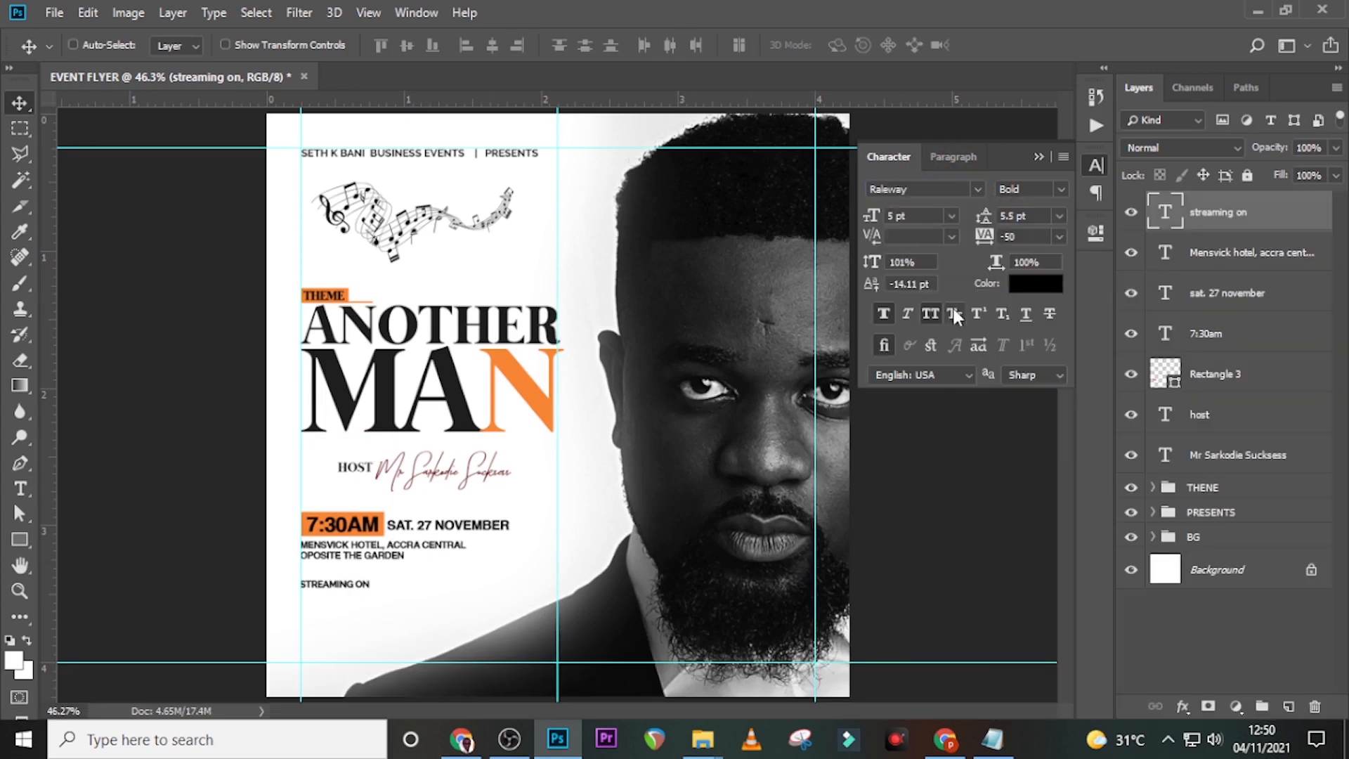
pyautogui.click(1062, 189)
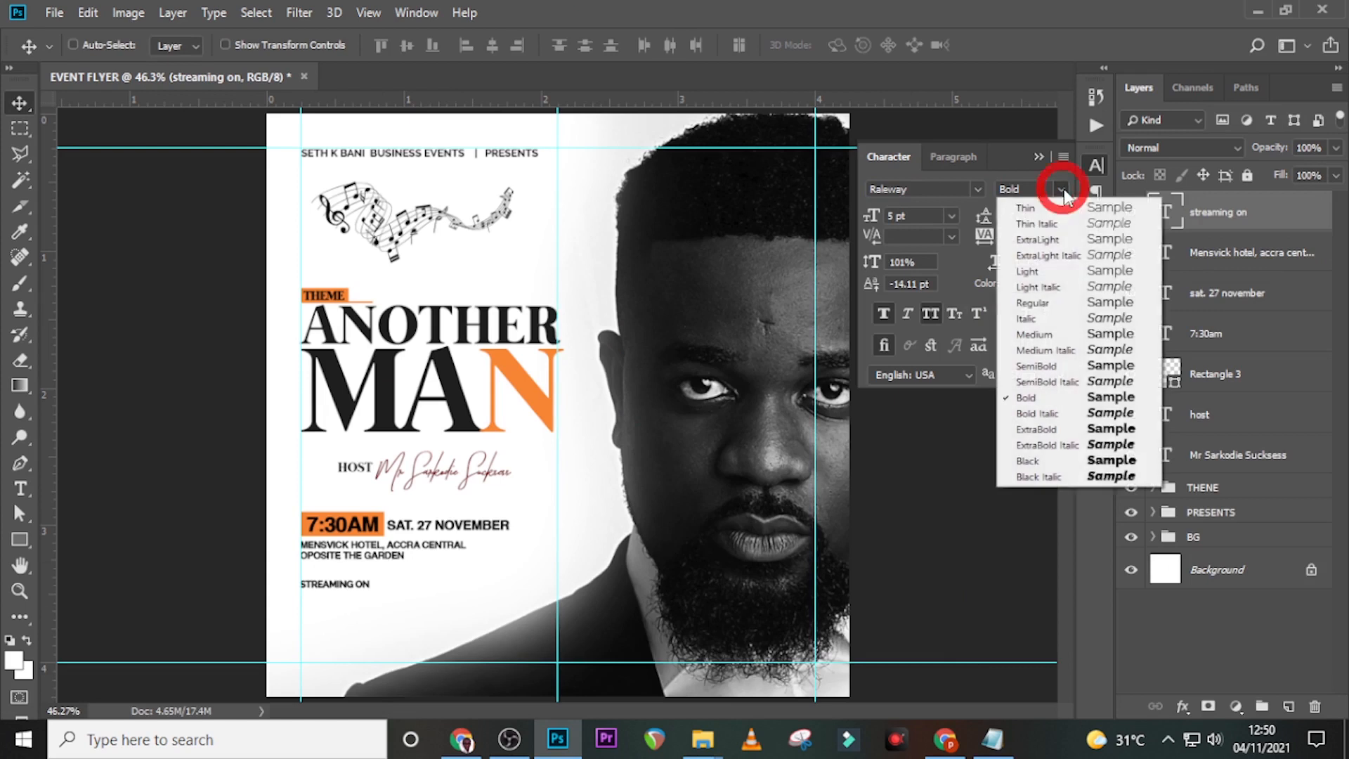
pyautogui.click(1045, 337)
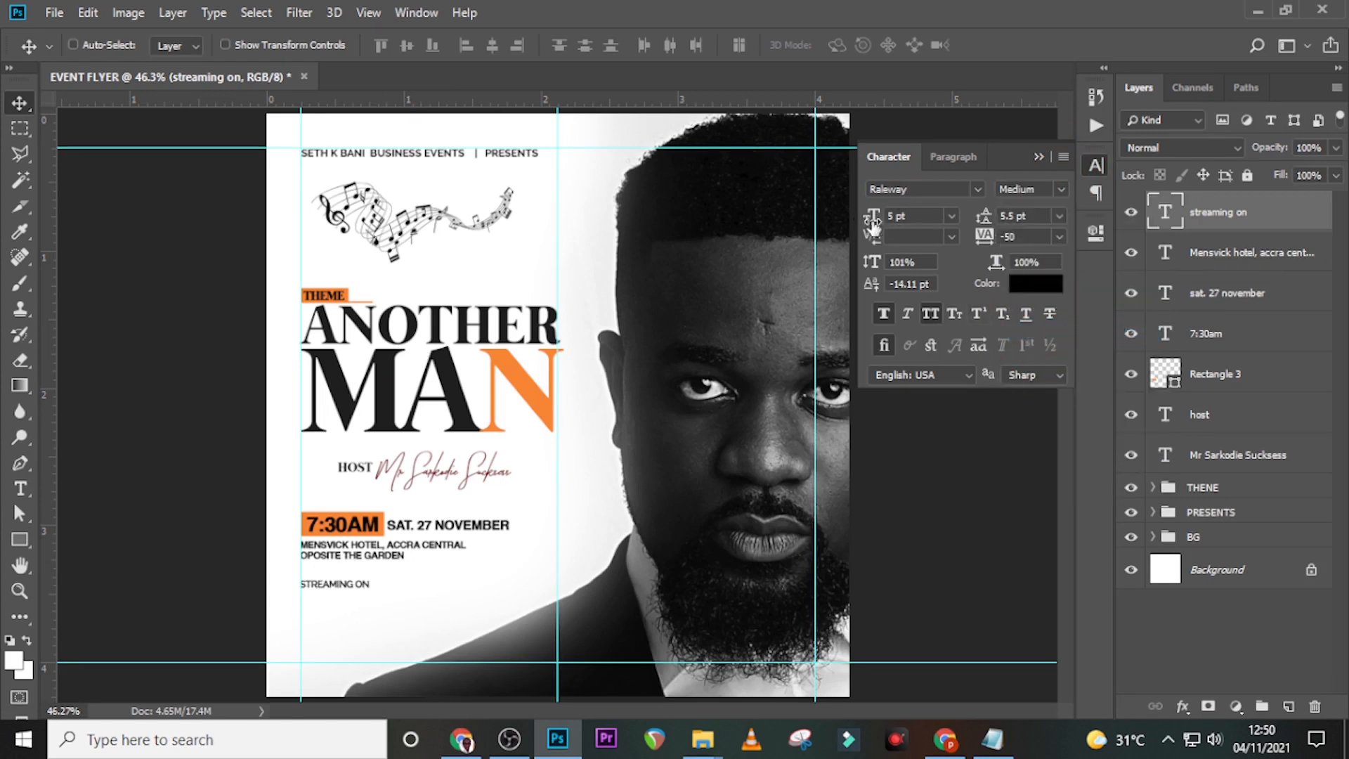
pyautogui.click(1047, 239)
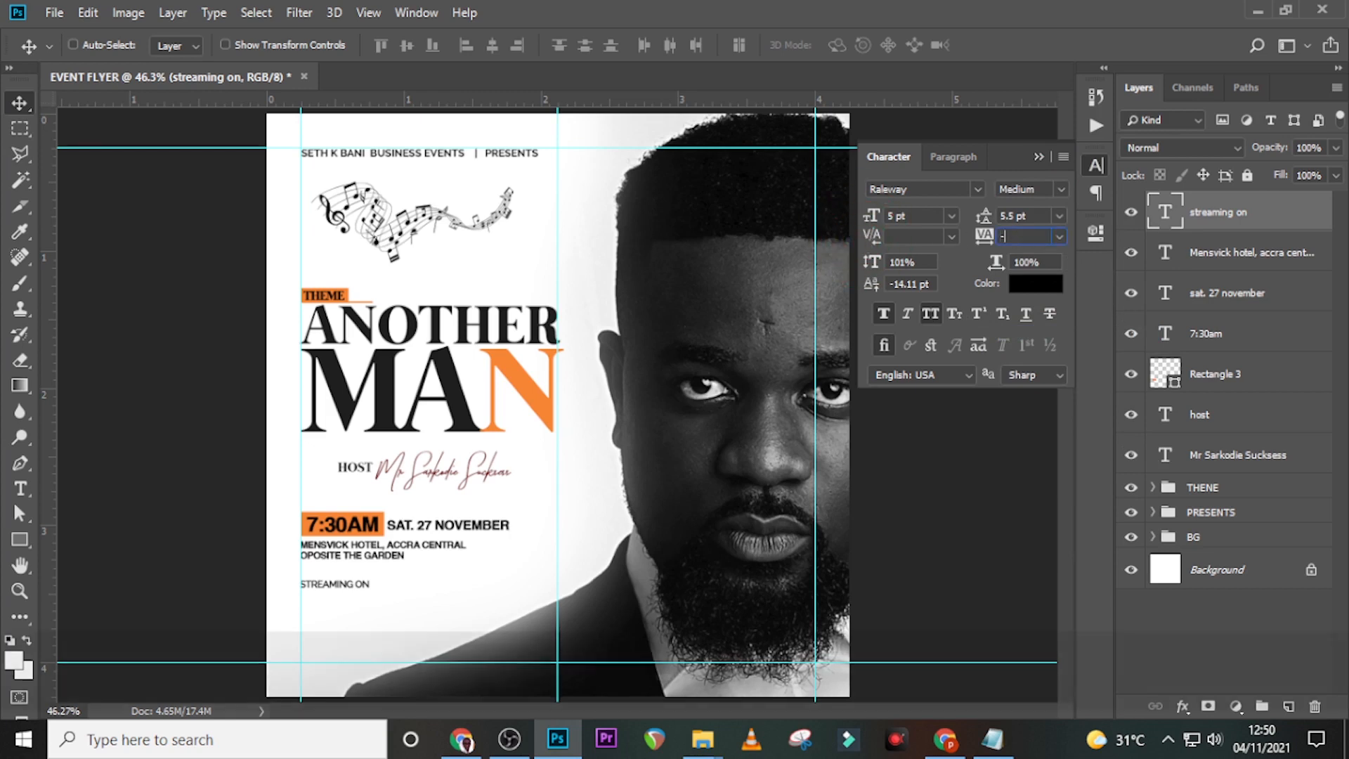
pyautogui.write('-40')
pyautogui.press('Return')
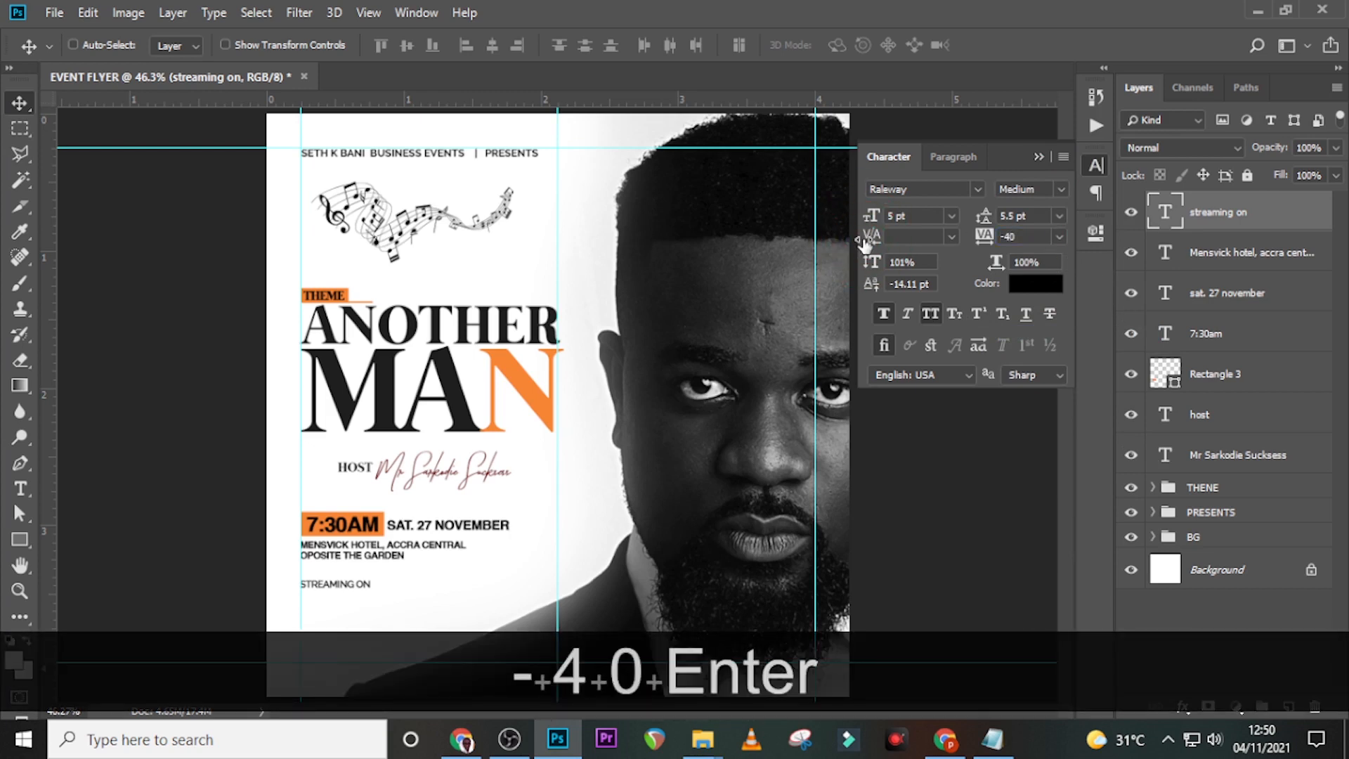
# - Turn off faux bold and colour STREAMING ON red, D62727
pyautogui.click(885, 315)
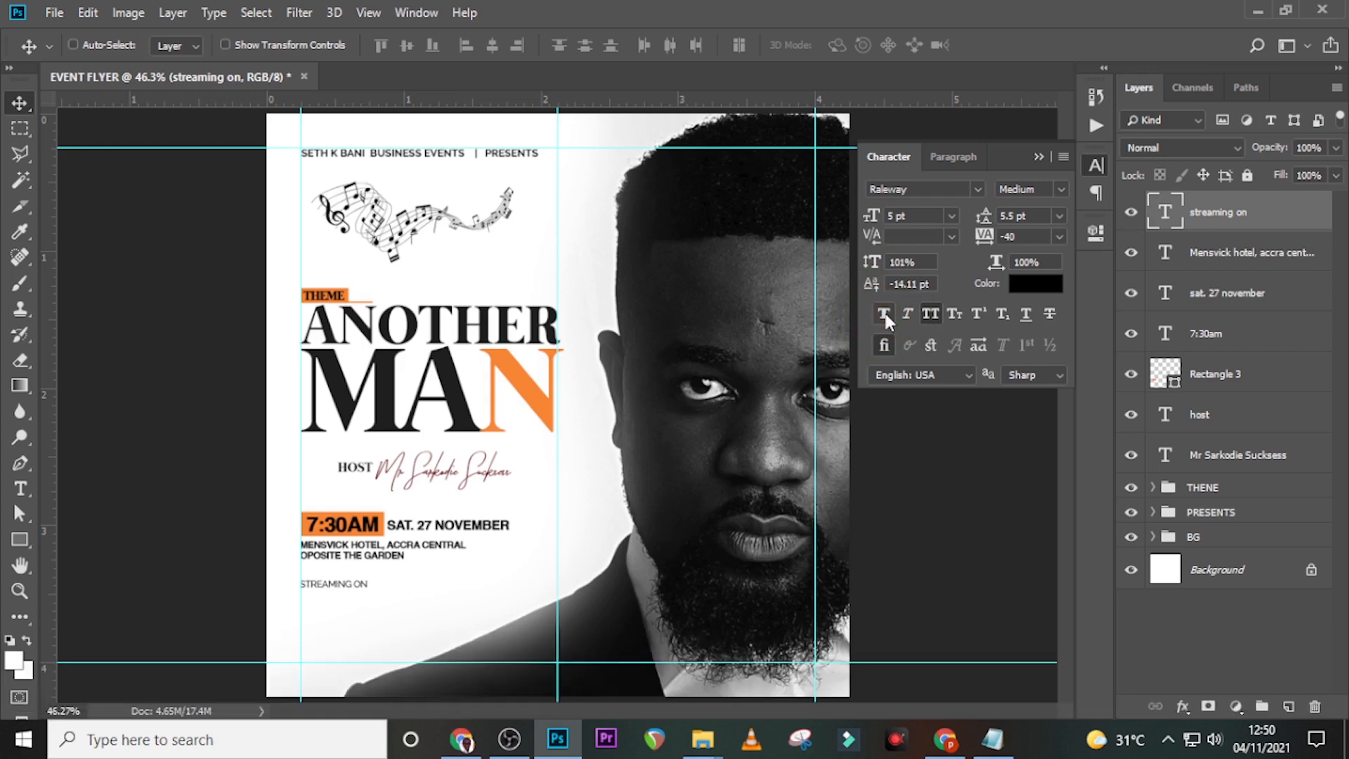
pyautogui.click(1036, 284)
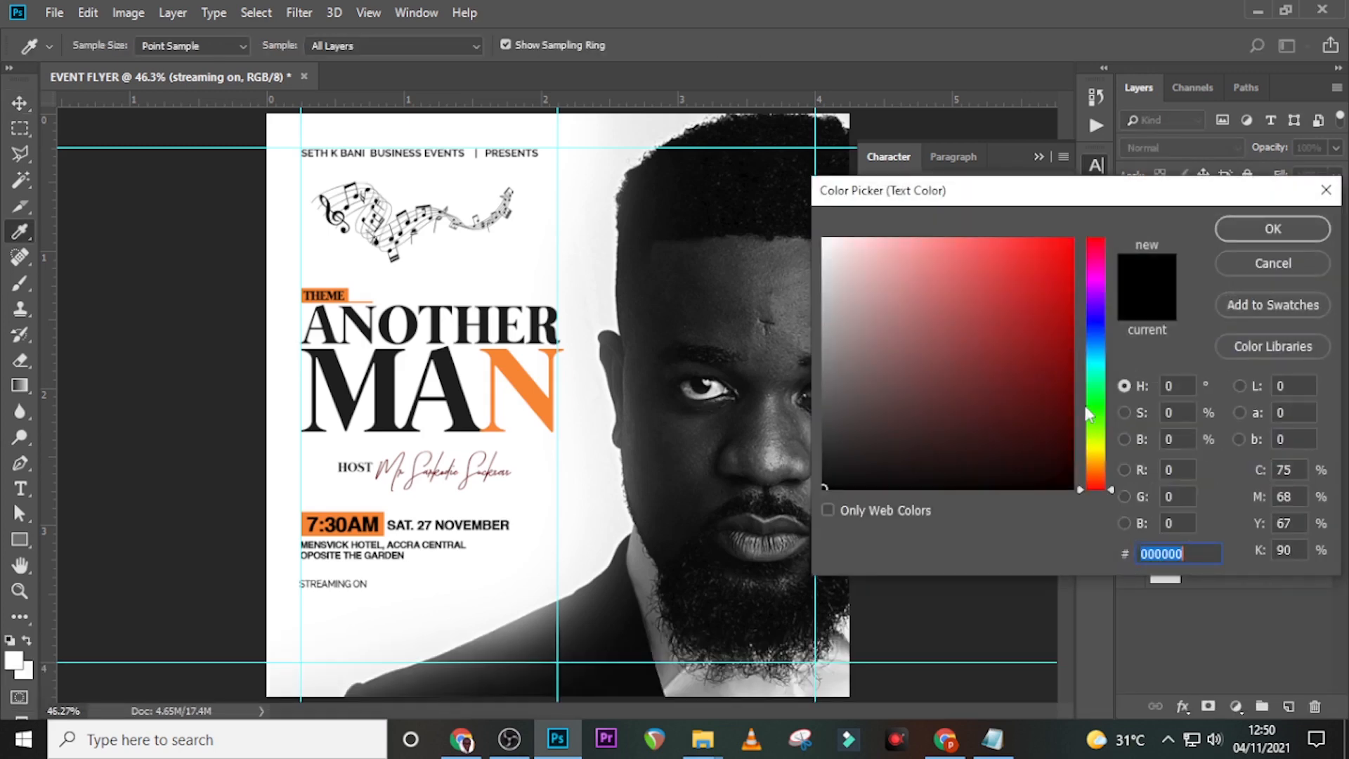
pyautogui.write('D')
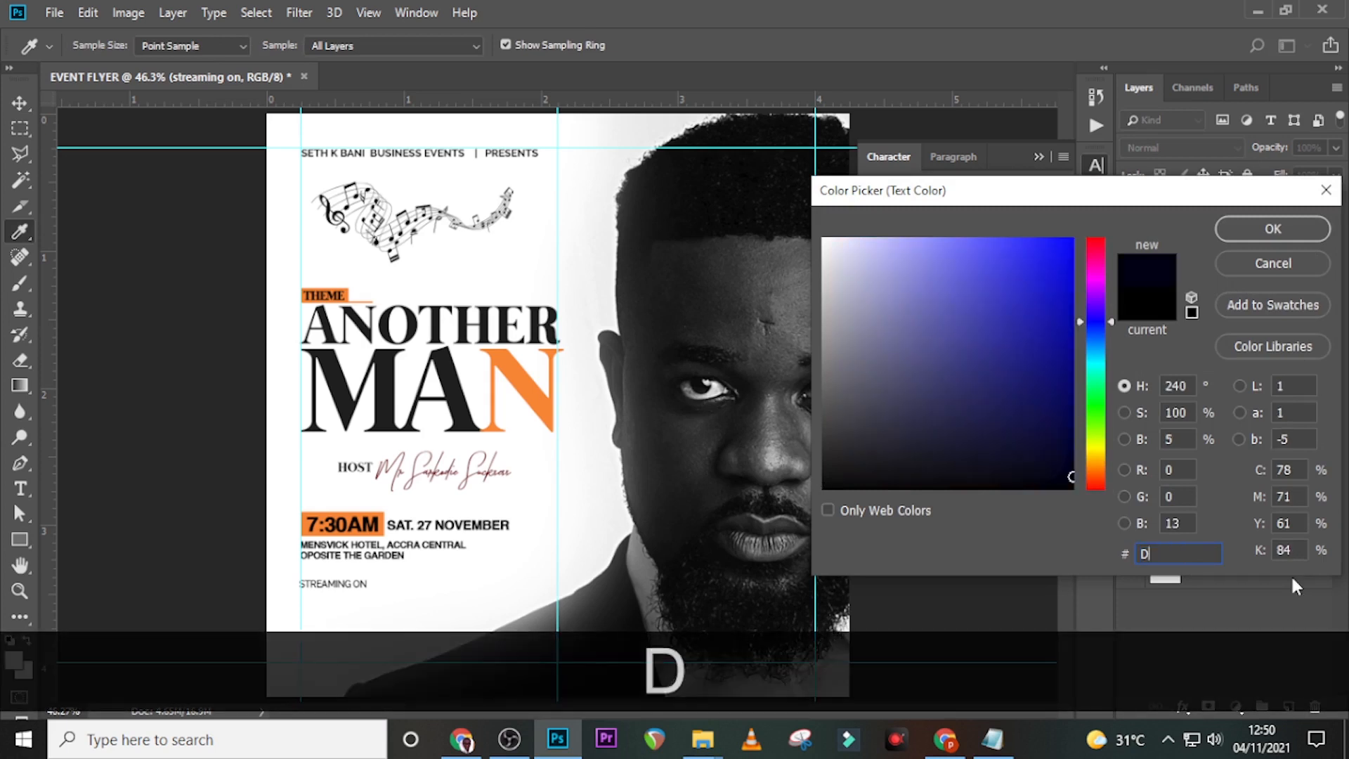
pyautogui.write('62727')
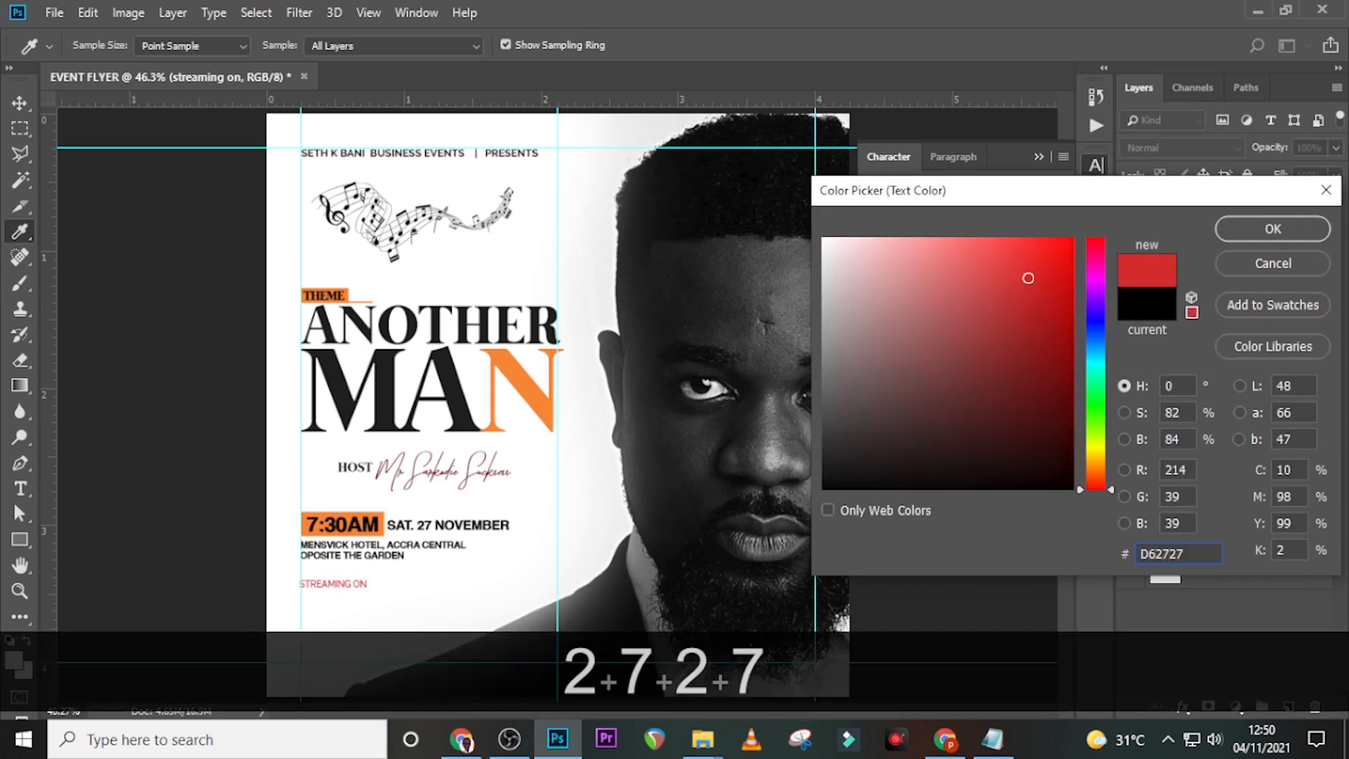
pyautogui.click(1258, 231)
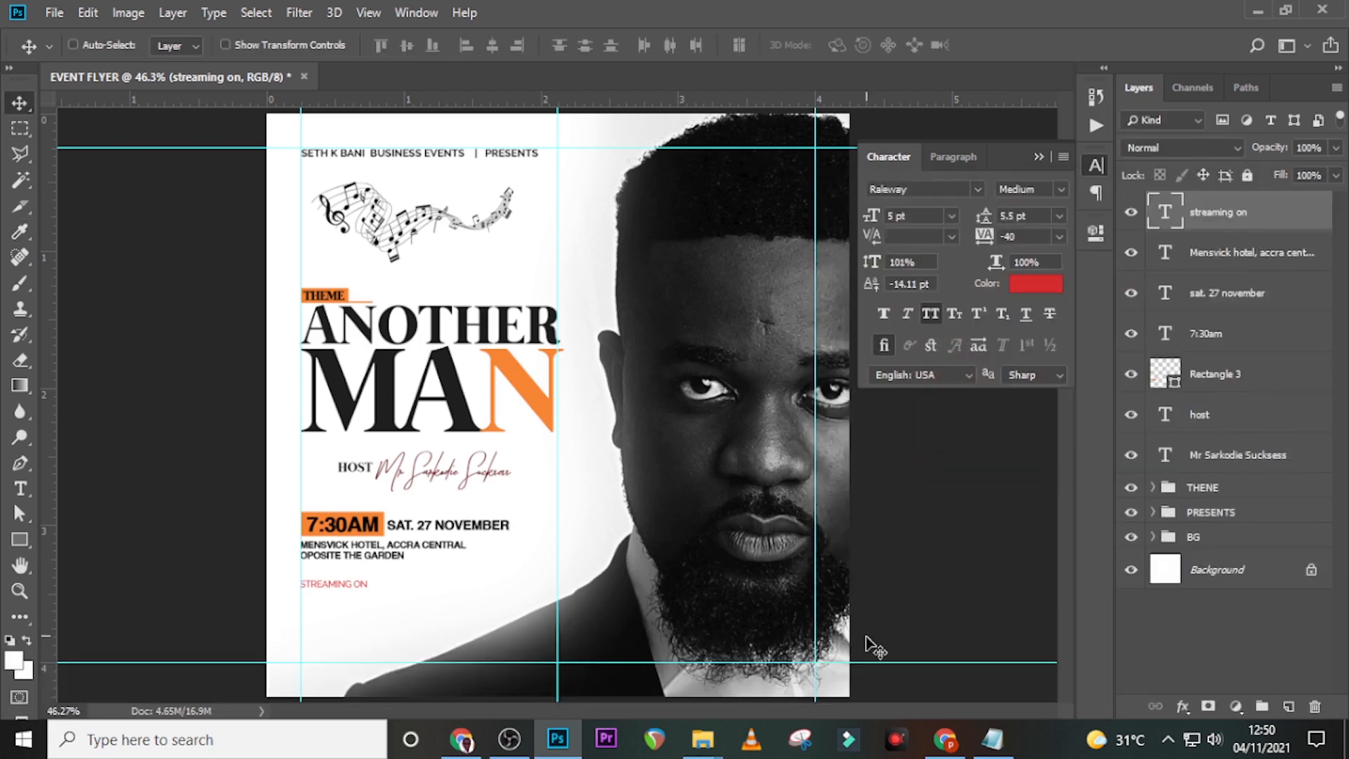
# - Nudge STREAMING ON up close beneath the hotel address lines
pyautogui.hotkey('ctrl', '=')
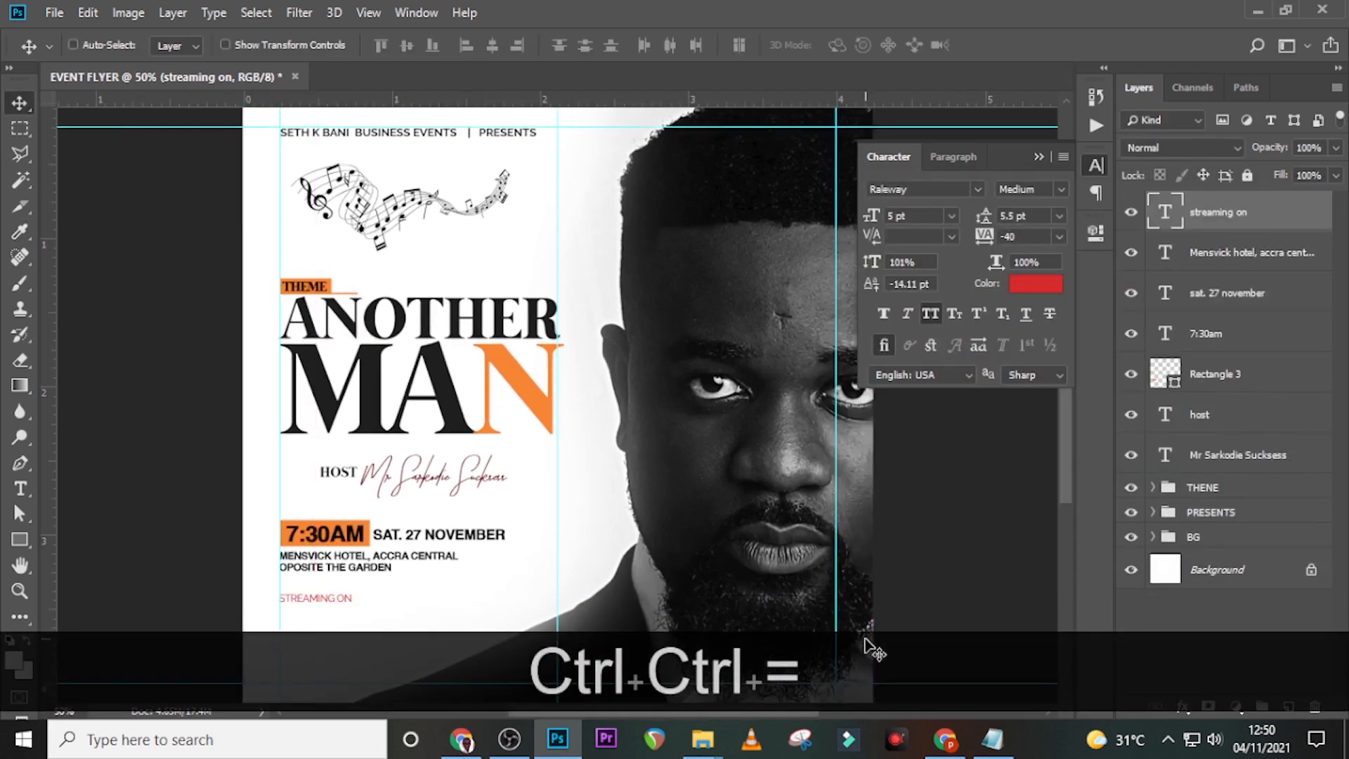
pyautogui.scroll(-3, 513, 603)
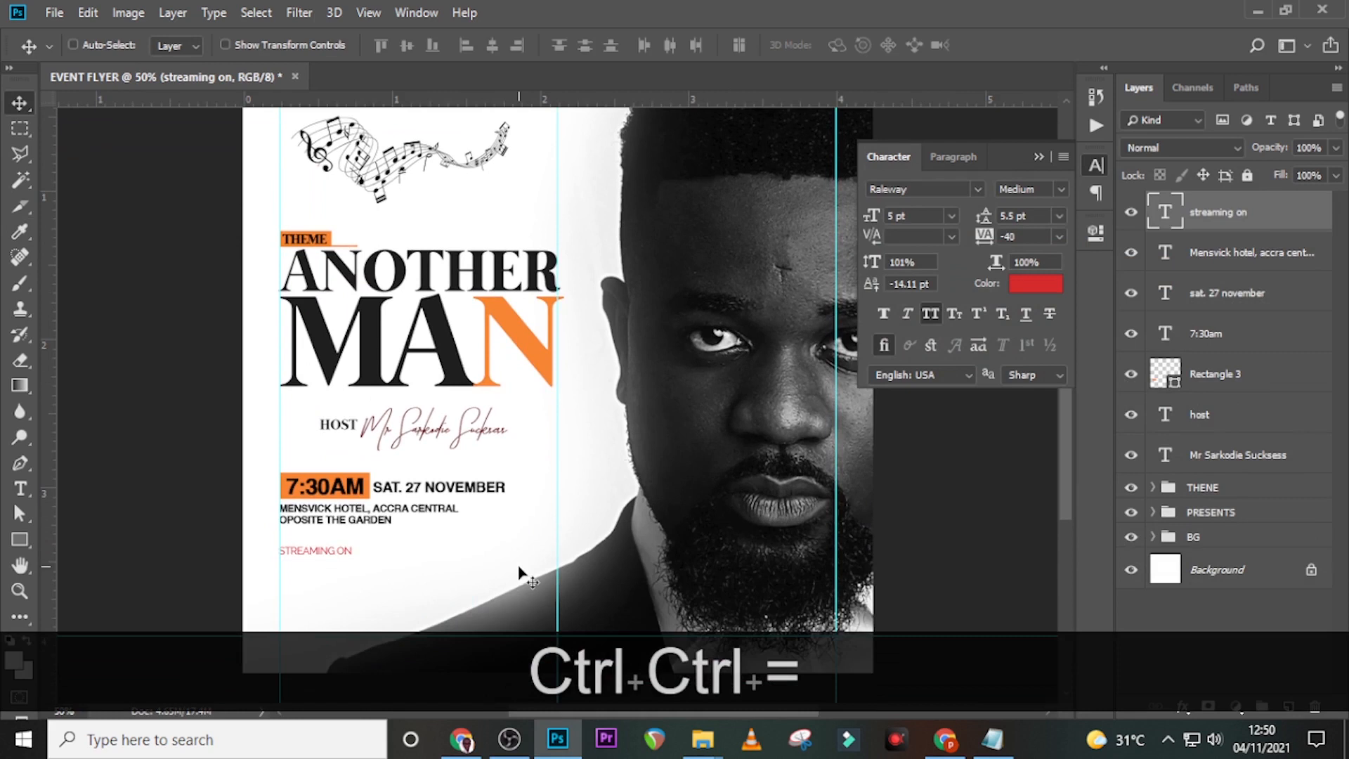
pyautogui.press('v')
pyautogui.press('Up')
pyautogui.press('Up')
pyautogui.press('Up')
pyautogui.press('Up')
pyautogui.press('Up')
pyautogui.press('Up')
pyautogui.hotkey('shift', 'Up')
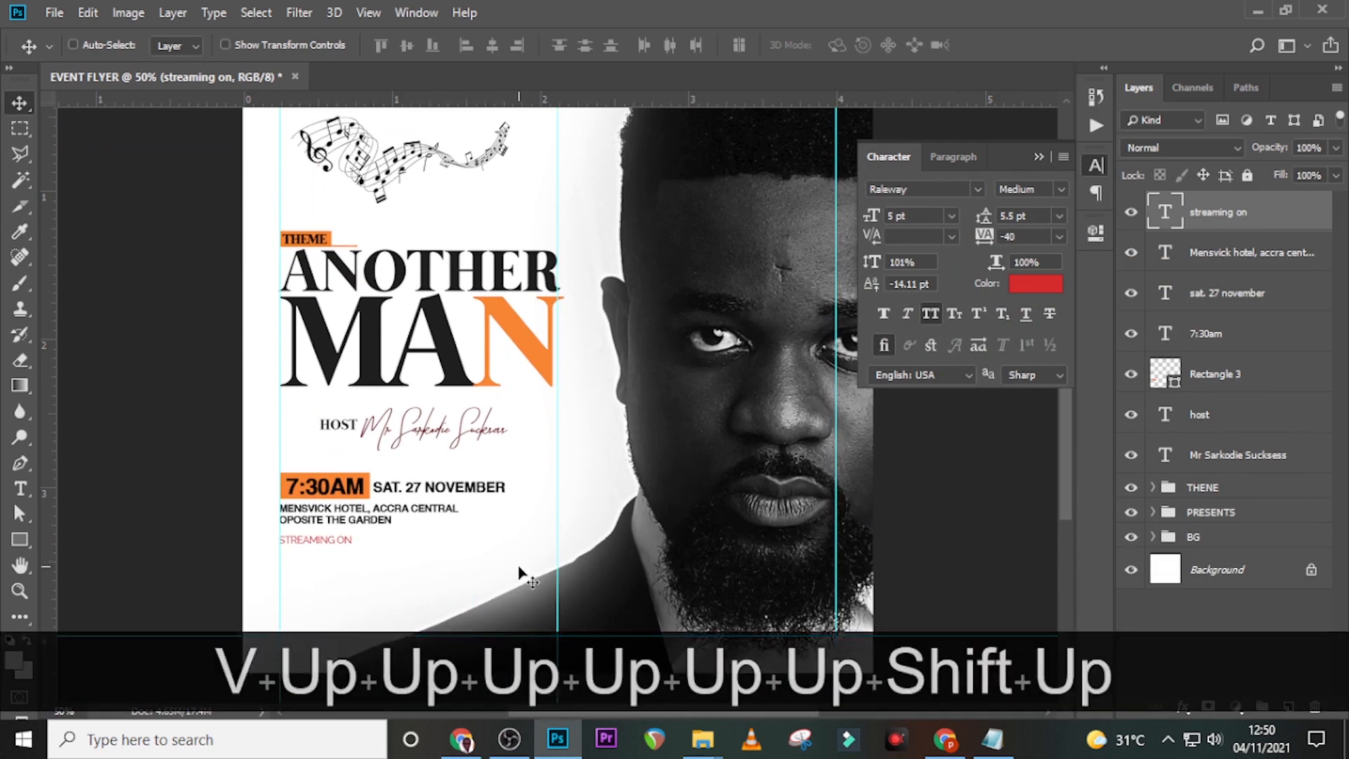
pyautogui.press('Up')
pyautogui.press('Up')
pyautogui.press('Up')
pyautogui.press('Up')
pyautogui.press('Up')
pyautogui.press('Up')
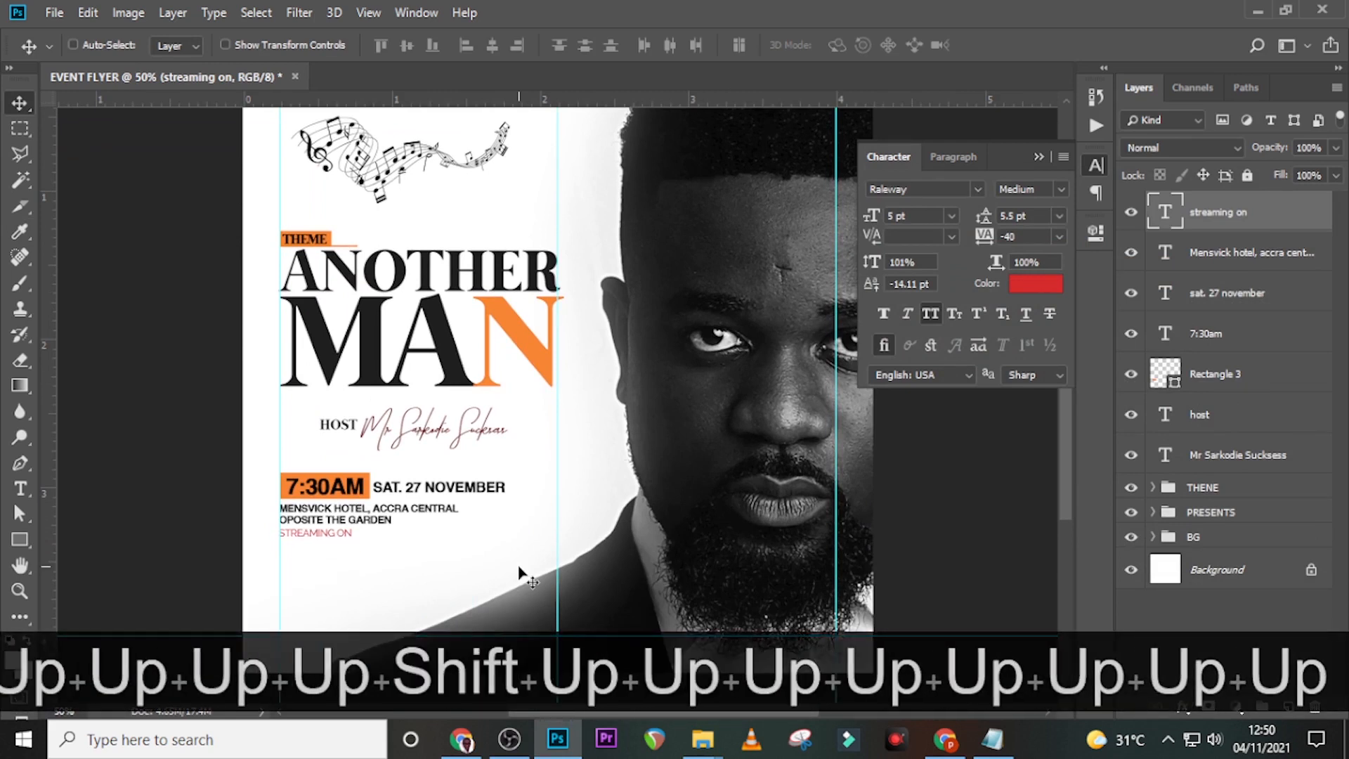
# - Hide the guides and fine-tune STREAMING ON's vertical position, then fit the flyer
pyautogui.hotkey('ctrl', '=')
pyautogui.hotkey('ctrl', '=')
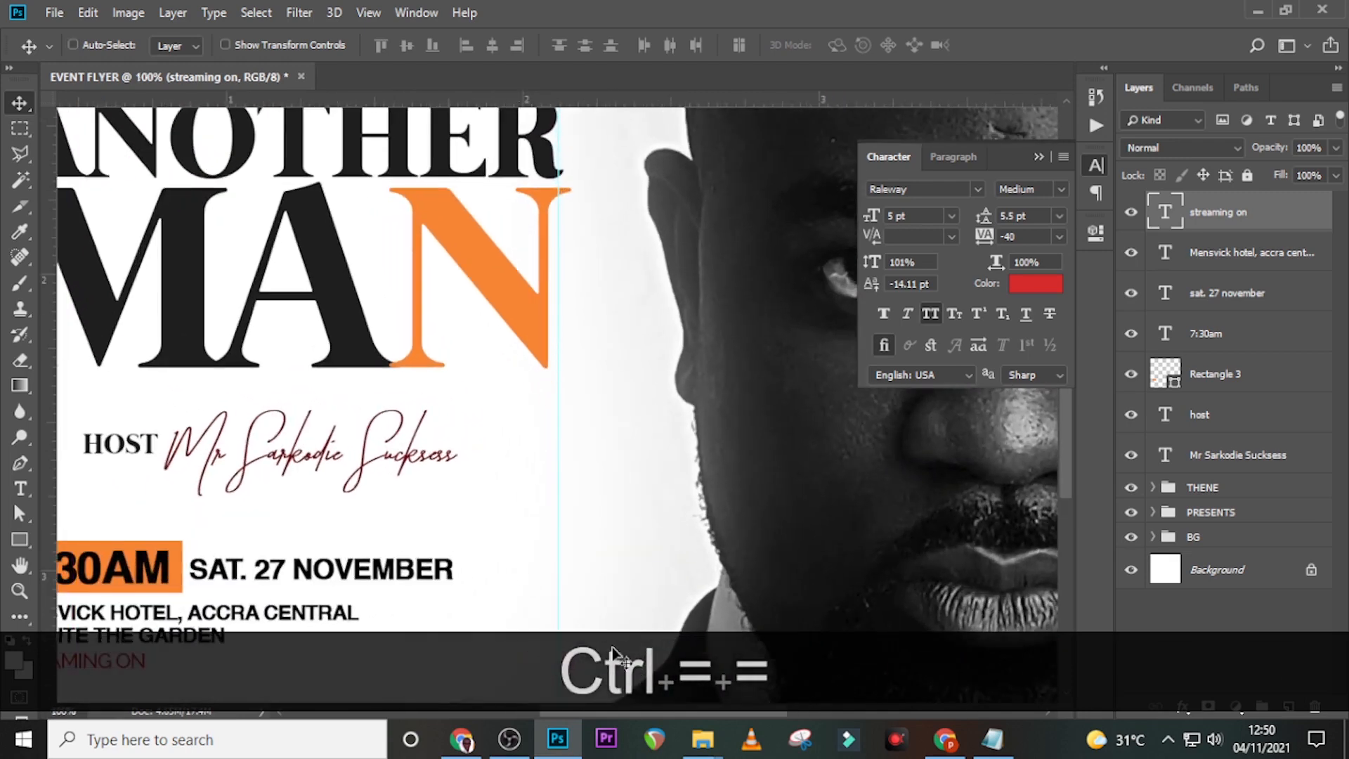
pyautogui.moveTo(617, 710); pyautogui.dragTo(546, 709)
pyautogui.scroll(-3, 669, 481)
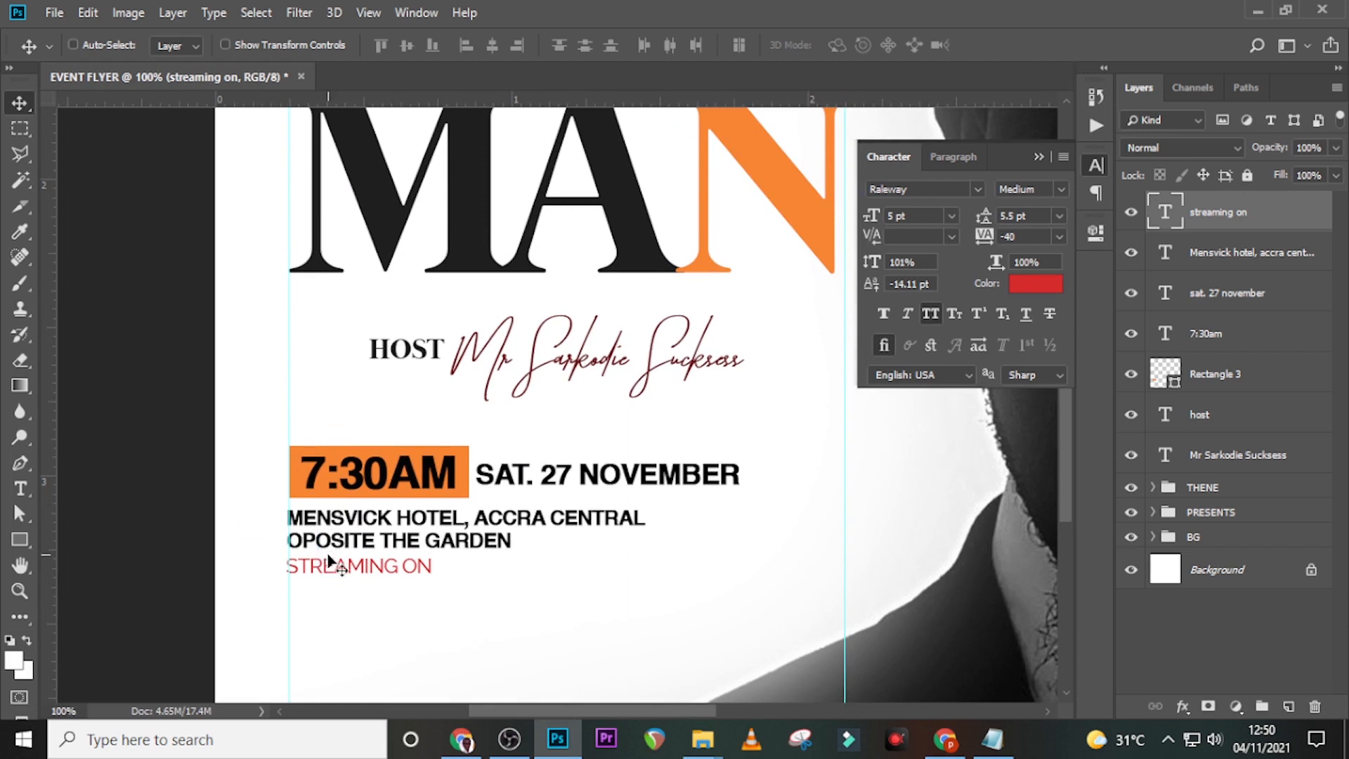
pyautogui.hotkey('ctrl', 'h')
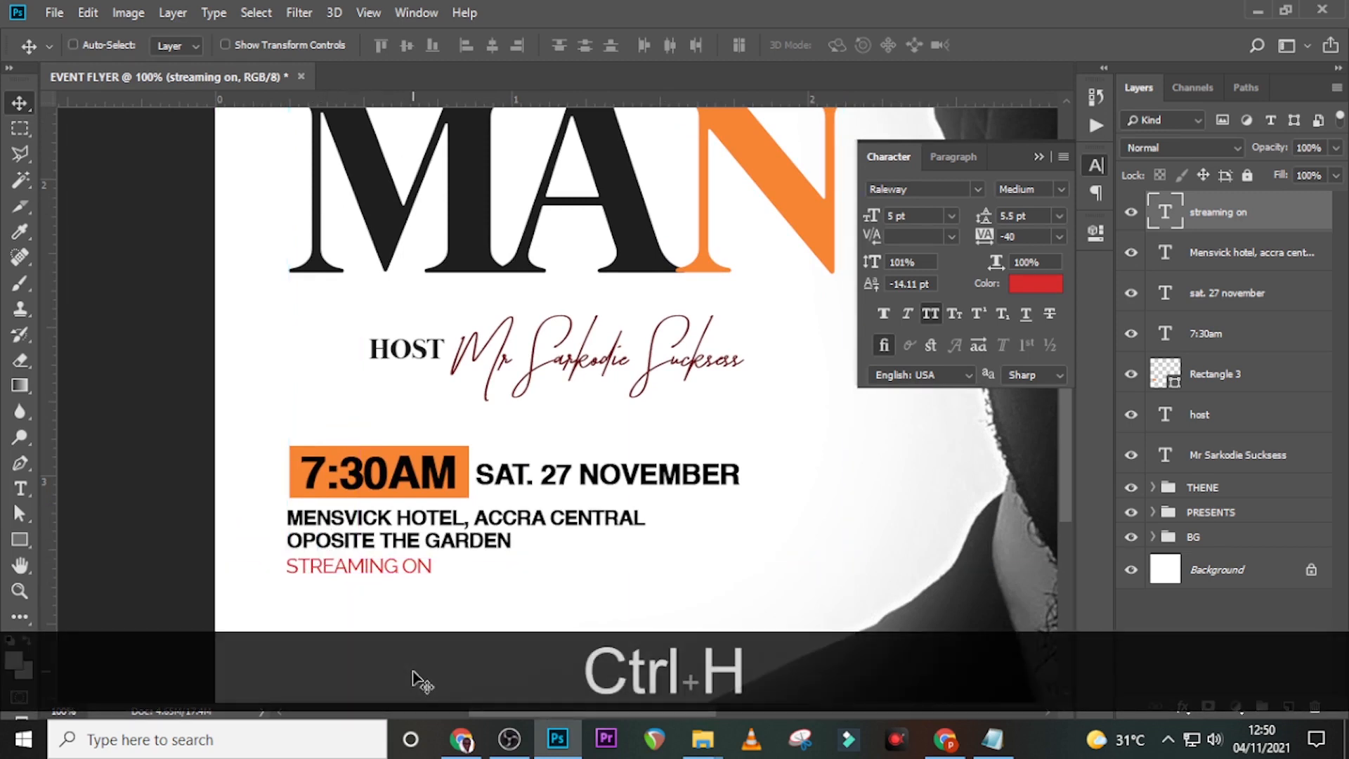
pyautogui.press('Up')
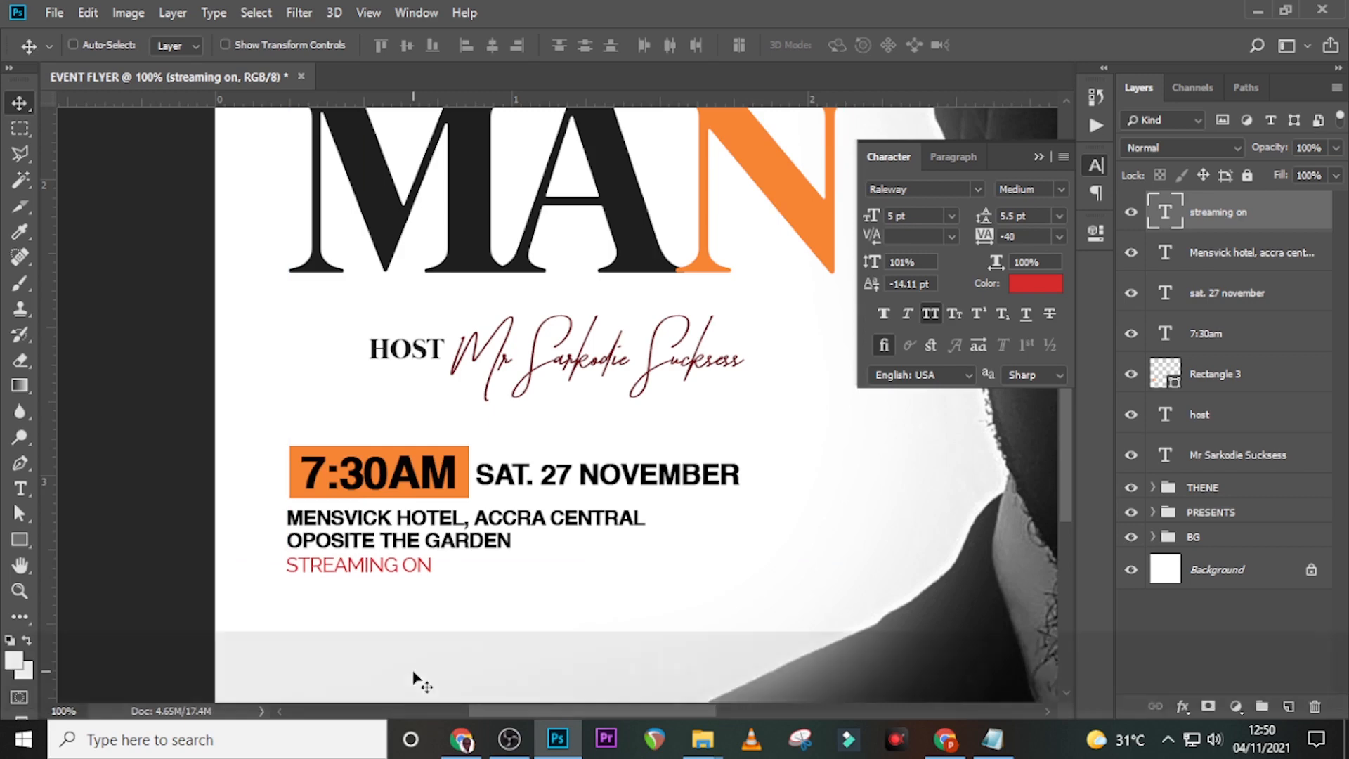
pyautogui.press('Down')
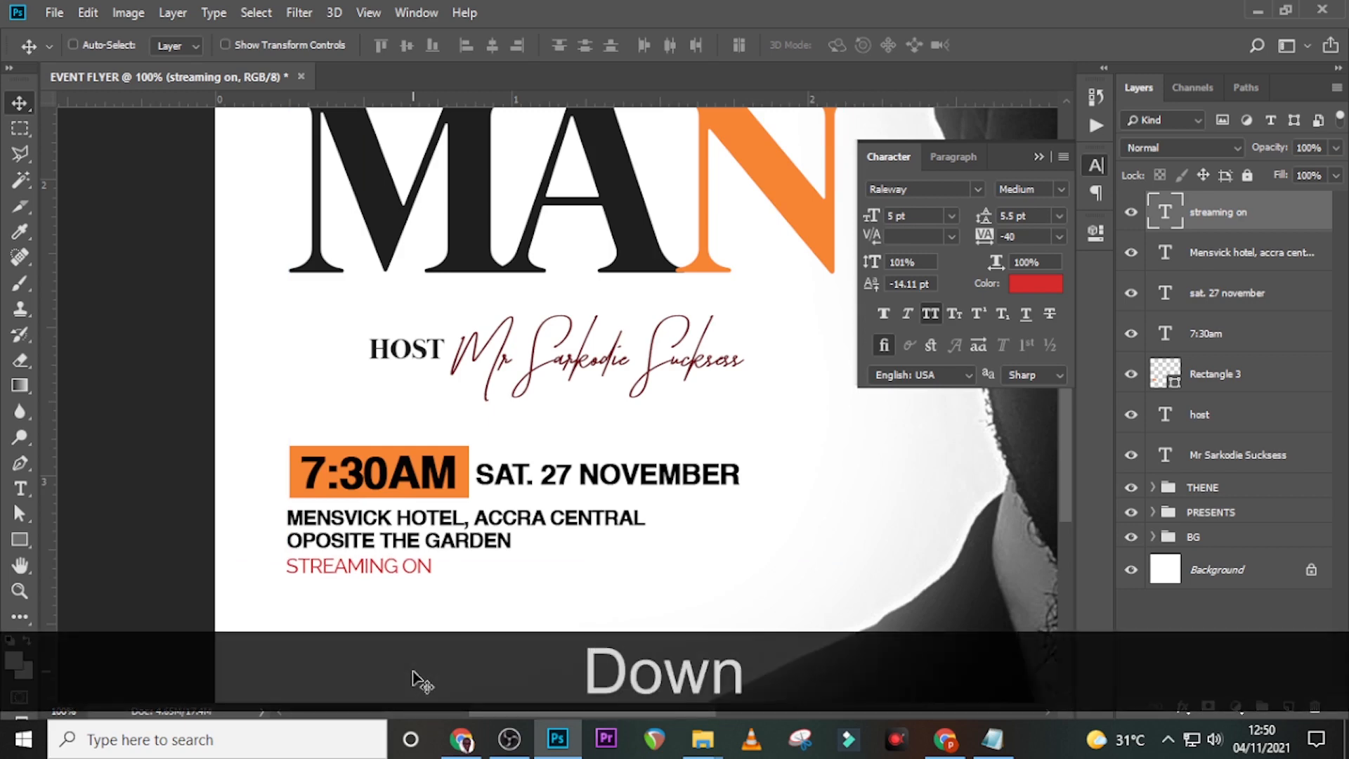
pyautogui.hotkey('ctrl', '0')
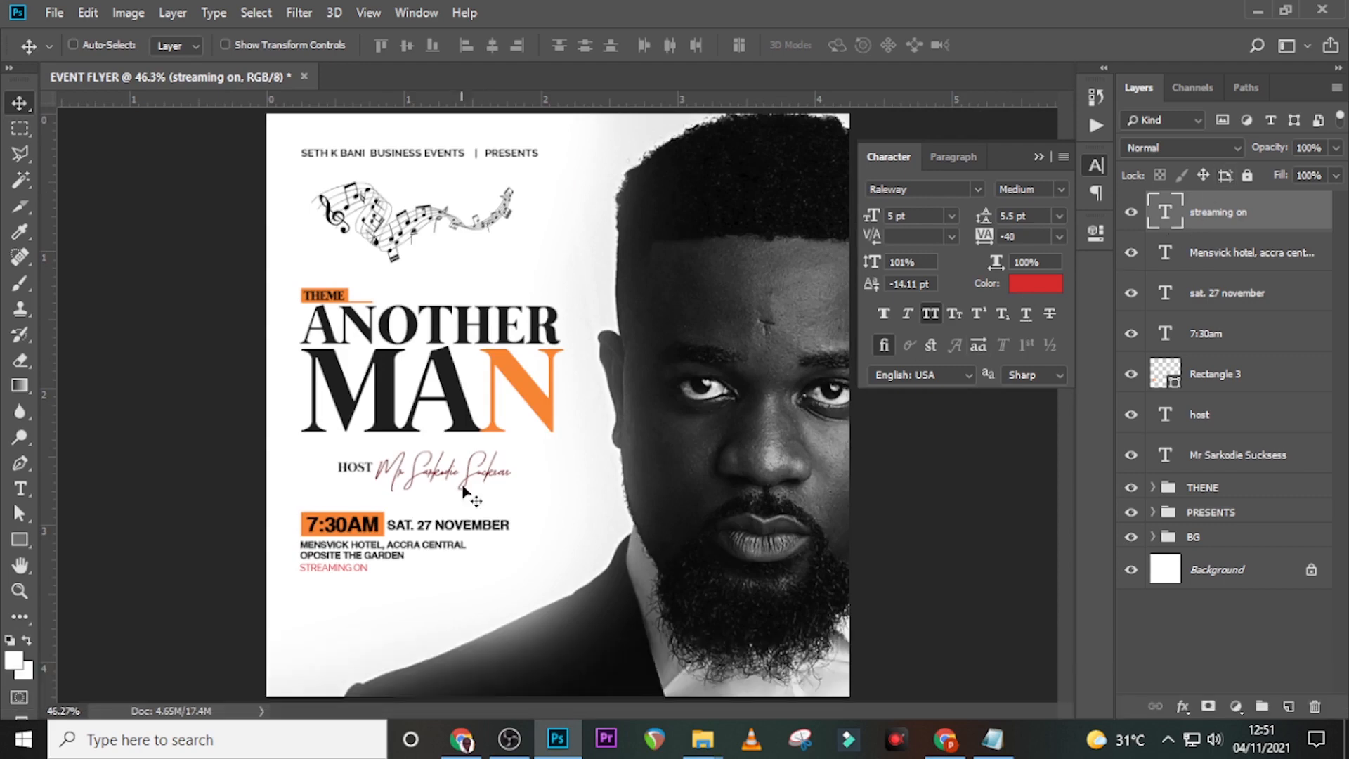
# - Place the youtube-logo-png image from the flyer images folder onto the canvas
pyautogui.moveTo(702, 739)
pyautogui.click(584, 642)
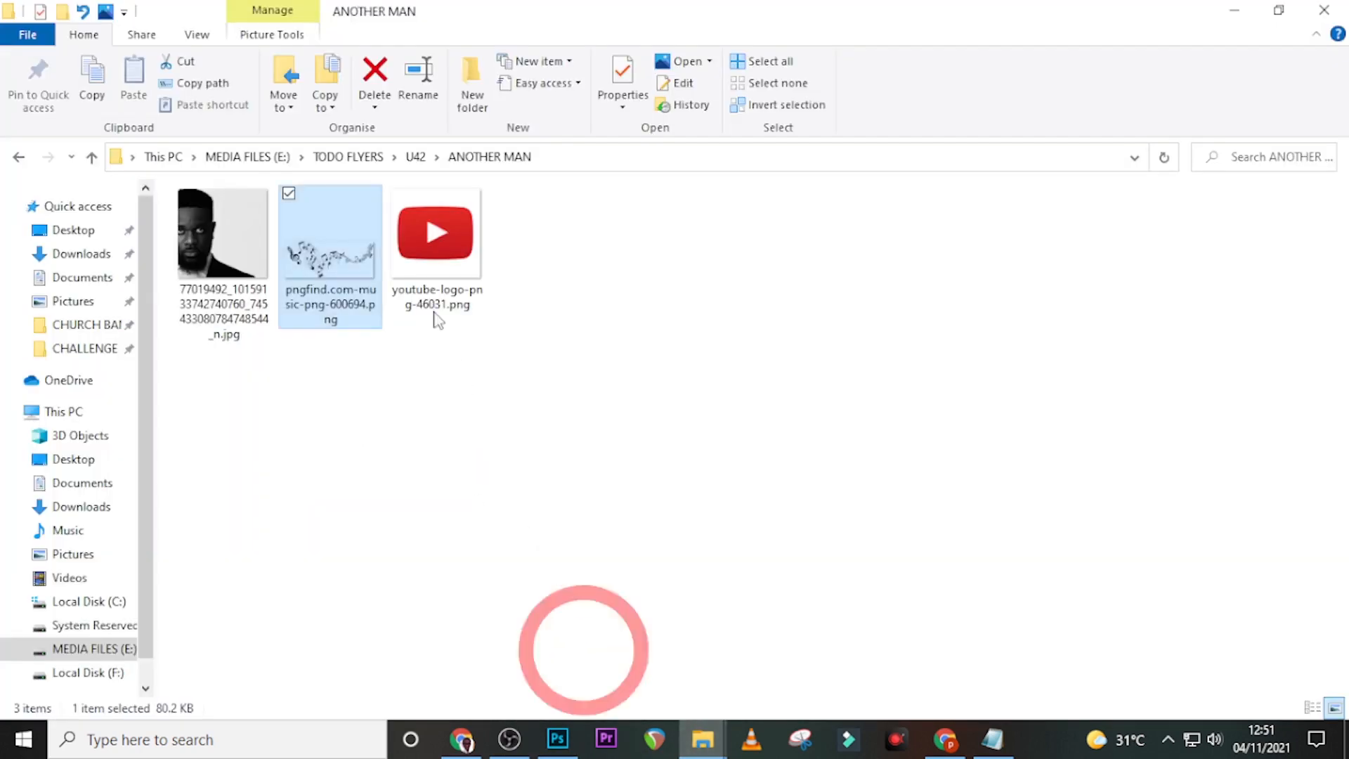
pyautogui.moveTo(516, 731); pyautogui.dragTo(547, 650)
pyautogui.moveTo(672, 519); pyautogui.dragTo(566, 415)
pyautogui.press('Return')
# - Move the YouTube logo just after the STREAMING ON text, in line with it
pyautogui.hotkey('ctrl', '=')
pyautogui.hotkey('ctrl', '=')
pyautogui.hotkey('ctrl', '=')
pyautogui.scroll(-3, 557, 405)
pyautogui.moveTo(558, 243); pyautogui.dragTo(199, 579)
pyautogui.scroll(-1, 356, 310)
pyautogui.moveTo(686, 714); pyautogui.dragTo(596, 714)
pyautogui.press('Down')
pyautogui.press('Down')
pyautogui.press('Down')
pyautogui.press('Down')
pyautogui.press('Down')
pyautogui.press('Down')
pyautogui.press('Down')
pyautogui.press('Down')
pyautogui.hotkey('shift', 'Down')
pyautogui.hotkey('shift', 'Left')
pyautogui.hotkey('shift', 'Left')
pyautogui.hotkey('shift', 'Left')
pyautogui.press('Up')
pyautogui.press('Up')
pyautogui.press('Up')
pyautogui.press('Up')
pyautogui.press('Up')
pyautogui.press('Up')
pyautogui.press('Up')
pyautogui.press('Up')
pyautogui.press('Right')
pyautogui.press('Right')
# - Shrink the YouTube logo to the text height and settle it beside STREAMING ON
pyautogui.hotkey('ctrl', 't')
pyautogui.moveTo(560, 557); pyautogui.dragTo(544, 543)
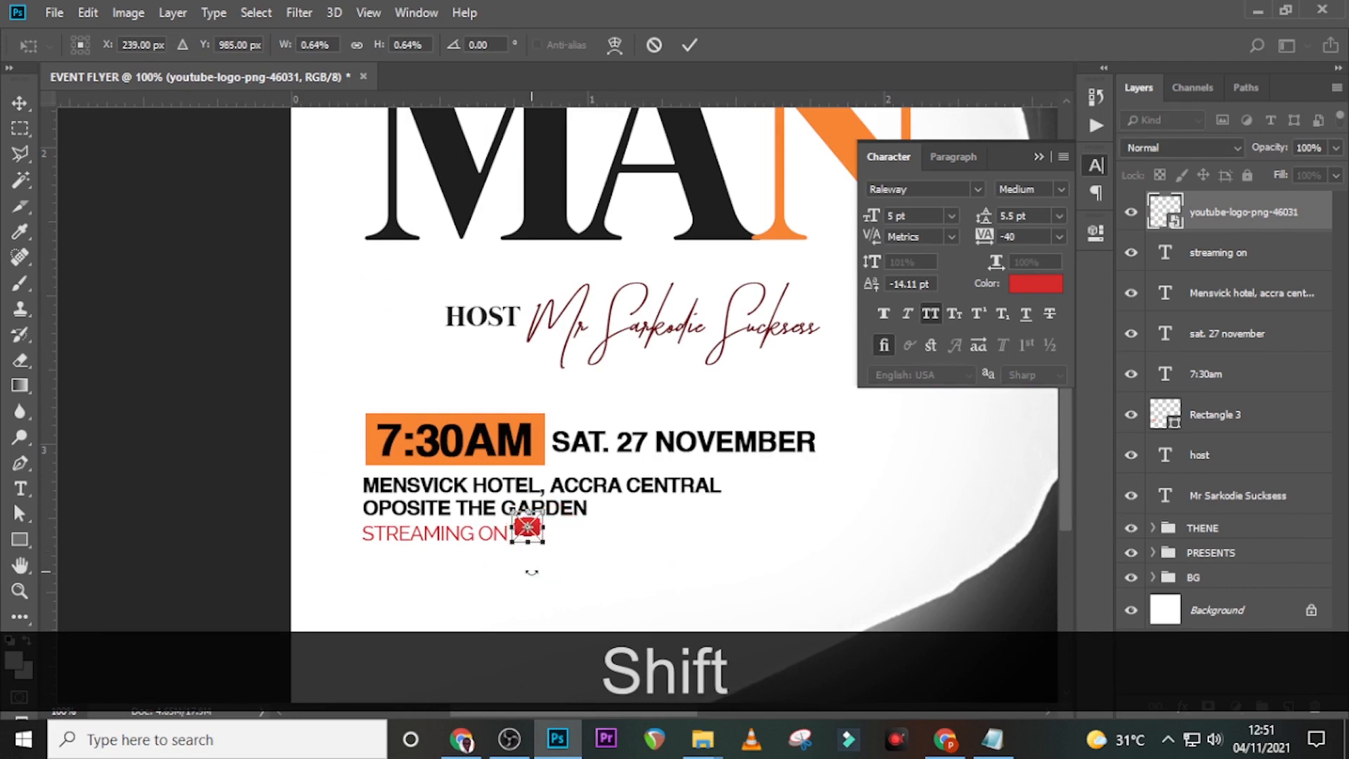
pyautogui.press('Return')
pyautogui.press('v')
pyautogui.press('Down')
pyautogui.press('Down')
pyautogui.press('Down')
pyautogui.press('Down')
pyautogui.press('Down')
pyautogui.press('Down')
pyautogui.press('Right')
pyautogui.press('Right')
pyautogui.press('Right')
pyautogui.press('Right')
pyautogui.press('Right')
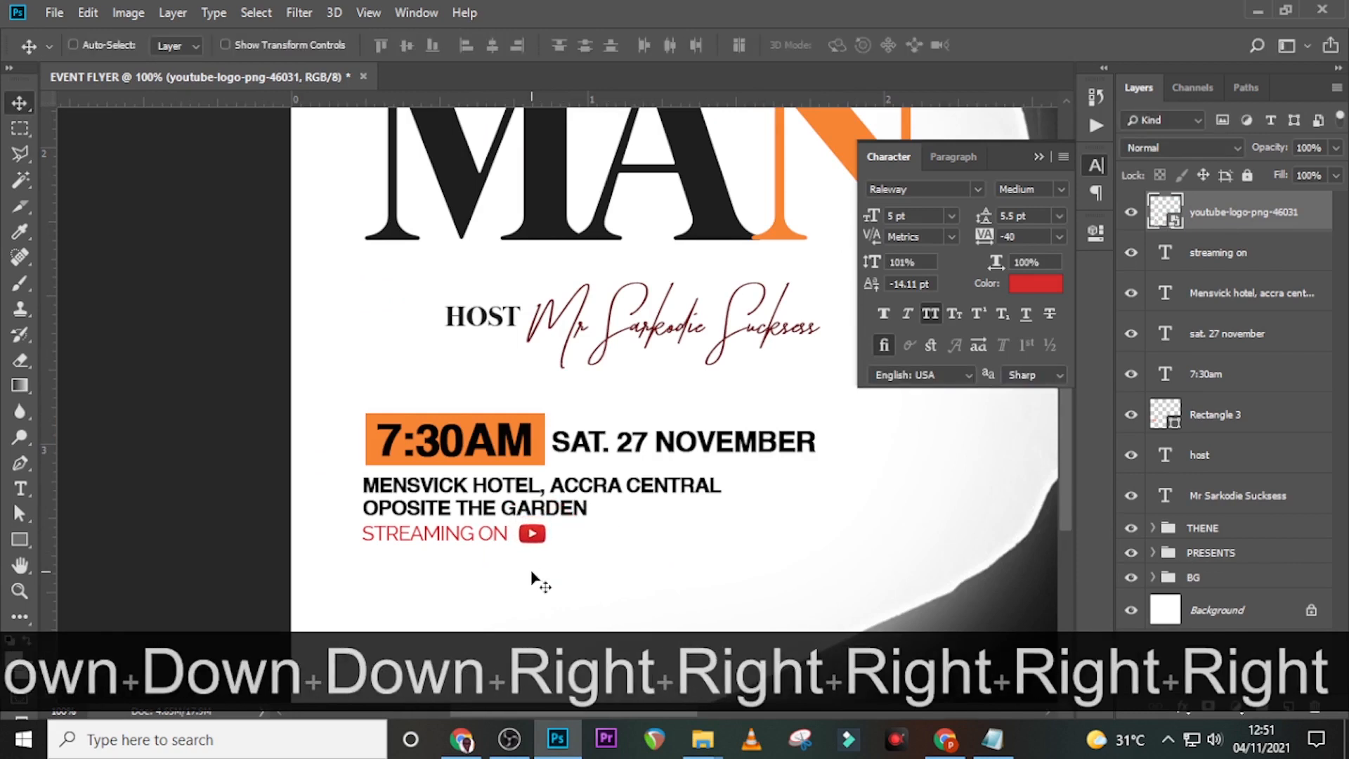
pyautogui.press('Up')
pyautogui.press('Left')
pyautogui.press('Left')
pyautogui.hotkey('ctrl', '0')
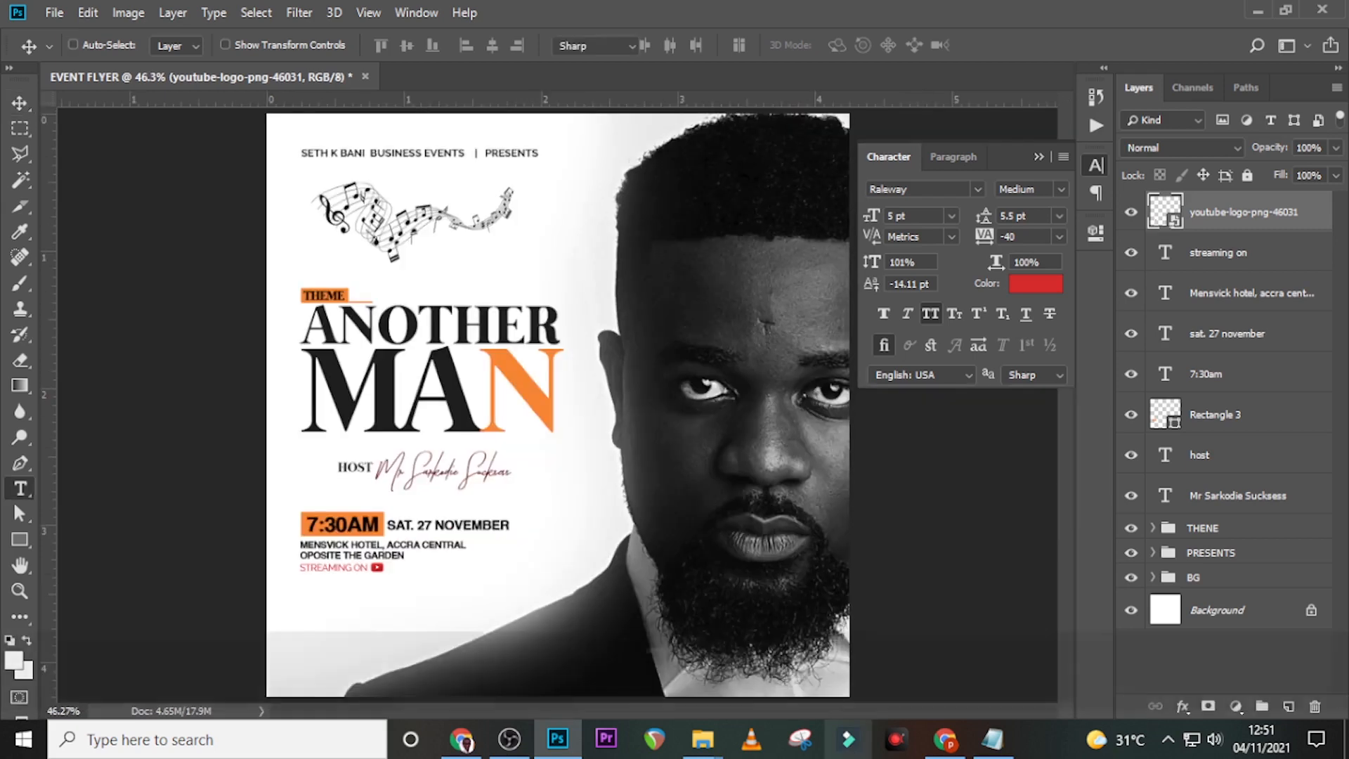
pyautogui.press('t')
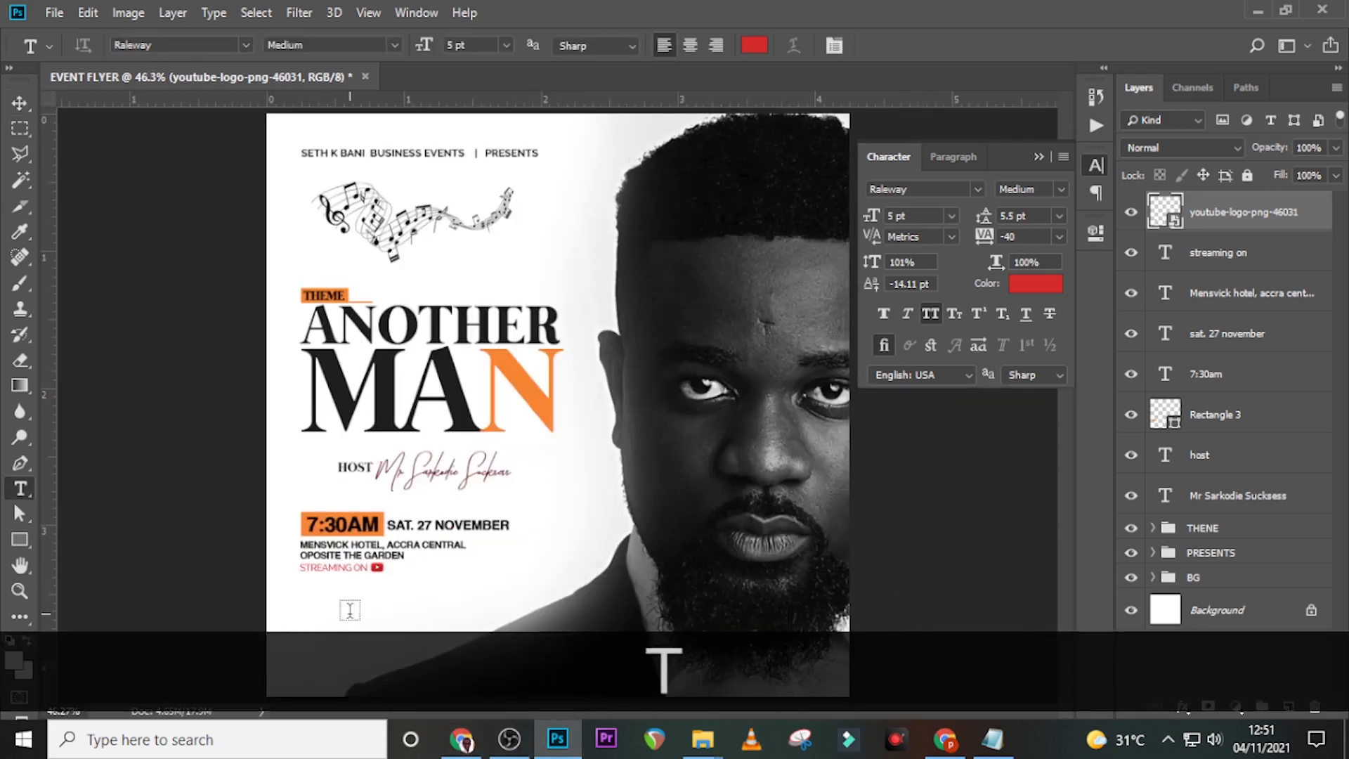
# - Paste the social-media handle from Notepad as a new text layer coloured black
pyautogui.click(349, 614)
pyautogui.click(991, 740)
pyautogui.moveTo(771, 409); pyautogui.dragTo(667, 392)
pyautogui.hotkey('ctrl', 'c')
pyautogui.click(707, 8)
pyautogui.hotkey('ctrl', 'v')
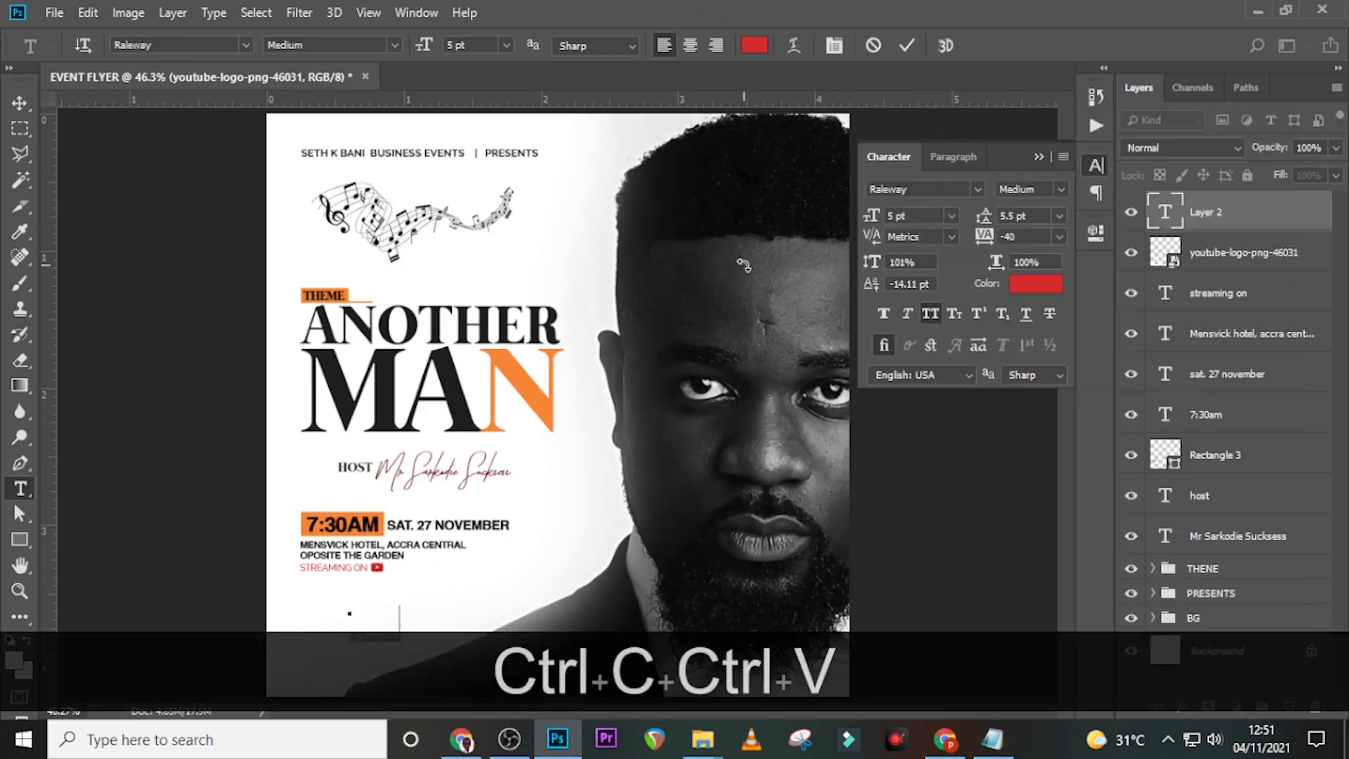
pyautogui.doubleClick(1167, 219)
pyautogui.click(1027, 281)
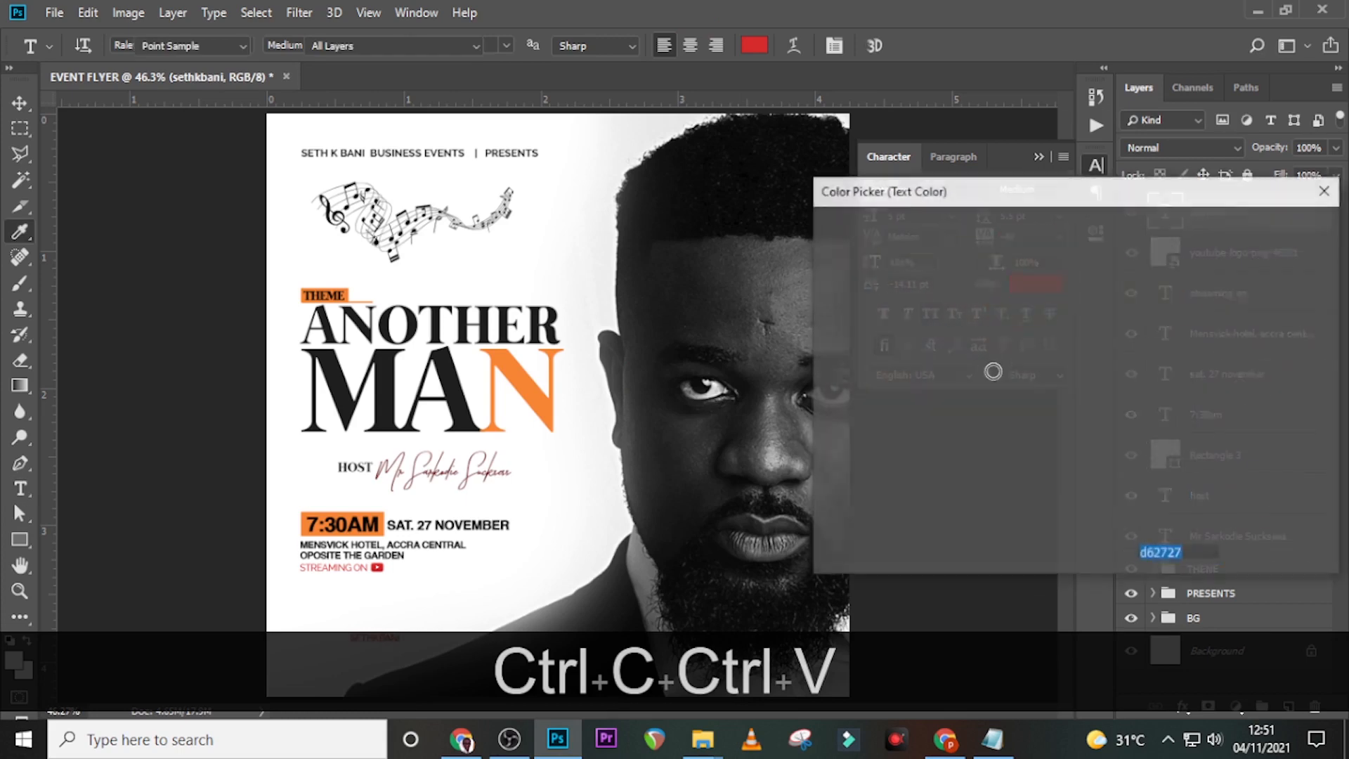
pyautogui.moveTo(854, 450); pyautogui.dragTo(819, 492)
pyautogui.click(1273, 228)
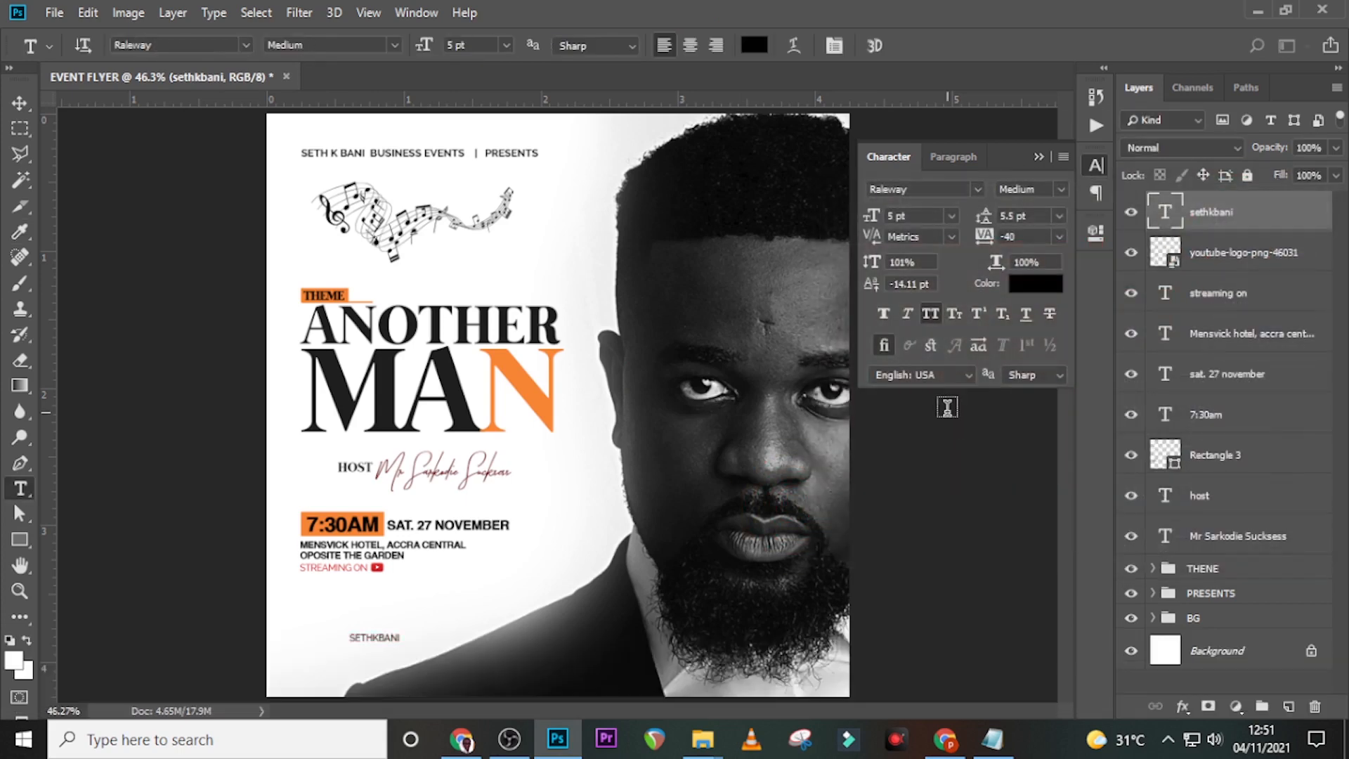
# - Position the handle text just below STREAMING ON, aligned with the guides
pyautogui.press('v')
pyautogui.moveTo(389, 632); pyautogui.dragTo(346, 570)
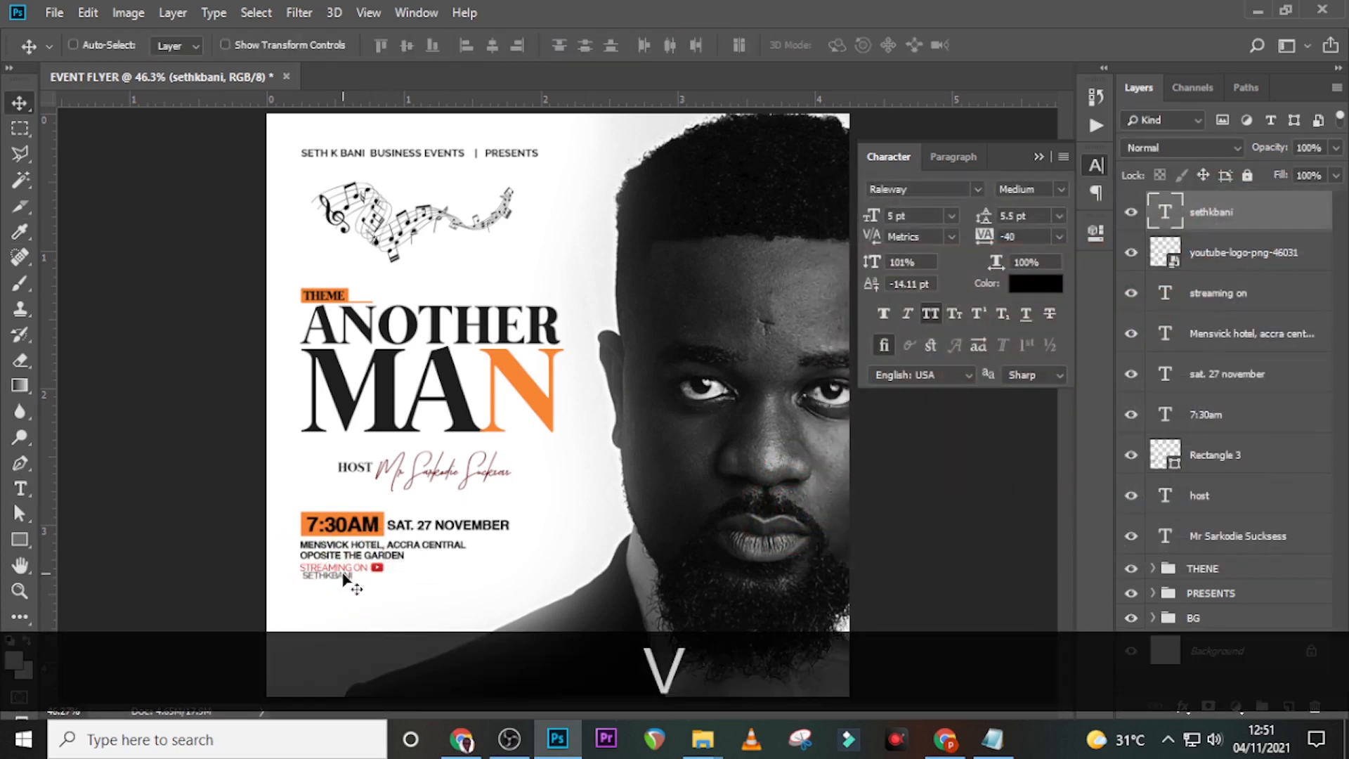
pyautogui.hotkey('ctrl', 'h')
pyautogui.hotkey('ctrl', '=')
pyautogui.hotkey('ctrl', '=')
pyautogui.hotkey('ctrl', '=')
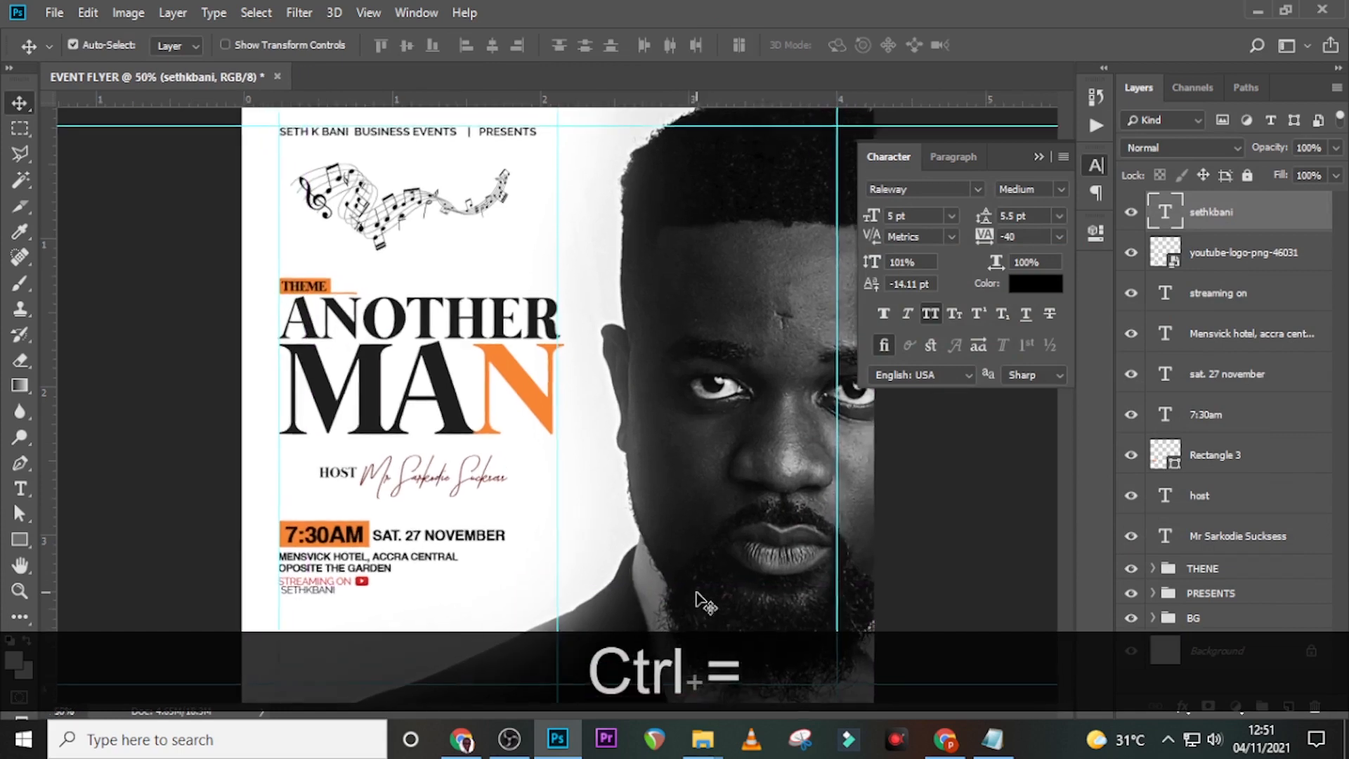
pyautogui.moveTo(655, 713); pyautogui.dragTo(558, 703)
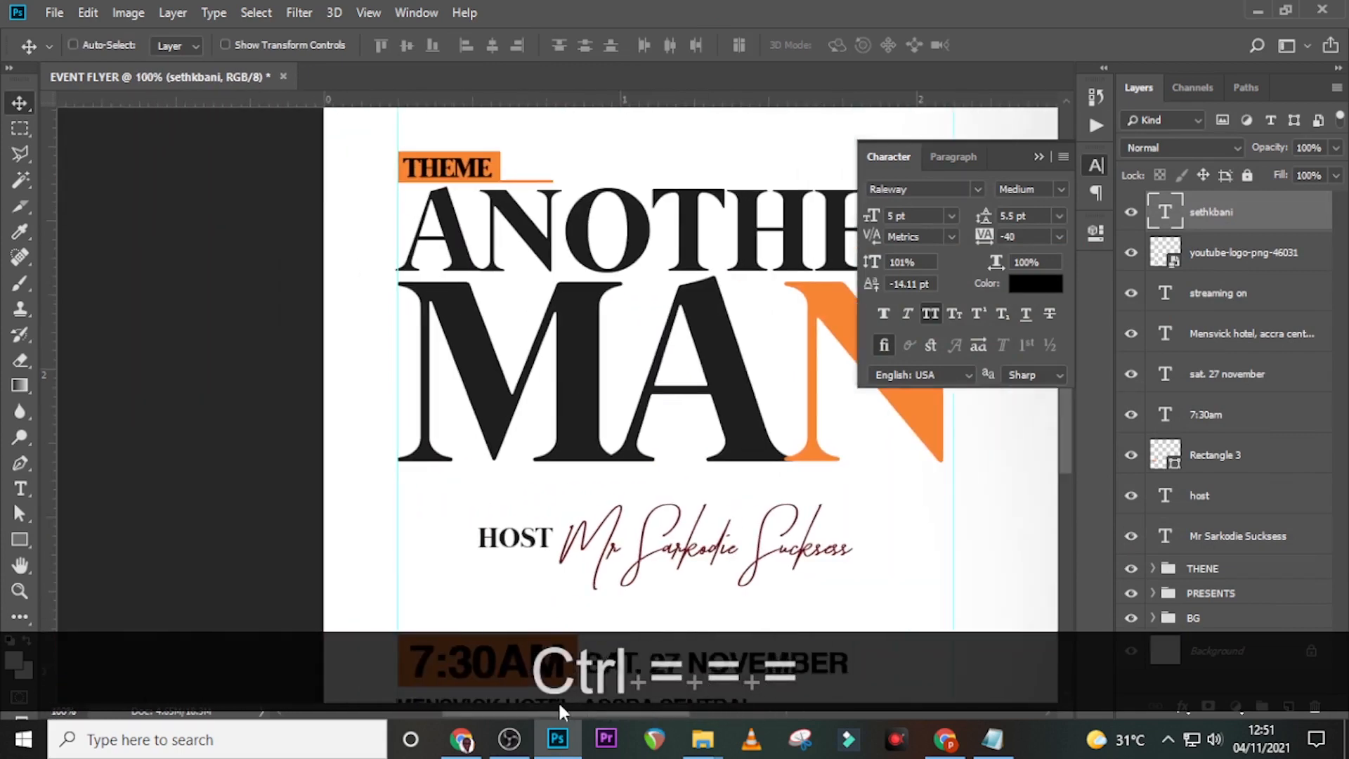
pyautogui.scroll(-3, 670, 500)
pyautogui.scroll(-1, 673, 485)
pyautogui.press('Down')
pyautogui.press('Down')
pyautogui.press('Down')
pyautogui.press('Down')
pyautogui.press('Down')
pyautogui.press('Down')
pyautogui.press('Down')
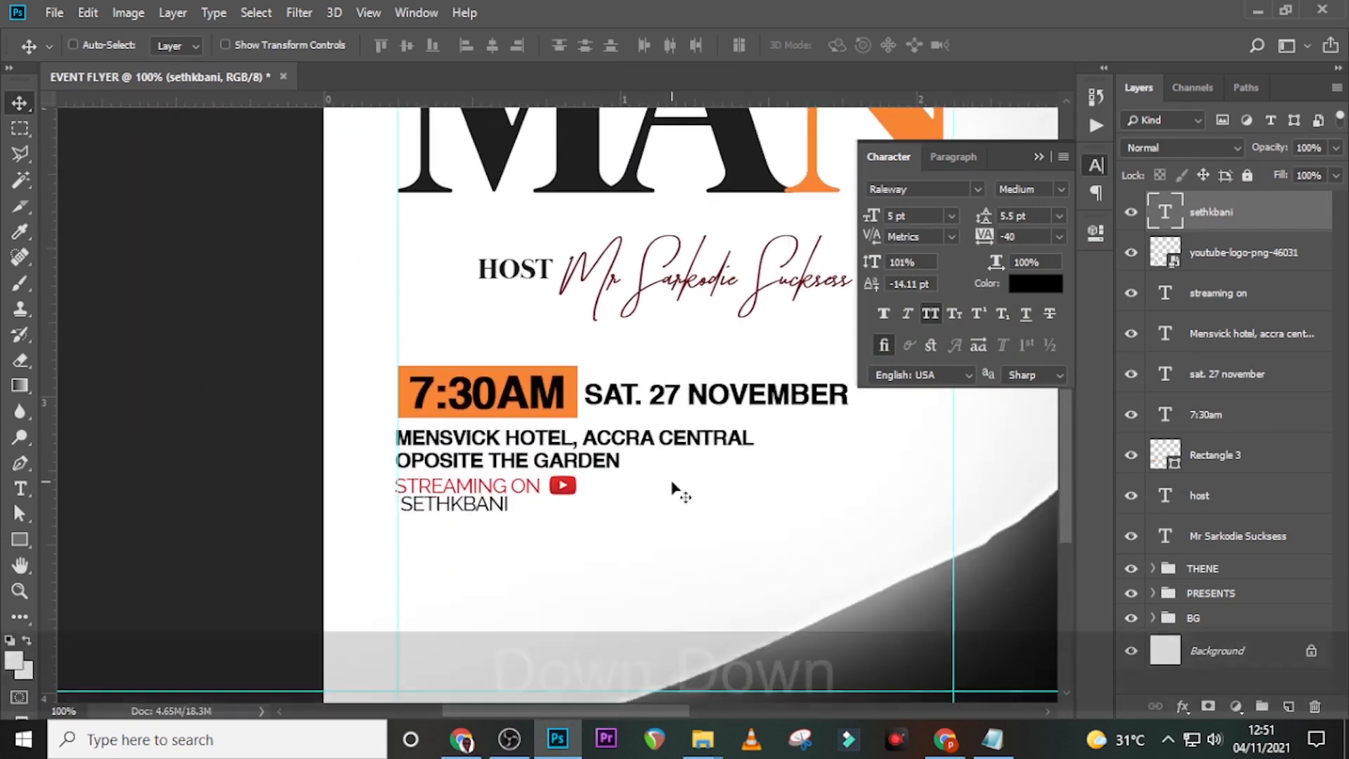
pyautogui.press('Down')
pyautogui.press('Down')
pyautogui.press('Down')
pyautogui.press('Down')
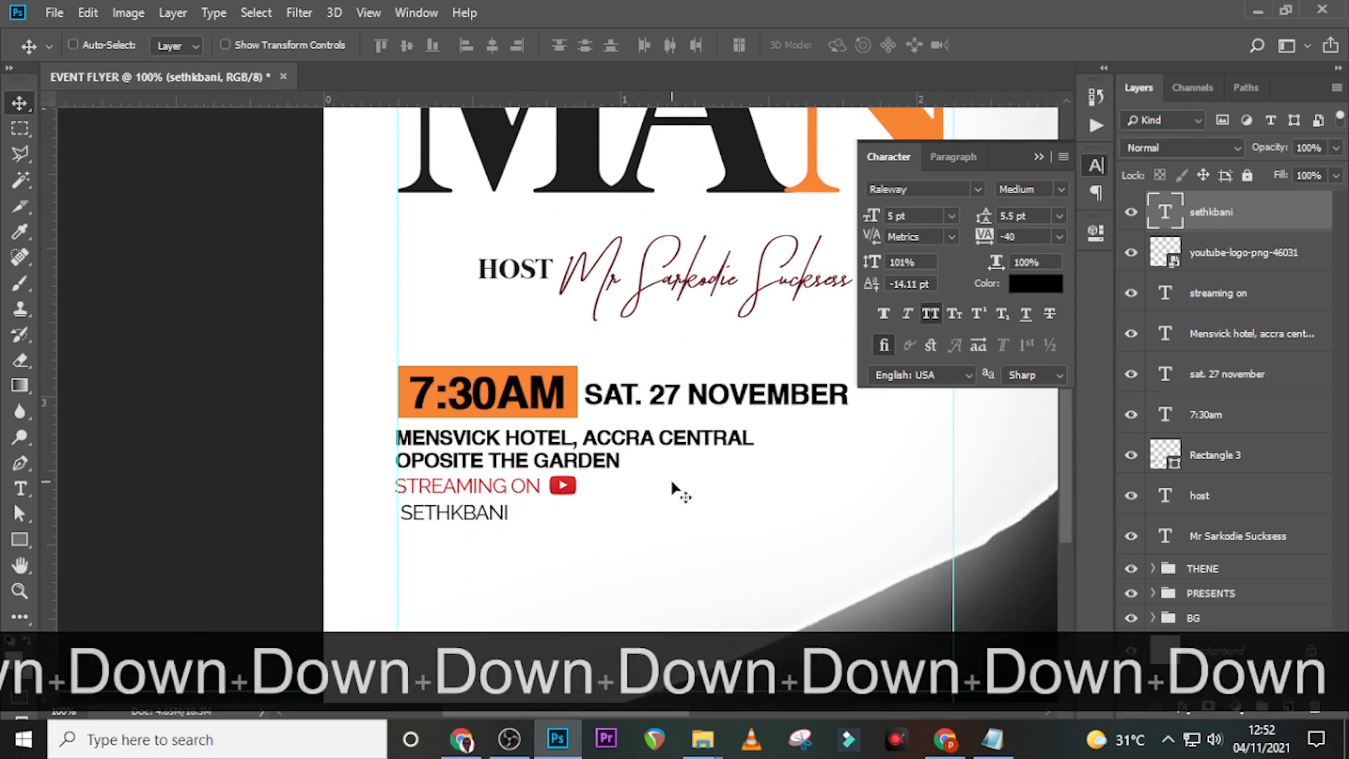
pyautogui.press('Left')
pyautogui.press('Down')
pyautogui.press('Down')
pyautogui.press('Down')
pyautogui.press('Down')
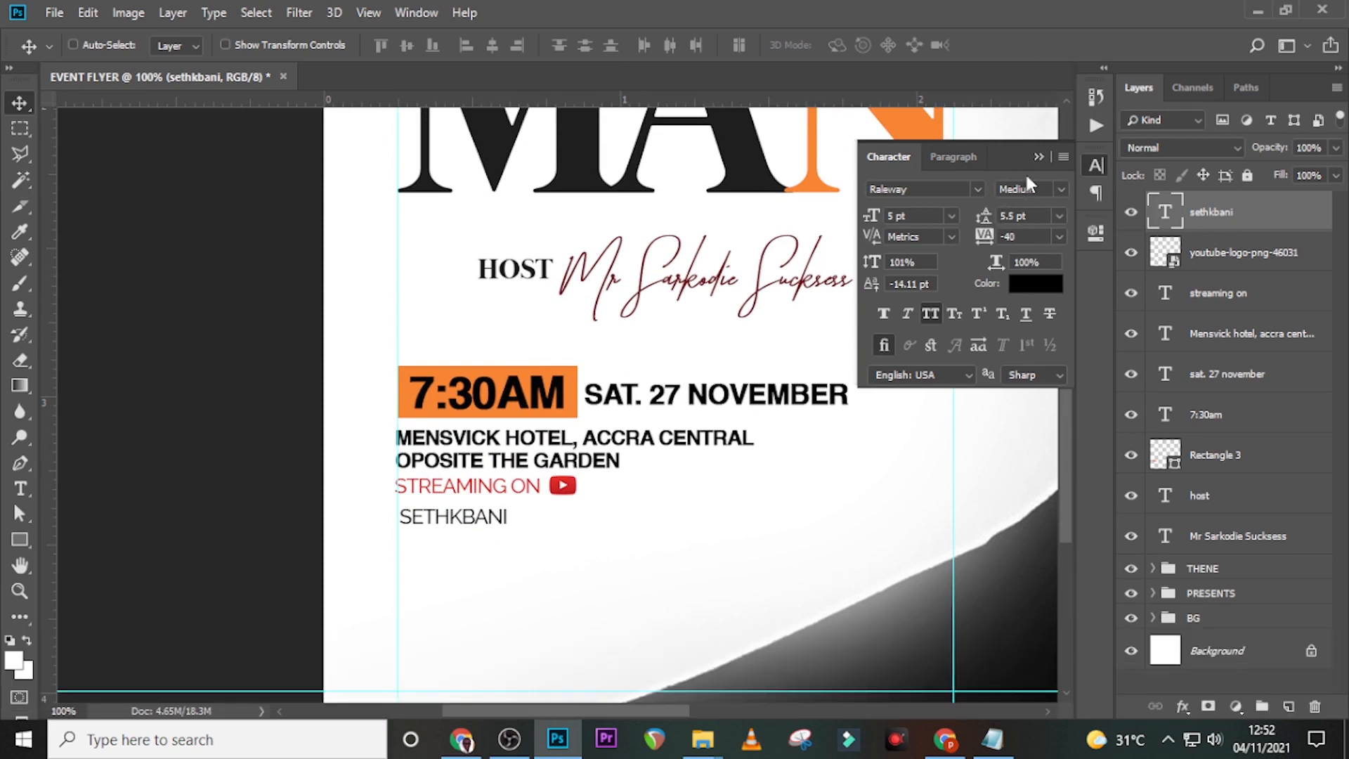
# - Set the handle text to Raleway Light, 4 pt, with -30 tracking
pyautogui.click(1059, 191)
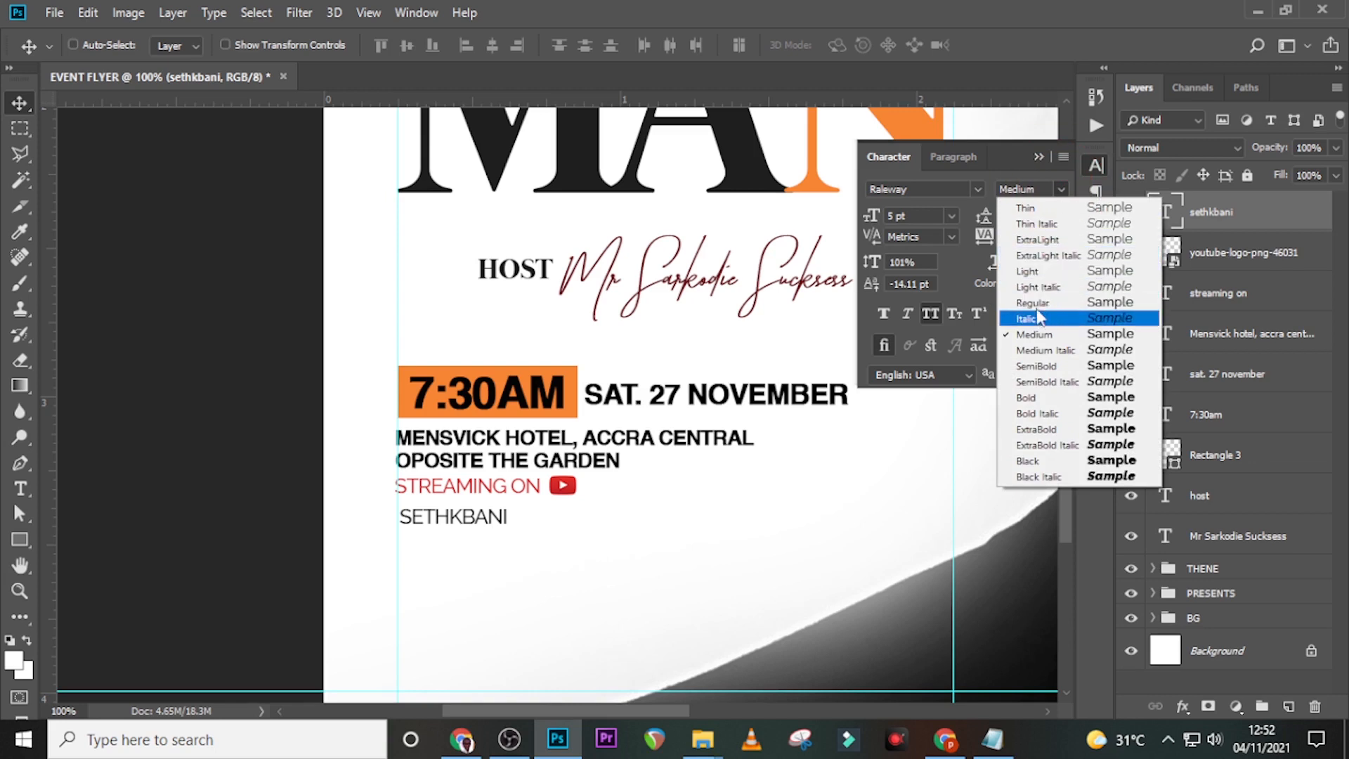
pyautogui.click(1034, 272)
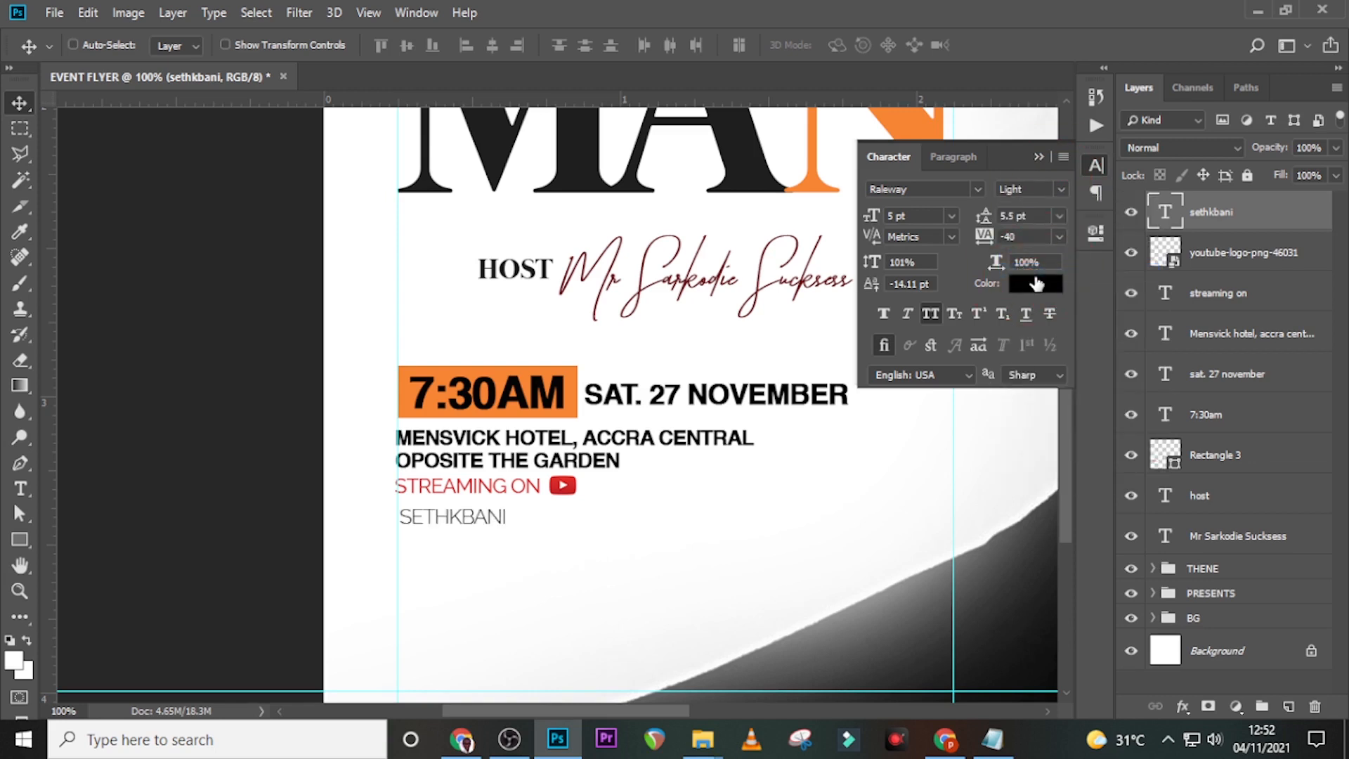
pyautogui.click(900, 216)
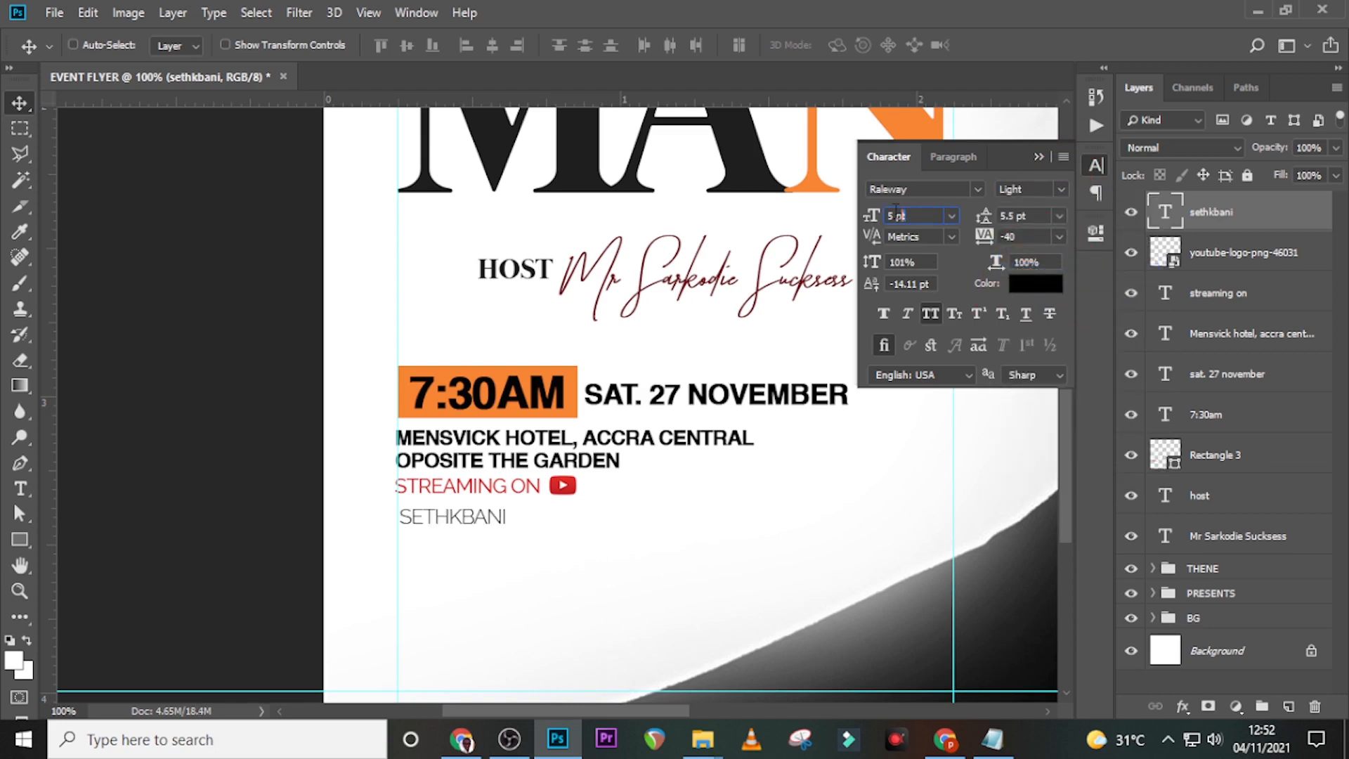
pyautogui.write('4')
pyautogui.press('Return')
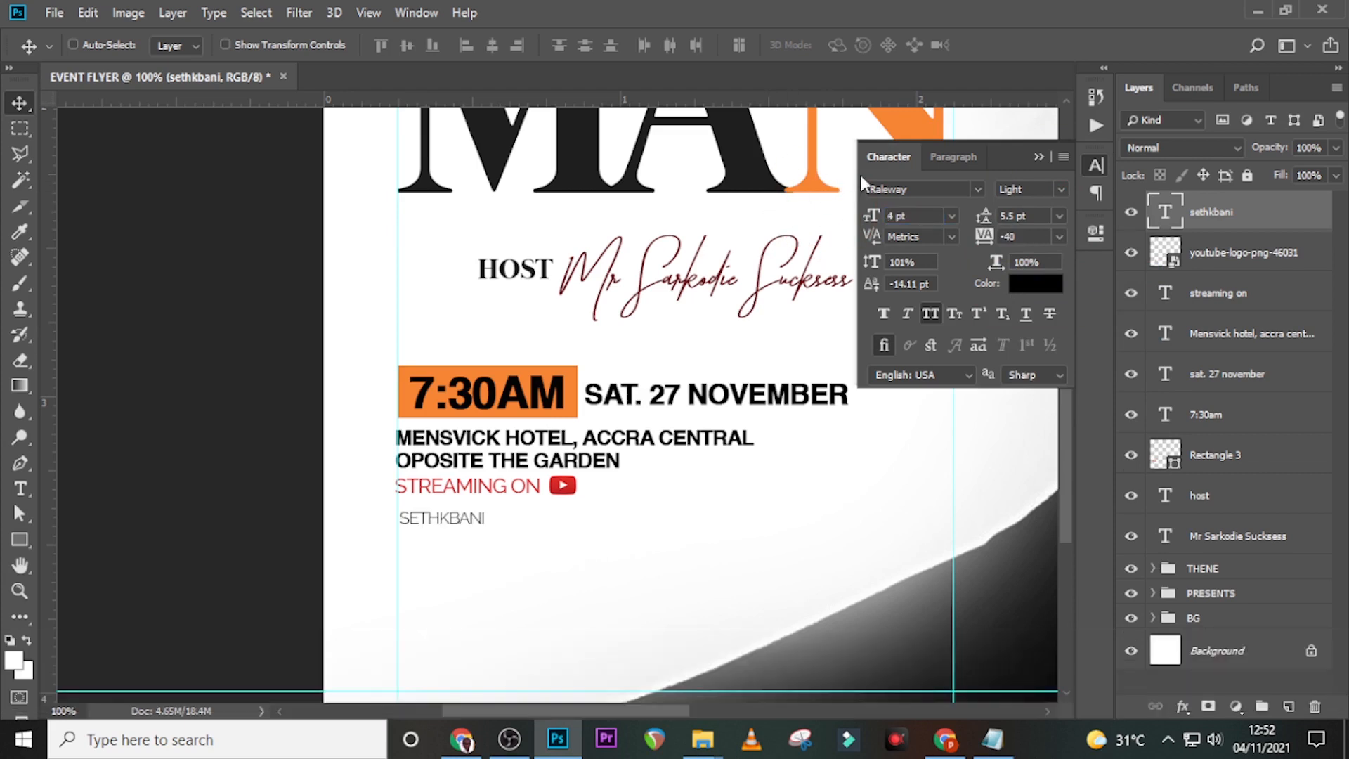
pyautogui.click(1030, 238)
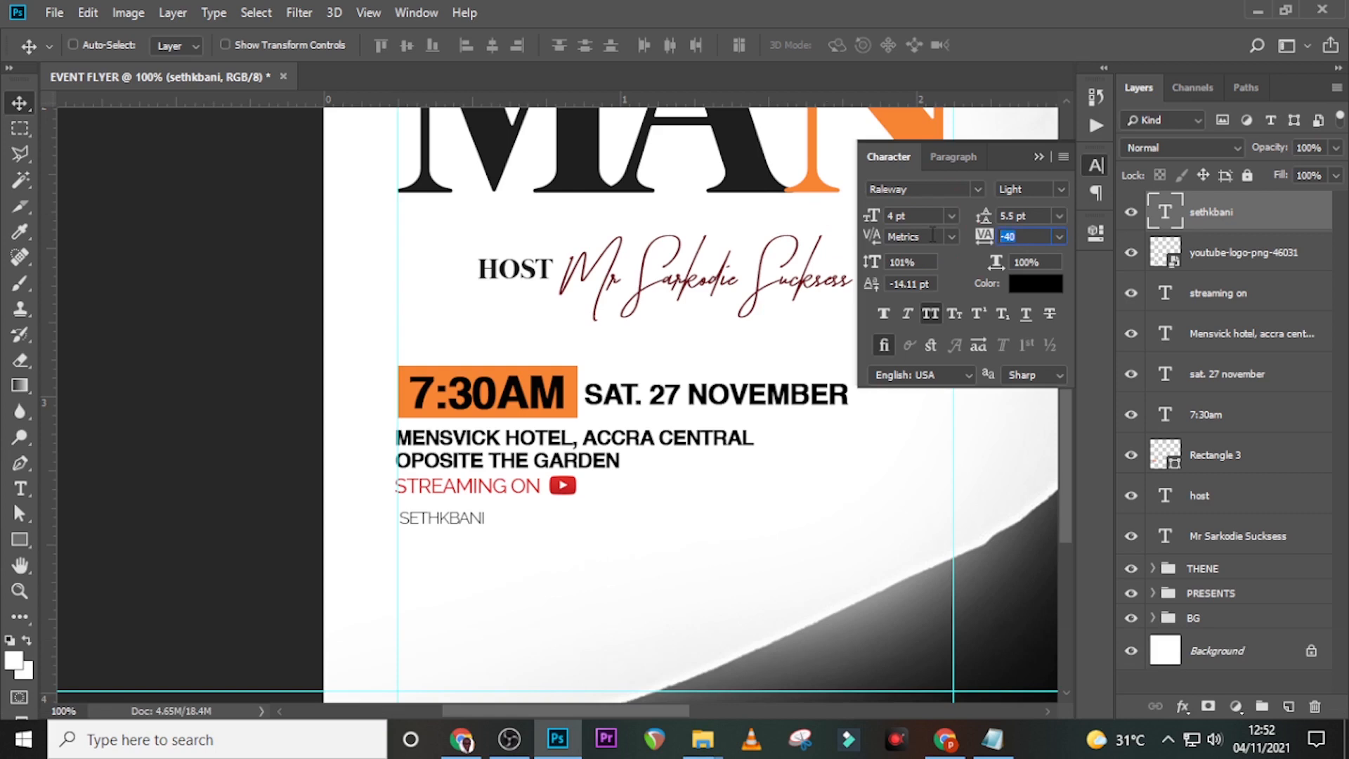
pyautogui.write('-30')
pyautogui.press('Return')
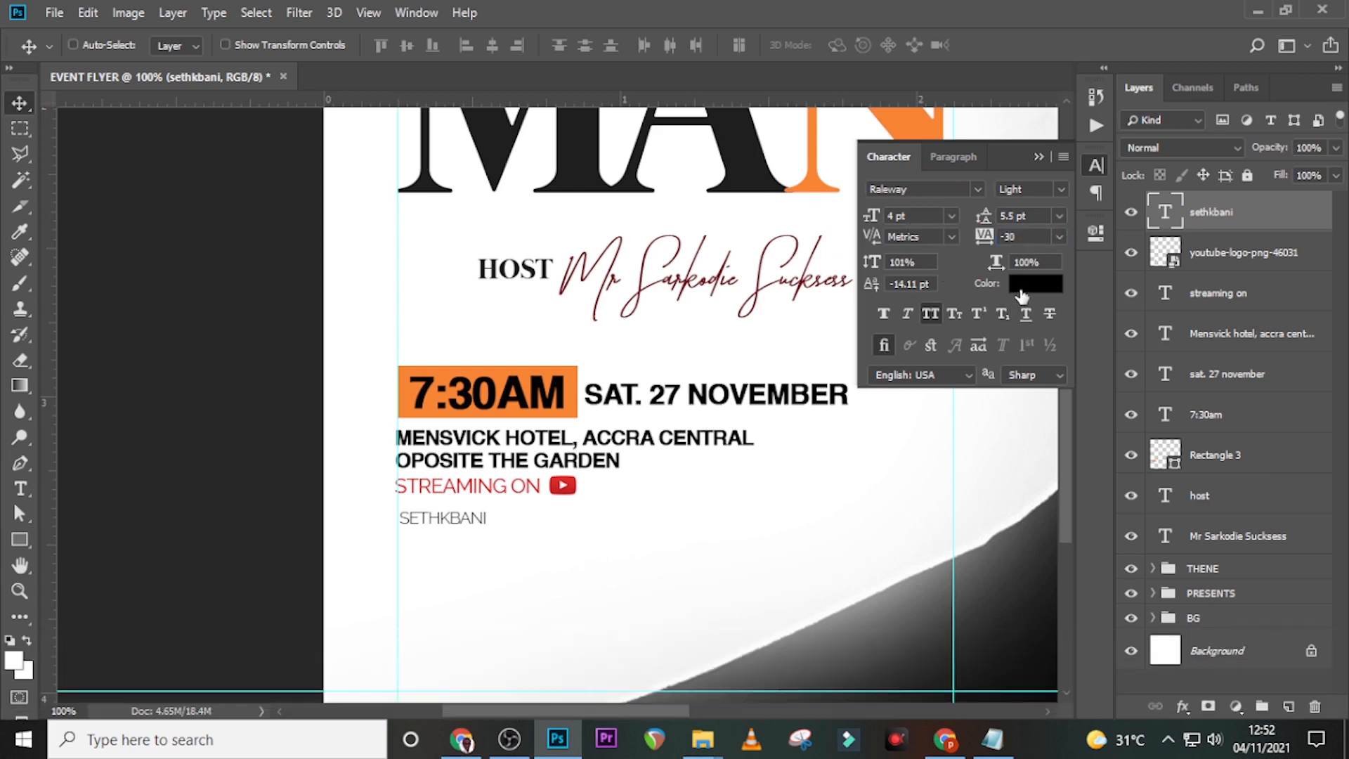
# - Draw a black-filled, outline-free rectangle around the handle, placed behind its text layer
pyautogui.click(19, 539)
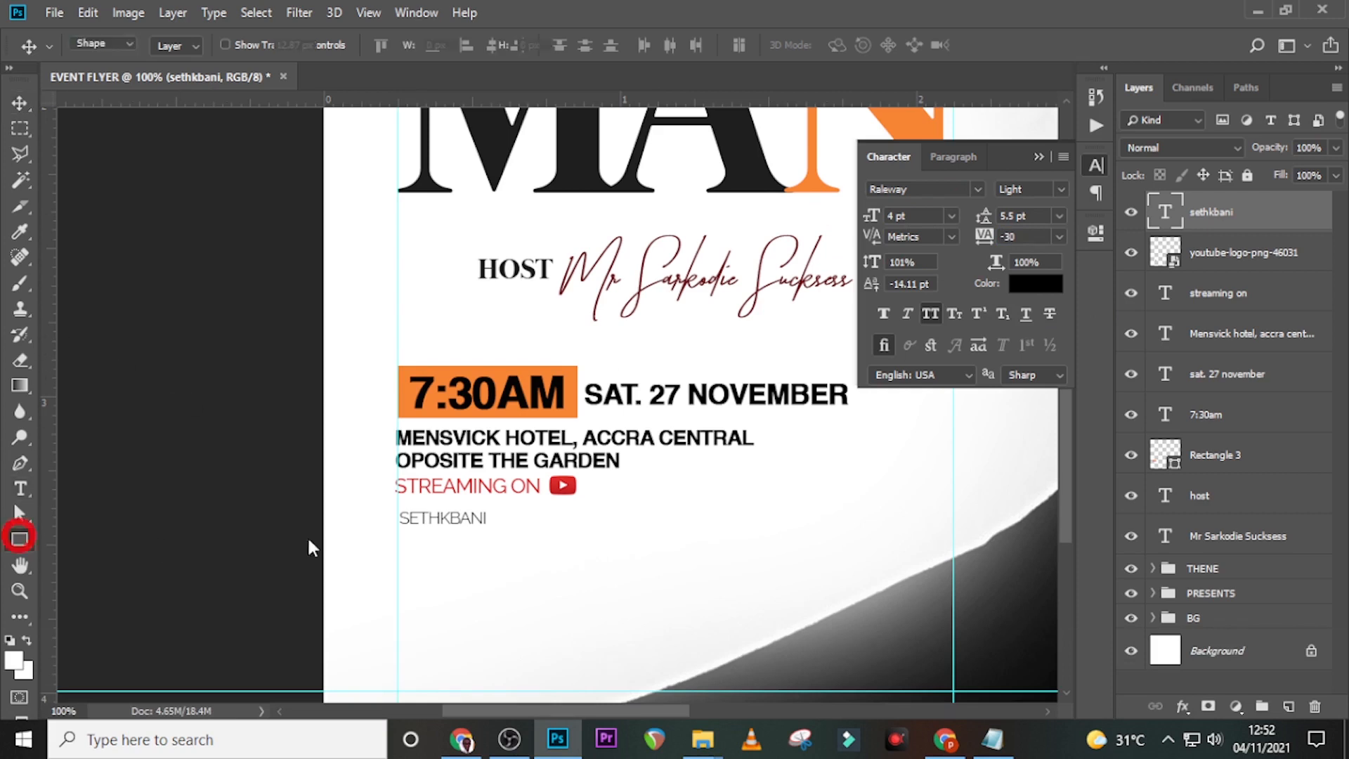
pyautogui.moveTo(398, 503); pyautogui.dragTo(494, 527)
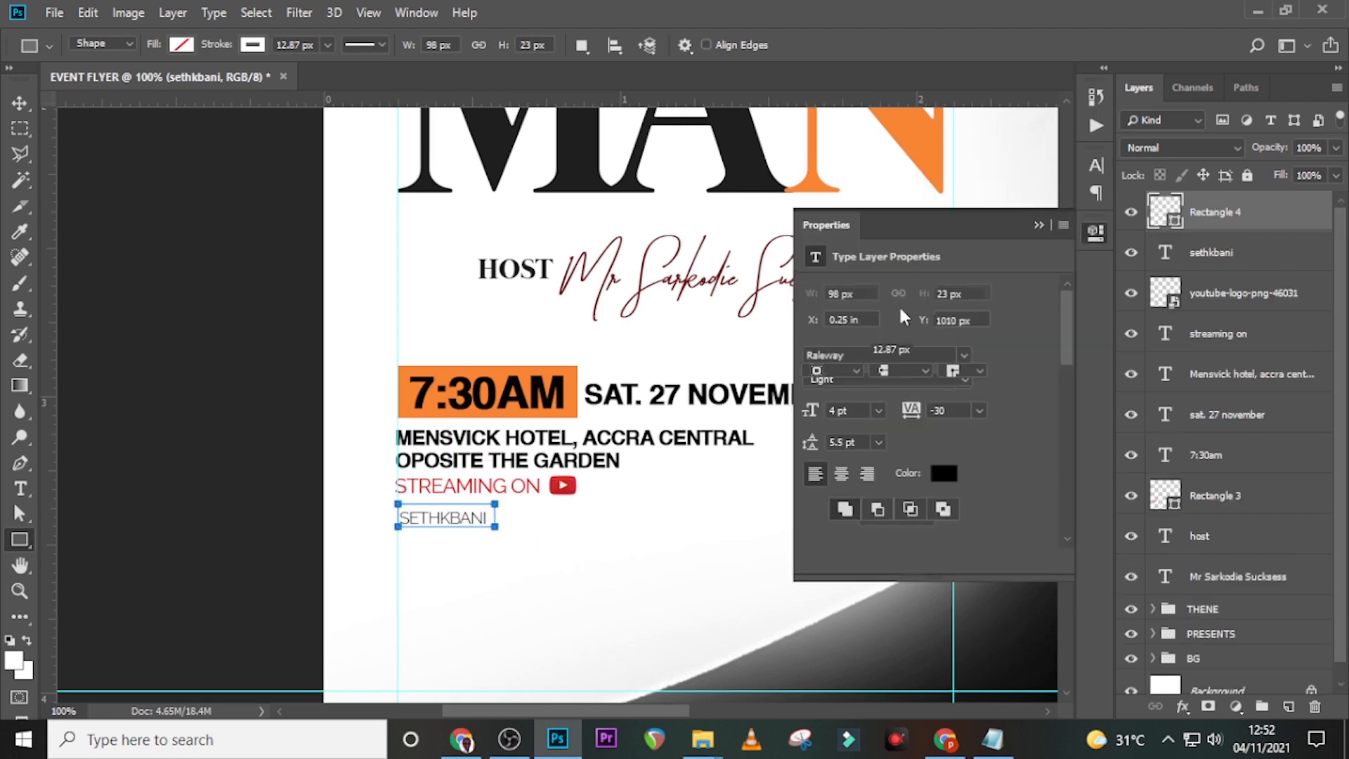
pyautogui.moveTo(1185, 224); pyautogui.dragTo(1175, 263)
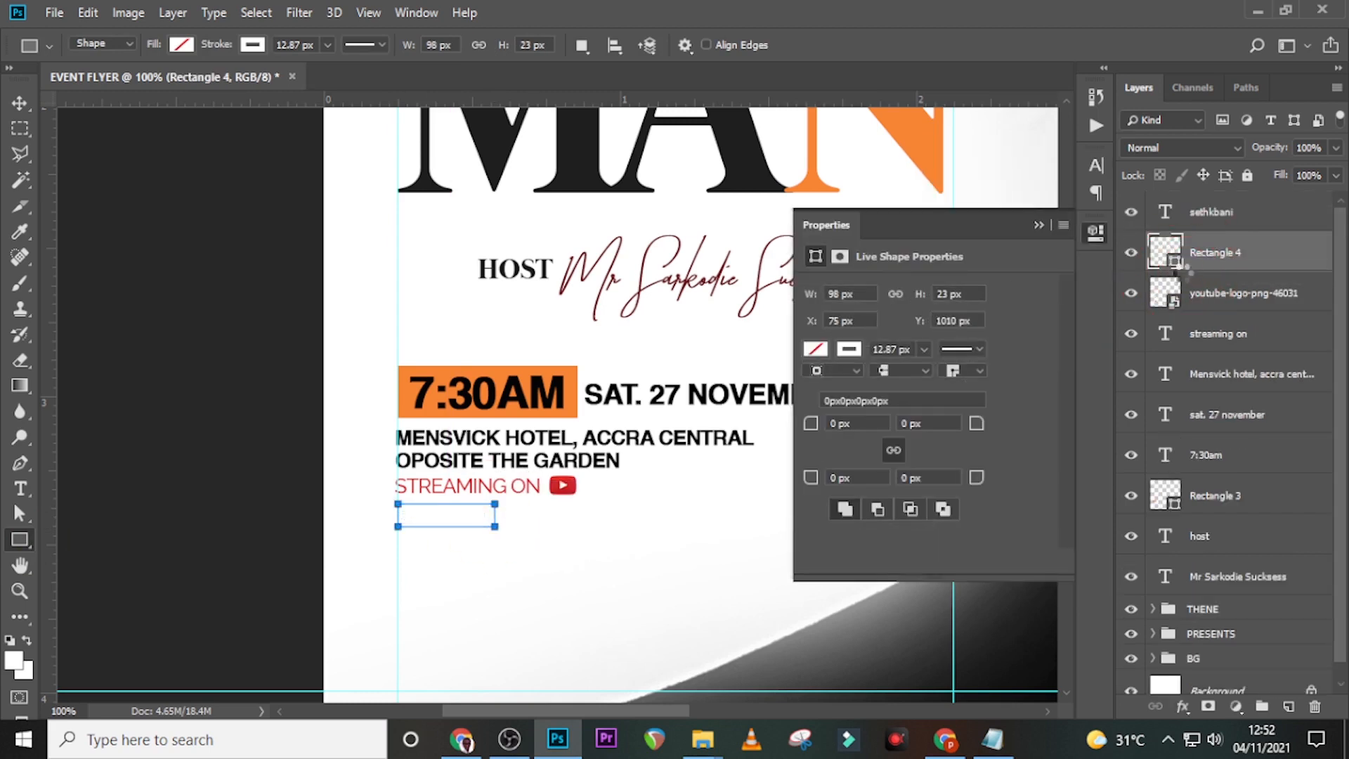
pyautogui.click(251, 47)
pyautogui.click(168, 84)
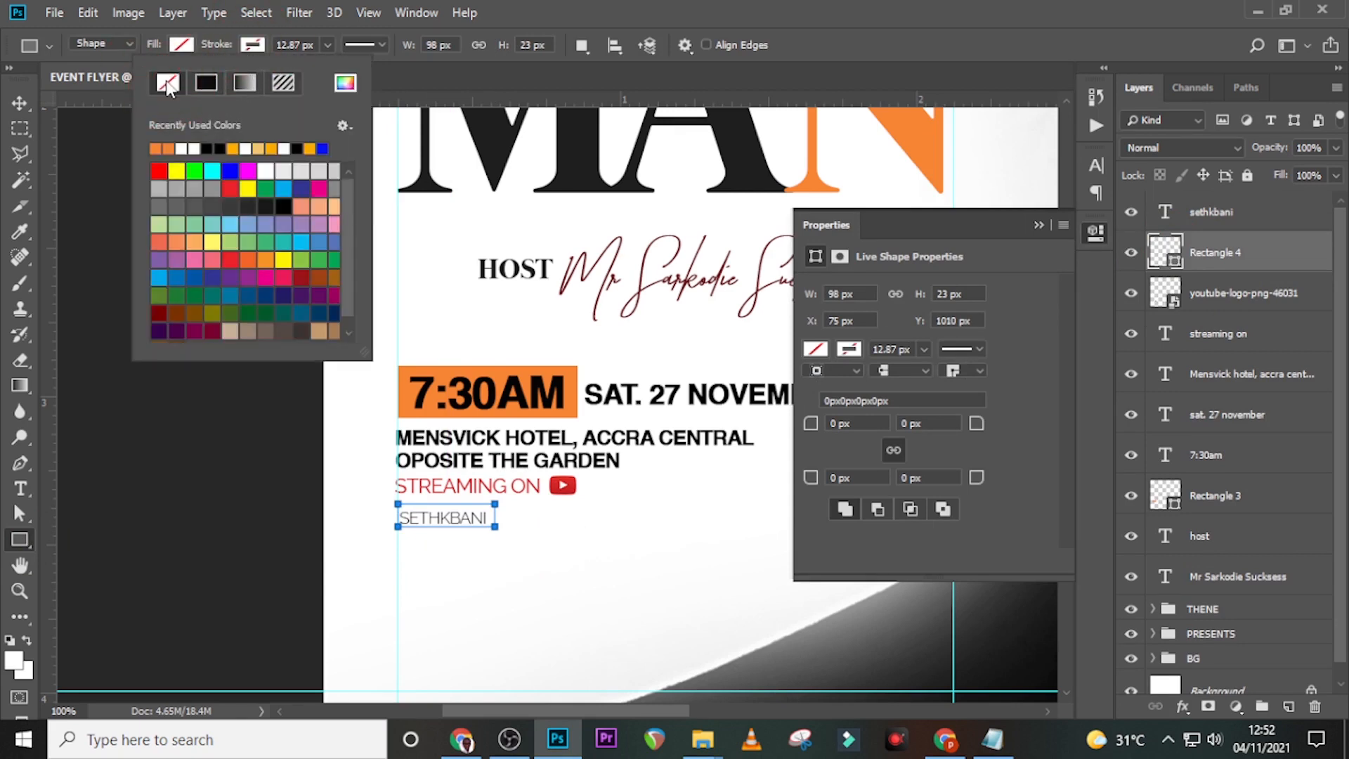
pyautogui.click(188, 49)
pyautogui.click(139, 148)
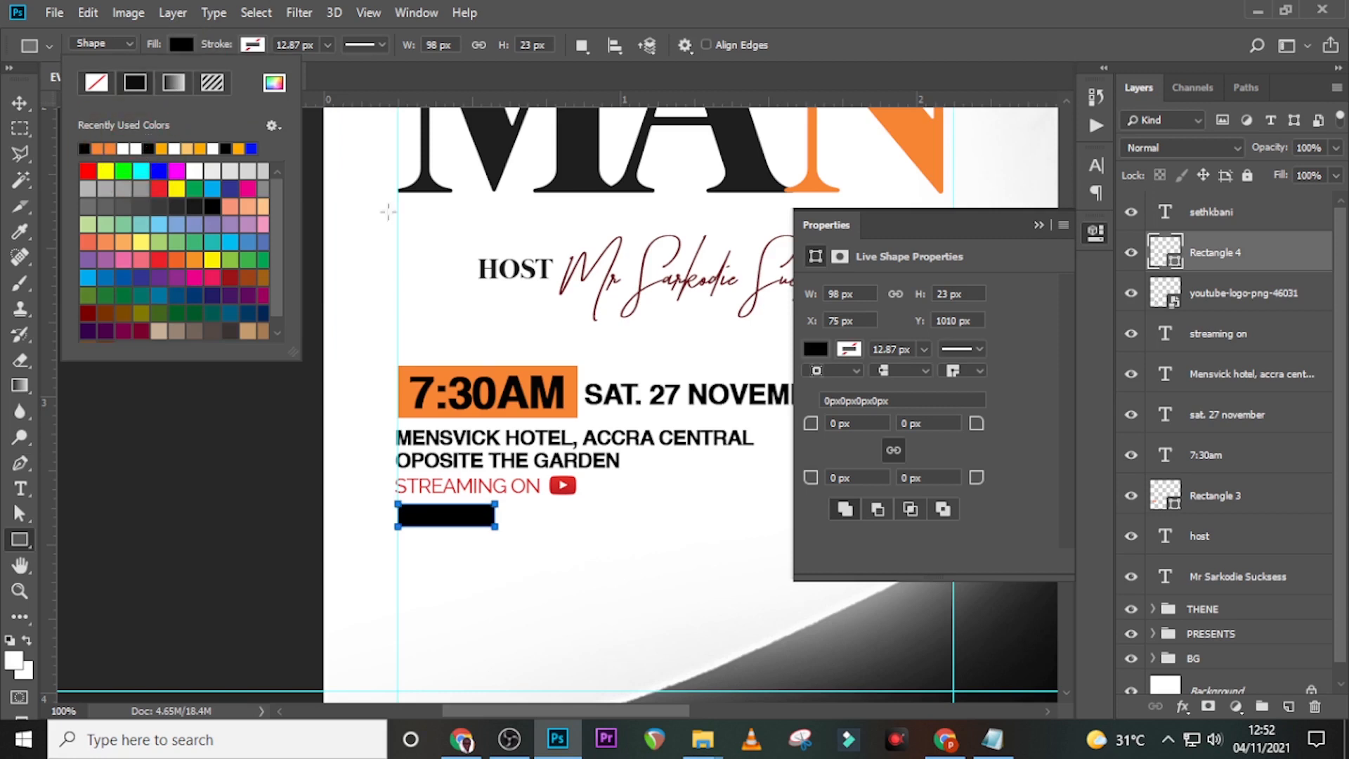
pyautogui.click(1227, 268)
# - Change the handle text colour to white
pyautogui.click(1198, 224)
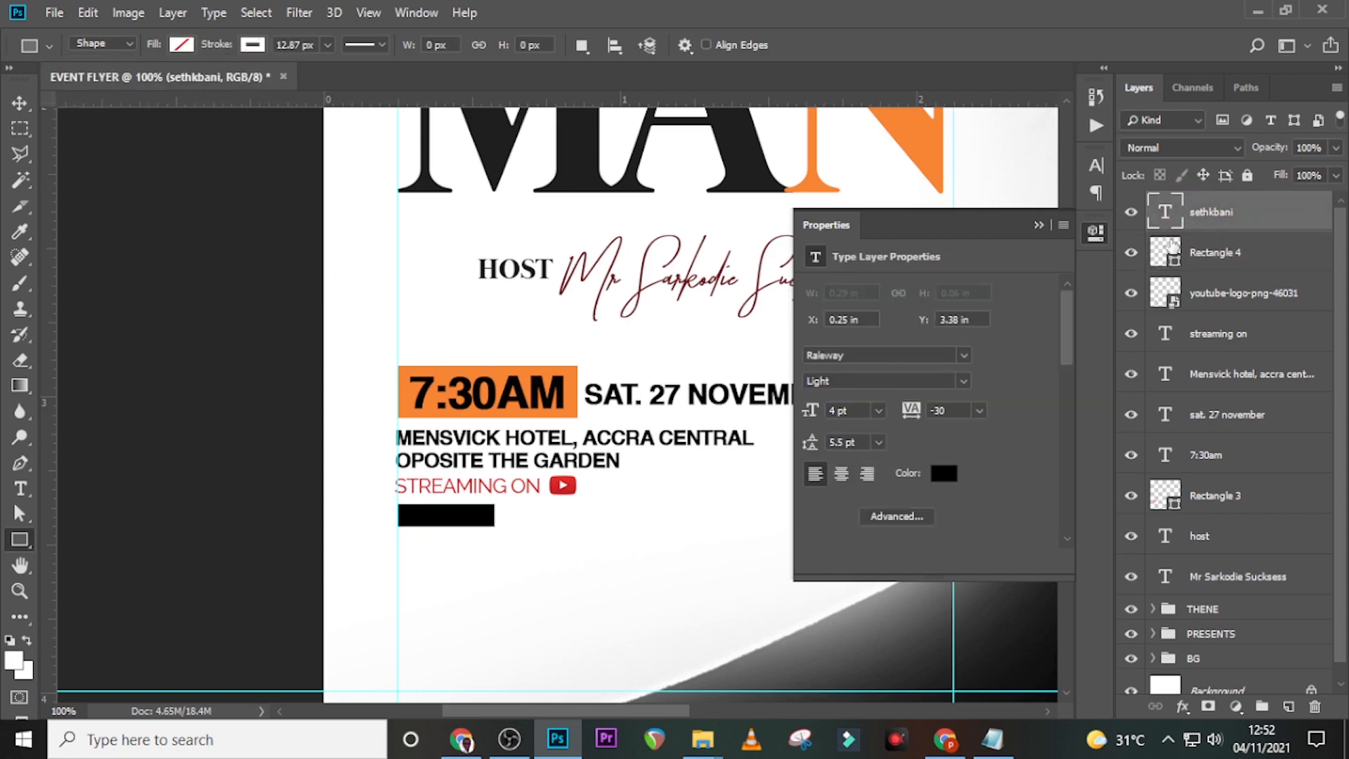
pyautogui.click(1095, 172)
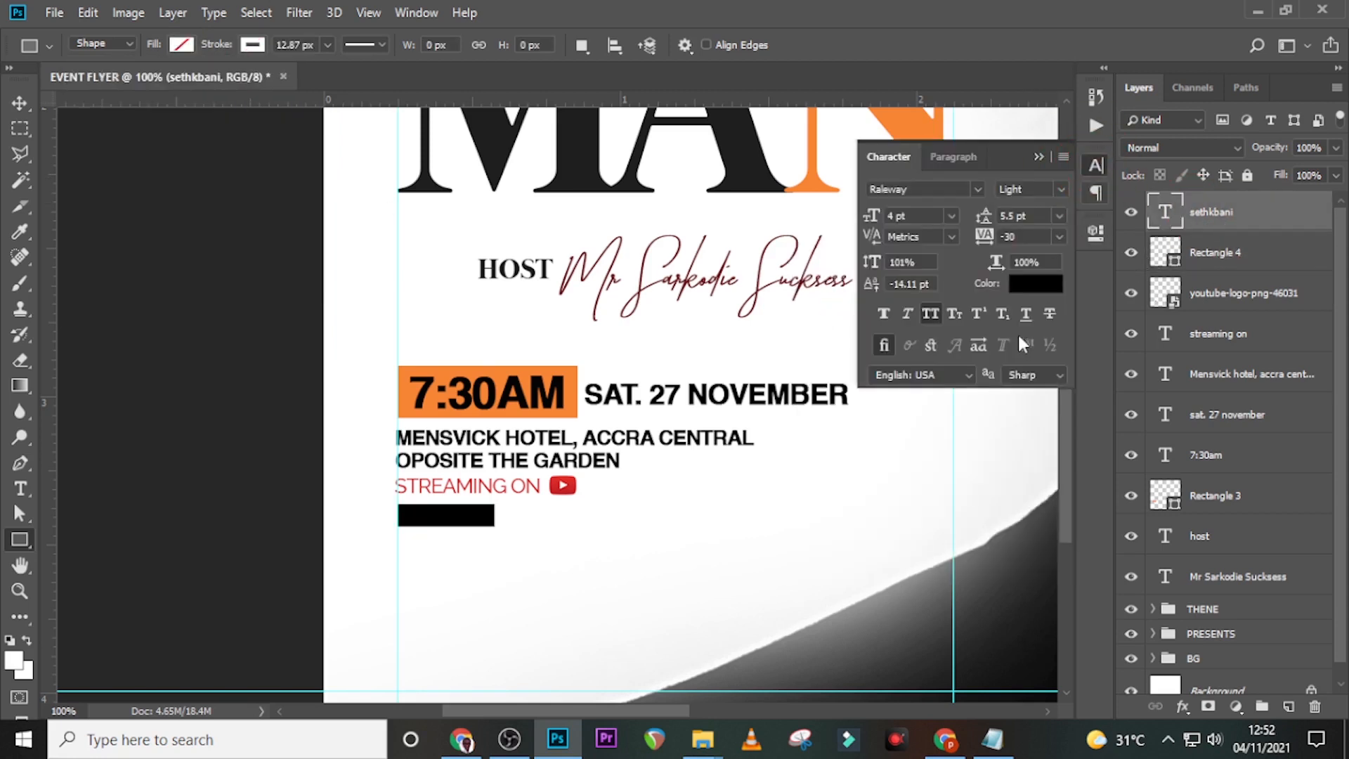
pyautogui.click(1027, 280)
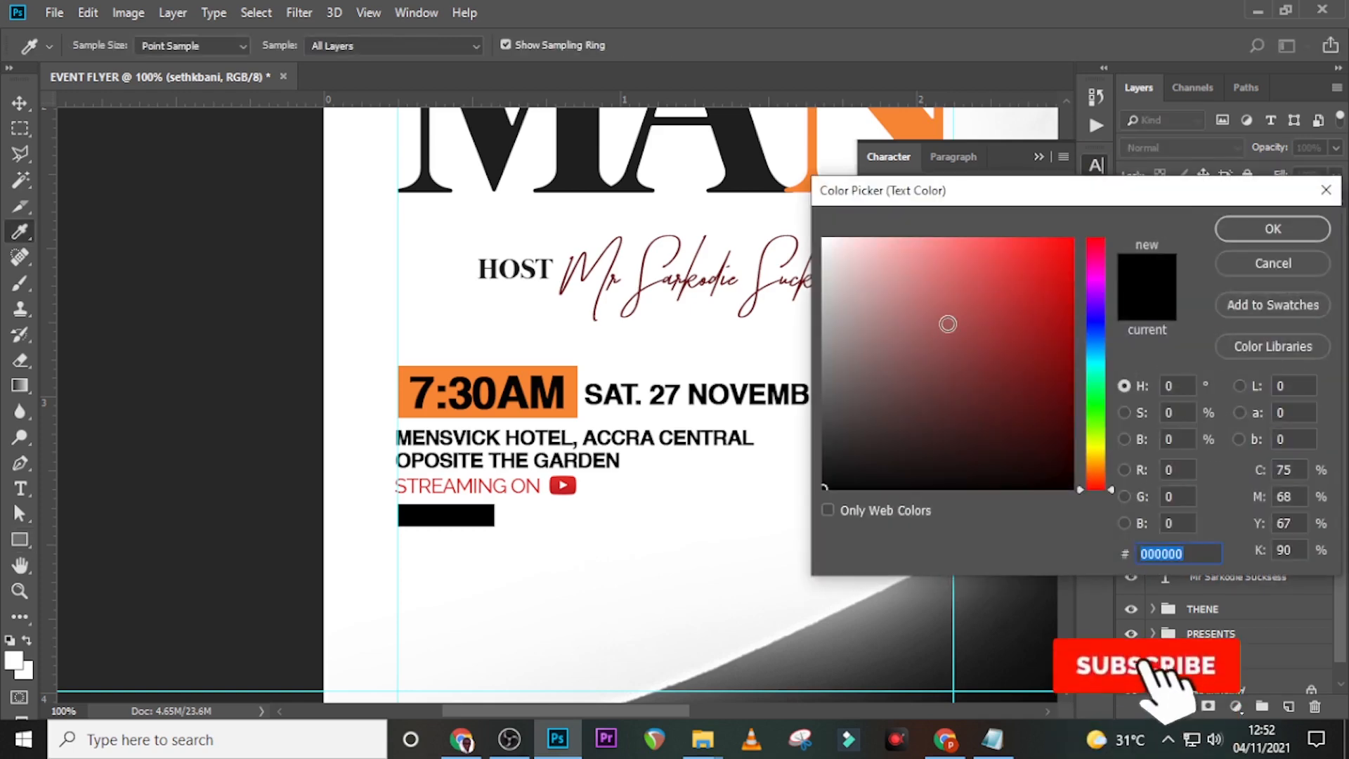
pyautogui.click(824, 241)
pyautogui.click(1237, 226)
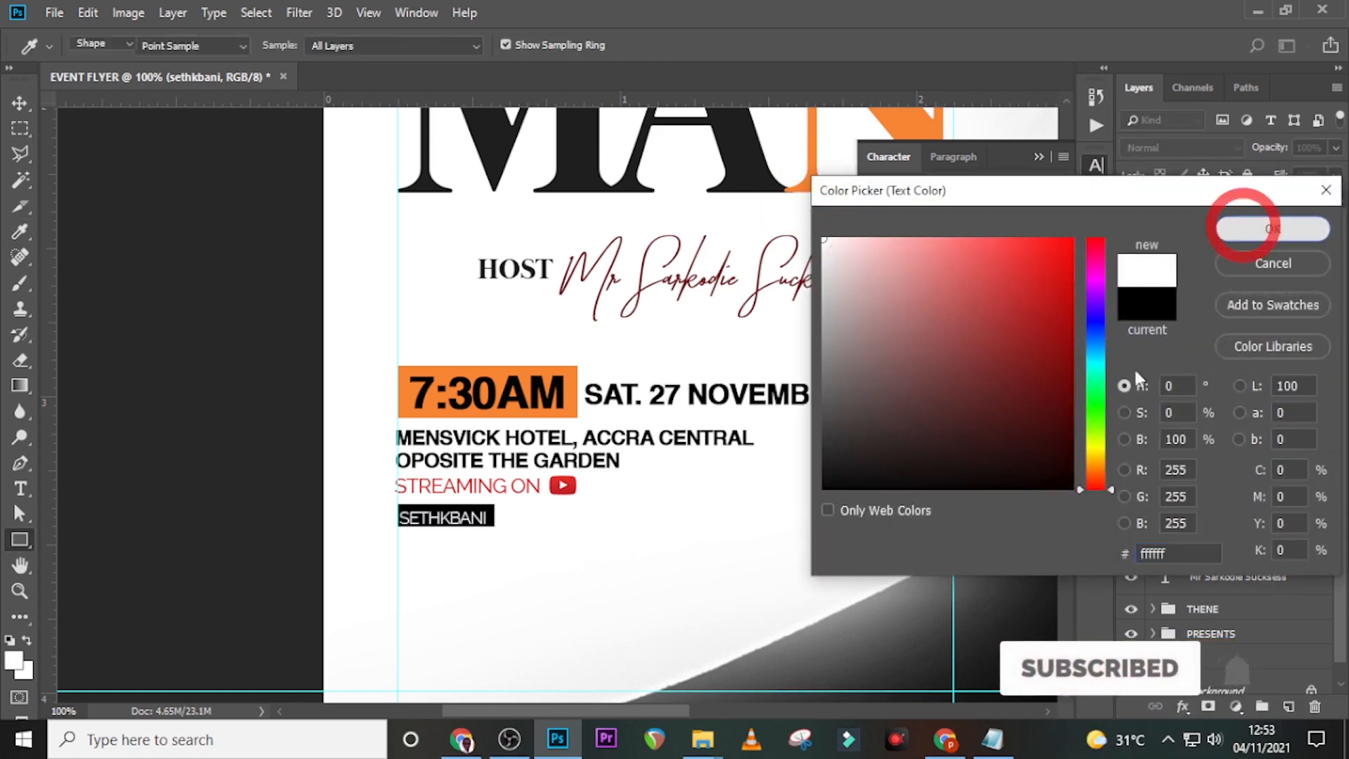
# - Nudge the white handle text to sit centred inside the black box
pyautogui.hotkey('ctrl', '=')
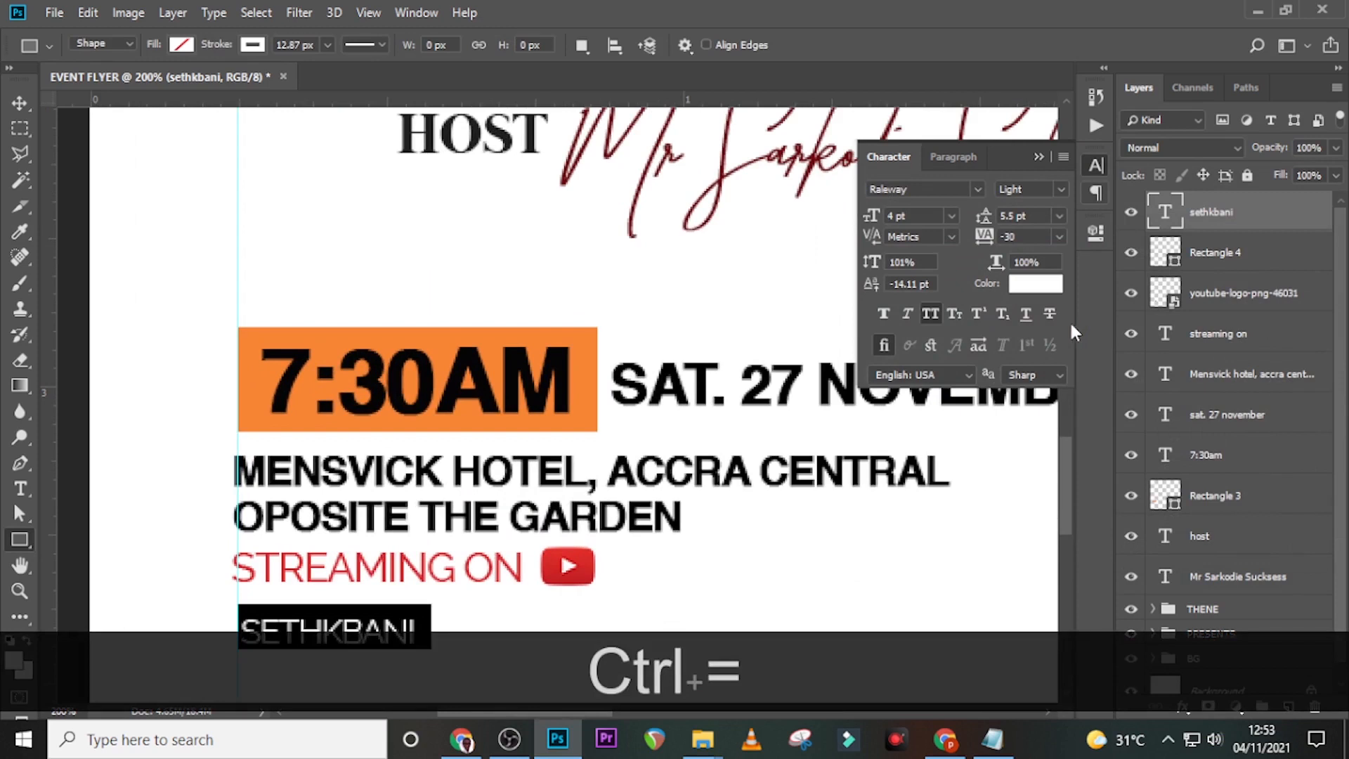
pyautogui.scroll(-3, 501, 389)
pyautogui.press('v')
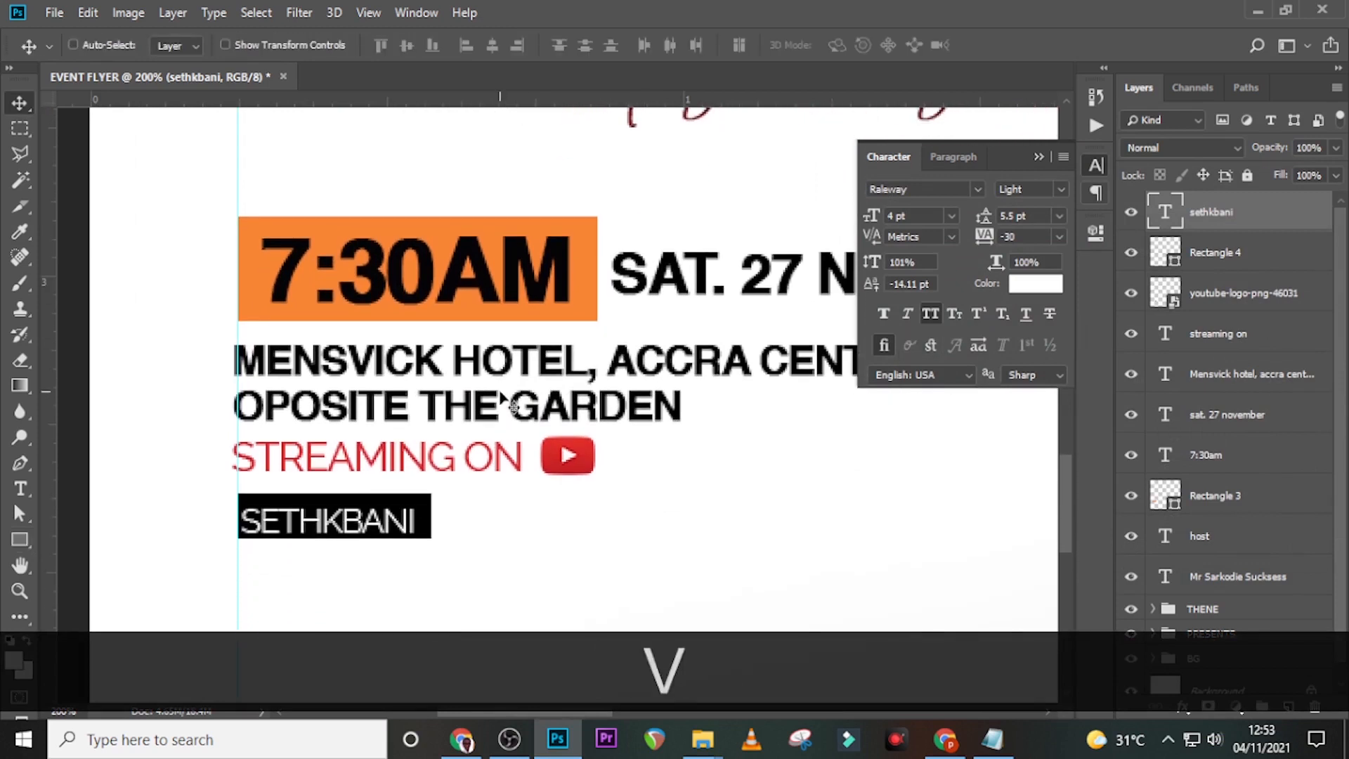
pyautogui.press('Up')
pyautogui.press('Up')
pyautogui.press('Right')
pyautogui.press('Right')
pyautogui.press('Right')
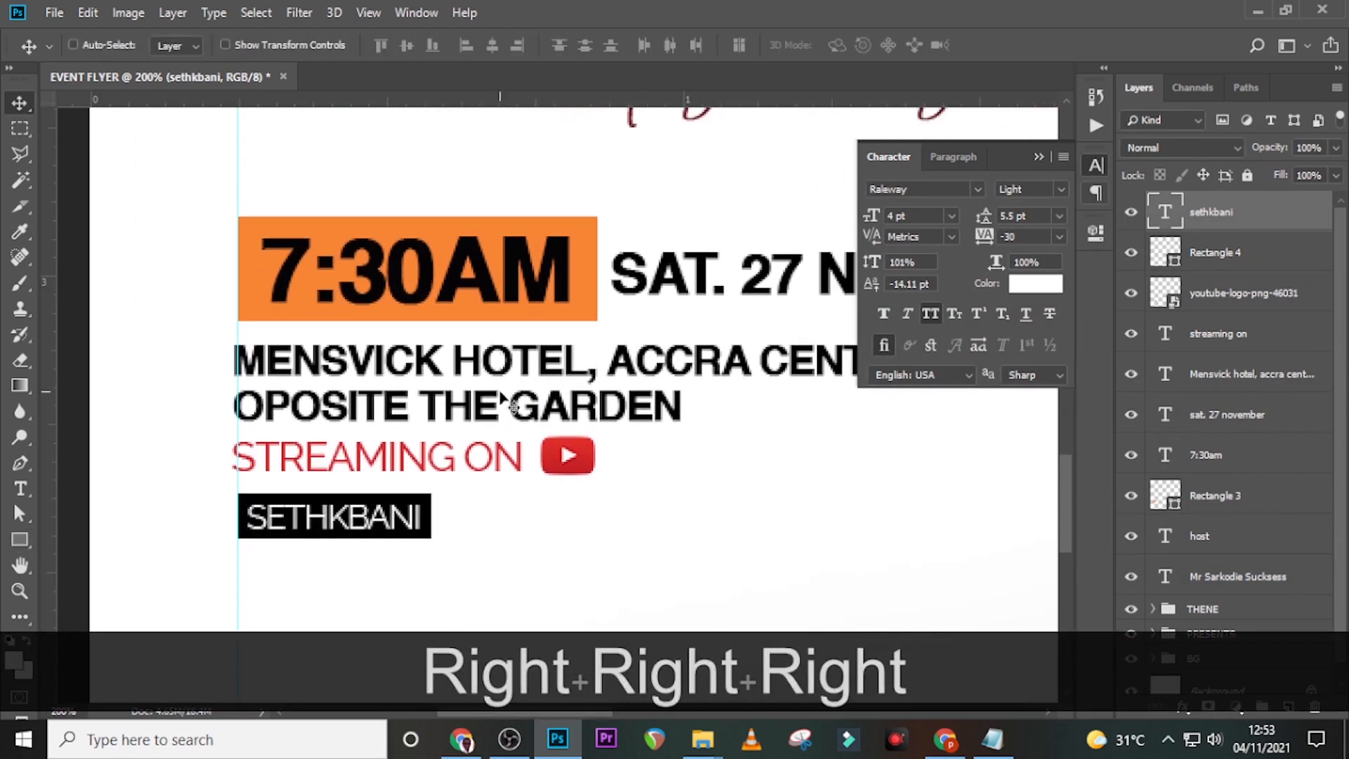
pyautogui.press('Left')
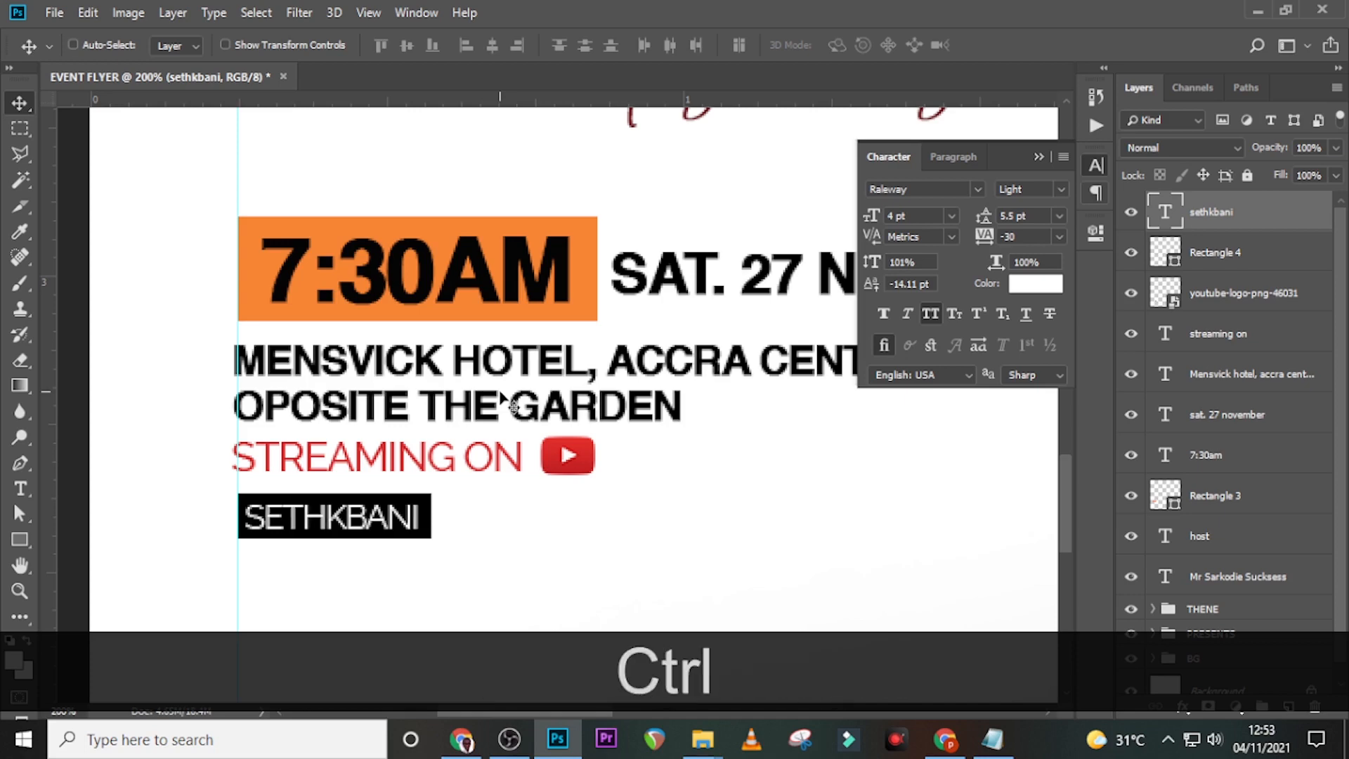
pyautogui.hotkey('ctrl', '0')
pyautogui.click(1242, 293)
pyautogui.click(1241, 214)
# - Group the host-through-handle layers into a group named 'DATE TIME VENUE' and expand it
pyautogui.keyDown('shift'); pyautogui.click(1225, 584); pyautogui.keyUp('shift')
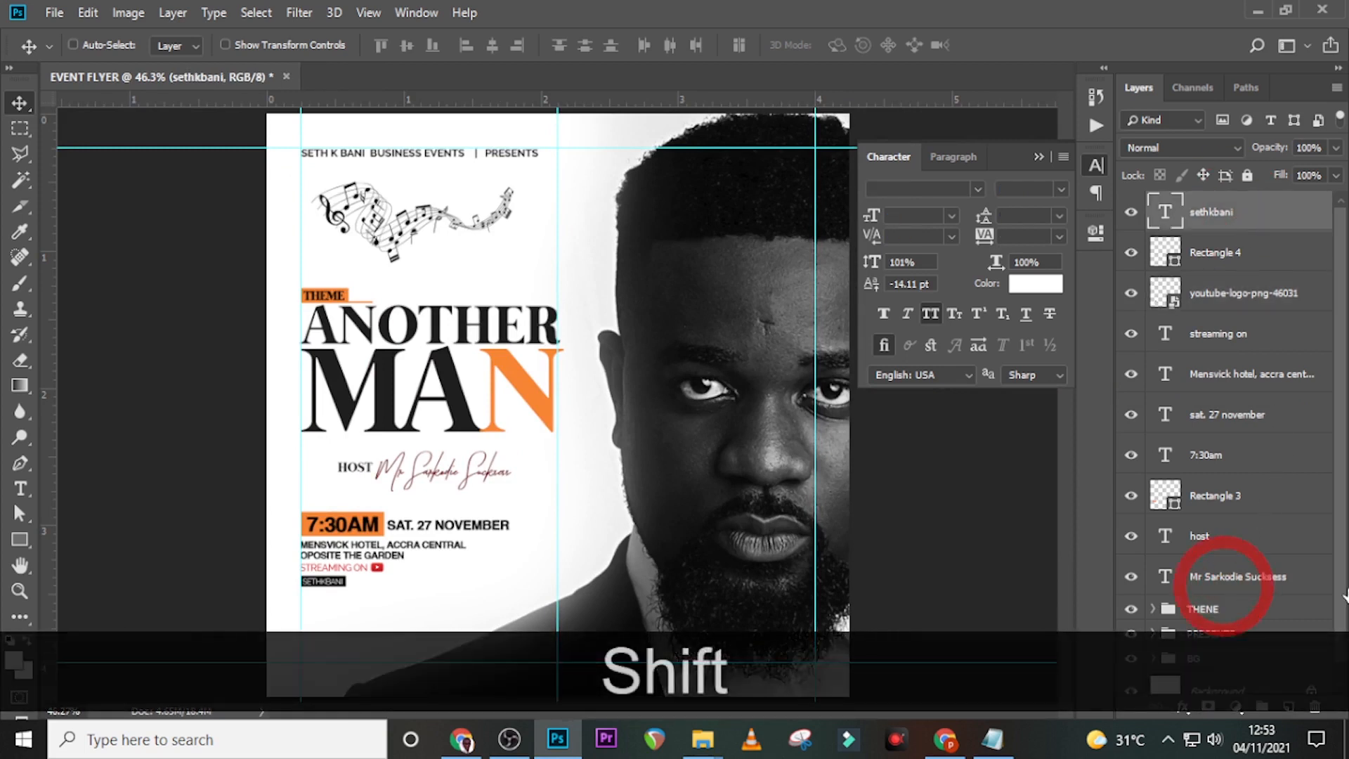
pyautogui.hotkey('ctrl', 'shift', 'g')
pyautogui.doubleClick(1209, 205)
pyautogui.write('DAT')
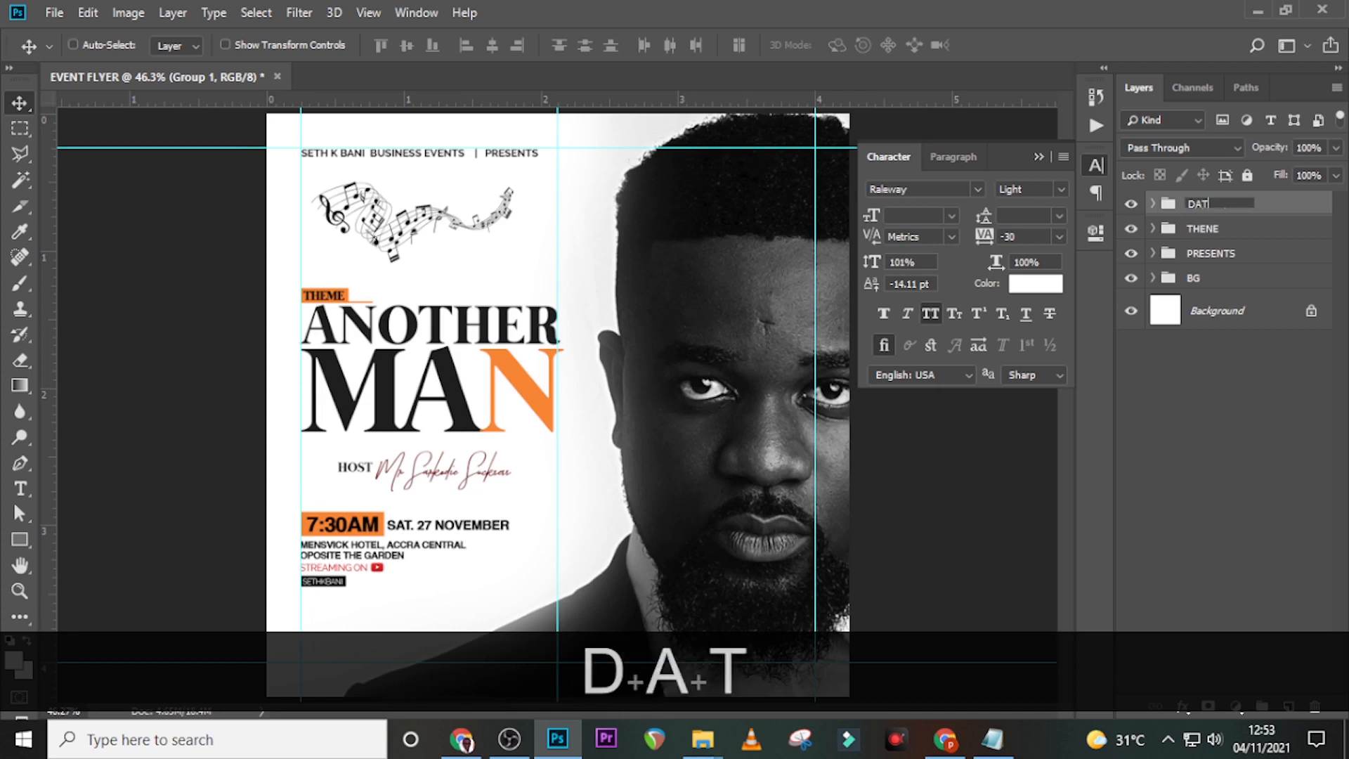
pyautogui.write('E TIME VENUE')
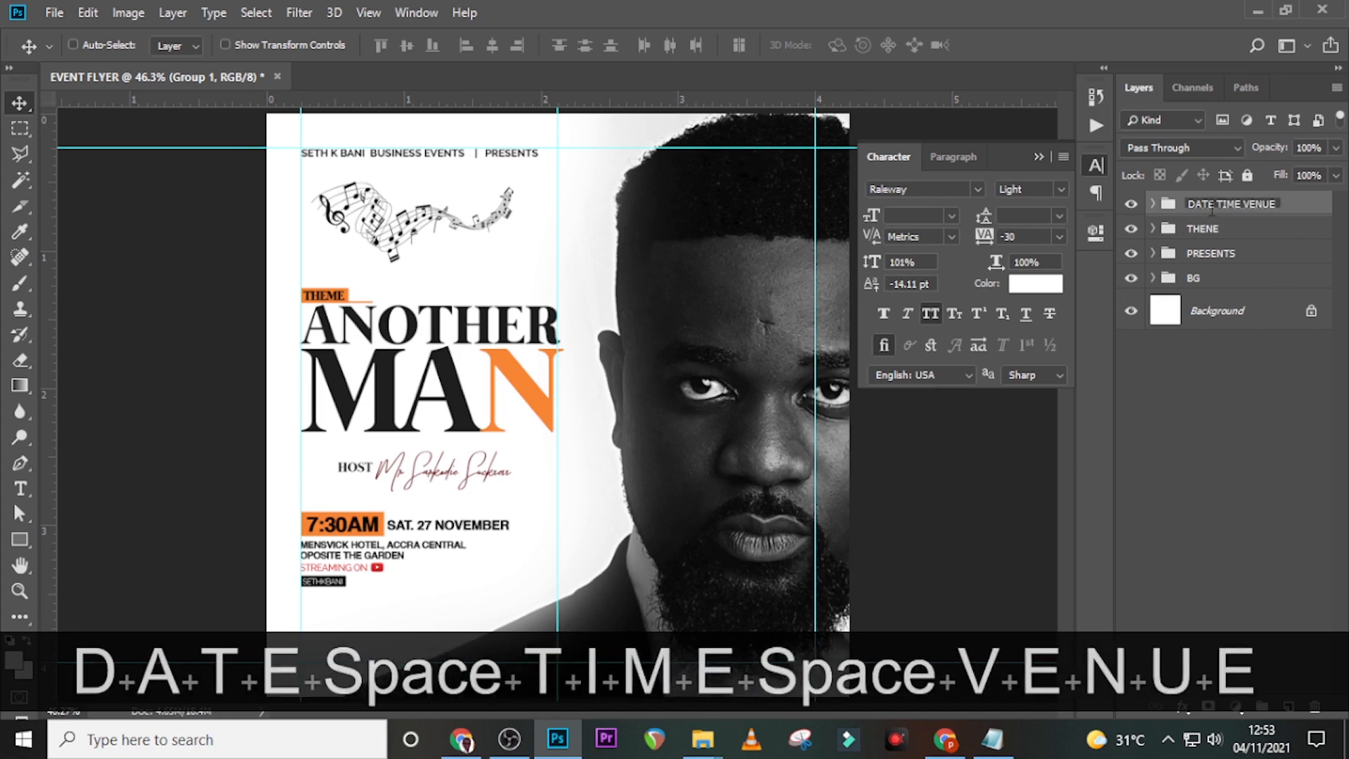
pyautogui.press('Return')
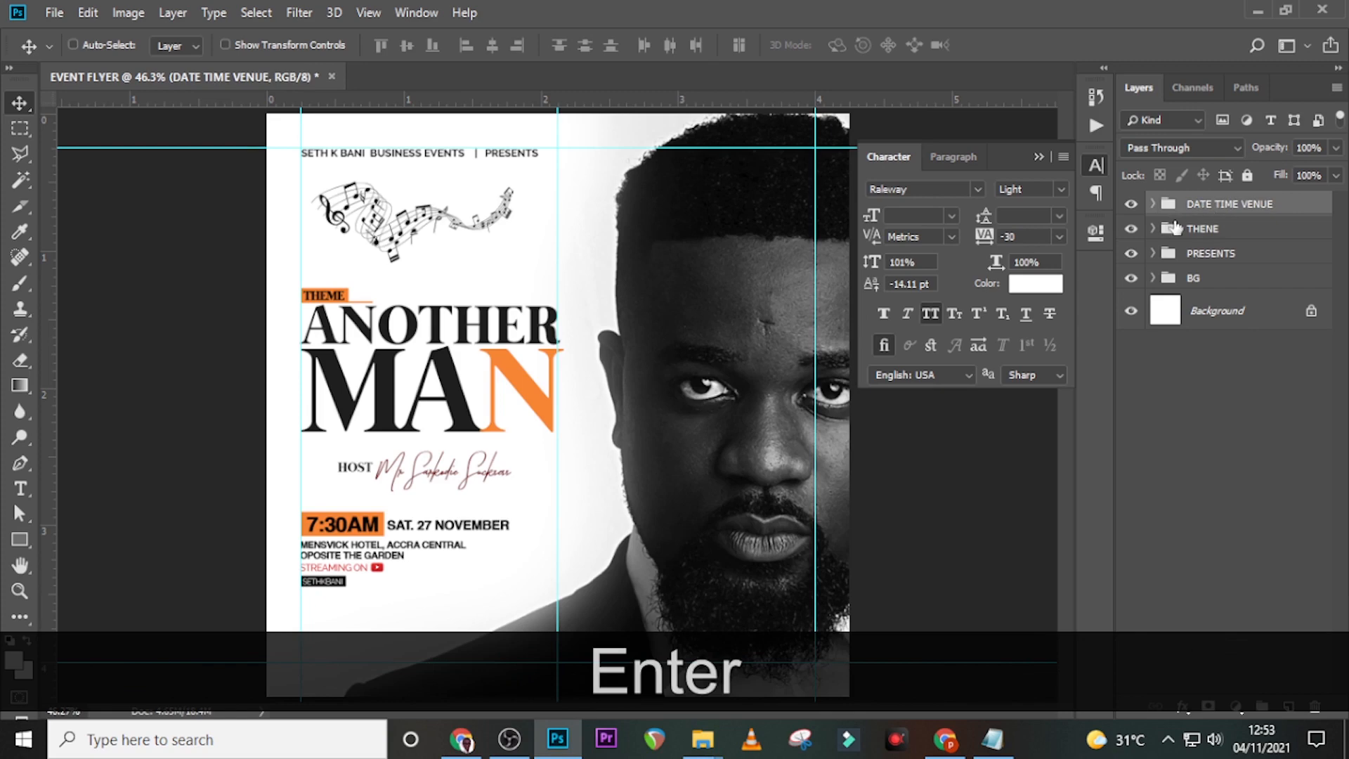
pyautogui.click(1153, 204)
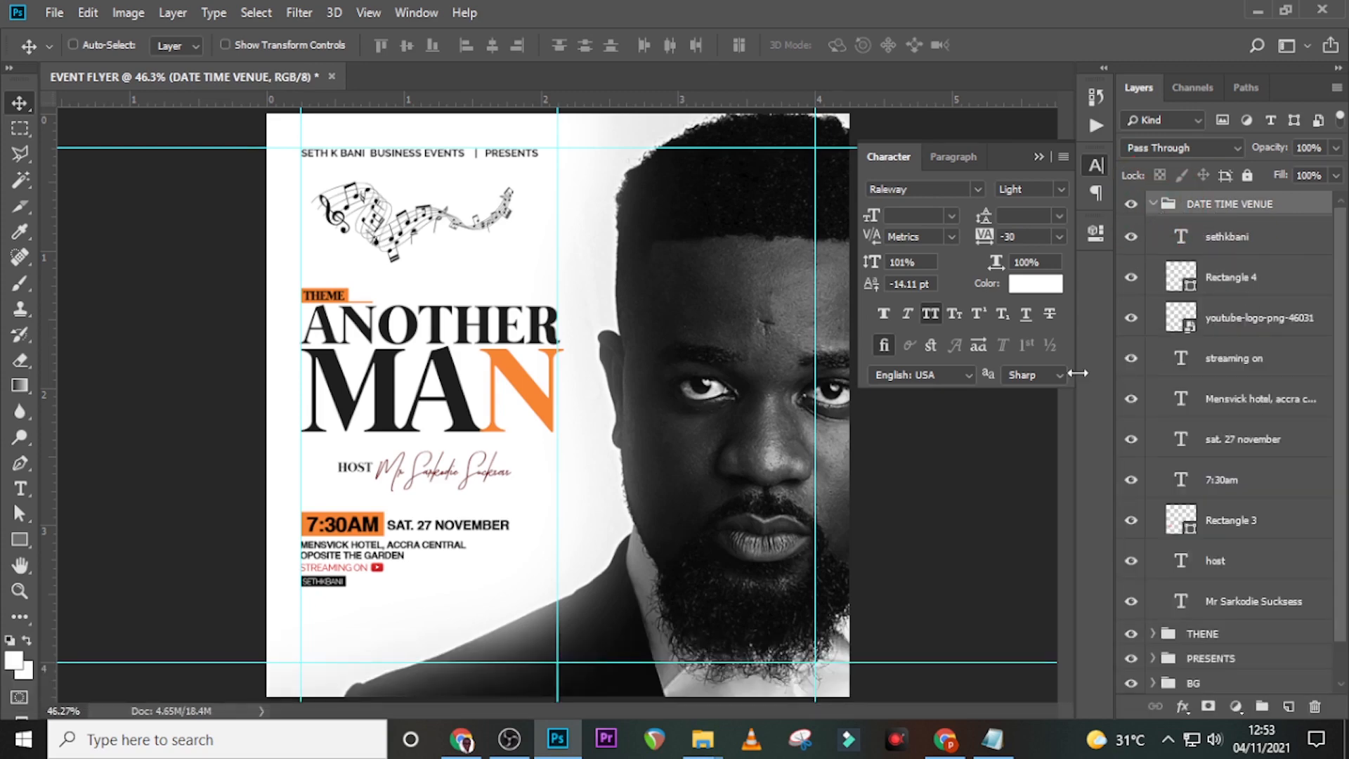
pyautogui.hotkey('ctrl', '=')
pyautogui.hotkey('ctrl', '=')
pyautogui.hotkey('ctrl', '=')
pyautogui.hotkey('ctrl', '=')
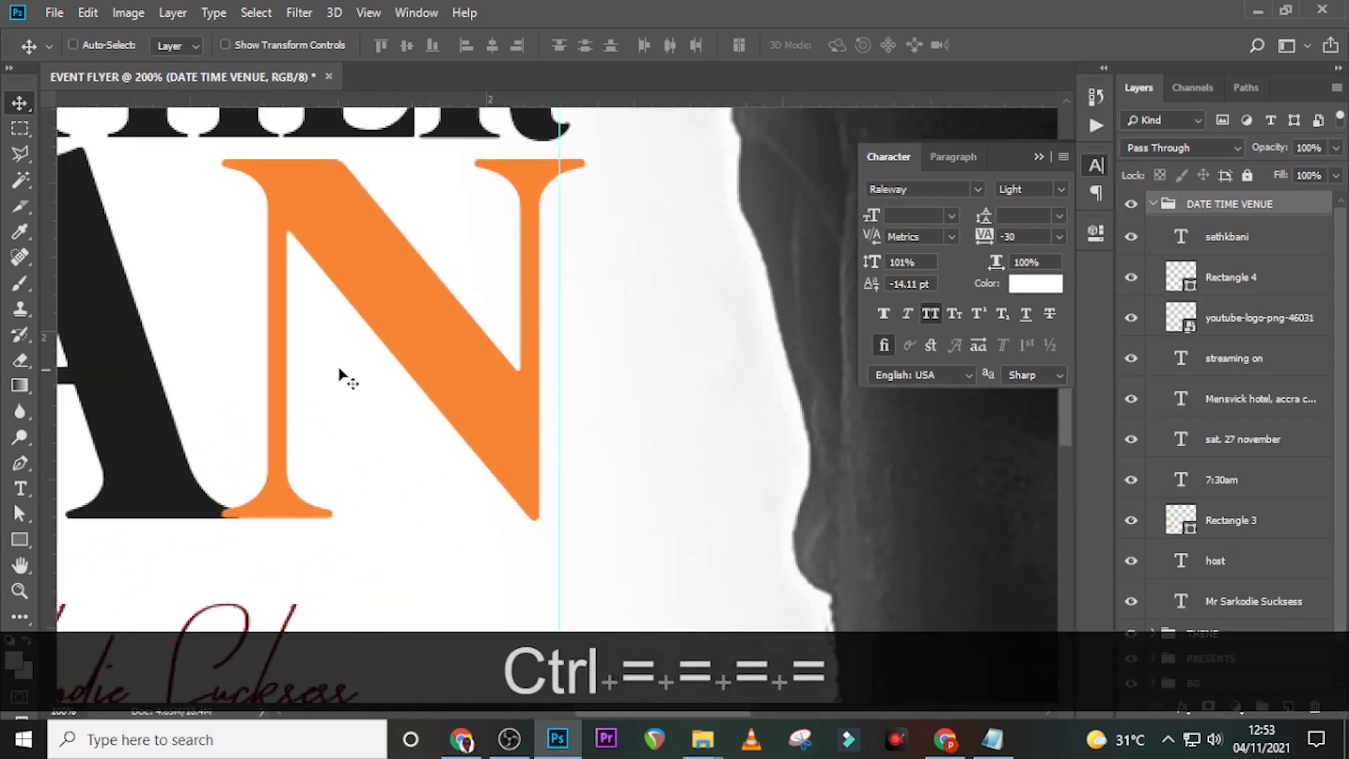
# - Zoom in on the venue lines and add two horizontal guides below ACCRA CENTRAL and the next line
pyautogui.scroll(-10, 340, 373)
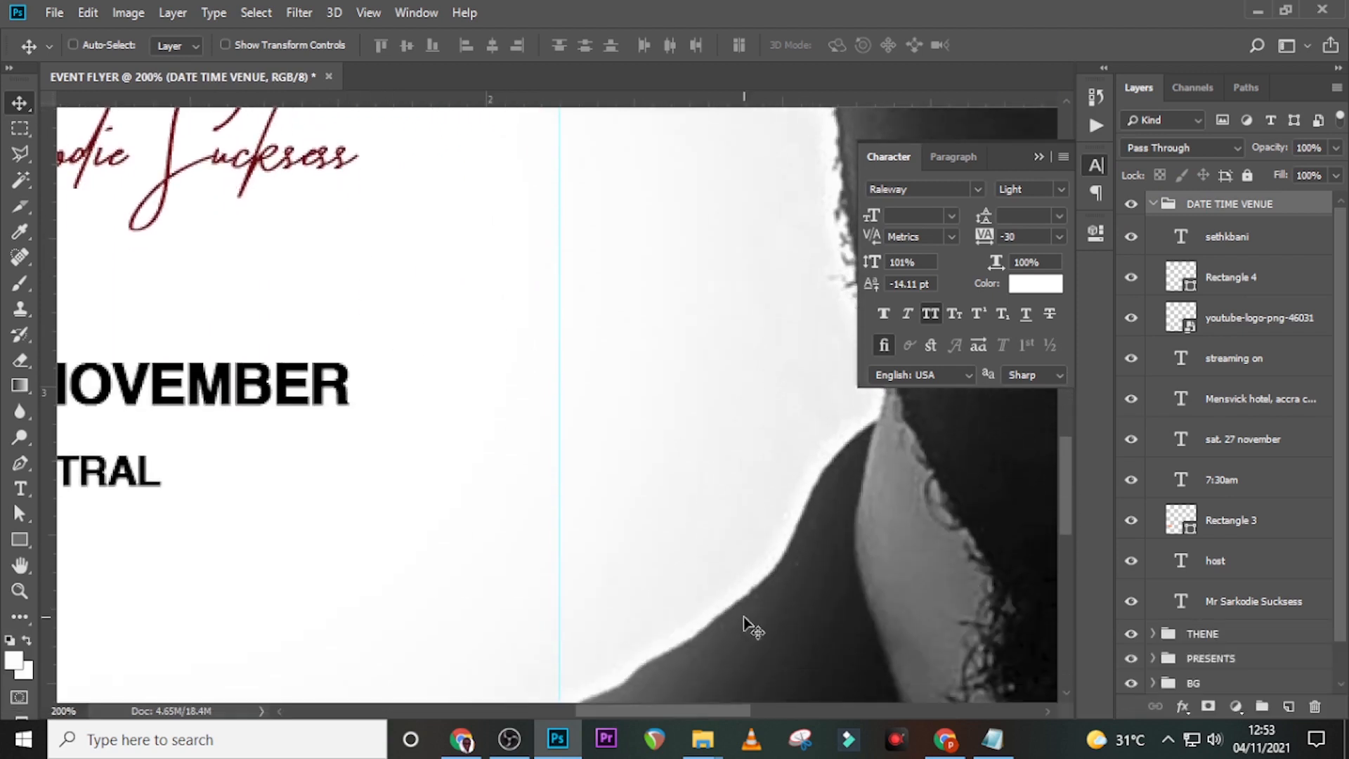
pyautogui.moveTo(681, 706); pyautogui.dragTo(520, 711)
pyautogui.scroll(-3, 506, 520)
pyautogui.press('u')
pyautogui.hotkey('ctrl', '=')
pyautogui.hotkey('ctrl', '=')
pyautogui.hotkey('ctrl', '=')
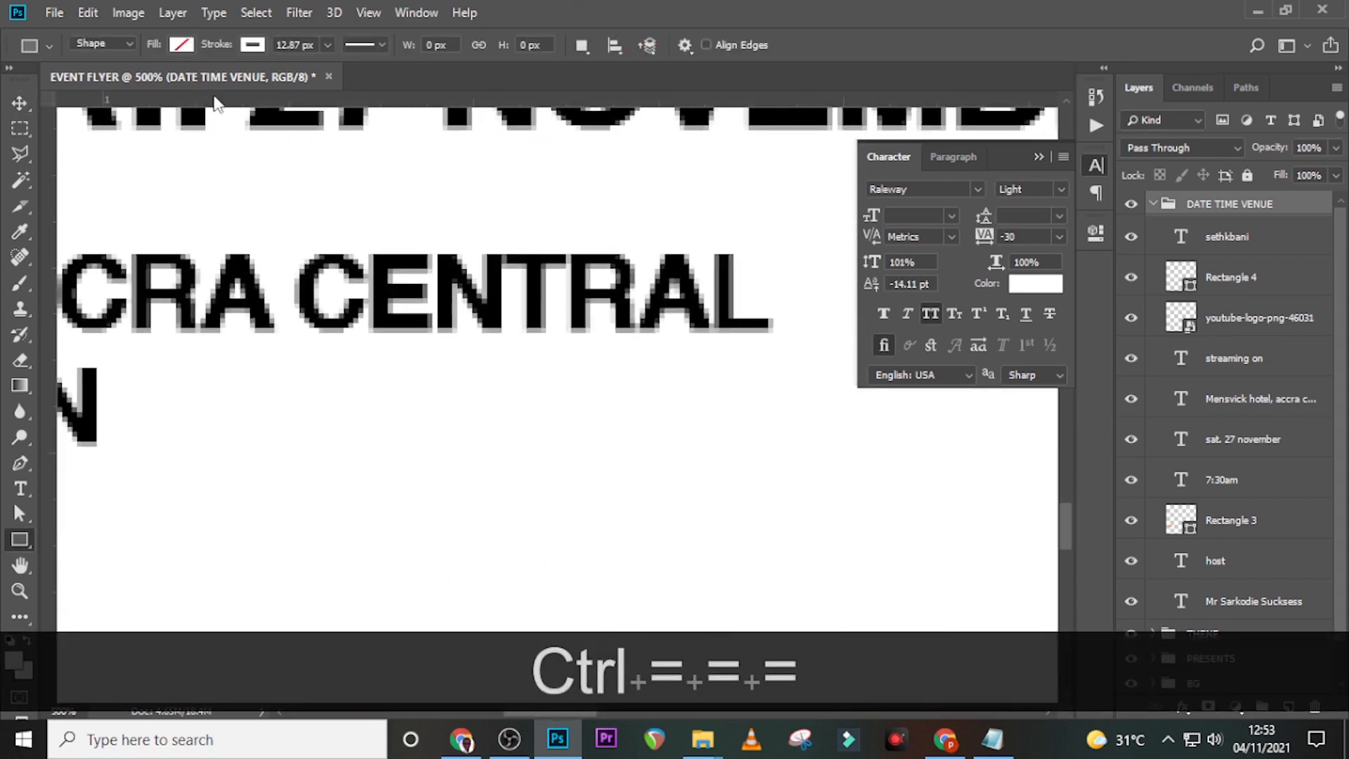
pyautogui.moveTo(259, 102); pyautogui.dragTo(211, 370)
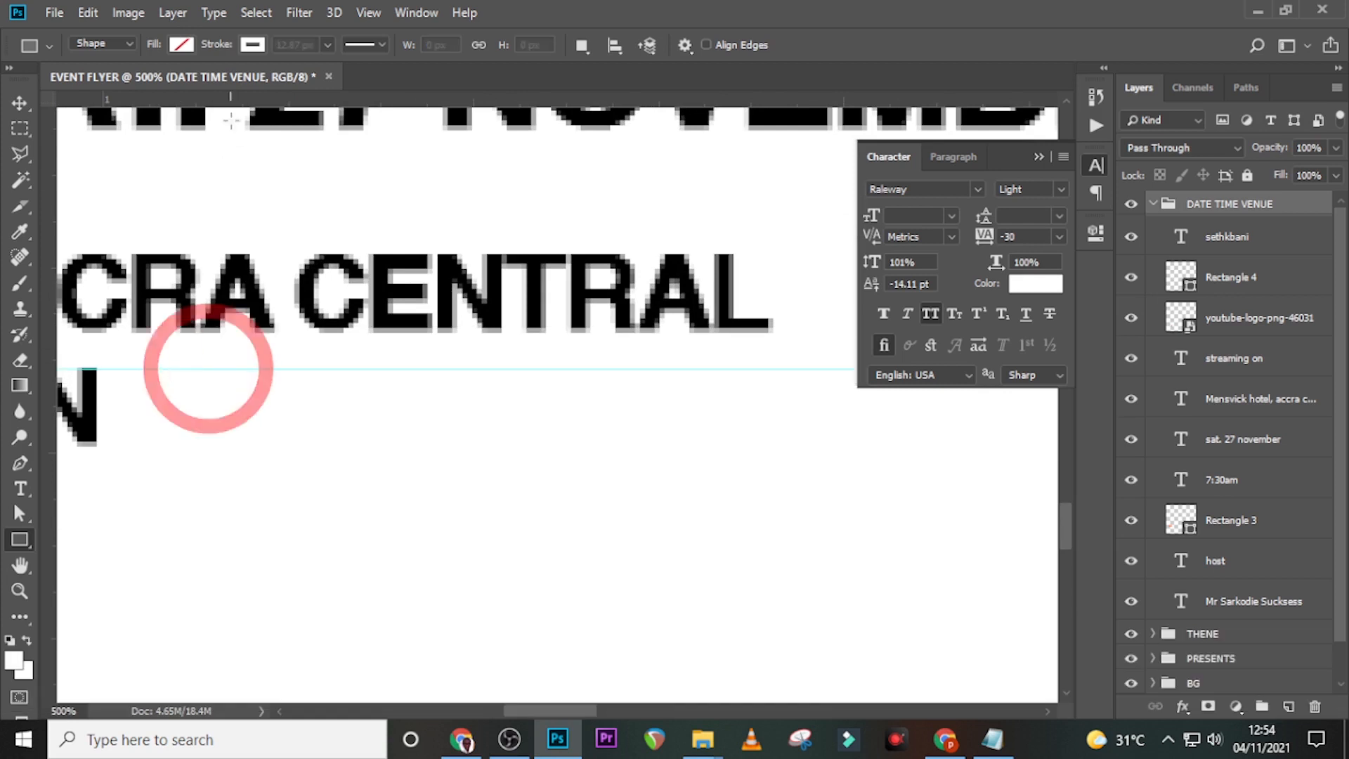
pyautogui.moveTo(243, 103); pyautogui.dragTo(214, 449)
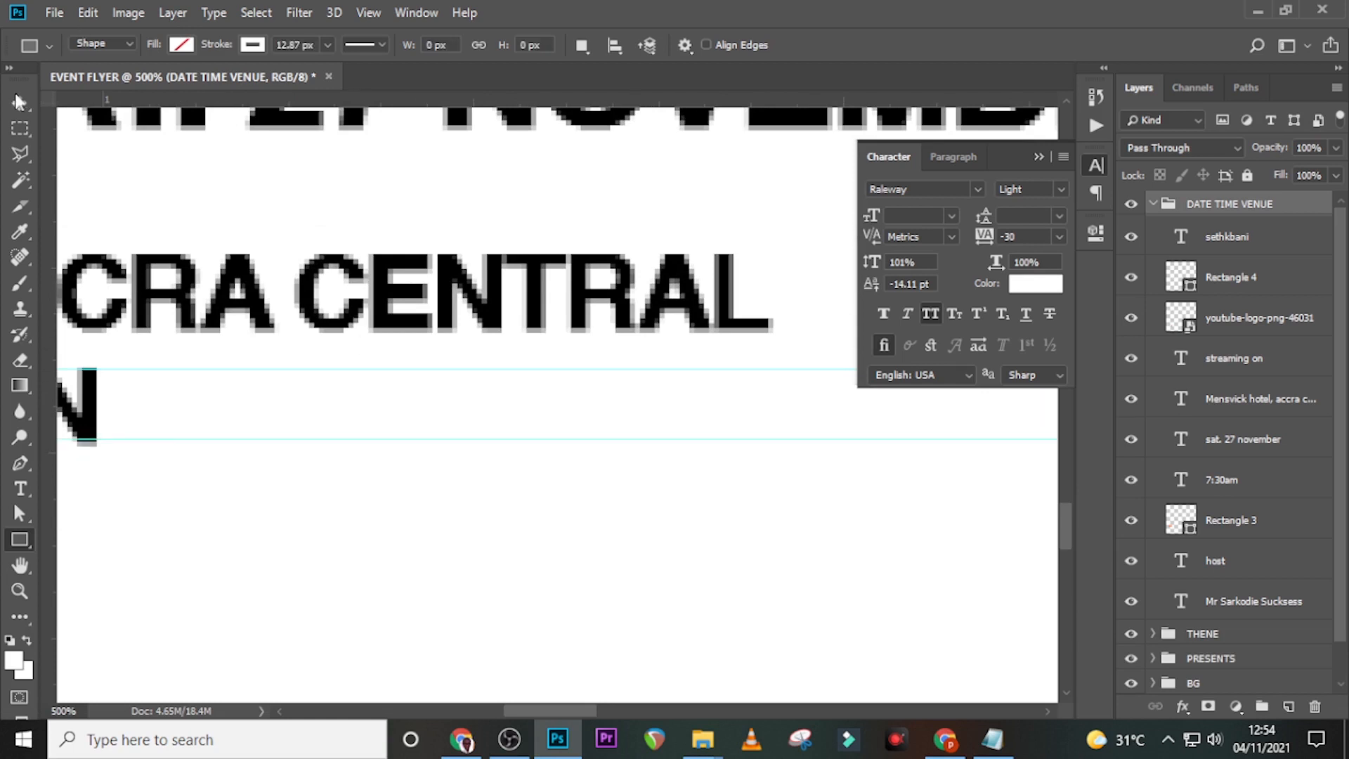
# - Draw a small closed triangle path with the Pen tool beside the end of the venue line
pyautogui.click(21, 463)
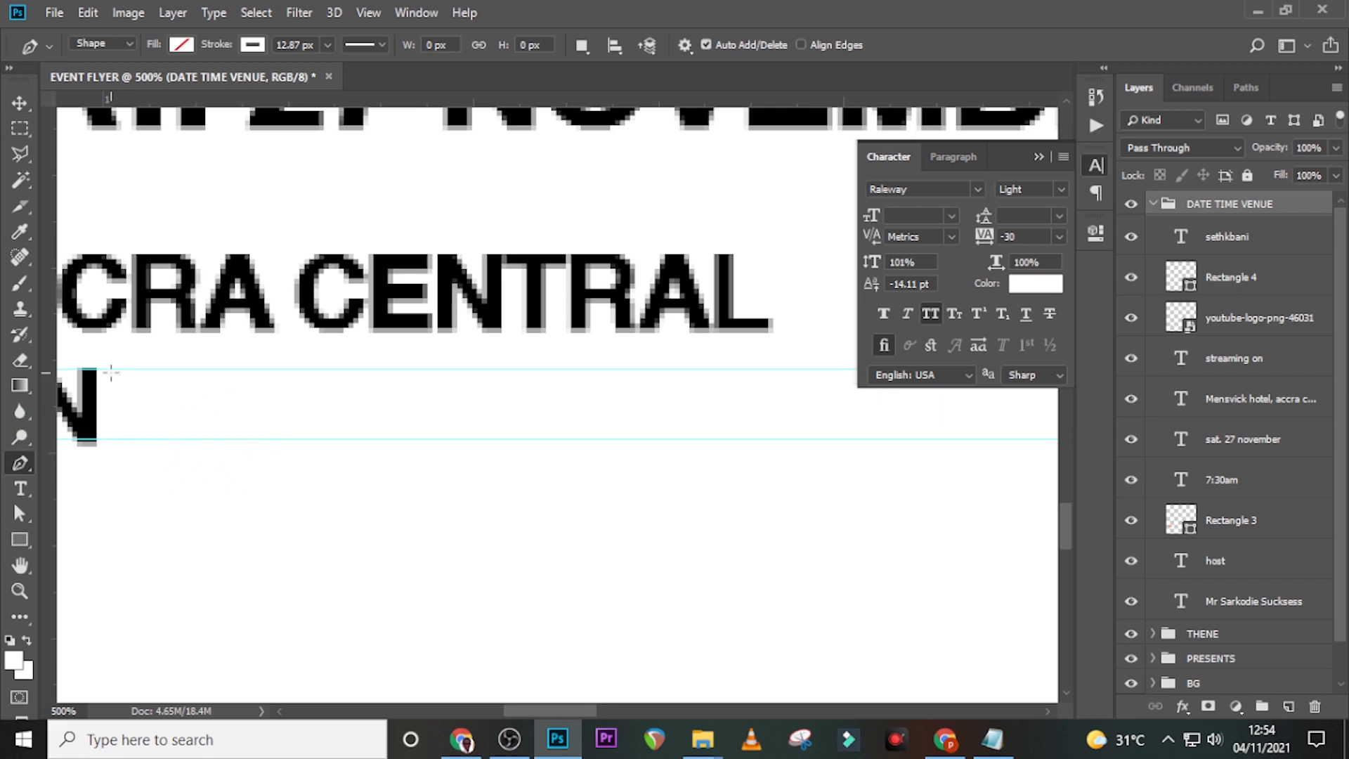
pyautogui.press('capslock')
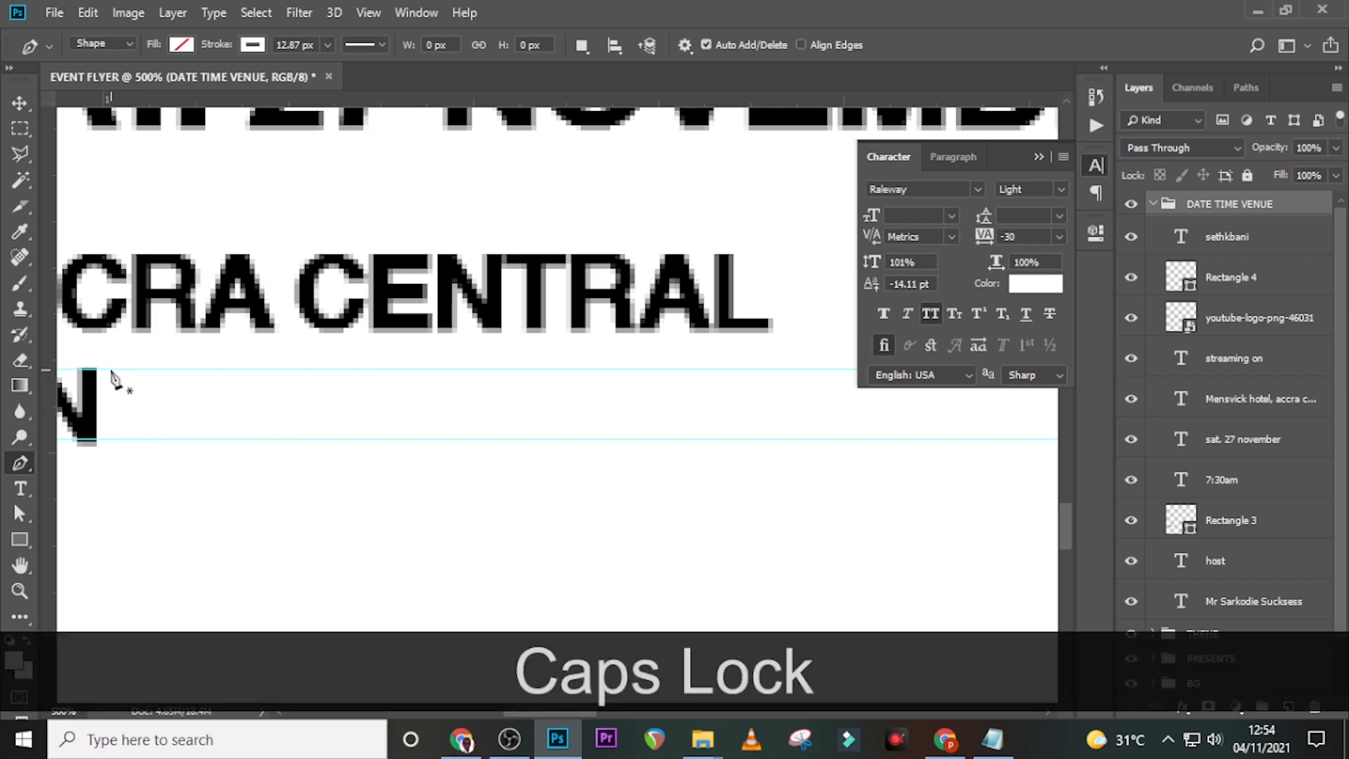
pyautogui.click(111, 369)
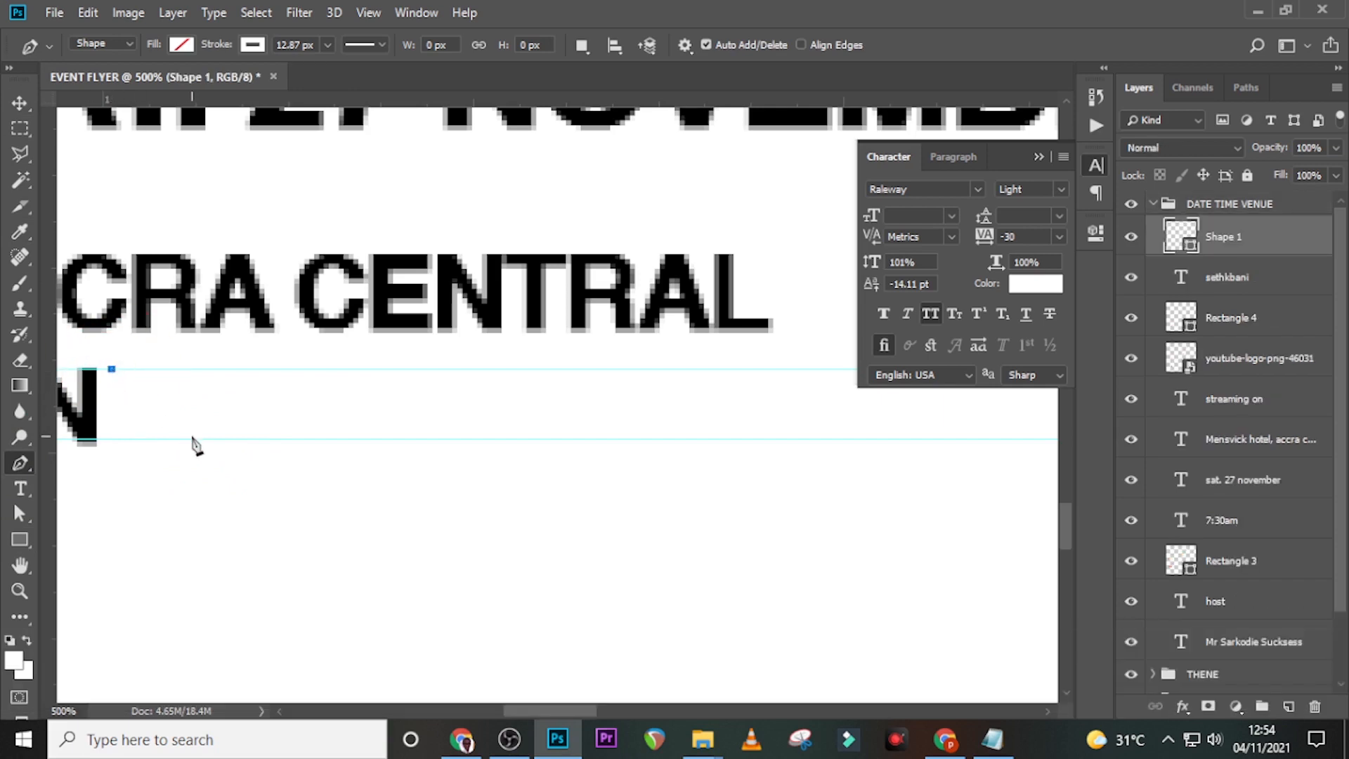
pyautogui.click(190, 440)
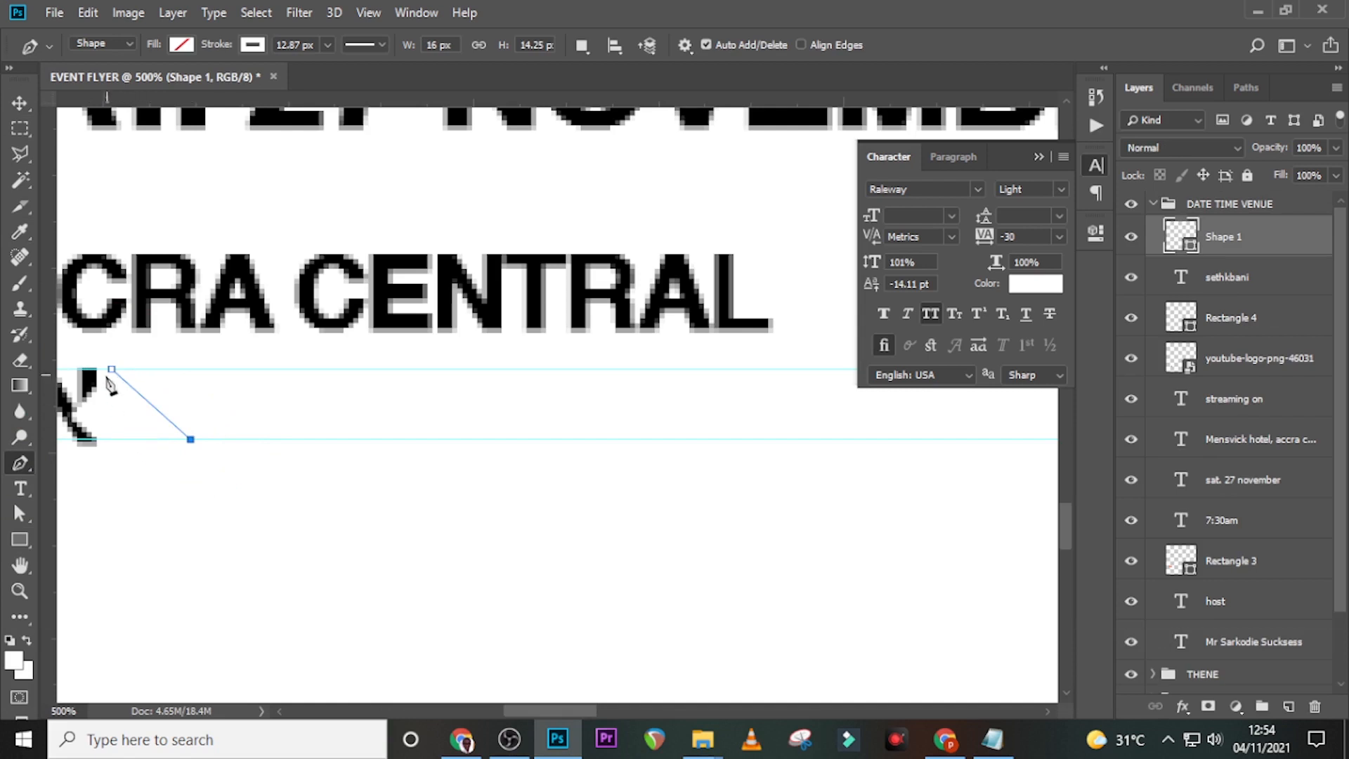
pyautogui.click(111, 440)
pyautogui.click(111, 370)
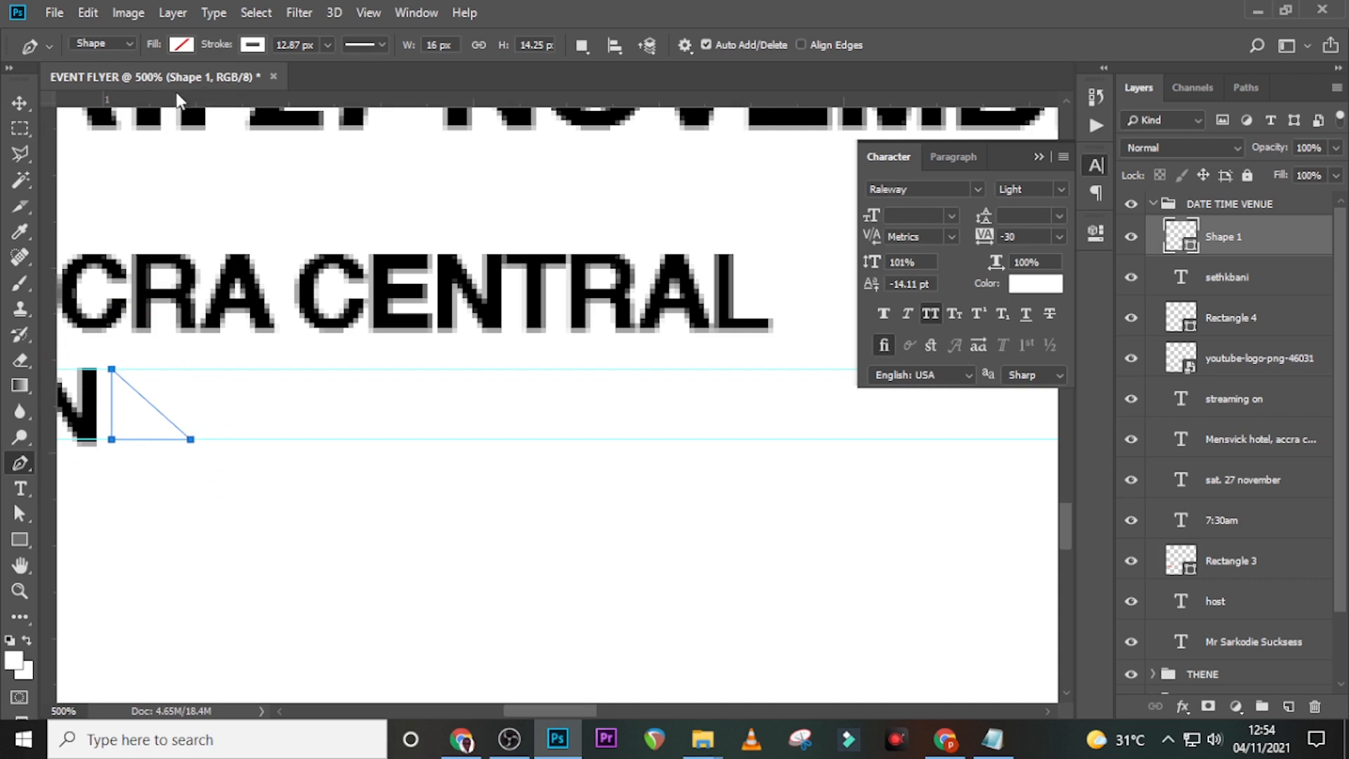
# - Give the triangle no outline and an orange fill, then fit the flyer and hide guides
pyautogui.click(250, 44)
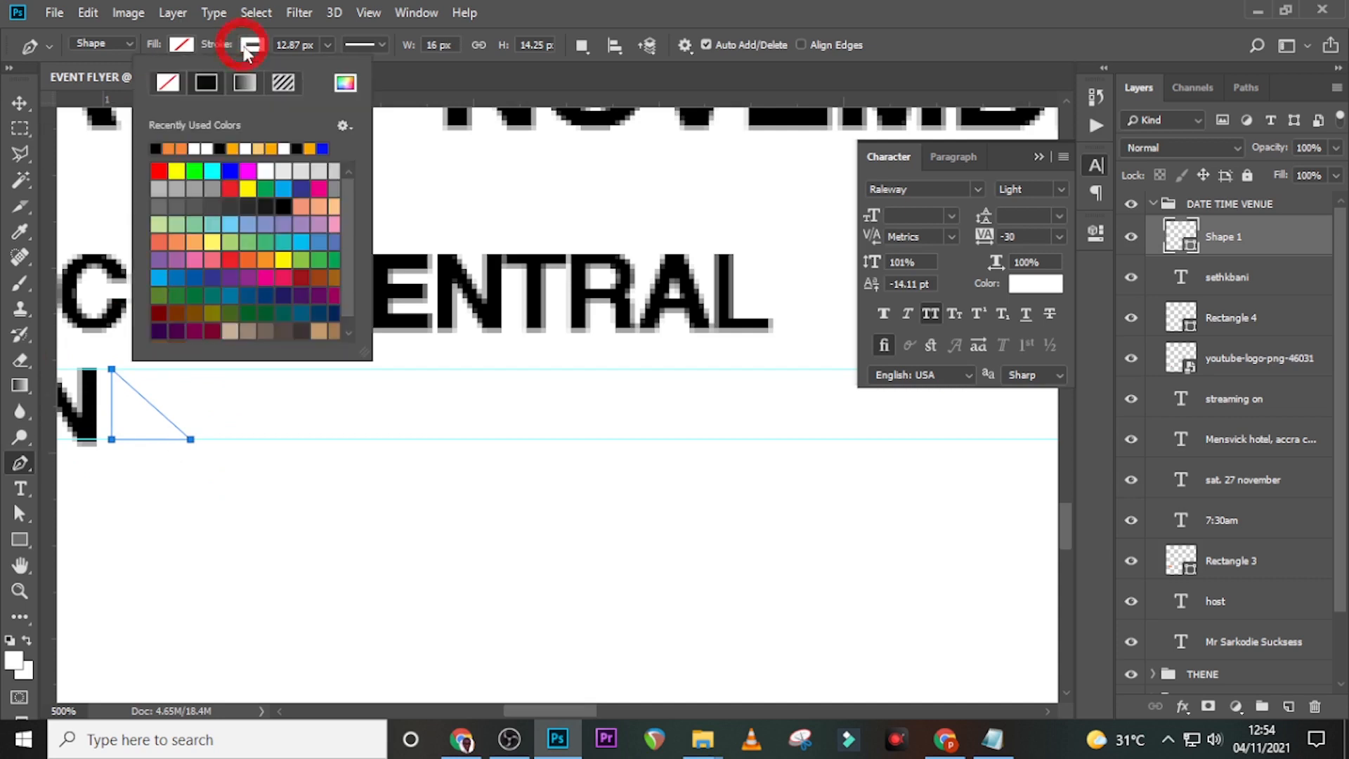
pyautogui.click(166, 85)
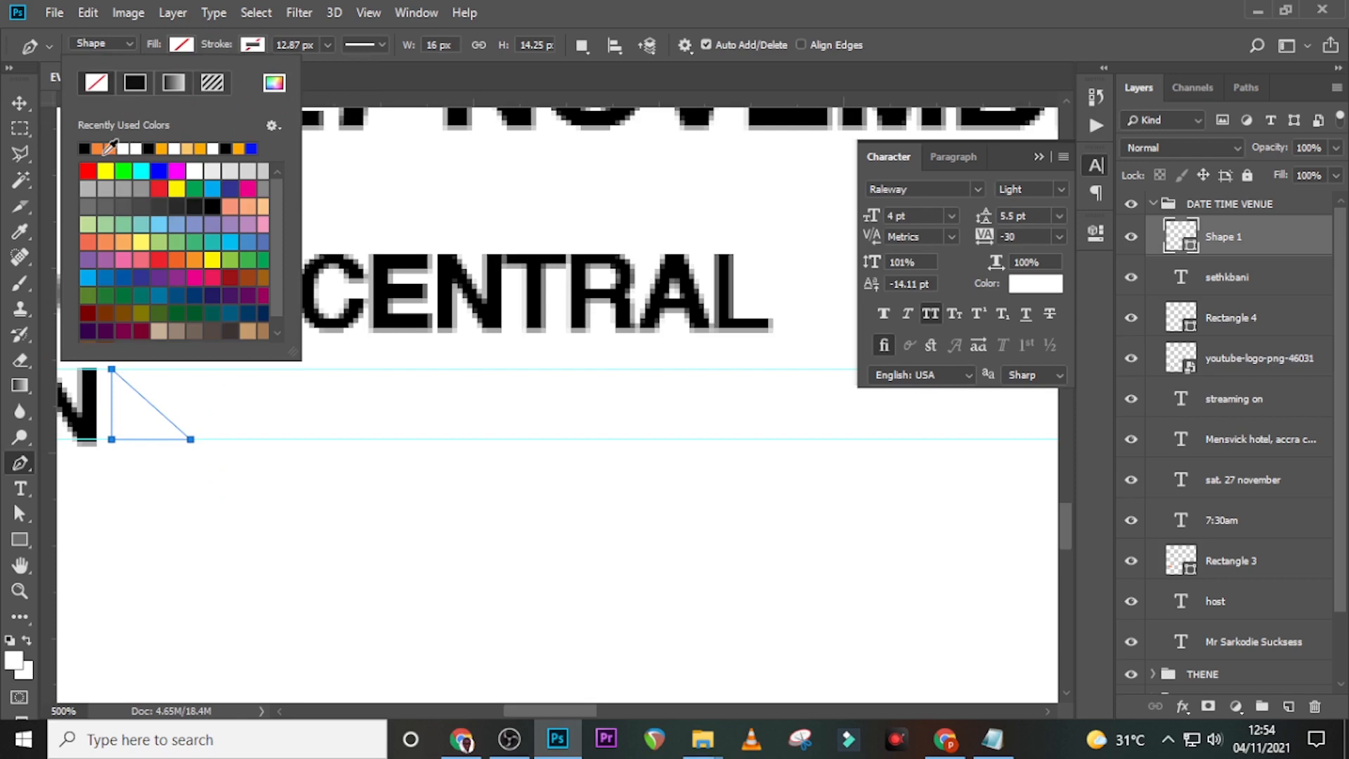
pyautogui.click(98, 148)
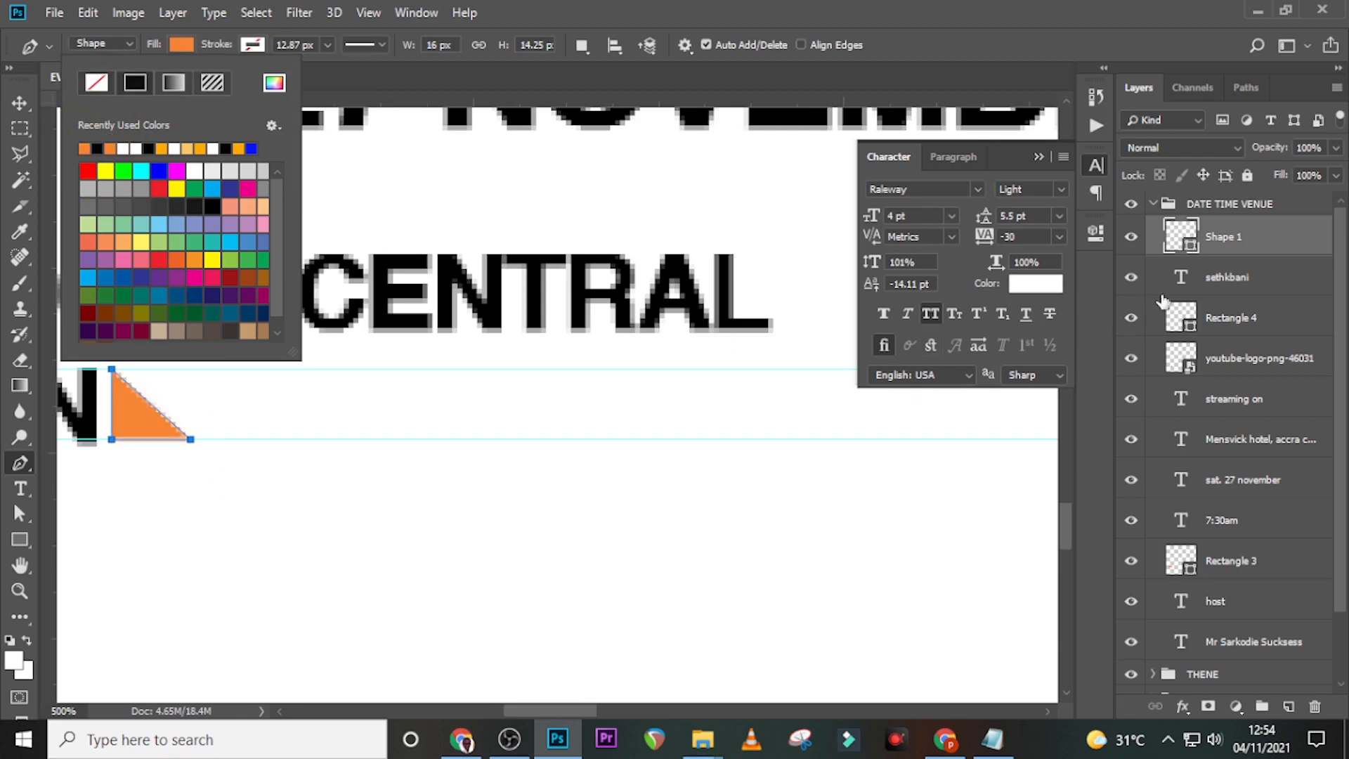
pyautogui.click(1223, 253)
pyautogui.hotkey('ctrl', '0')
pyautogui.hotkey('ctrl', '=')
pyautogui.hotkey('ctrl', '=')
pyautogui.hotkey('ctrl', 'h')
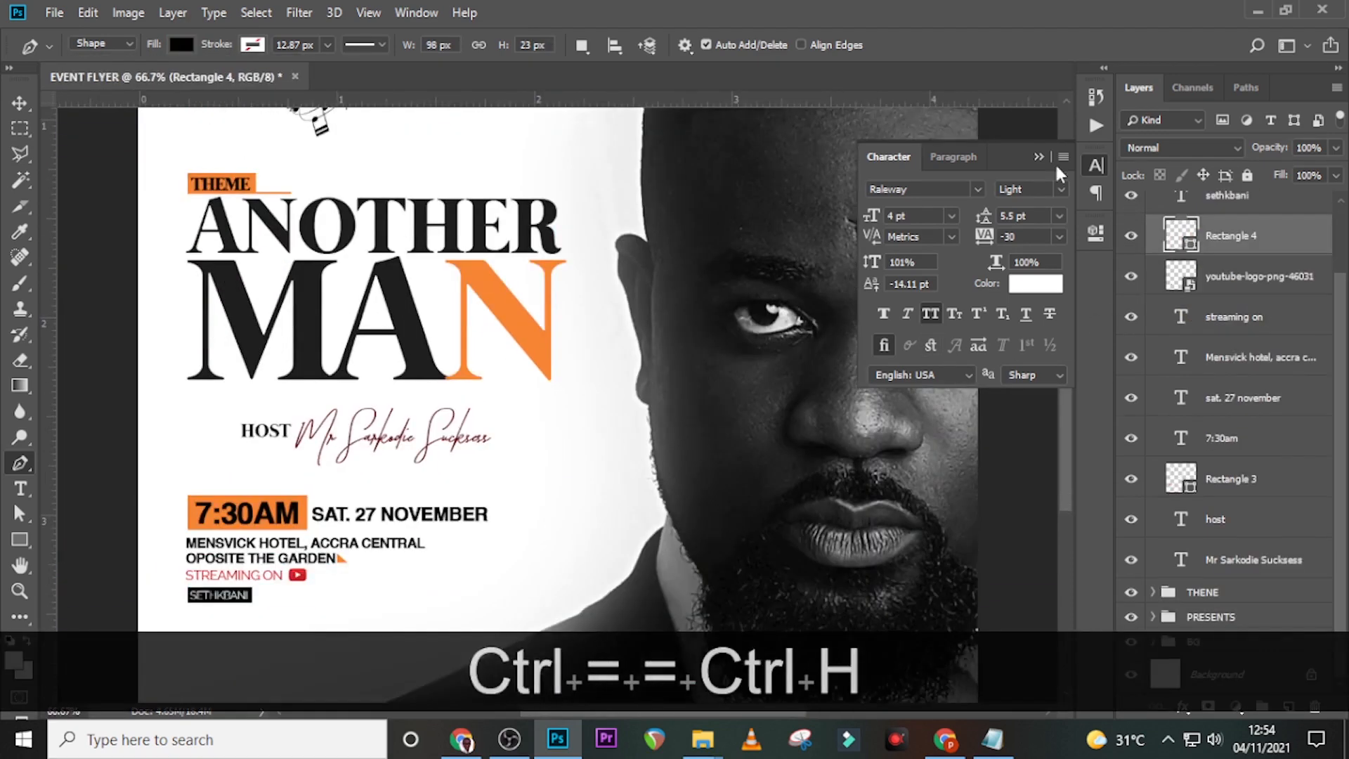
# - Fit the whole flyer on screen and collapse the DATE TIME VENUE layer group
pyautogui.scroll(-2, 1033, 320)
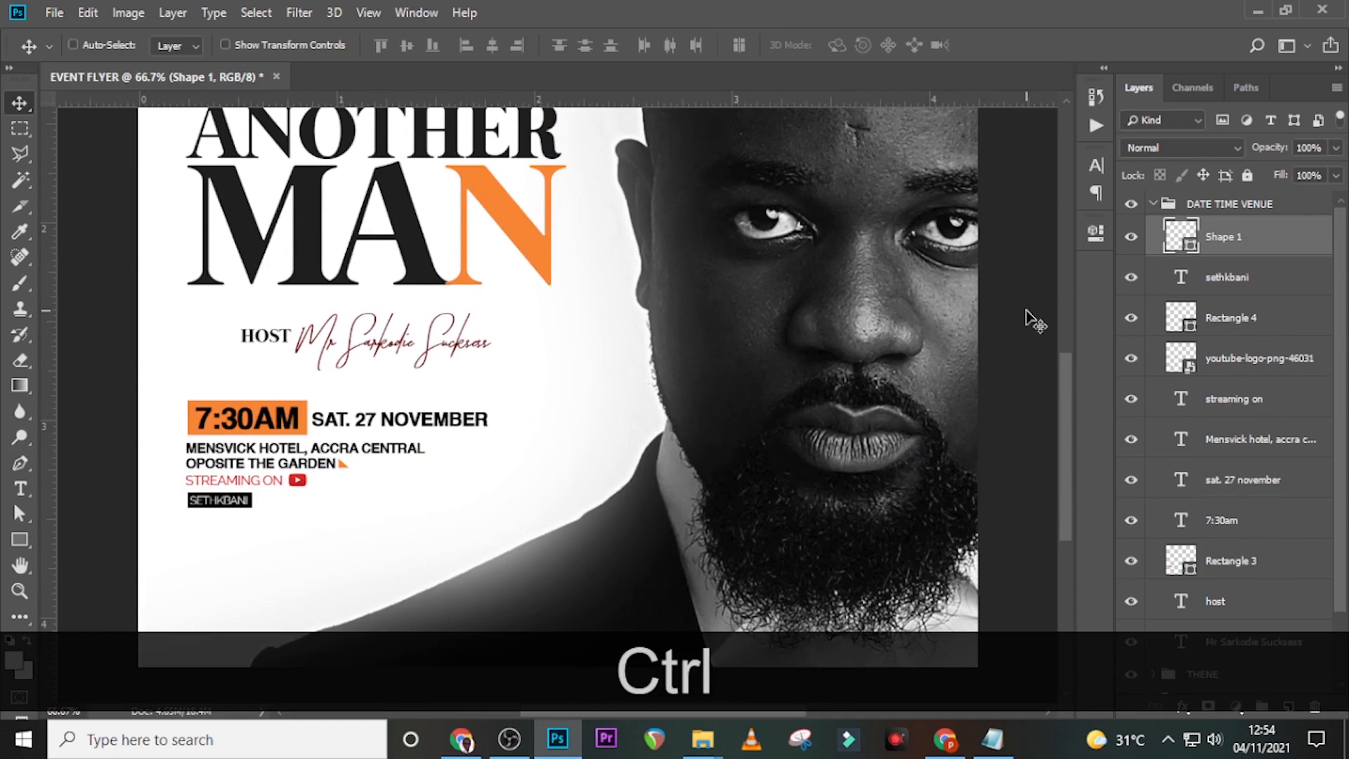
pyautogui.hotkey('ctrl', '0')
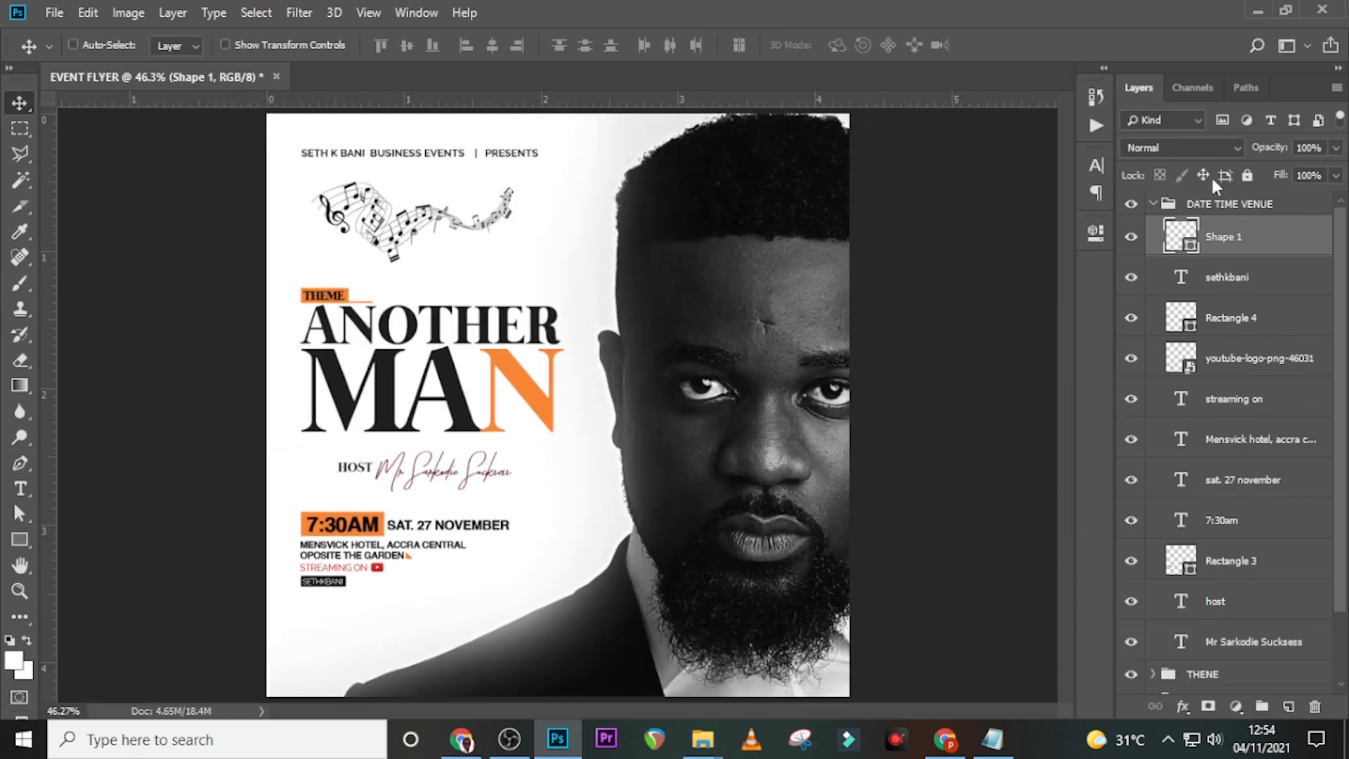
pyautogui.click(1168, 204)
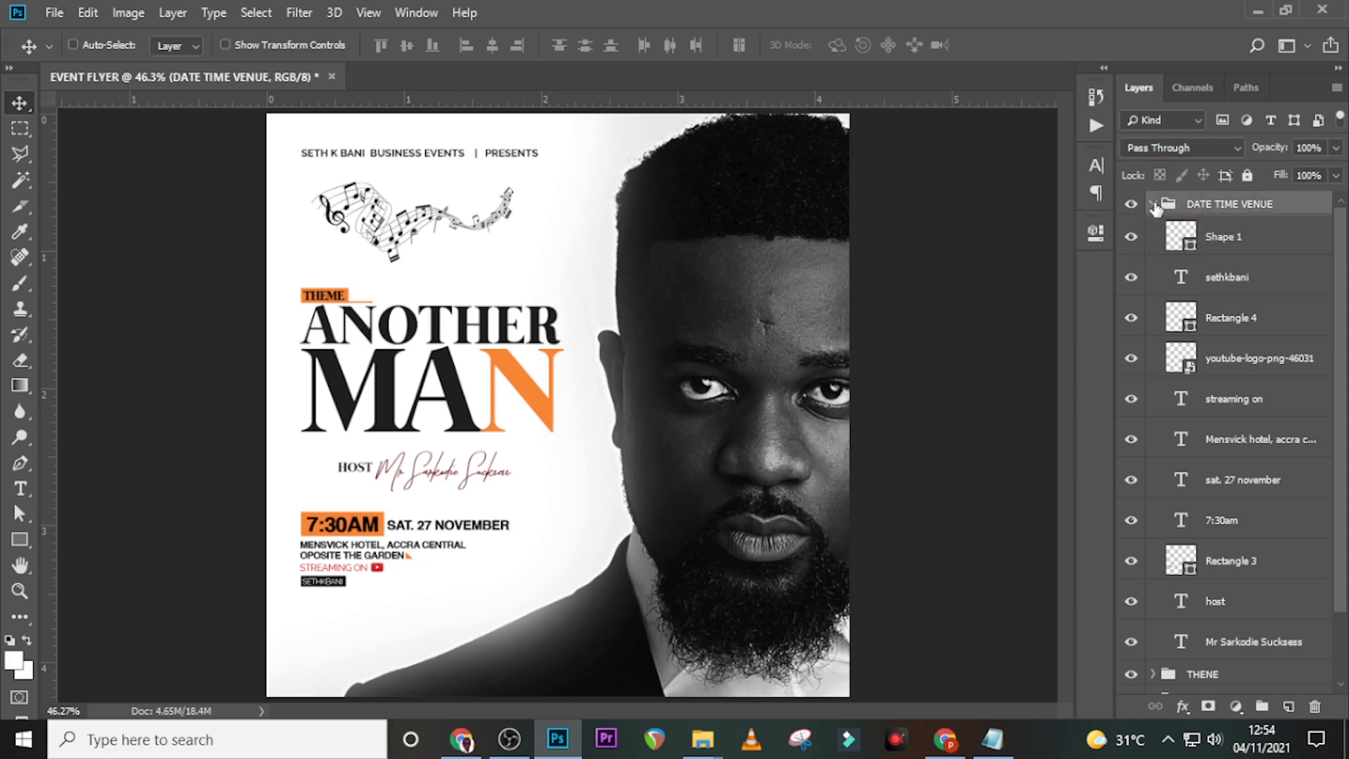
pyautogui.click(1152, 204)
pyautogui.press('t')
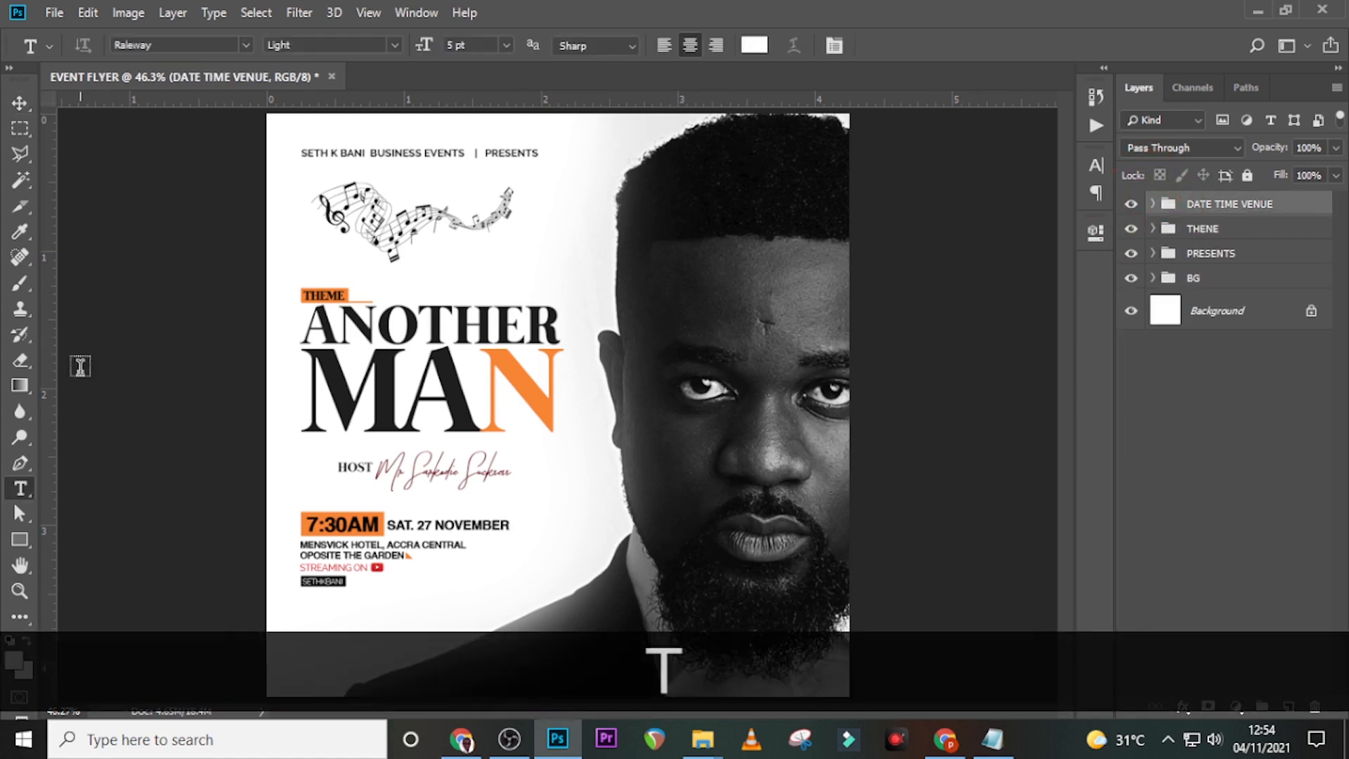
pyautogui.click(20, 539)
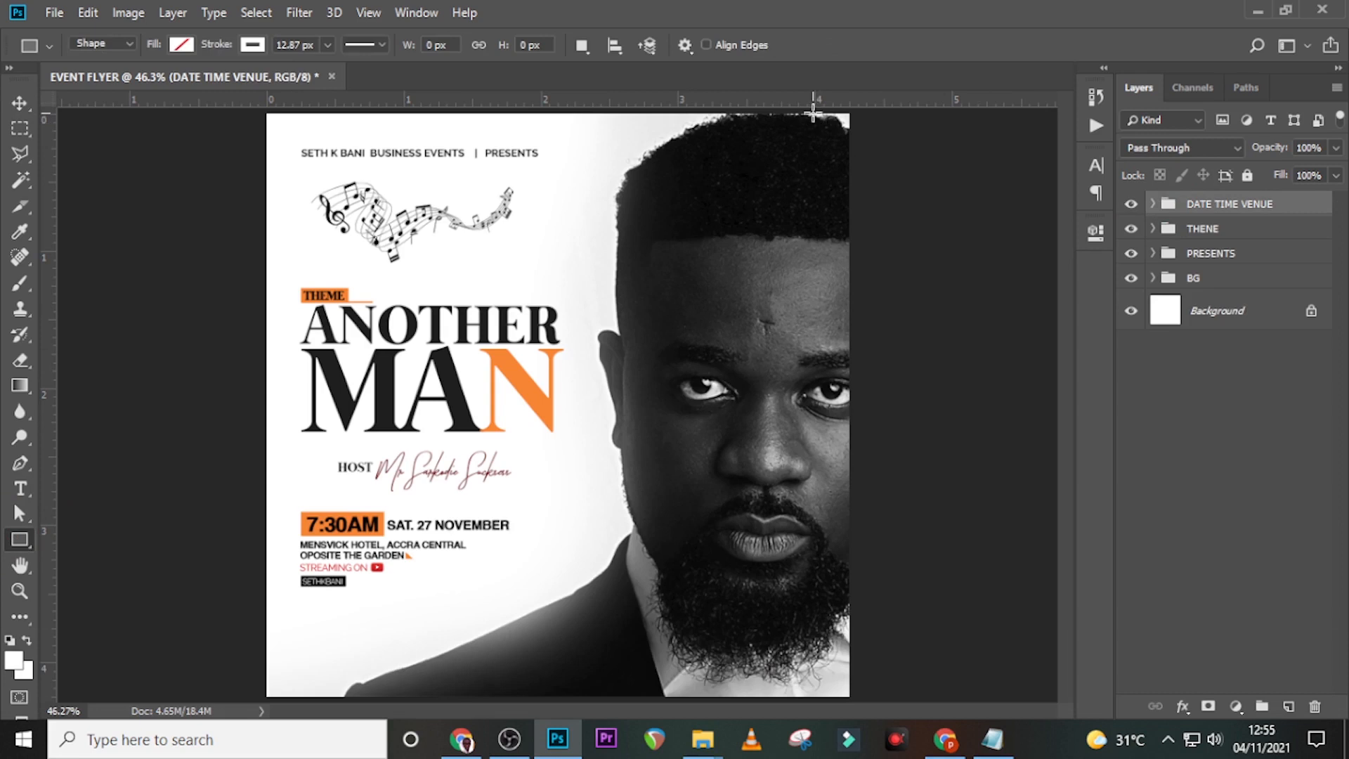
# - Draw a tall rectangle down the flyer's right edge with no outline and black fill
pyautogui.moveTo(813, 107); pyautogui.dragTo(881, 714)
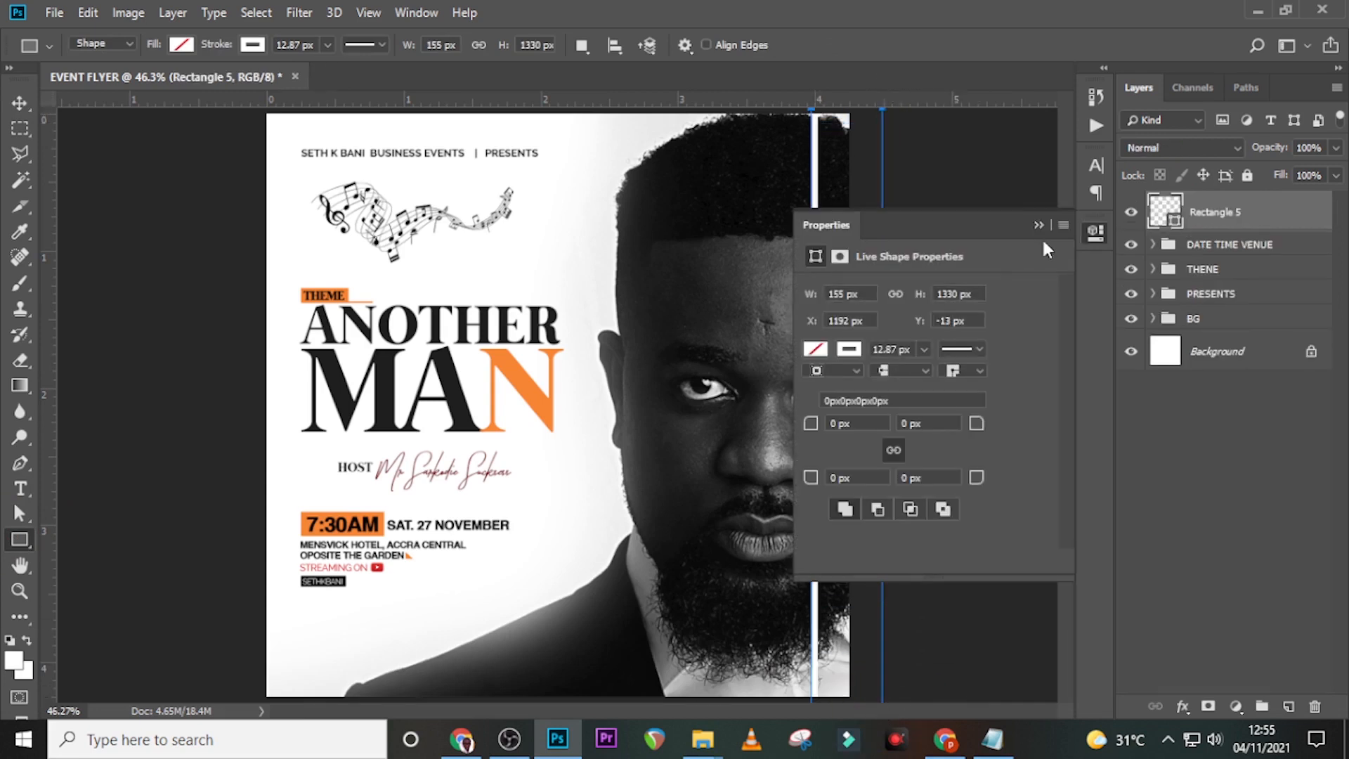
pyautogui.click(252, 44)
pyautogui.click(166, 82)
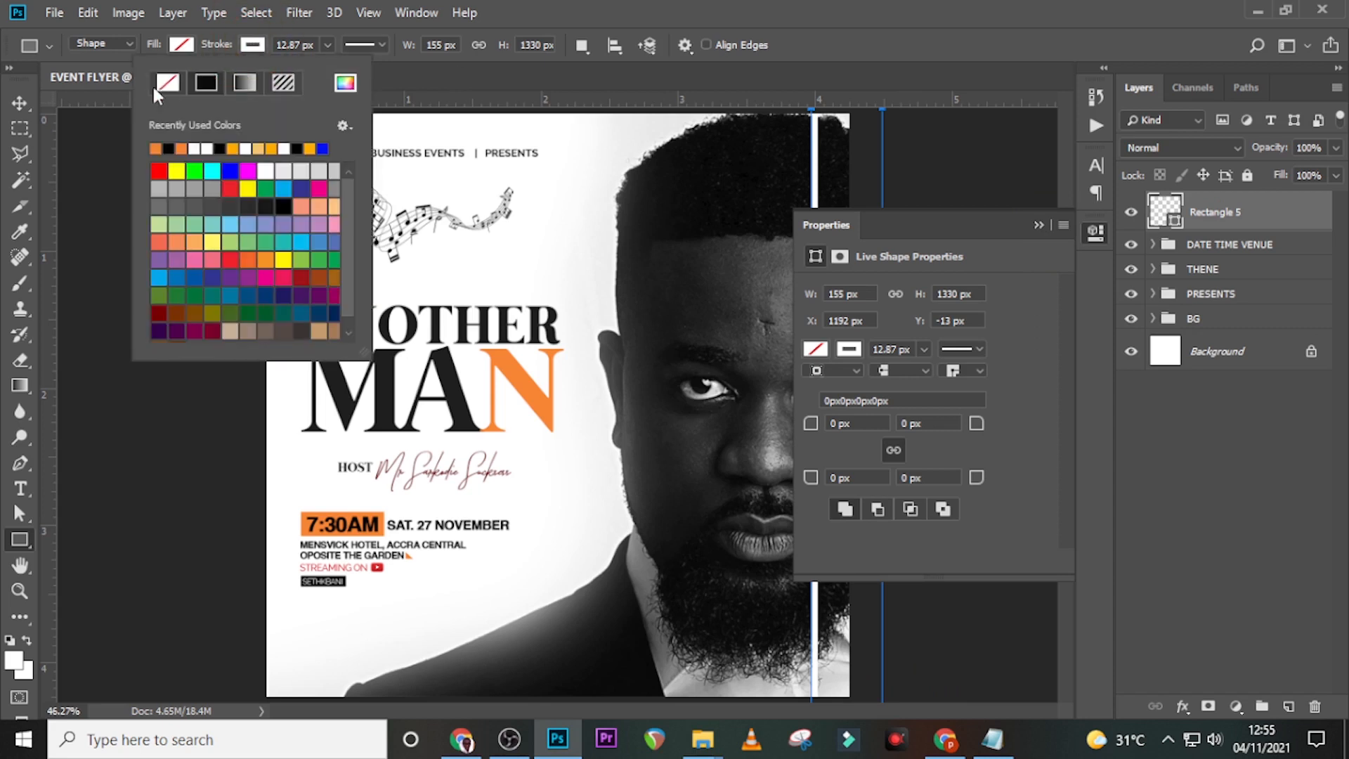
pyautogui.click(182, 44)
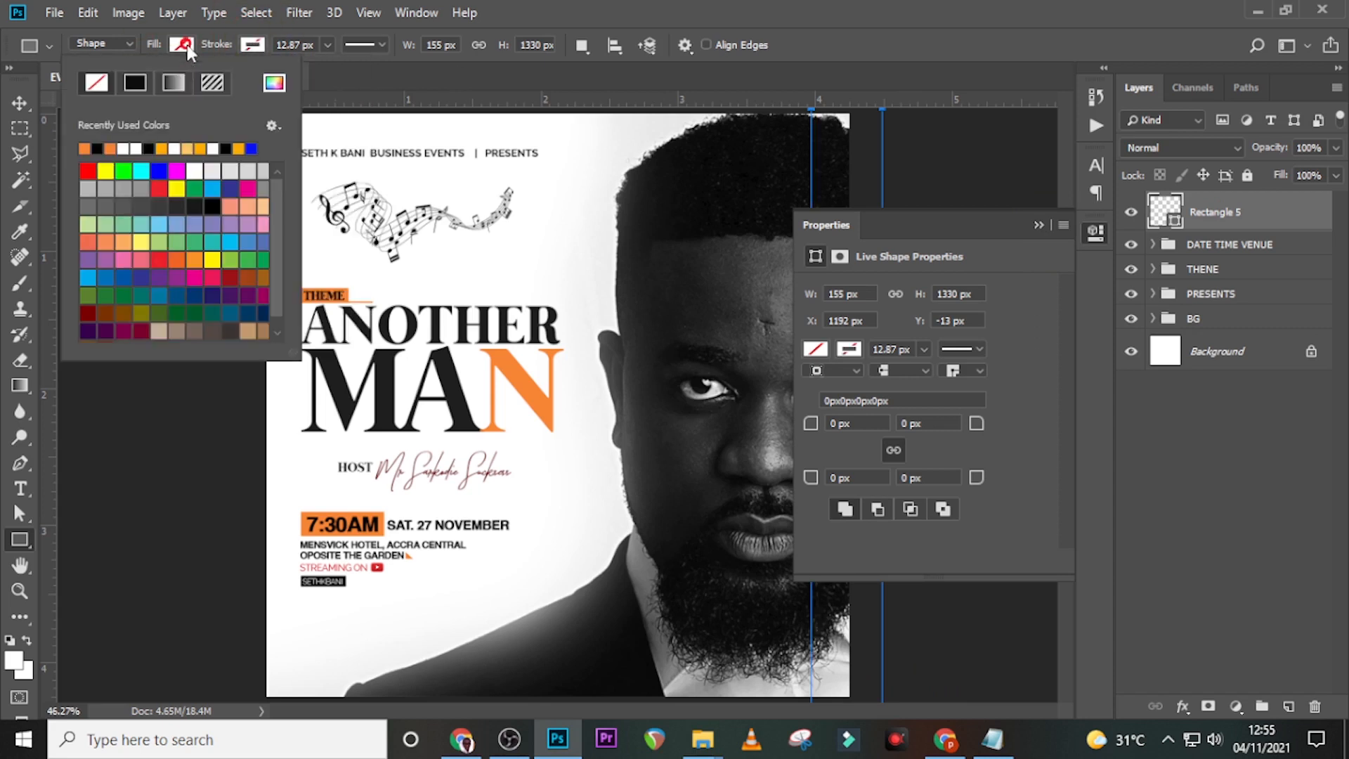
pyautogui.click(98, 148)
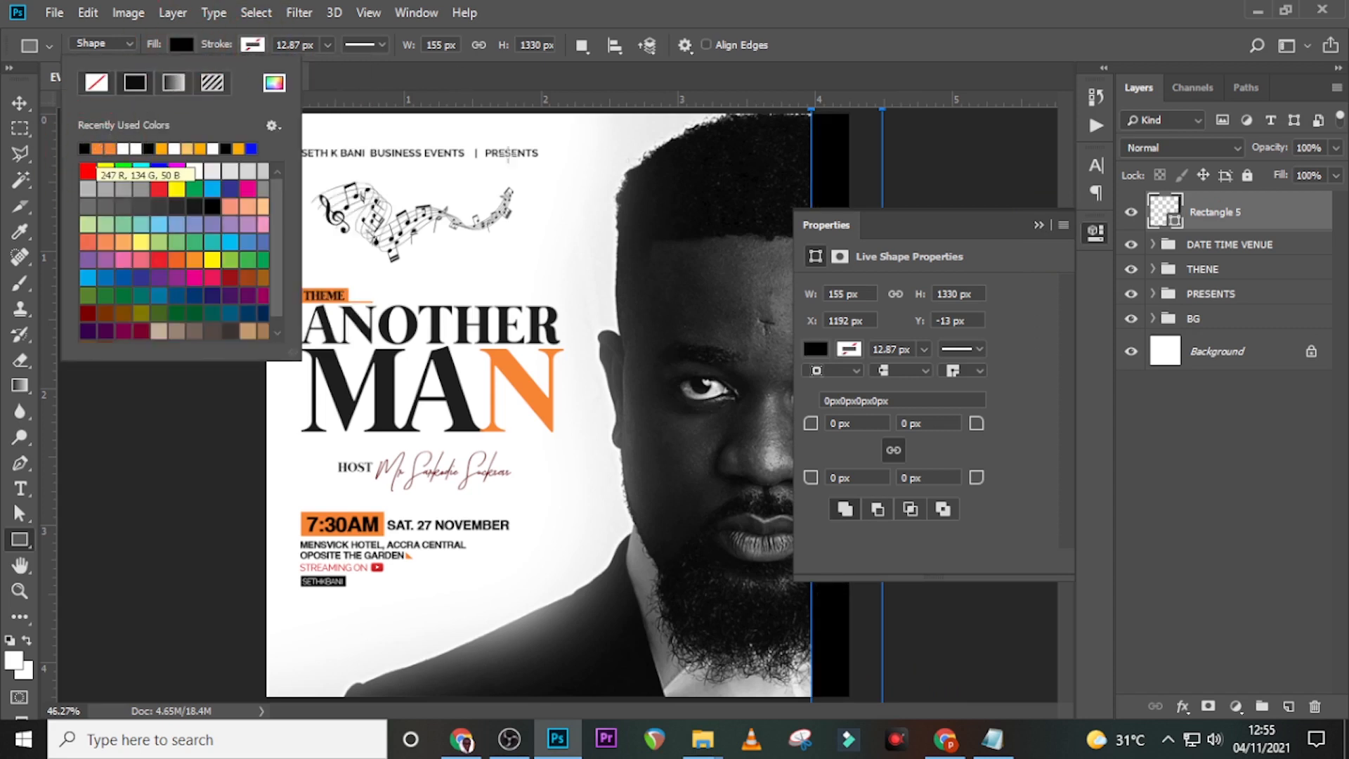
# - Set the strip layer's opacity to 55% and show the guides again
pyautogui.click(1285, 153)
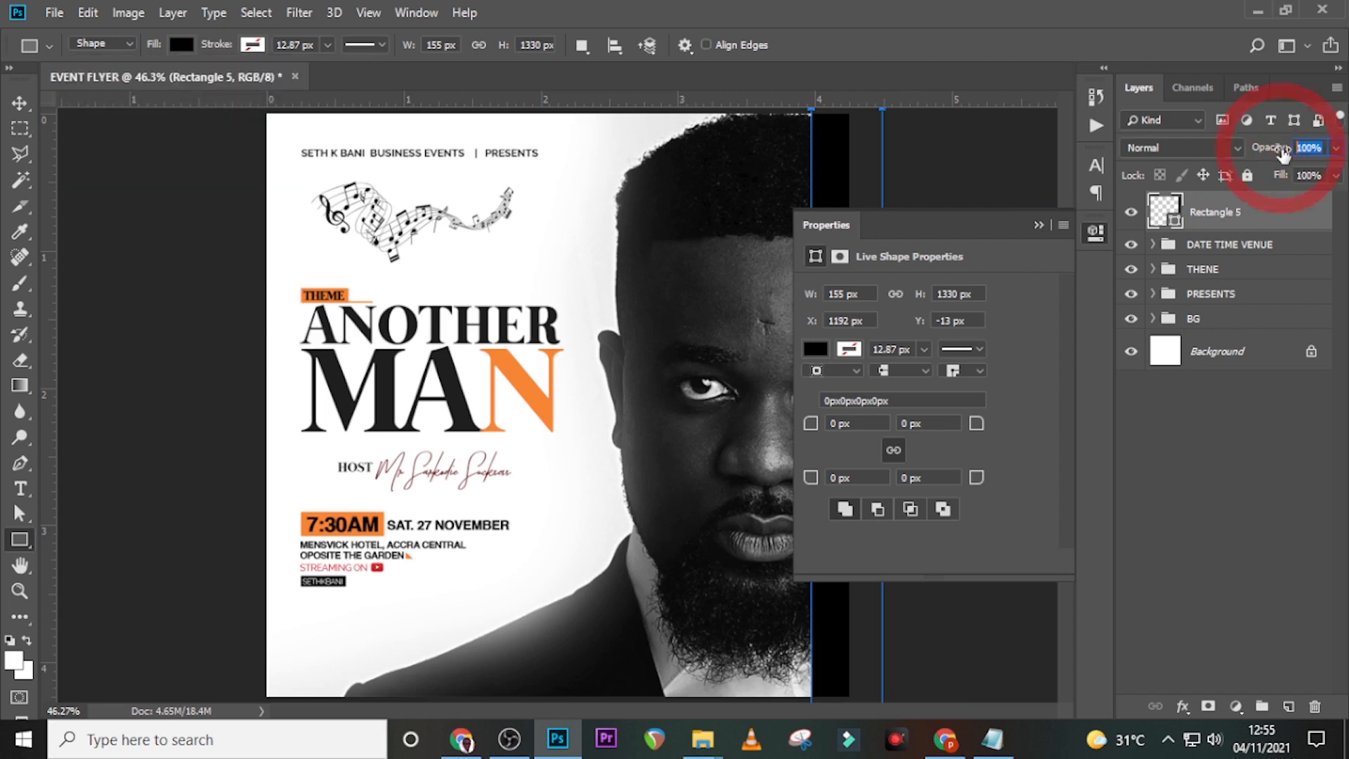
pyautogui.write('55')
pyautogui.press('Return')
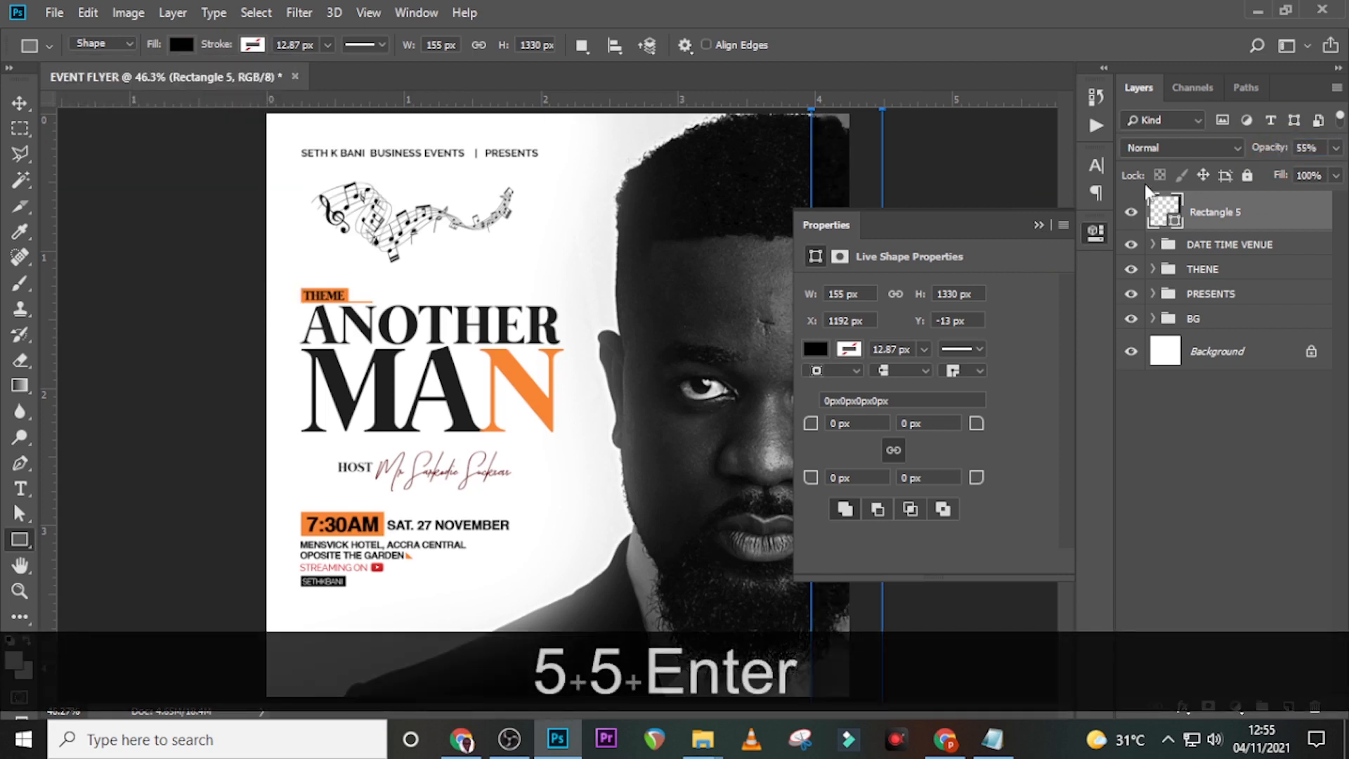
pyautogui.click(1043, 225)
pyautogui.click(1230, 244)
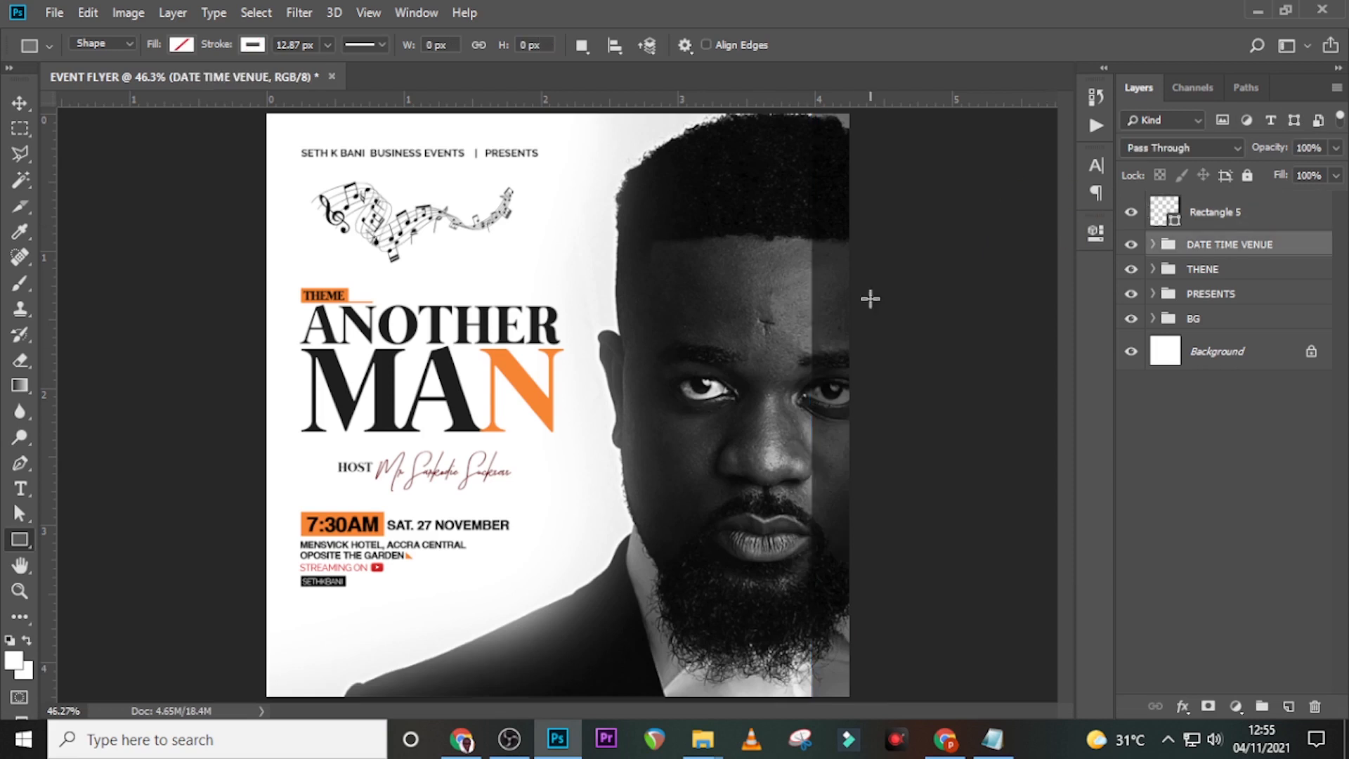
pyautogui.hotkey('ctrl', 'h')
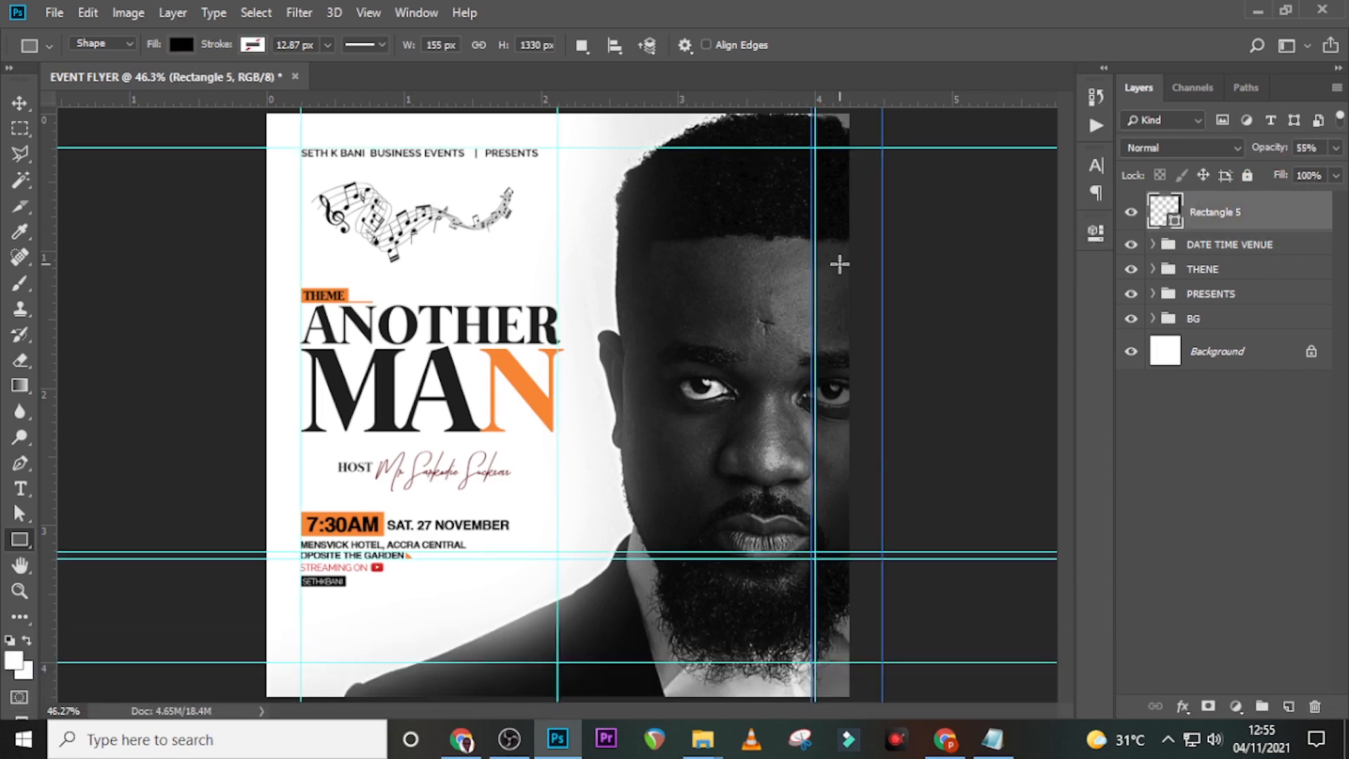
# - Create a text layer with the FOR MORE INFO contact line copied from the notes
pyautogui.press('t')
pyautogui.click(597, 277)
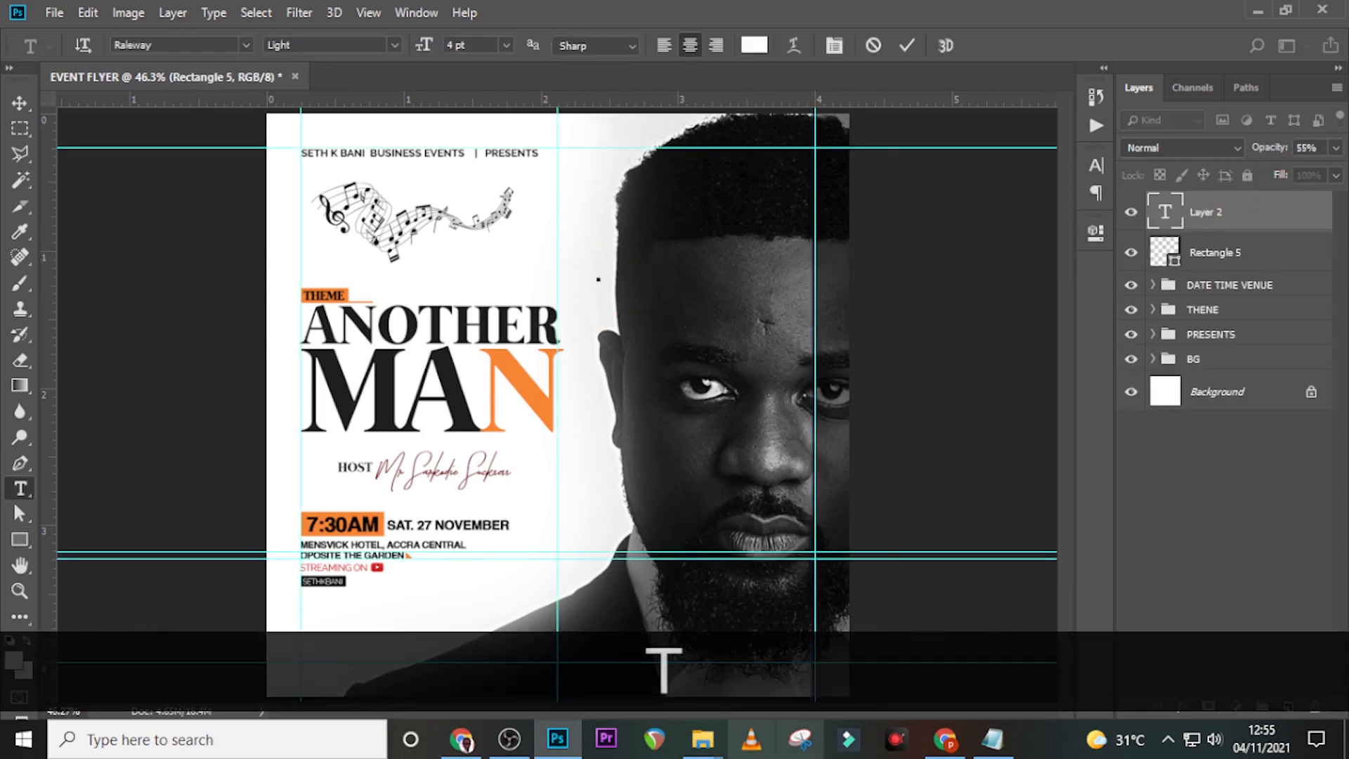
pyautogui.click(992, 740)
pyautogui.moveTo(927, 409); pyautogui.dragTo(668, 409)
pyautogui.hotkey('ctrl', 'c')
pyautogui.click(849, 5)
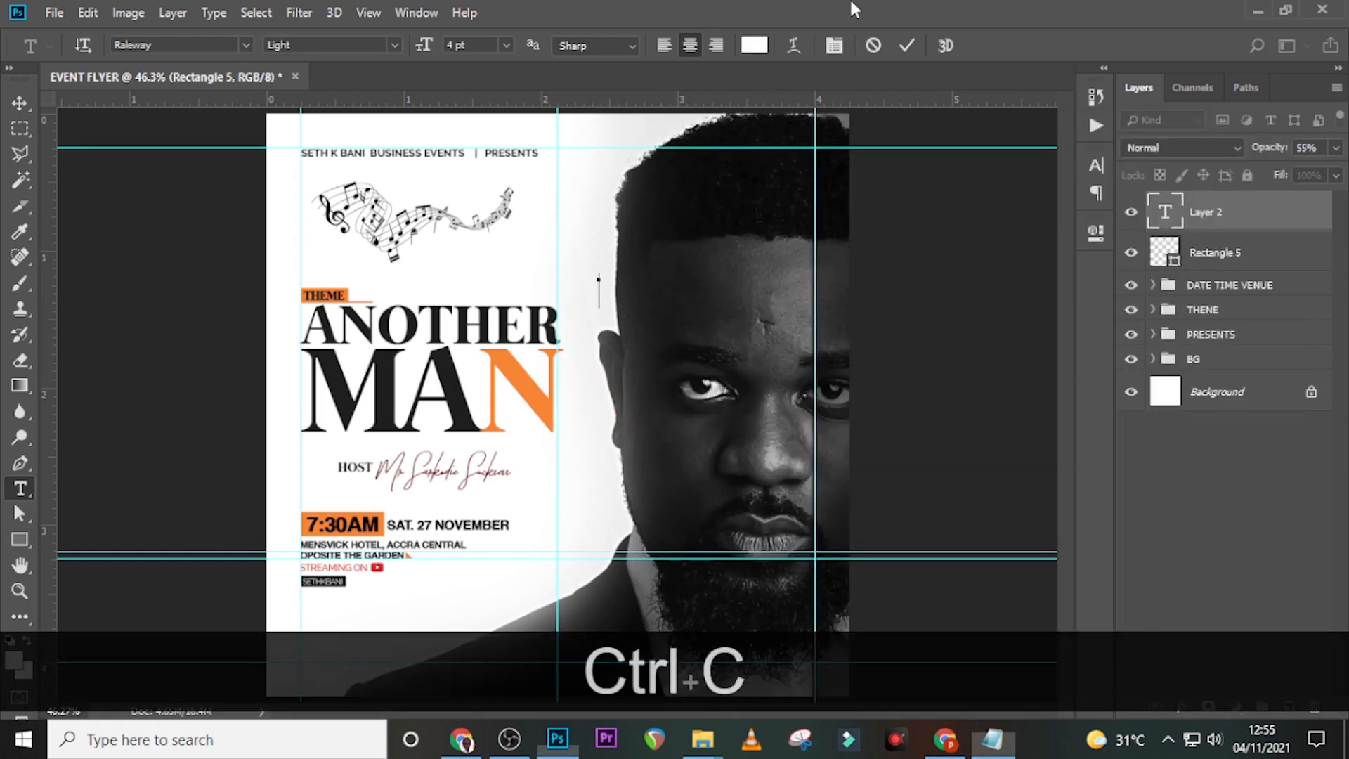
pyautogui.hotkey('ctrl', 'v')
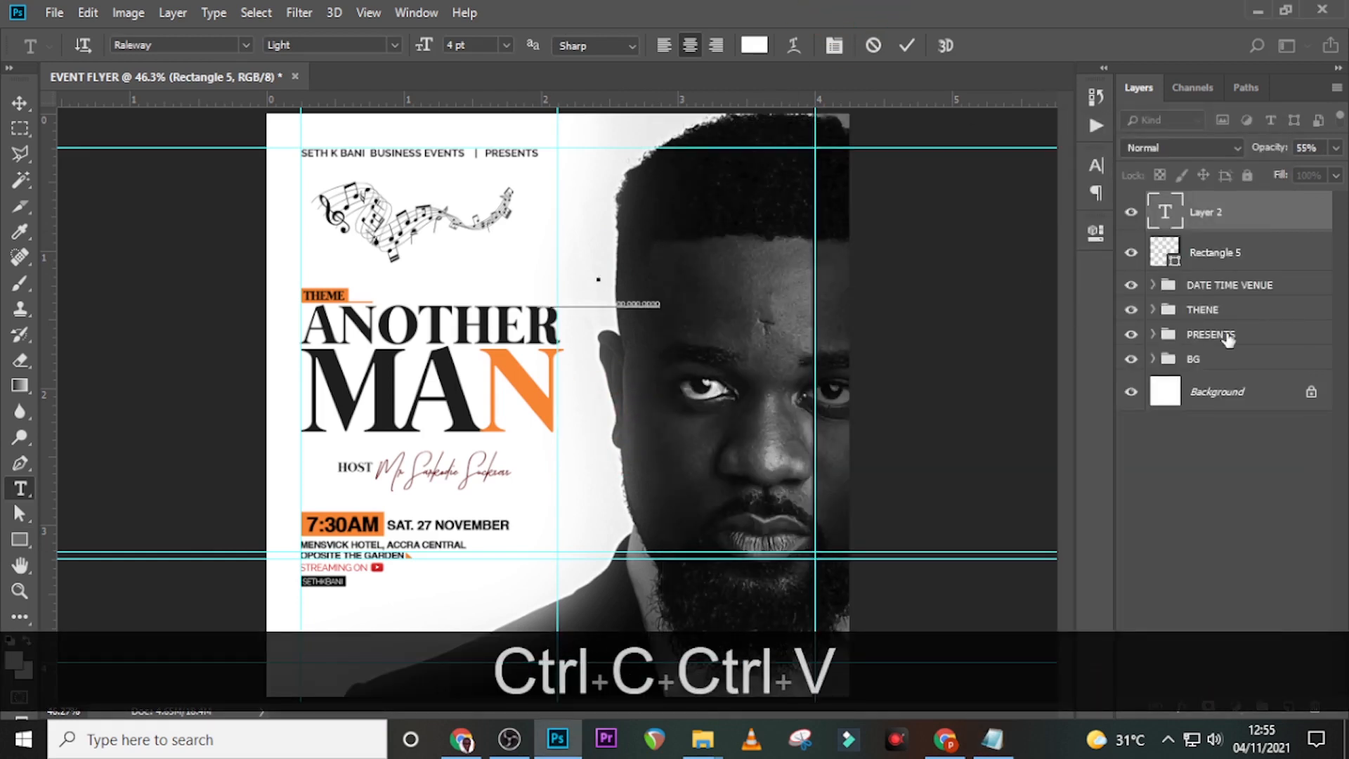
pyautogui.click(1240, 217)
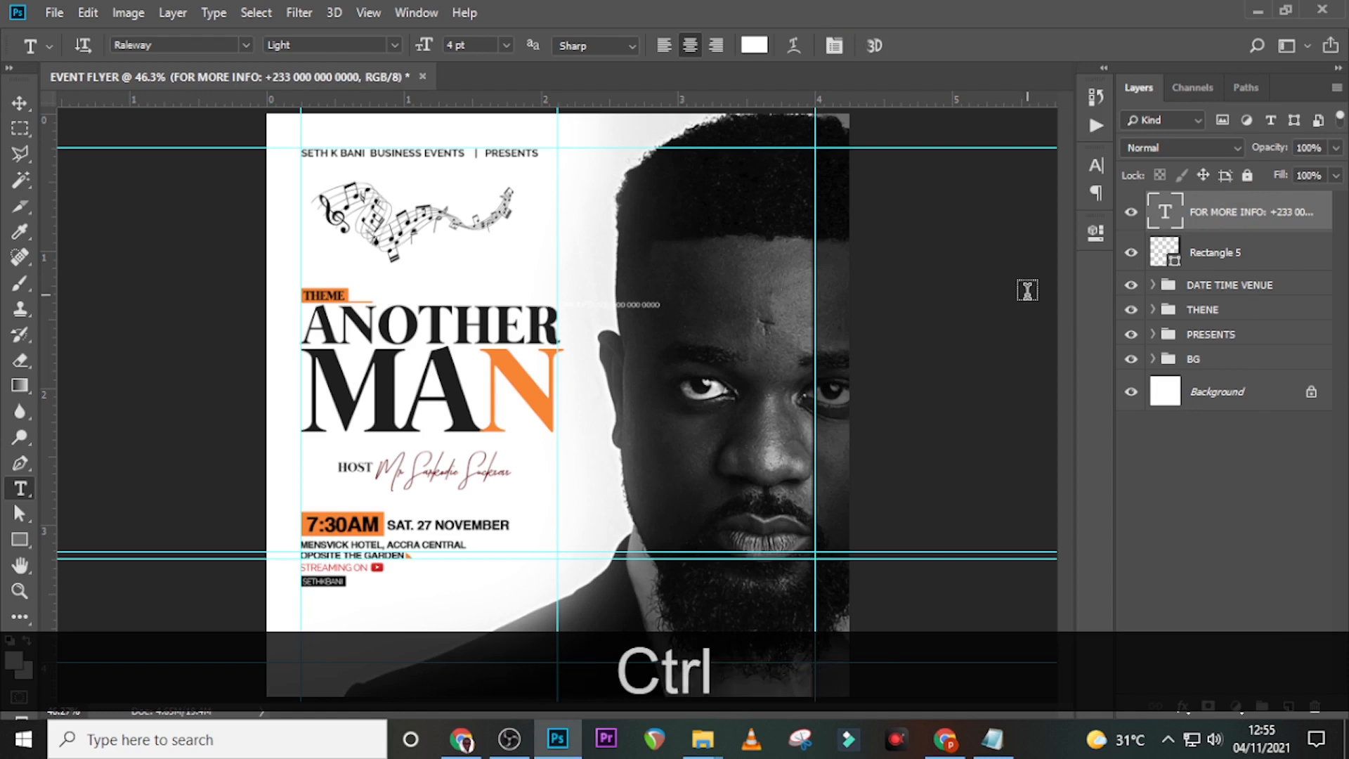
# - Rotate the contact text 90° counter-clockwise and move it to the flyer's right edge
pyautogui.hotkey('ctrl', 't')
pyautogui.rightClick(577, 223)
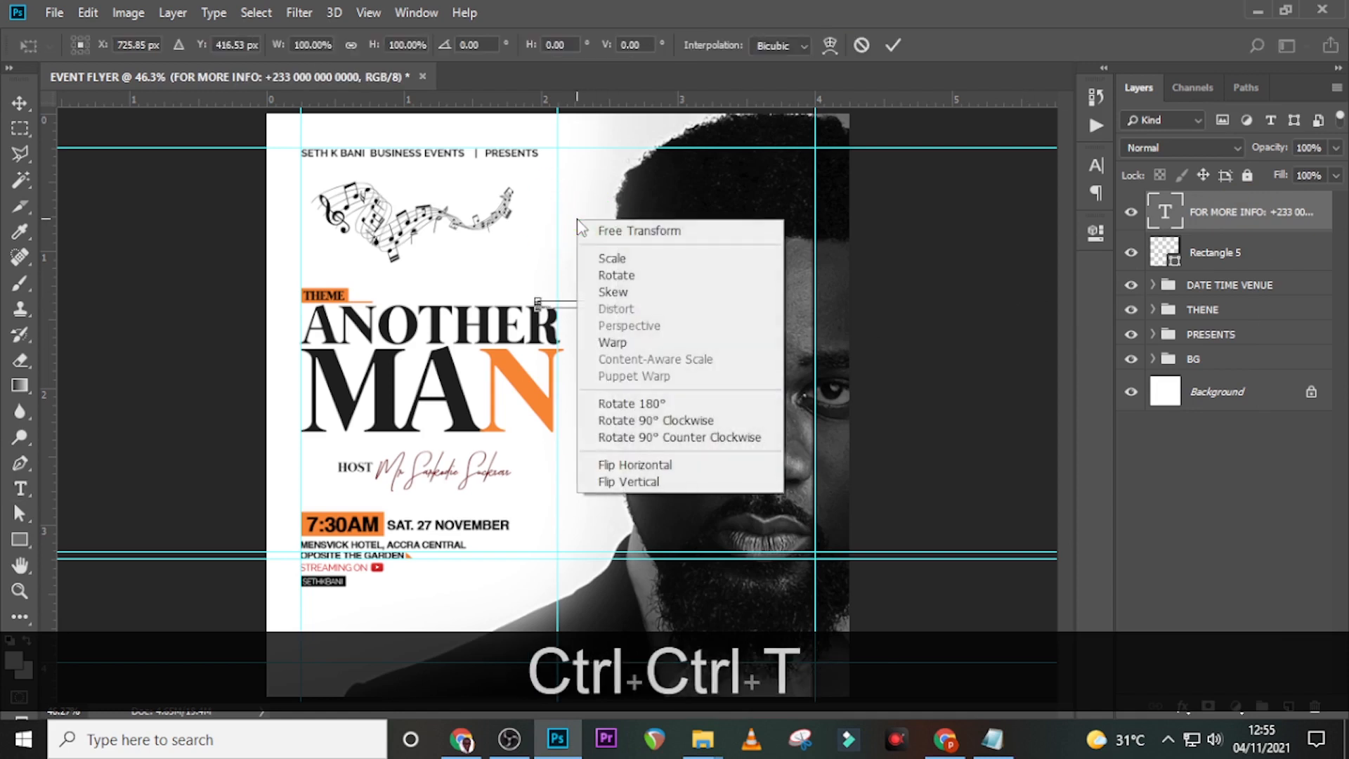
pyautogui.click(673, 439)
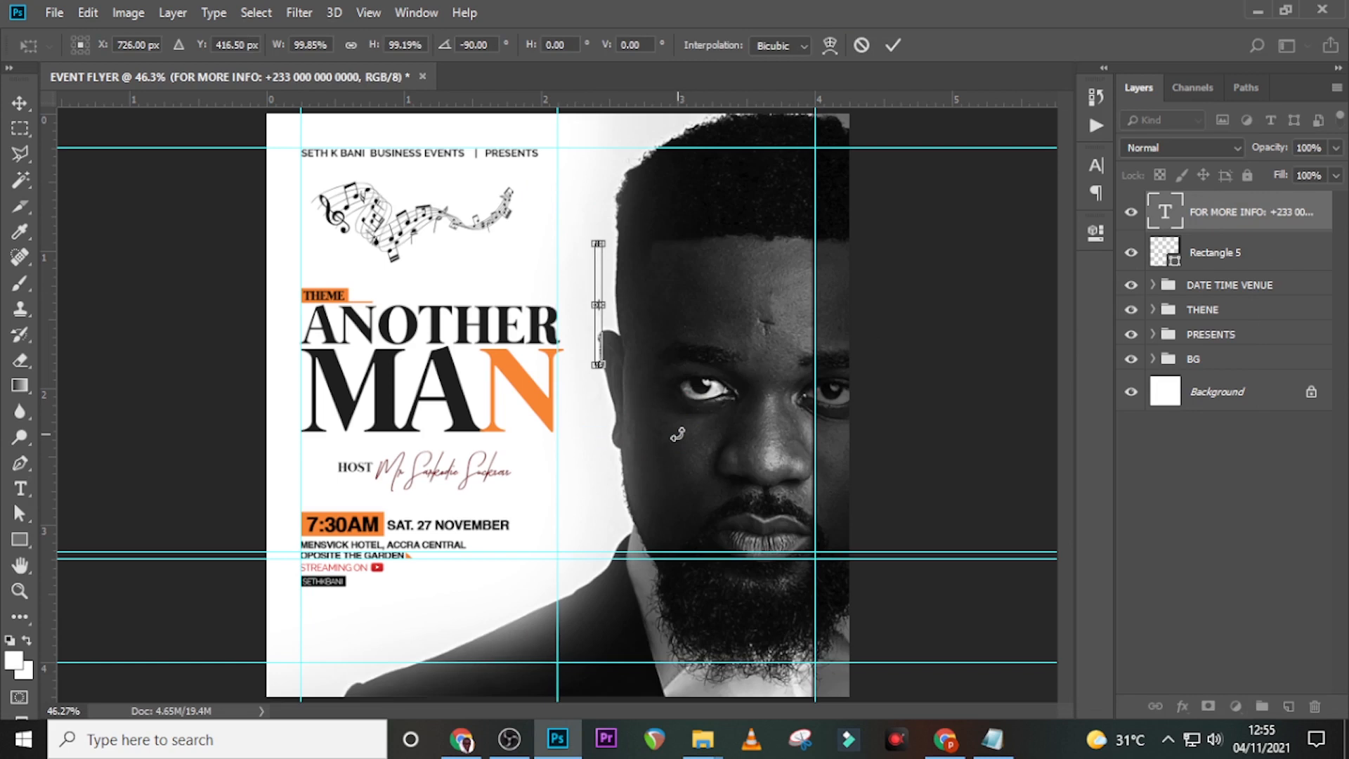
pyautogui.press('Return')
pyautogui.press('v')
pyautogui.moveTo(584, 340); pyautogui.dragTo(838, 365)
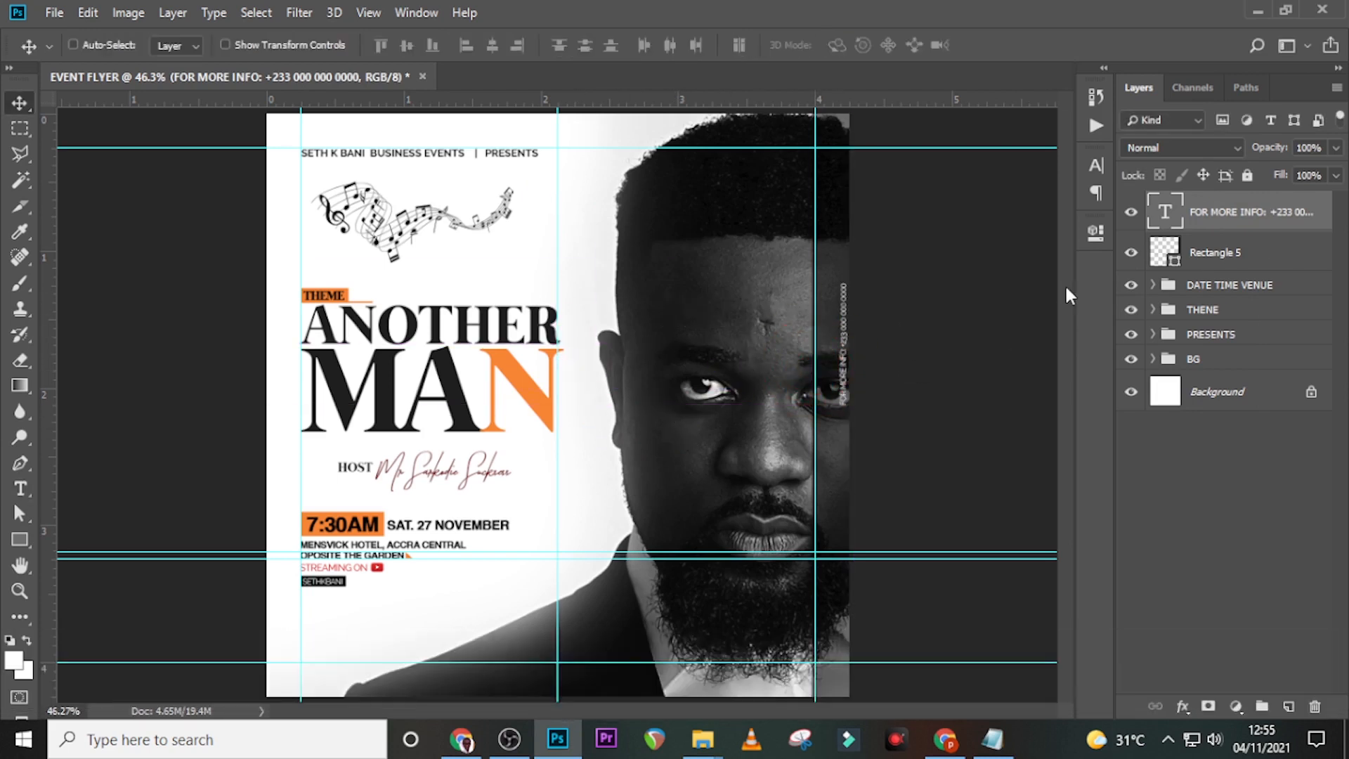
pyautogui.click(1199, 260)
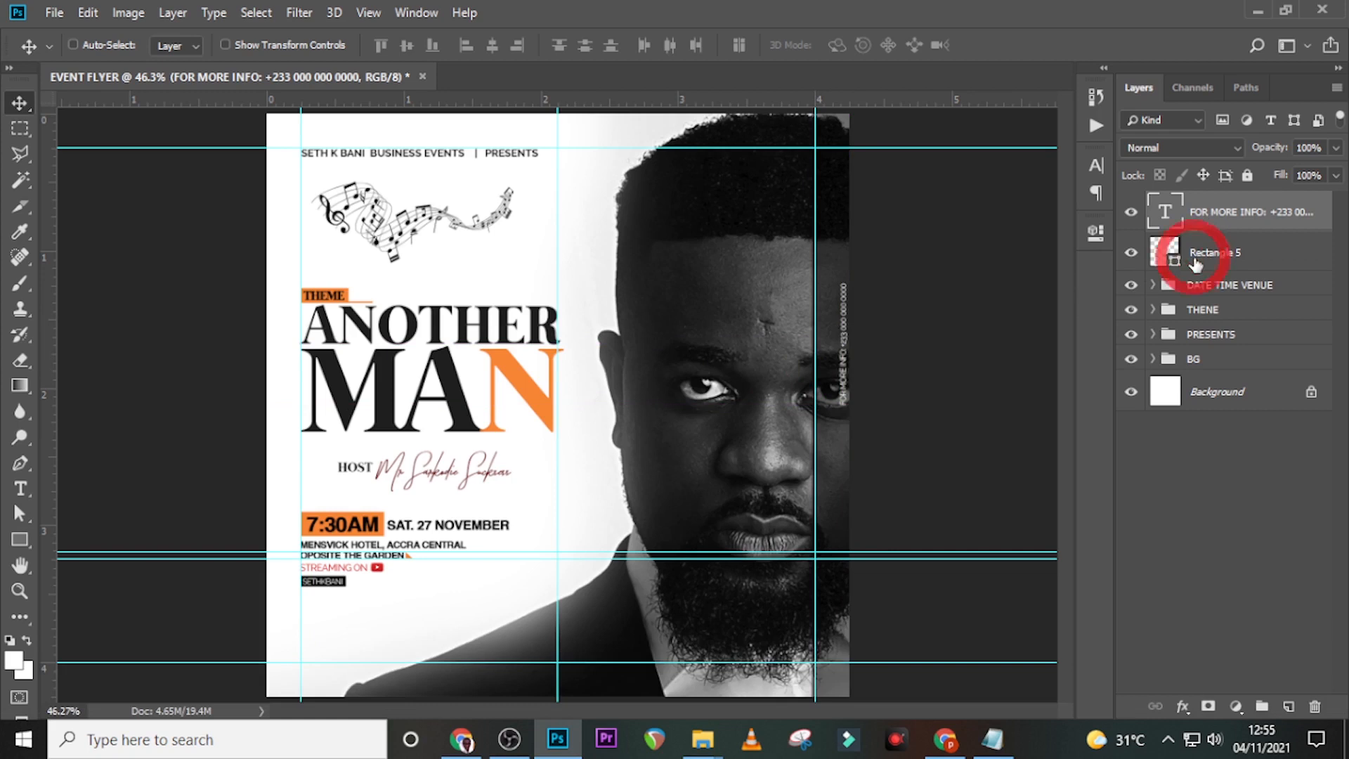
# - Set the contact text's font to Trajan Pro Regular at 6 pt
pyautogui.click(1200, 220)
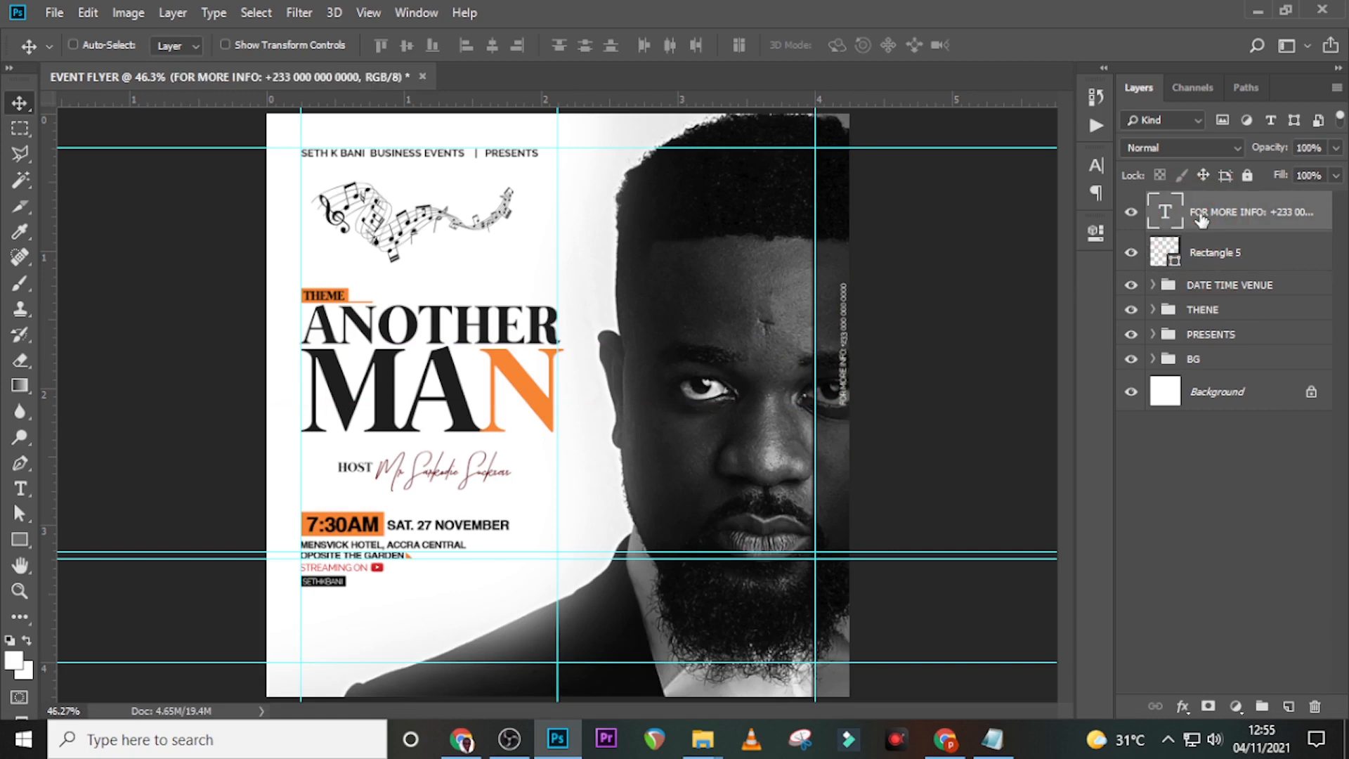
pyautogui.click(1090, 168)
pyautogui.click(949, 187)
pyautogui.write('tra')
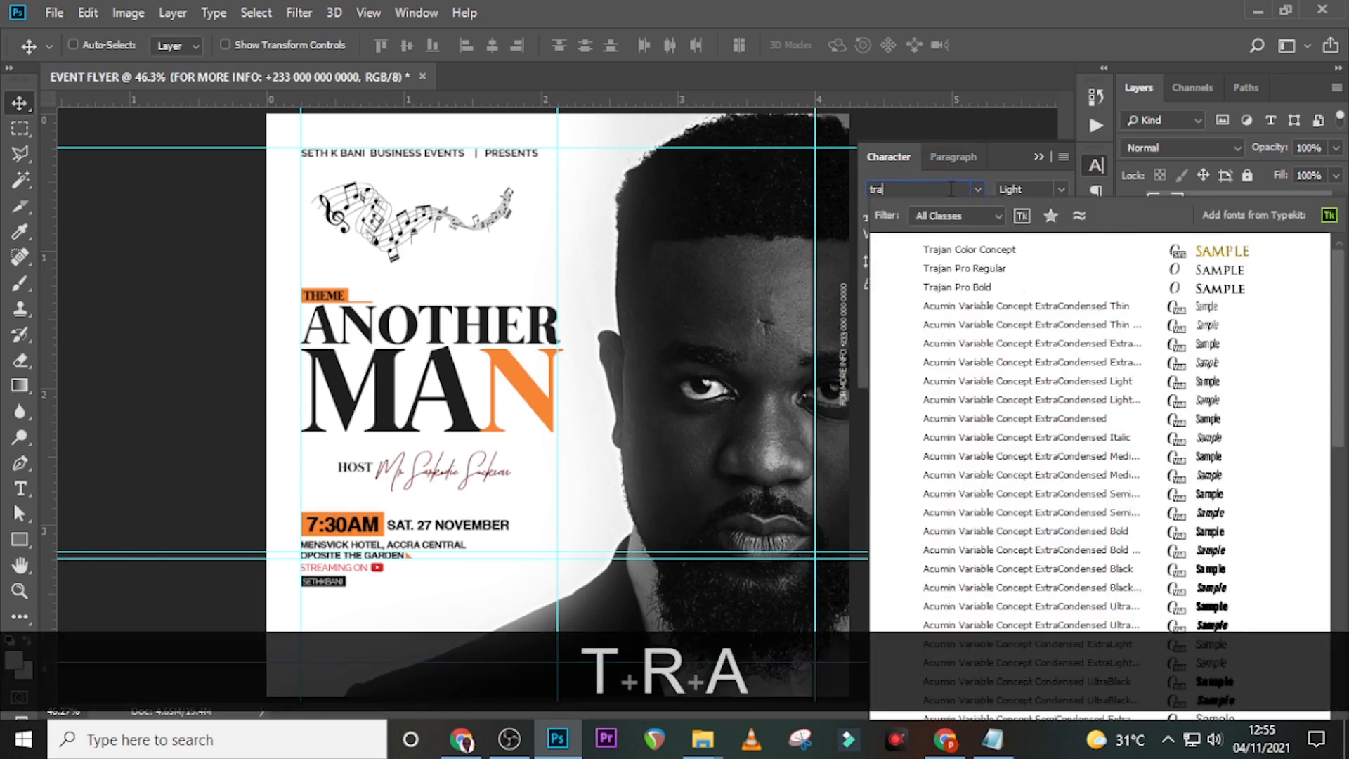
pyautogui.click(970, 267)
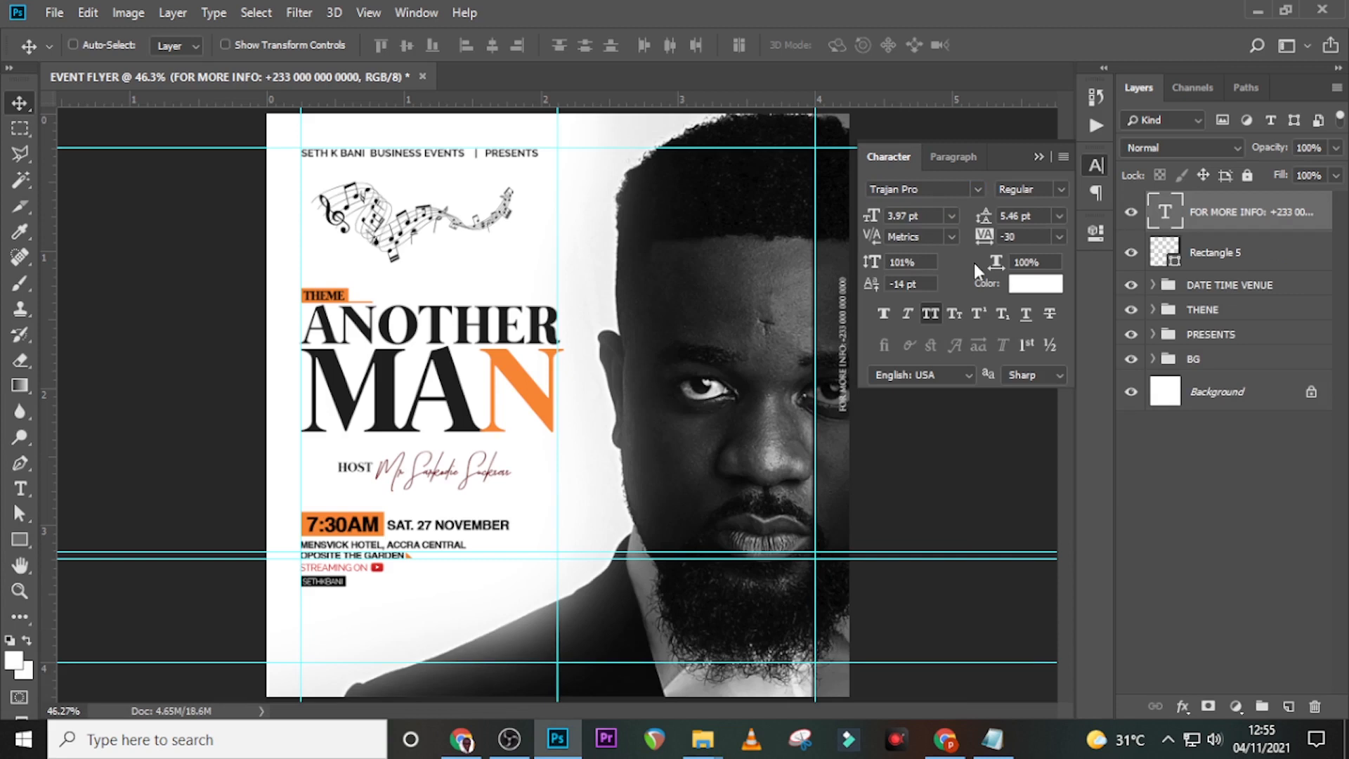
pyautogui.click(921, 216)
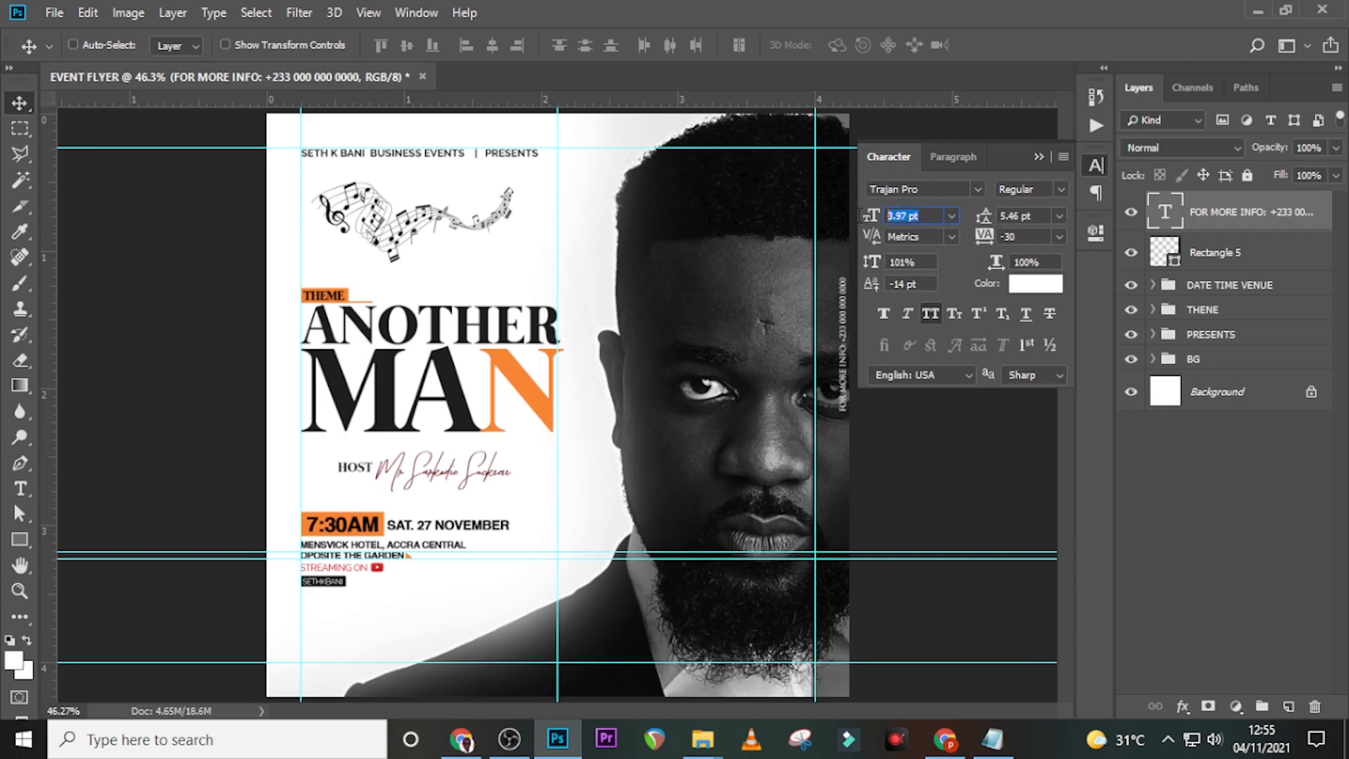
pyautogui.write('6')
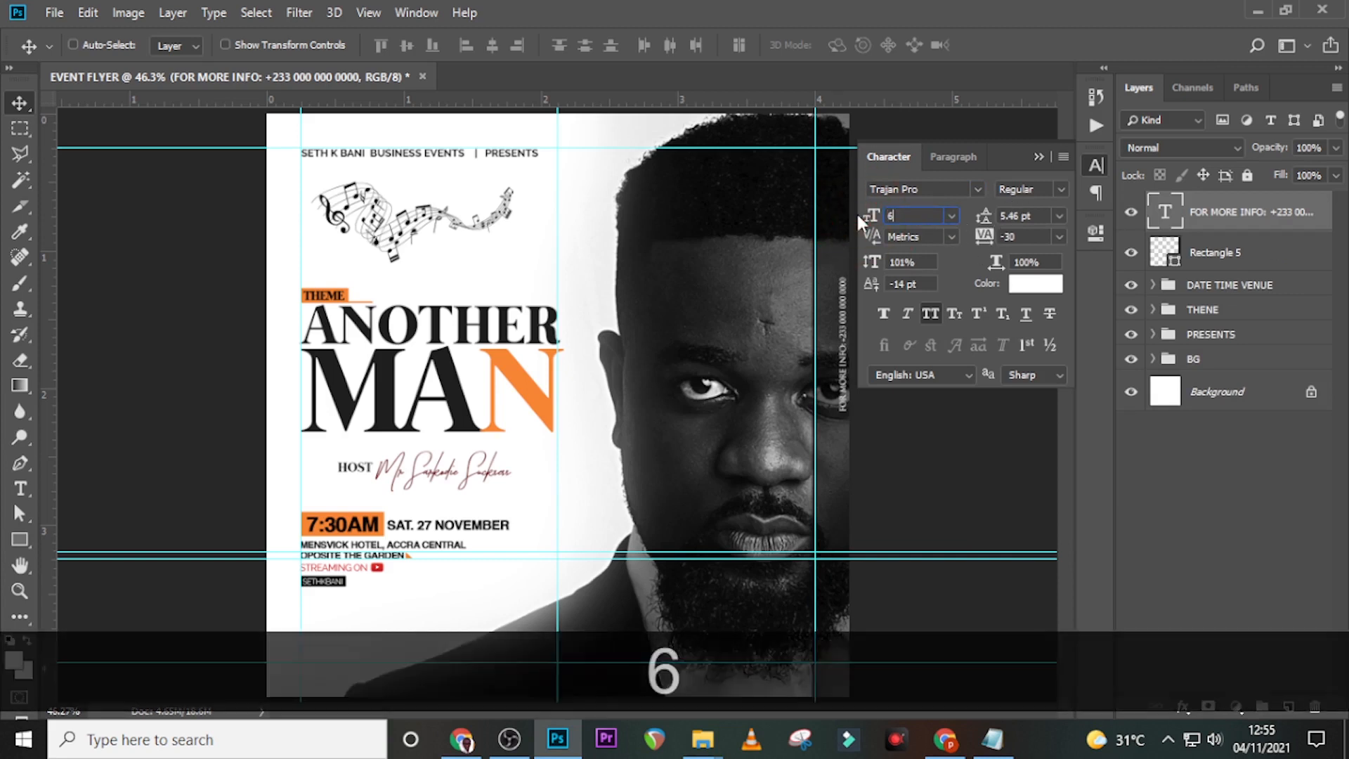
pyautogui.press('Return')
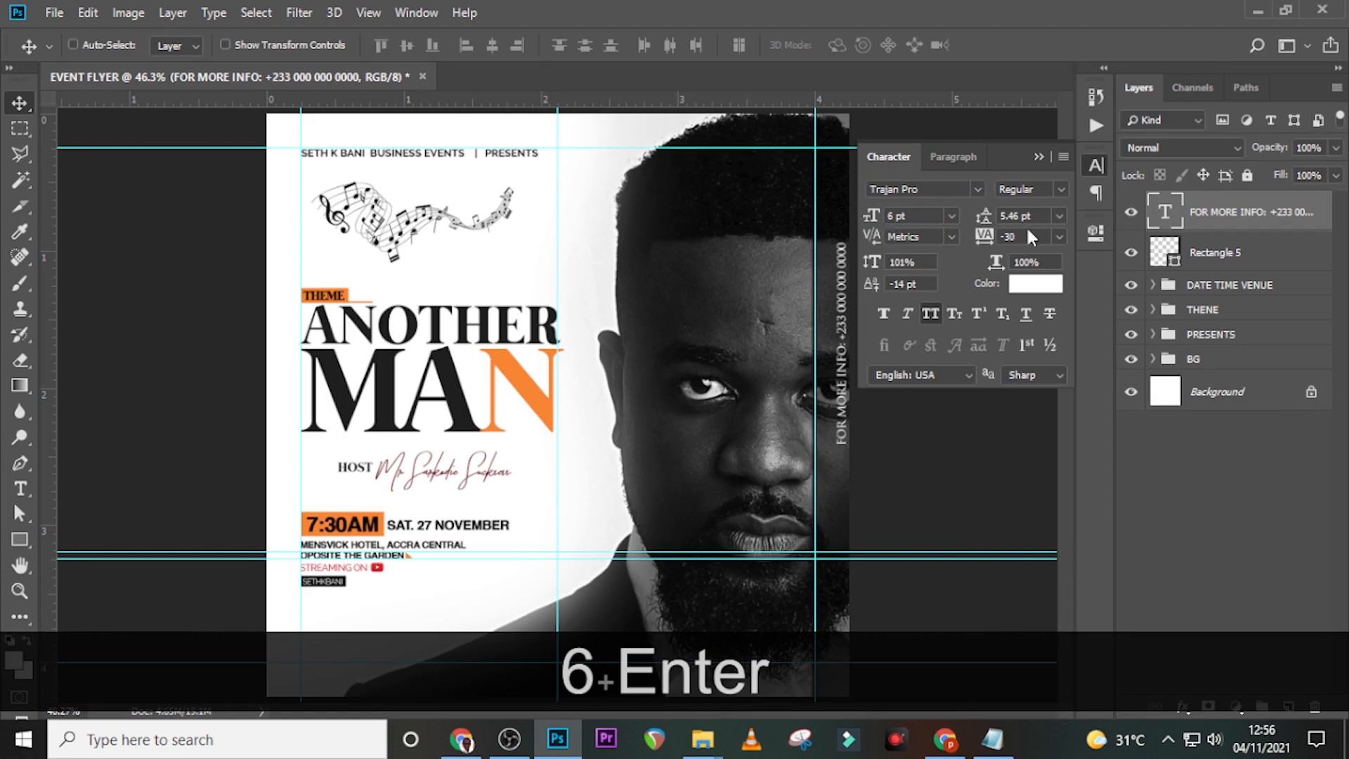
# - Apply 740 tracking and nudge the vertical text down and slightly left along the strip
pyautogui.moveTo(1027, 234); pyautogui.dragTo(937, 230)
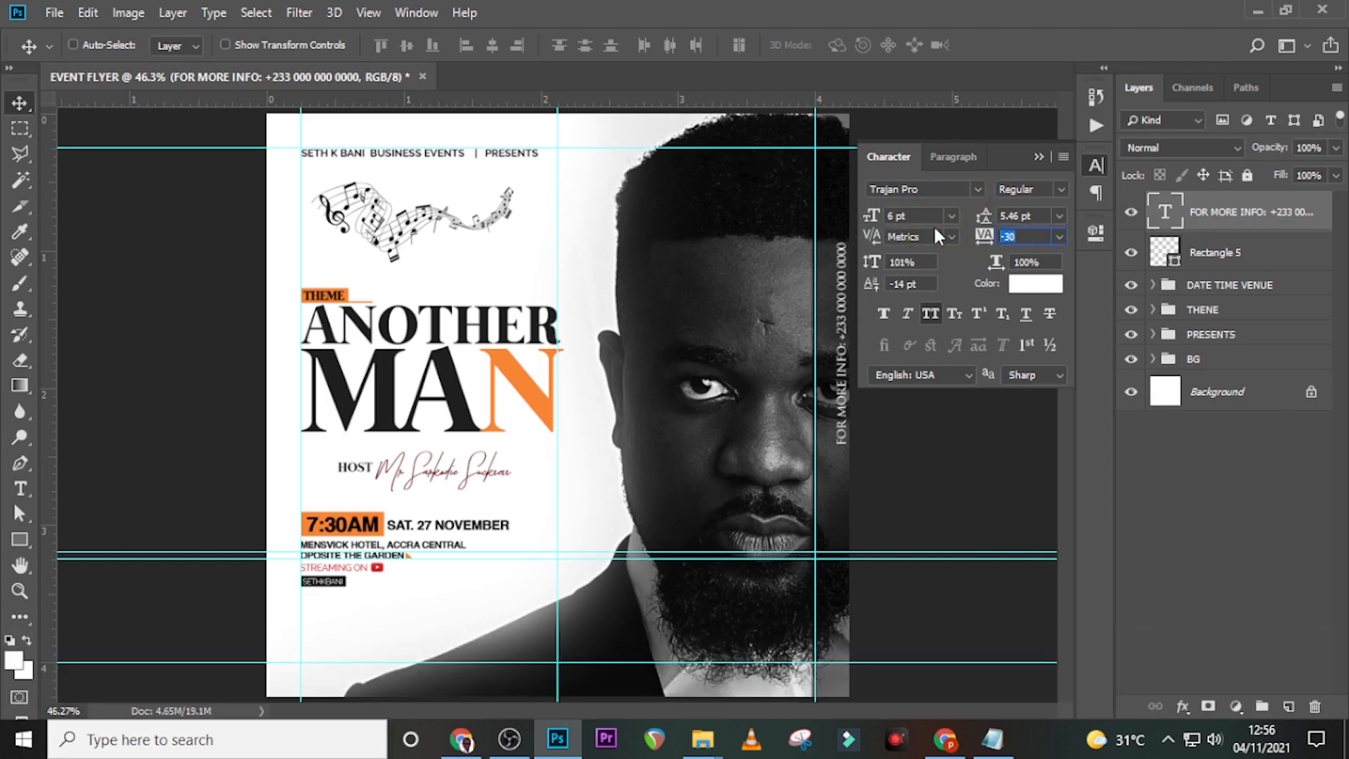
pyautogui.write('740')
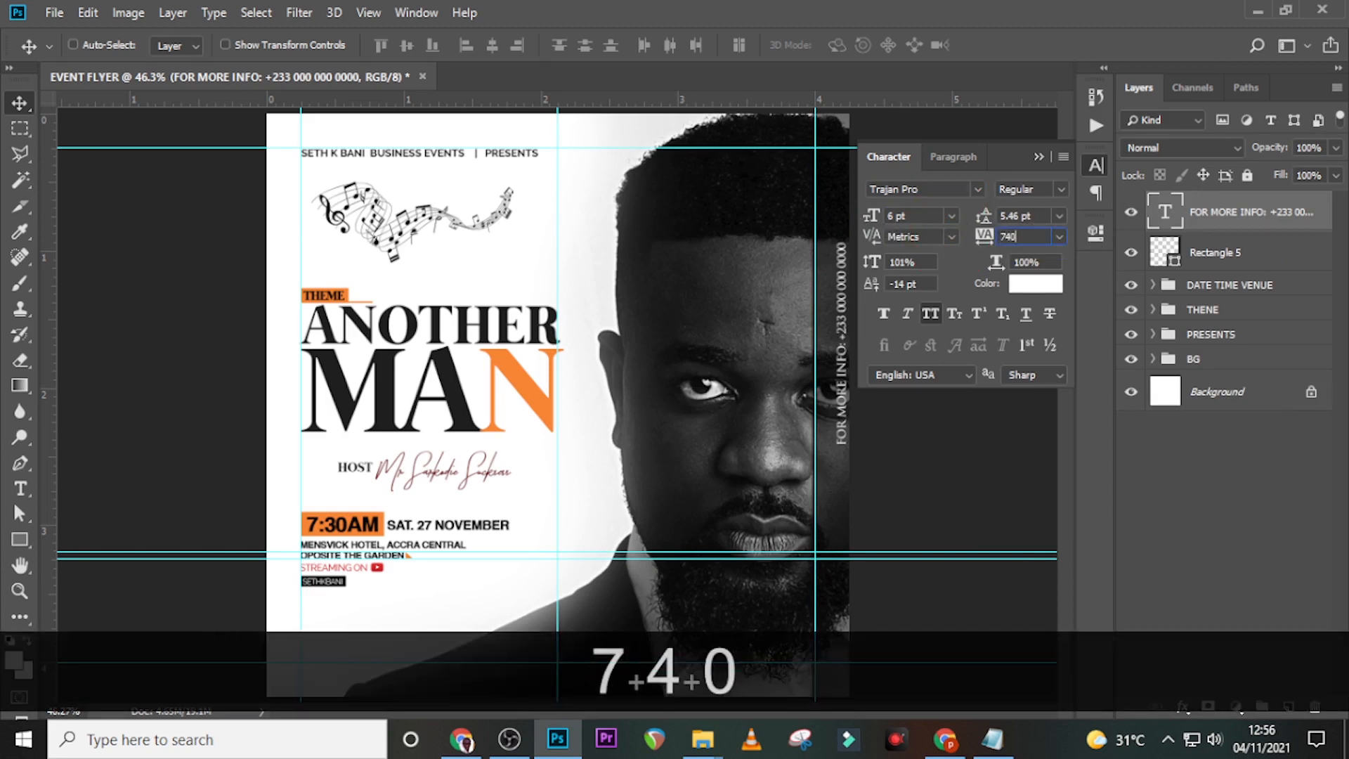
pyautogui.press('Return')
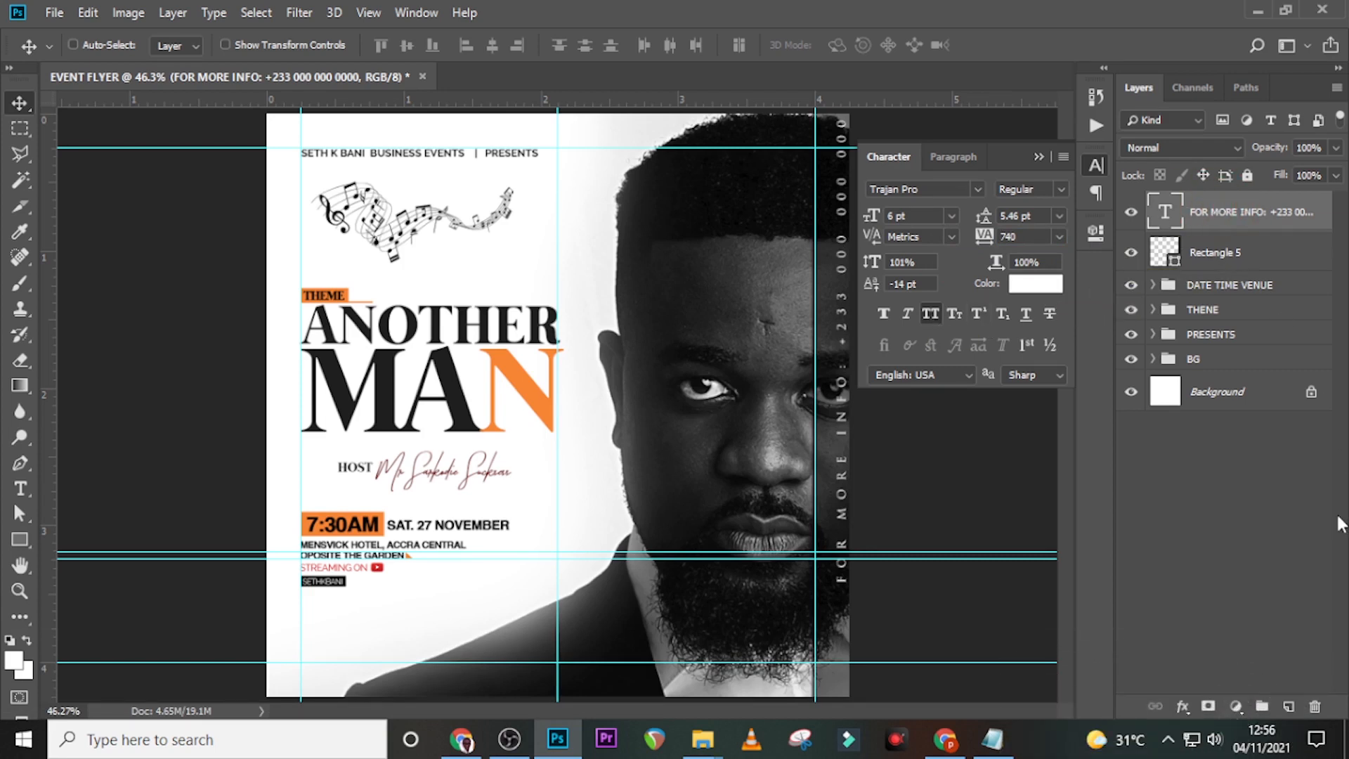
pyautogui.press('Down')
pyautogui.press('Down')
pyautogui.press('Down')
pyautogui.press('Down')
pyautogui.press('Down')
pyautogui.press('Down')
pyautogui.press('Down')
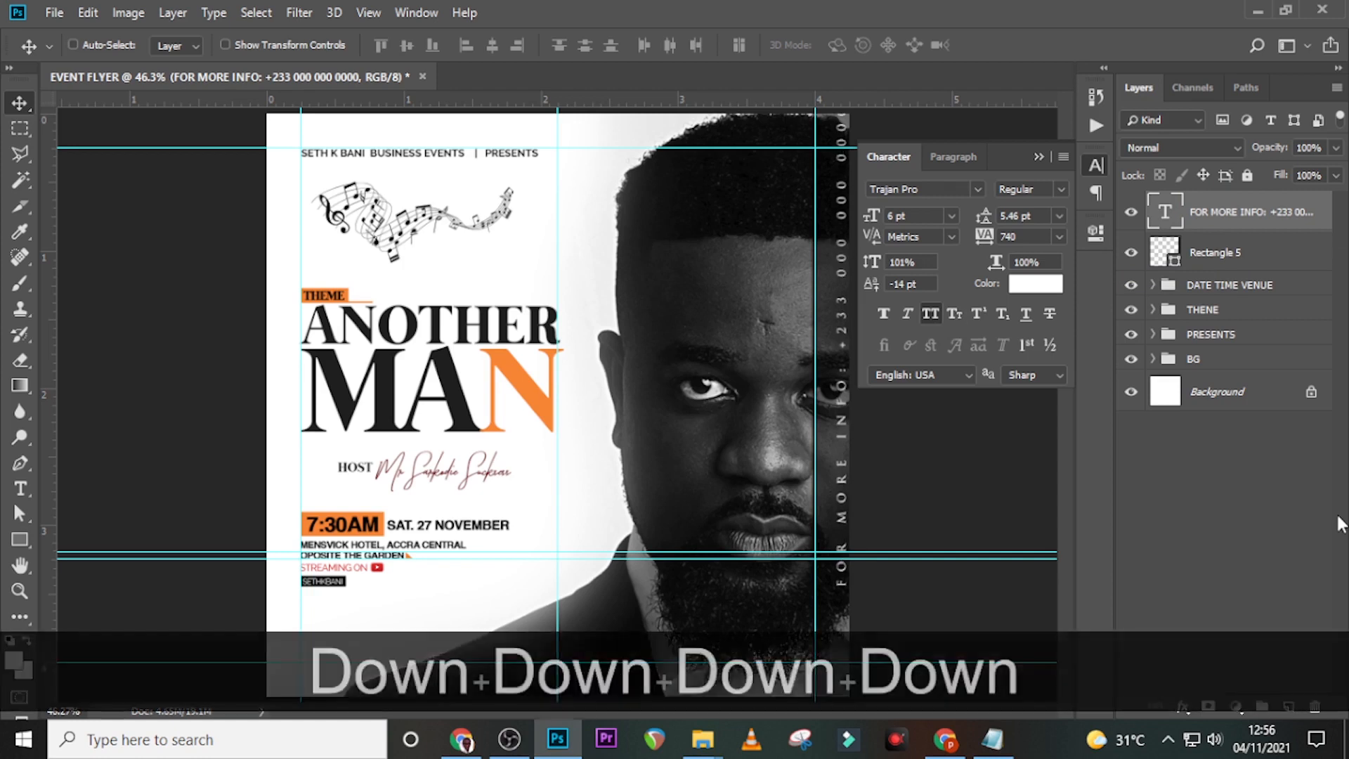
pyautogui.press('Down')
pyautogui.press('Down')
pyautogui.press('Down')
pyautogui.press('Down')
pyautogui.press('Down')
pyautogui.press('Down')
pyautogui.press('Down')
pyautogui.press('Down')
pyautogui.press('Down')
pyautogui.press('Down')
pyautogui.press('Down')
pyautogui.press('Down')
pyautogui.press('Down')
pyautogui.press('Down')
pyautogui.press('Down')
pyautogui.press('Down')
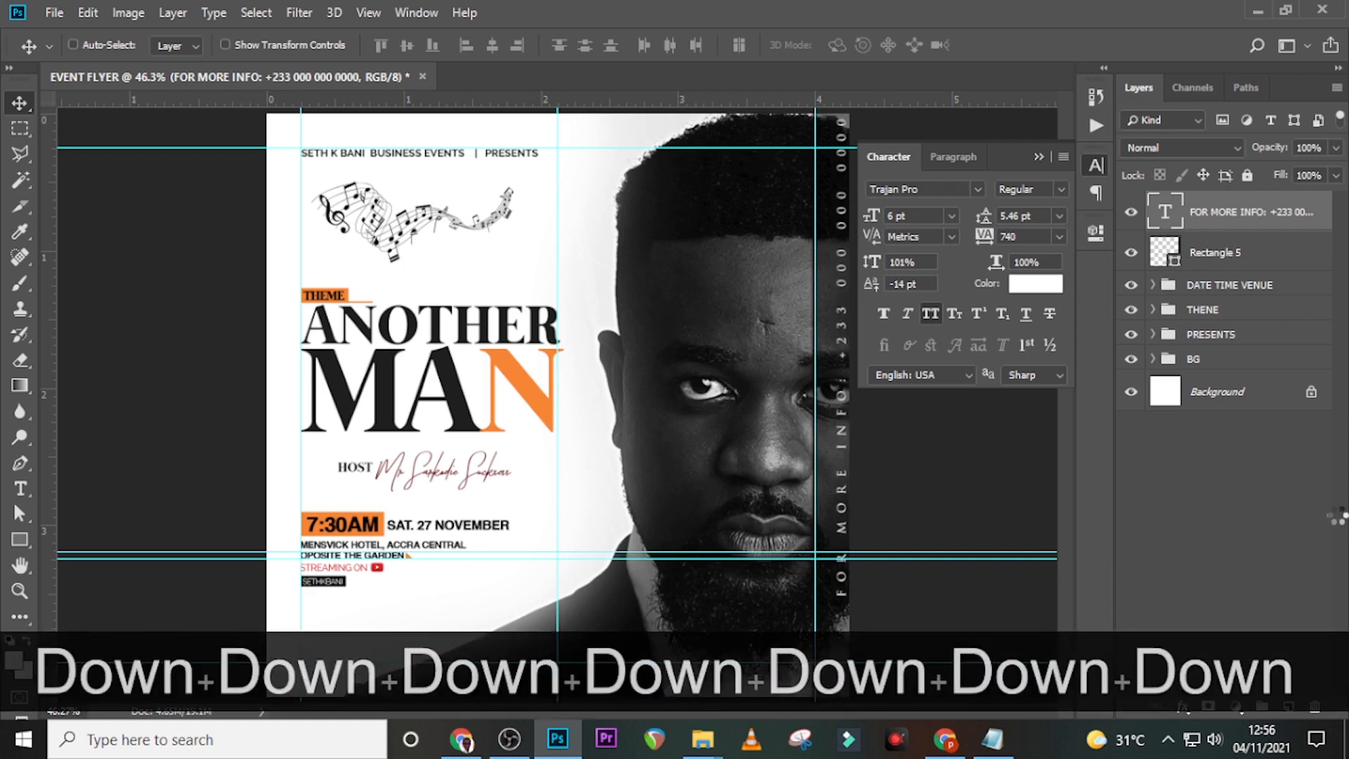
pyautogui.press('Down')
pyautogui.press('Down')
pyautogui.press('Down')
pyautogui.press('Down')
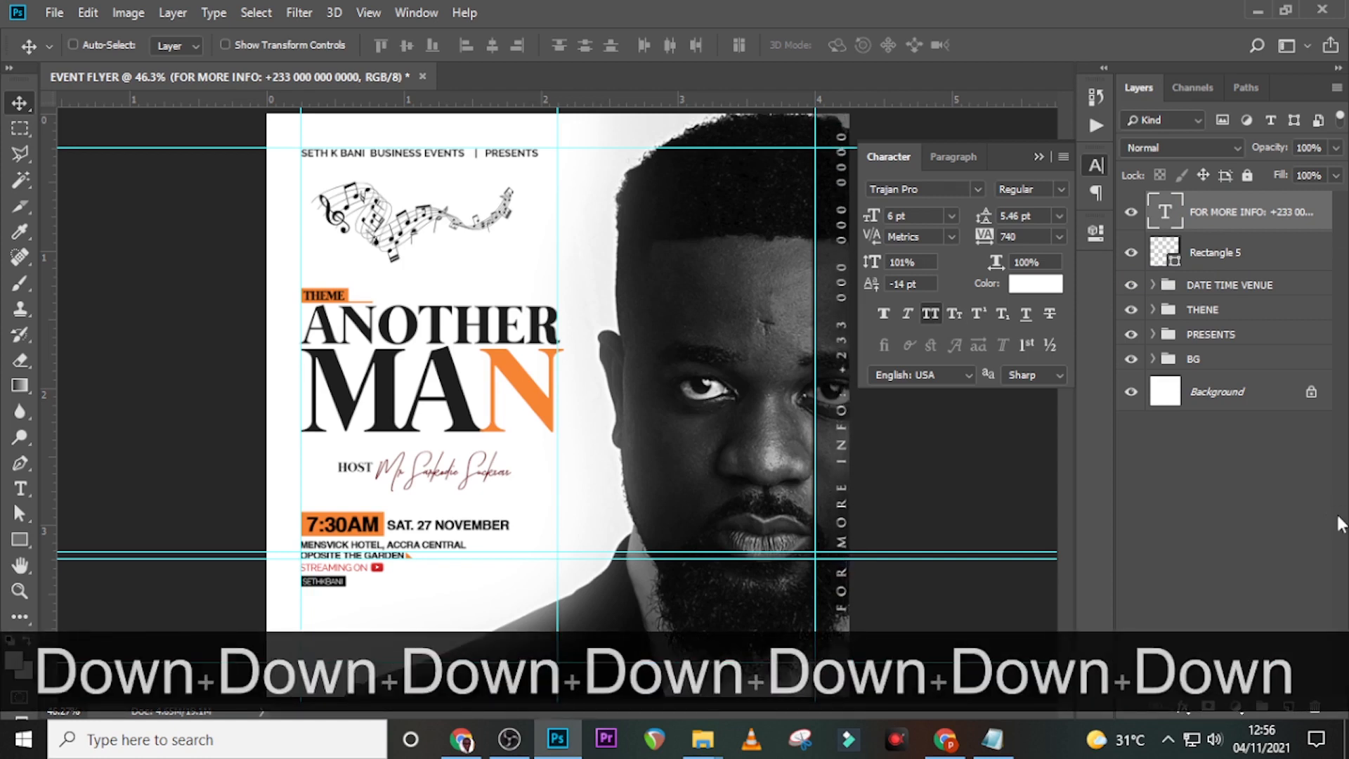
pyautogui.press('Down')
pyautogui.press('Down')
pyautogui.press('Down')
pyautogui.press('Down')
pyautogui.press('Down')
pyautogui.press('Down')
pyautogui.press('Down')
pyautogui.press('Down')
pyautogui.press('Down')
pyautogui.press('Down')
pyautogui.press('Down')
pyautogui.press('Down')
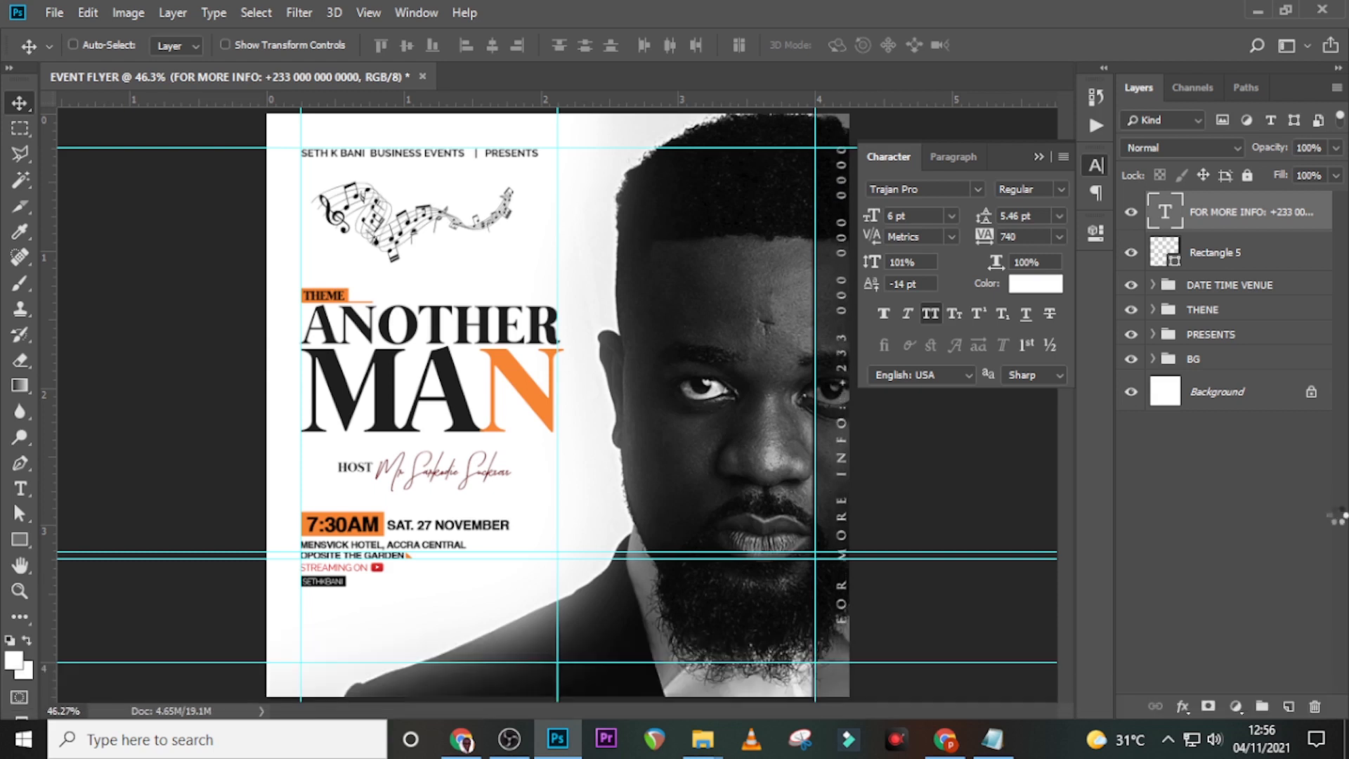
pyautogui.press('Down')
pyautogui.press('Down')
pyautogui.press('Down')
pyautogui.press('Down')
pyautogui.press('Down')
pyautogui.press('Down')
pyautogui.press('Down')
pyautogui.press('Down')
pyautogui.press('Down')
pyautogui.press('Down')
pyautogui.press('Down')
pyautogui.press('Down')
pyautogui.press('Down')
pyautogui.press('Down')
pyautogui.press('Down')
pyautogui.press('Down')
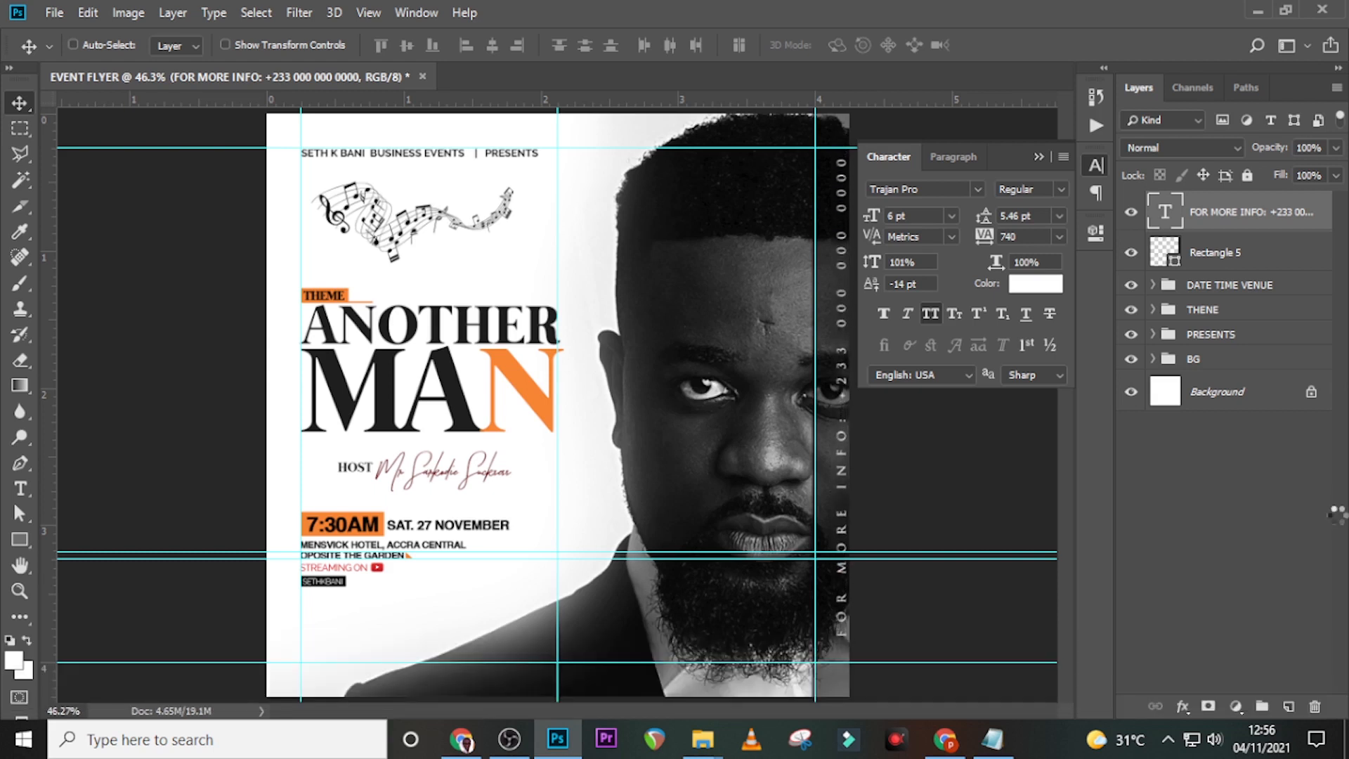
pyautogui.press('Down')
pyautogui.press('Down')
pyautogui.press('Down')
pyautogui.press('Down')
pyautogui.press('Down')
pyautogui.press('Down')
pyautogui.press('Down')
pyautogui.press('Down')
pyautogui.press('Down')
pyautogui.press('Left')
pyautogui.press('Left')
pyautogui.press('Left')
pyautogui.press('Left')
pyautogui.press('Left')
pyautogui.press('Left')
pyautogui.press('Left')
pyautogui.press('Left')
pyautogui.press('Left')
pyautogui.press('Left')
pyautogui.press('Left')
pyautogui.press('Left')
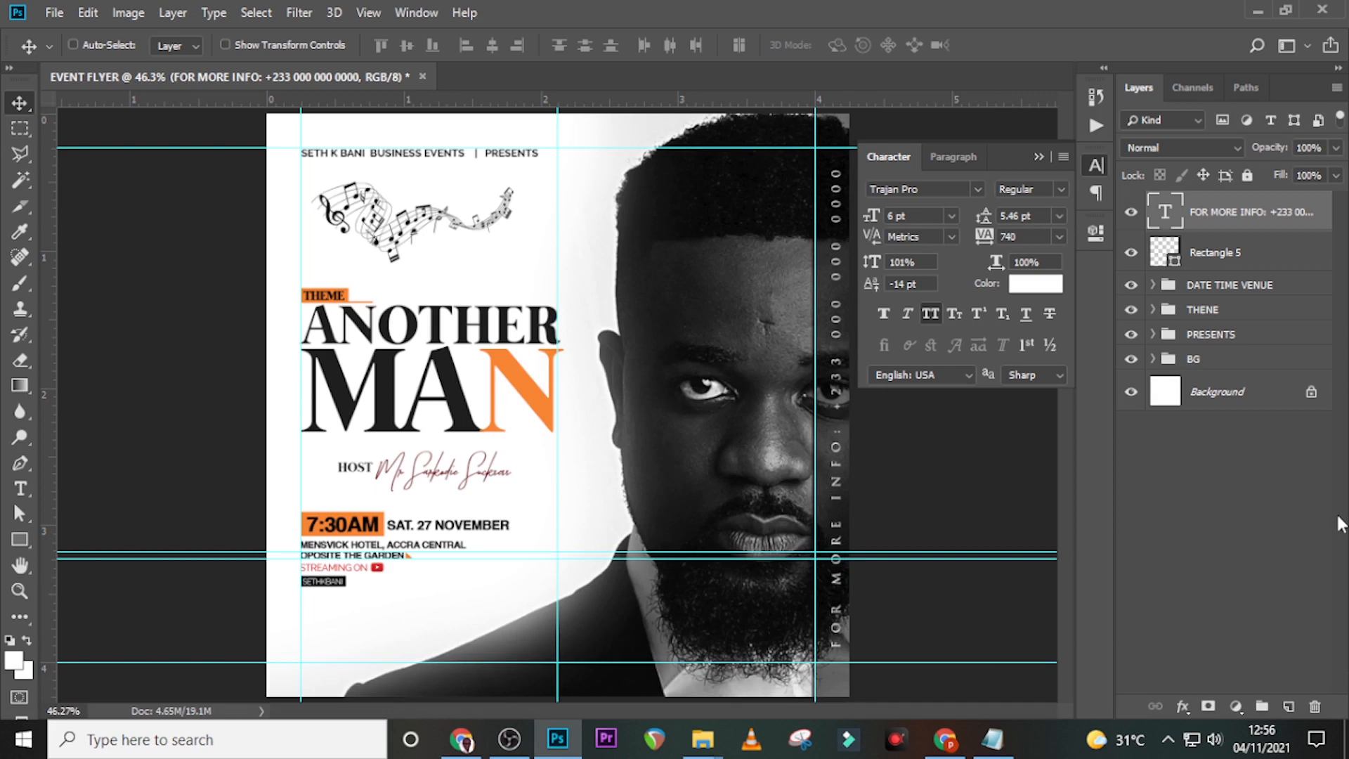
pyautogui.hotkey('ctrl', ';')
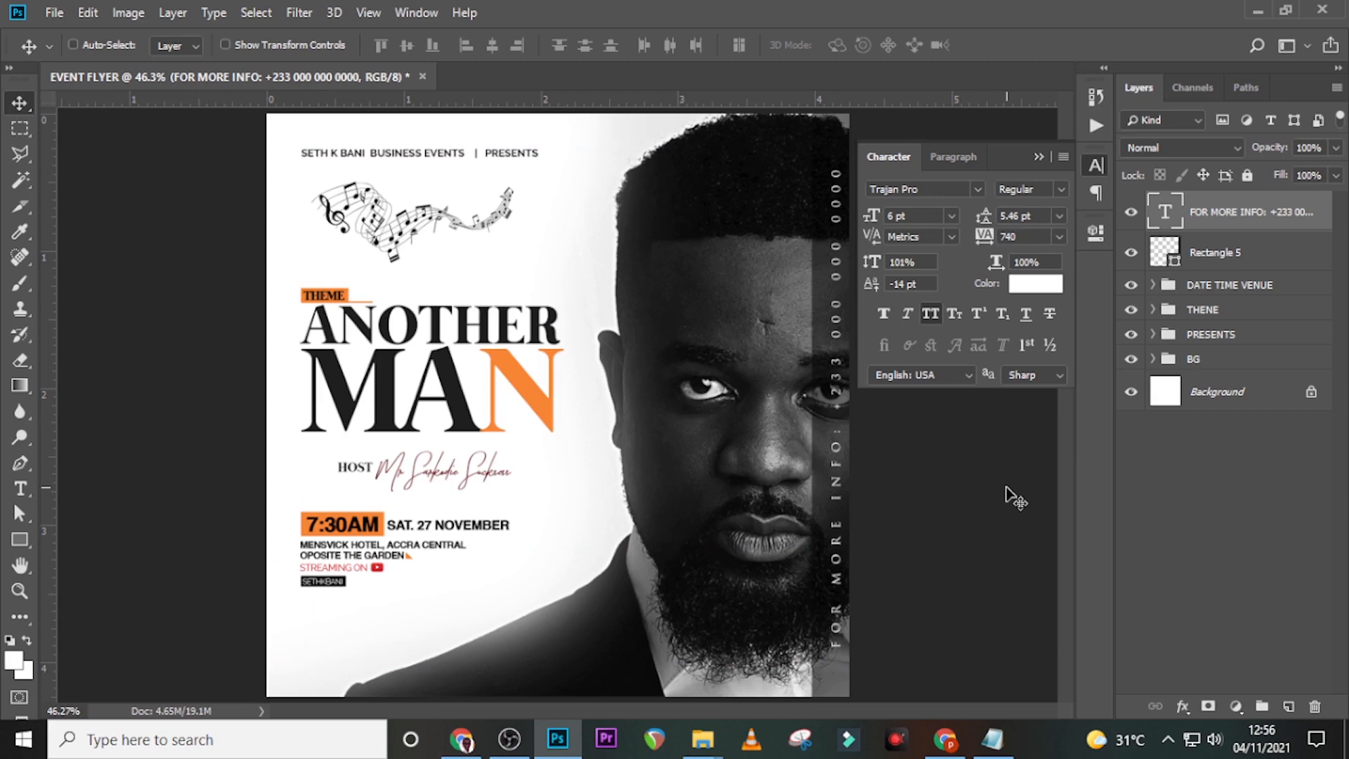
# - Add a 1 px black Stroke layer style at 100% opacity to the vertical FOR MORE INFO text
pyautogui.click(1318, 230)
pyautogui.doubleClick(1318, 230)
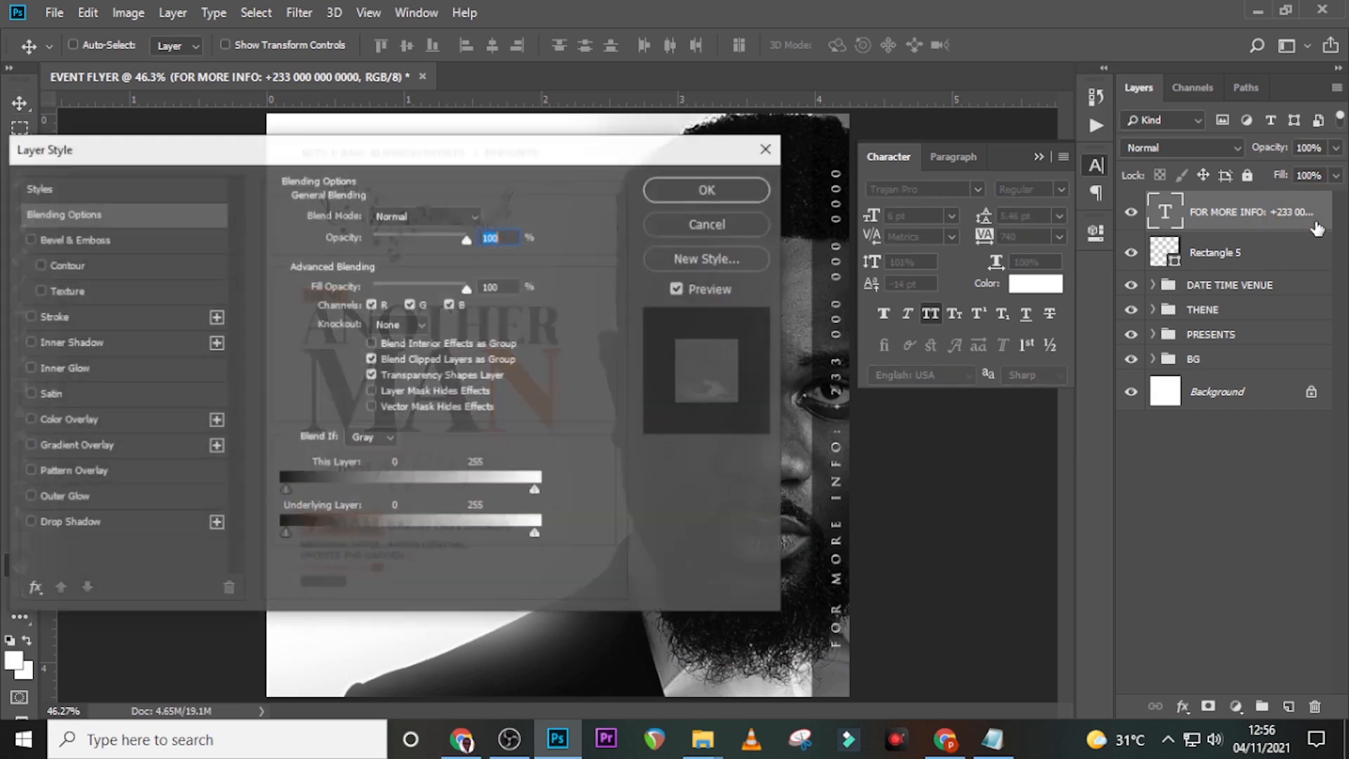
pyautogui.moveTo(312, 160); pyautogui.dragTo(440, 160)
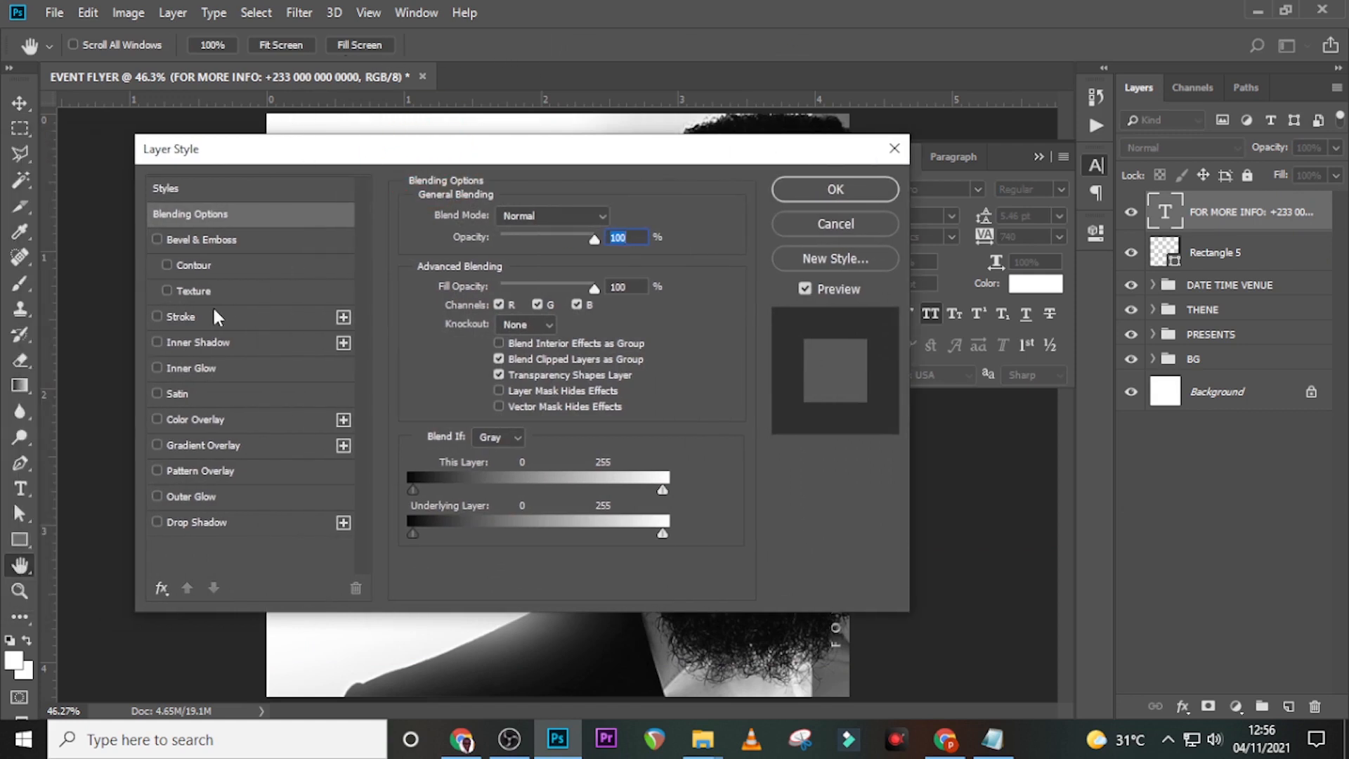
pyautogui.click(202, 312)
pyautogui.click(614, 212)
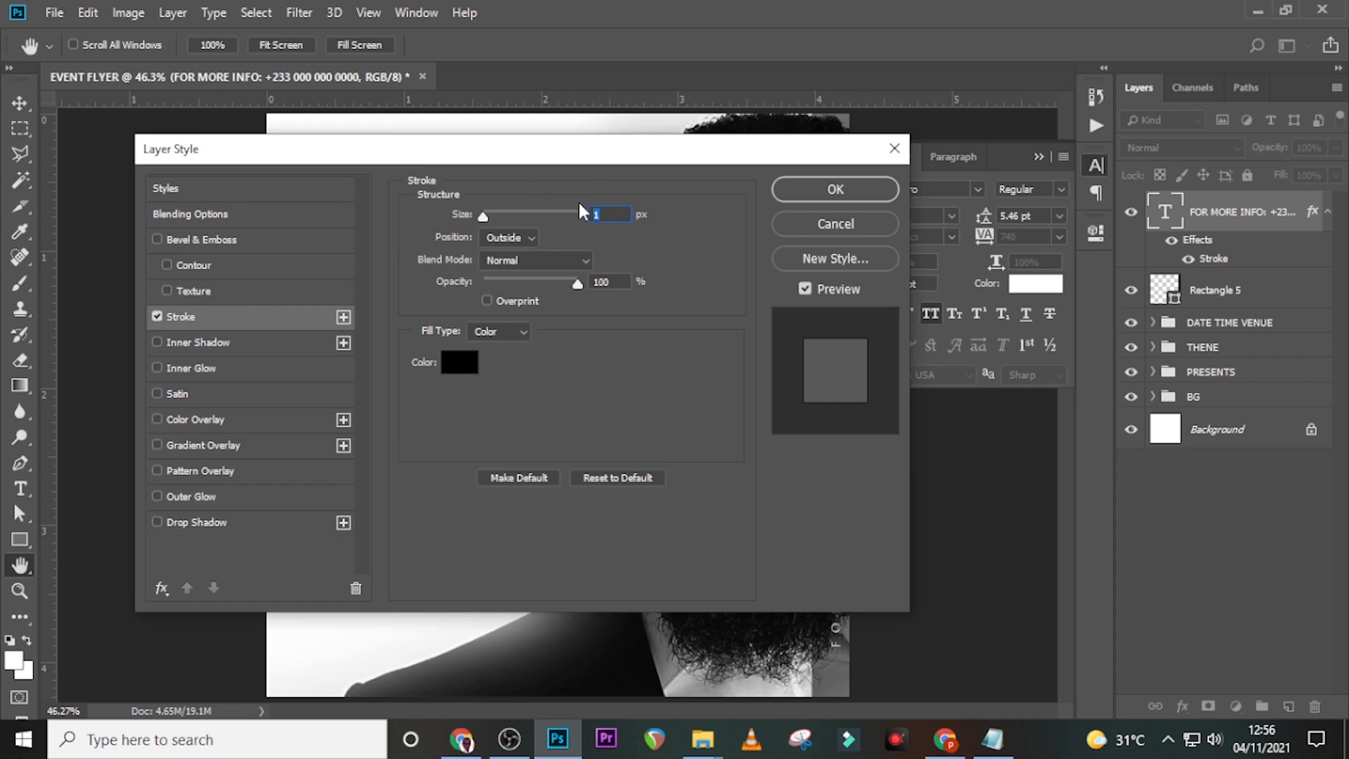
pyautogui.click(461, 365)
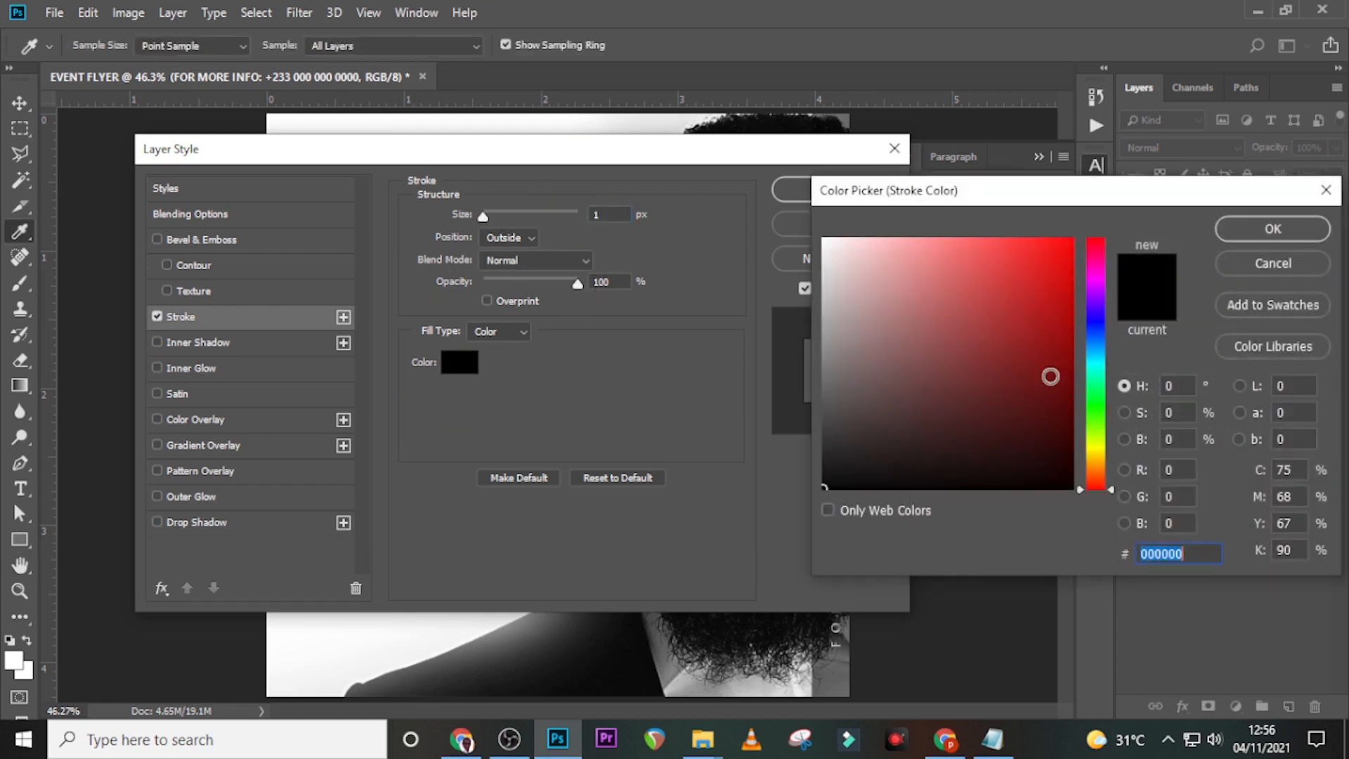
pyautogui.click(1265, 232)
pyautogui.click(606, 282)
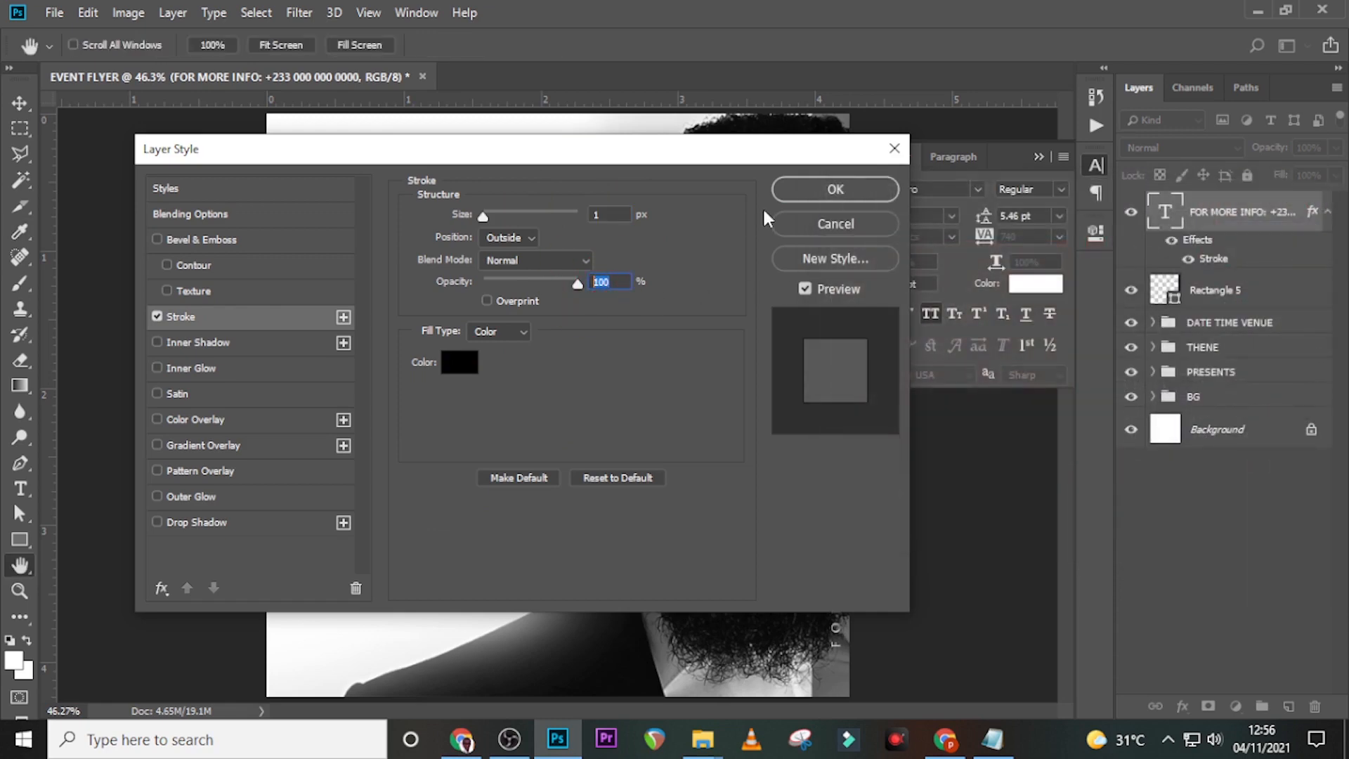
pyautogui.click(840, 191)
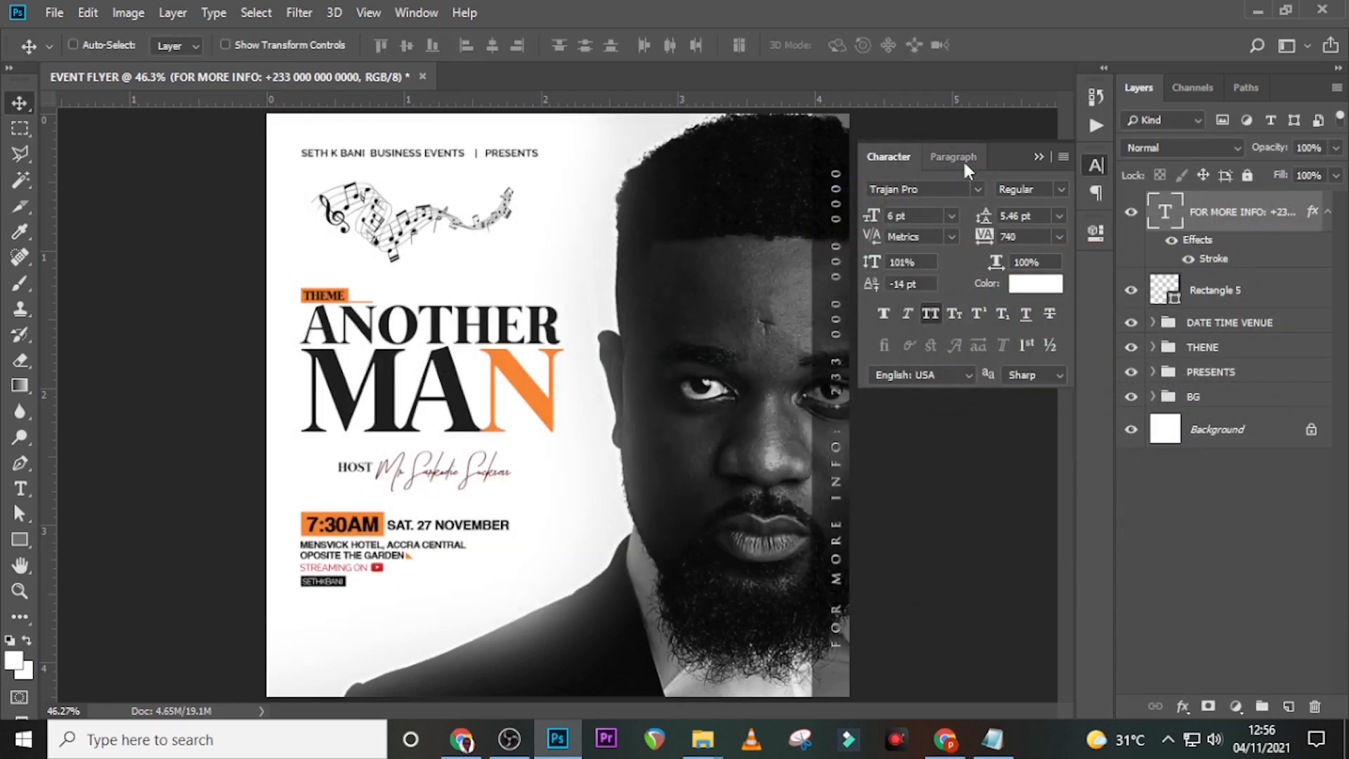
# - Collapse the effects list and Character panel, show guides, and drag off the two venue-line guides
pyautogui.click(1327, 213)
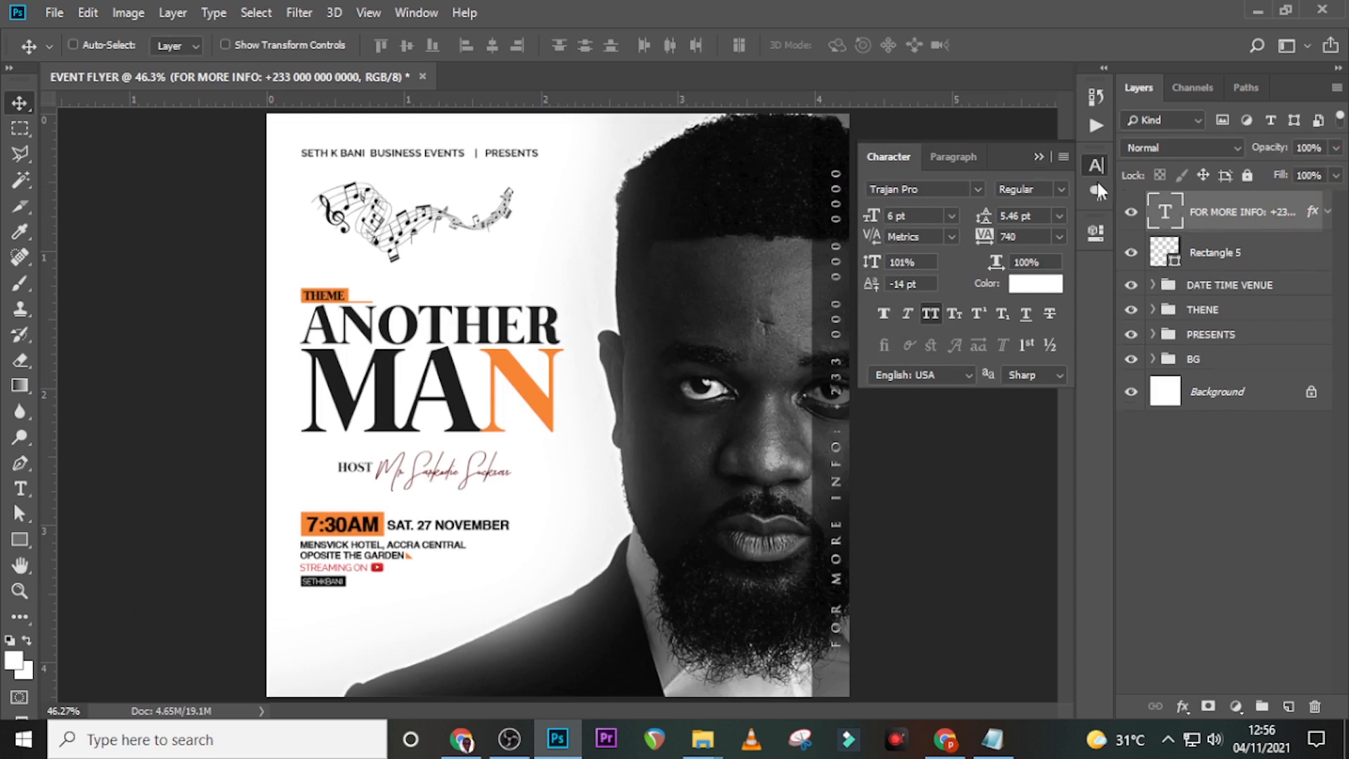
pyautogui.click(1037, 158)
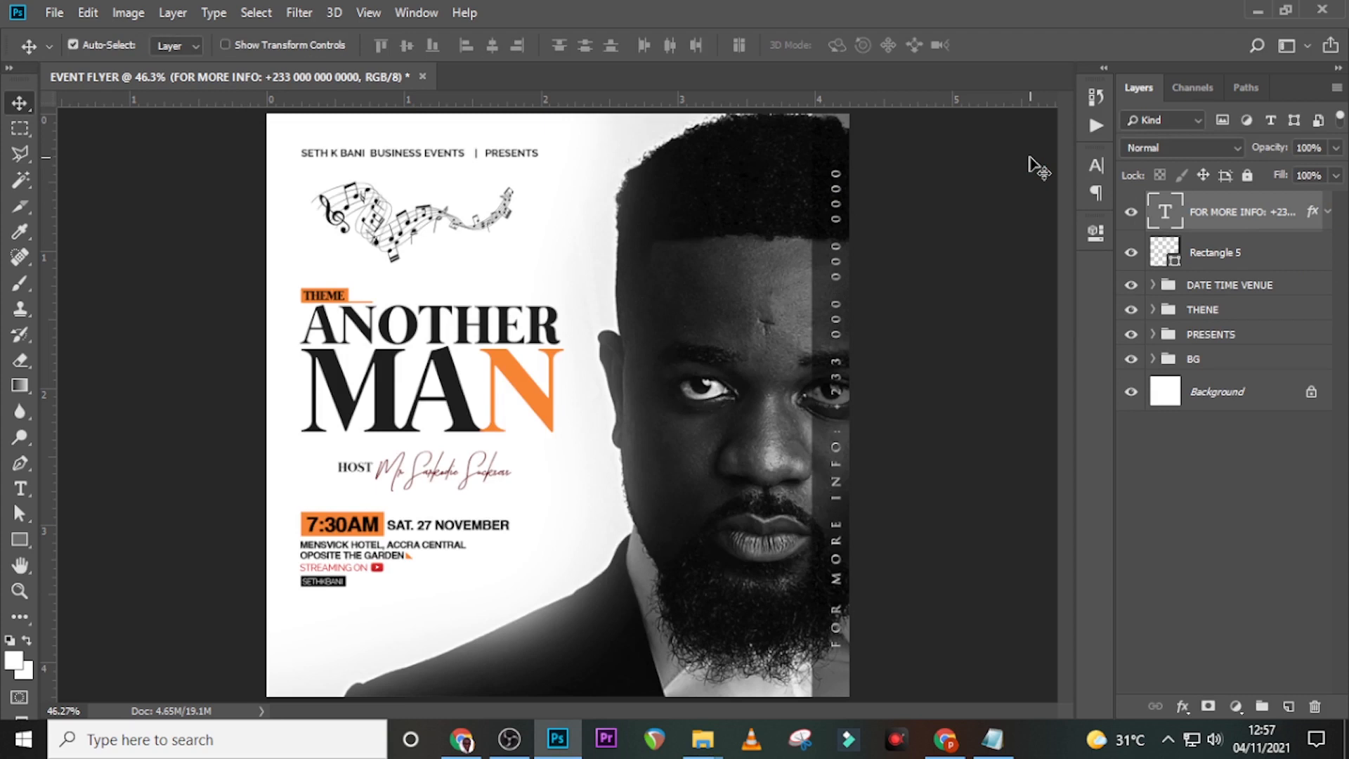
pyautogui.hotkey('ctrl', ';')
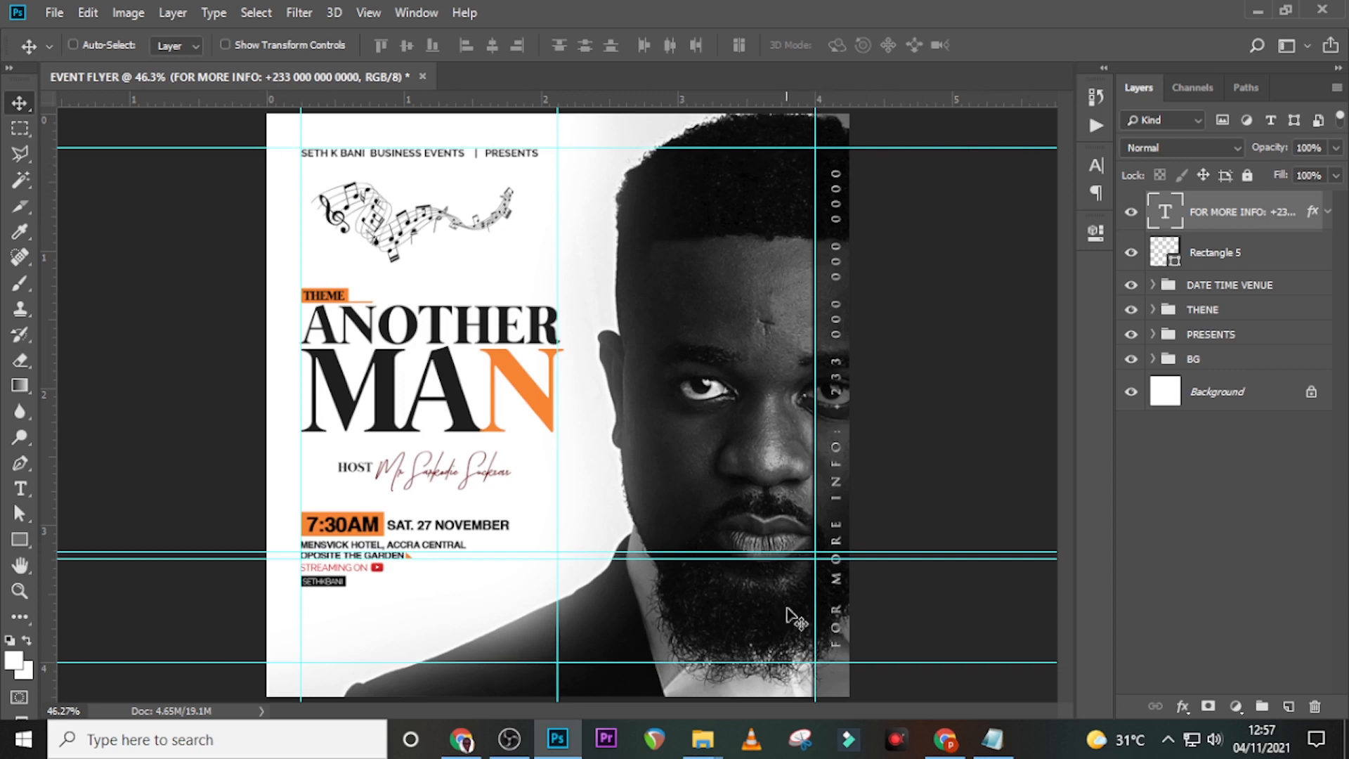
pyautogui.moveTo(765, 553); pyautogui.dragTo(711, 21)
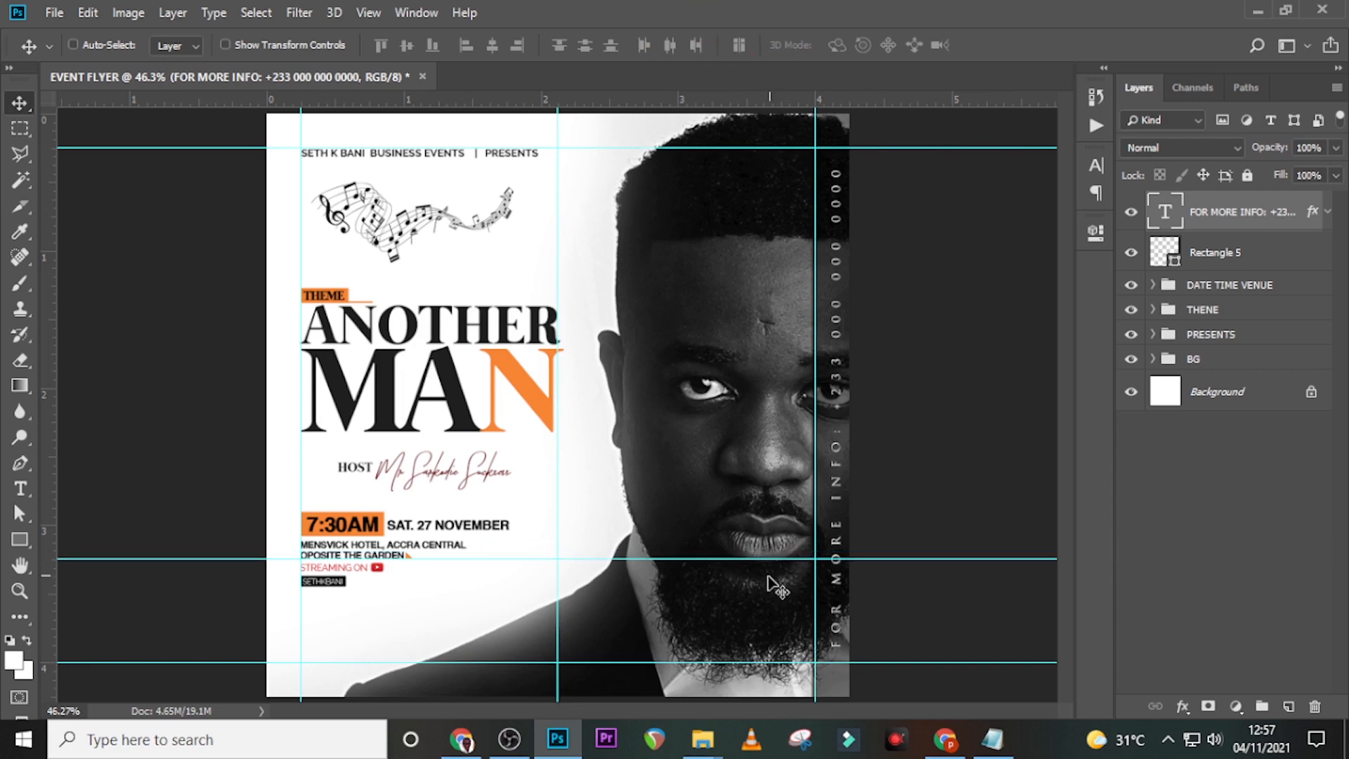
pyautogui.moveTo(756, 560); pyautogui.dragTo(717, 7)
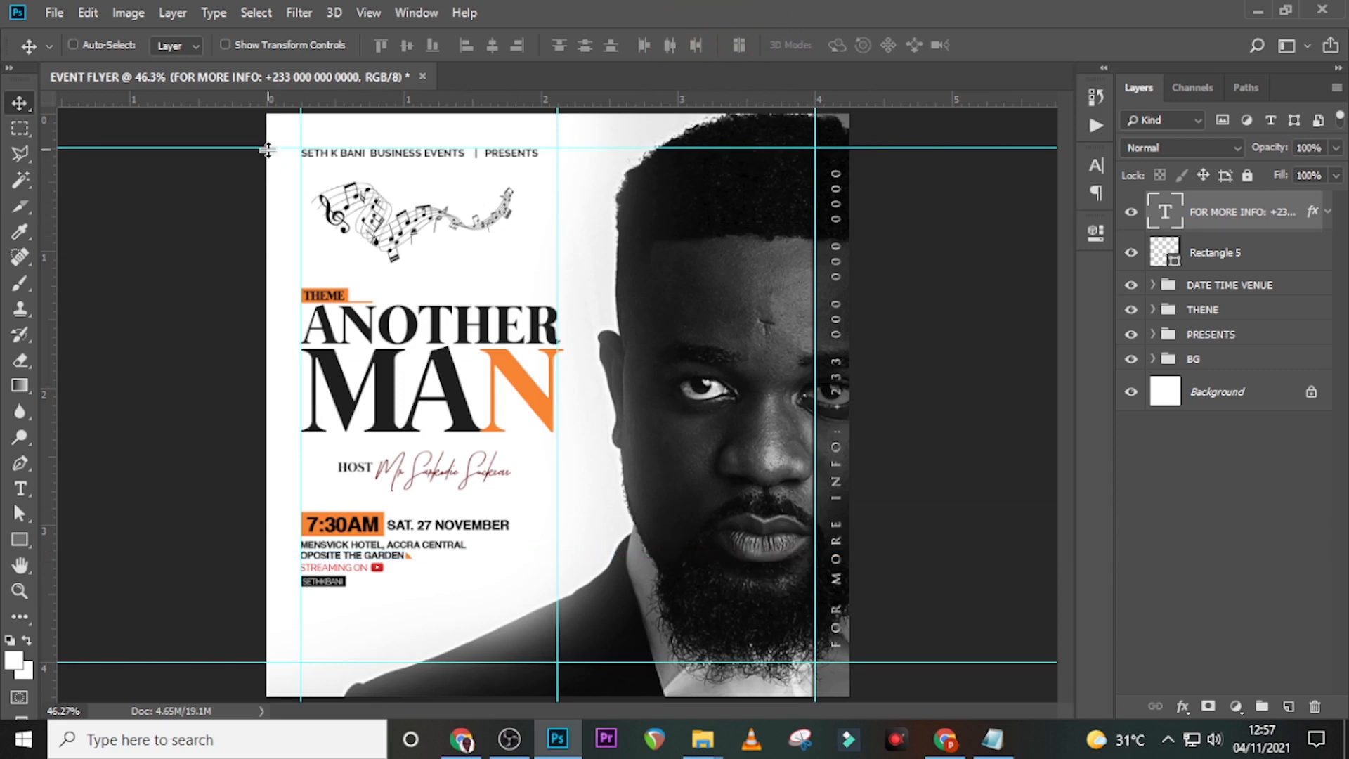